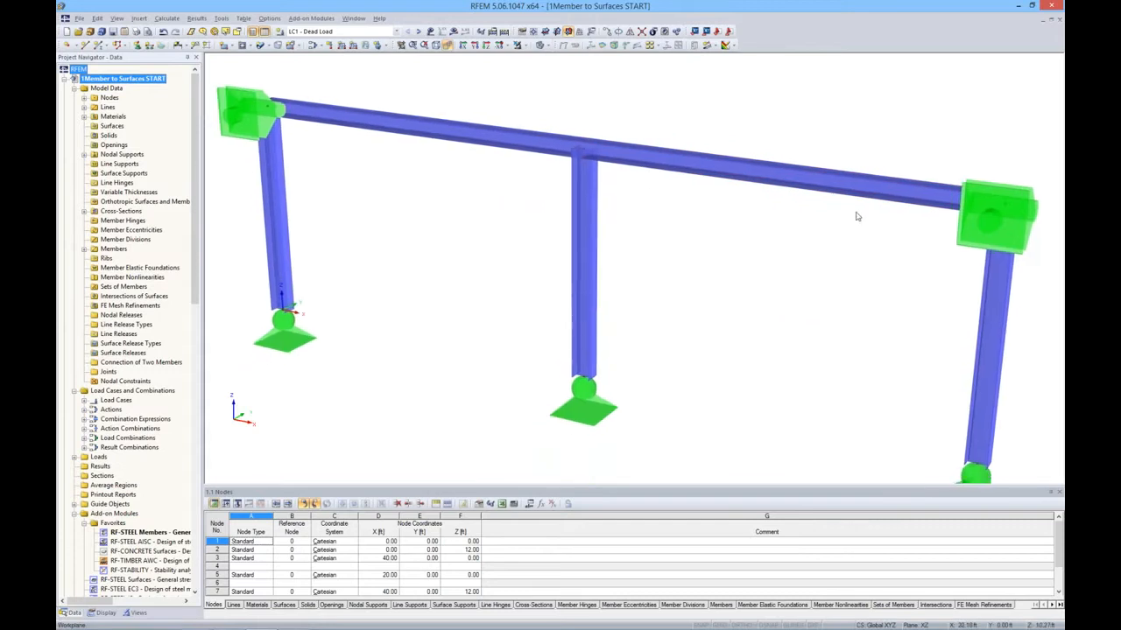
Step: Display the member loads of load cases LC1 Dead Load, LC2 Live Load and LC3 Wind Load in turn
scroll(738, 352, "down", 4)
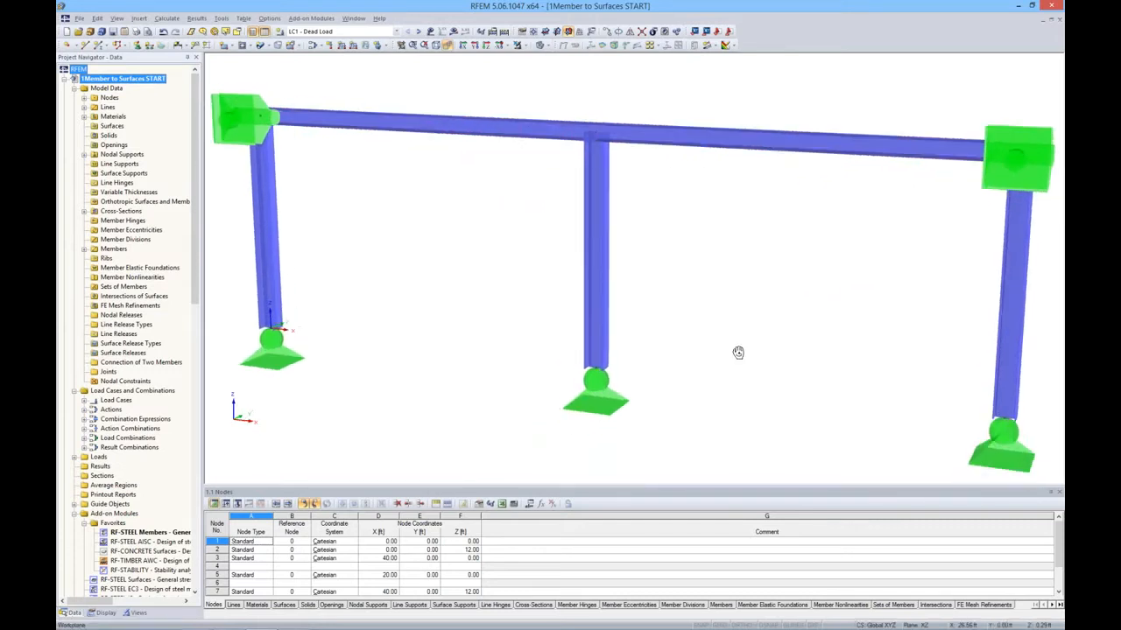
middle_click_drag(708, 307, 639, 265)
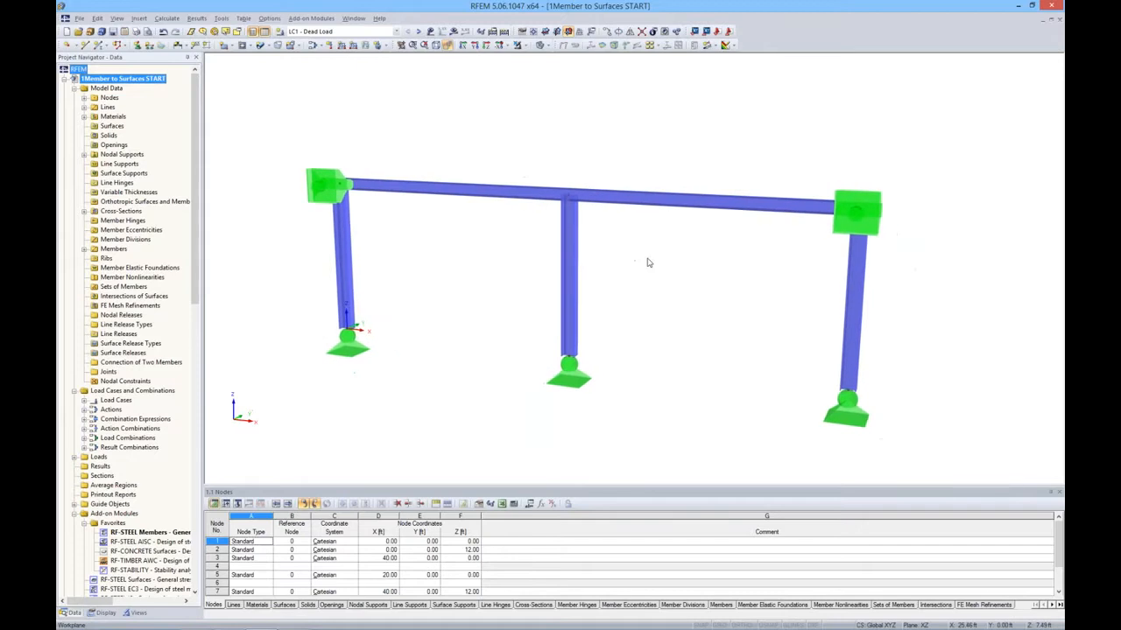
left_click(430, 31)
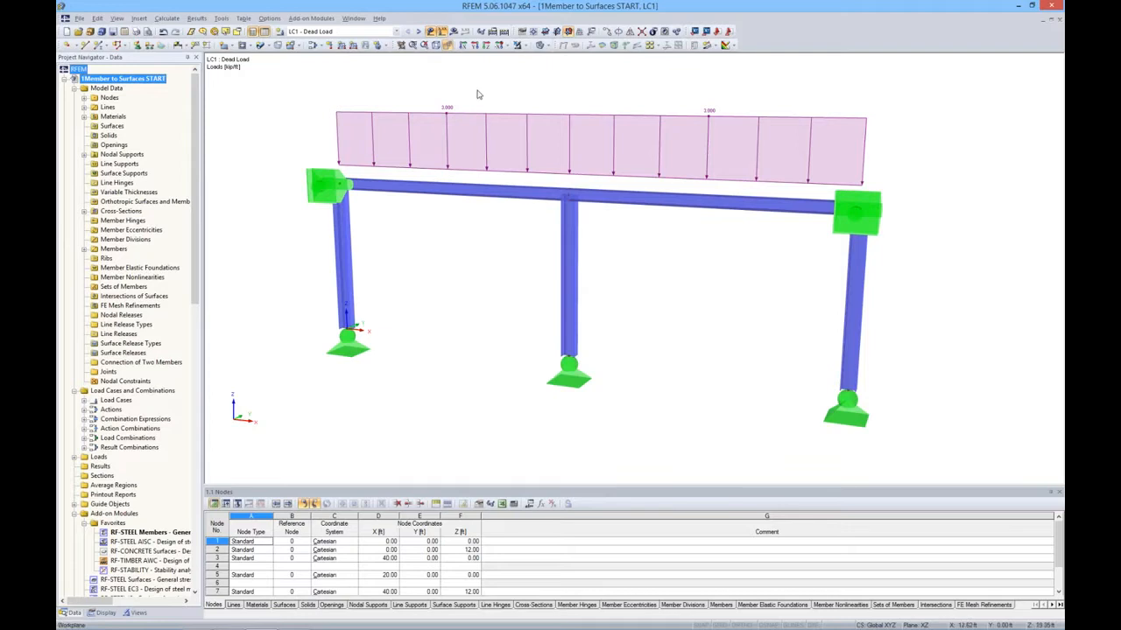
left_click(419, 32)
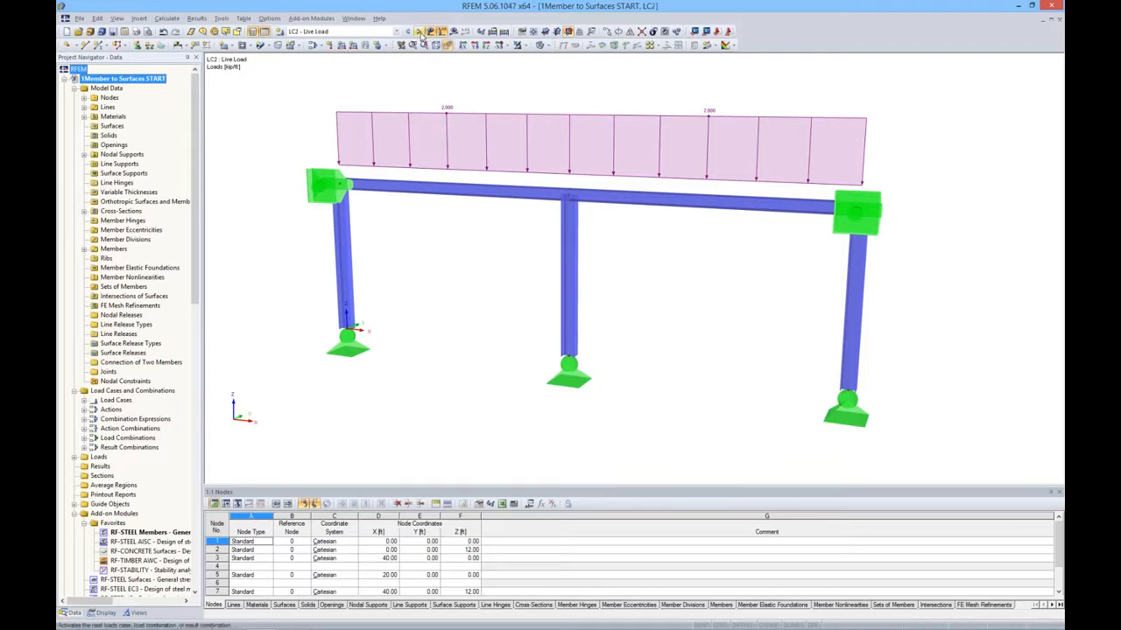
left_click(417, 33)
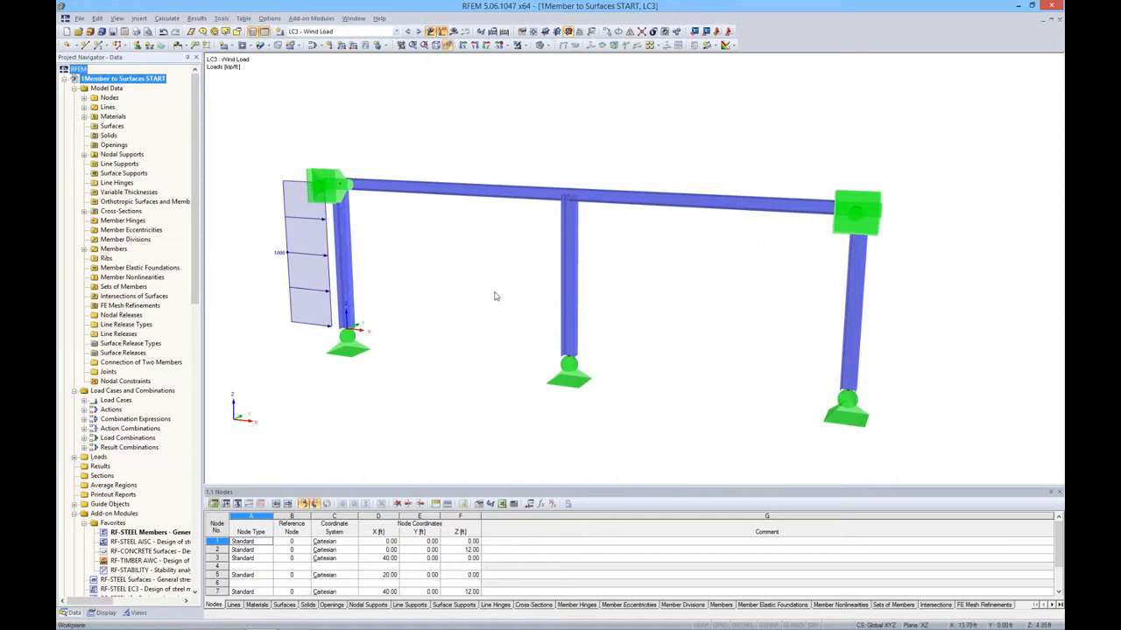
Step: Calculate result combination RC1 and display the member results as My moment diagrams
left_click(337, 31)
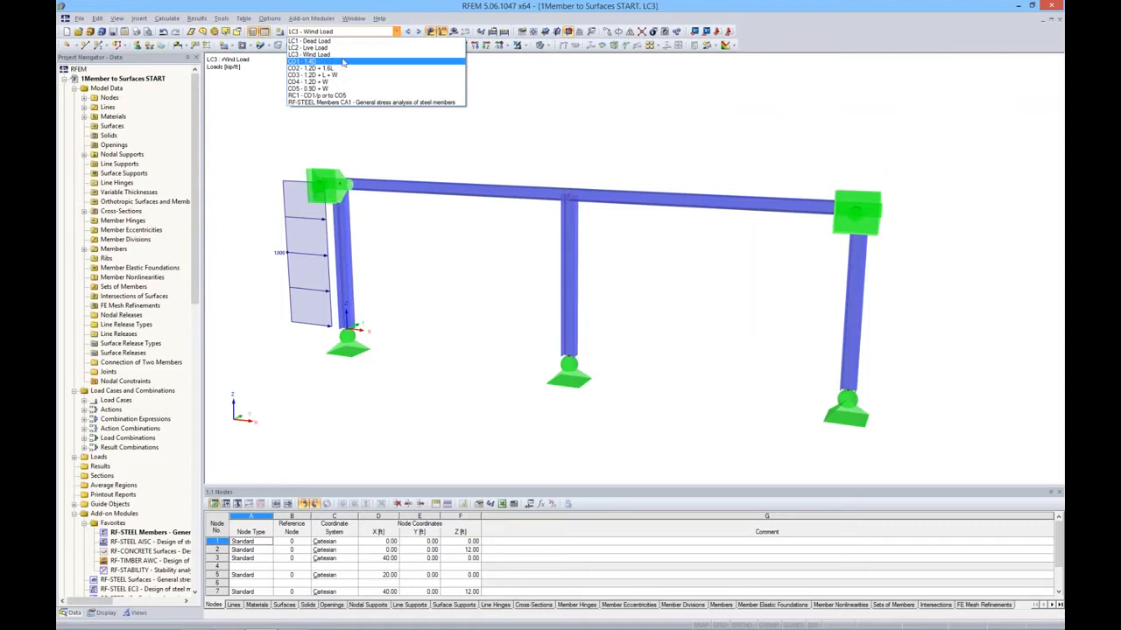
left_click(314, 98)
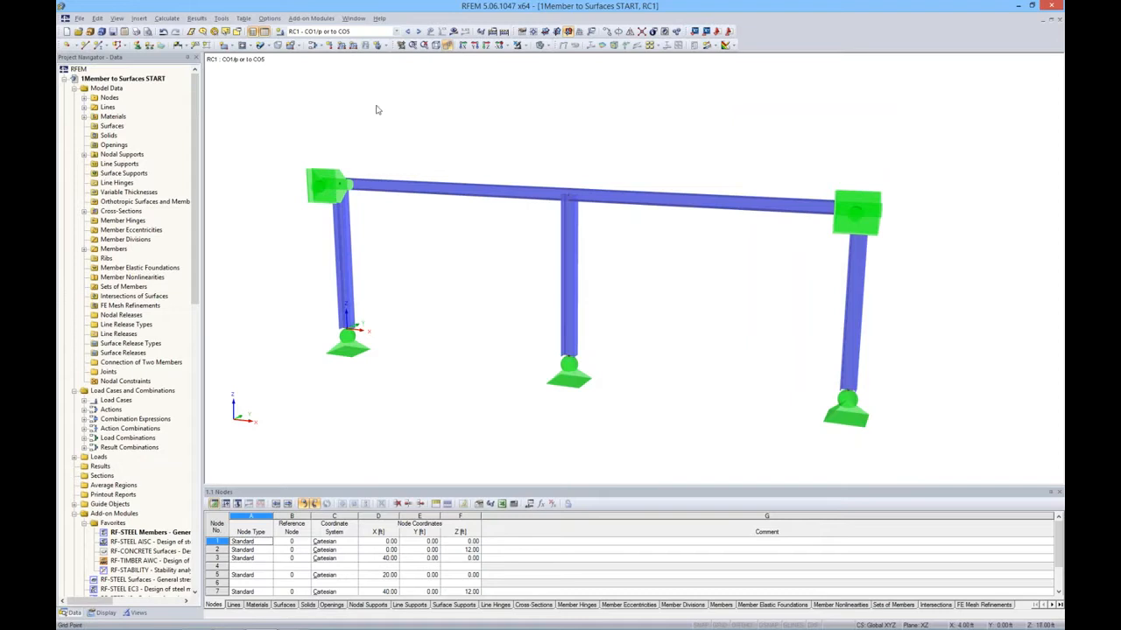
middle_click_drag(600, 124, 518, 108)
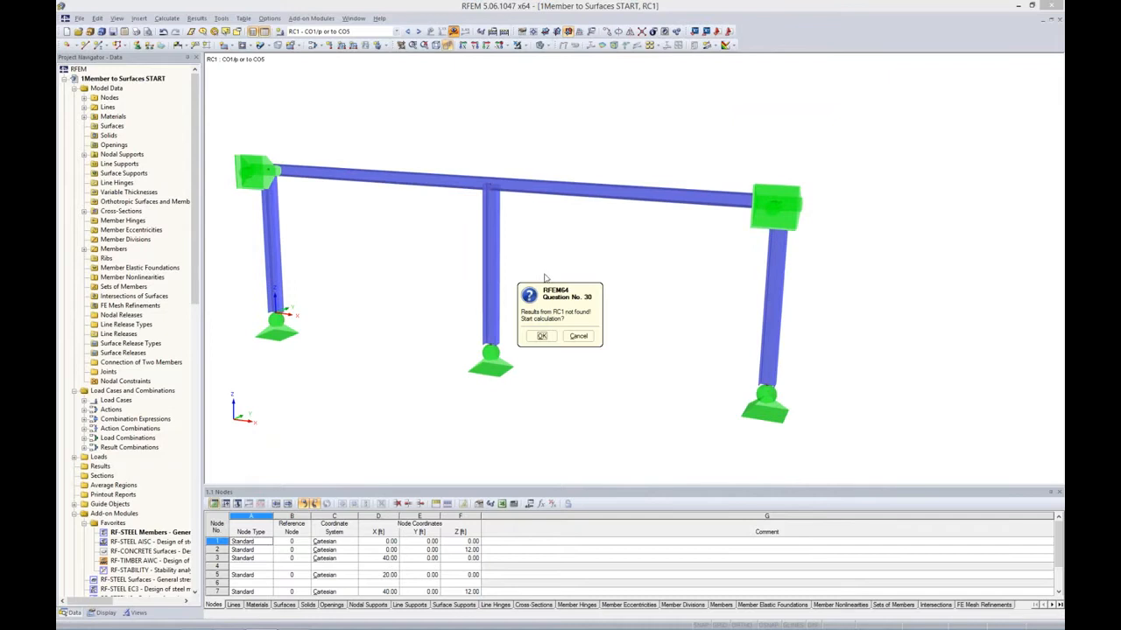
left_click(542, 336)
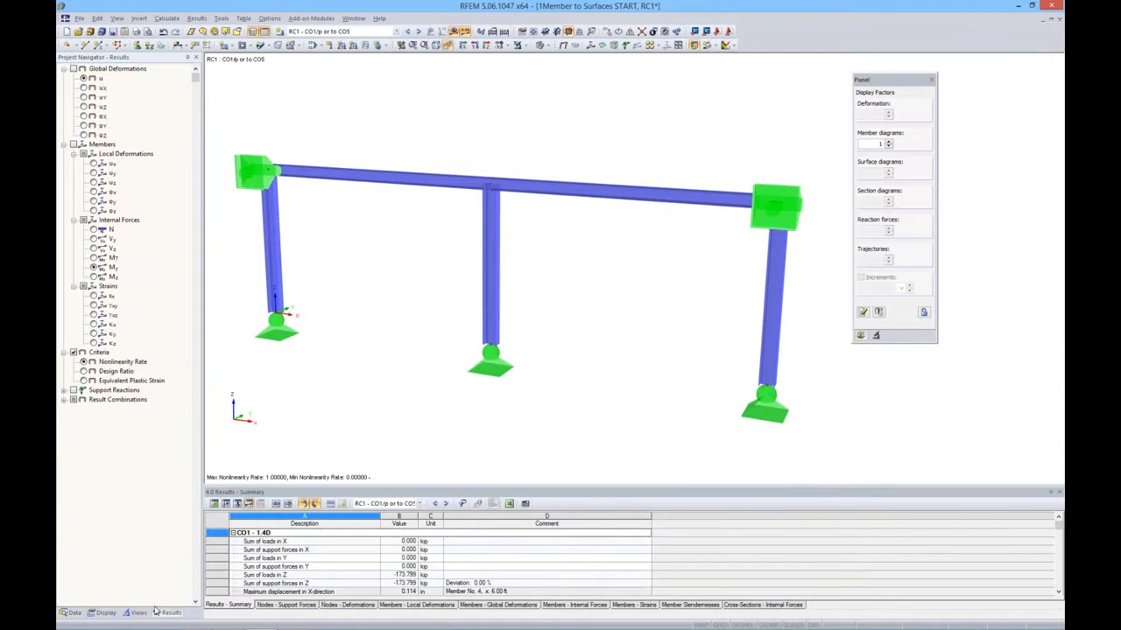
left_click(74, 145)
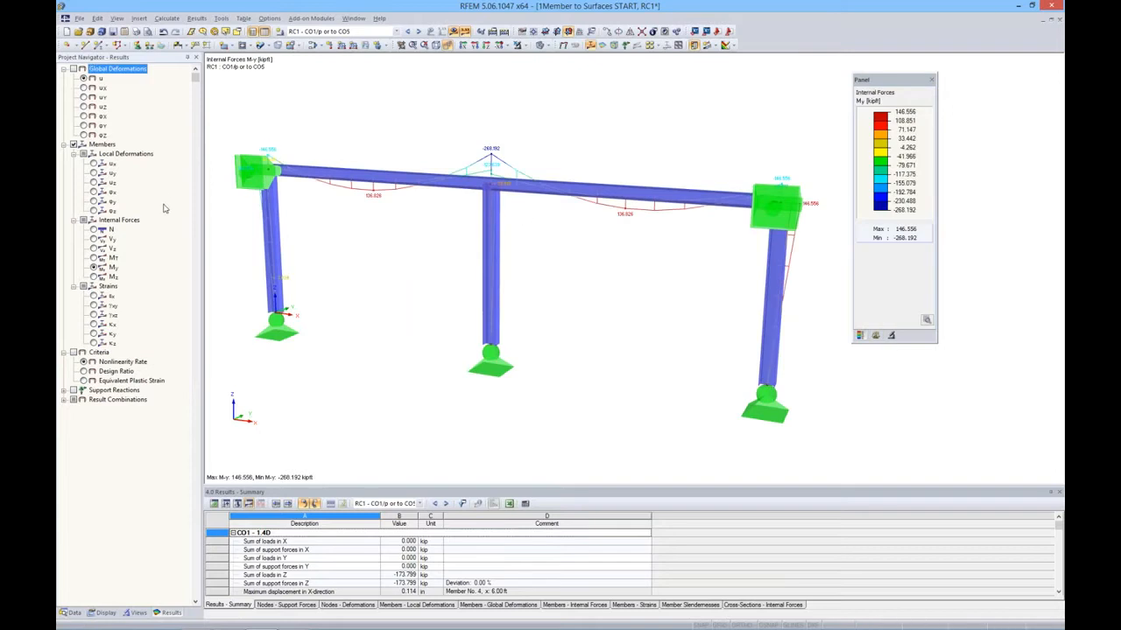
Step: Review the My moment diagrams of the individual load combinations, ending on CO5 - 0.9D + W
middle_click_drag(560, 243, 592, 243, "ctrl")
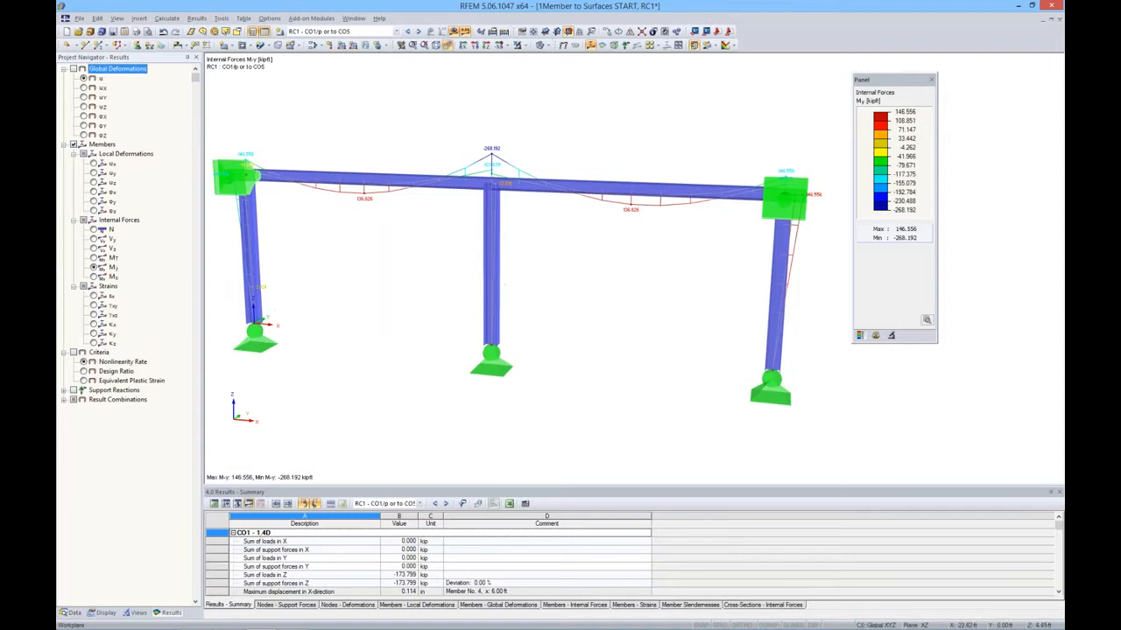
middle_click_drag(525, 277, 545, 277, "ctrl")
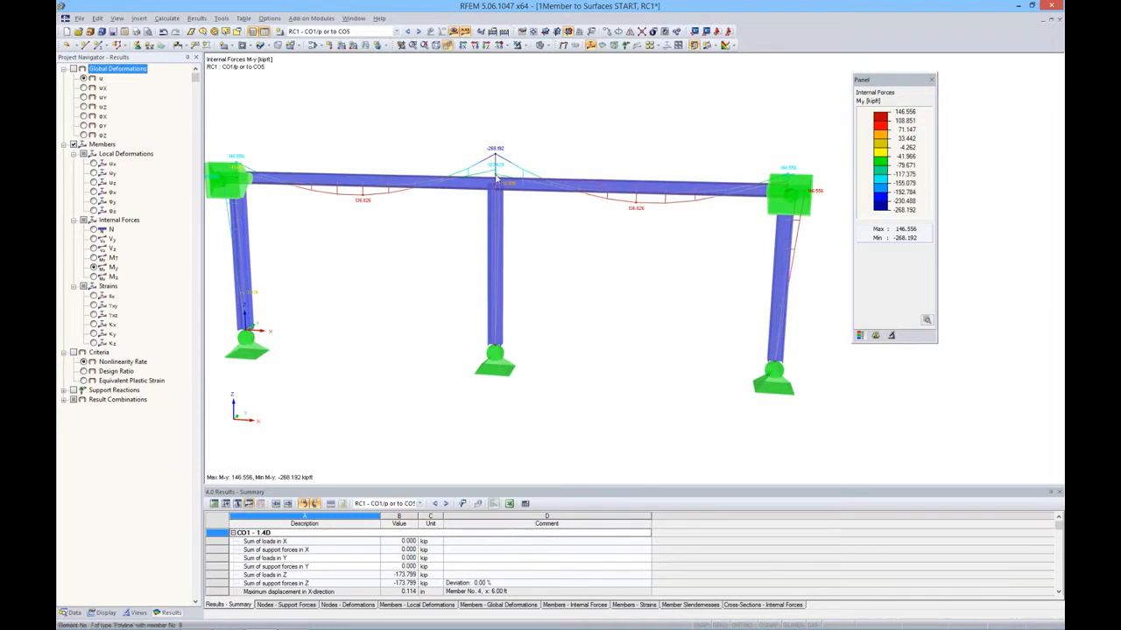
left_click(408, 32)
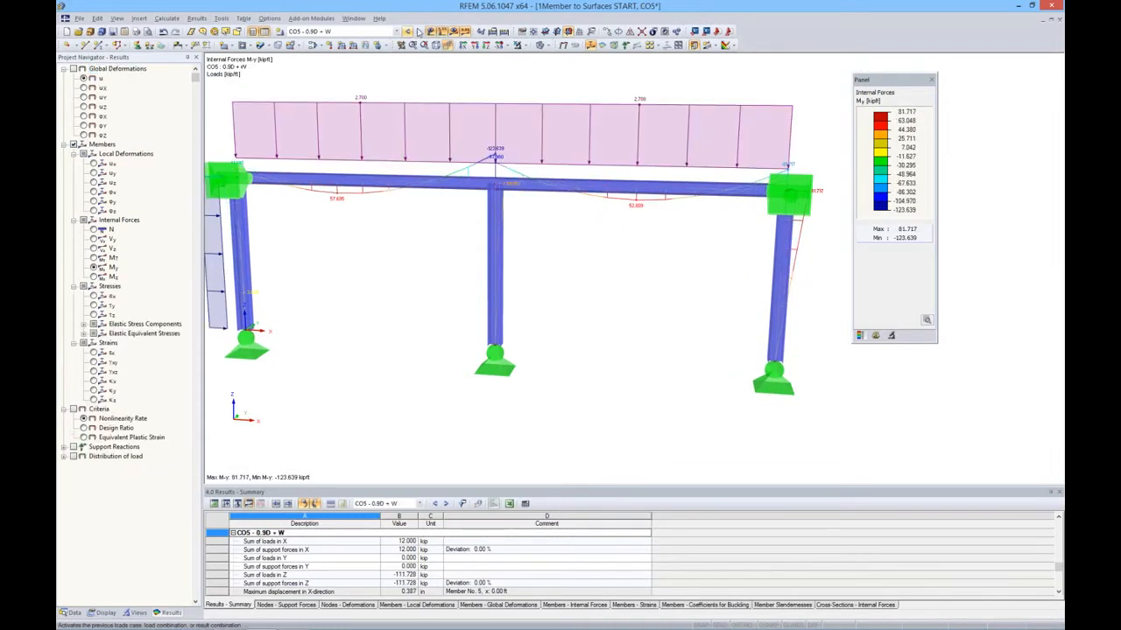
left_click(408, 33)
left_click(408, 33)
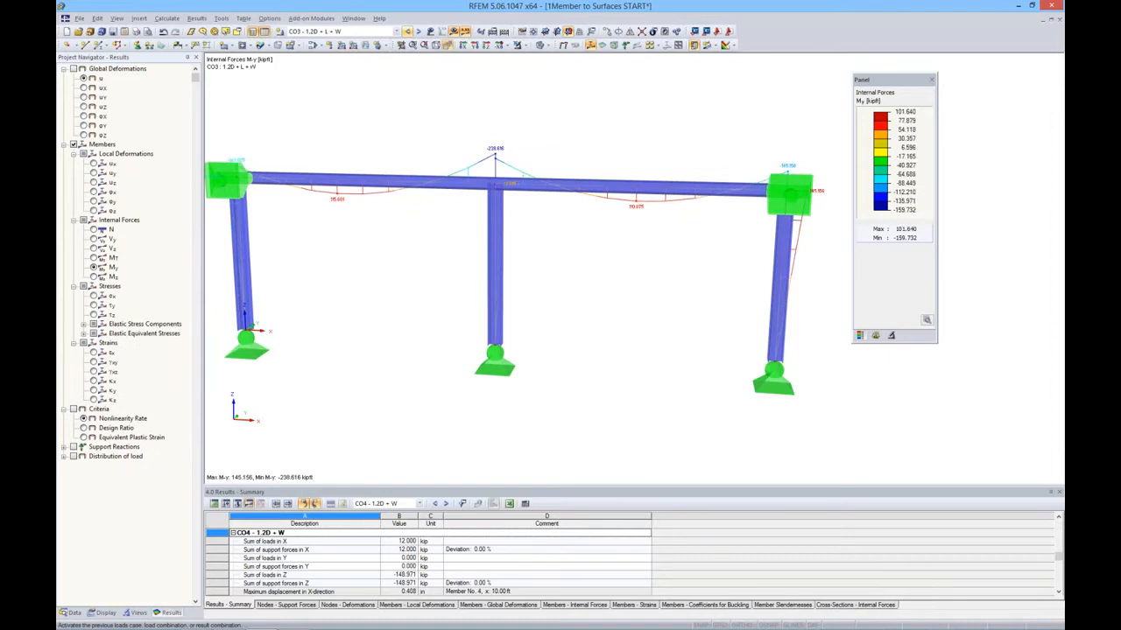
left_click(408, 33)
left_click(418, 32)
left_click(419, 33)
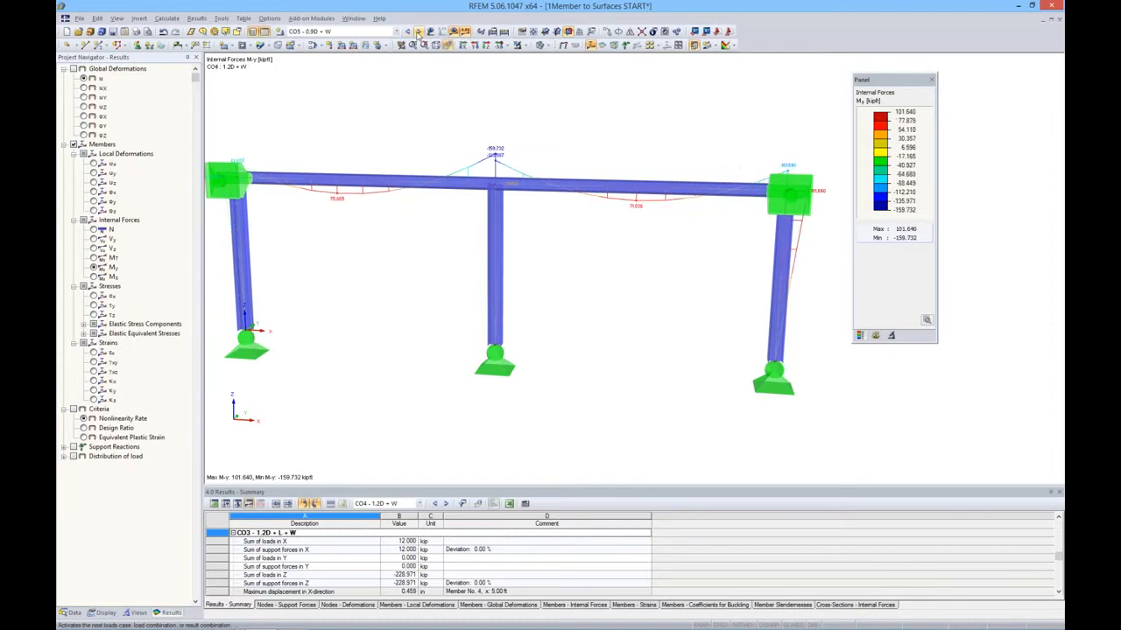
left_click(418, 32)
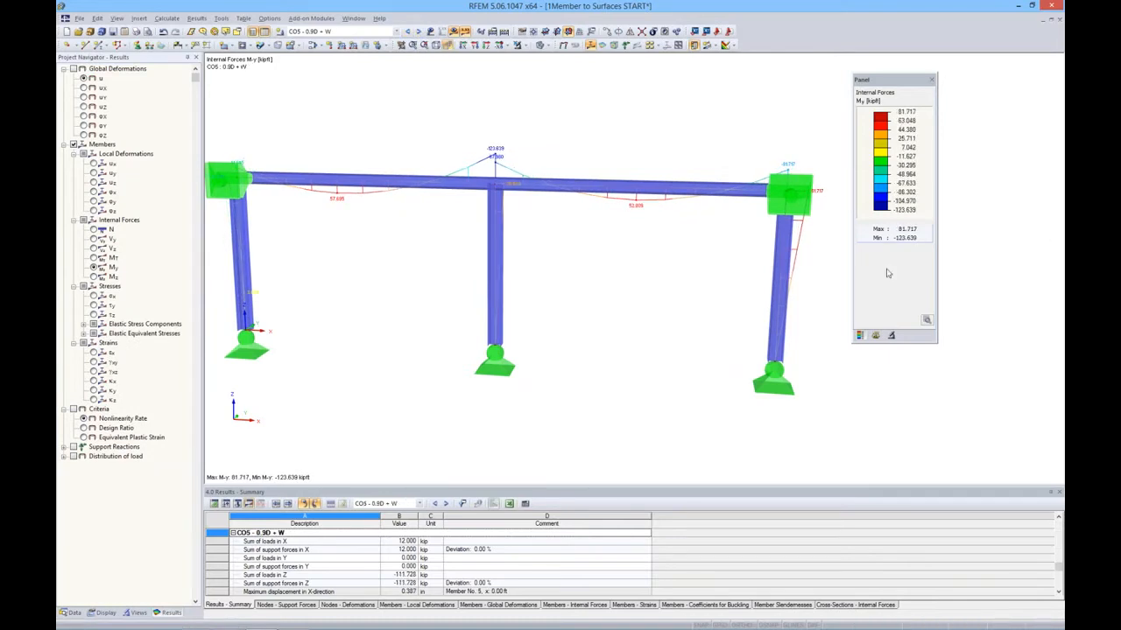
Step: Set the display factor of the member diagrams to 2
left_click(876, 335)
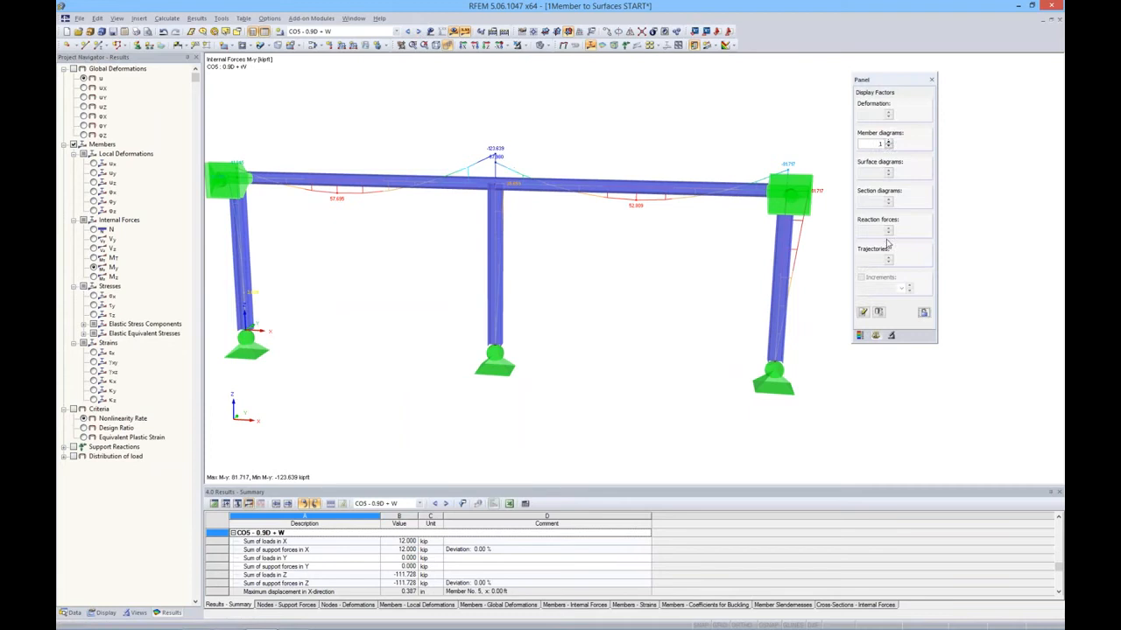
left_click(889, 141)
left_click(889, 140)
left_click(889, 141)
left_click(889, 147)
left_click(889, 147)
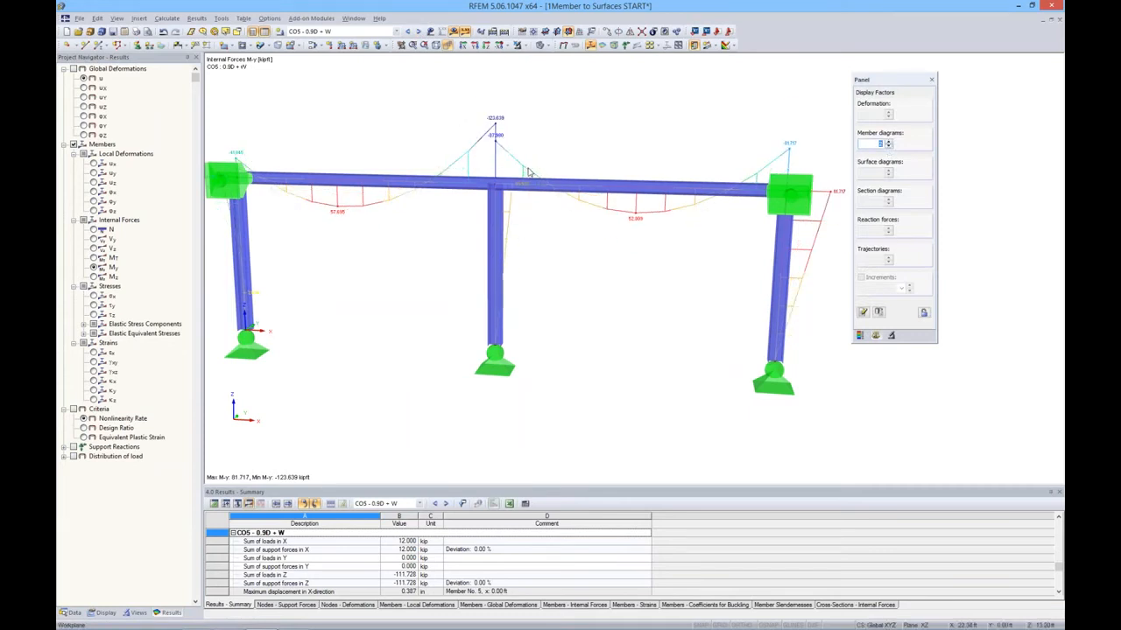
Step: Show the axial force N and the shear force Vz diagrams for CO5, moving the display factors panel clear of the frame
left_click(95, 231)
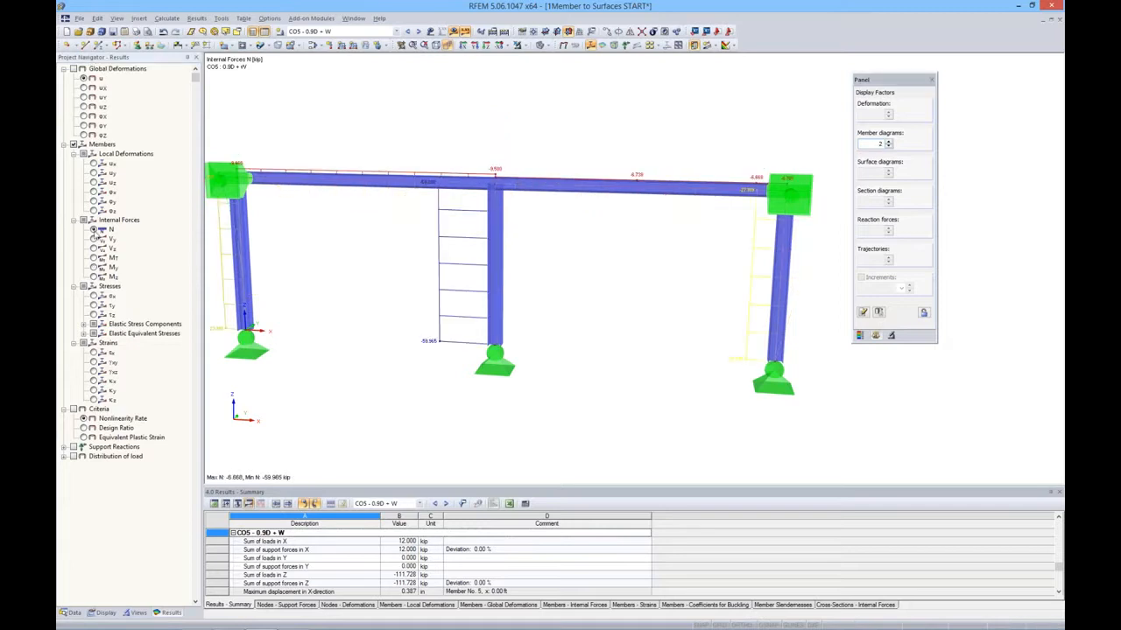
left_click(93, 248)
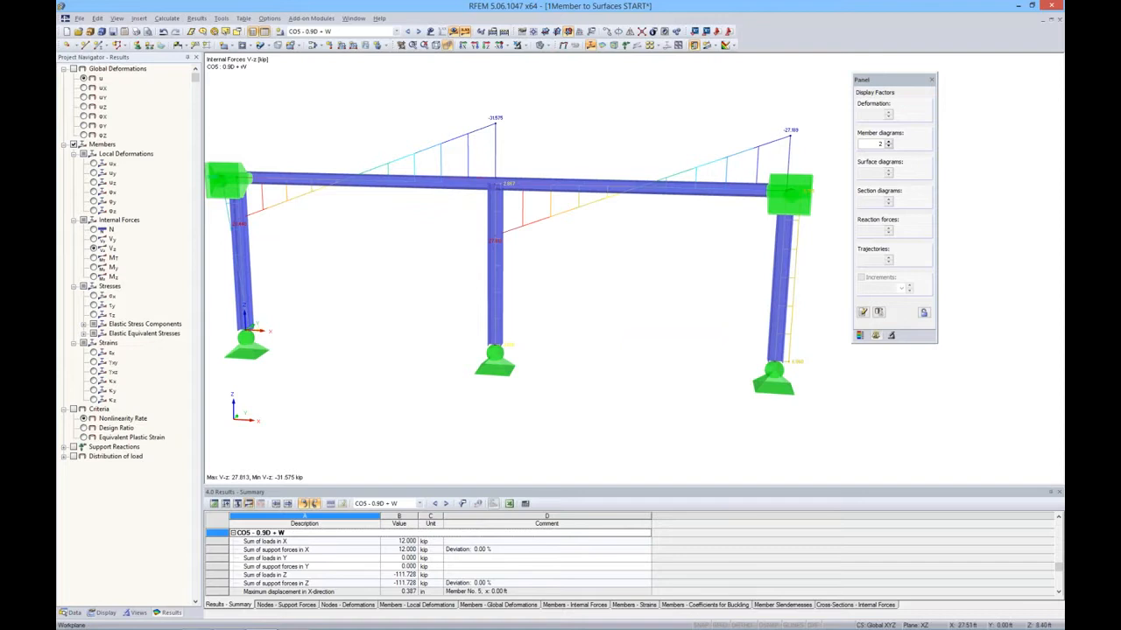
mouse_move(601, 248)
middle_mouse_down("ctrl")
mouse_move(622, 248)
mouse_move(580, 249)
mouse_move(609, 259)
middle_mouse_up("ctrl")
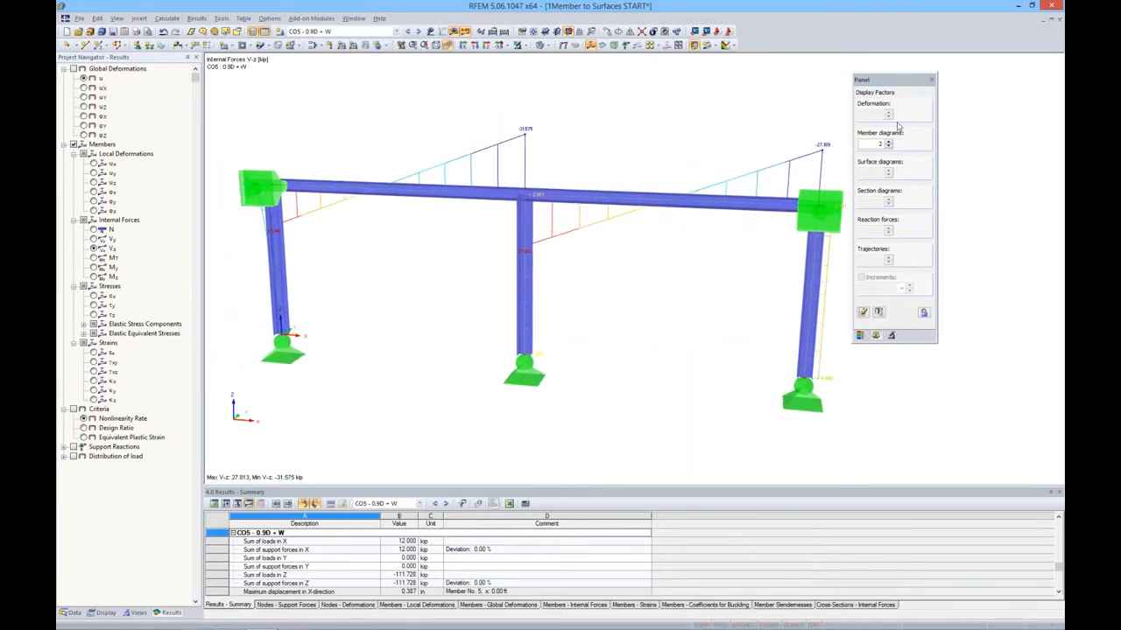
left_click_drag(895, 84, 977, 83)
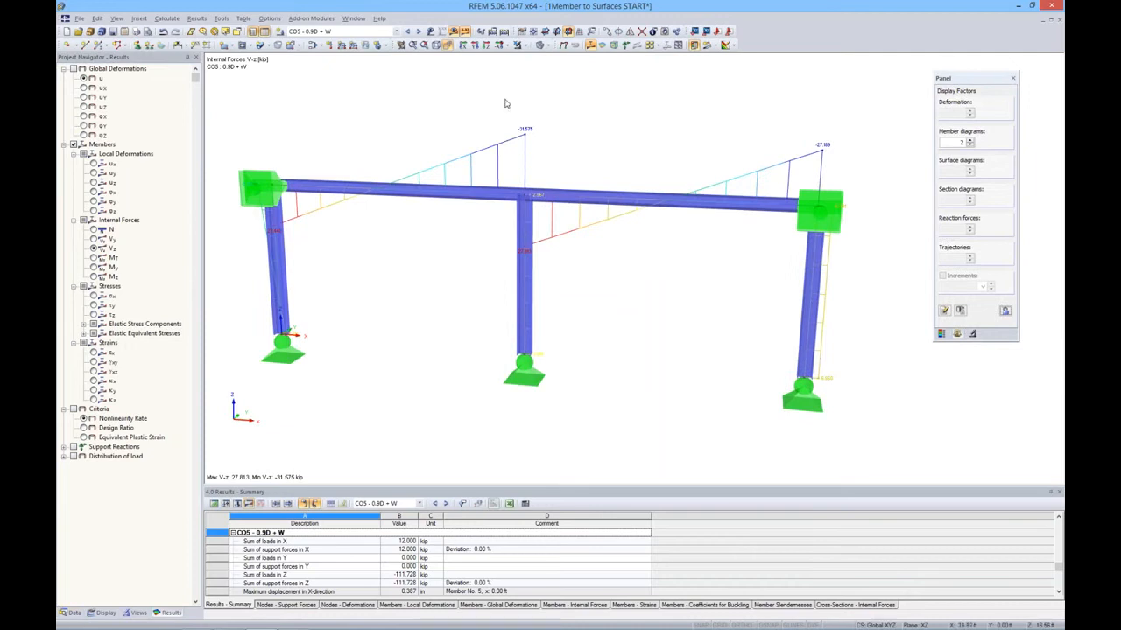
Step: Calculate the RF-STEEL Members CA1 stress analysis and show the colour scale for its Sigma-eqv stress ratio
left_click(396, 32)
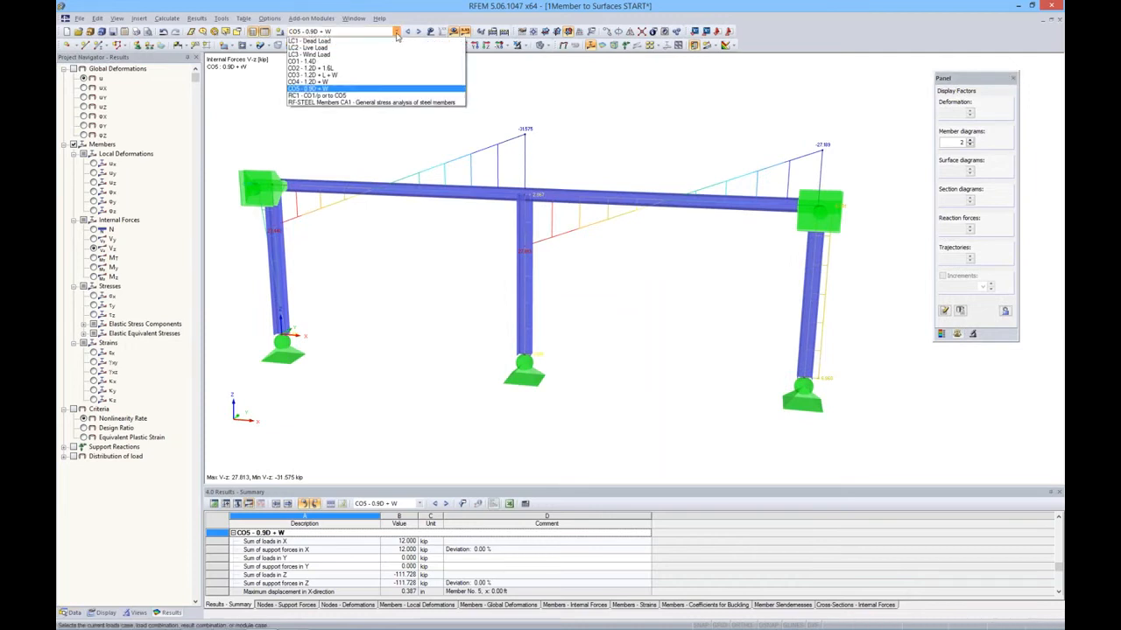
left_click(412, 103)
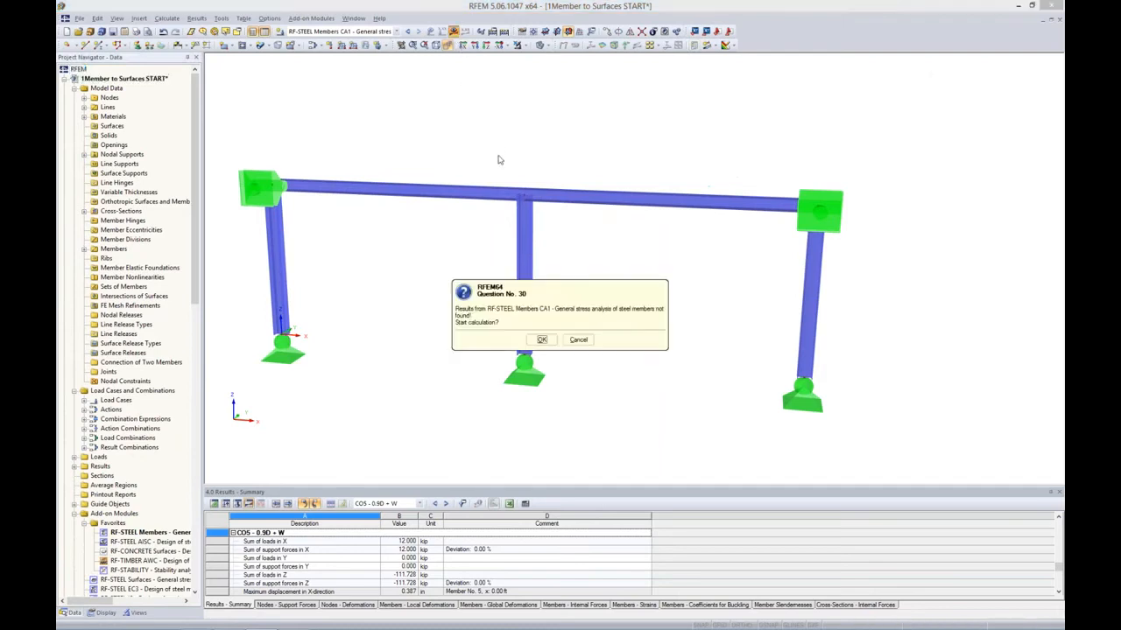
left_click(542, 340)
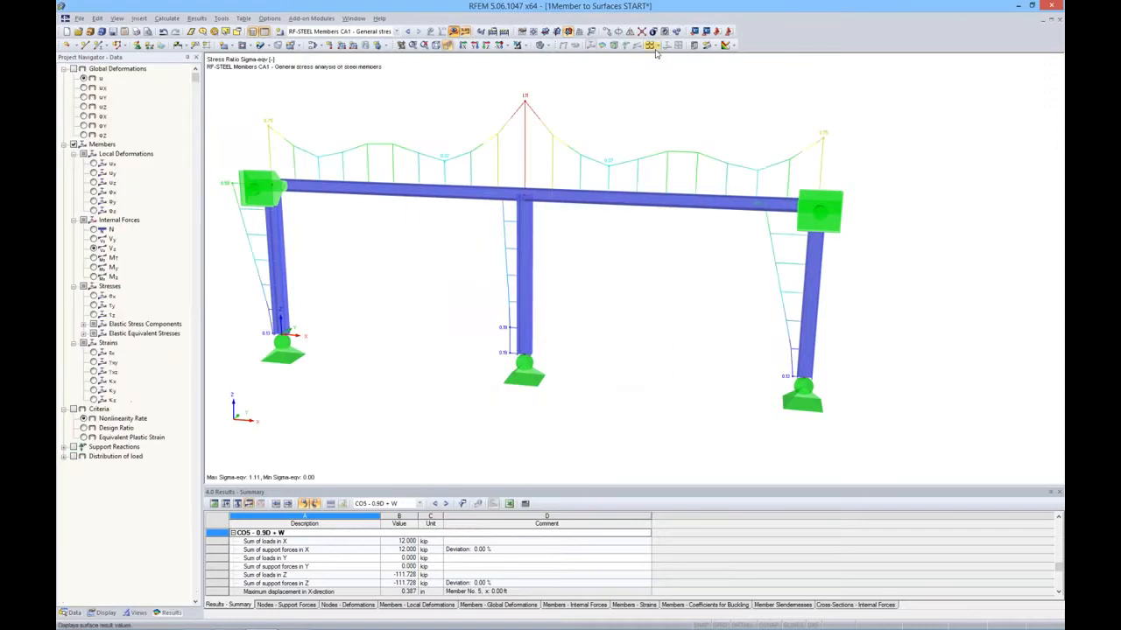
middle_click_drag(633, 245, 645, 260)
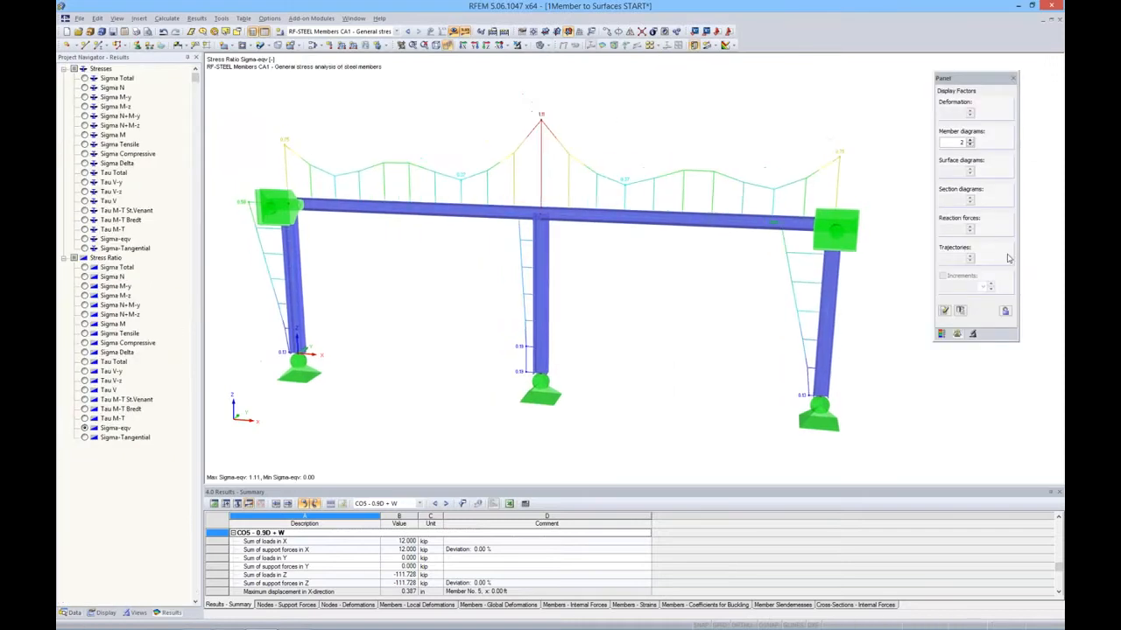
left_click(942, 333)
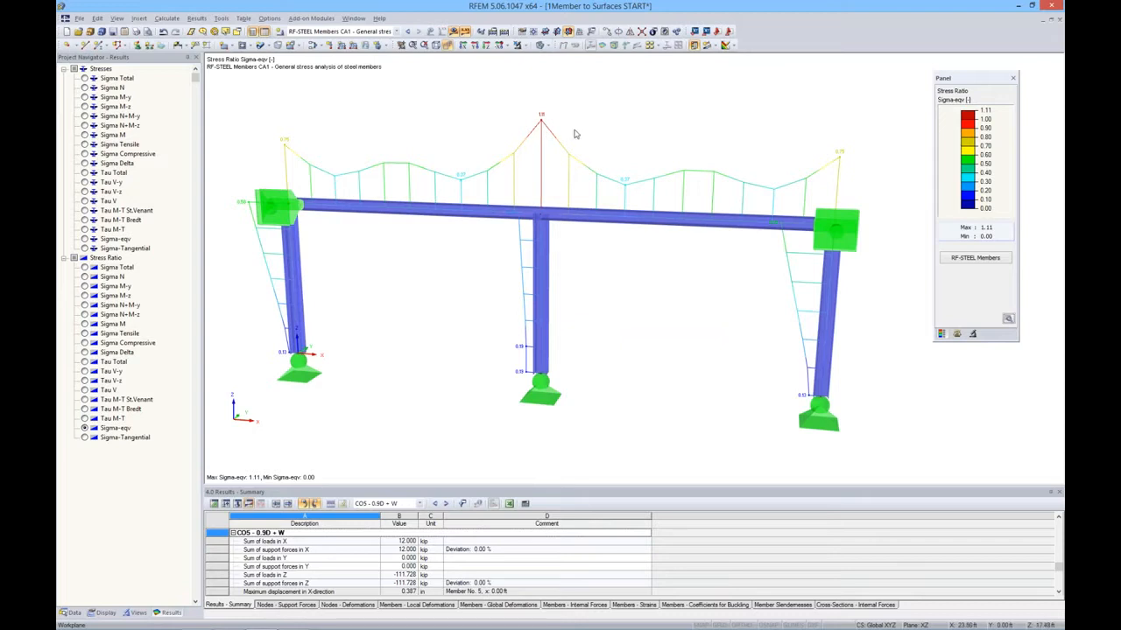
Step: Set the display factor of the stress ratio member diagrams to 0
left_click(956, 333)
left_click(970, 146)
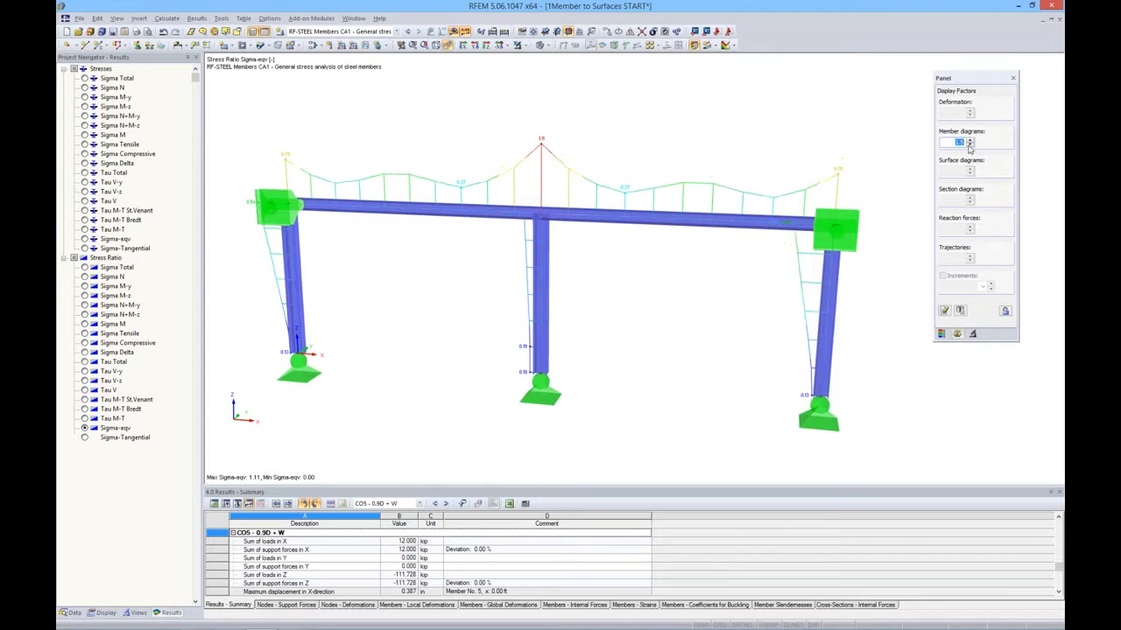
double_click(950, 141)
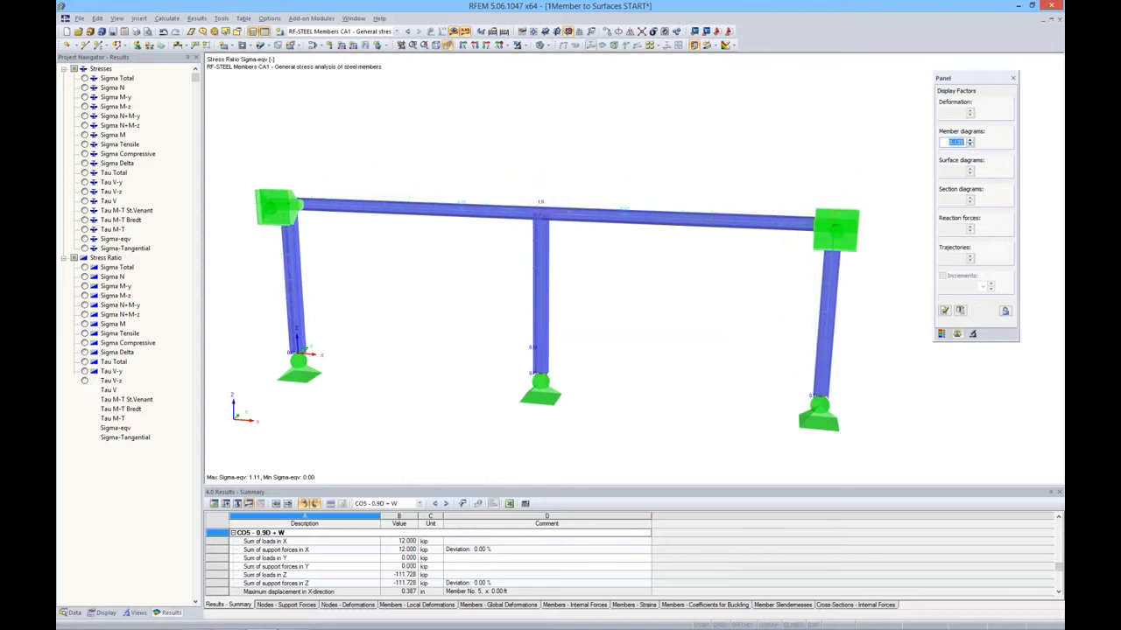
type("0")
key("Return")
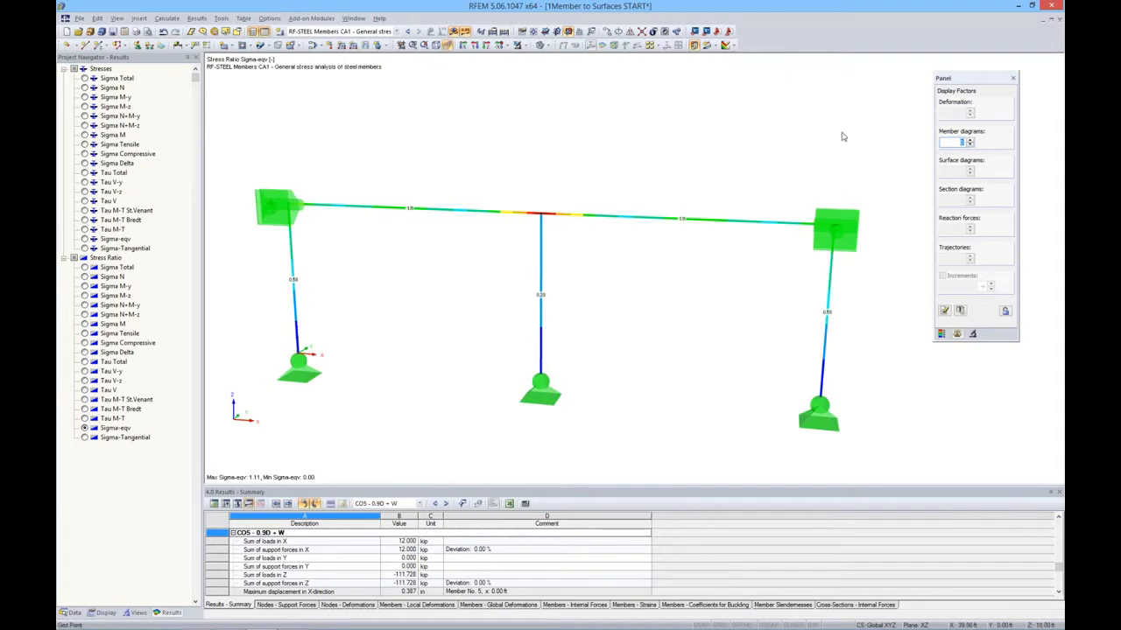
Step: Raise the display factor of the stress ratio member diagrams to 0.75
left_click(971, 143)
left_click(970, 141)
left_click(970, 141)
left_click(970, 141)
left_click(970, 141)
left_click(970, 141)
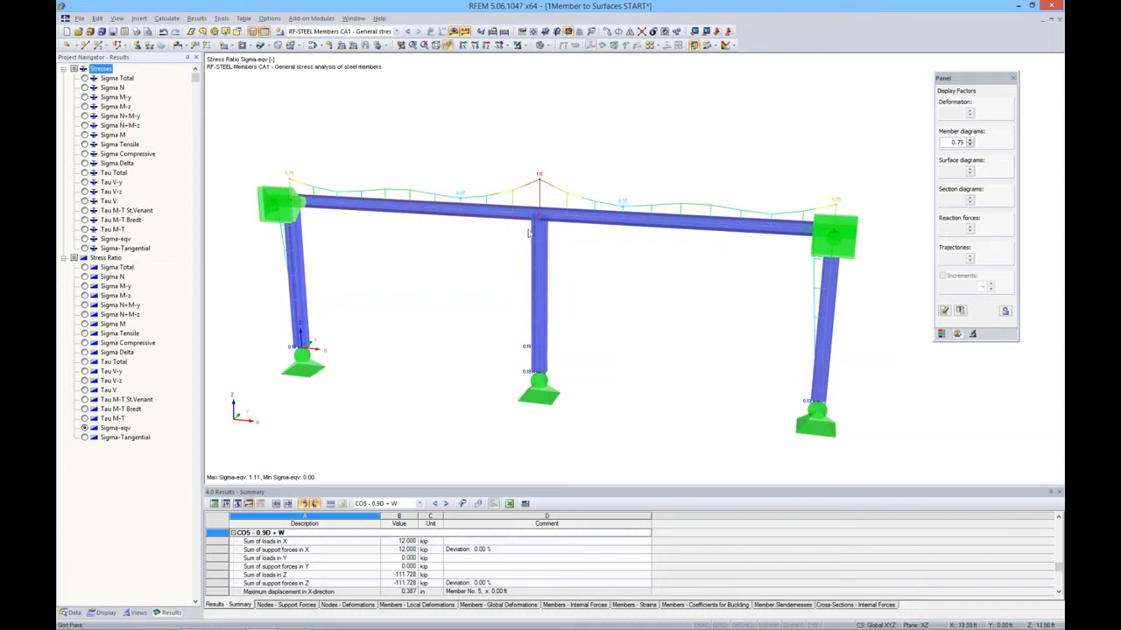
Step: Switch the frame to wireframe display and hide the stress ratio results
left_click(543, 45)
left_click(550, 58)
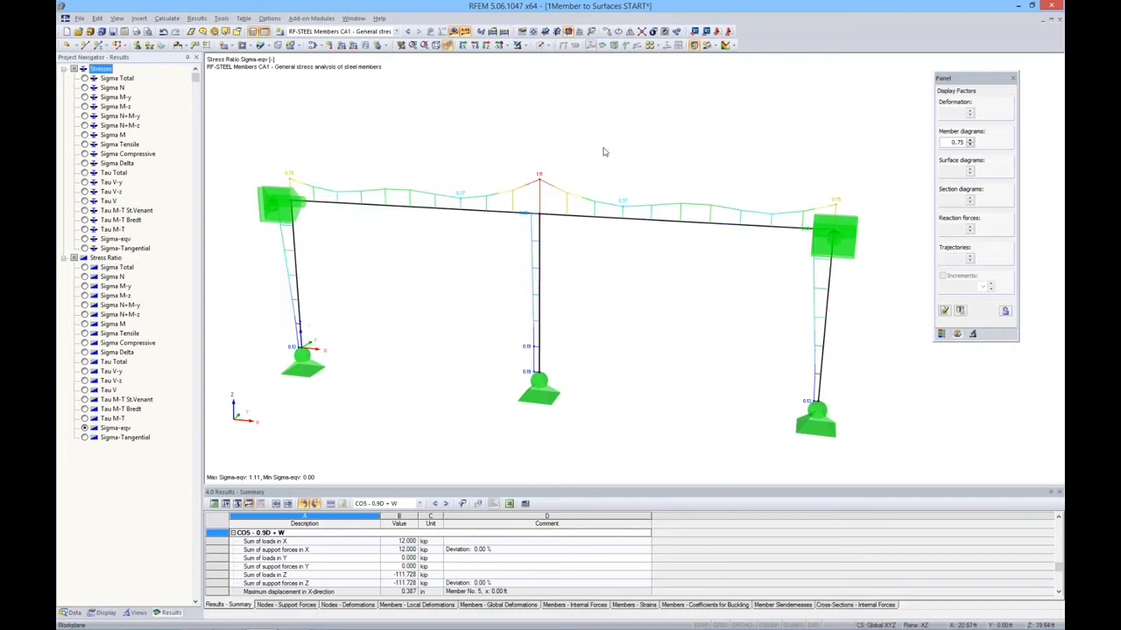
left_click(461, 46)
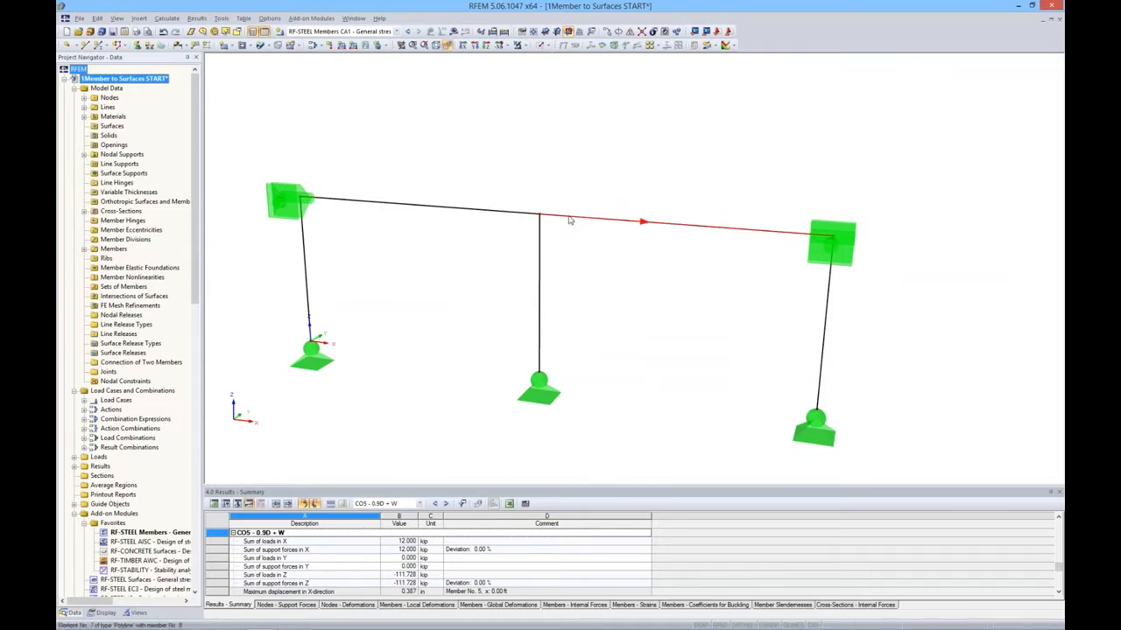
Step: Divide the left beam member by distance, placing a new intermediate node 2 ft from its end at the middle column
scroll(556, 225, "up", 4)
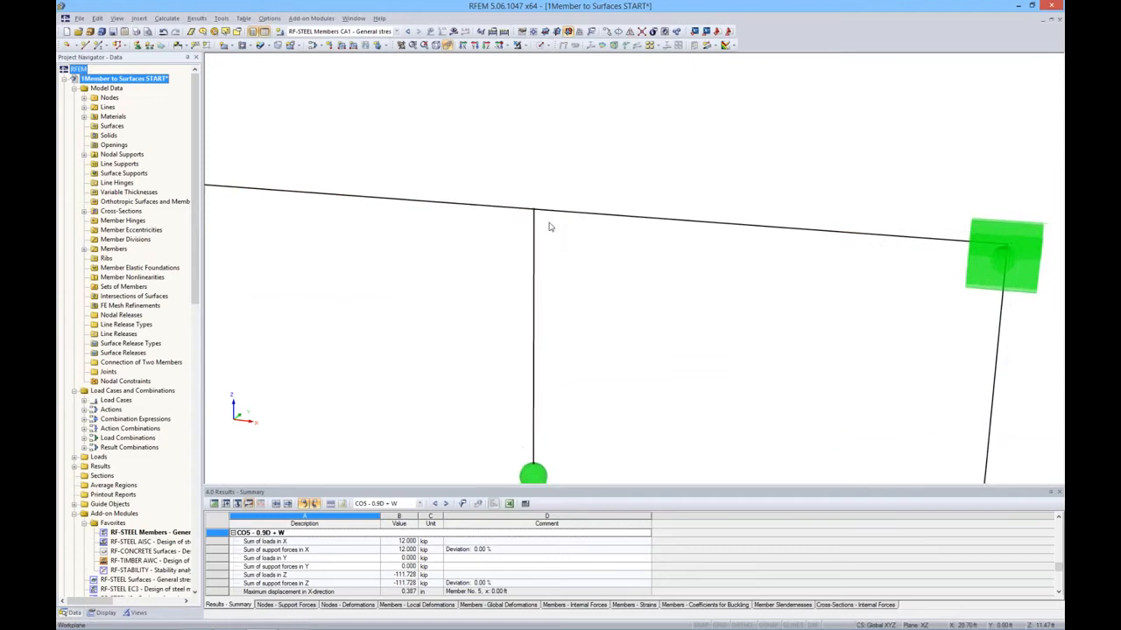
scroll(551, 225, "down", 3)
right_click(480, 212)
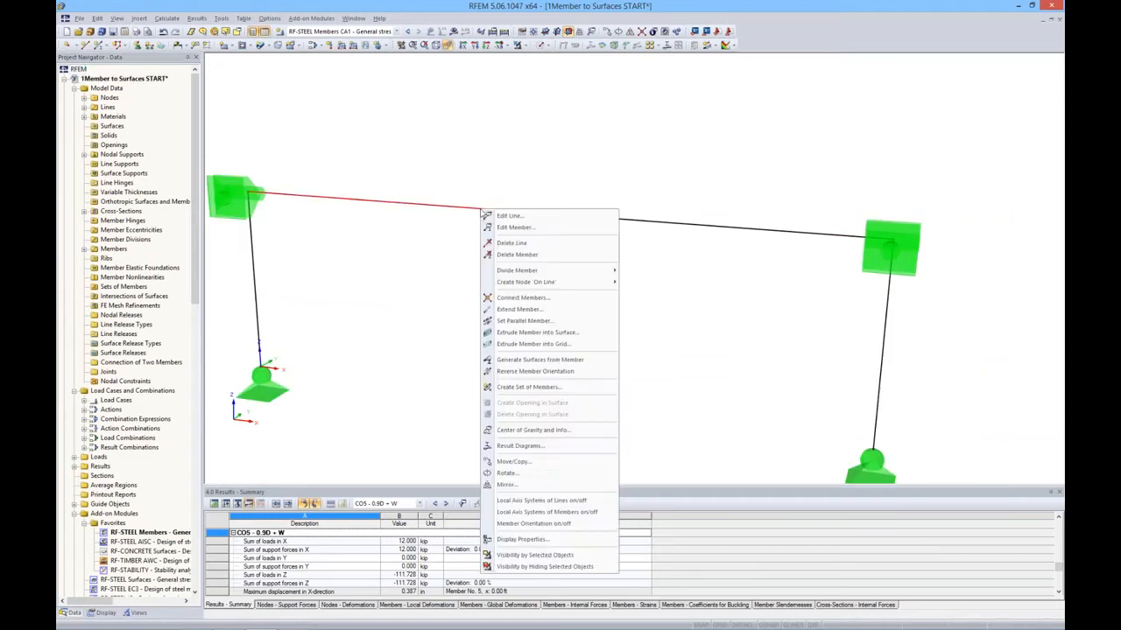
left_click(366, 216)
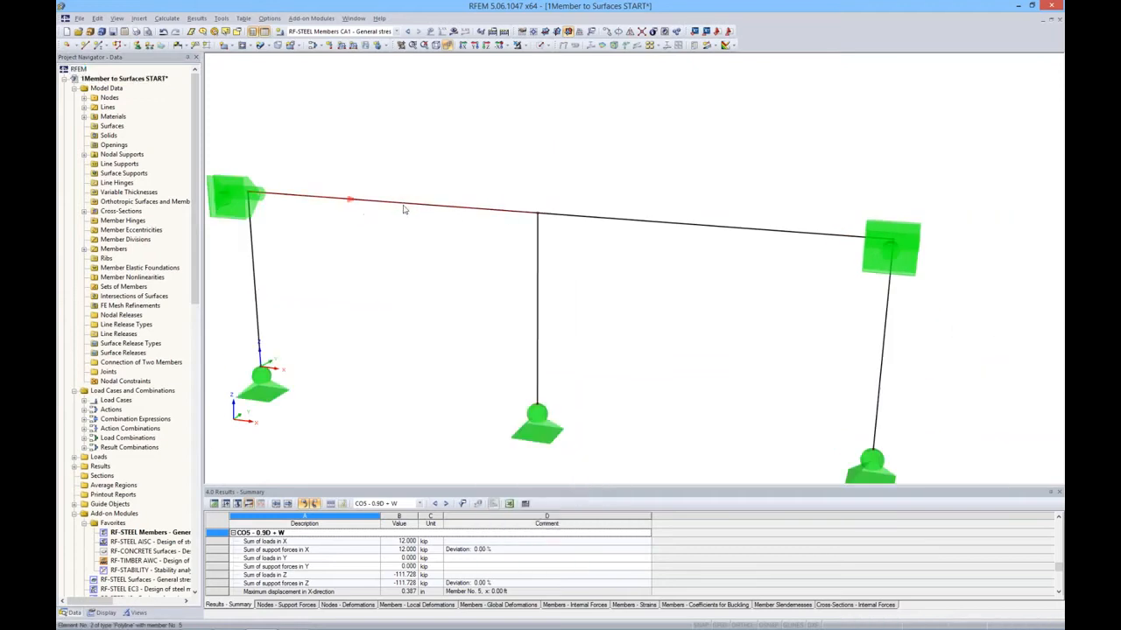
right_click(404, 208)
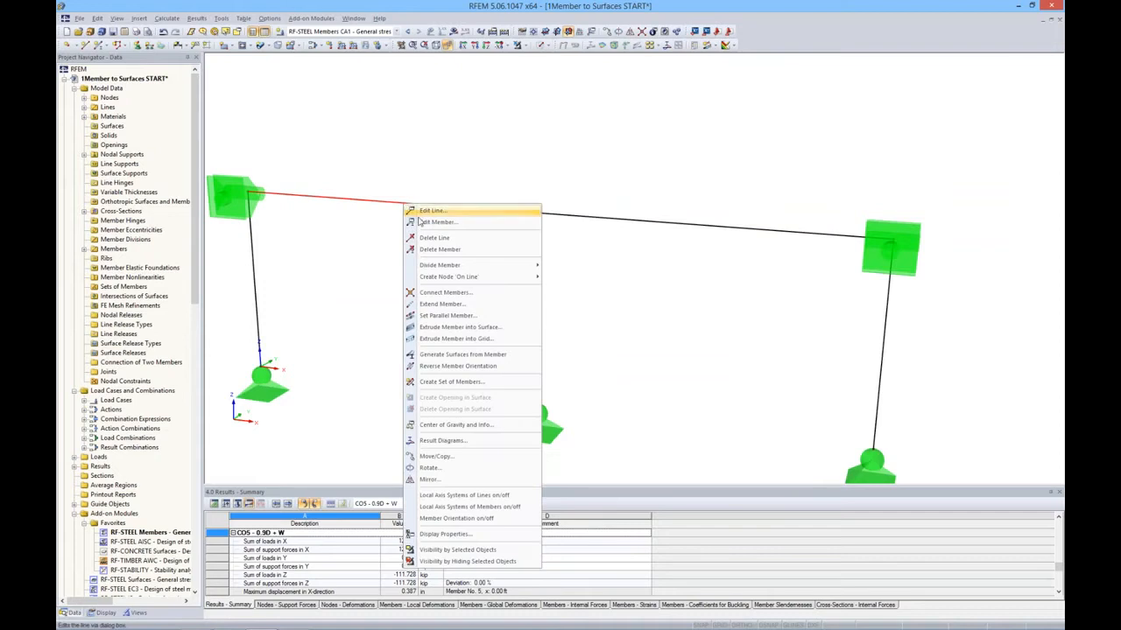
mouse_move(438, 268)
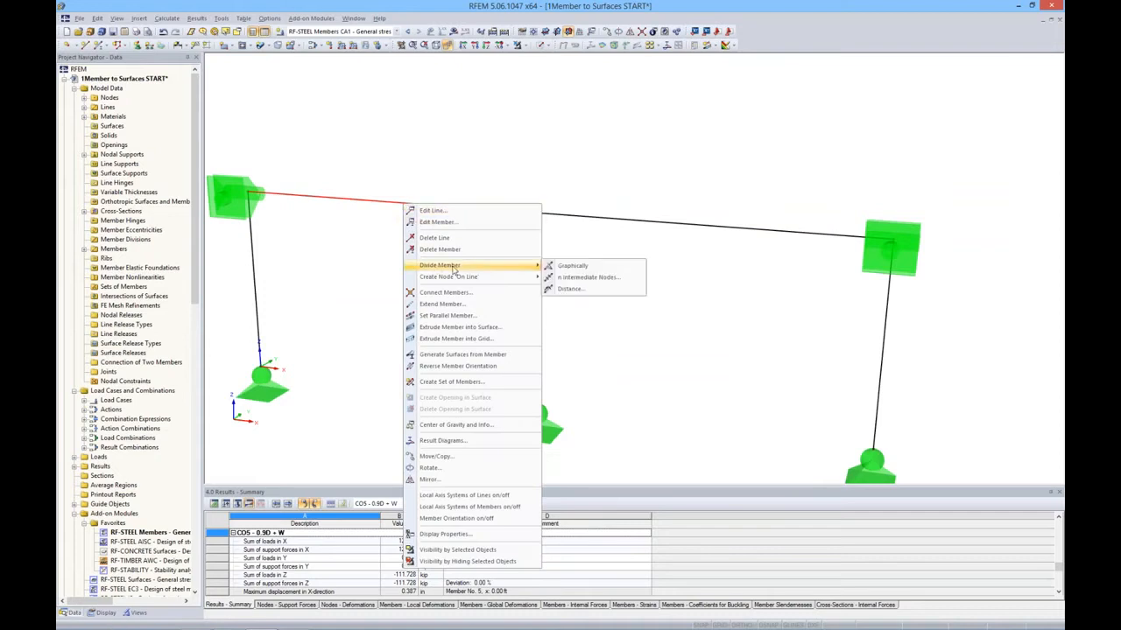
left_click(565, 290)
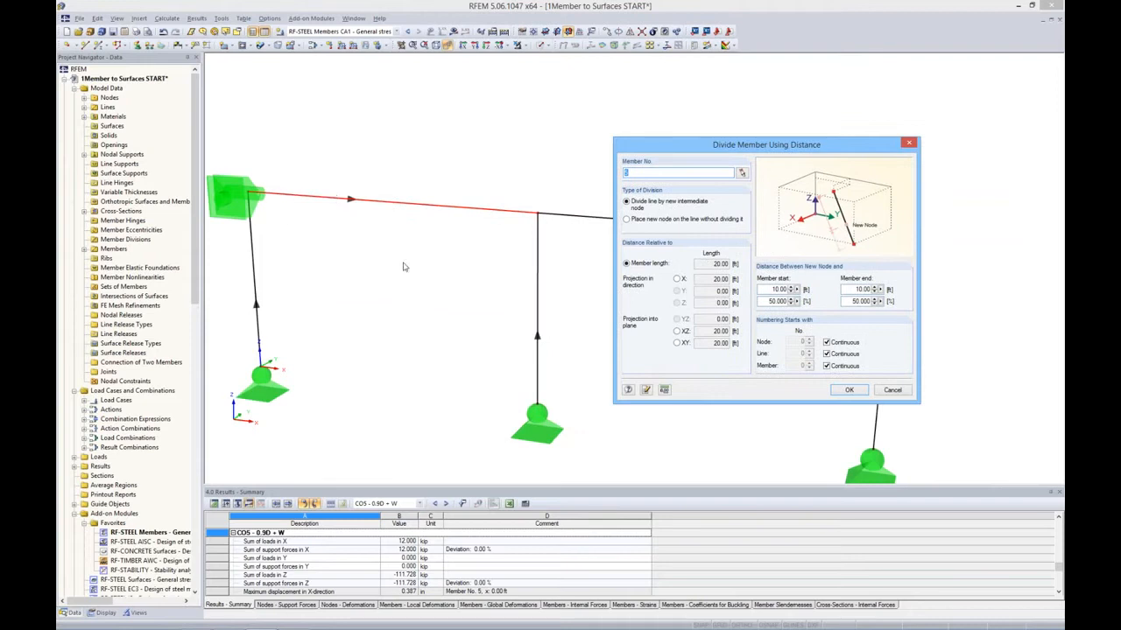
double_click(862, 289)
type("2")
left_click(848, 389)
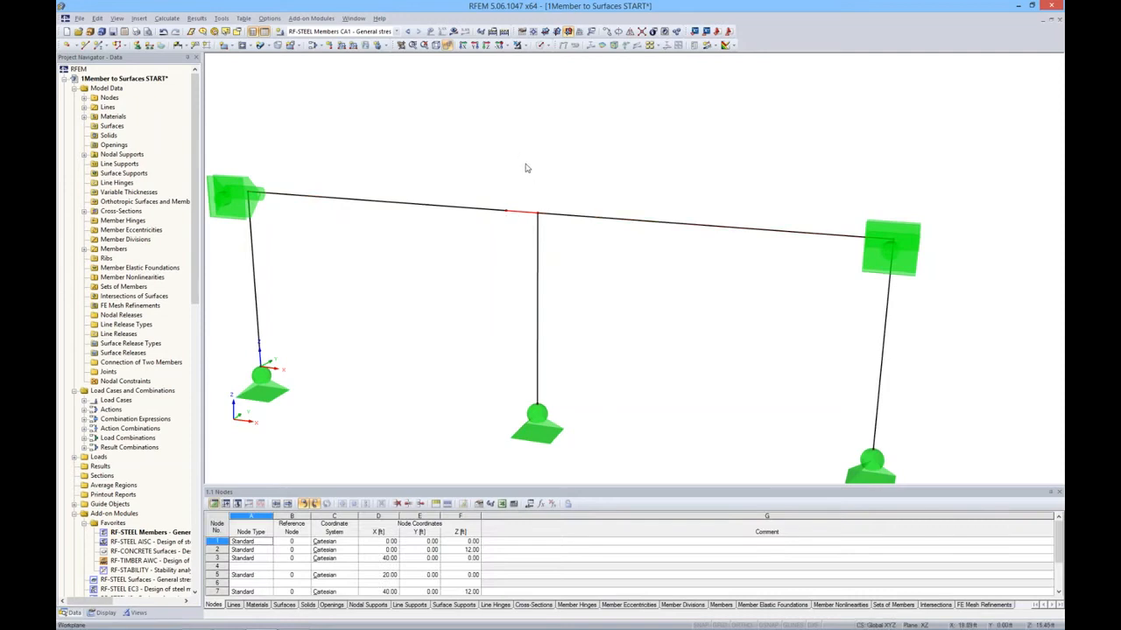
Step: Display the LC1 Dead Load loads, check them on the two parts of the divided beam, and hide them again
left_click(396, 32)
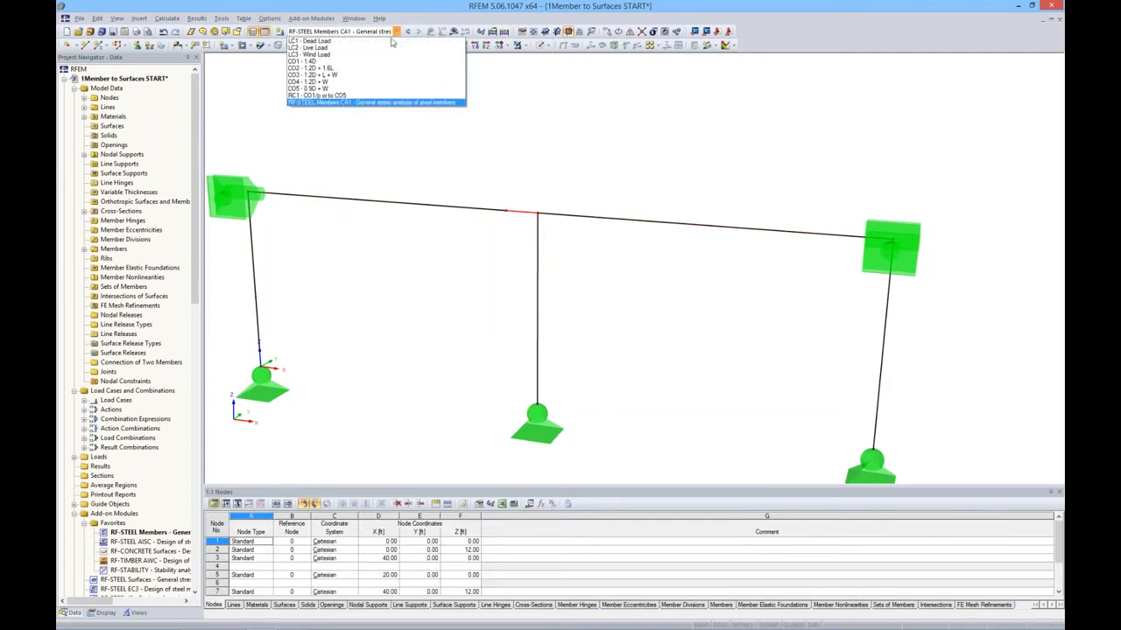
left_click(390, 41)
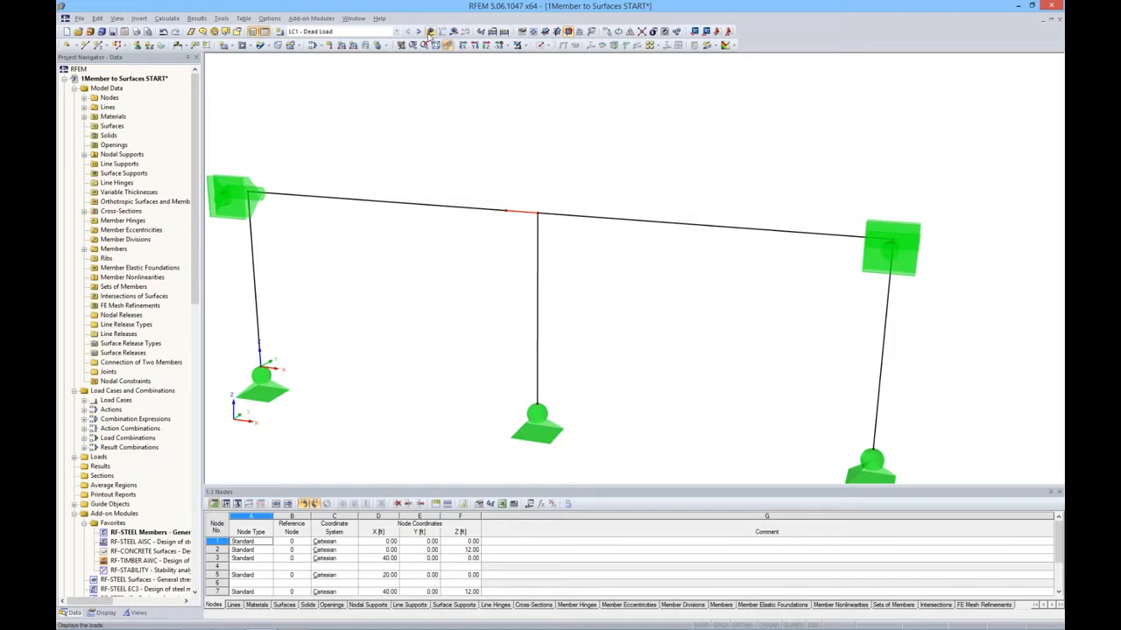
left_click(429, 31)
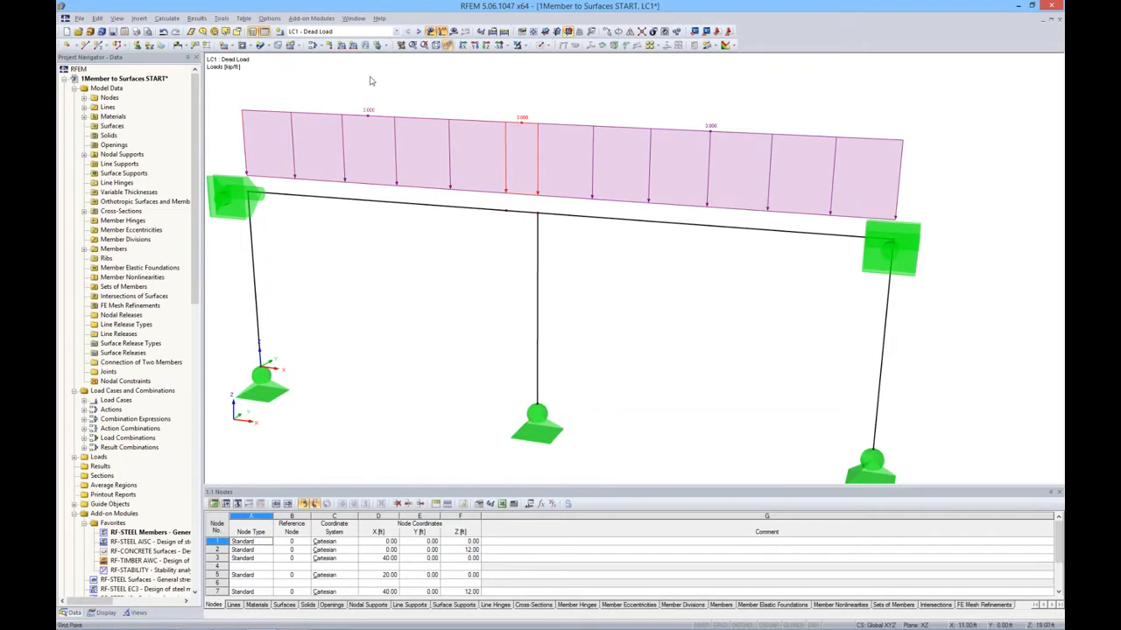
left_click(515, 211)
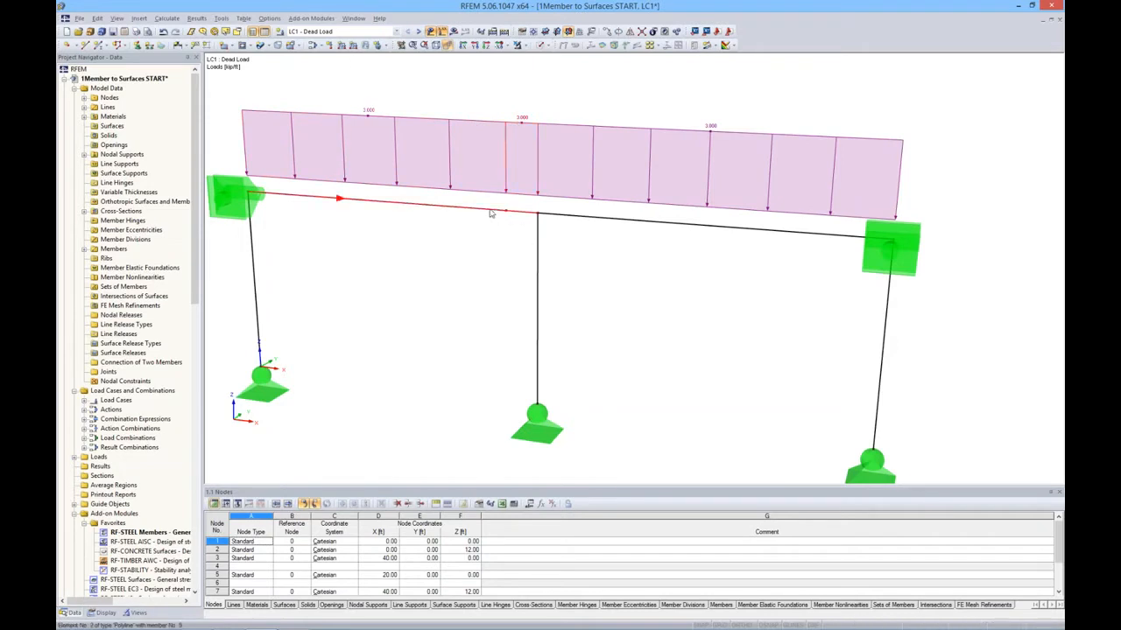
left_click(434, 48)
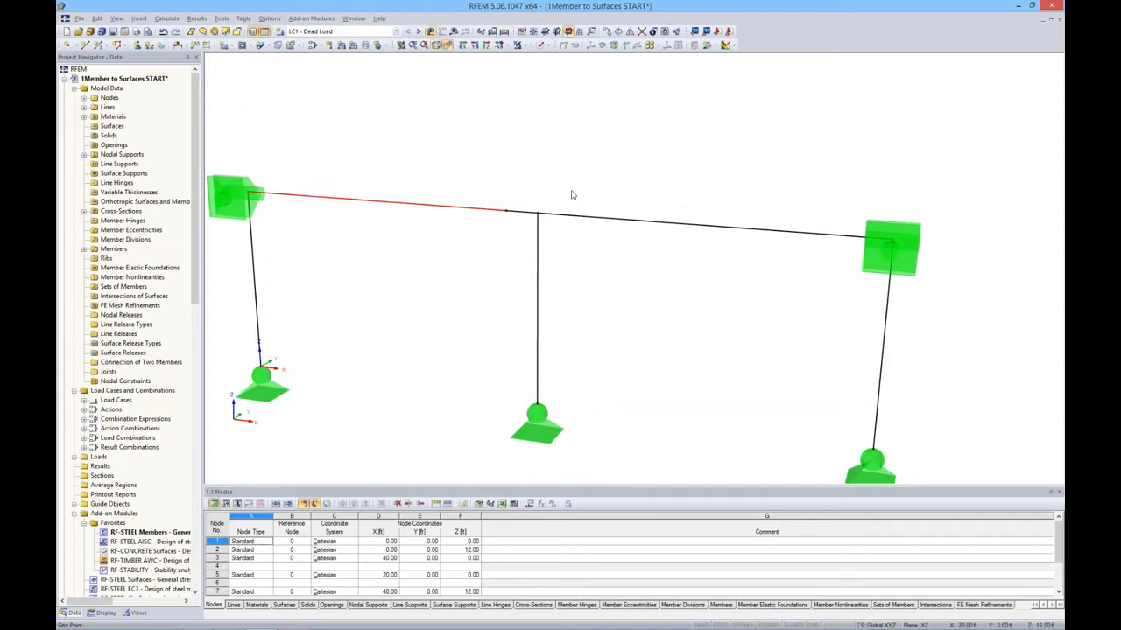
Step: Divide the right beam member by distance, placing a new intermediate node 2 ft from its start at the middle column
left_click(577, 219)
right_click(575, 220)
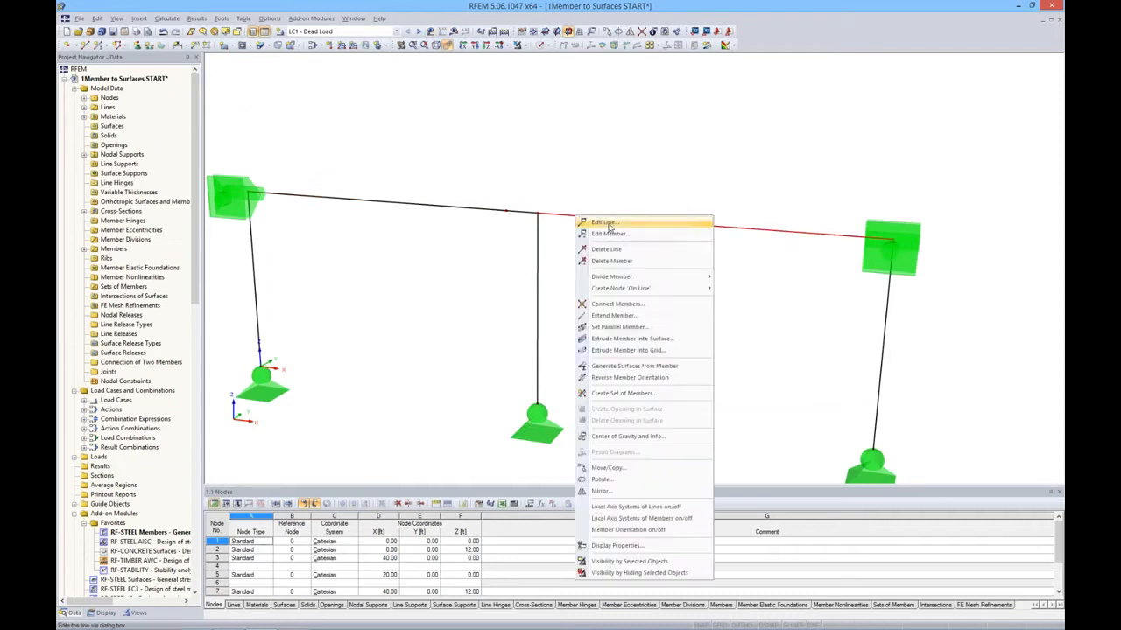
mouse_move(648, 277)
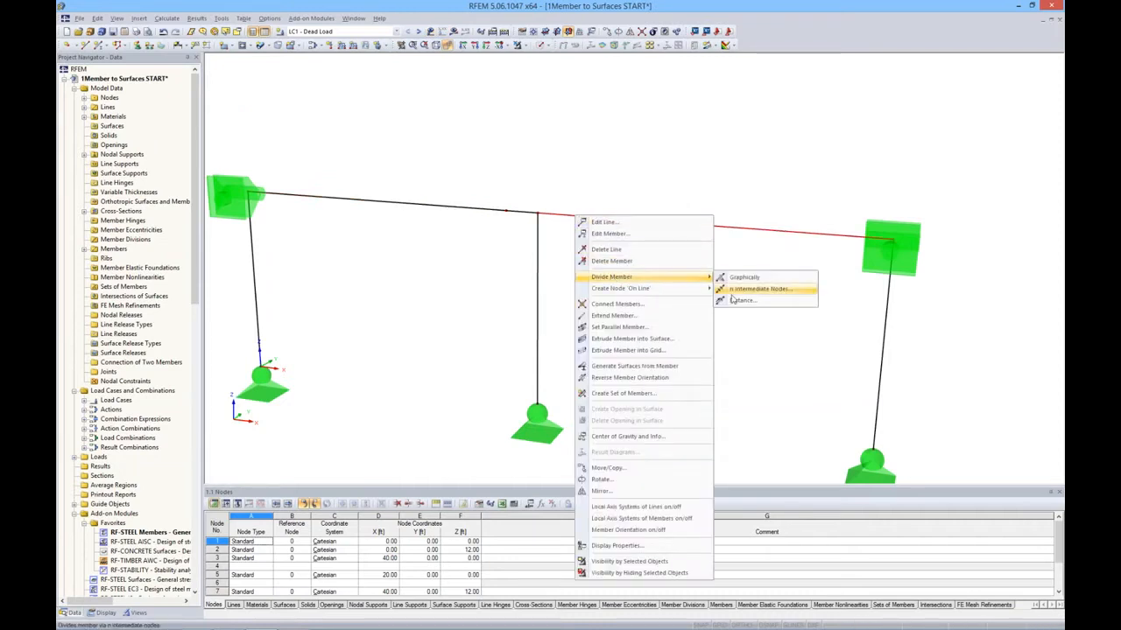
left_click(732, 300)
left_click_drag(664, 150, 934, 129)
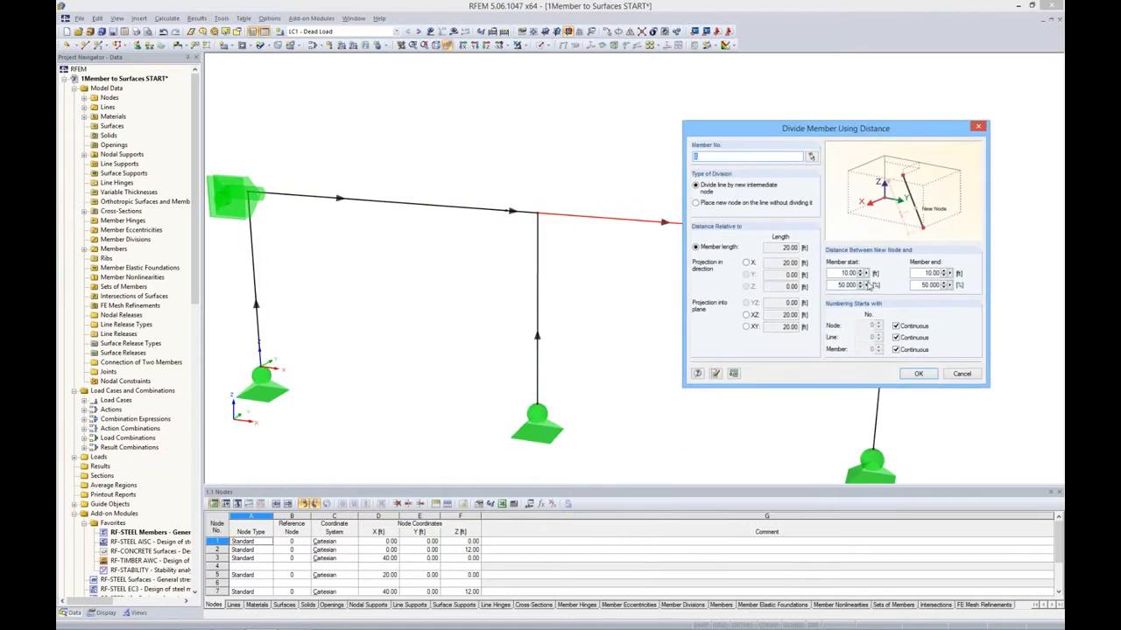
left_click(848, 272)
type("2")
left_click(927, 376)
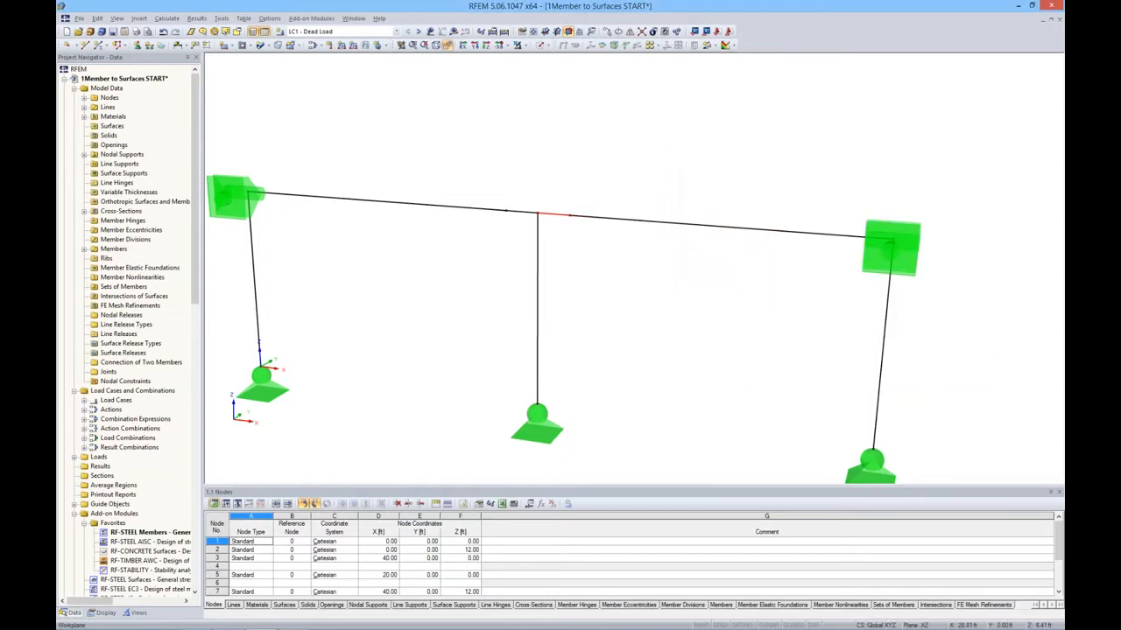
Step: Divide the middle column by distance from its upper member end, matching the short beam segments at the joint
left_click(536, 283)
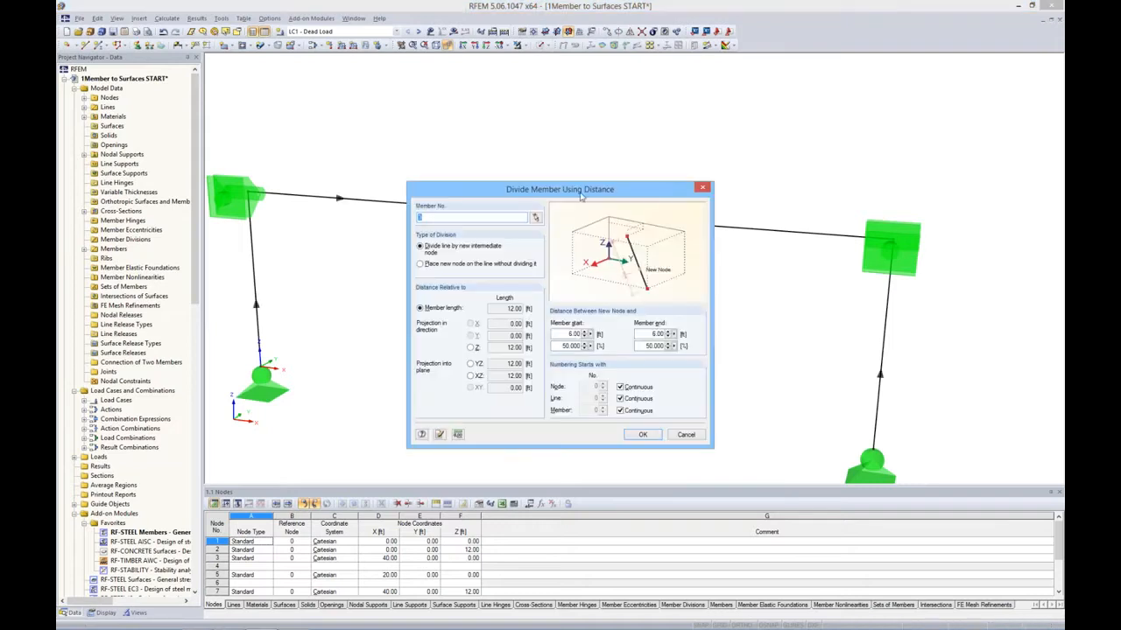
left_click_drag(581, 197, 753, 127)
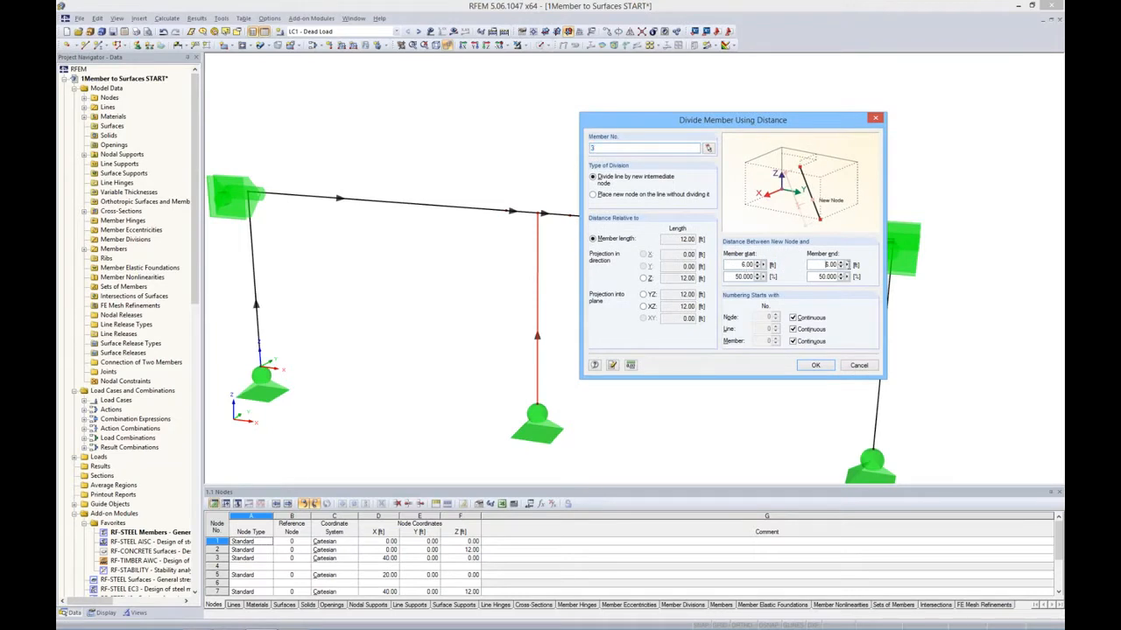
left_click(815, 365)
left_click(604, 313)
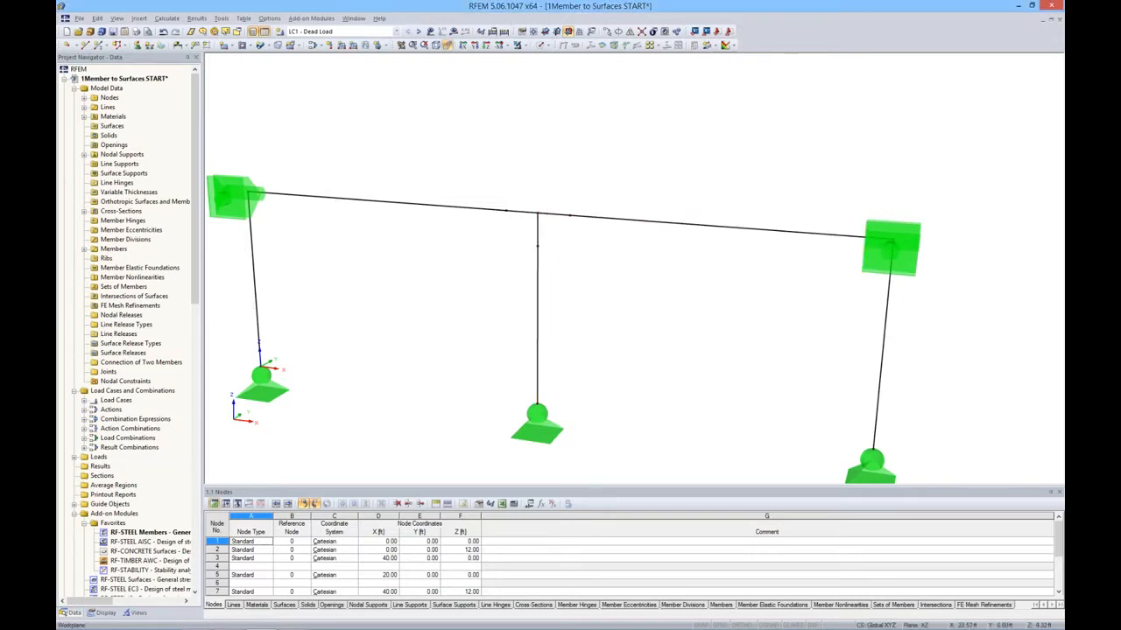
Step: Switch the frame from wireframe to solid rendered display
middle_click_drag(601, 289, 615, 287, "ctrl")
left_click(516, 212)
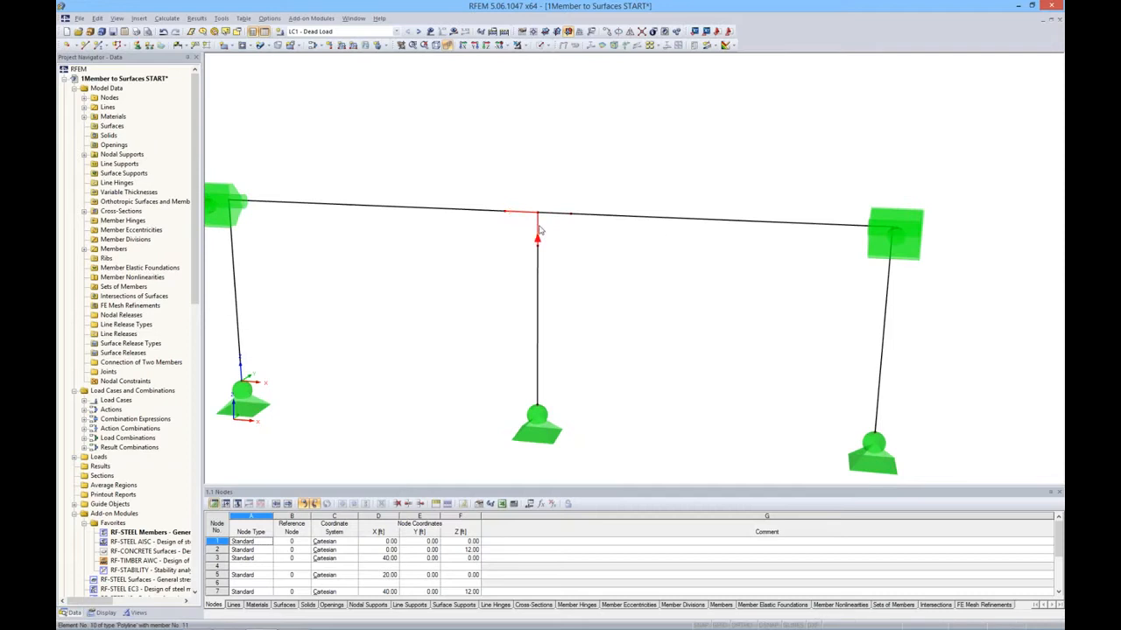
left_click(547, 45)
left_click(573, 85)
middle_click_drag(646, 297, 632, 265, "ctrl")
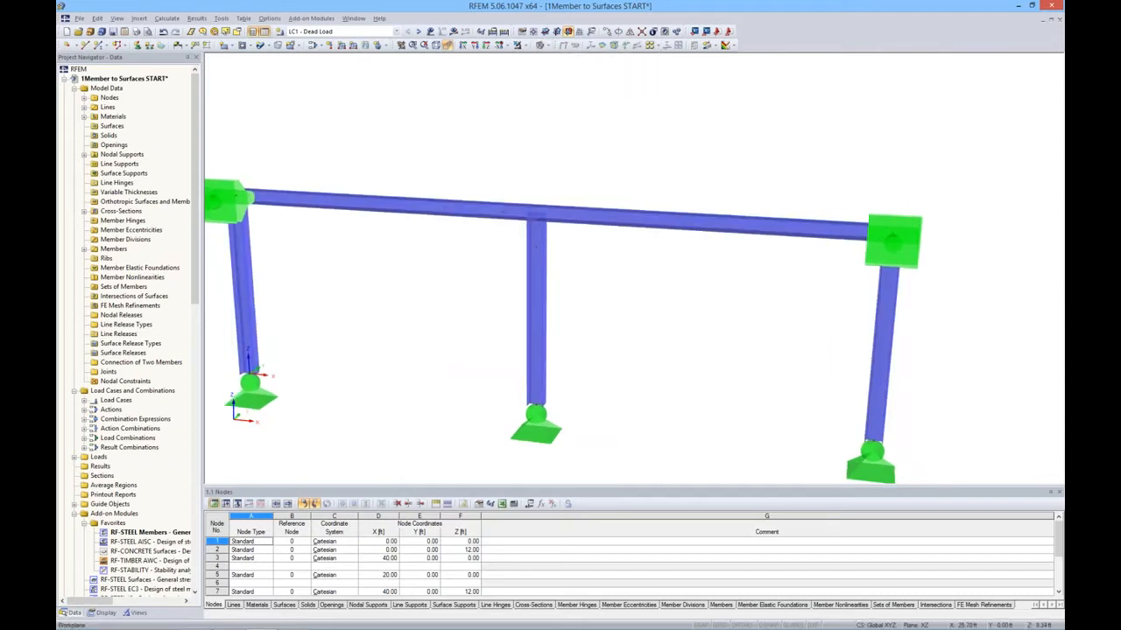
Step: Select the three short members at the beam-column joint with a window and isolate them using Visibility by Selected Objects
left_click_drag(486, 172, 590, 265)
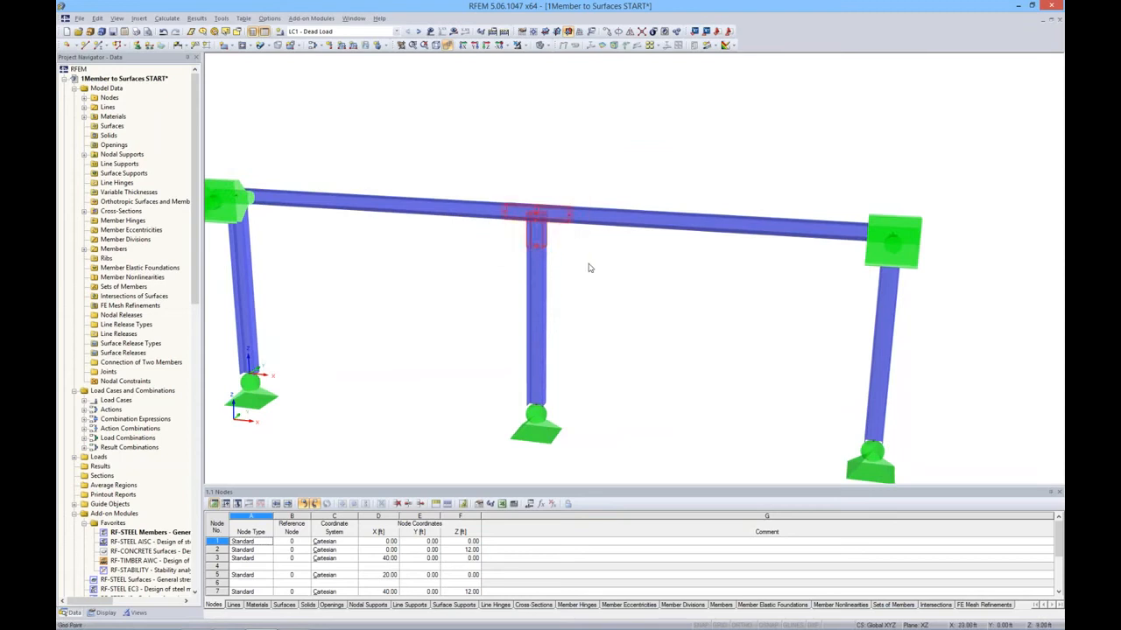
left_click_drag(471, 172, 599, 270)
left_click_drag(476, 182, 456, 157)
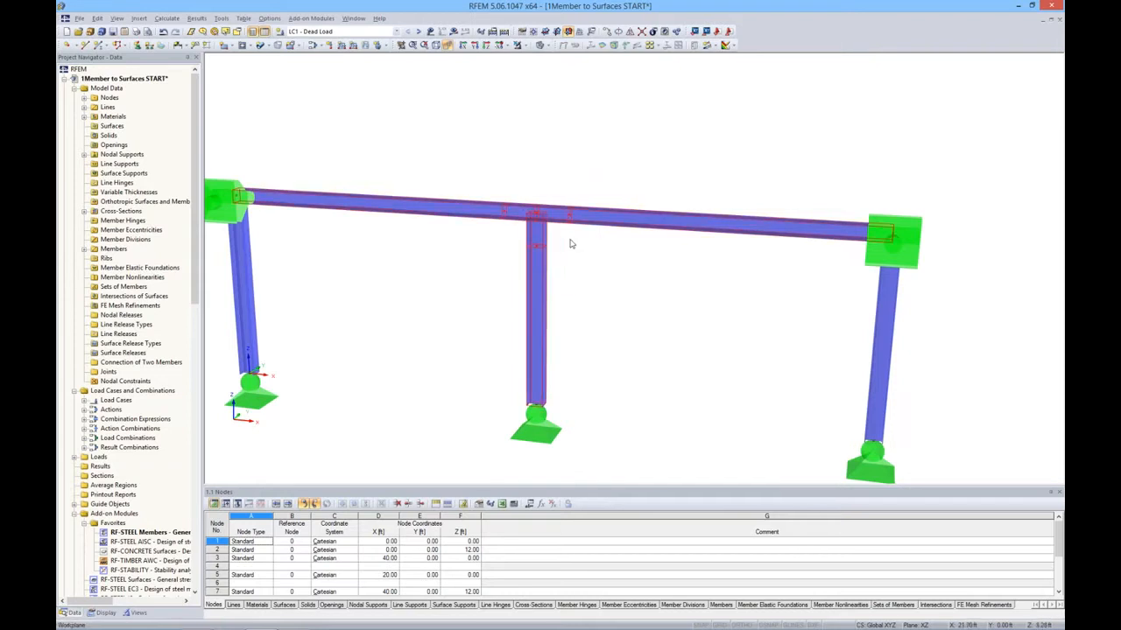
left_click(498, 175)
left_click_drag(470, 154, 595, 266)
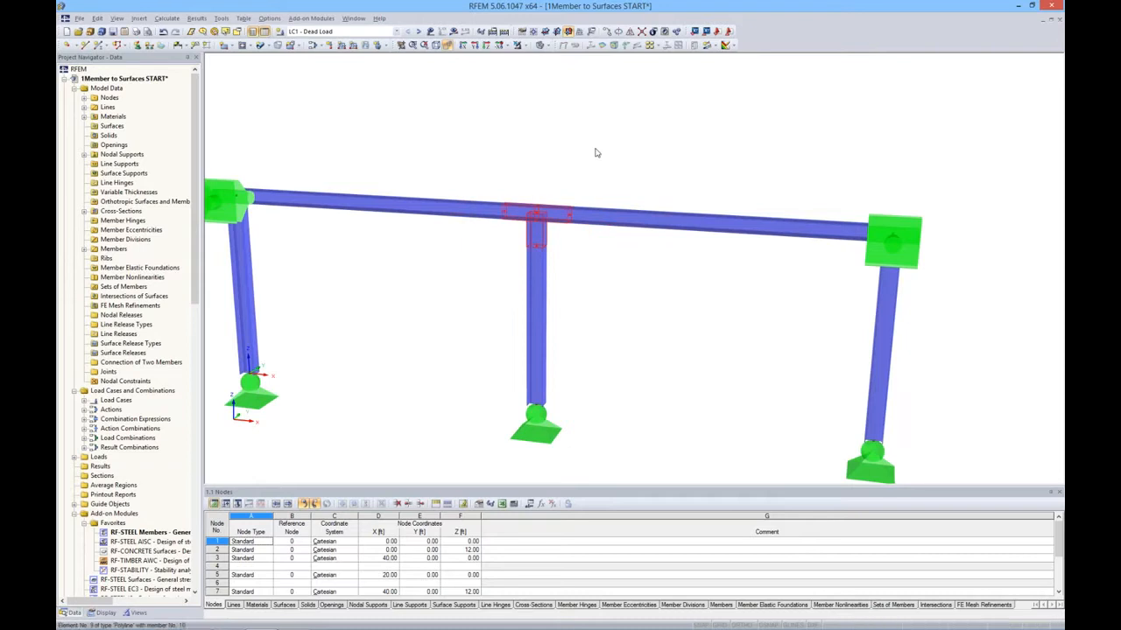
left_click(525, 46)
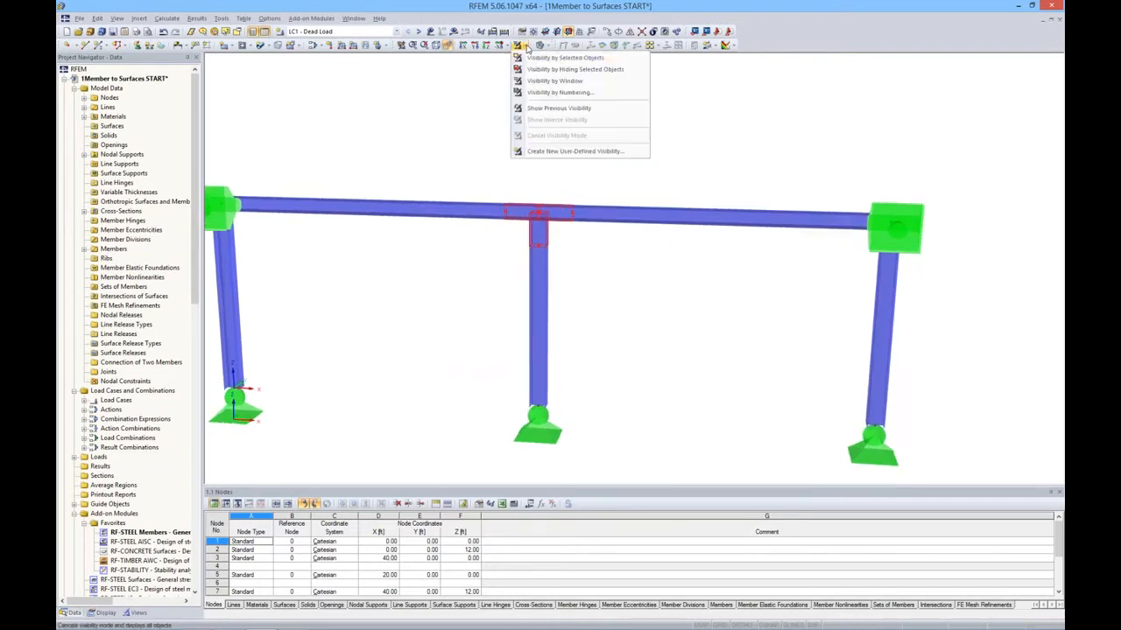
left_click(536, 64)
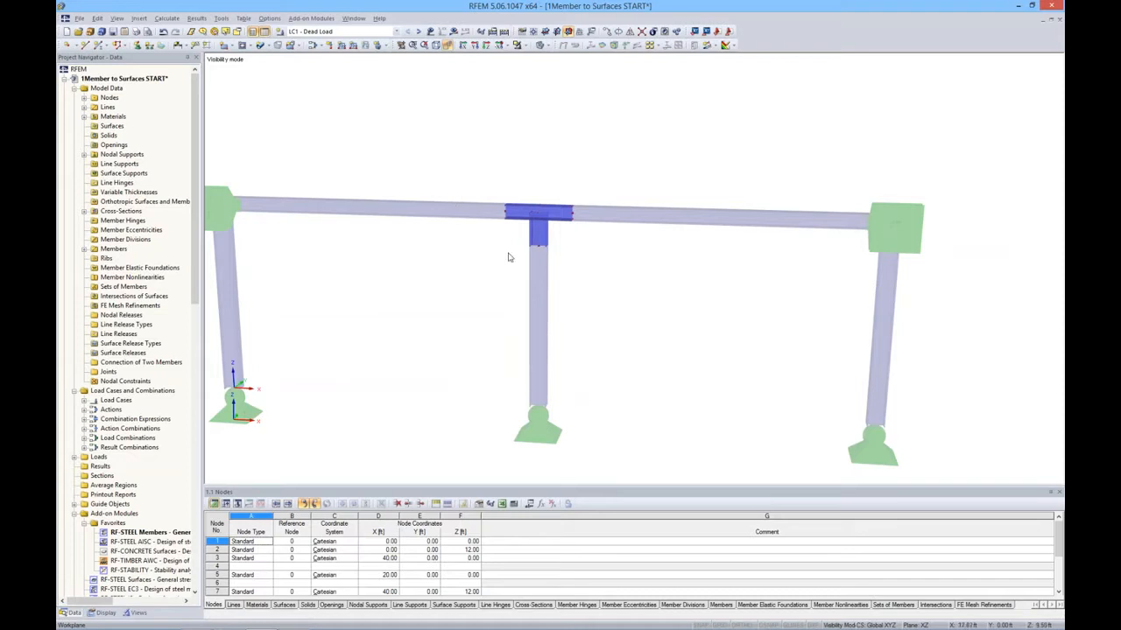
Step: Select the three isolated joint members and generate surfaces from them
mouse_move(596, 252)
middle_mouse_down("ctrl")
mouse_move(576, 263)
mouse_move(621, 240)
mouse_move(663, 245)
mouse_move(611, 261)
middle_mouse_up("ctrl")
left_click_drag(528, 175, 658, 281)
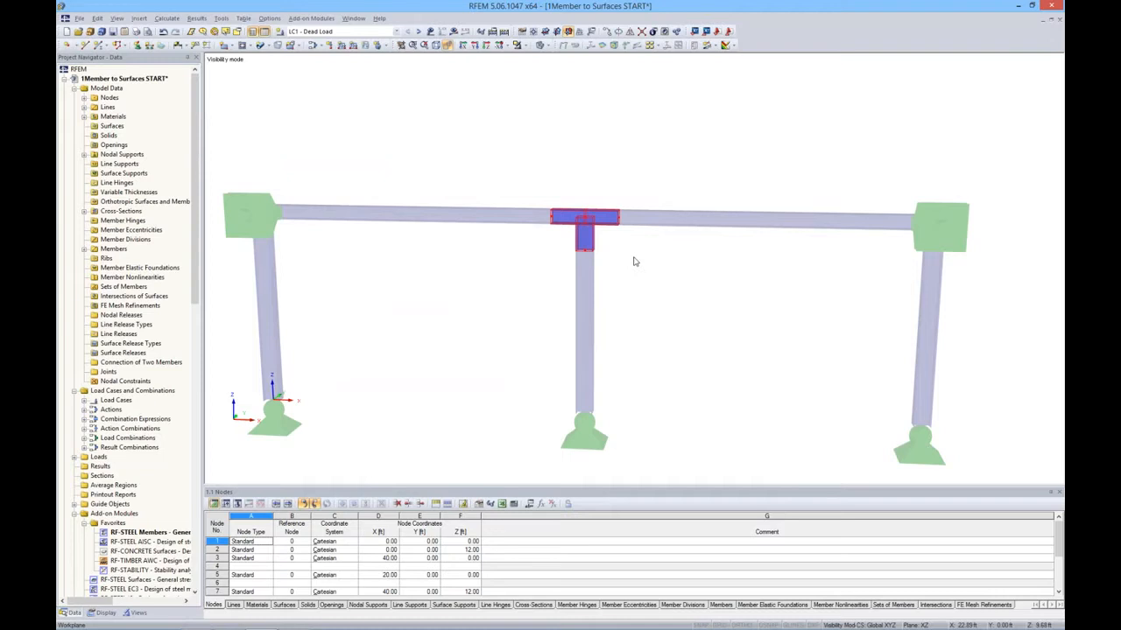
right_click(609, 220)
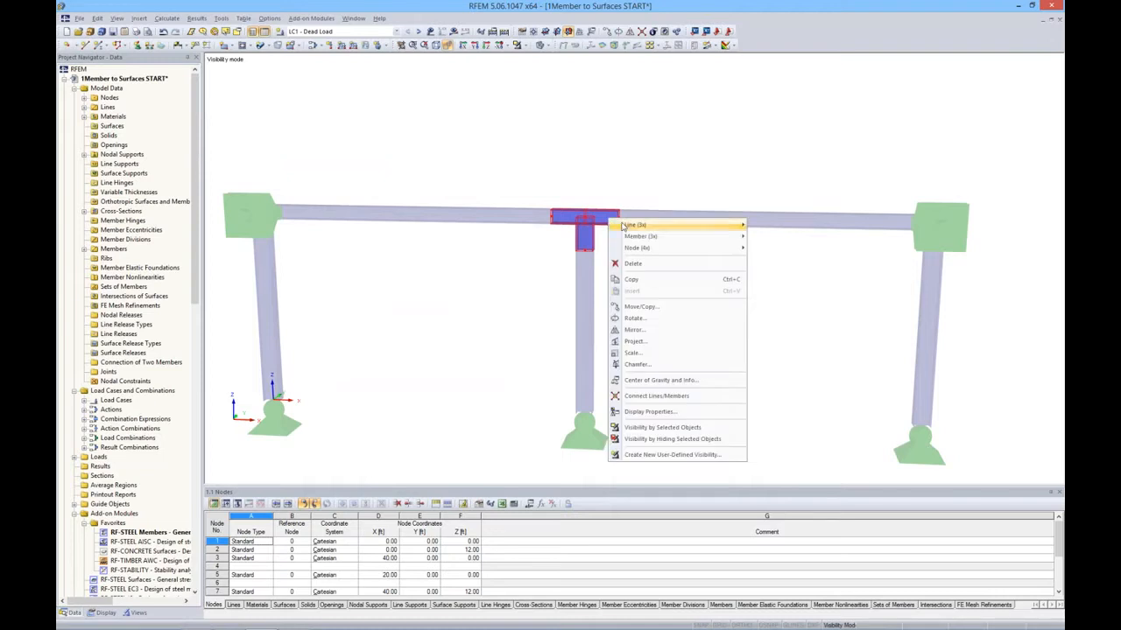
mouse_move(629, 237)
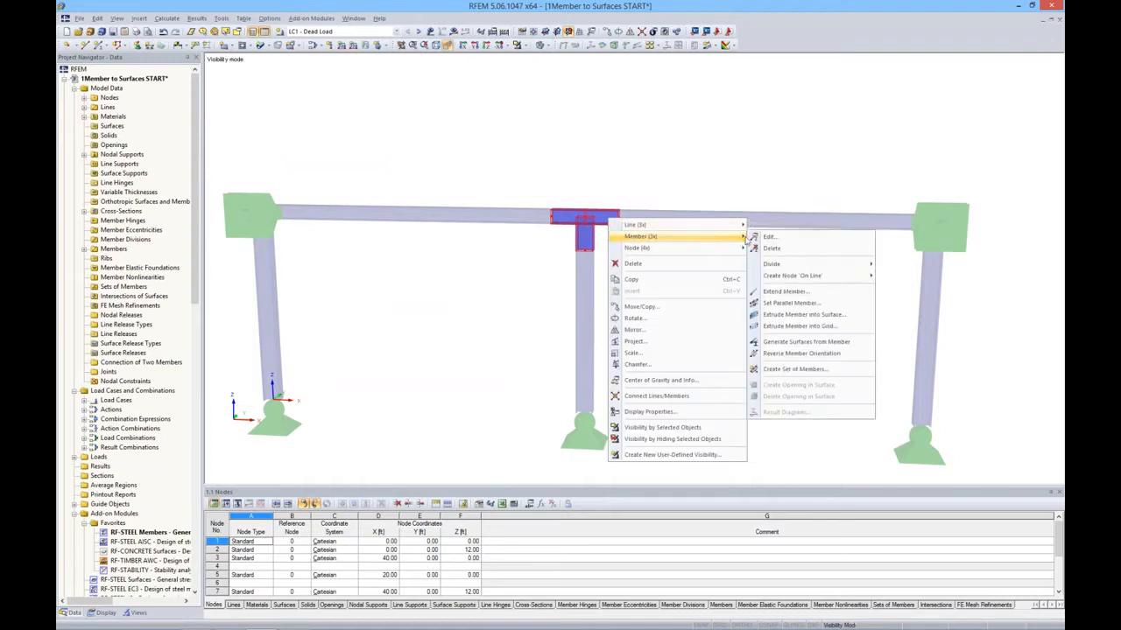
left_click(778, 342)
Step: Switch the model with the generated joint surfaces to wireframe display
middle_click_drag(687, 260, 660, 265, "ctrl")
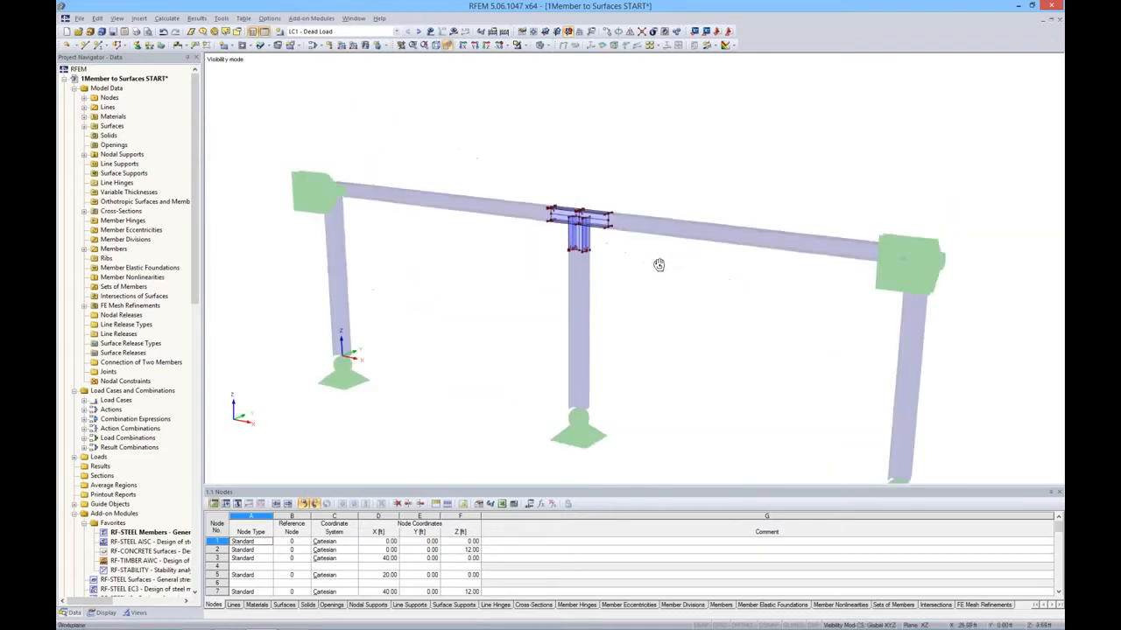
left_click(545, 45)
left_click(555, 58)
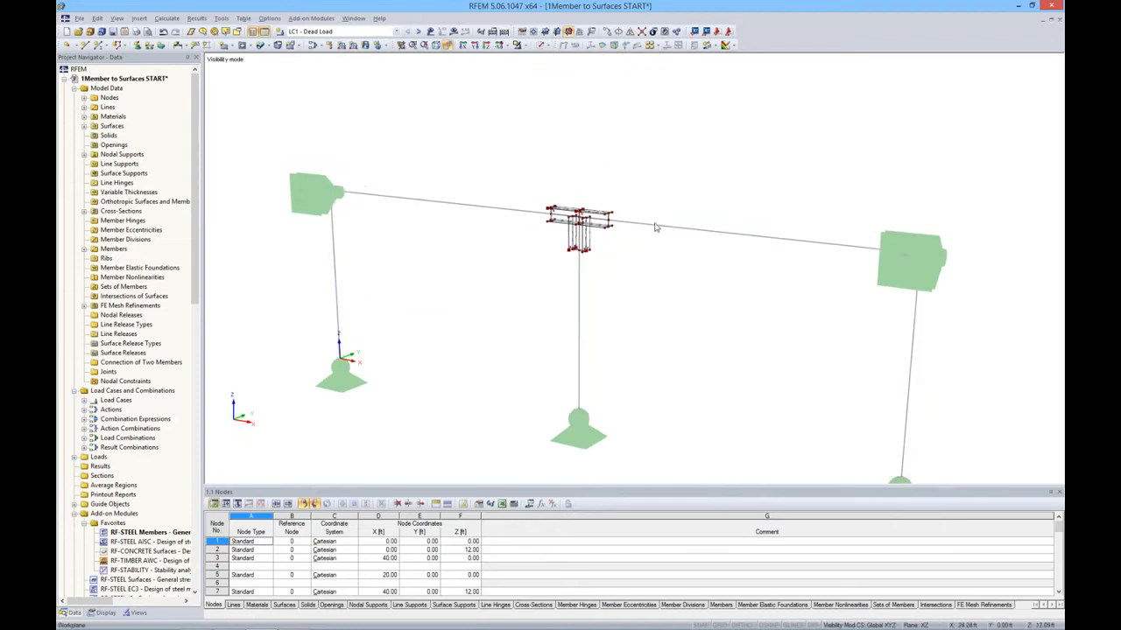
Step: Check the material and constant thickness of the web surface in the joint's right beam segment
scroll(670, 240, "up", 6)
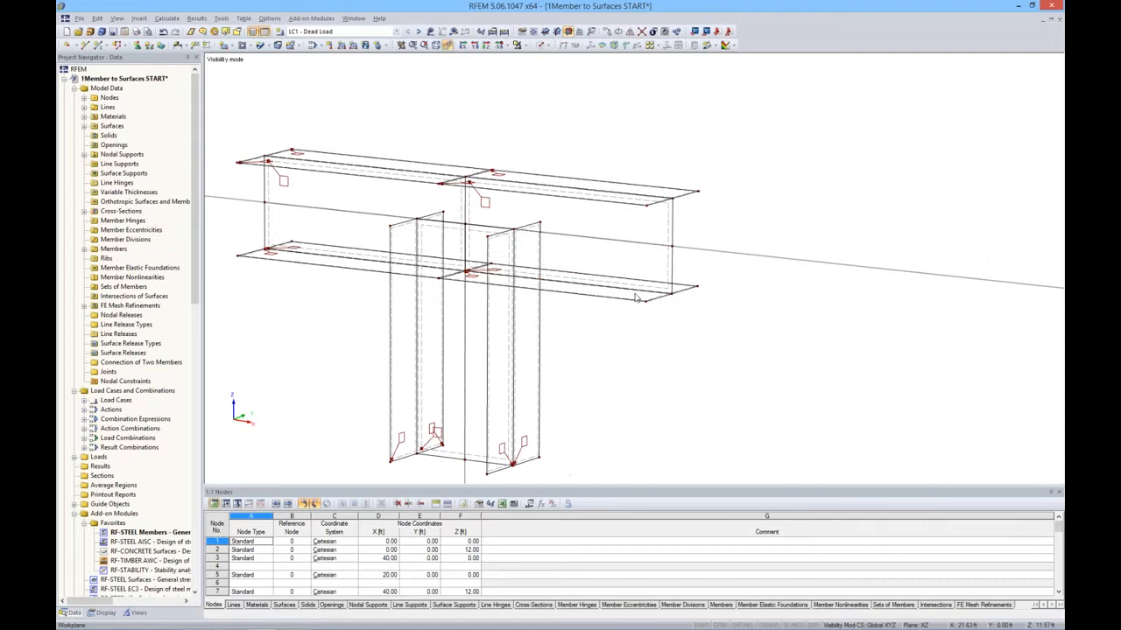
double_click(669, 228)
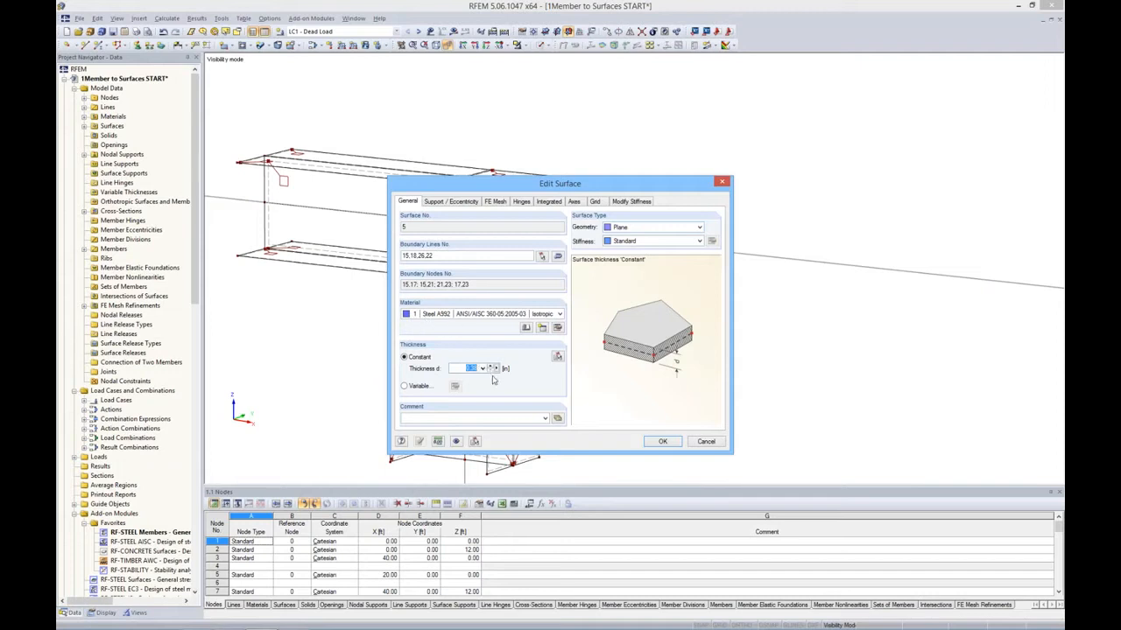
left_click(664, 445)
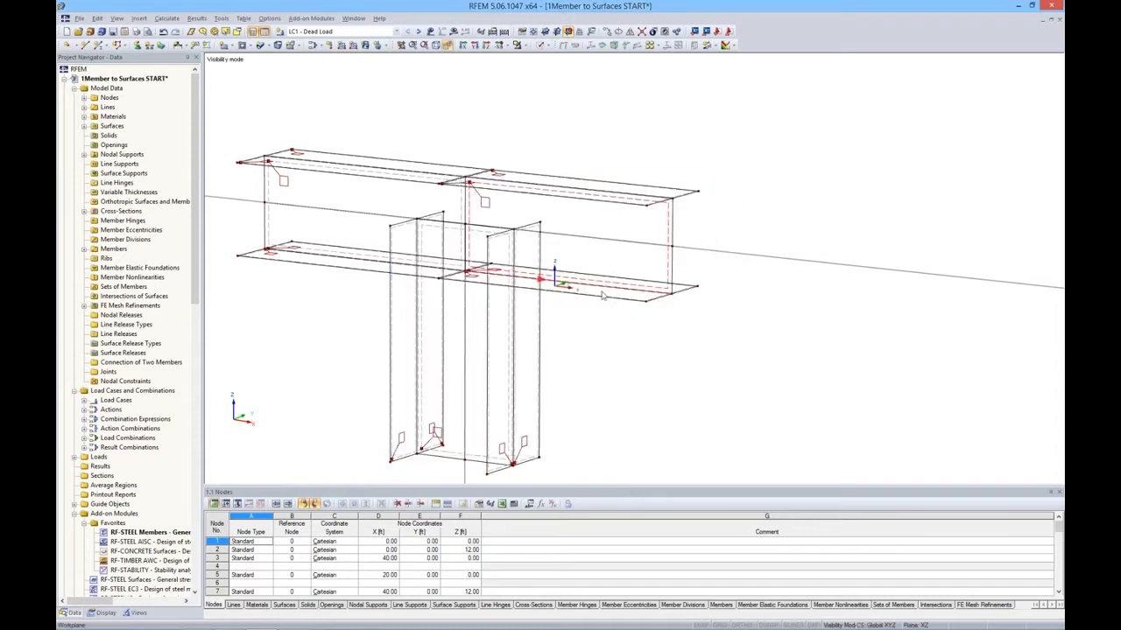
middle_click_drag(637, 272, 632, 317, "ctrl")
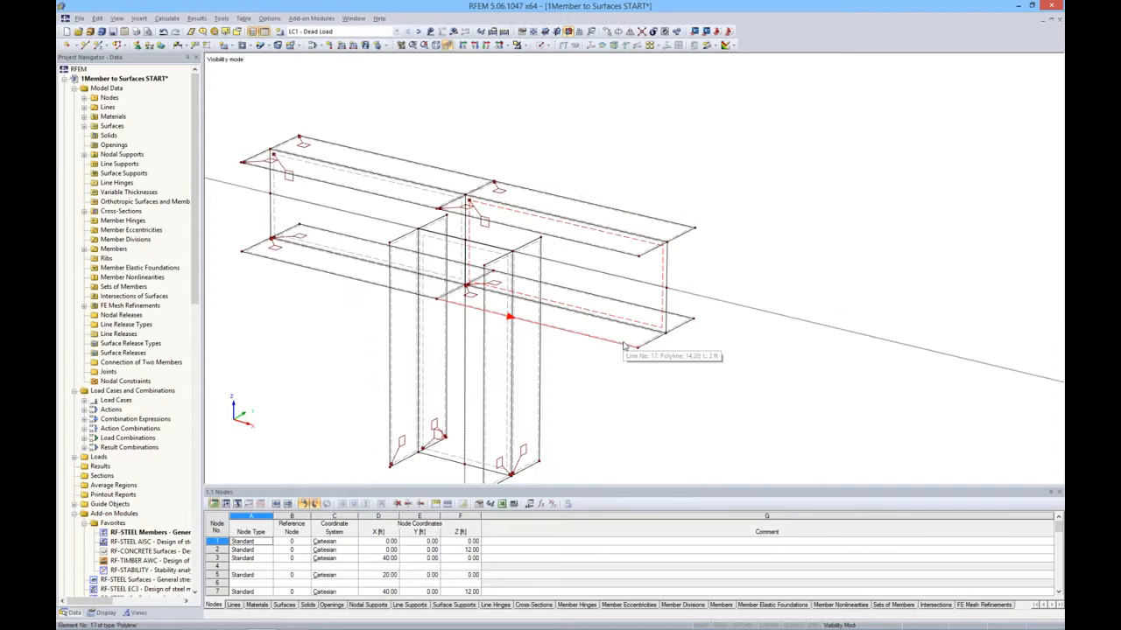
Step: Check the material and constant thickness of the bottom flange surface in the joint's right beam segment
scroll(620, 342, "up", 5)
double_click(559, 329)
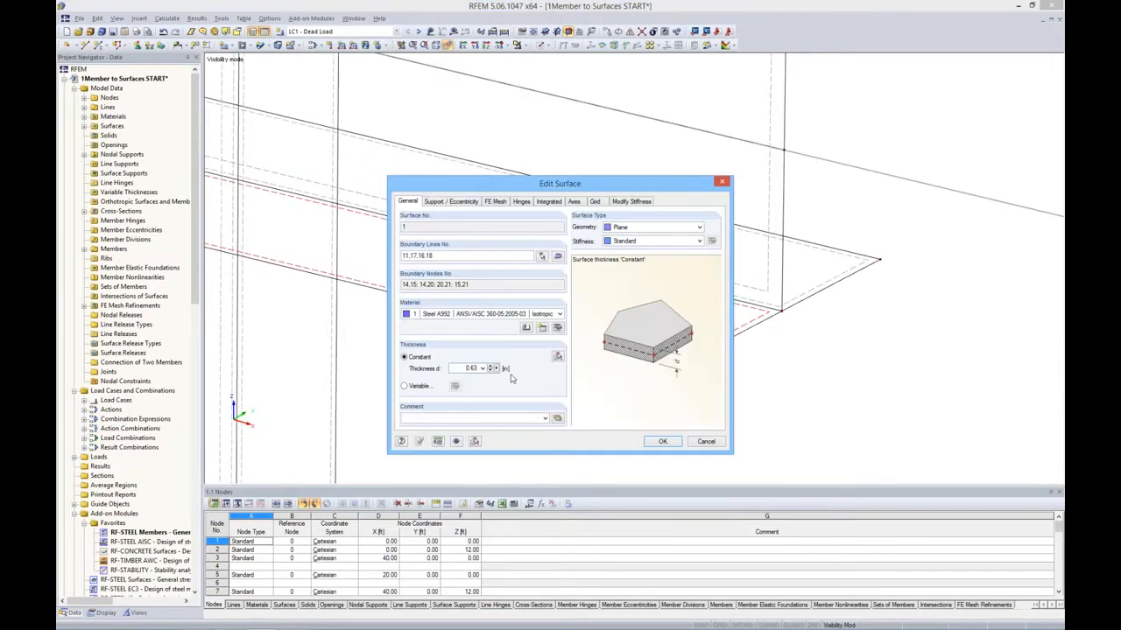
left_click(664, 442)
scroll(728, 301, "down", 4)
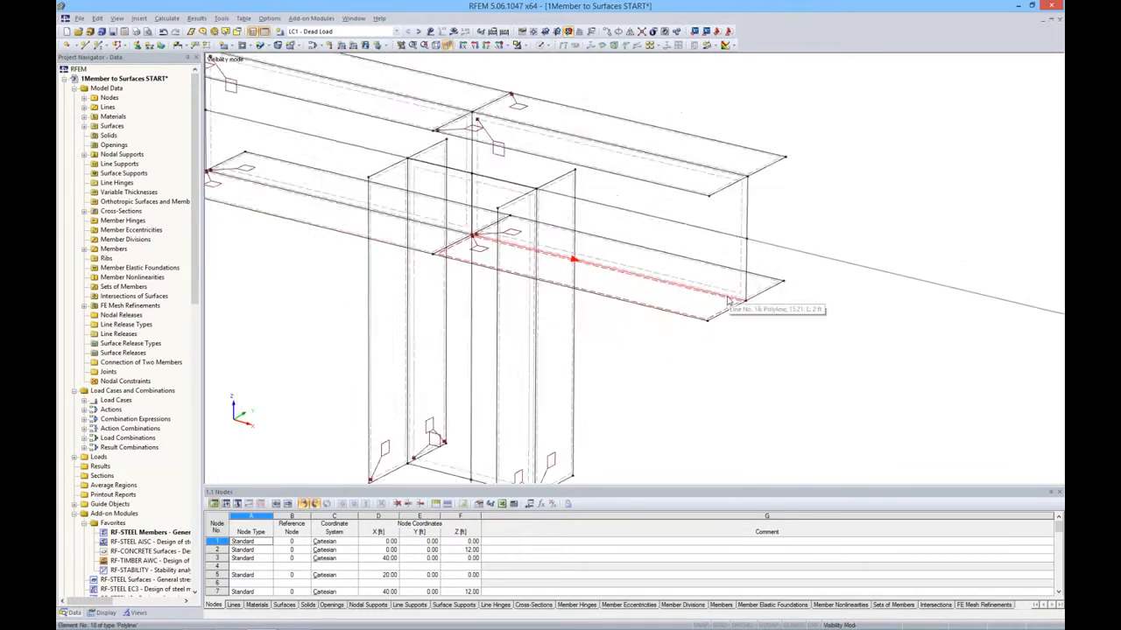
scroll(729, 302, "down", 2)
Step: Move the six nodes at the top of the column surfaces down to the beam's bottom flange, with dX 0 and dZ -0.40 ft
middle_click_drag(728, 301, 501, 218, "ctrl")
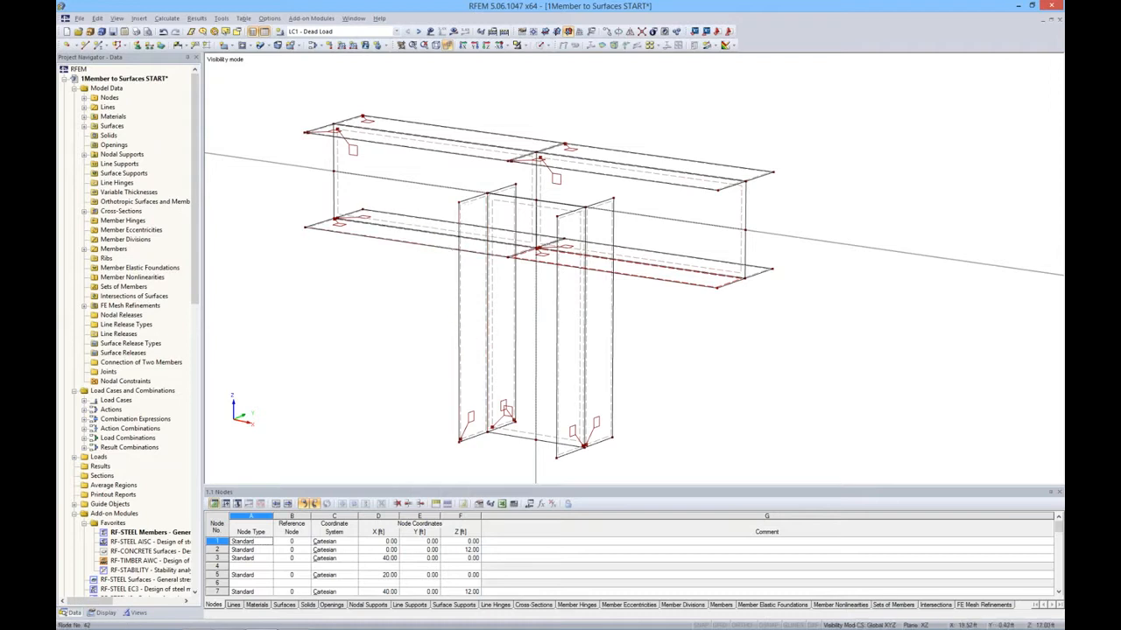
left_click(460, 203)
left_click(516, 185, "ctrl")
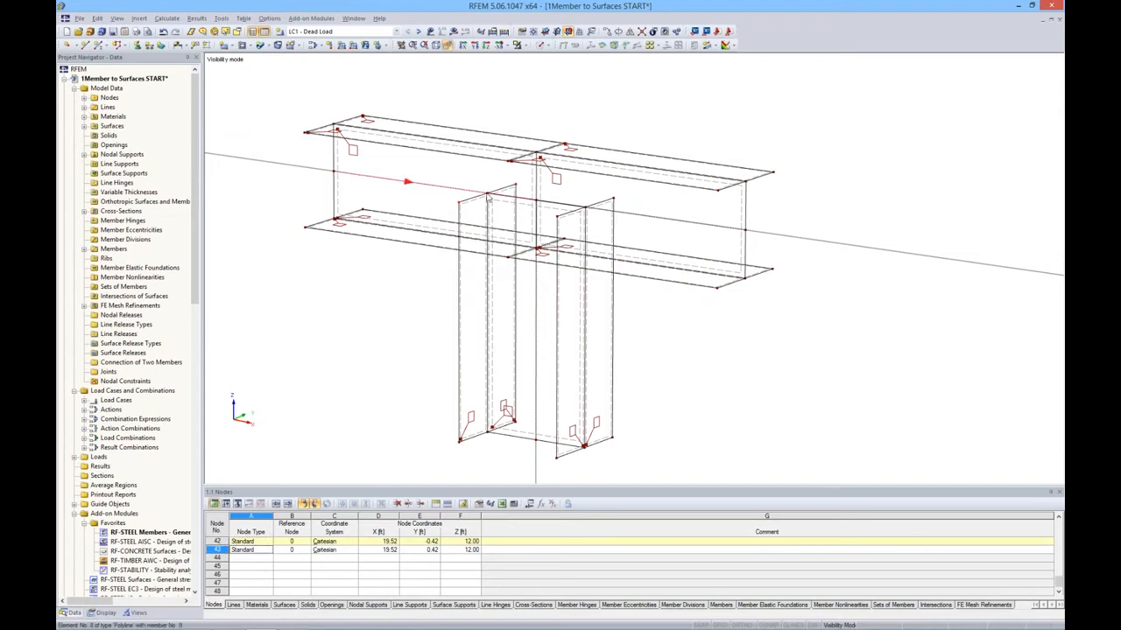
left_click(487, 194, "ctrl")
left_click(557, 217, "ctrl")
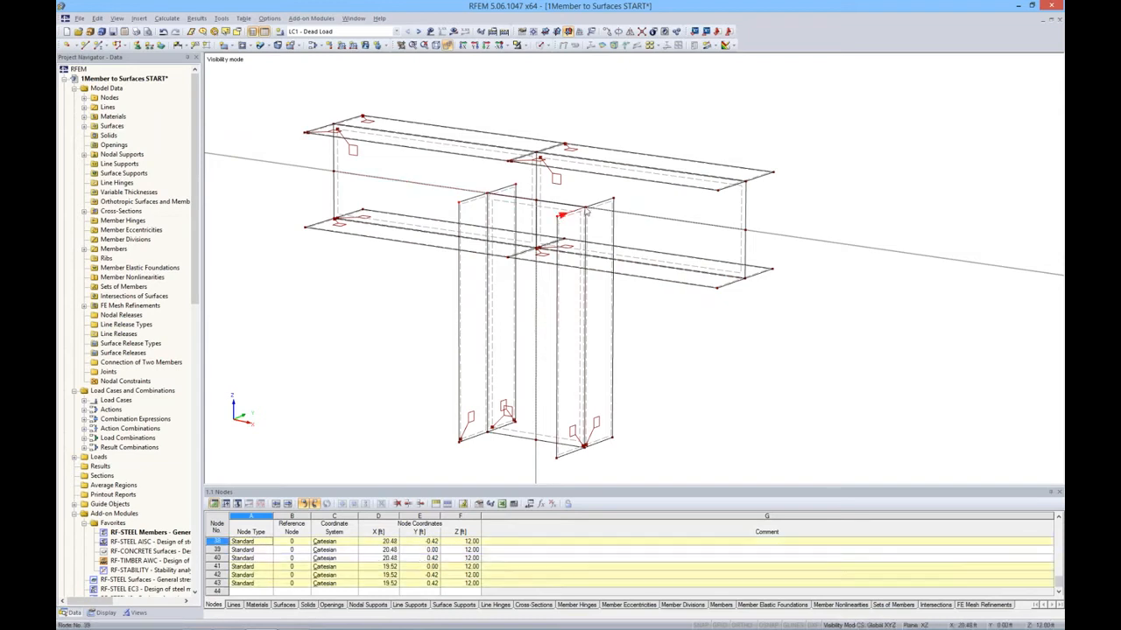
left_click(585, 207, "ctrl")
left_click(614, 199, "ctrl")
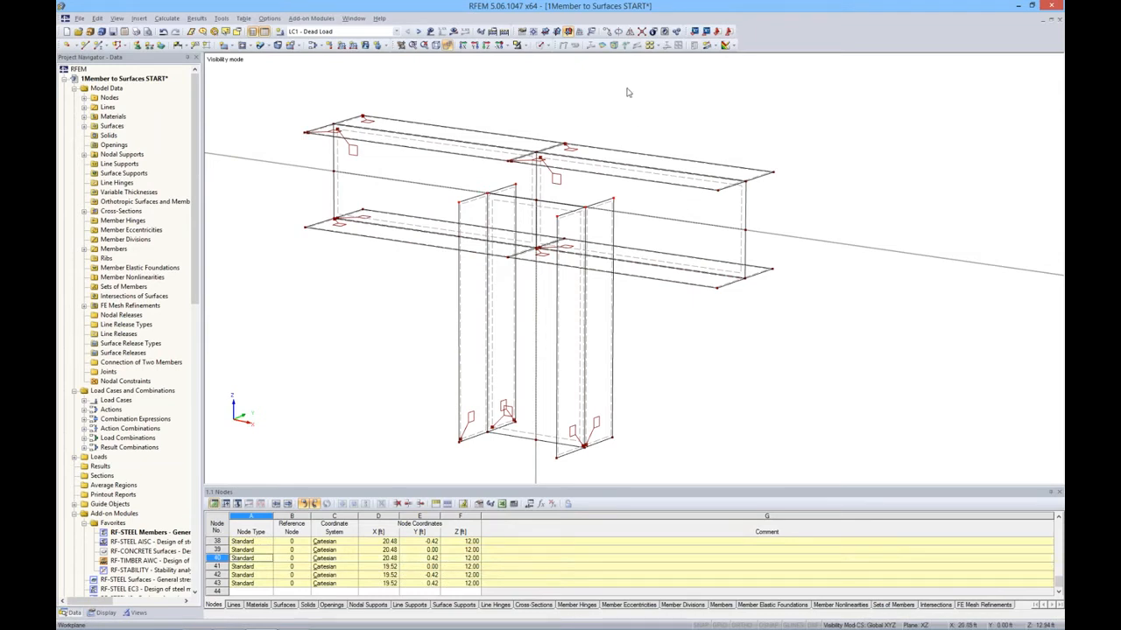
left_click(606, 33)
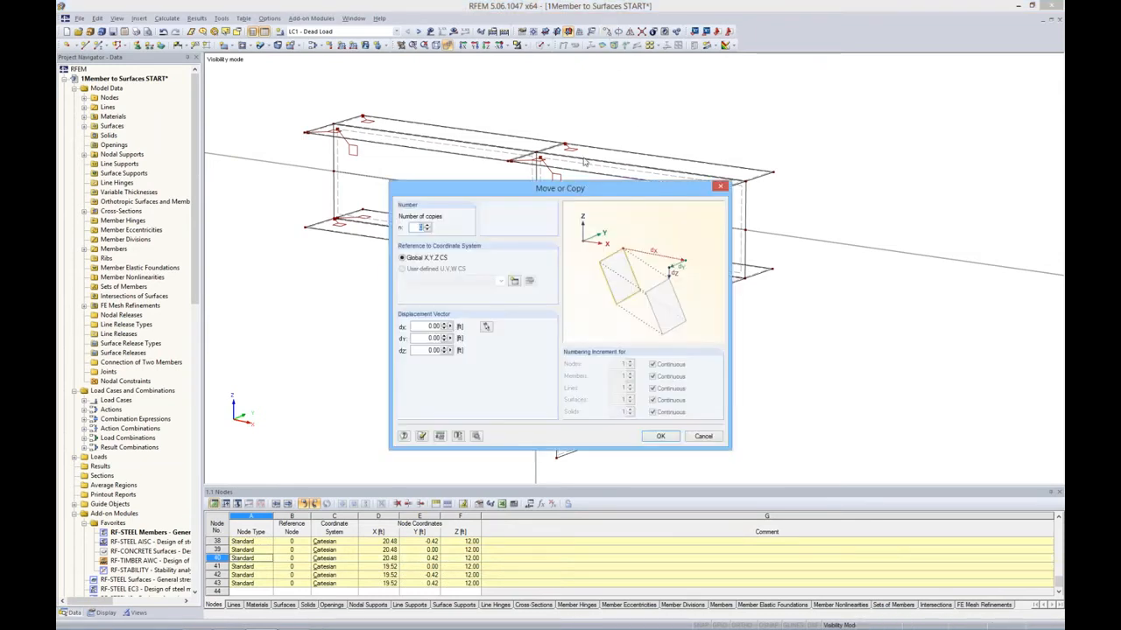
left_click_drag(686, 179, 828, 110)
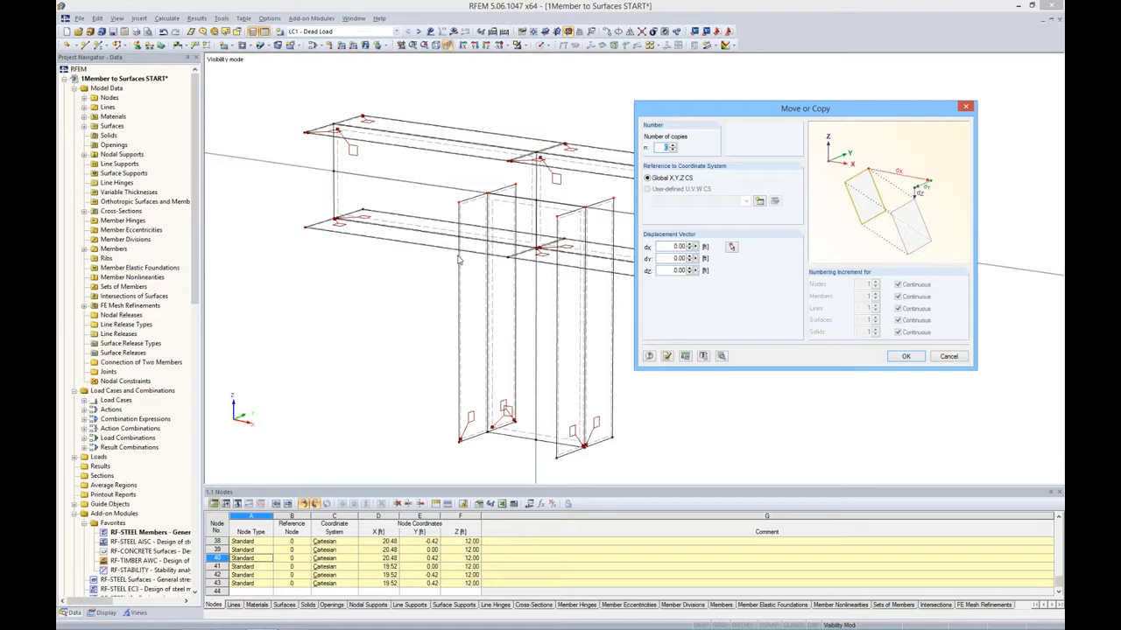
left_click(732, 248)
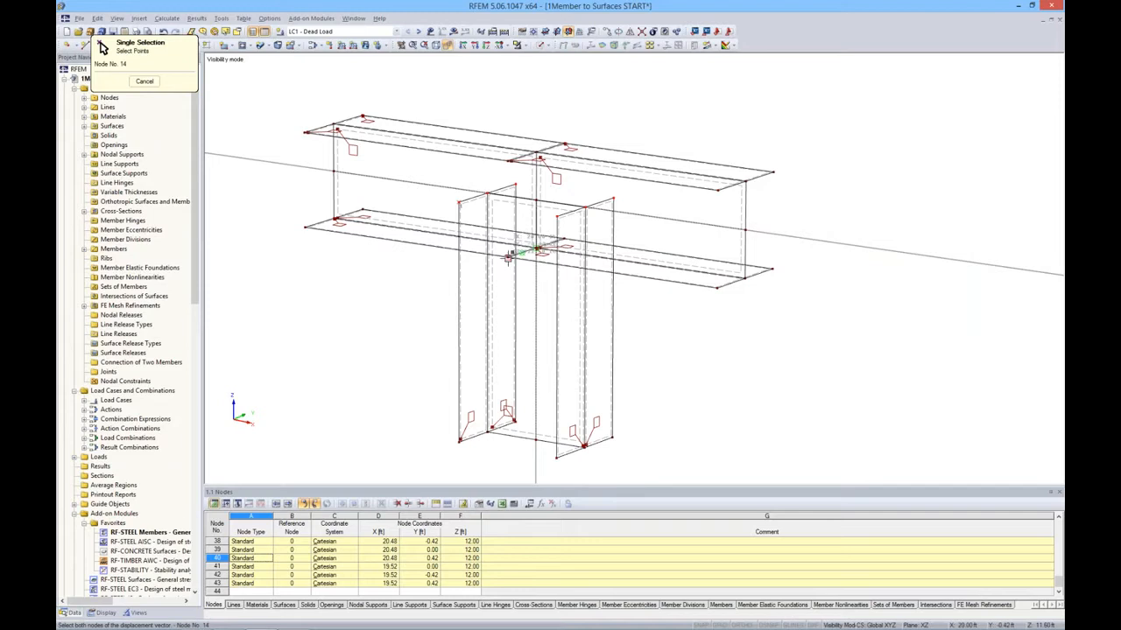
left_click(540, 248)
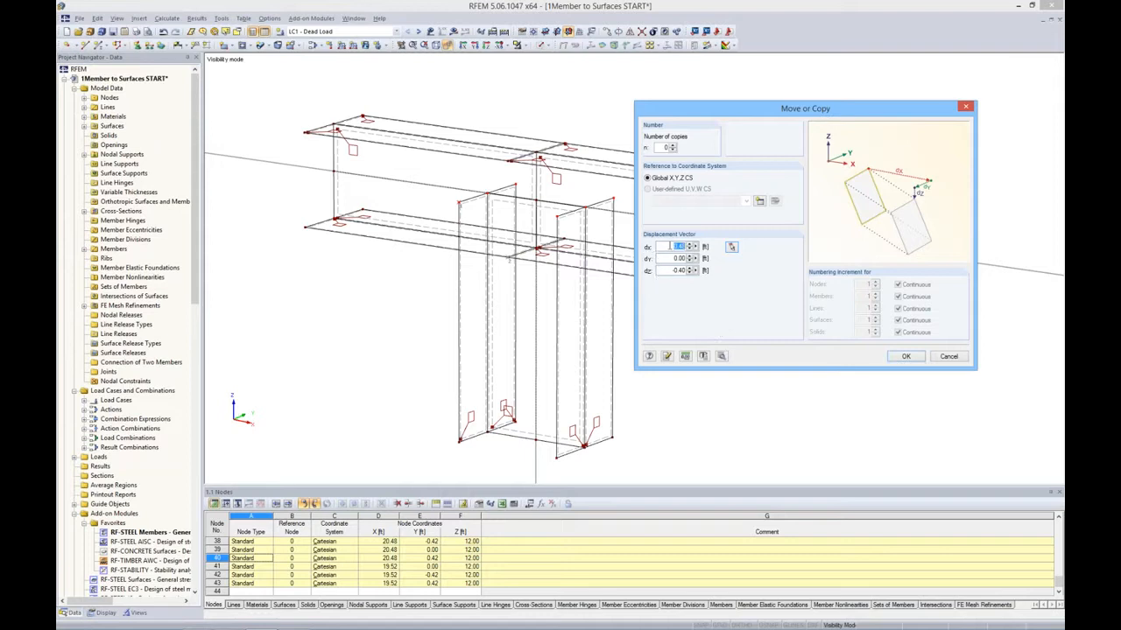
type("0")
left_click(902, 356)
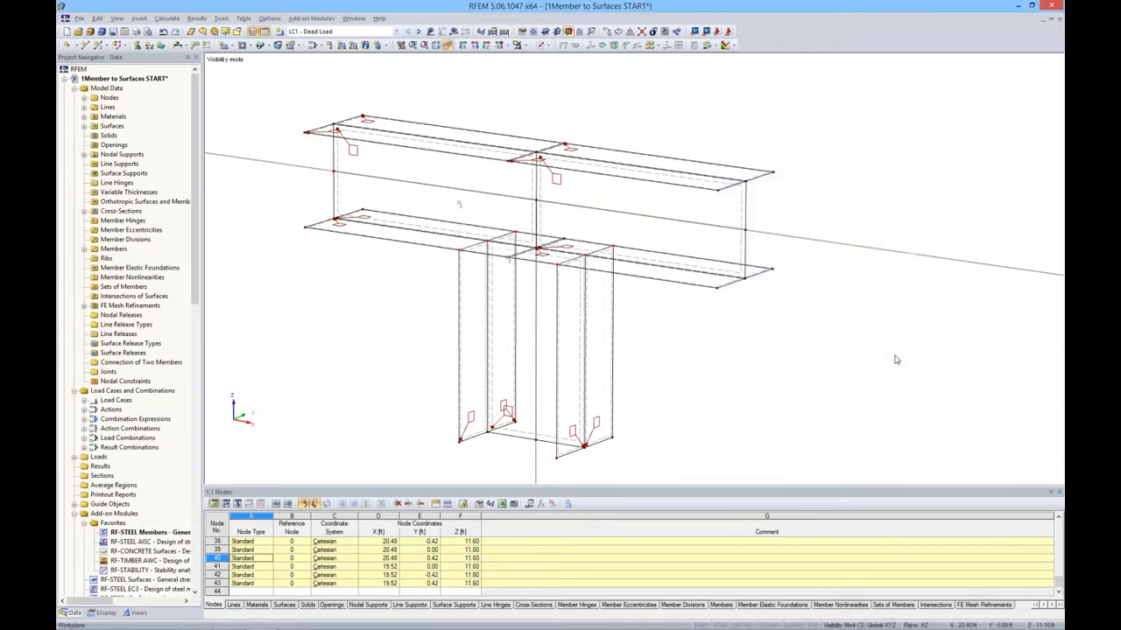
Step: Create a polygonal surface with Rigid stiffness across the right end of the beam surfaces, using the four outer flange corners as vertices
middle_click_drag(652, 316, 786, 261, "ctrl")
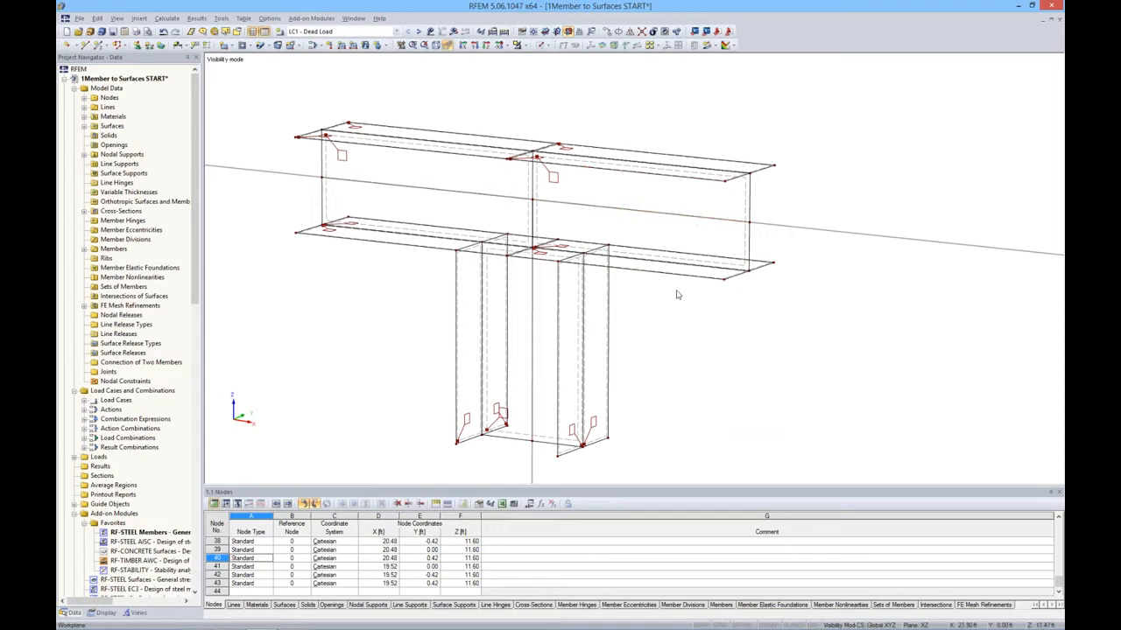
left_click(231, 47)
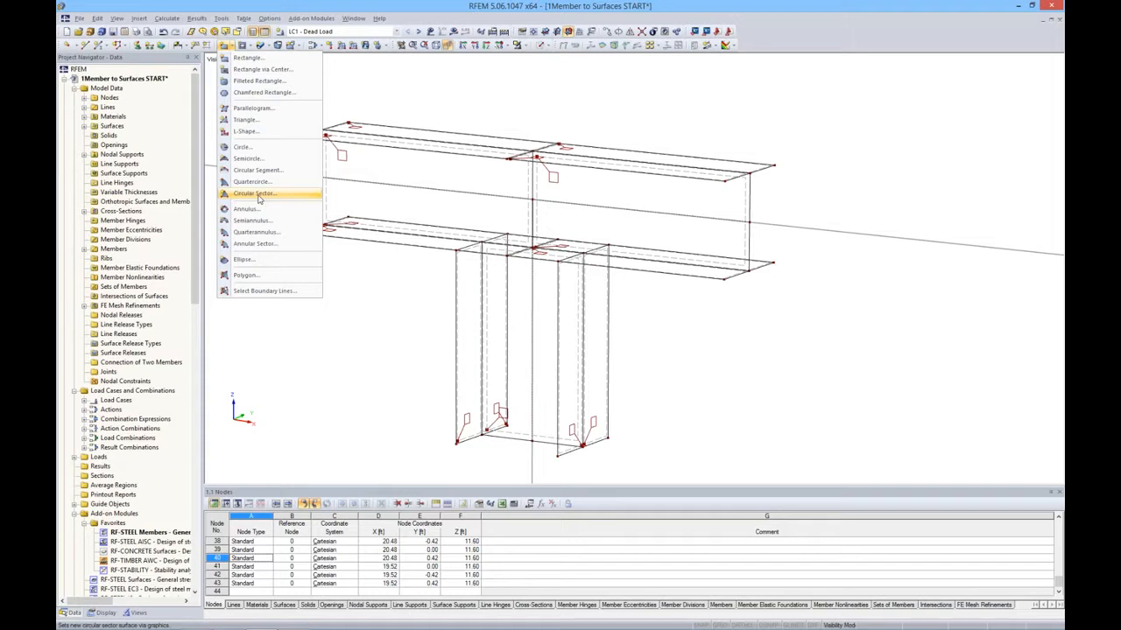
left_click(249, 275)
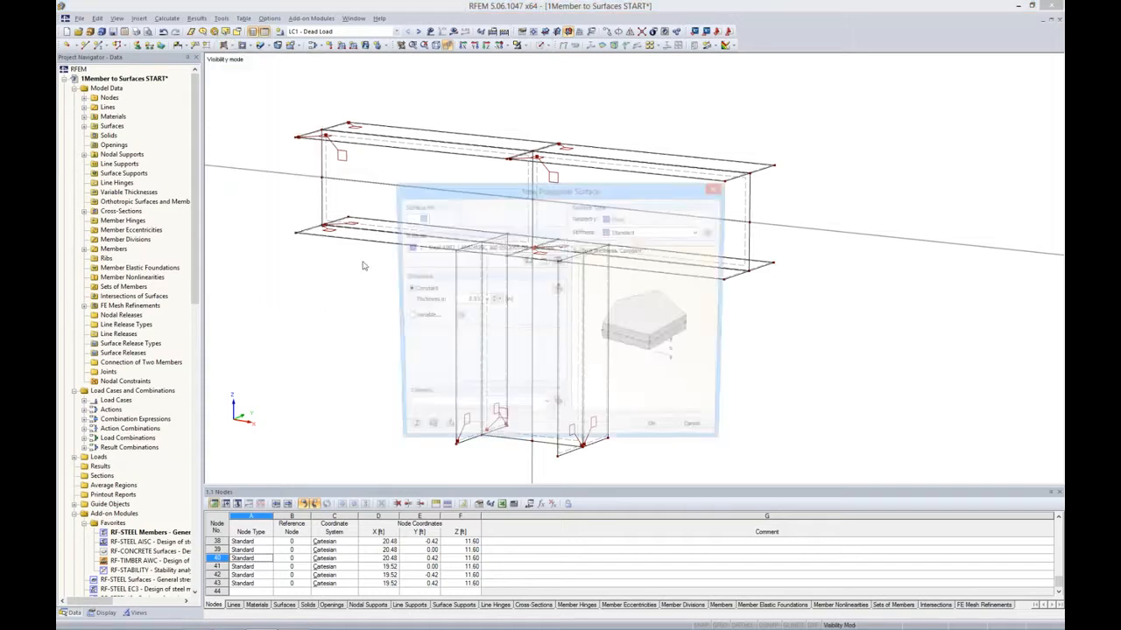
left_click_drag(488, 189, 480, 150)
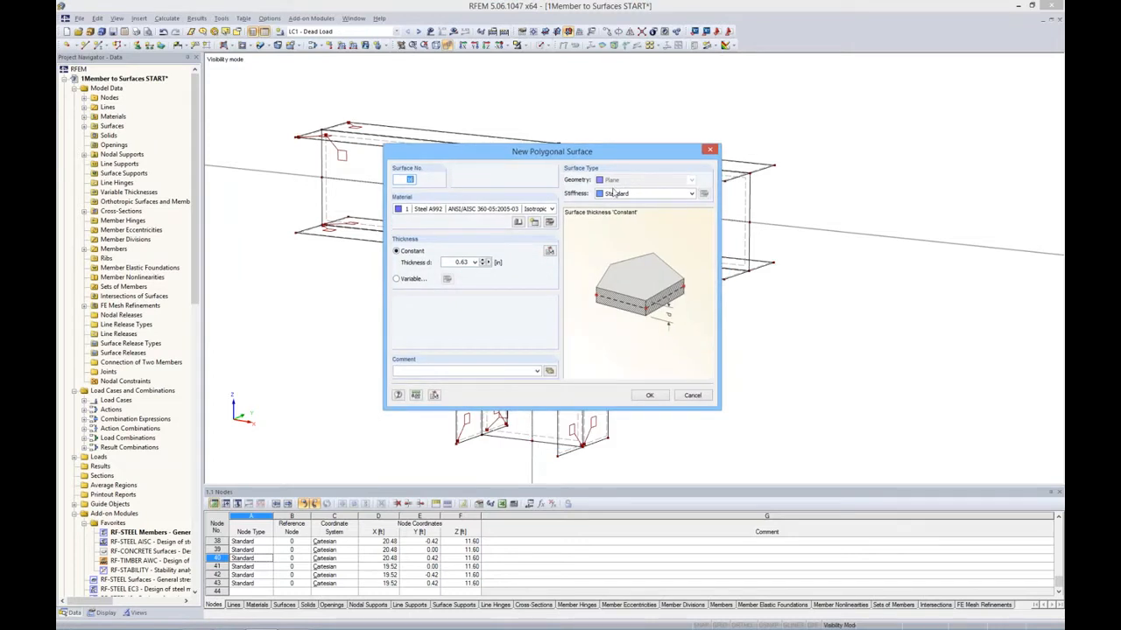
left_click(691, 194)
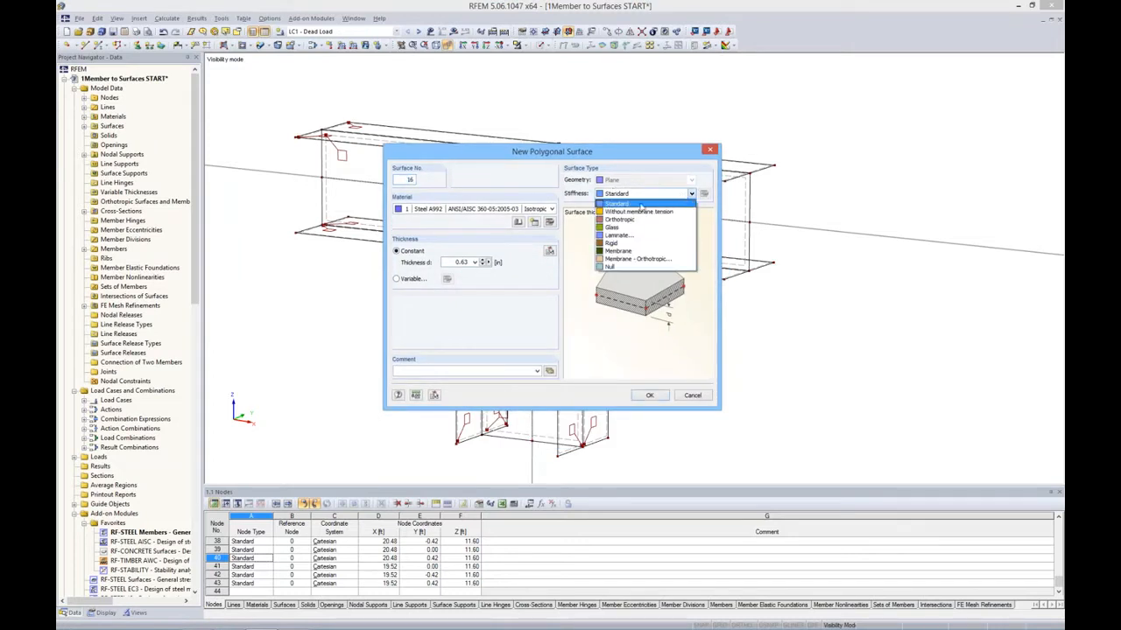
left_click(612, 243)
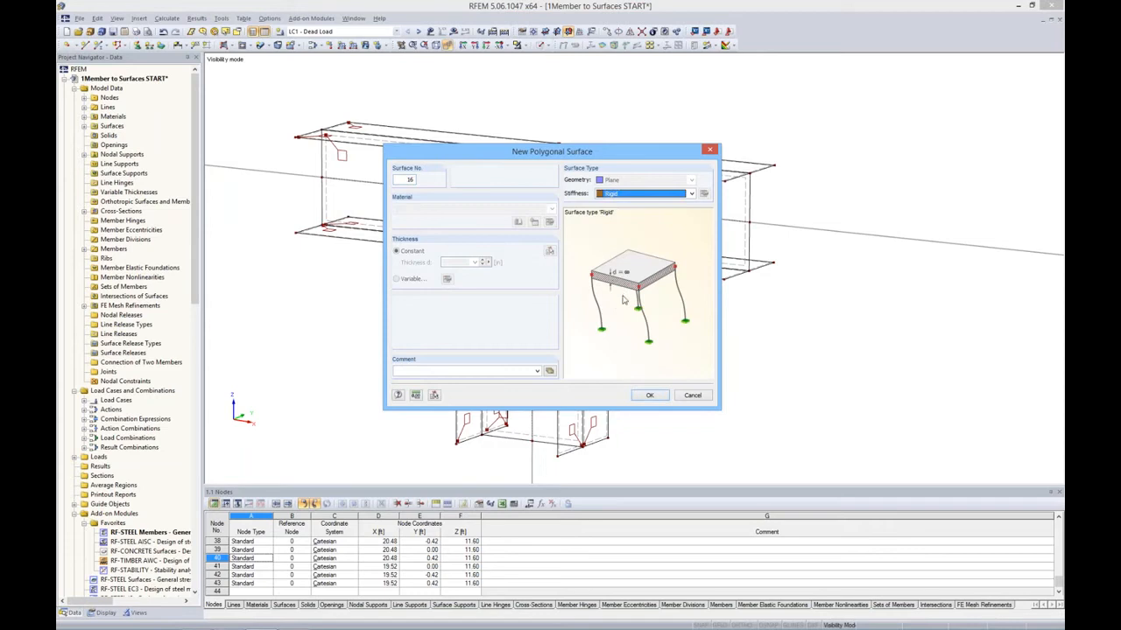
left_click(647, 396)
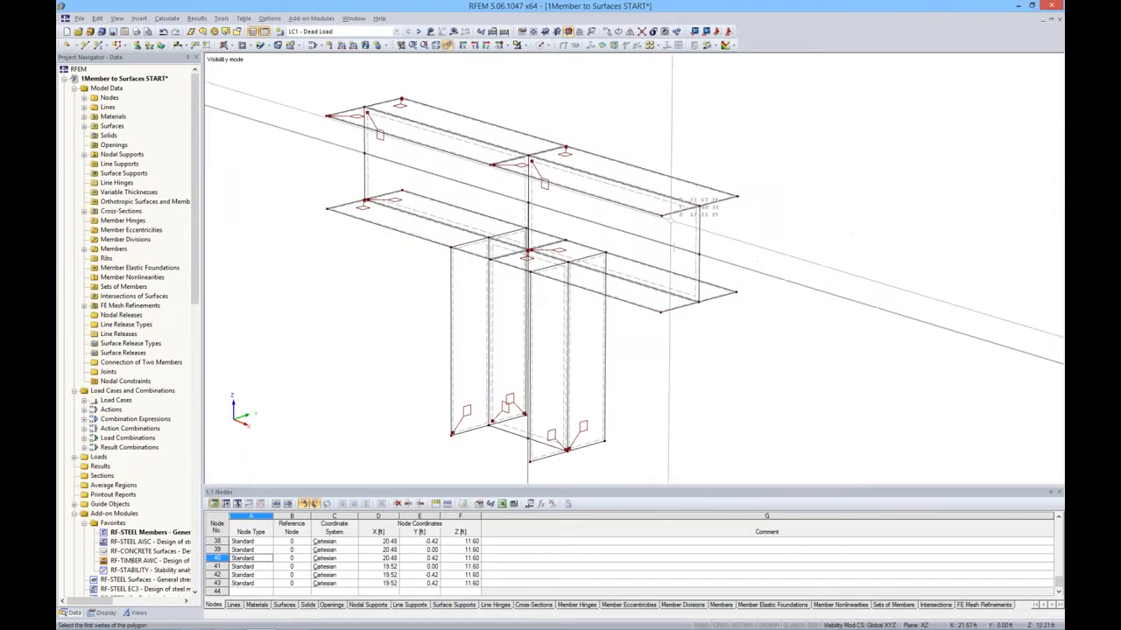
left_click(736, 196)
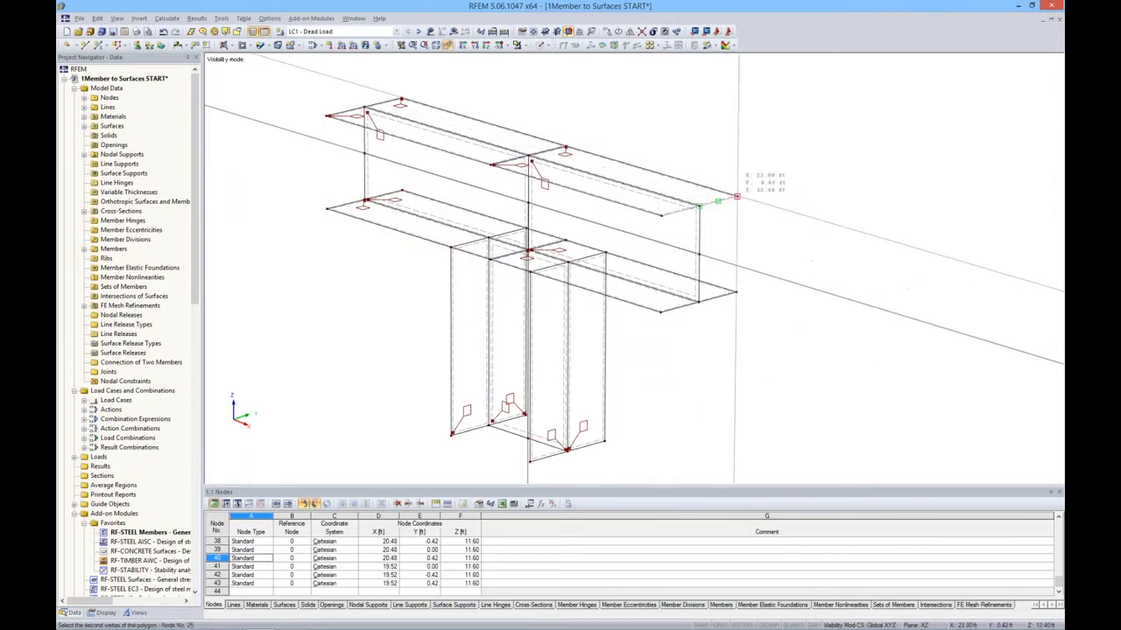
left_click(736, 291)
left_click(660, 313)
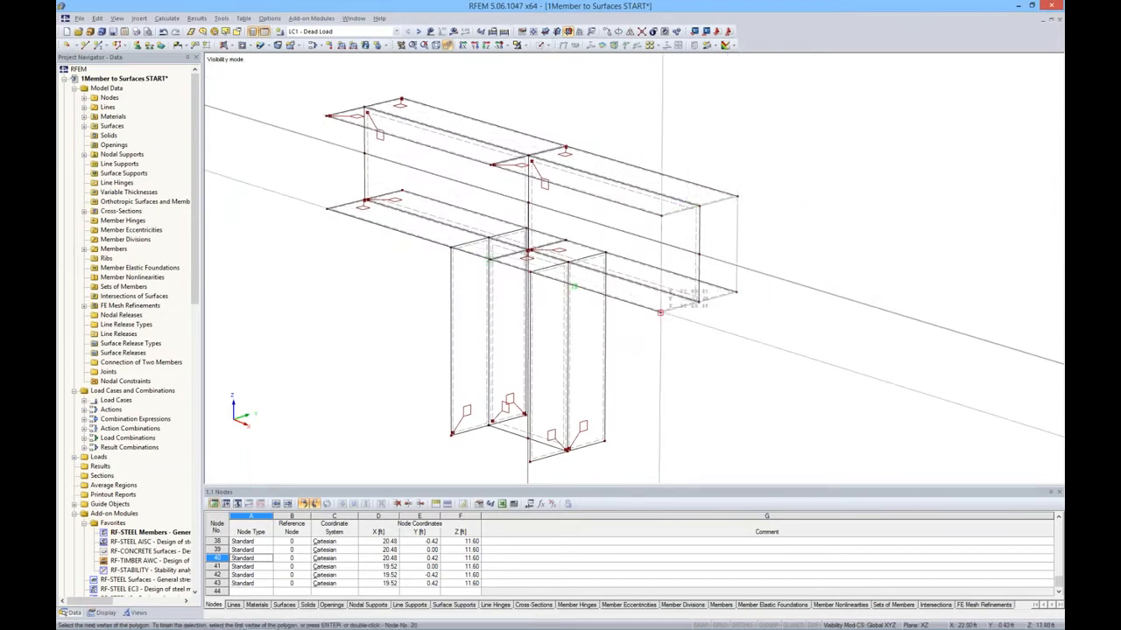
double_click(661, 215)
Step: Add another rigid polygonal surface across the left end of the beam surfaces through its four outer flange corners
middle_click_drag(707, 276, 745, 267, "ctrl")
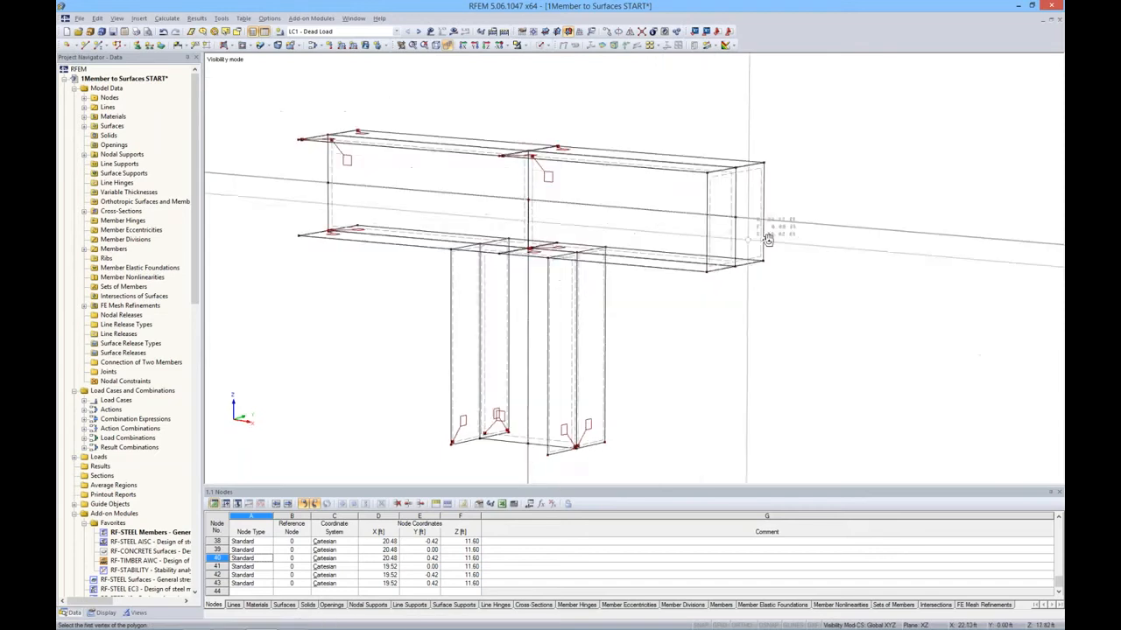
middle_click_drag(383, 229, 352, 270, "ctrl")
left_click(353, 275)
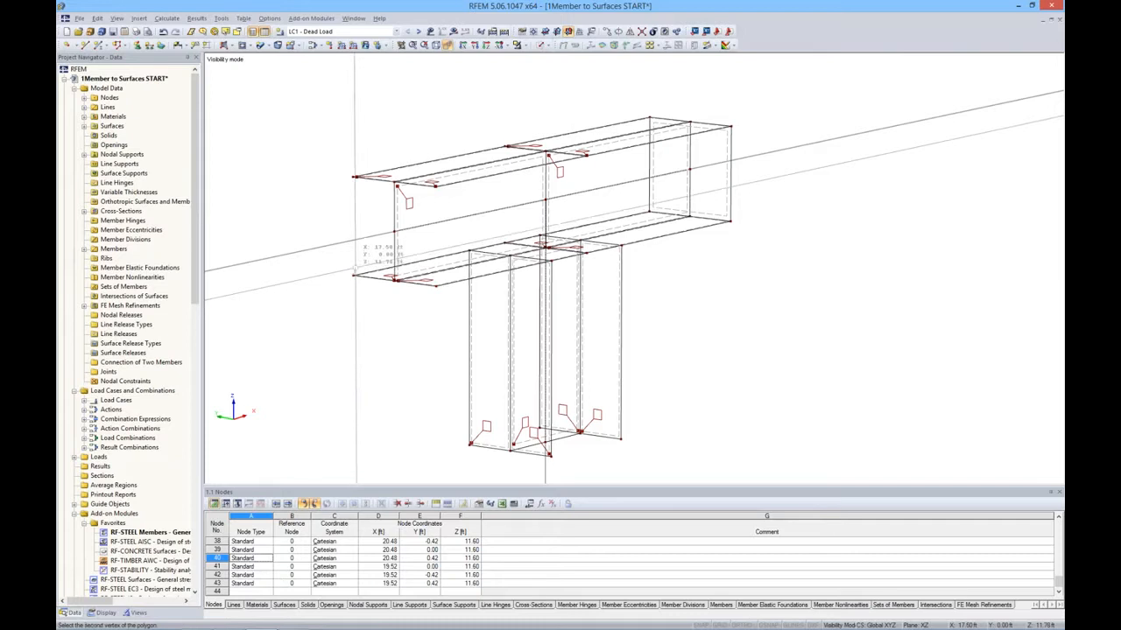
left_click(354, 177)
left_click(433, 183)
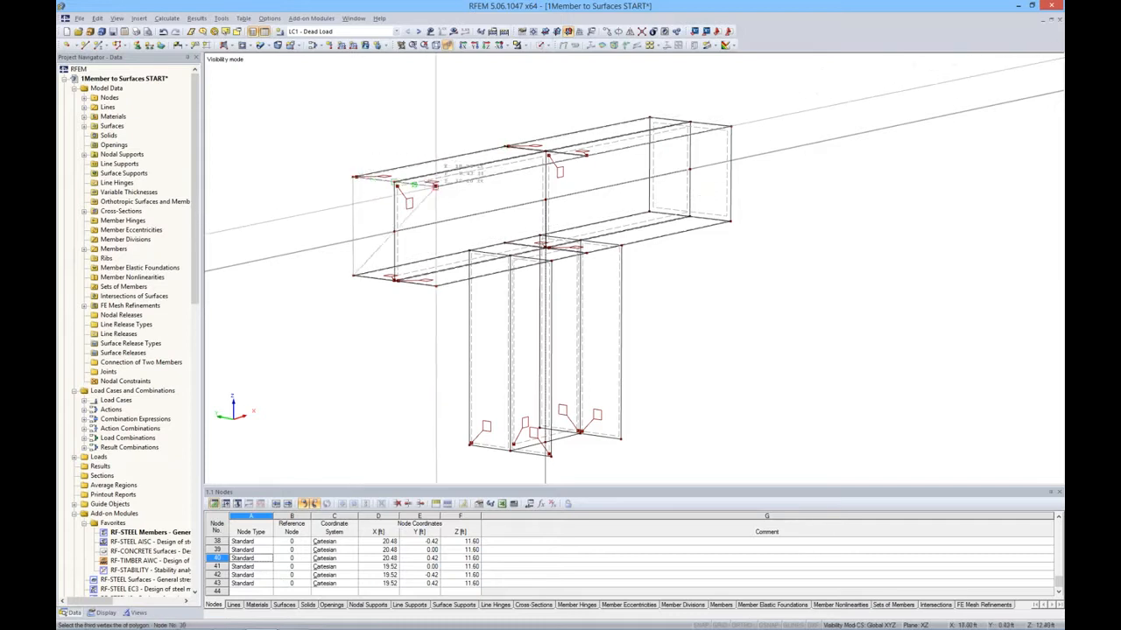
left_click(353, 276)
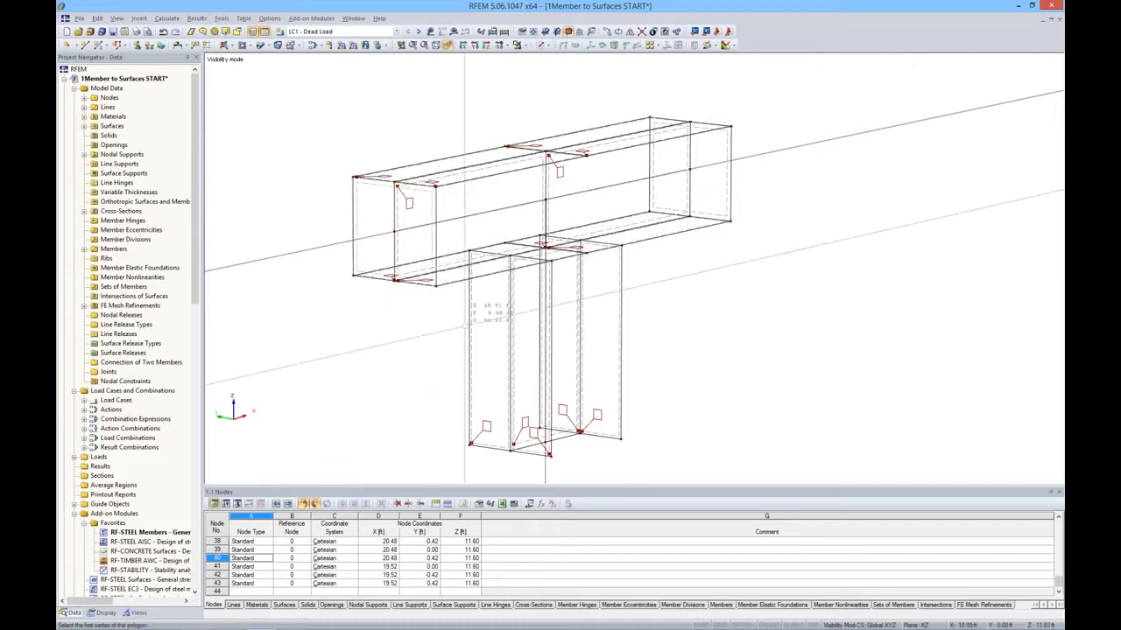
Step: Add a rigid polygonal surface across the bottom end of the column surfaces through its four outer flange corners
middle_click_drag(560, 422, 482, 419, "ctrl")
left_click(465, 403)
left_click(537, 357)
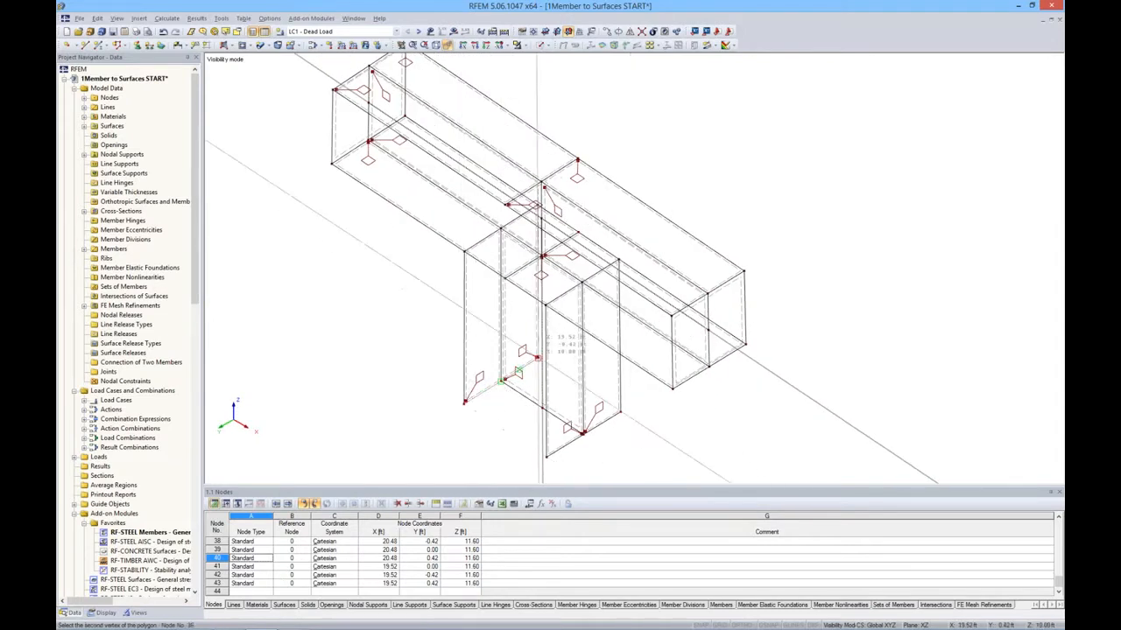
left_click(547, 456)
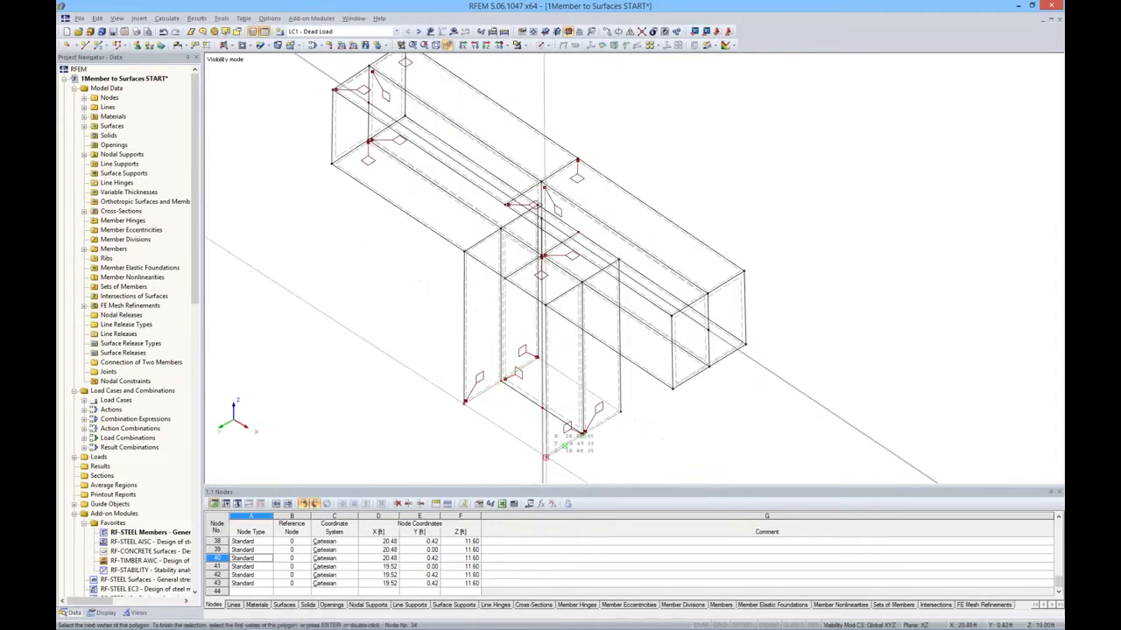
left_click(465, 402)
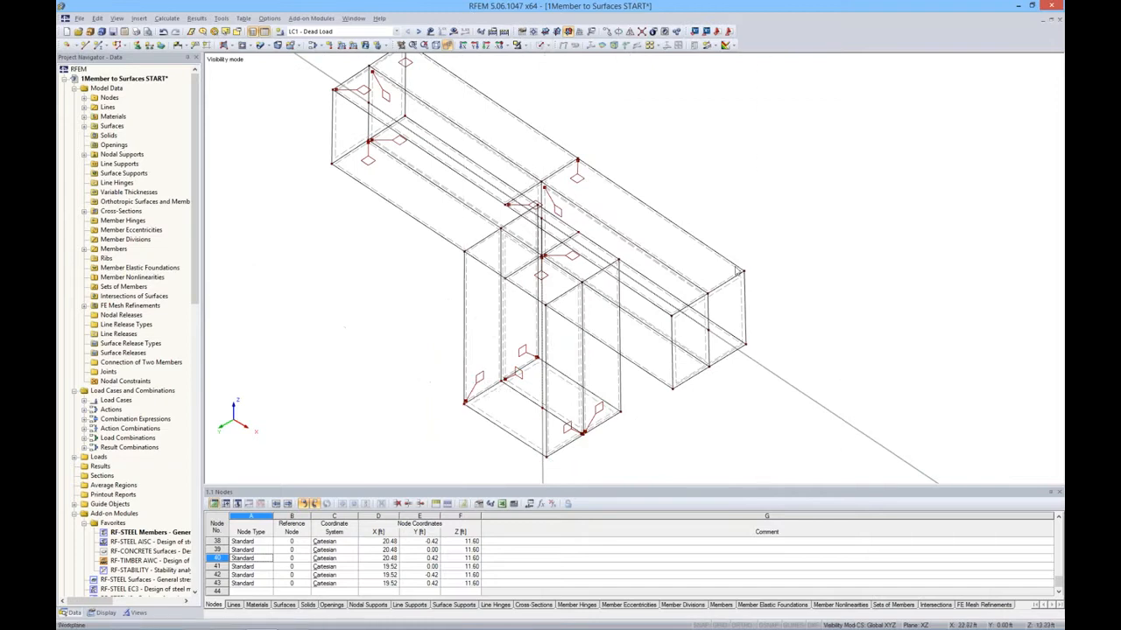
Step: Switch the model to solid display and cancel the visibility mode to show all members with the joint surfaces
middle_click_drag(764, 278, 723, 268, "ctrl")
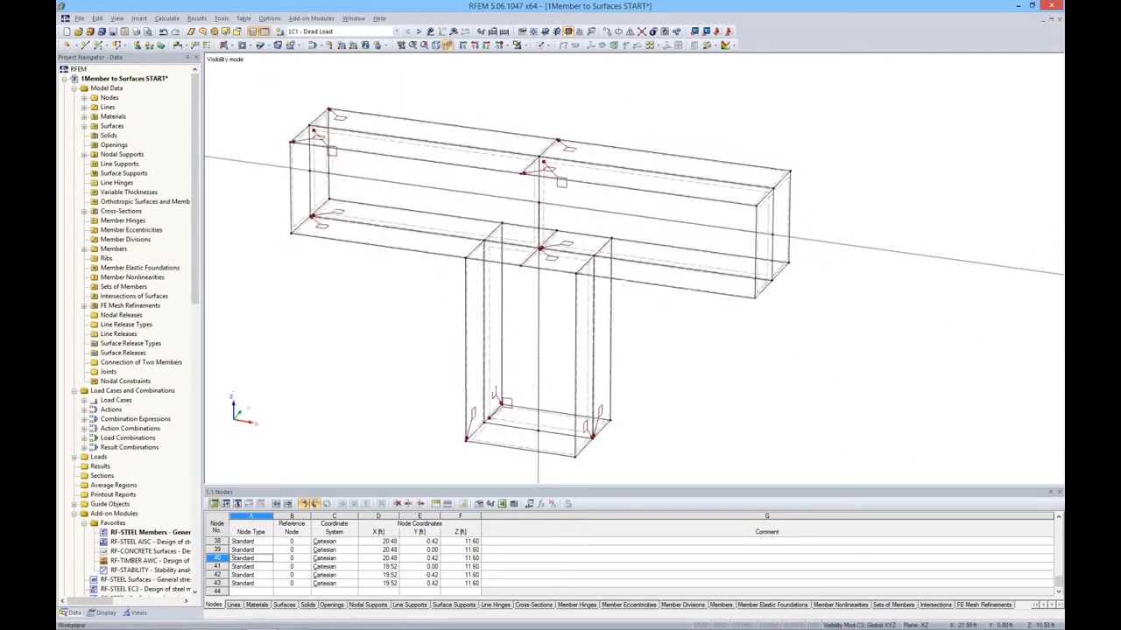
scroll(723, 268, "down", 2)
middle_click_drag(714, 352, 683, 285, "ctrl")
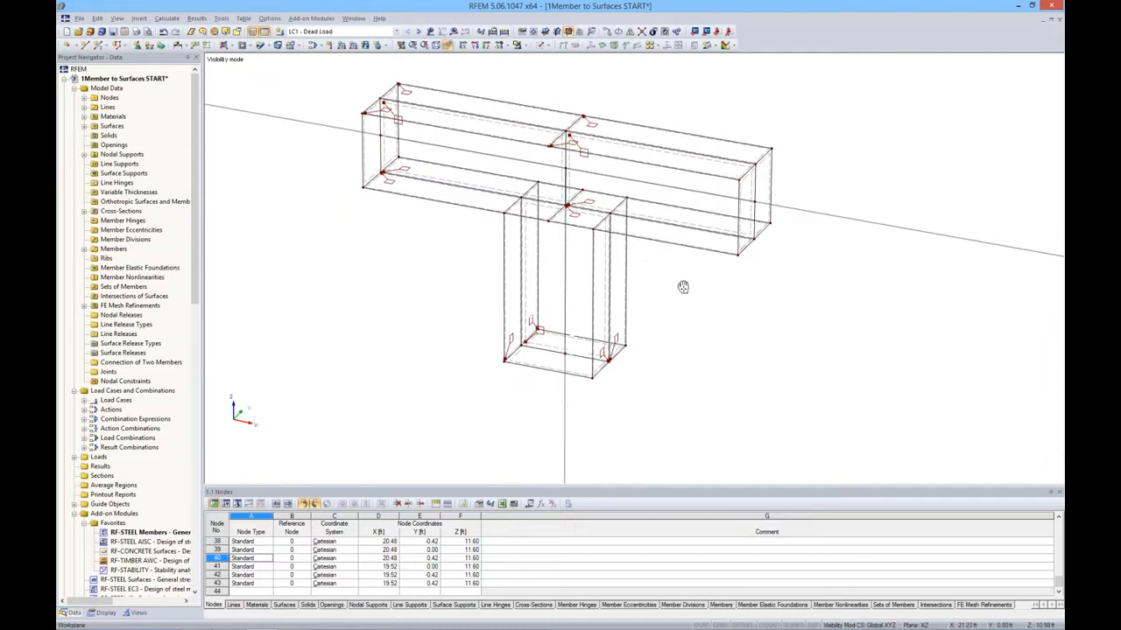
middle_click_drag(685, 117, 607, 118)
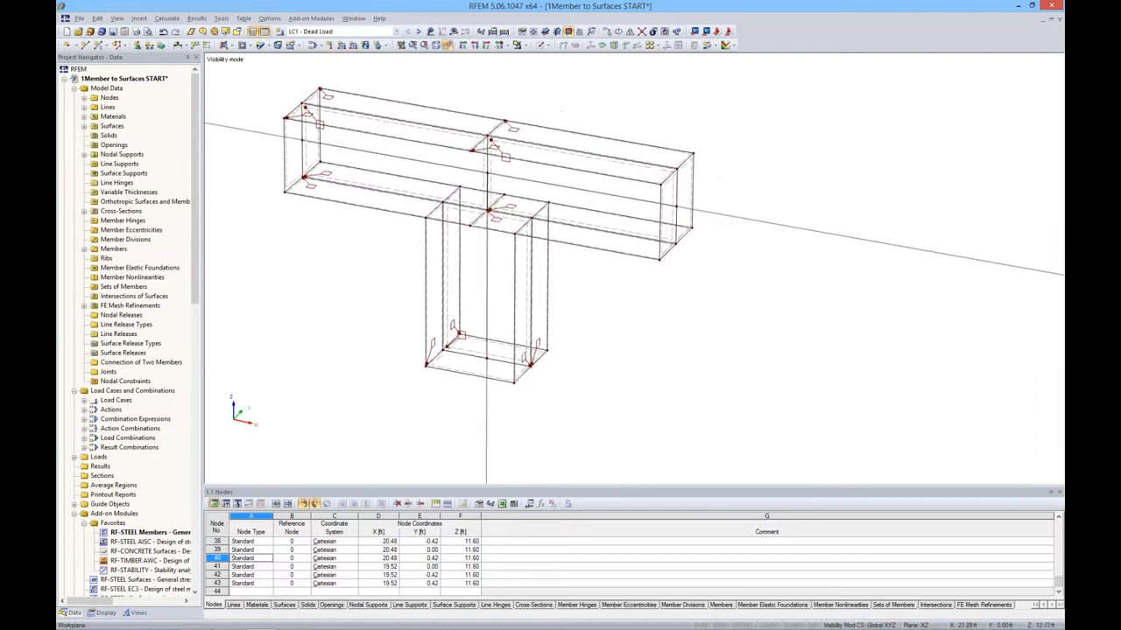
left_click(542, 45)
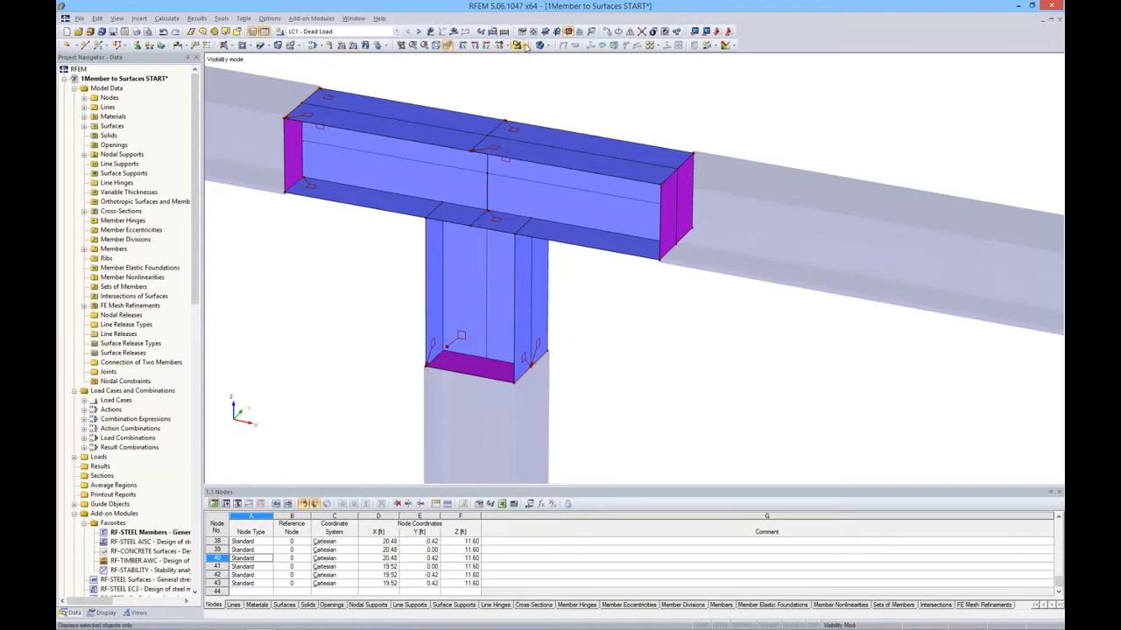
left_click(524, 45)
left_click(538, 120)
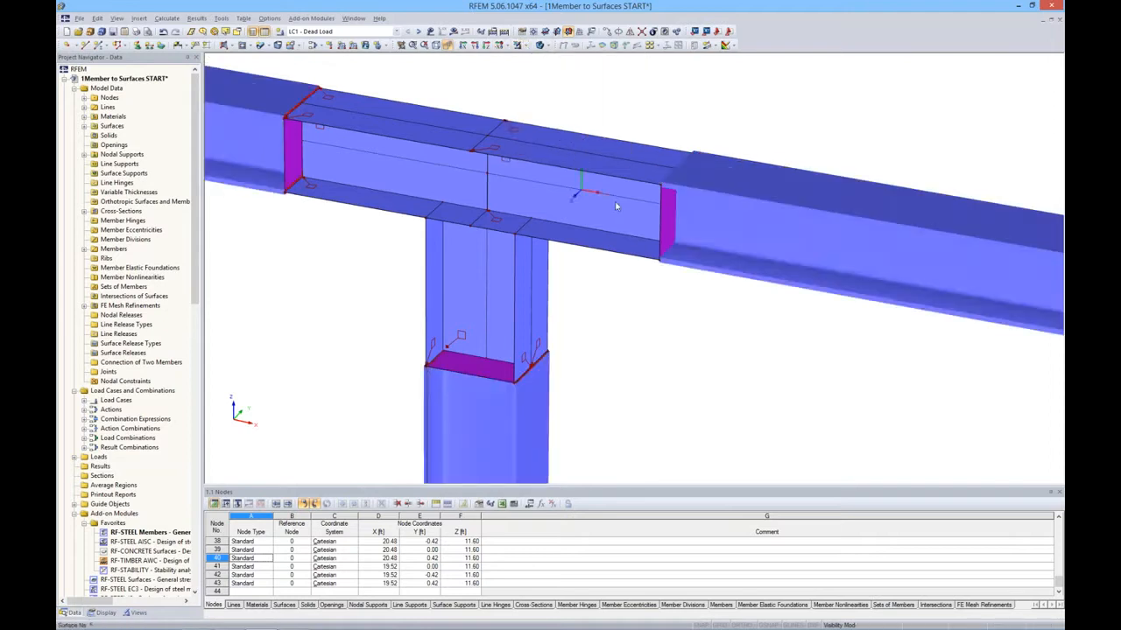
Step: Render the solid model's surfaces as filled including thickness and inspect the beam flange alignment at the rigid end surface
scroll(643, 242, "down", 5)
middle_click_drag(643, 242, 644, 195, "ctrl")
scroll(639, 201, "up", 4)
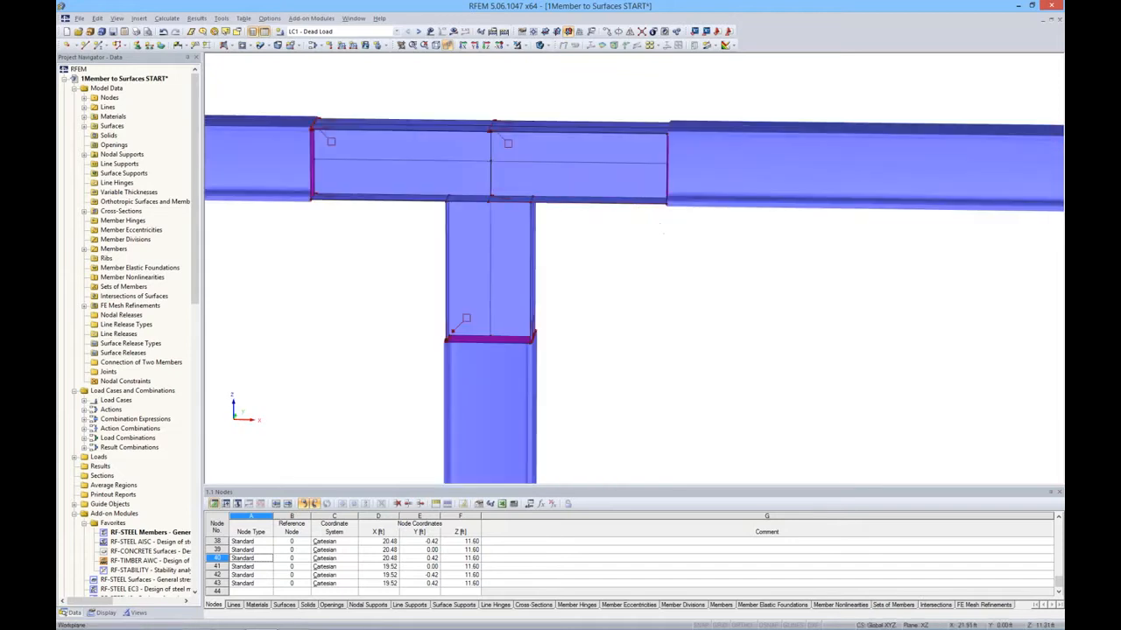
middle_click_drag(660, 226, 658, 204, "ctrl")
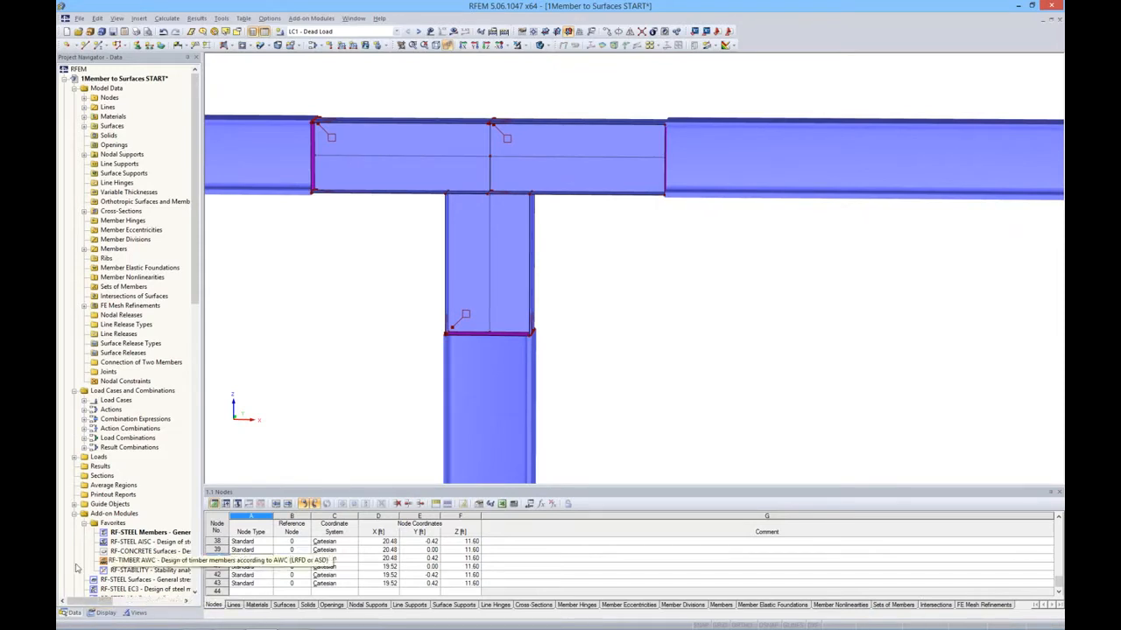
left_click(105, 613)
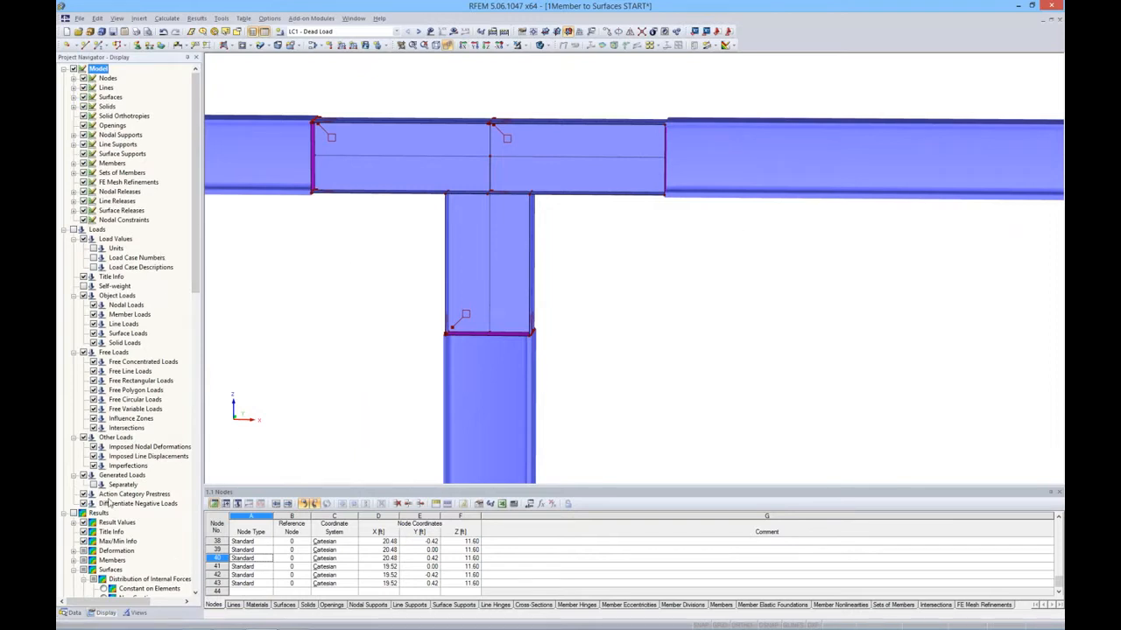
left_click_drag(194, 280, 197, 585)
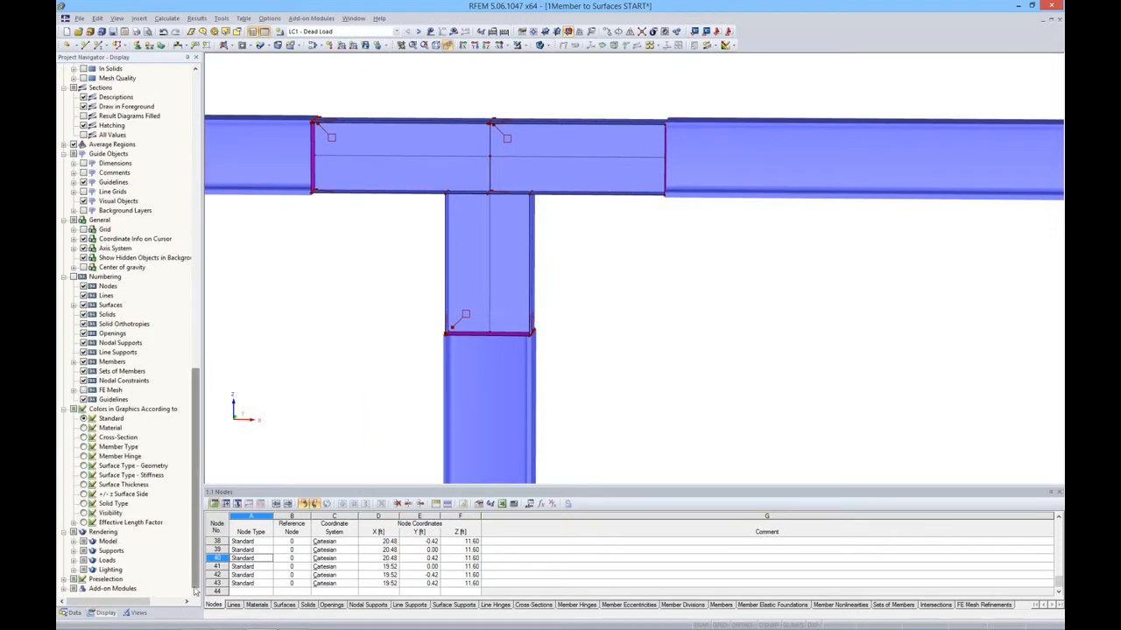
left_click(75, 543)
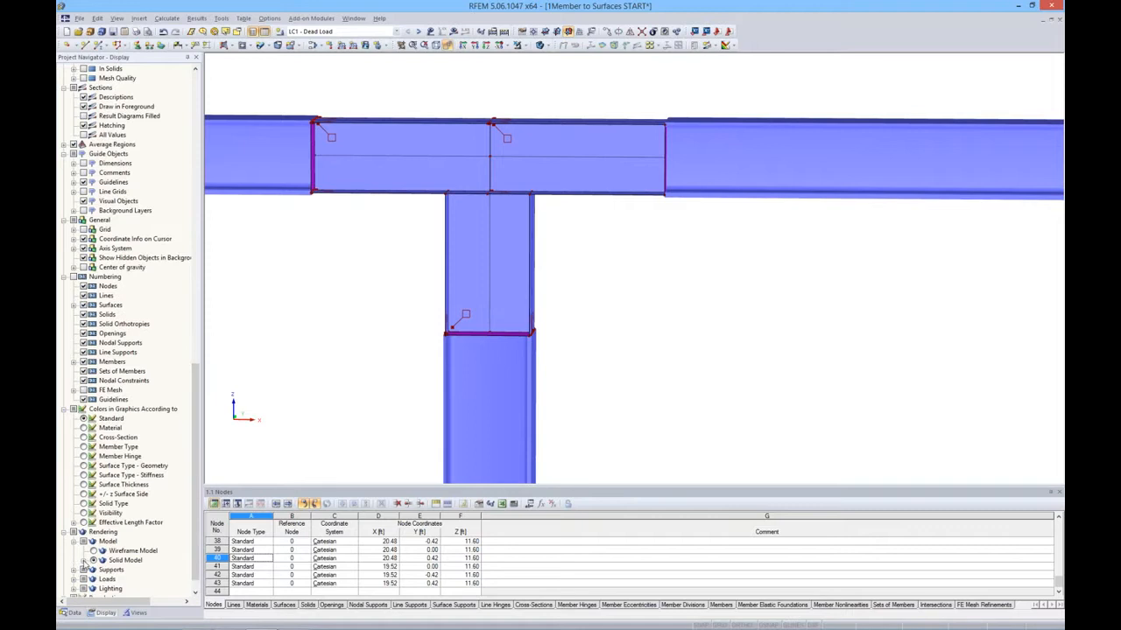
left_click(83, 561)
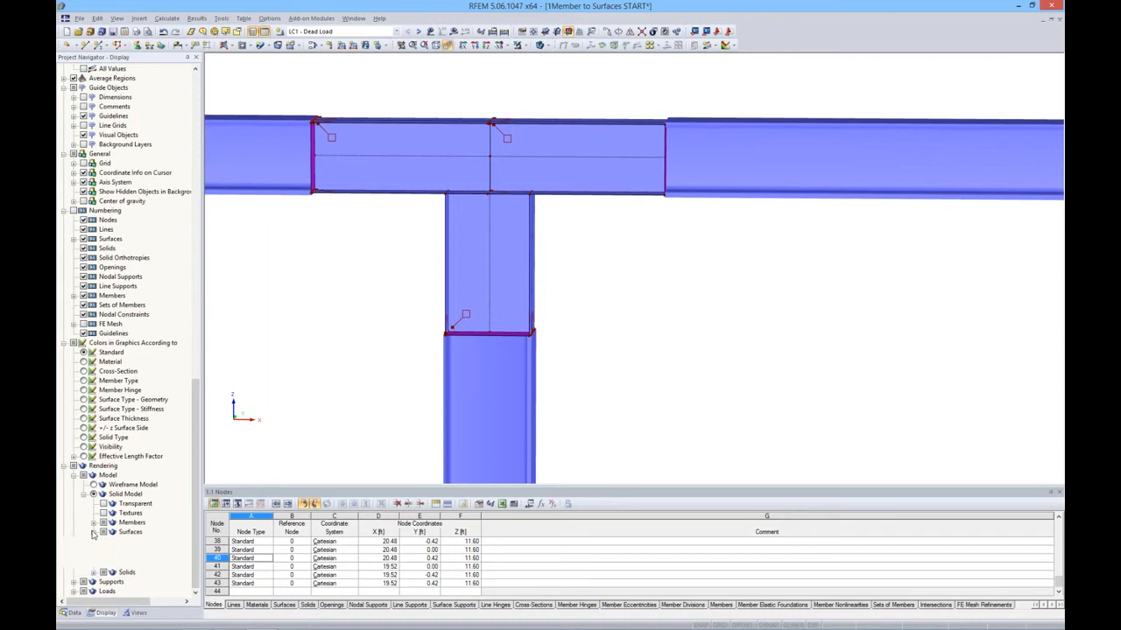
left_click(113, 561)
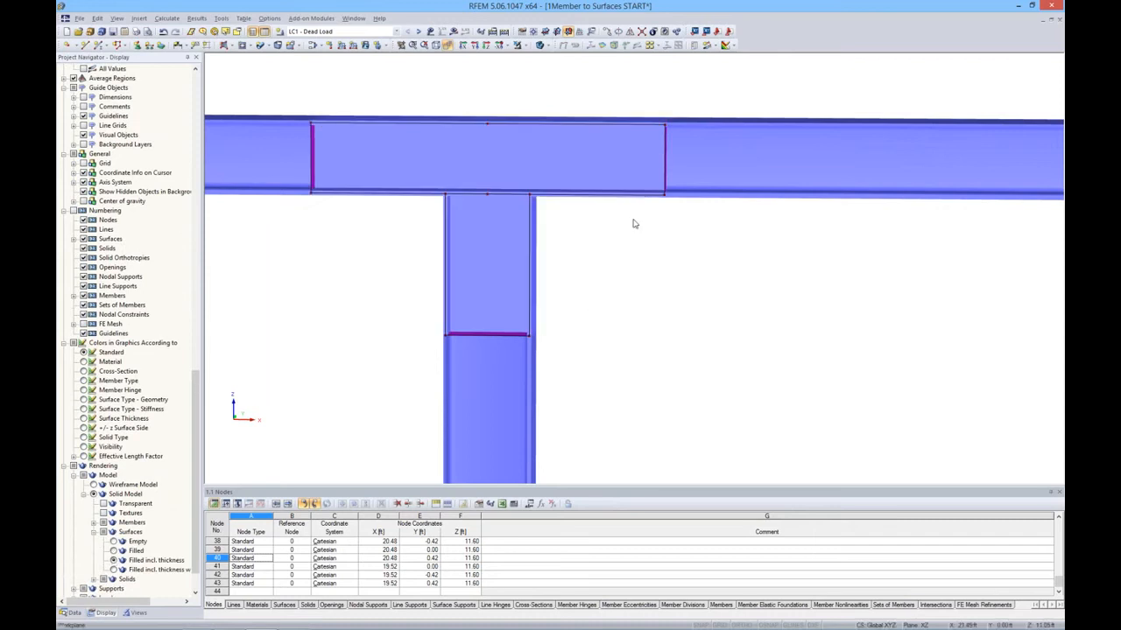
scroll(669, 200, "up", 3)
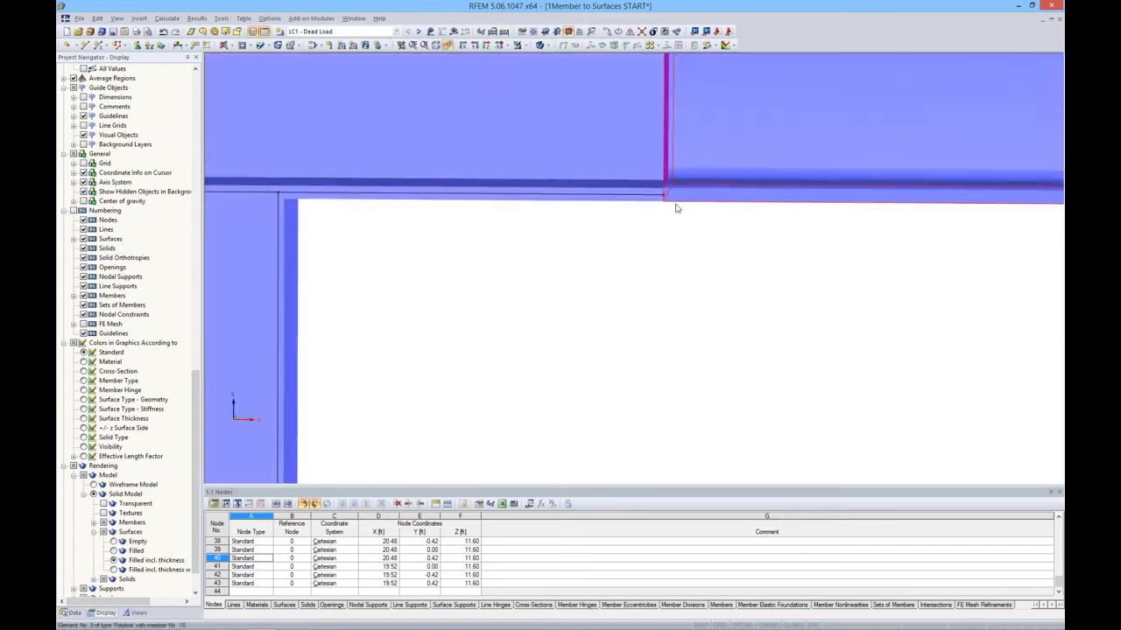
middle_click_drag(627, 246, 630, 253, "ctrl")
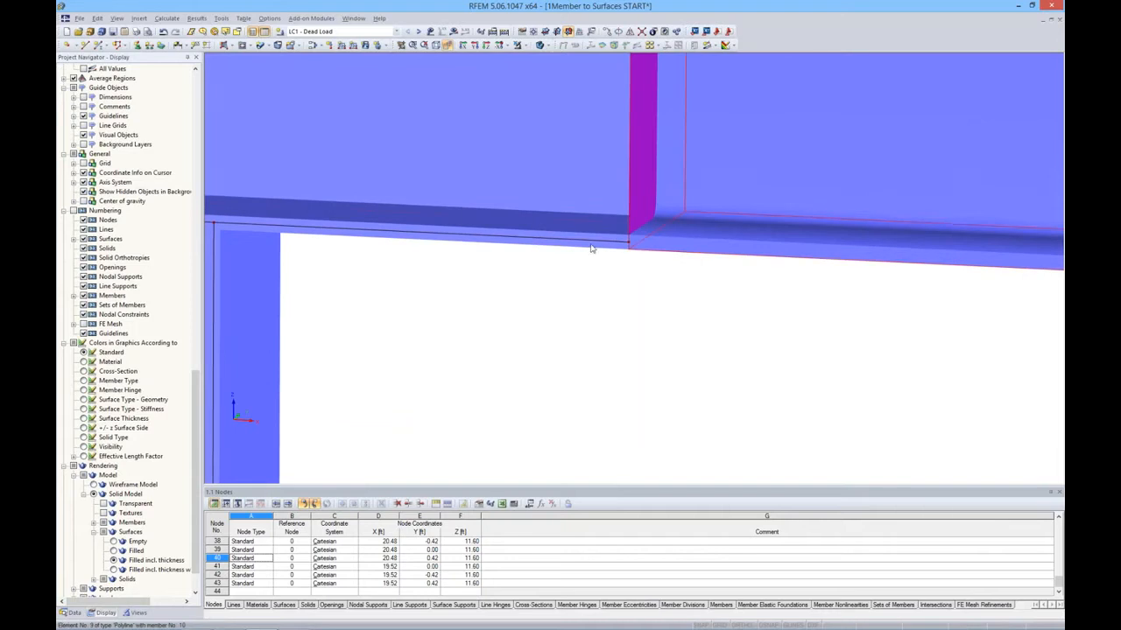
scroll(504, 213, "down", 5)
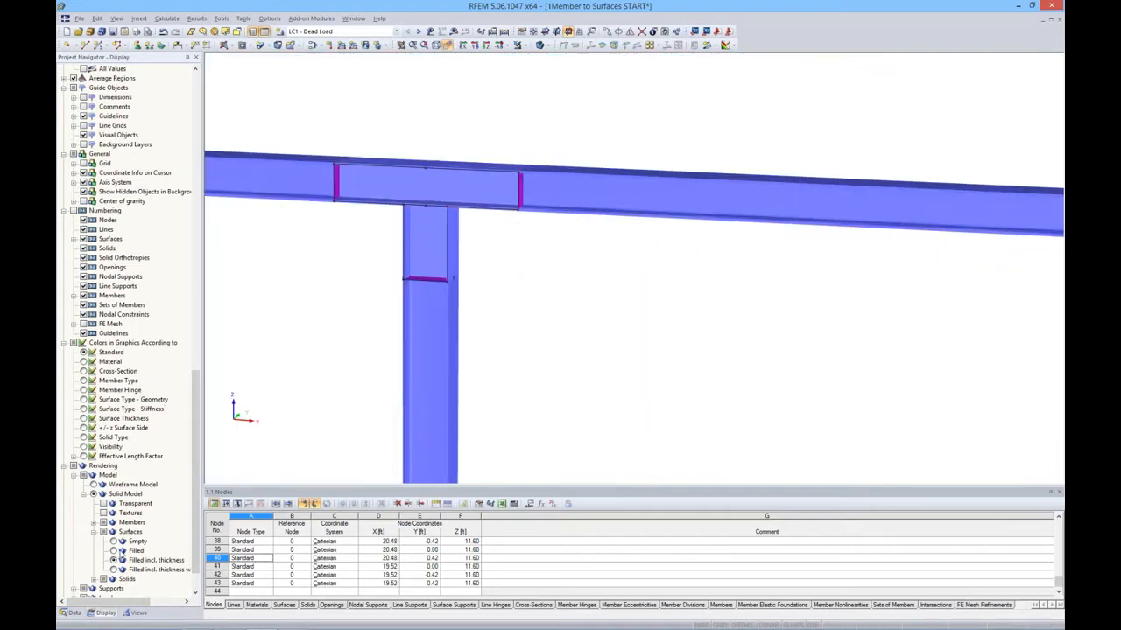
Step: Set the surface rendering back to Filled and switch the model display to wireframe
left_click(112, 551)
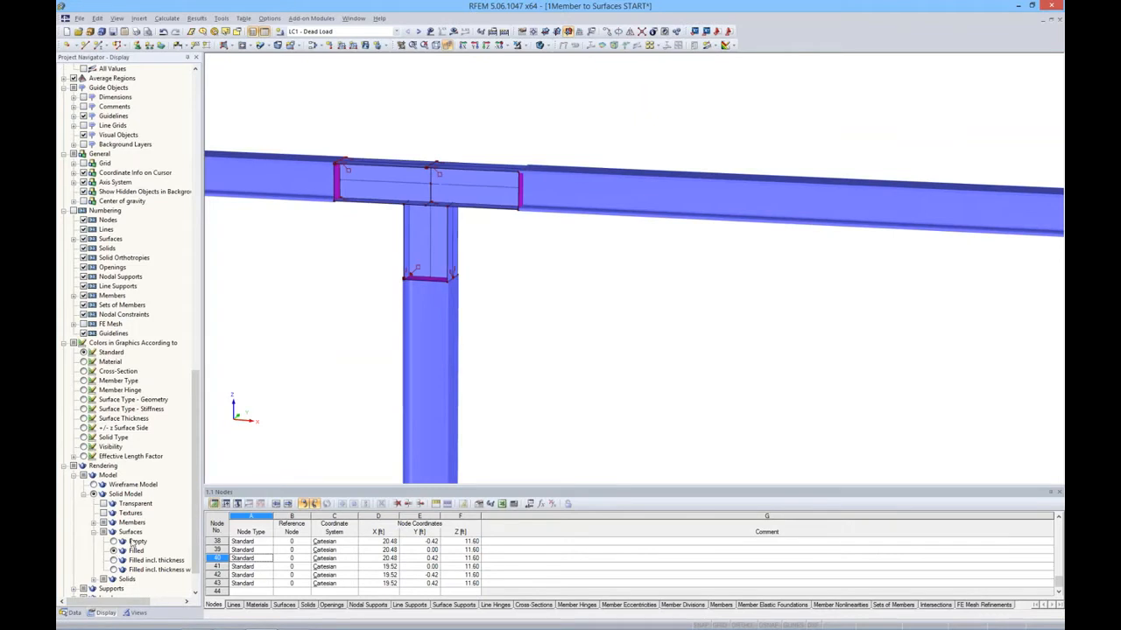
middle_click_drag(515, 272, 508, 305, "ctrl")
middle_click_drag(531, 156, 568, 133)
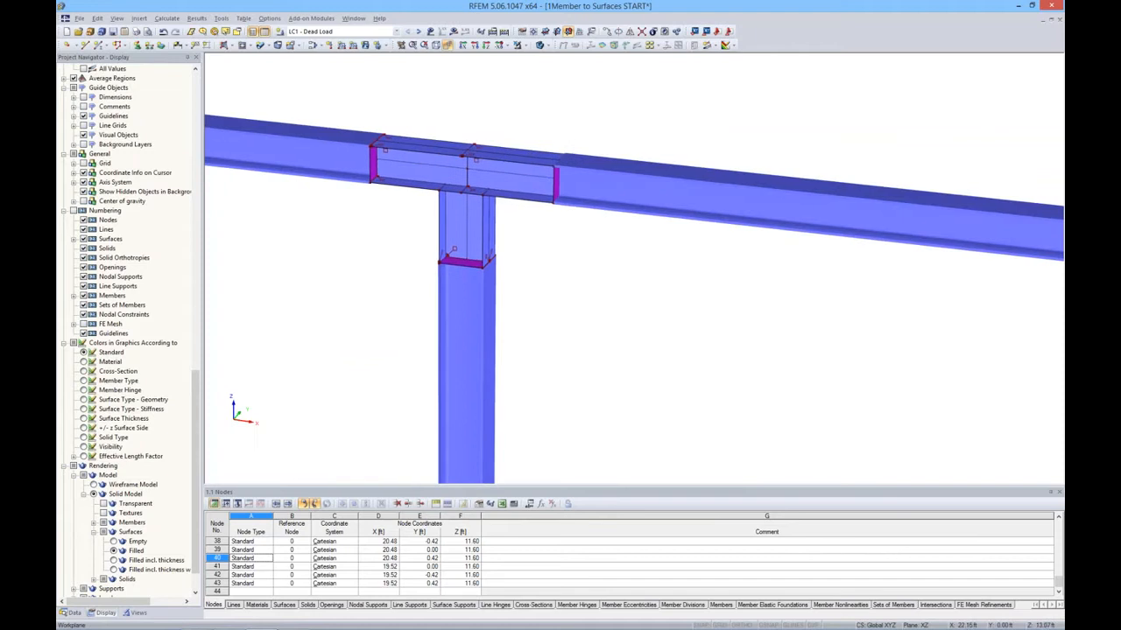
left_click(548, 45)
left_click(545, 73)
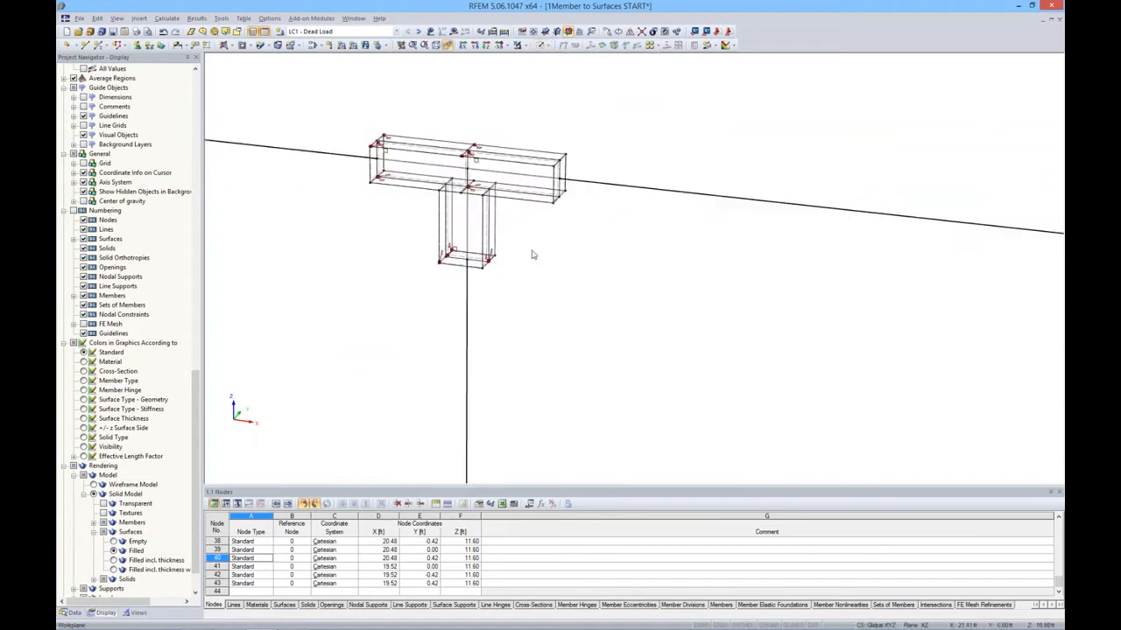
middle_click_drag(532, 252, 536, 252)
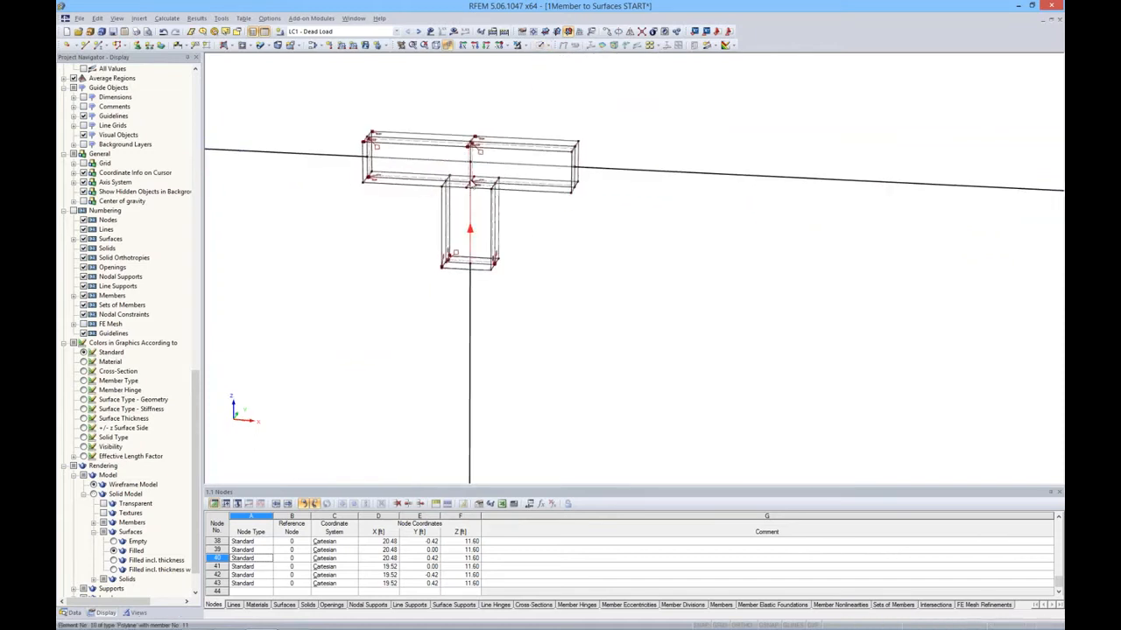
Step: Delete the existing surface FE mesh refinement from the model data
scroll(480, 158, "up", 3)
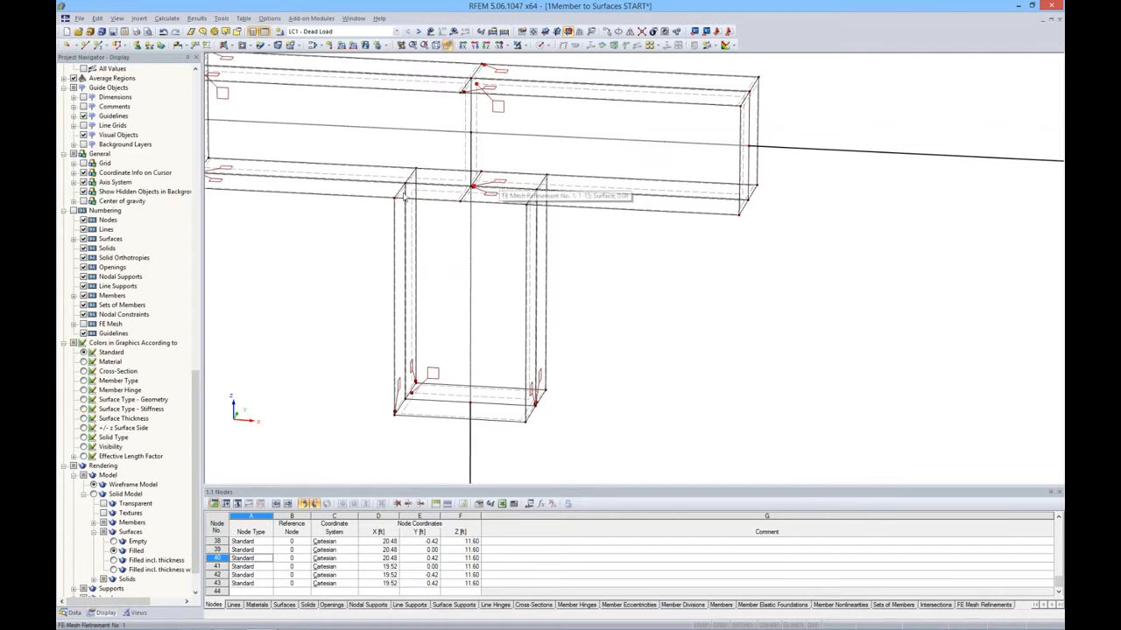
middle_click_drag(351, 233, 490, 239, "ctrl")
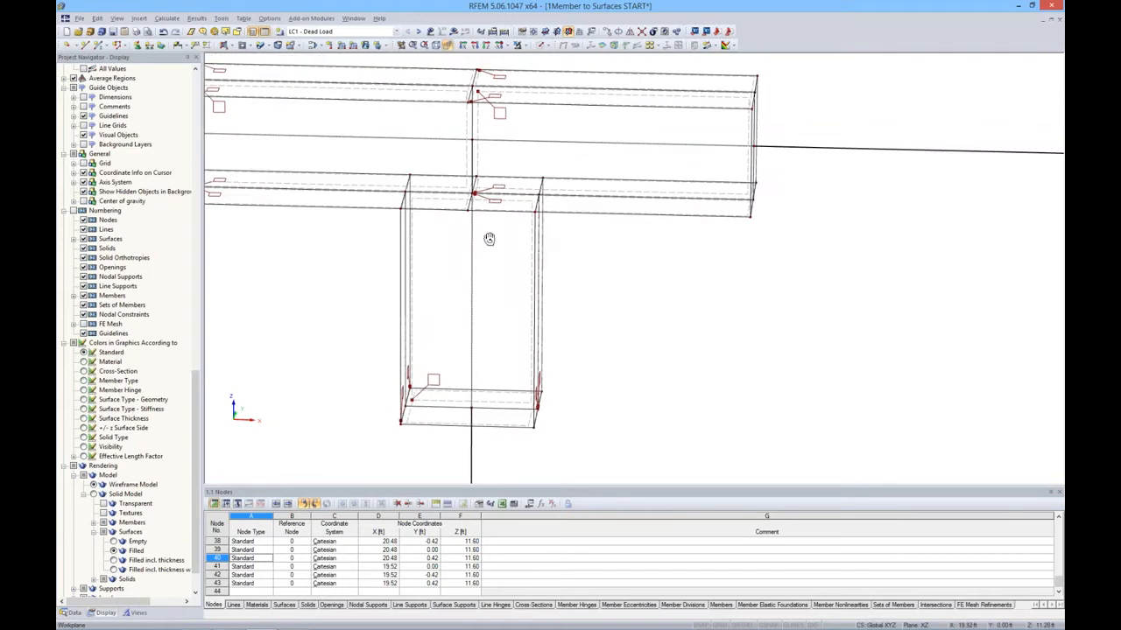
left_click(73, 612)
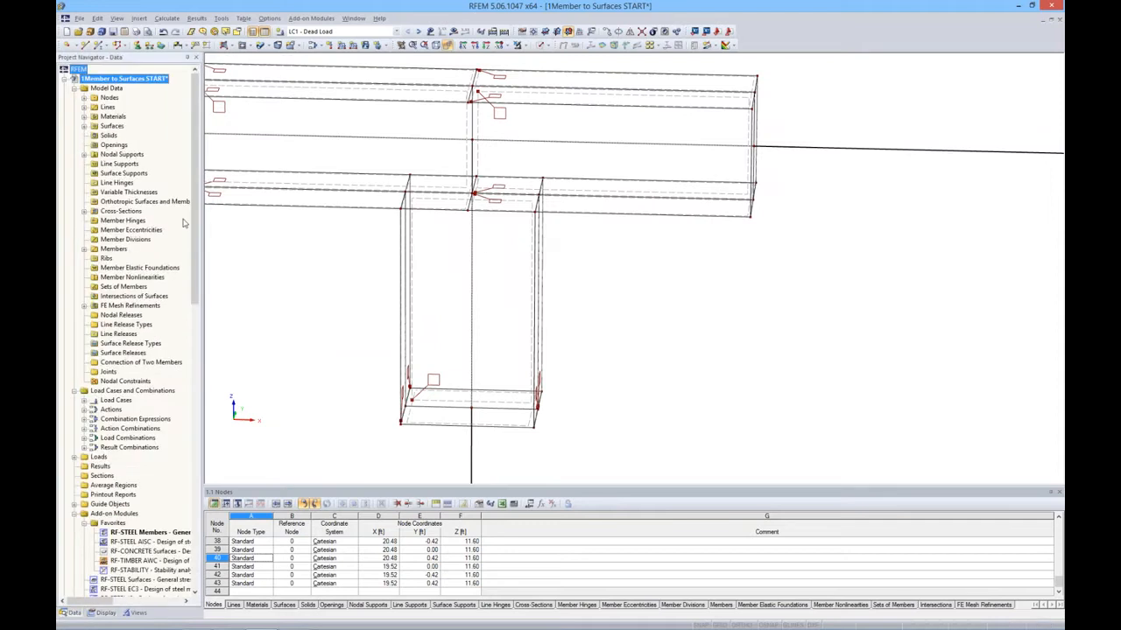
left_click(85, 306)
left_click(132, 315)
right_click(132, 315)
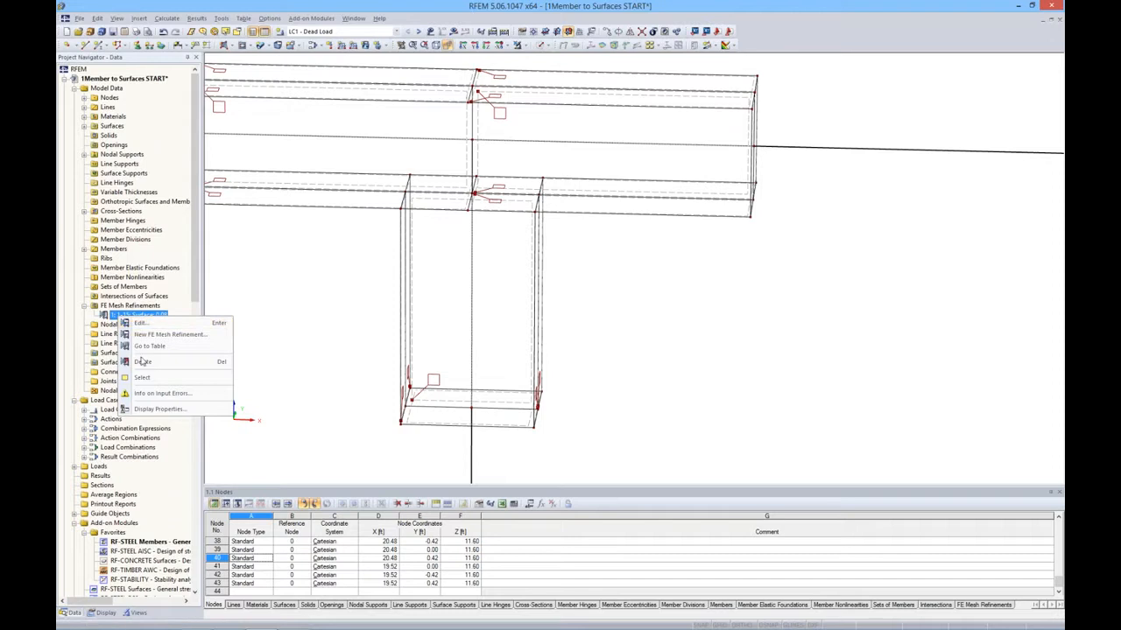
left_click(141, 362)
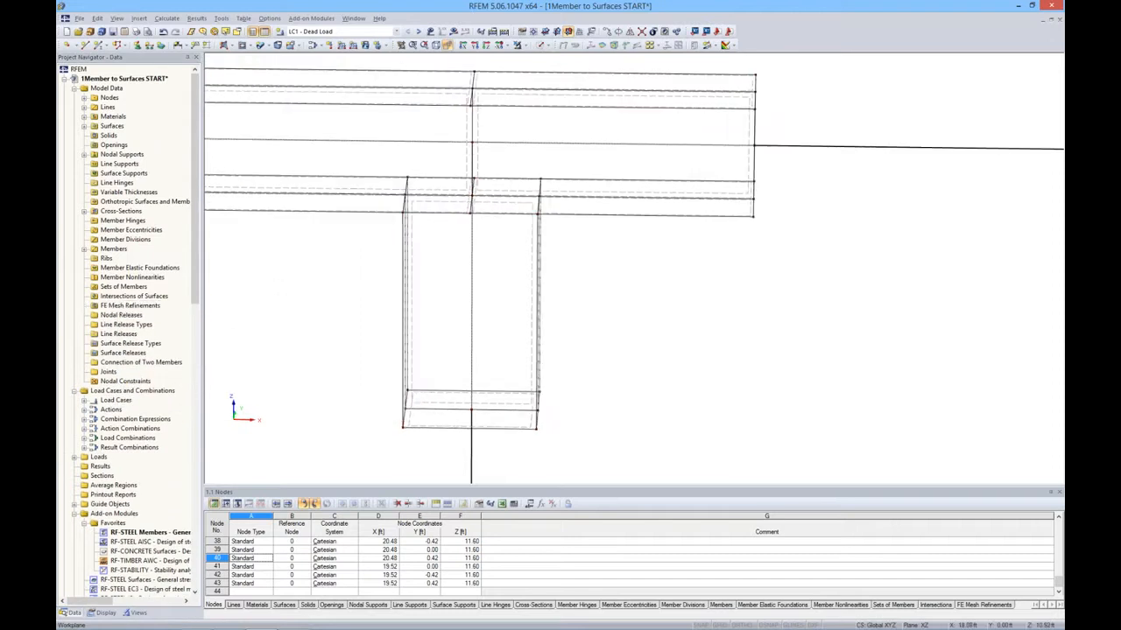
Step: Regenerate the FE mesh of the joint surfaces with a target finite element length of 1.00 ft
middle_click_drag(502, 184, 578, 195)
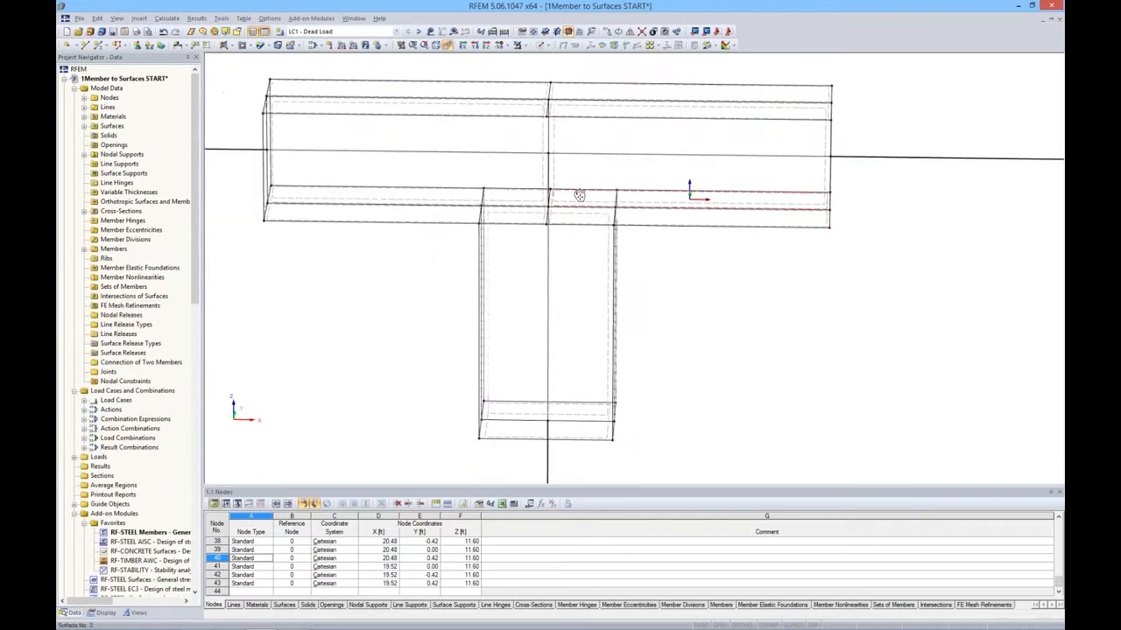
left_click(166, 19)
left_click(179, 135)
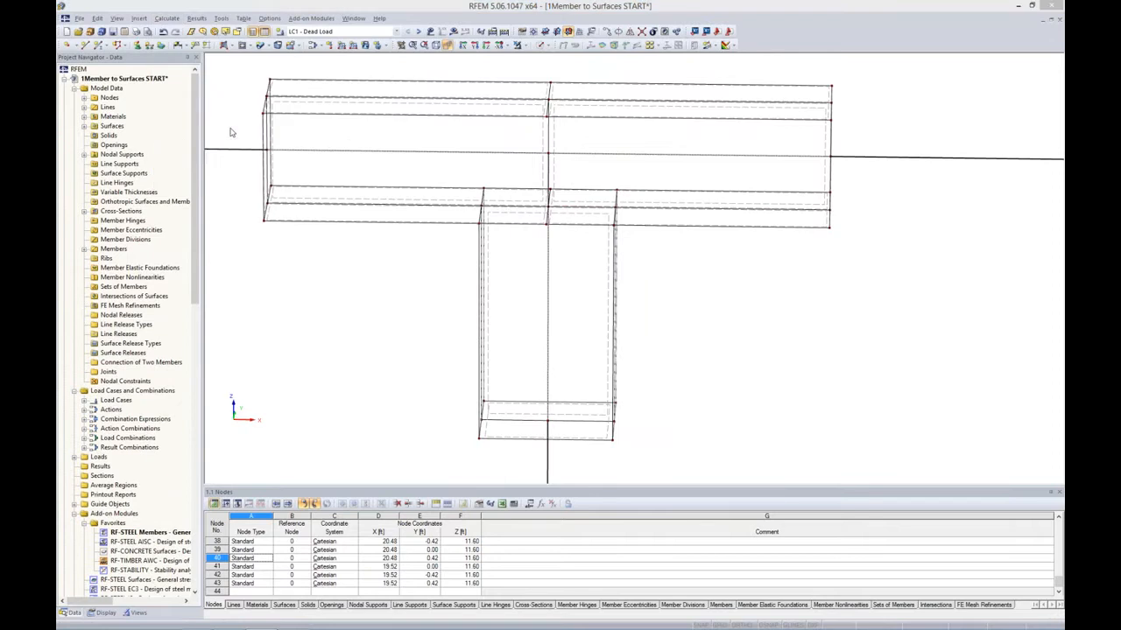
left_click_drag(487, 152, 490, 146)
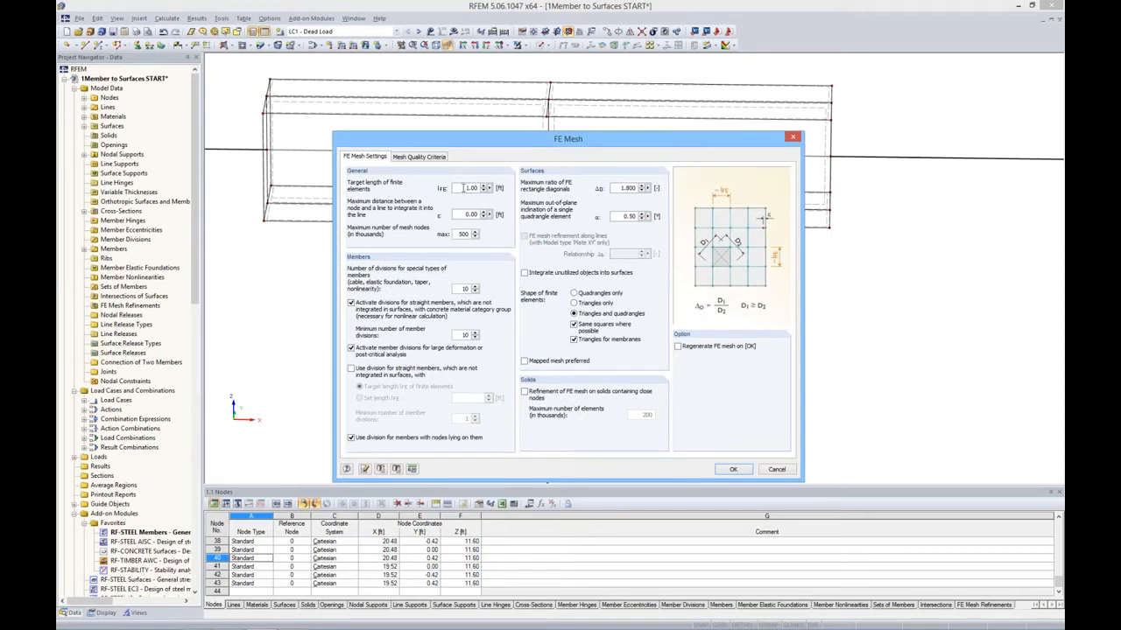
double_click(462, 187)
left_click(677, 347)
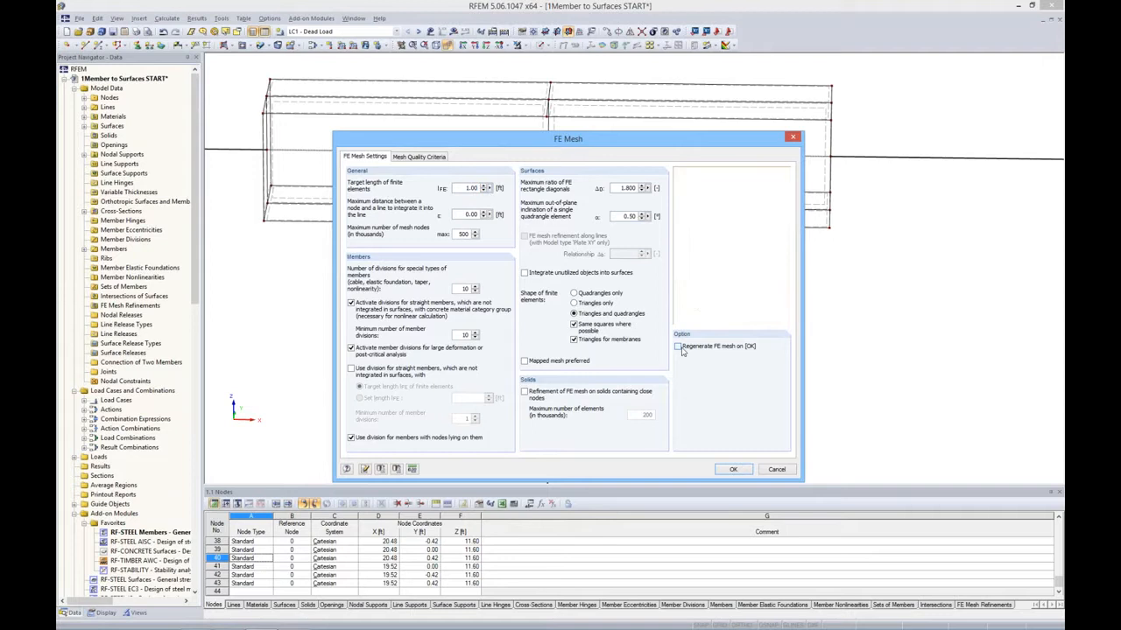
left_click(733, 470)
middle_click_drag(561, 333, 628, 264, "ctrl")
scroll(592, 295, "down", 3)
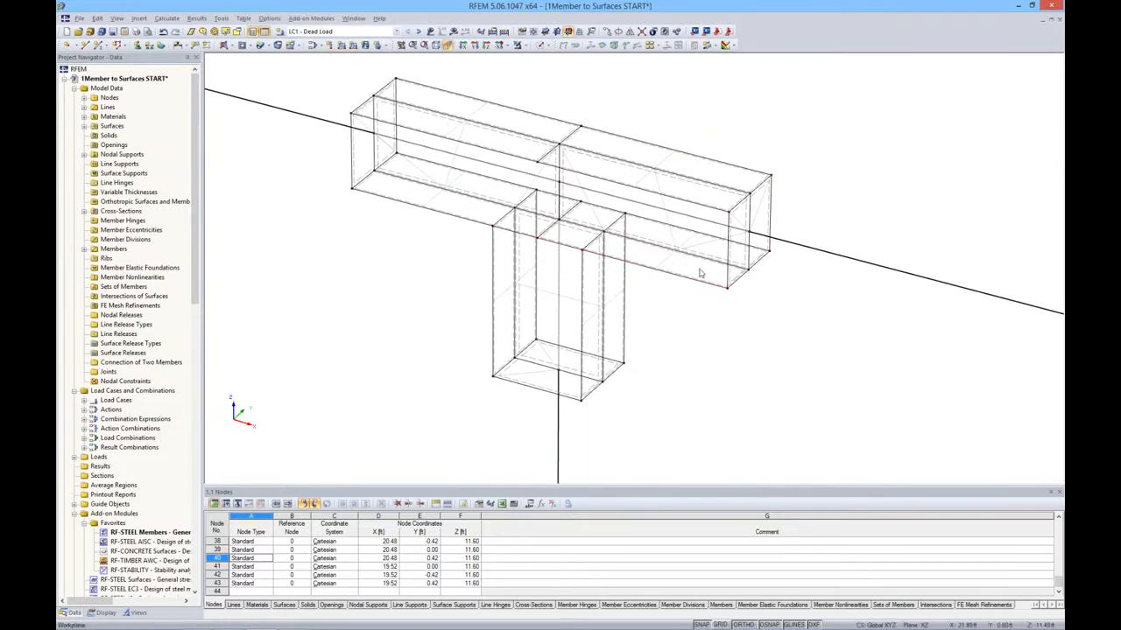
Step: Reduce the target length of finite elements and regenerate a finer FE mesh on the joint surfaces
left_click(166, 18)
left_click(191, 135)
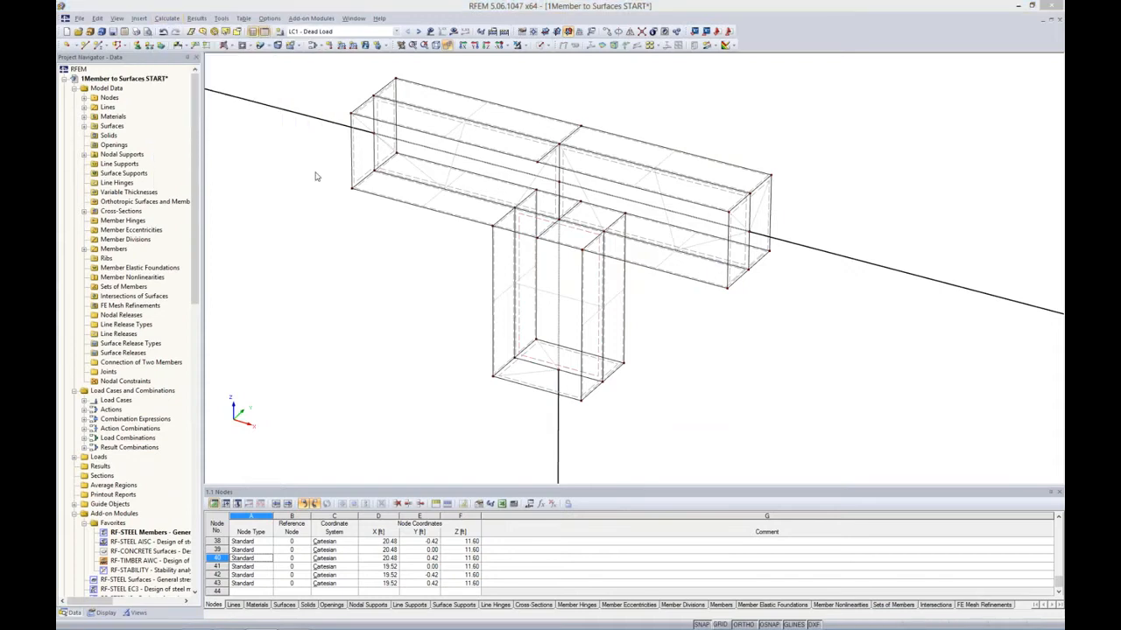
key("BackSpace")
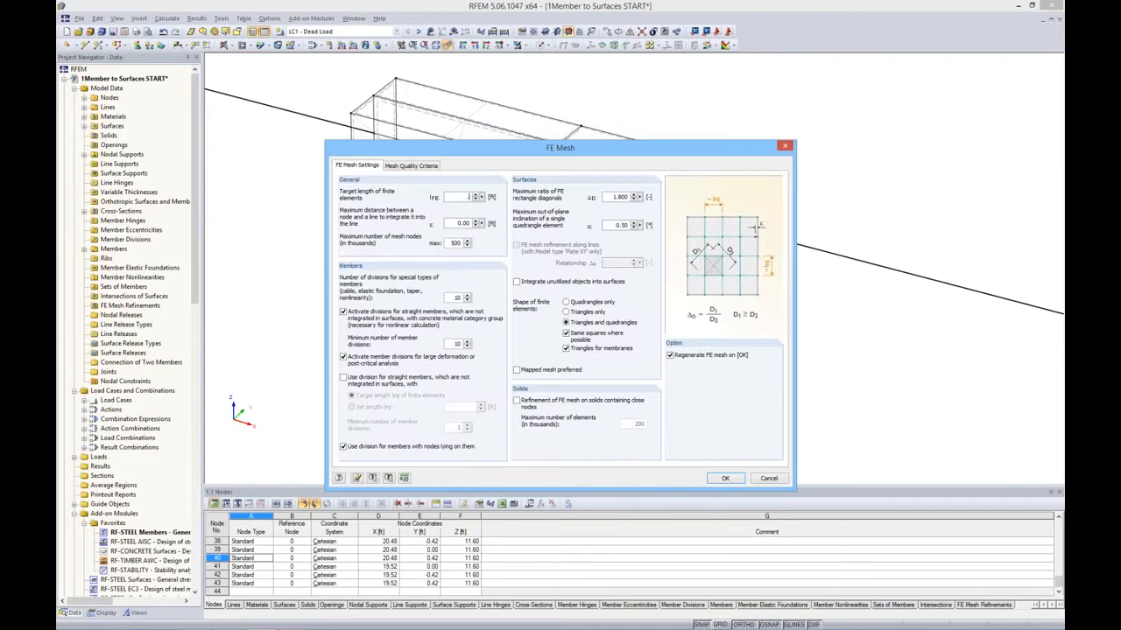
left_click(725, 479)
middle_click_drag(723, 301, 688, 287, "ctrl")
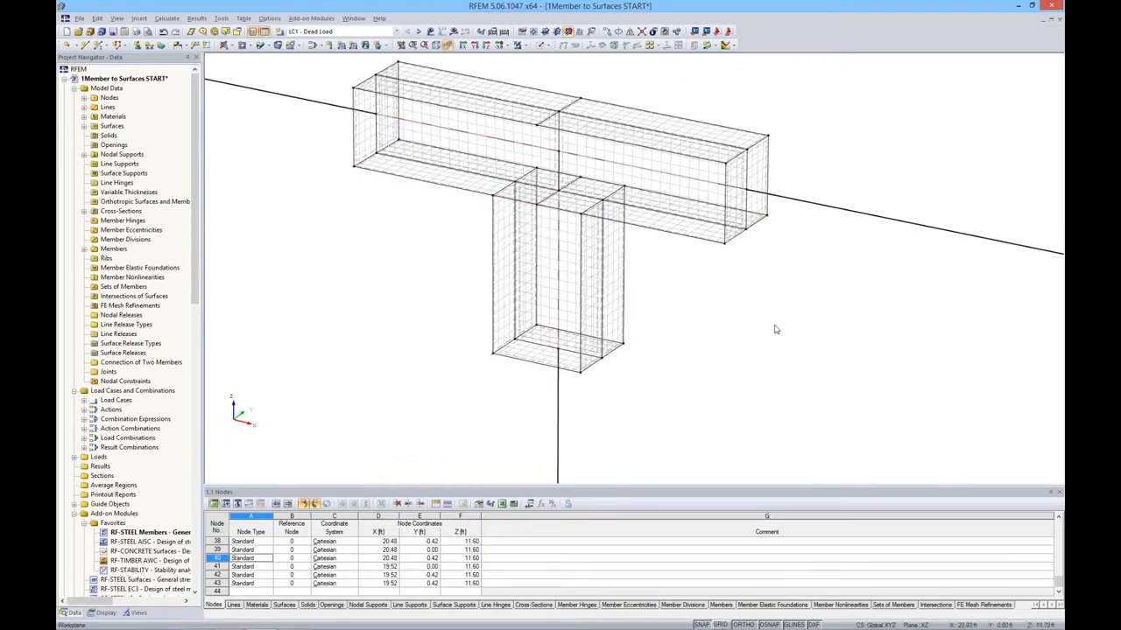
Step: Display the loads of LC1 - Dead Load on the model around the meshed joint
middle_click_drag(729, 293, 848, 264, "ctrl")
scroll(752, 243, "down", 1)
middle_click_drag(727, 238, 726, 223, "ctrl")
middle_click_drag(609, 95, 575, 153)
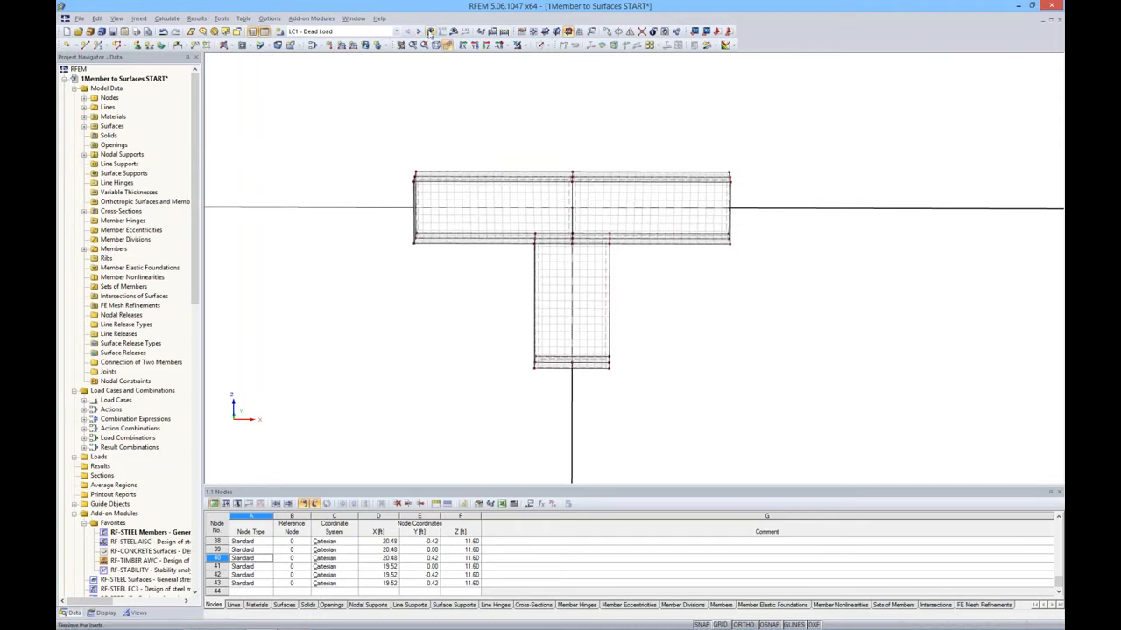
left_click(430, 30)
scroll(527, 114, "down", 2)
middle_click_drag(564, 107, 529, 260)
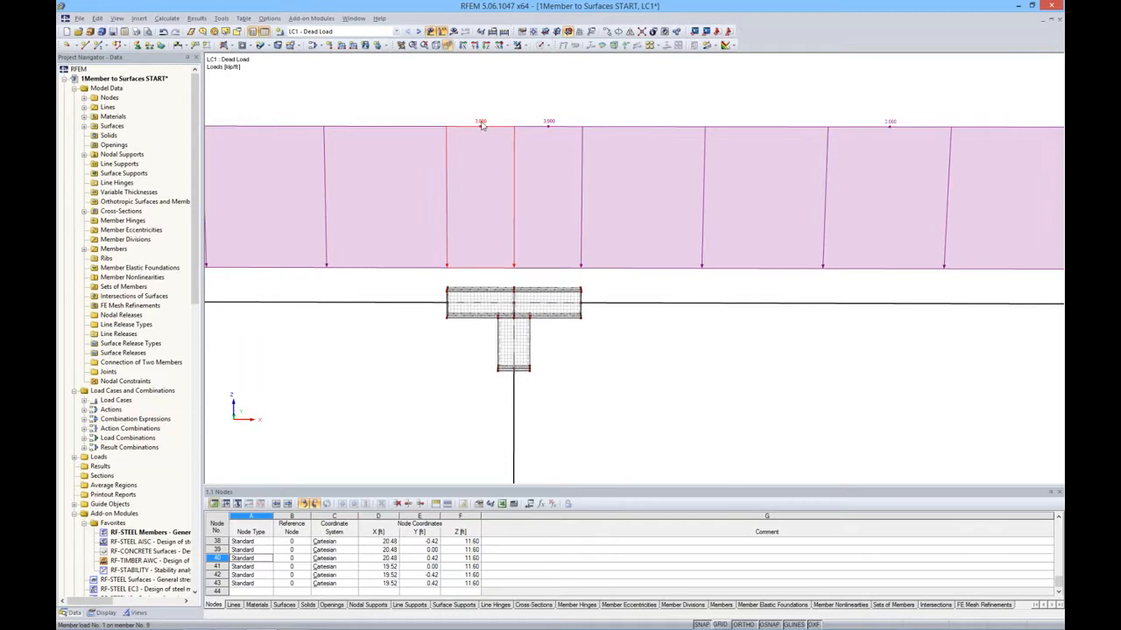
Step: Delete the two short member loads above the beam part that was converted to surfaces
mouse_move(482, 126)
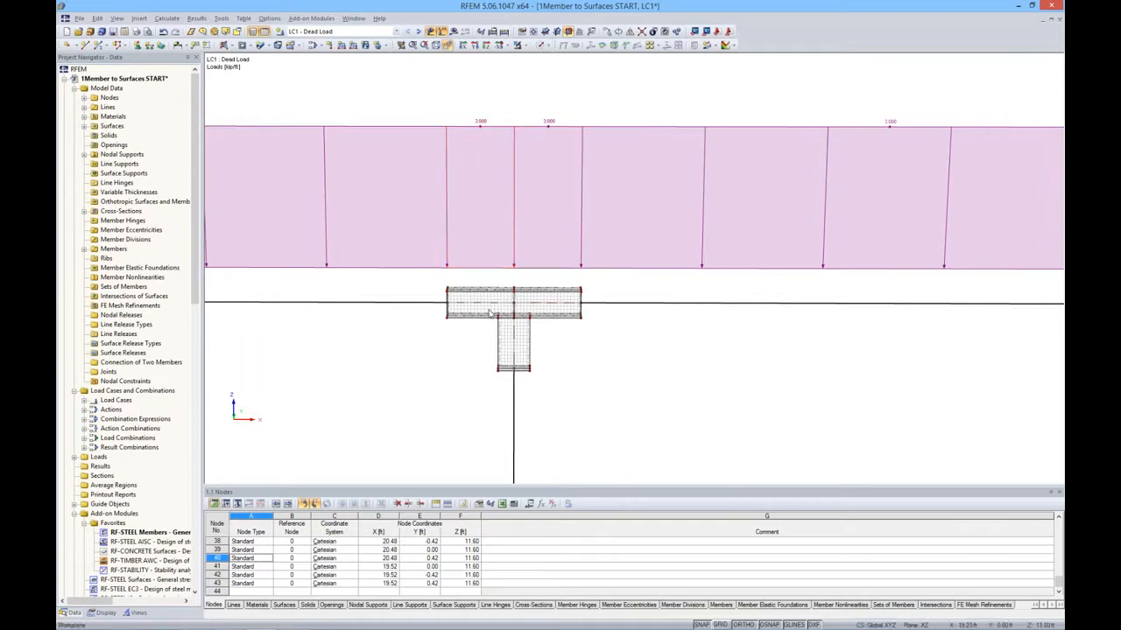
middle_click_drag(558, 299, 557, 291, "ctrl")
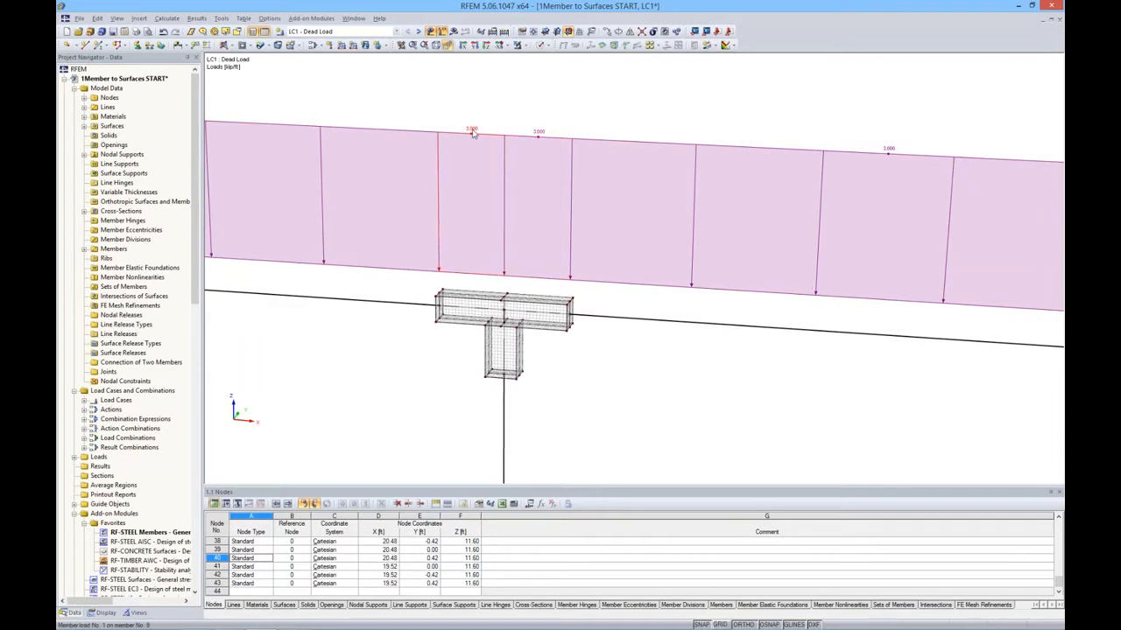
key("Delete")
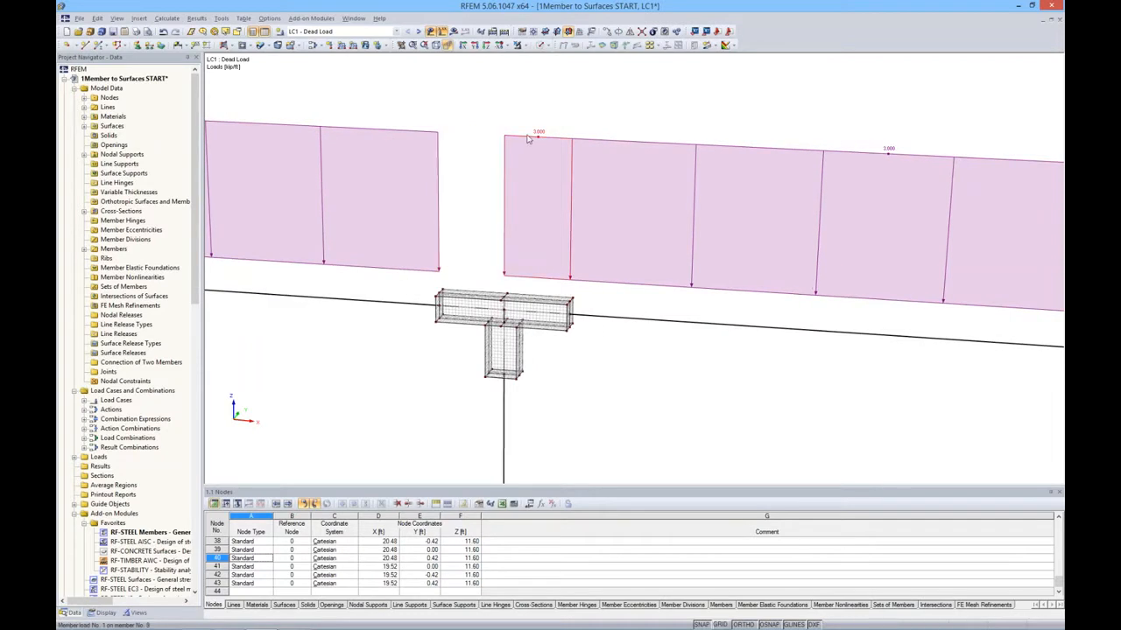
key("Delete")
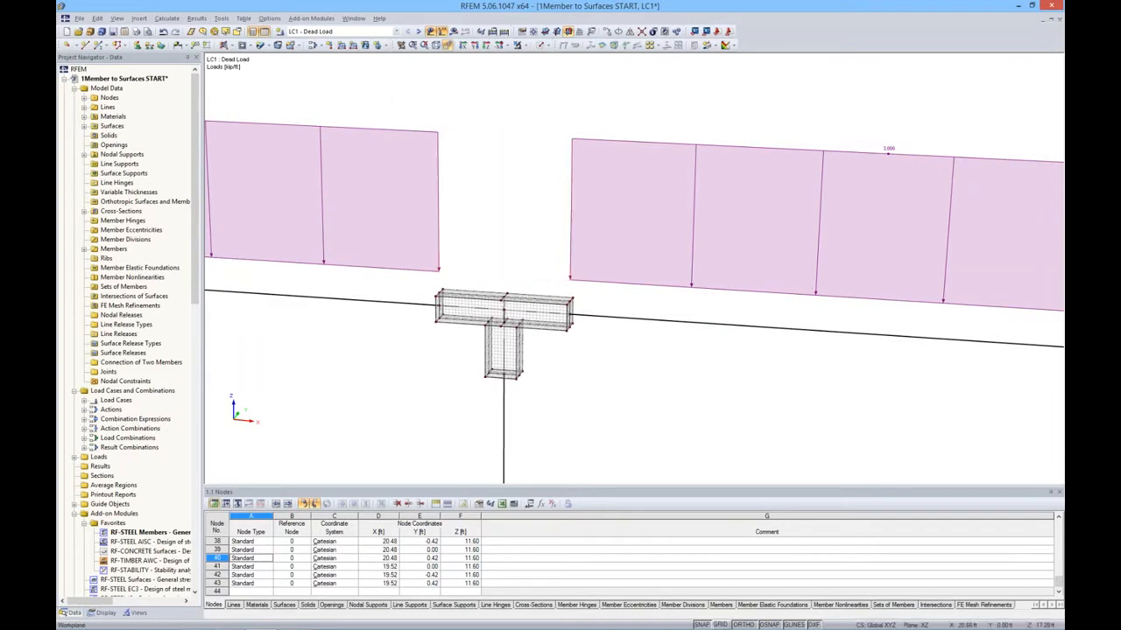
Step: Apply a uniform line load of -3 kip/ft in global ZL to the two centre lines along the joint's top flange
left_click(354, 47)
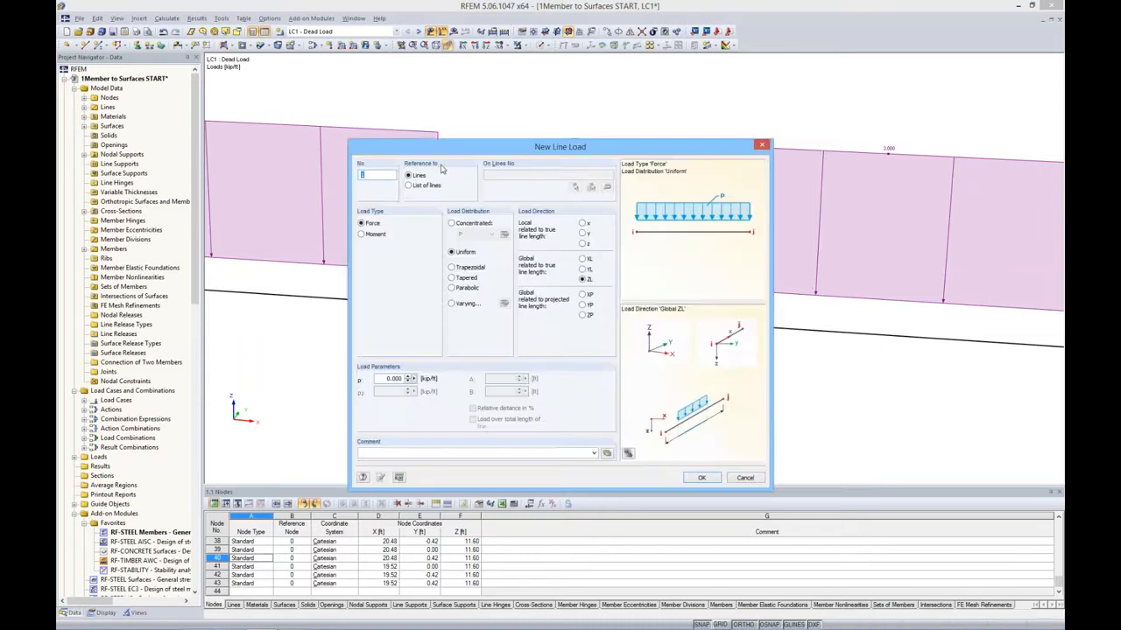
left_click_drag(476, 154, 484, 106)
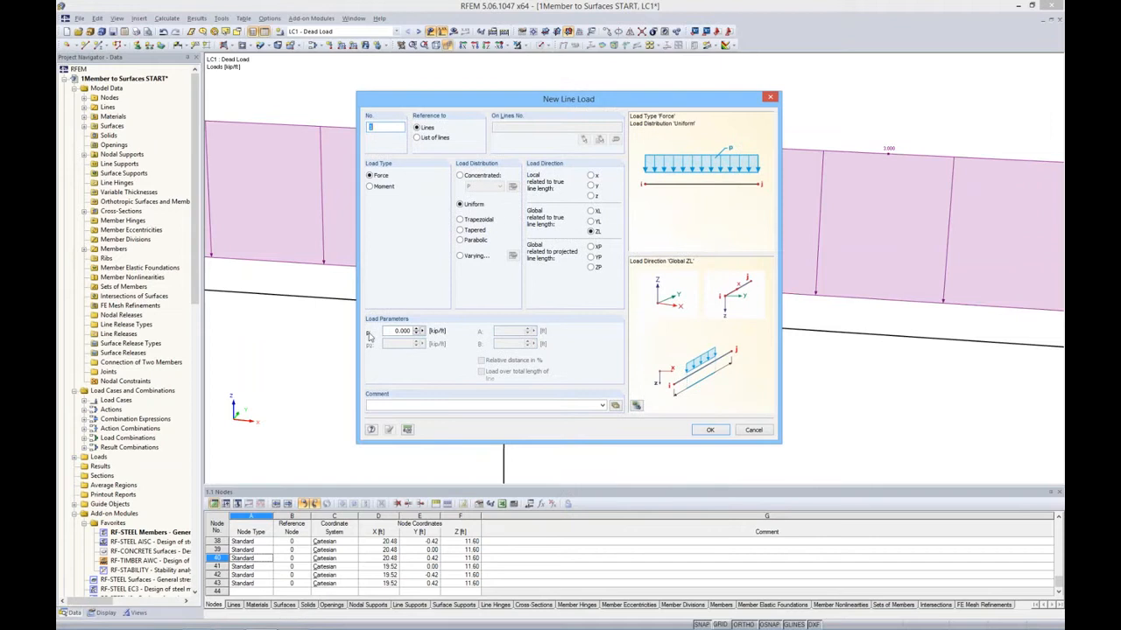
left_click_drag(393, 331, 449, 330)
key("BackSpace")
left_click(710, 430)
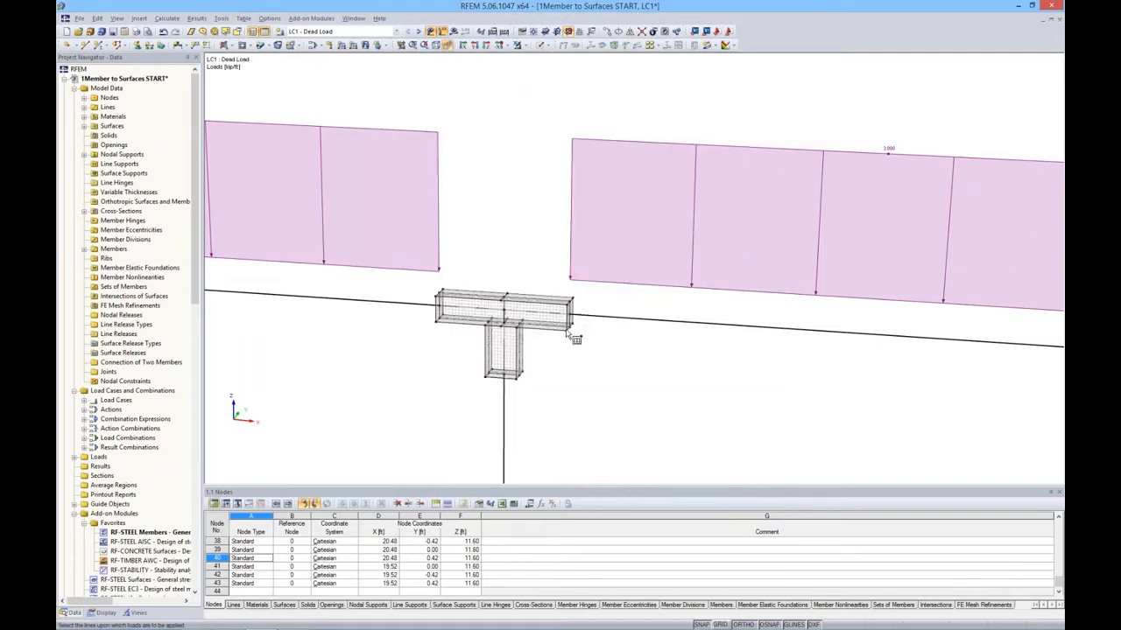
scroll(486, 312, "up", 5)
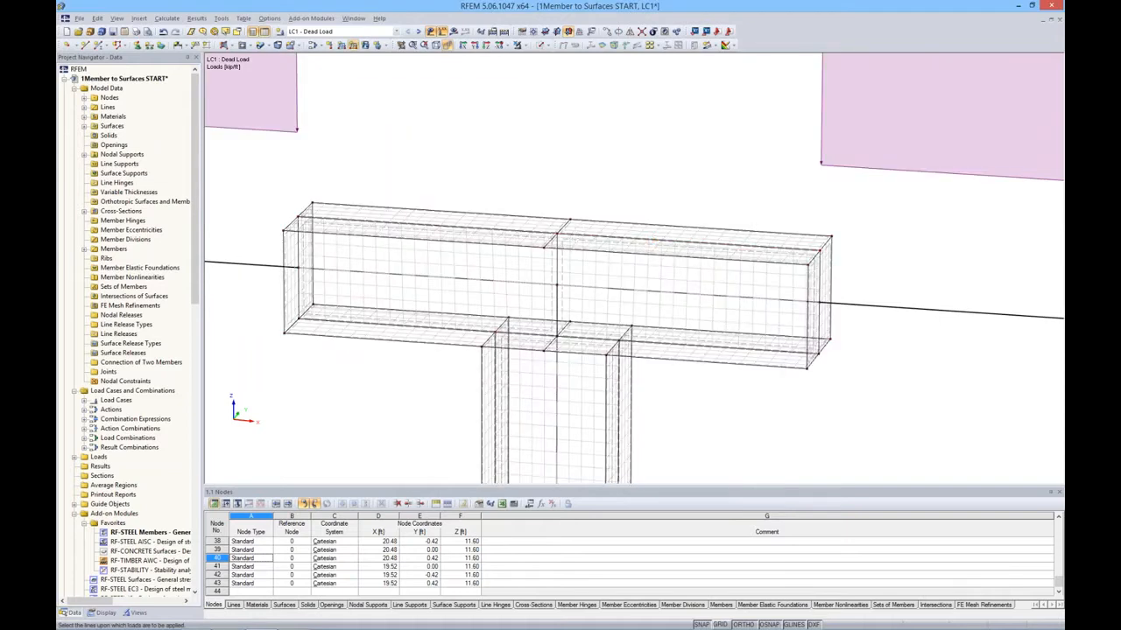
left_click(573, 234)
scroll(578, 232, "down", 5)
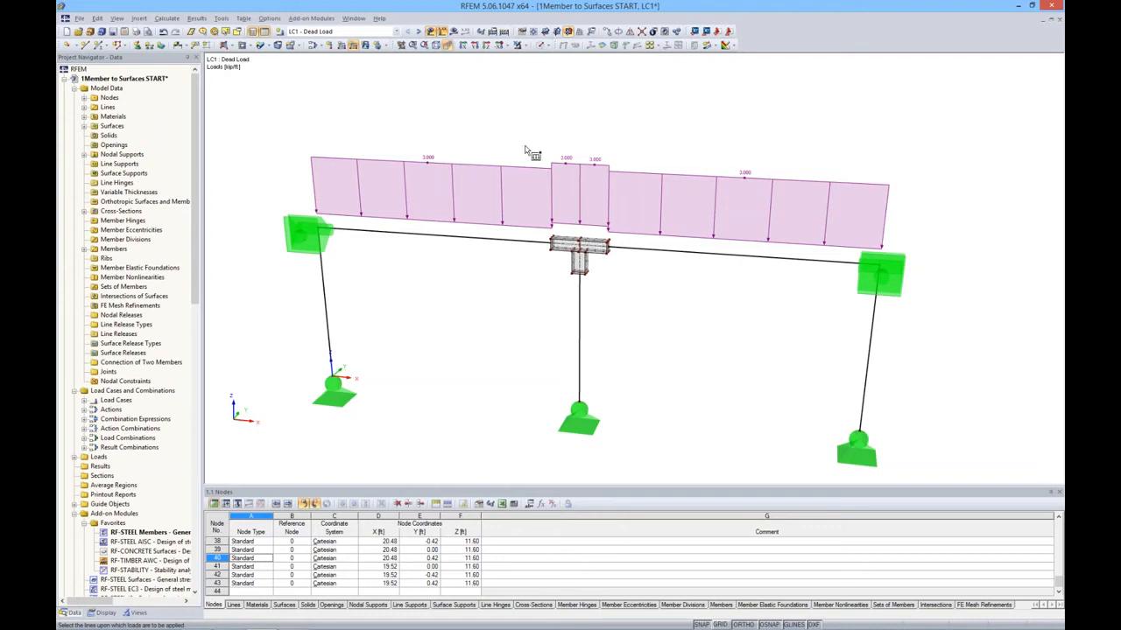
key("Escape")
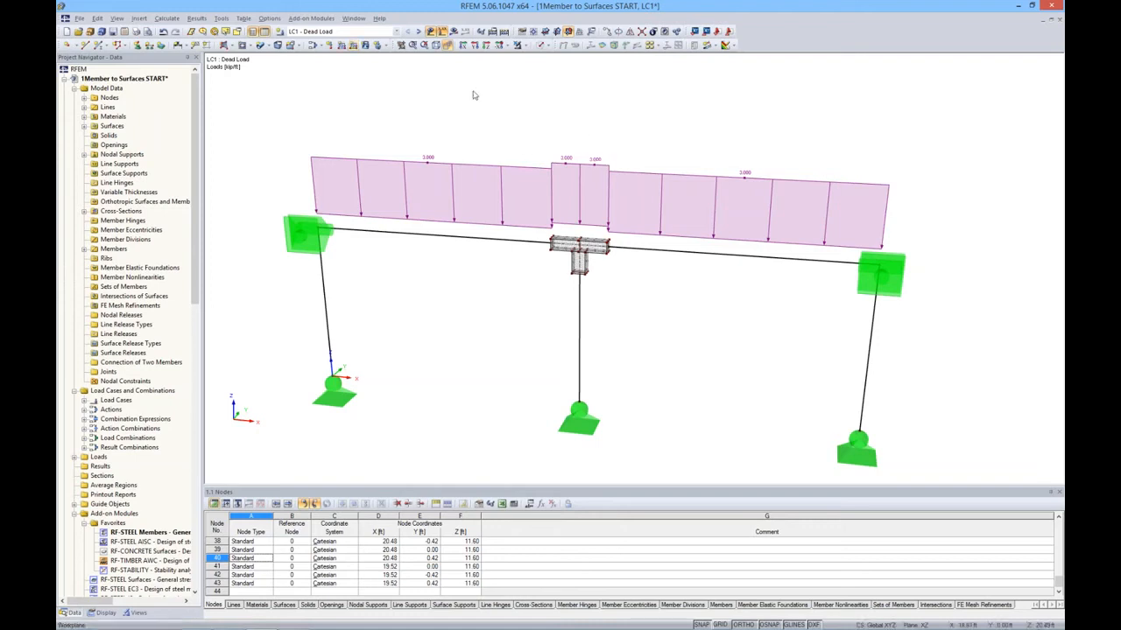
Step: Switch to LC2 - Live Load and delete the two short member loads above the surface joint
left_click(396, 30)
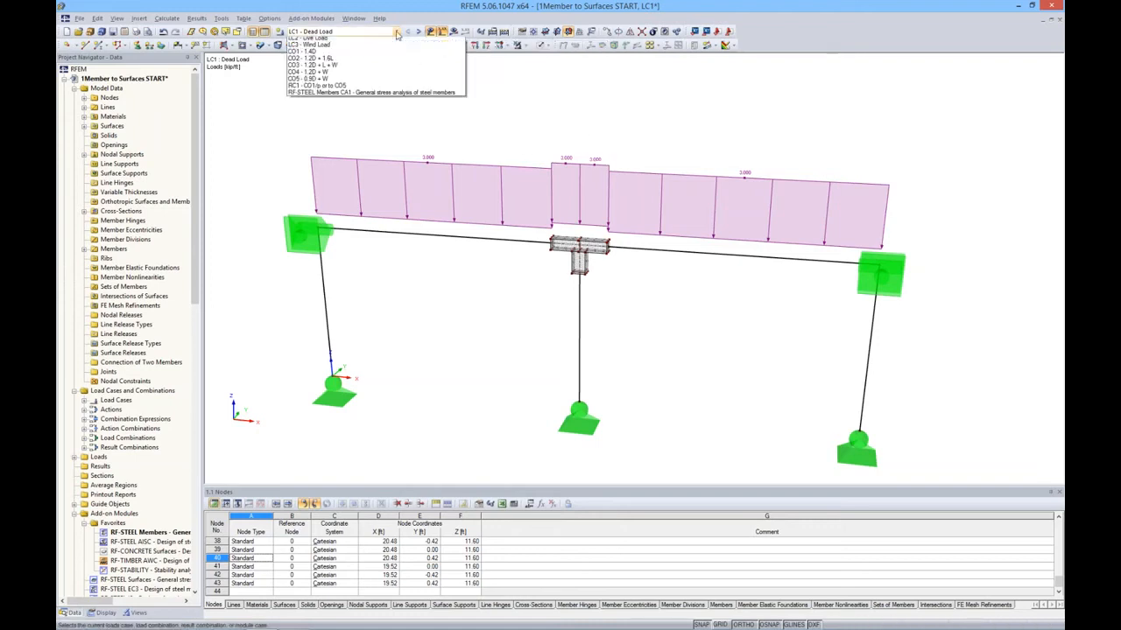
left_click(377, 48)
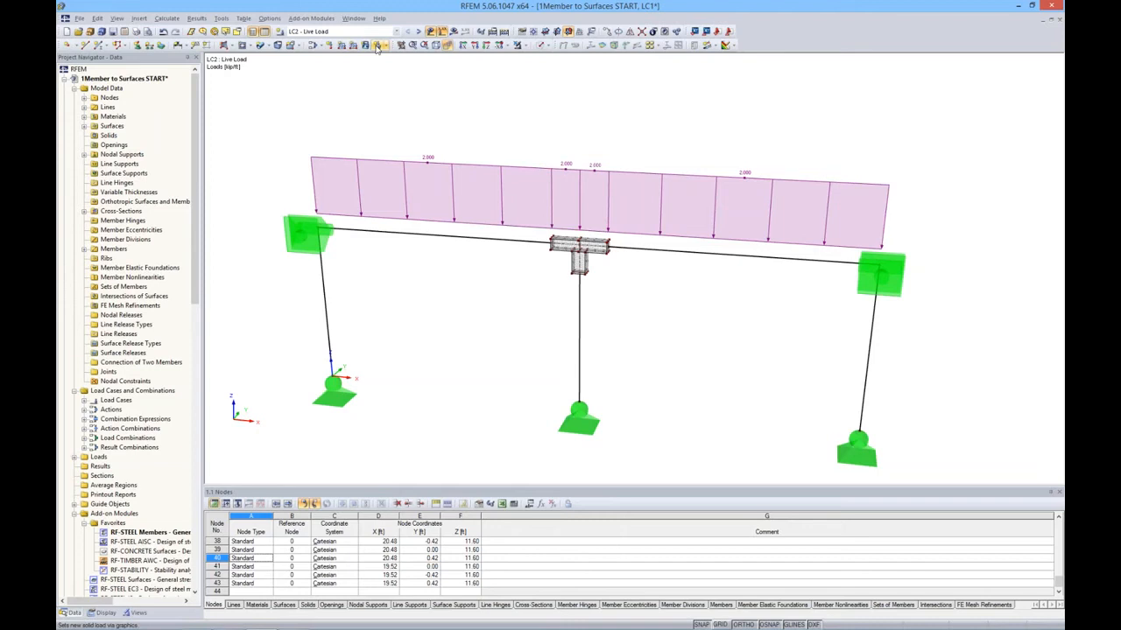
left_click(569, 171)
key("Delete")
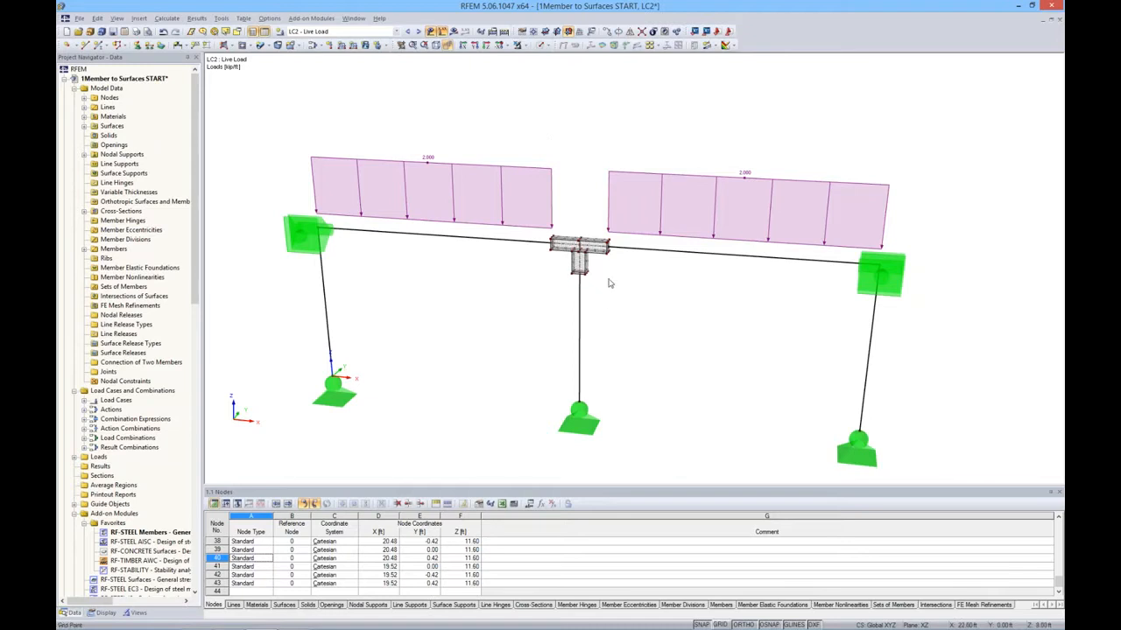
middle_click_drag(675, 277, 670, 306, "ctrl")
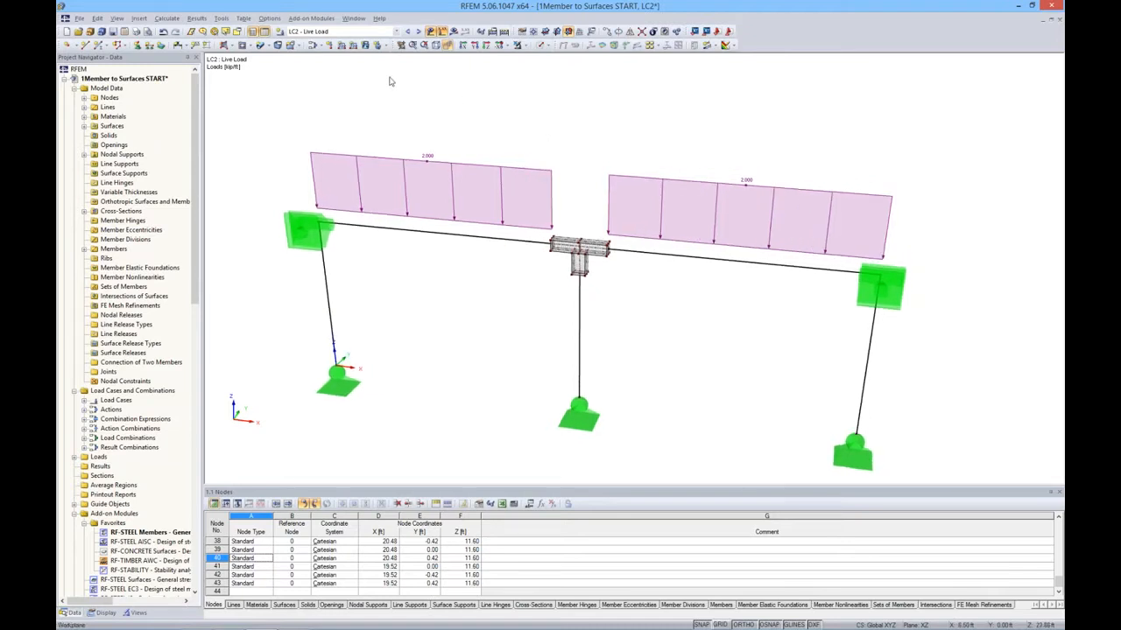
Step: Apply a uniform line load of -2 kip/ft in global ZL to both top-flange centre lines of the joint for the live load case
left_click(354, 44)
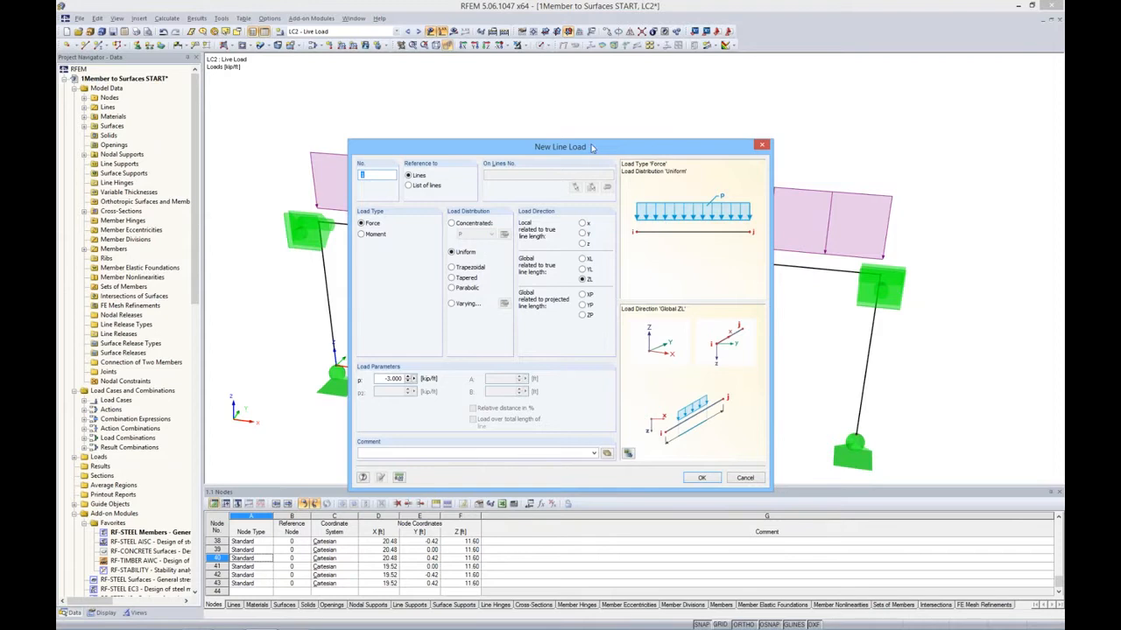
left_click_drag(591, 147, 624, 79)
left_click_drag(415, 310, 543, 317)
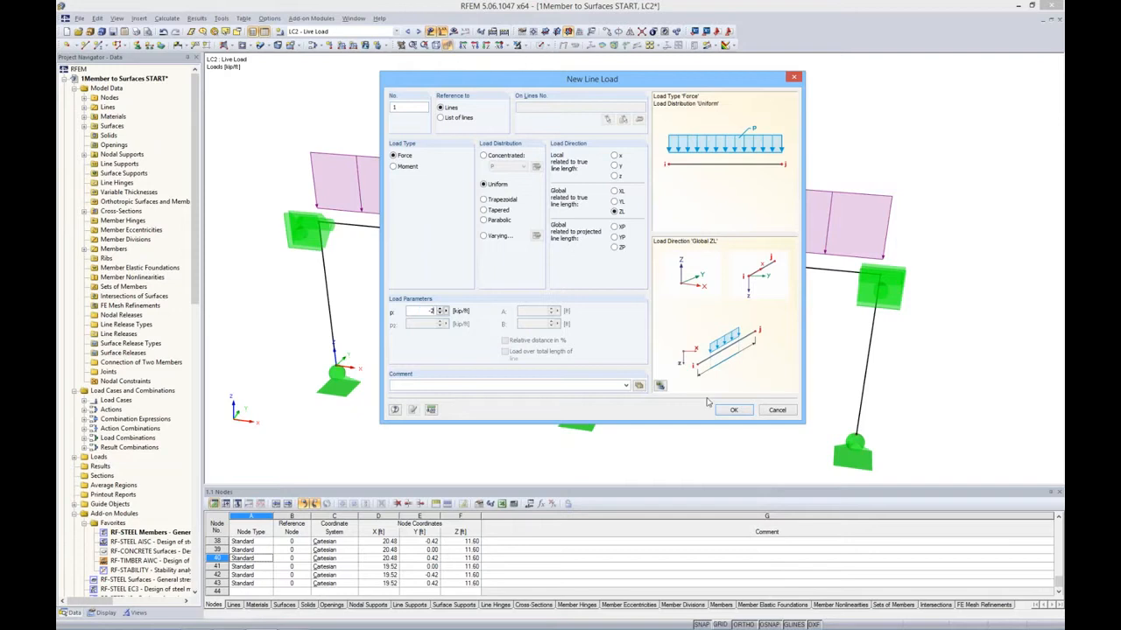
left_click(732, 410)
scroll(587, 289, "up", 5)
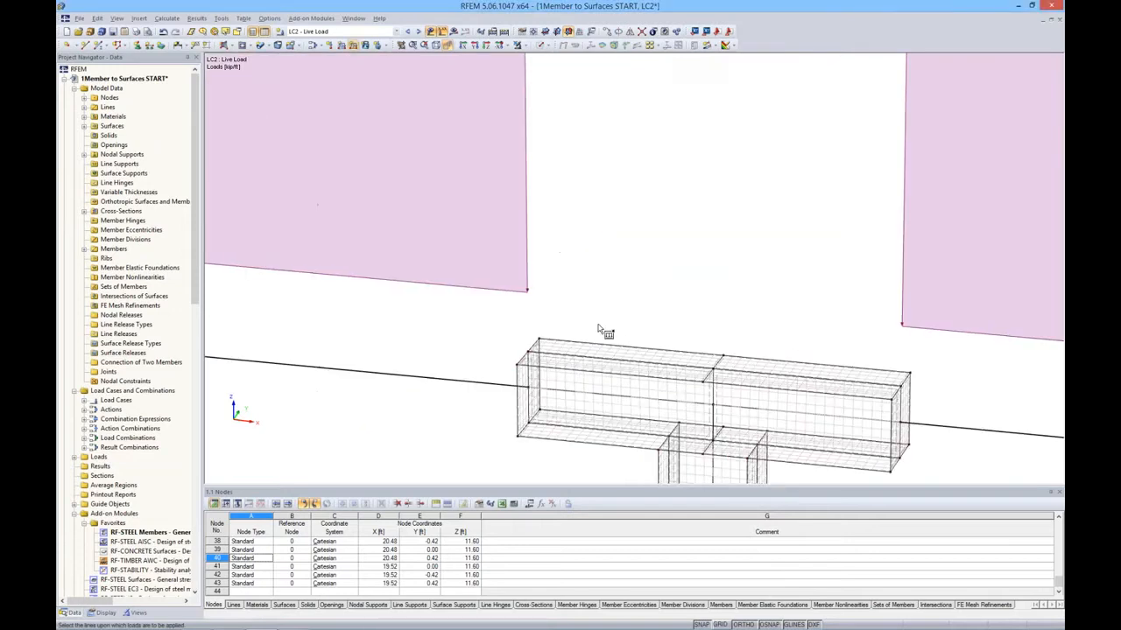
left_click(672, 364)
left_click(723, 368)
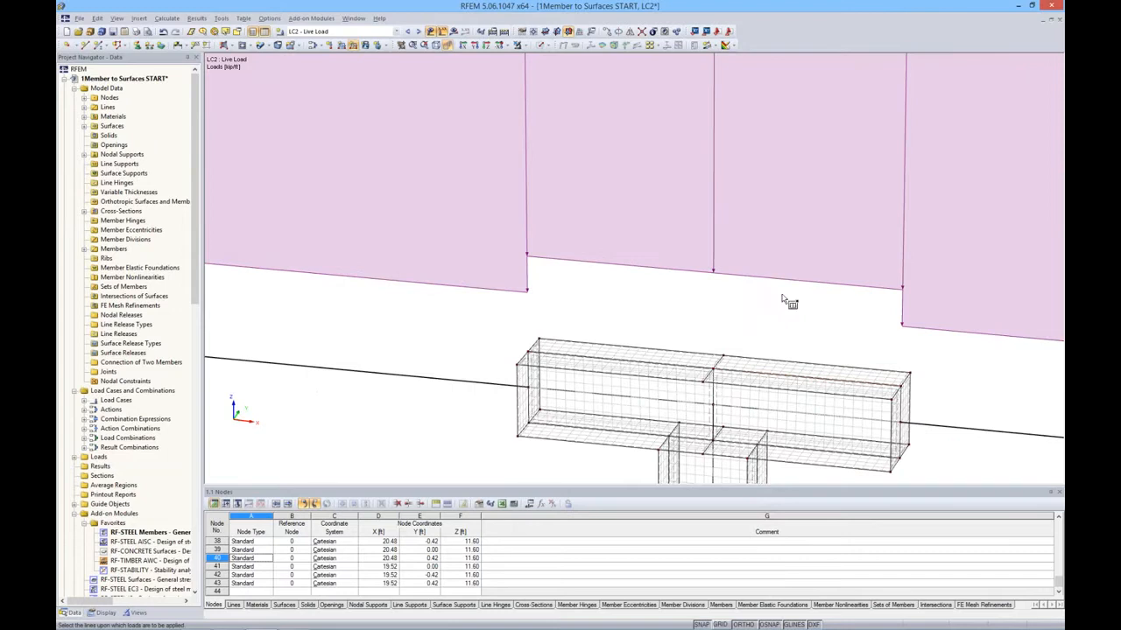
scroll(788, 300, "down", 5)
middle_click_drag(778, 307, 653, 233, "ctrl")
scroll(653, 233, "down", 1)
scroll(652, 231, "down", 1)
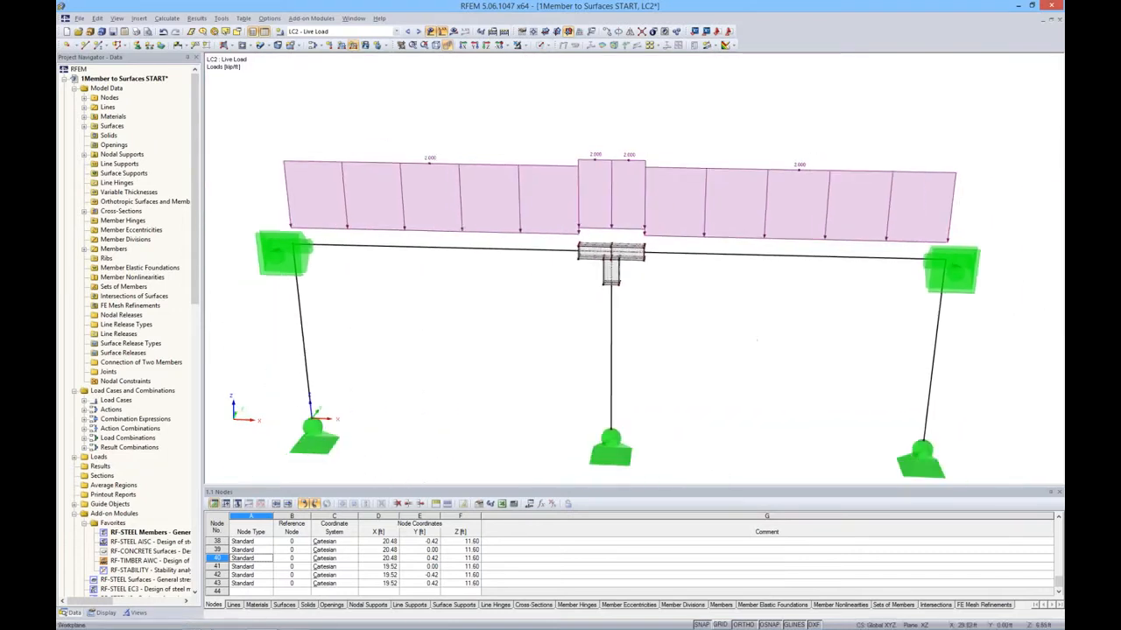
middle_click_drag(759, 340, 723, 360, "ctrl")
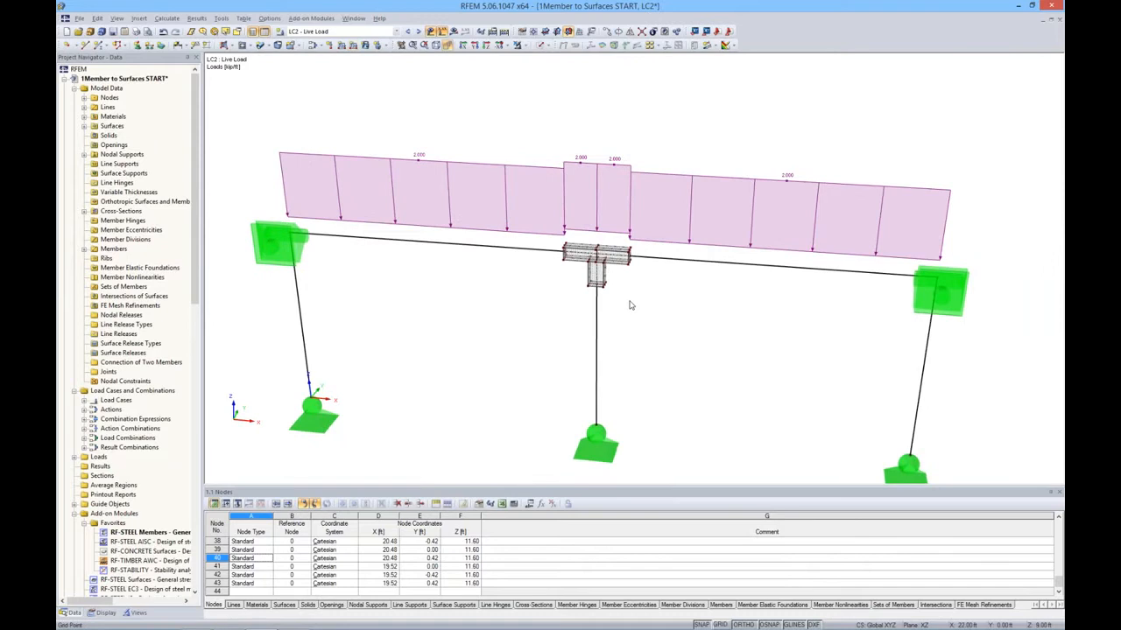
Step: Select result combination RC1 - CO1/p or to CO5 and run its calculation
left_click(396, 31)
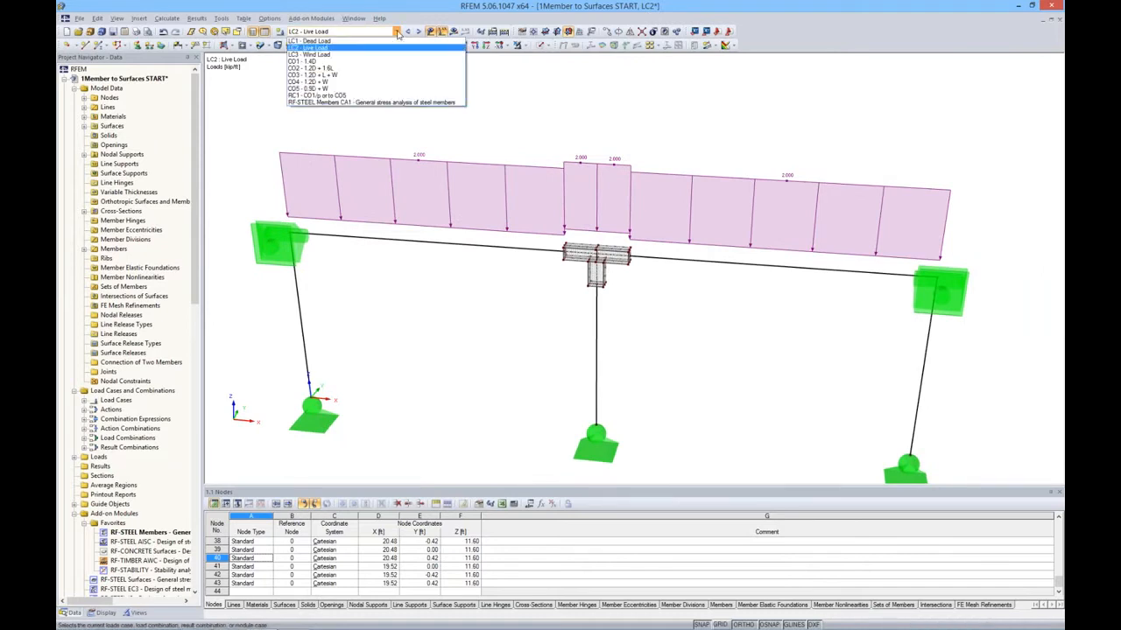
left_click(357, 95)
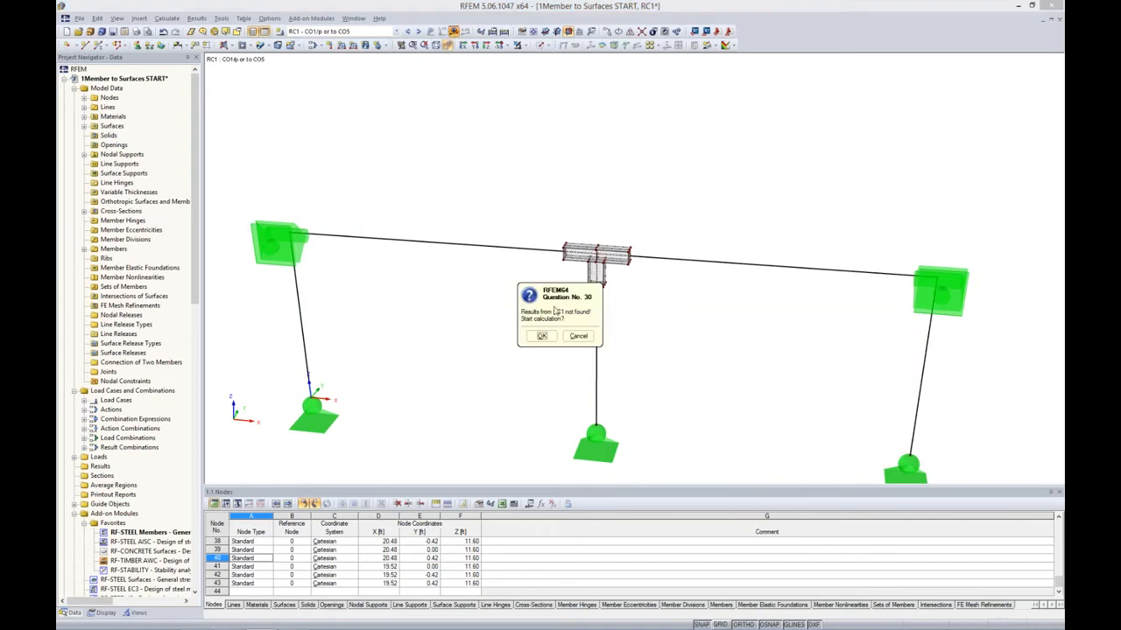
left_click(547, 338)
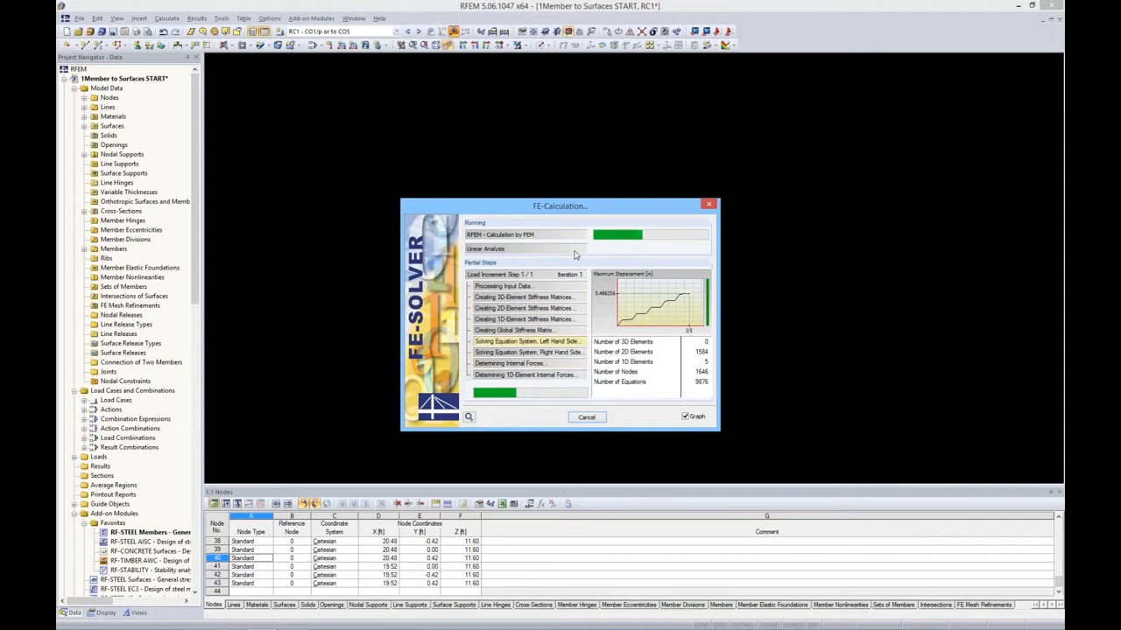
left_click_drag(581, 204, 596, 173)
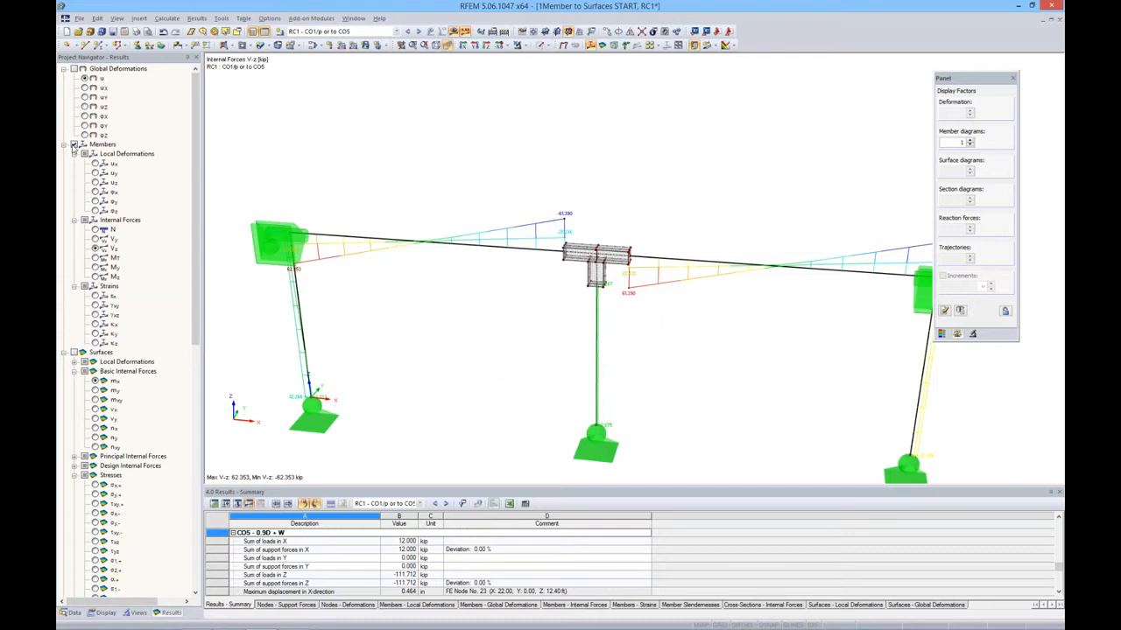
Step: Turn off the member results and display the surface results on the joint with the colour scale
left_click(74, 145)
left_click(74, 352)
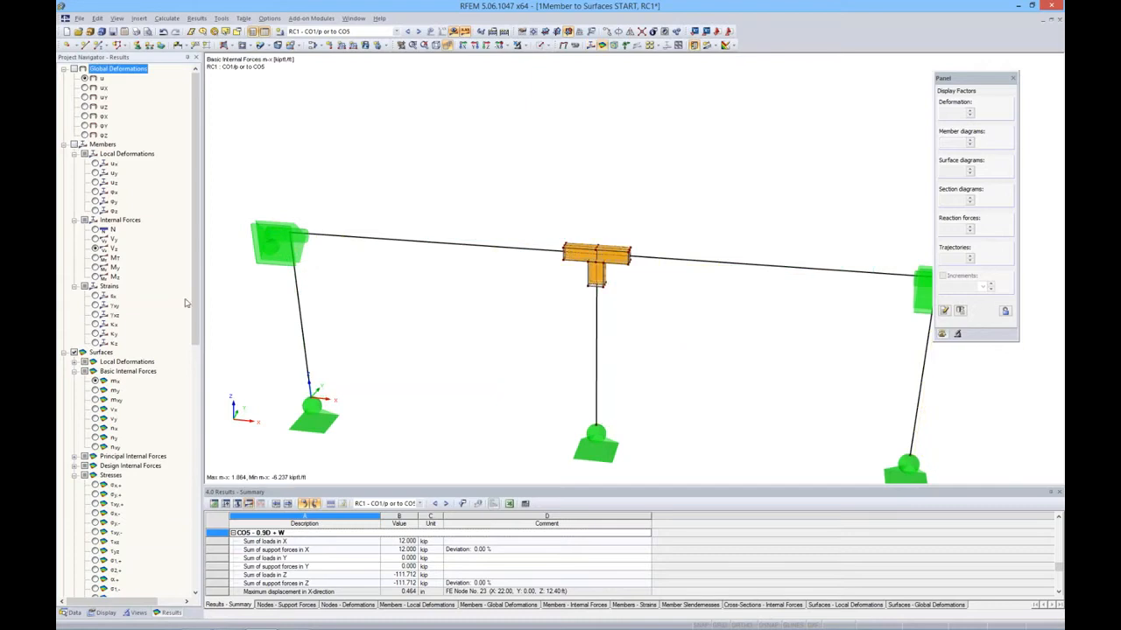
scroll(185, 303, "down", 3)
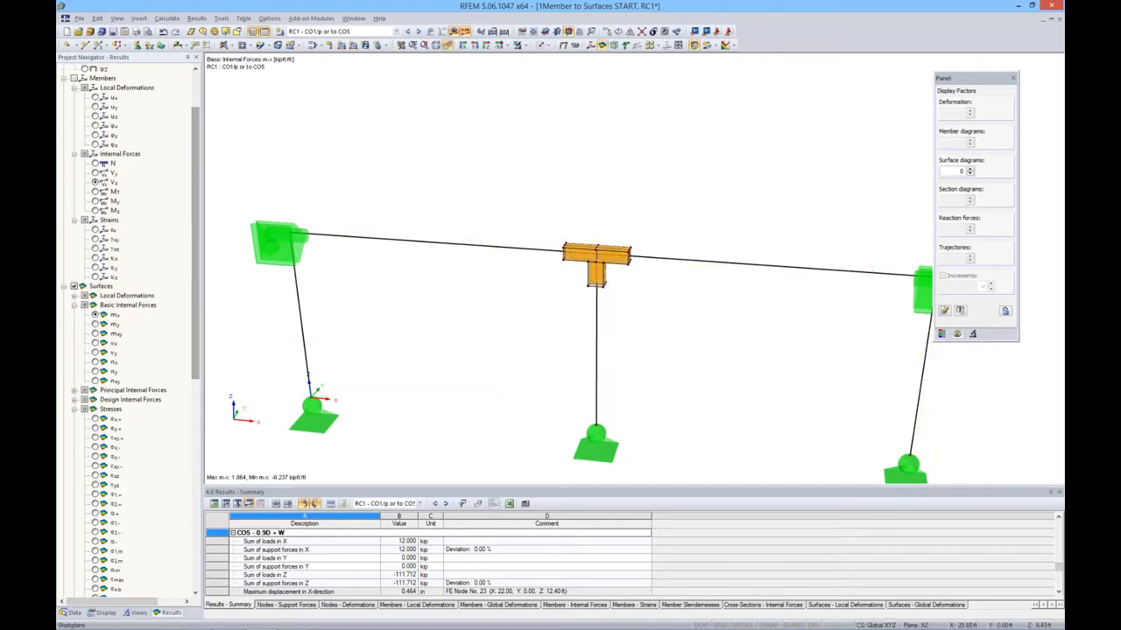
middle_click_drag(646, 340, 616, 281, "ctrl")
scroll(616, 277, "up", 3)
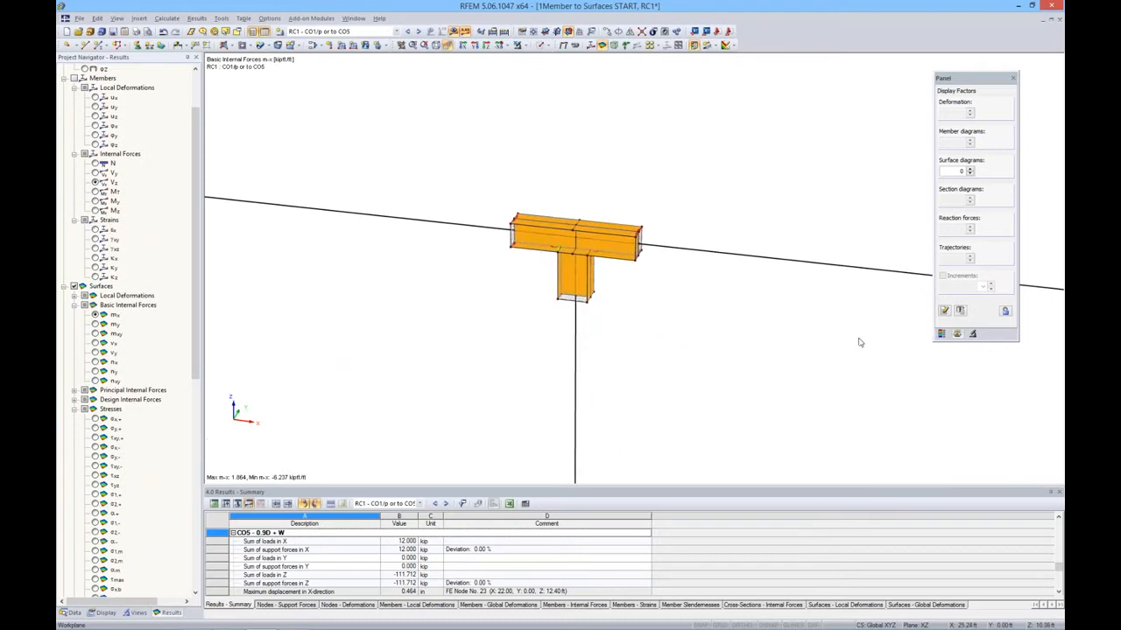
left_click(941, 335)
Step: Compare the basic internal forces m-y and v-x on the joint surfaces, ending on m-y
left_click(96, 324)
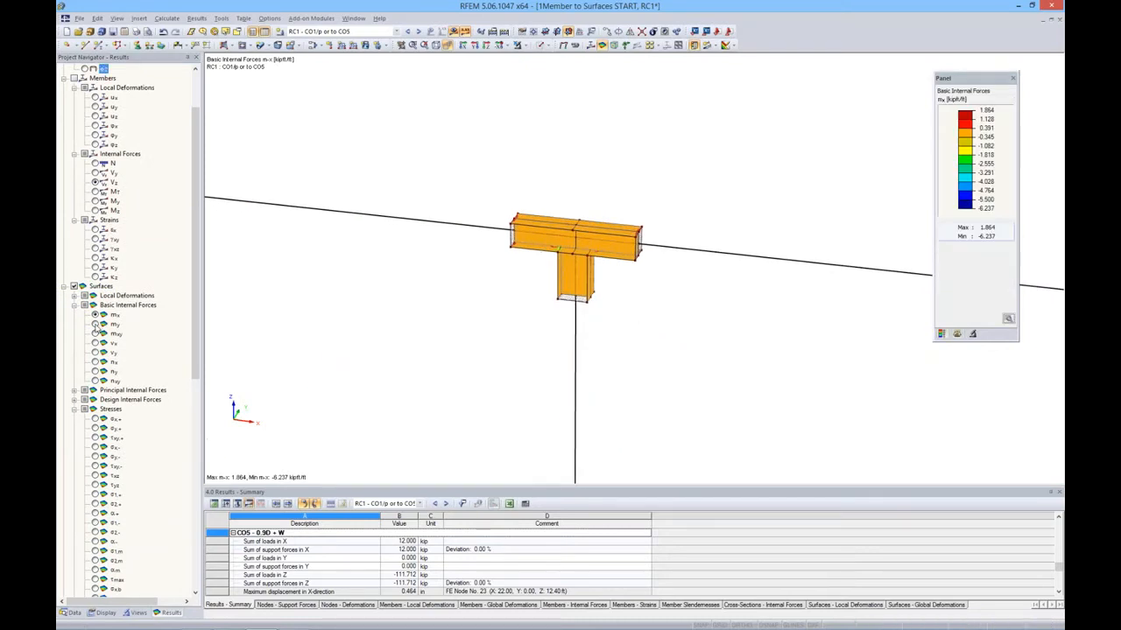
scroll(616, 240, "up", 3)
scroll(616, 240, "up", 2)
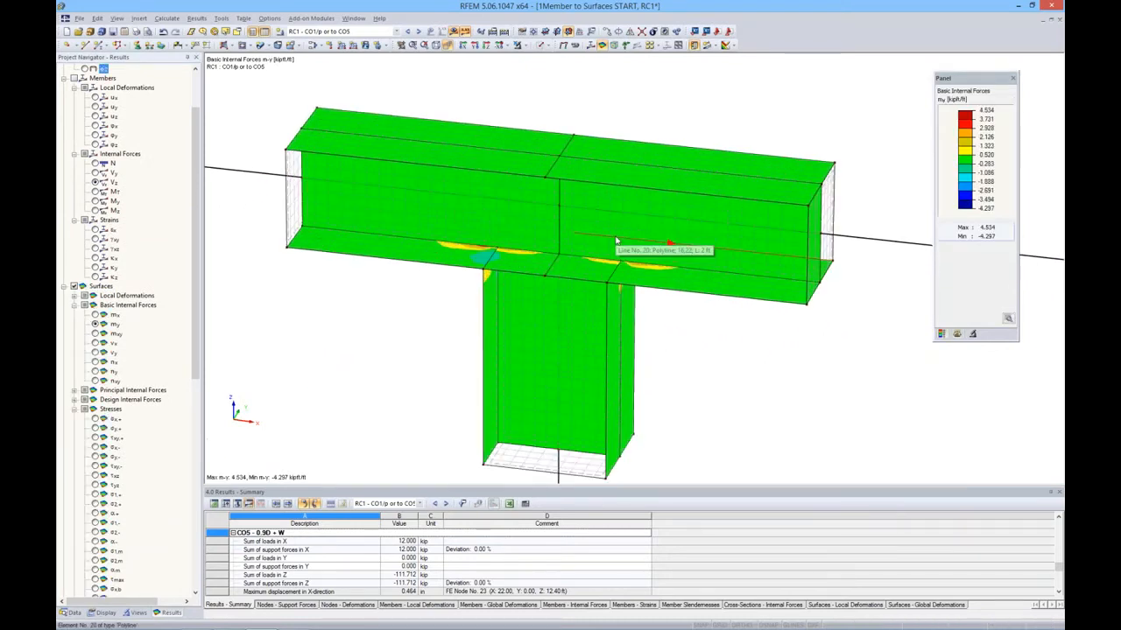
left_click(95, 343)
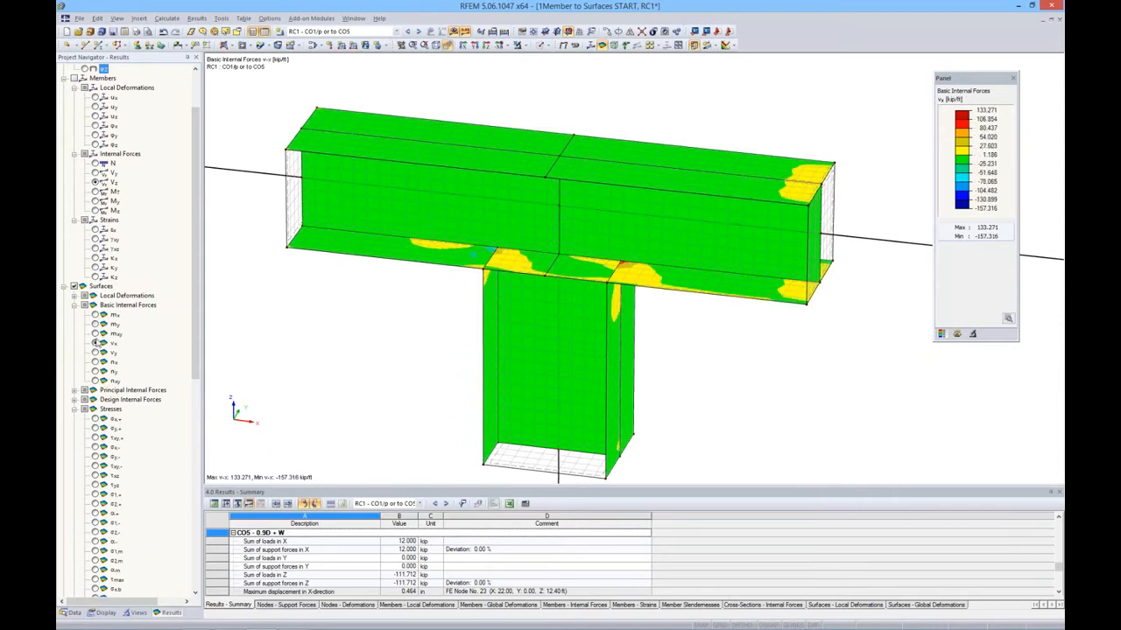
left_click(95, 326)
Step: Display the maximum von Mises equivalent stresses on the surfaces and examine the stress peaks where the column flanges meet the beam
scroll(110, 417, "down", 8)
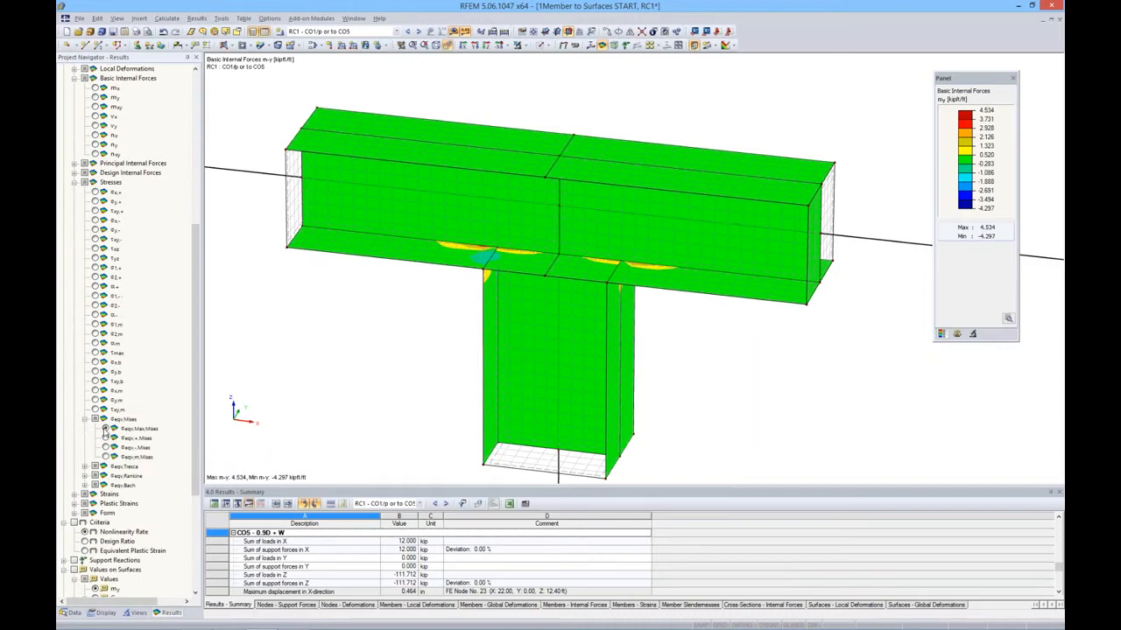
left_click(105, 428)
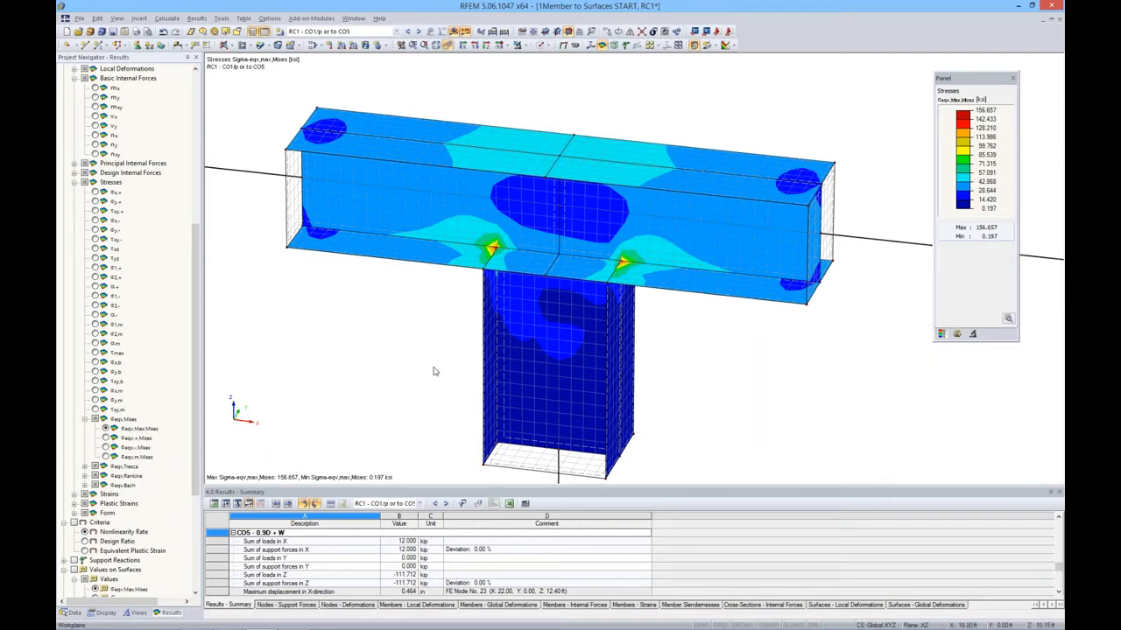
scroll(659, 278, "up", 10)
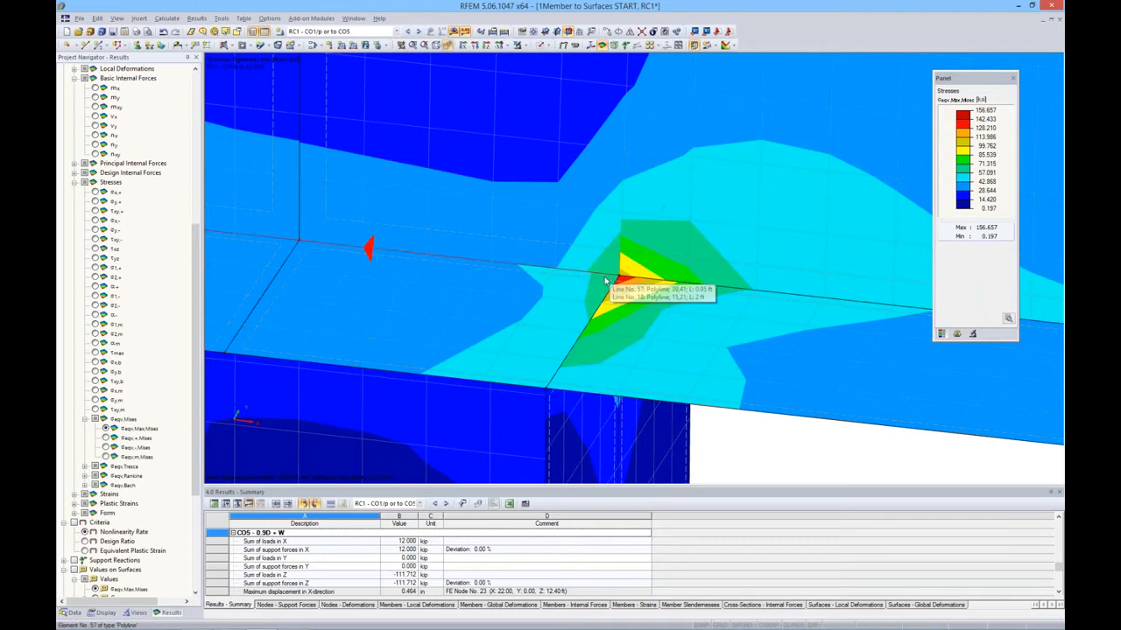
scroll(611, 281, "down", 10)
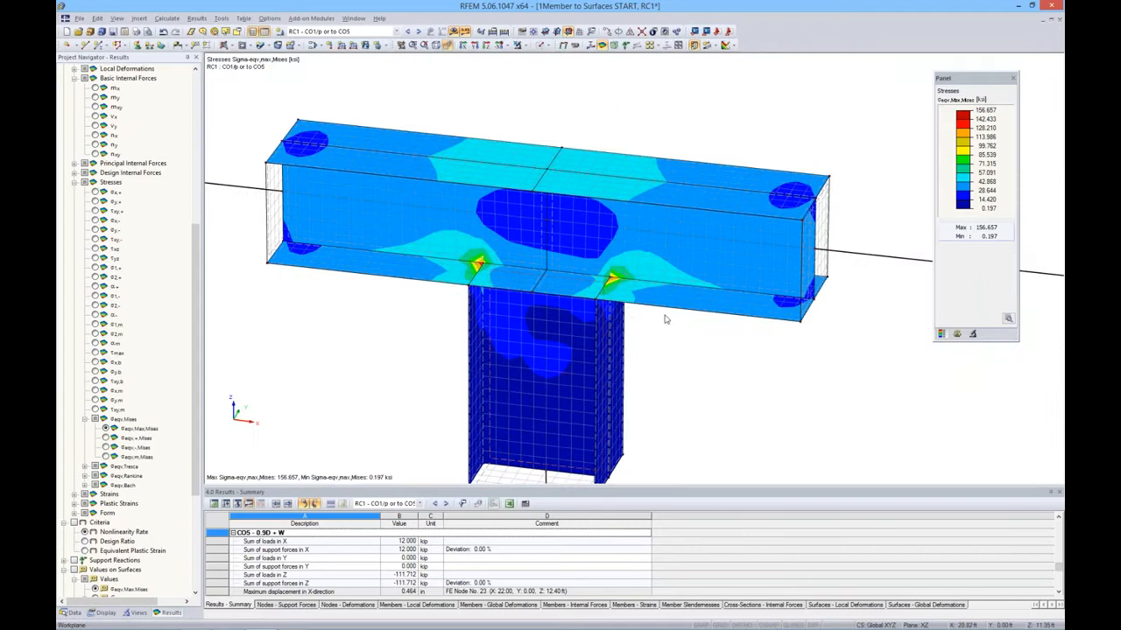
middle_click_drag(681, 321, 580, 113, "ctrl")
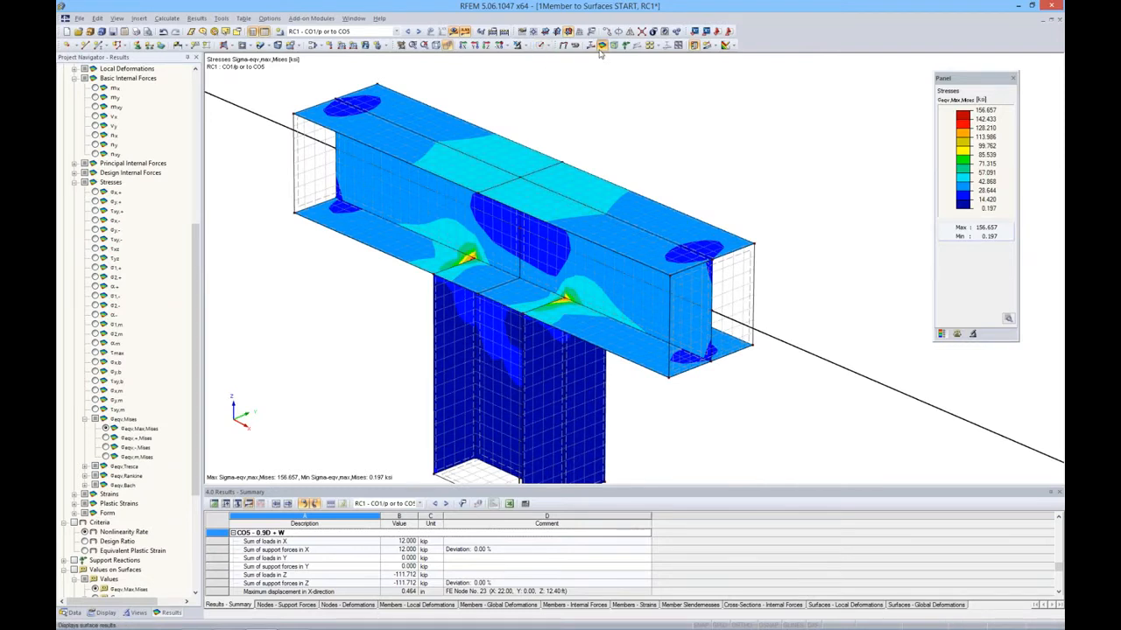
Step: Hide the stress results and look at the editing options for the beam's bottom flange edge line
left_click(452, 31)
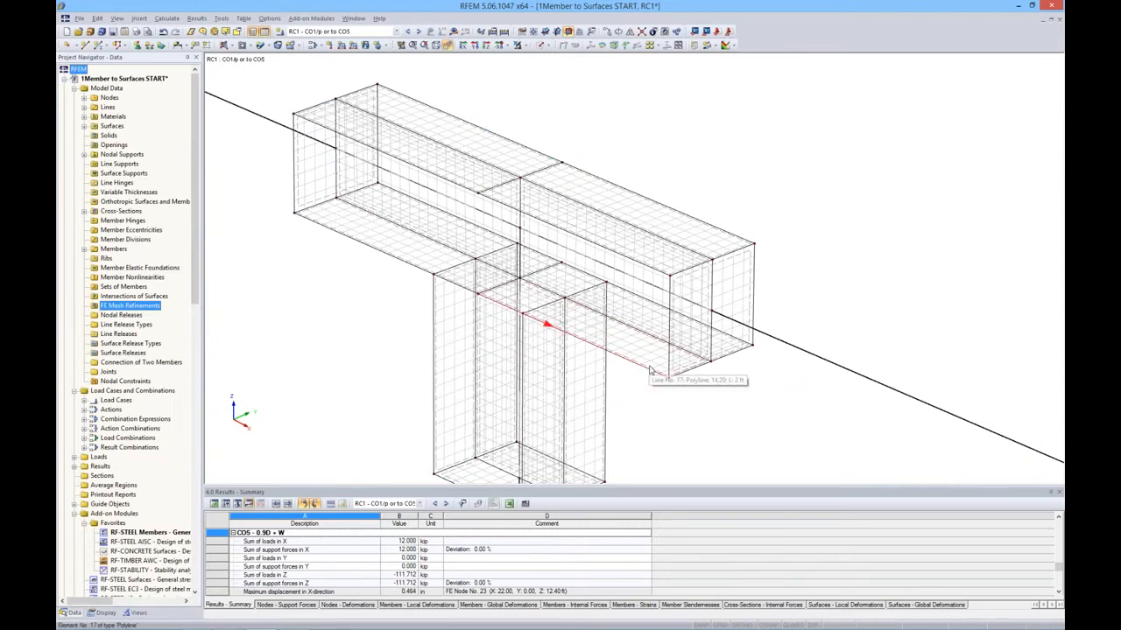
scroll(649, 369, "up", 3)
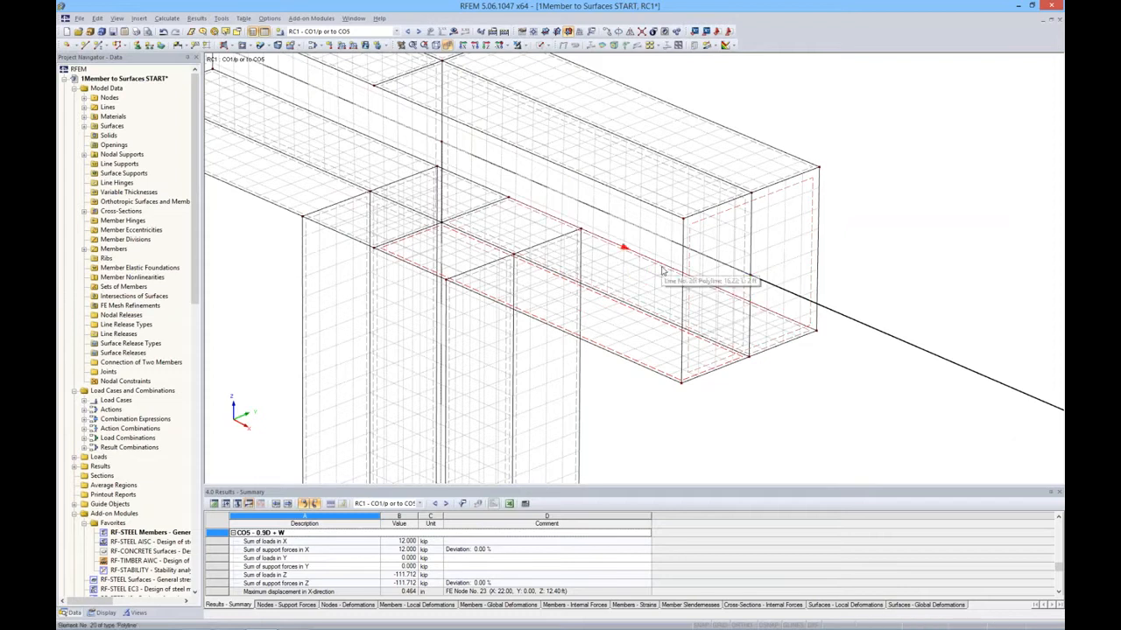
middle_click_drag(444, 252, 555, 313, "ctrl")
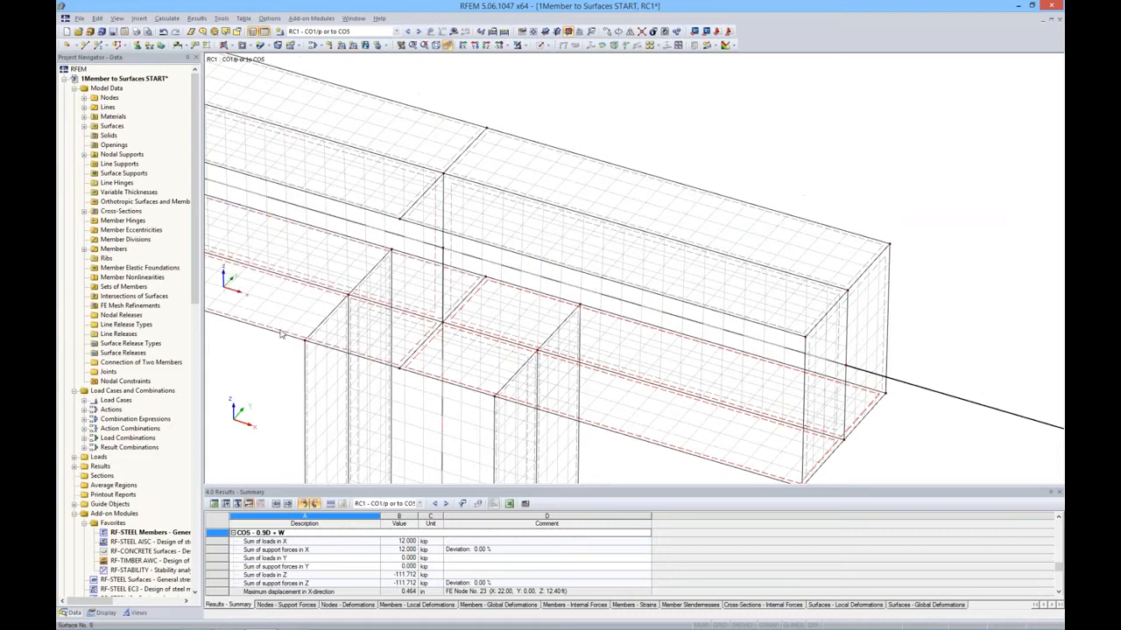
right_click(688, 454)
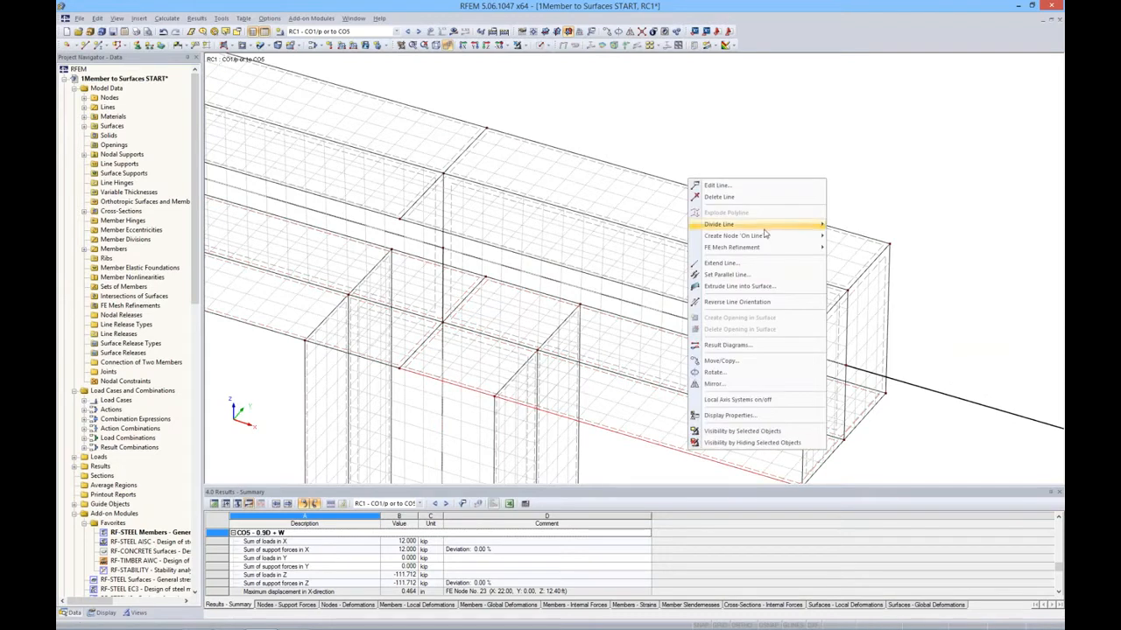
mouse_move(758, 235)
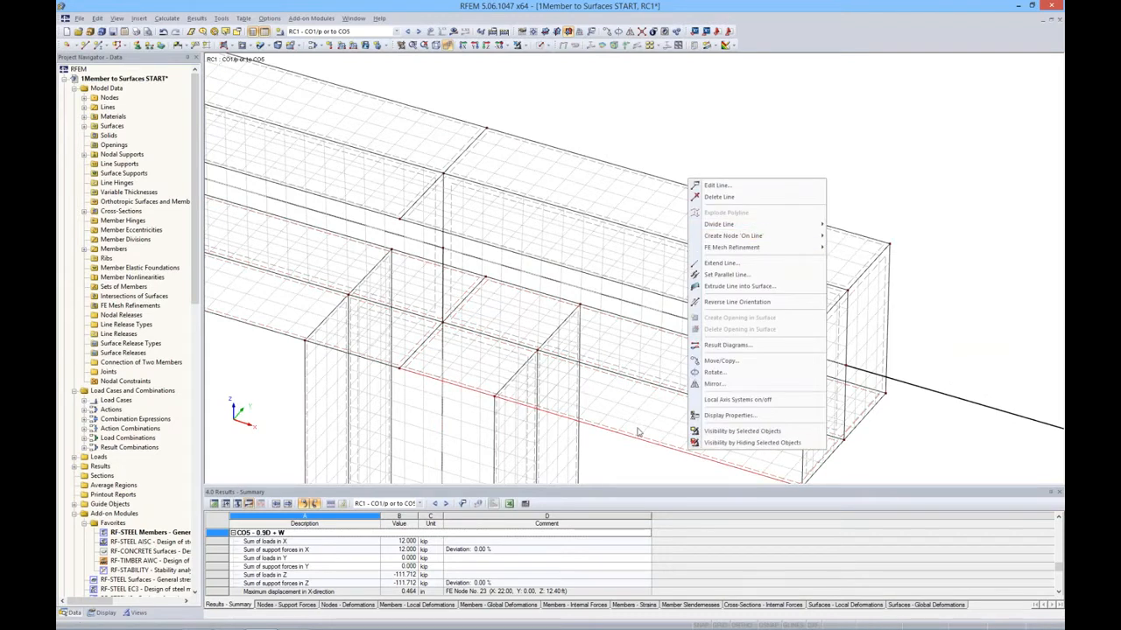
Step: Set the thickness of the beam's four bottom flange surfaces (1, 2, 6, 7) to 1 in and accept deleting the results
scroll(755, 418, "up", 3)
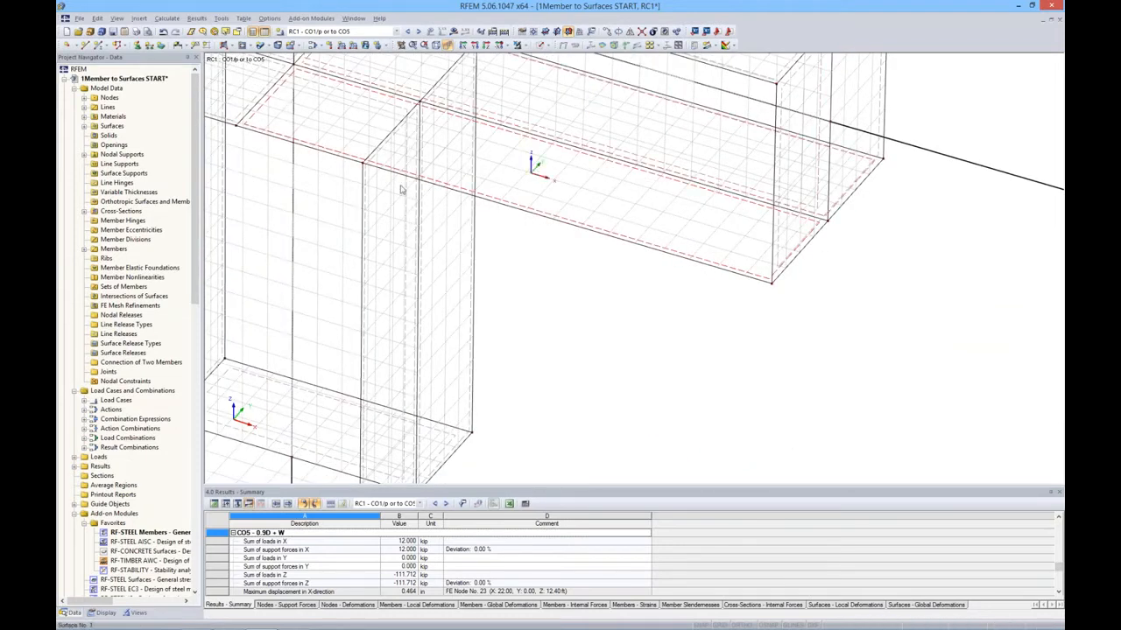
middle_click_drag(365, 198, 620, 330)
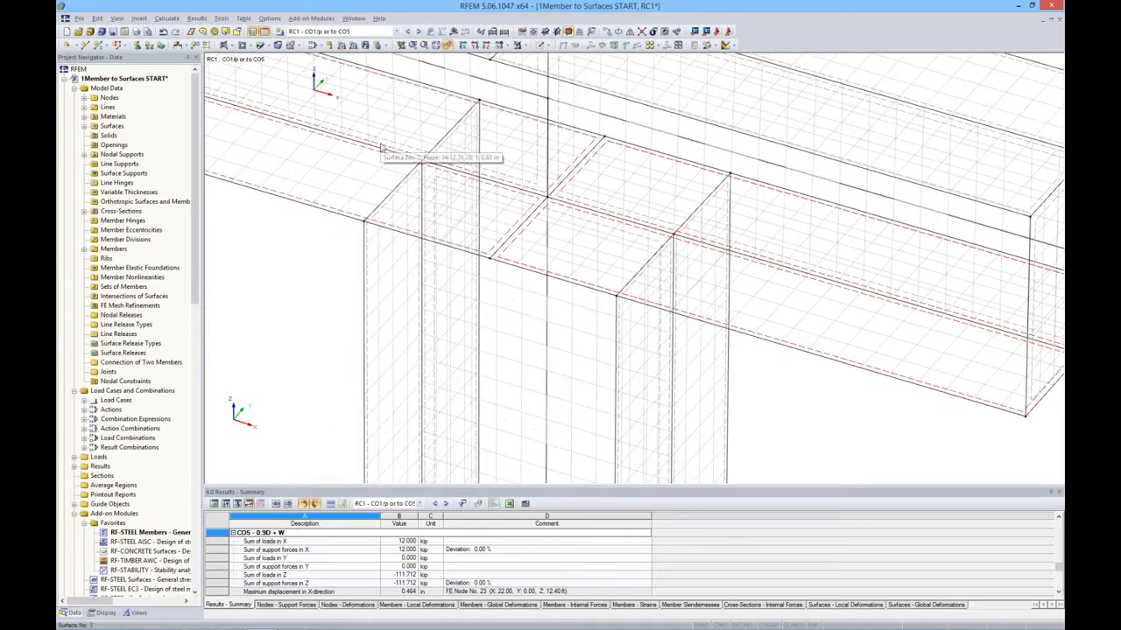
right_click(297, 200)
left_click(321, 206)
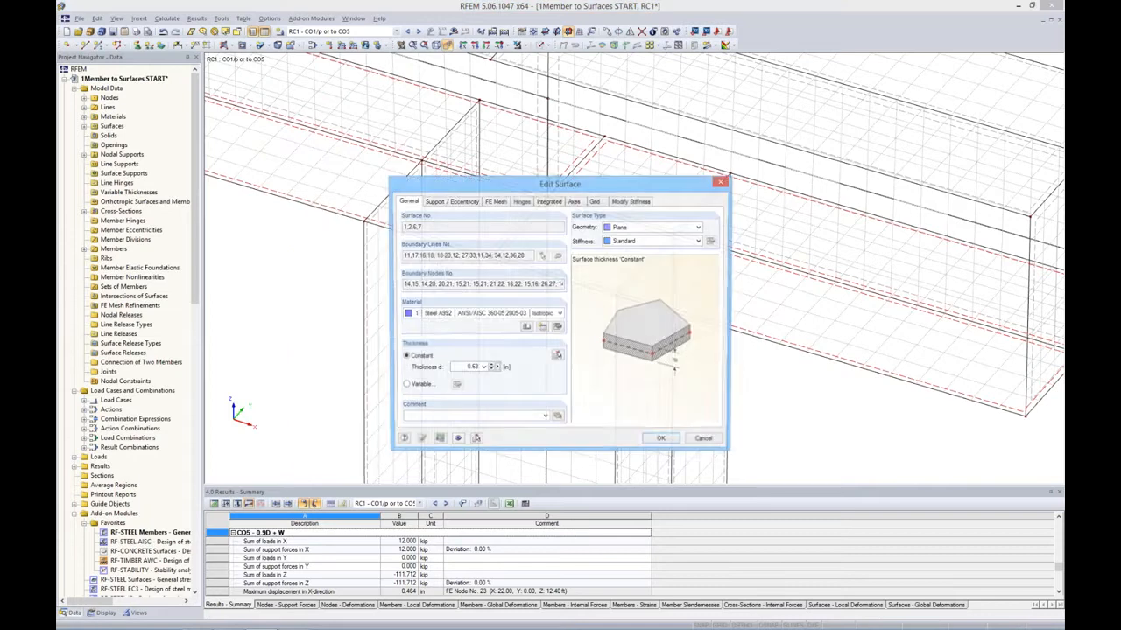
type("1")
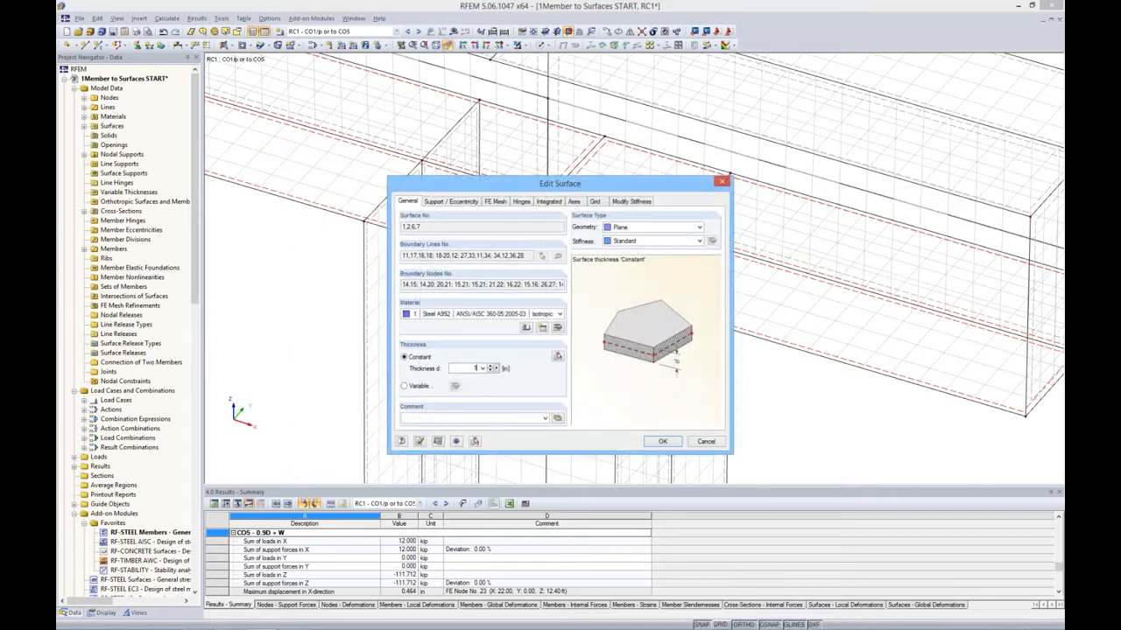
left_click(674, 444)
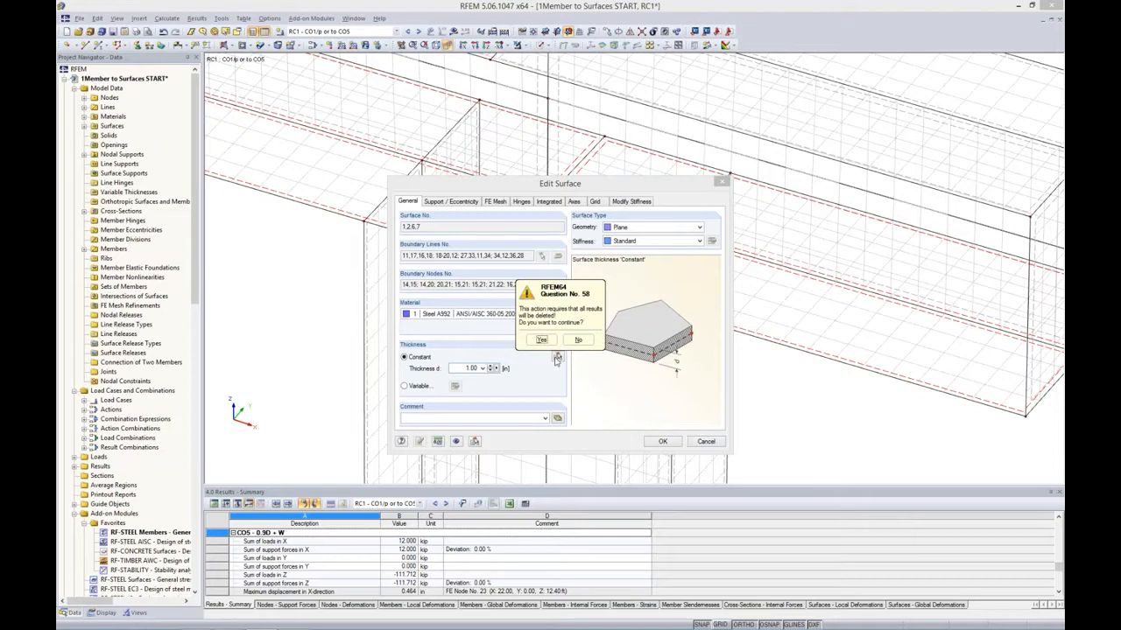
left_click(541, 340)
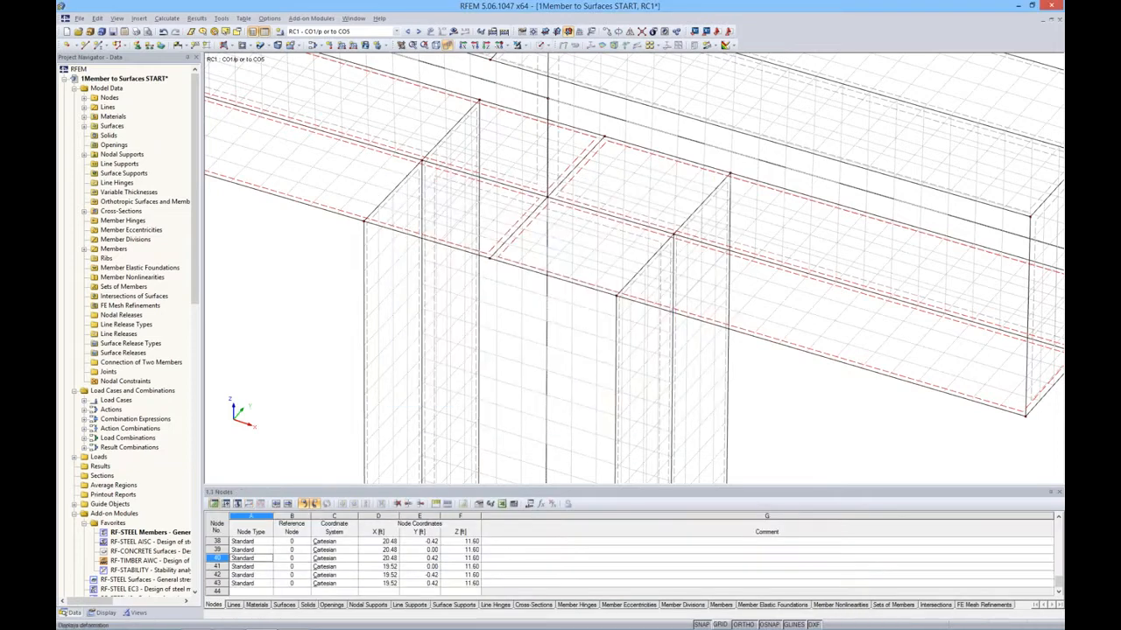
Step: Display the model as a transparent solid and show the joint from the side
left_click(550, 45)
left_click(562, 81)
middle_click_drag(836, 378, 903, 305, "ctrl")
scroll(917, 211, "down", 4)
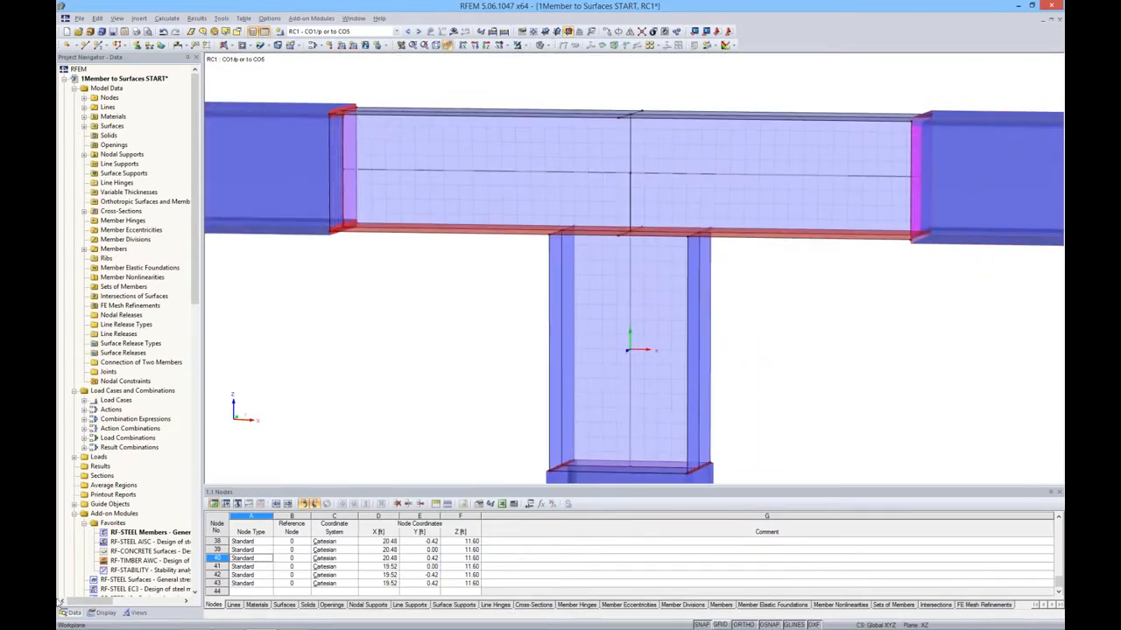
Step: Preview the surfaces rendered as filled including thickness, and return the surface rendering to Filled
left_click(99, 614)
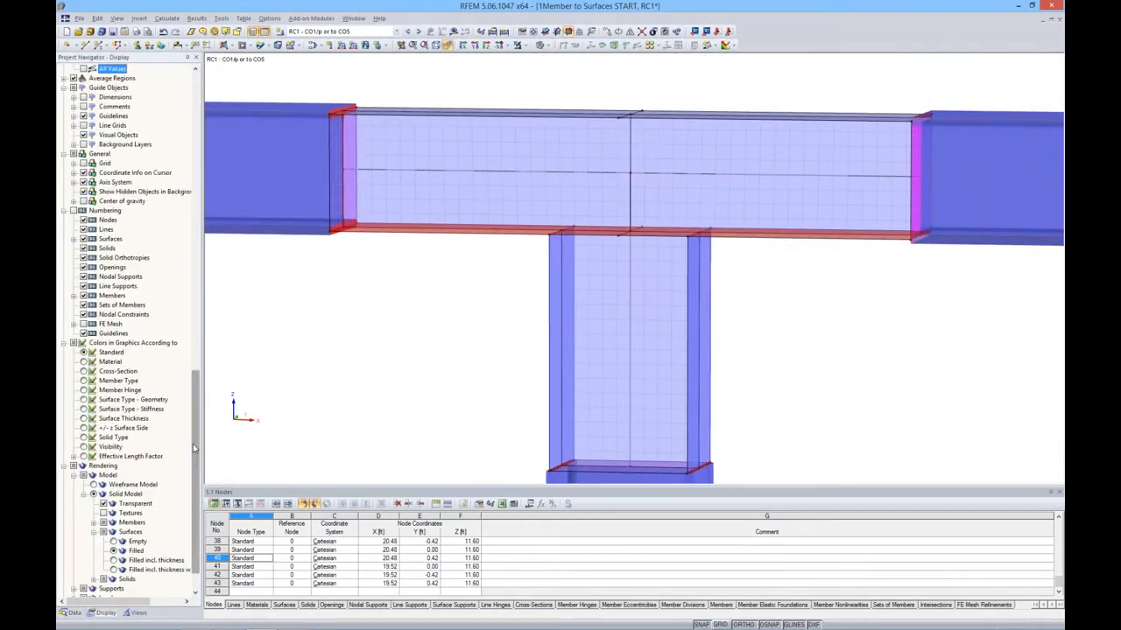
scroll(193, 448, "down", 2)
left_click(113, 523)
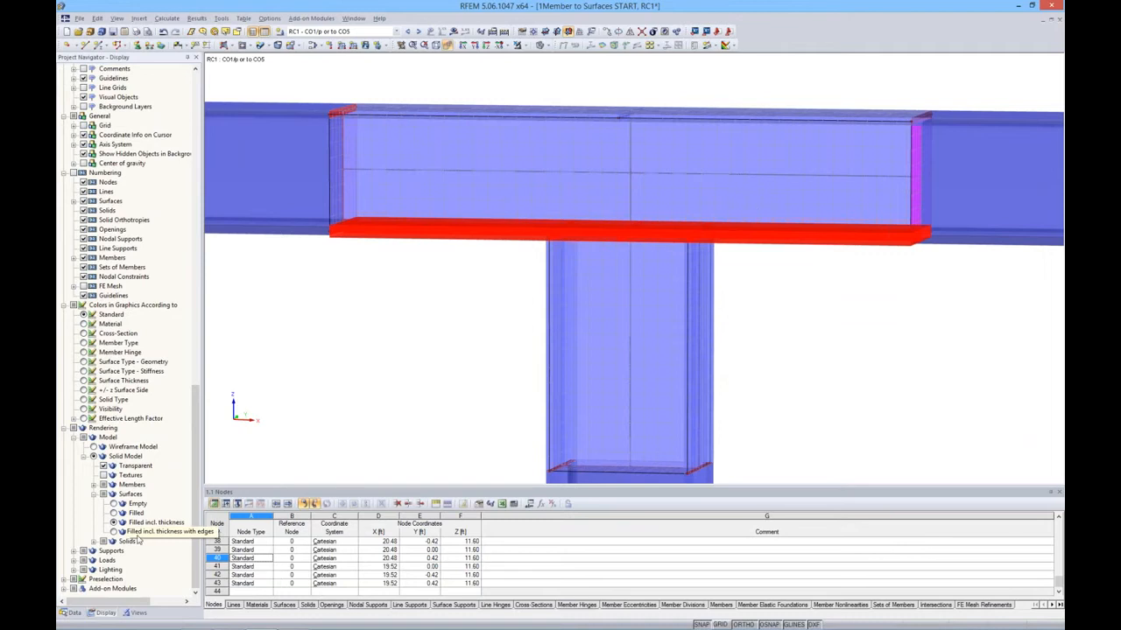
left_click(112, 514)
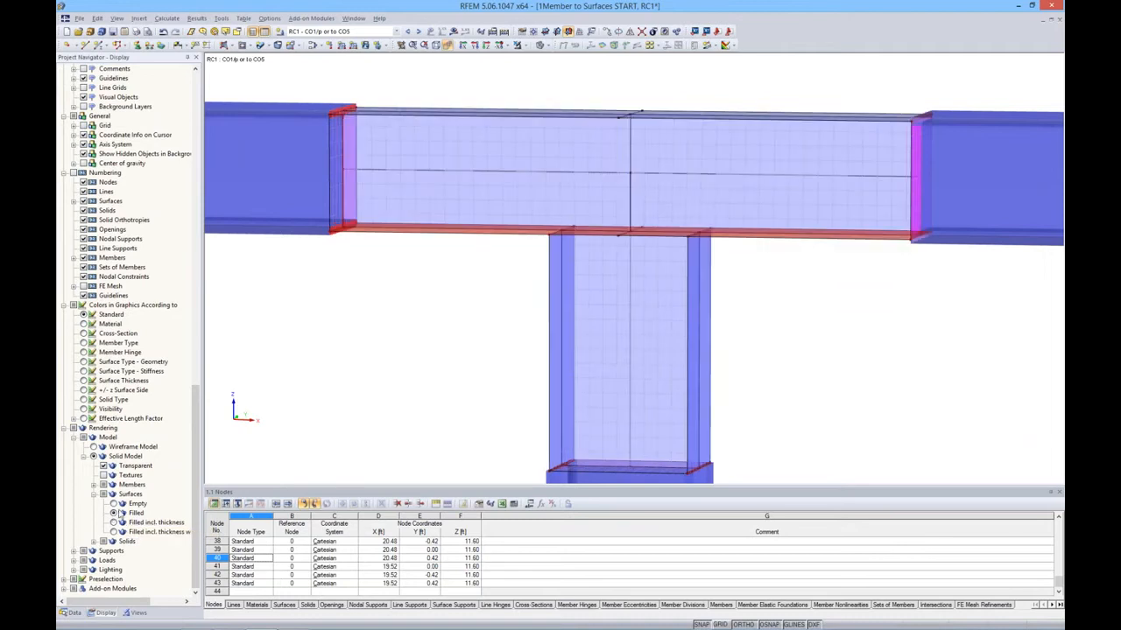
Step: Select the whole joint, open its surfaces 1-18 for editing, and start a new material for them
middle_click_drag(898, 302, 964, 319, "ctrl")
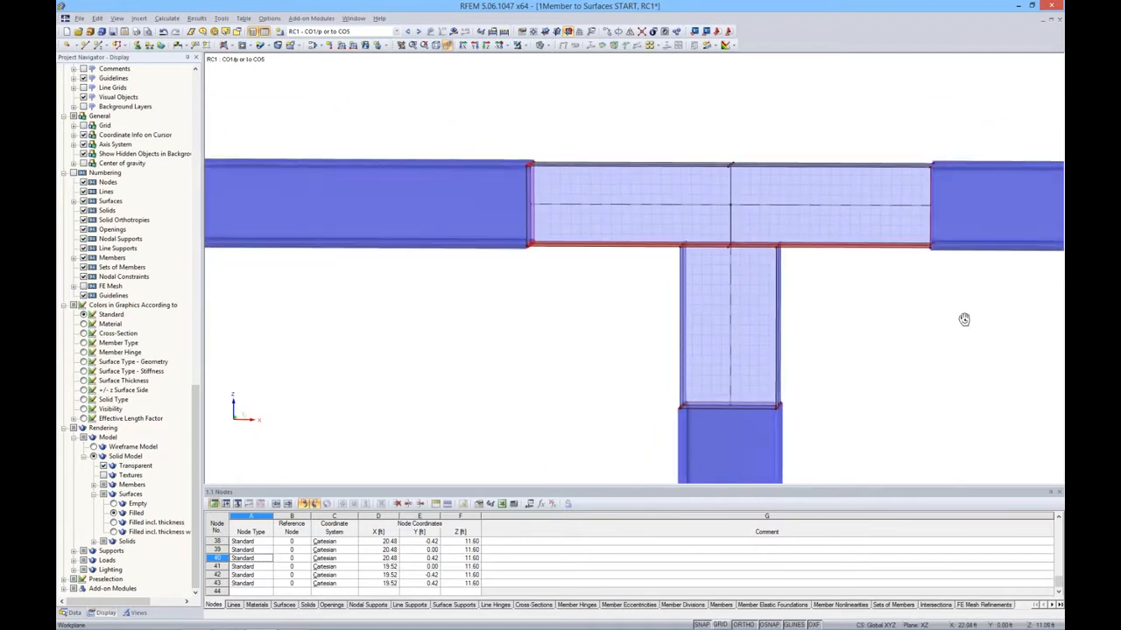
middle_click_drag(854, 293, 788, 263)
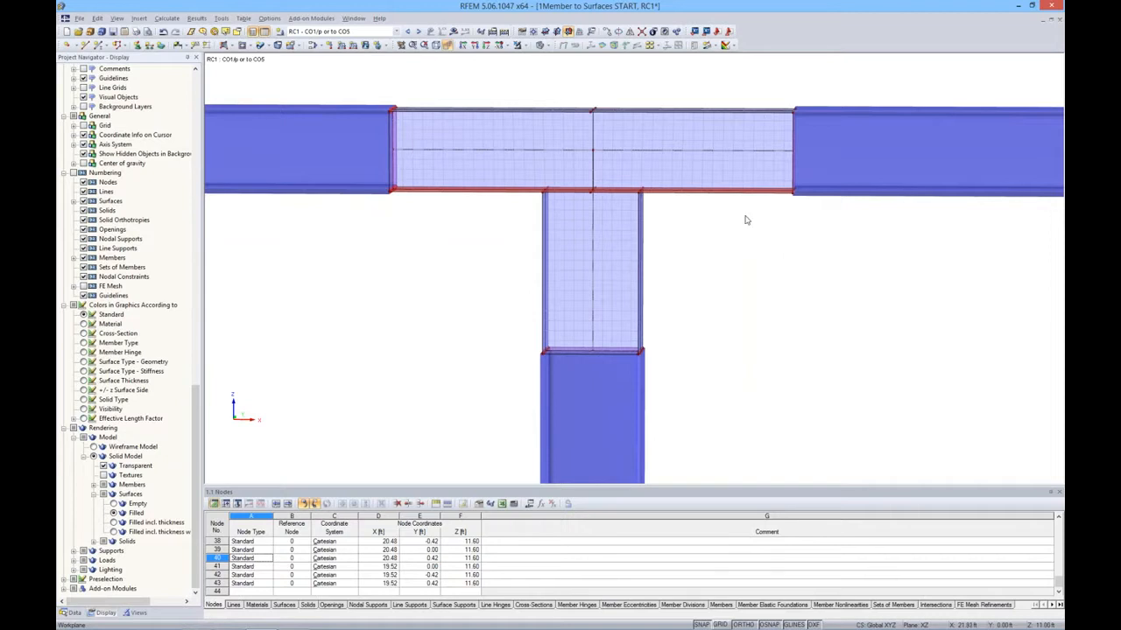
left_click_drag(336, 68, 841, 380)
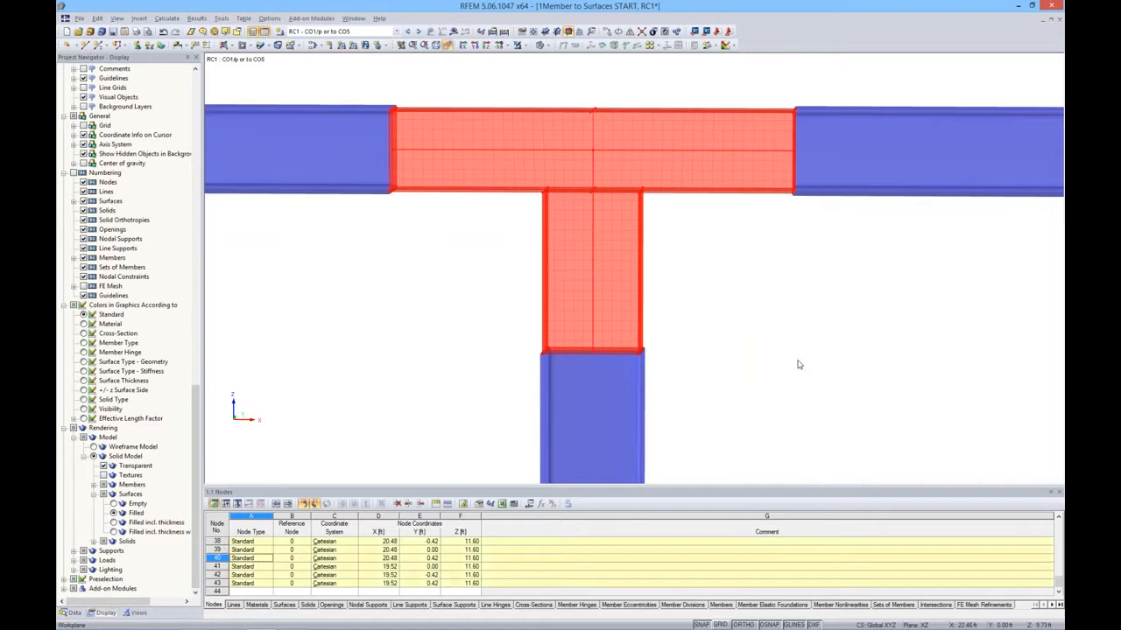
right_click(618, 146)
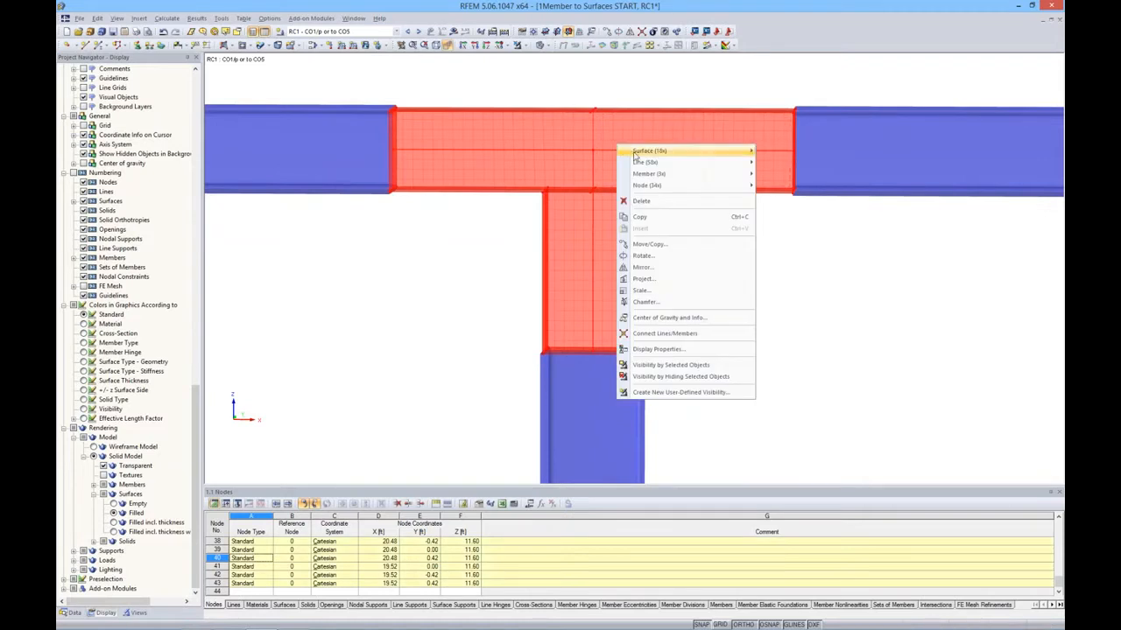
mouse_move(648, 152)
left_click(776, 155)
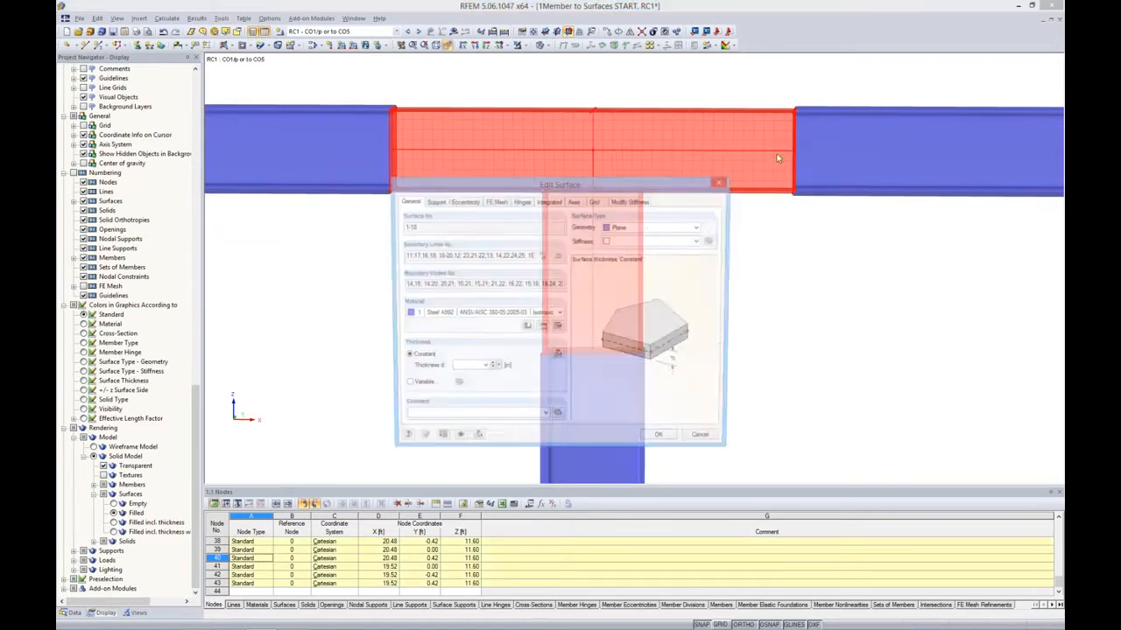
left_click(542, 329)
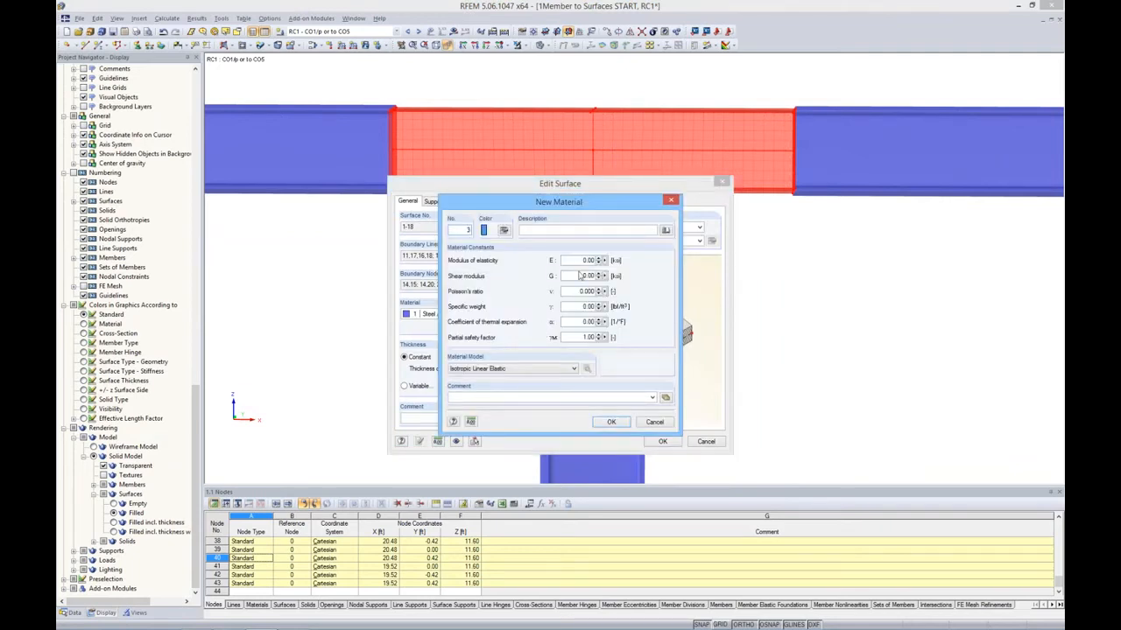
Step: Filter the material library by Metal, Steel, ASTM and the USA favorites group, and choose Steel A992 for the new material
left_click(665, 231)
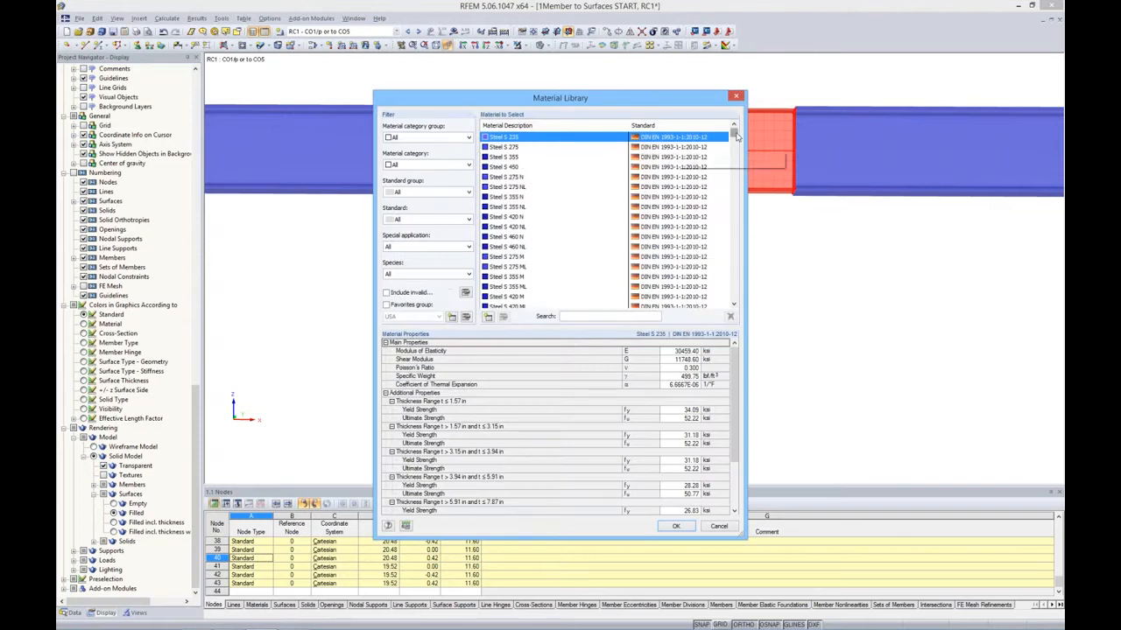
left_click_drag(737, 135, 734, 289)
left_click(420, 140)
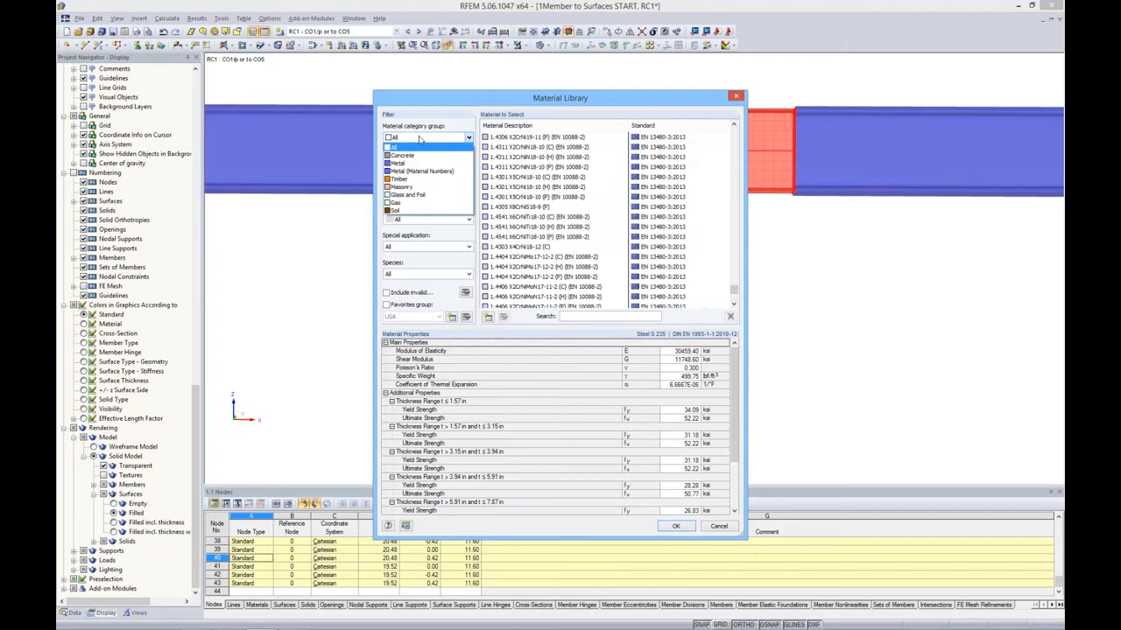
left_click(411, 163)
left_click(413, 165)
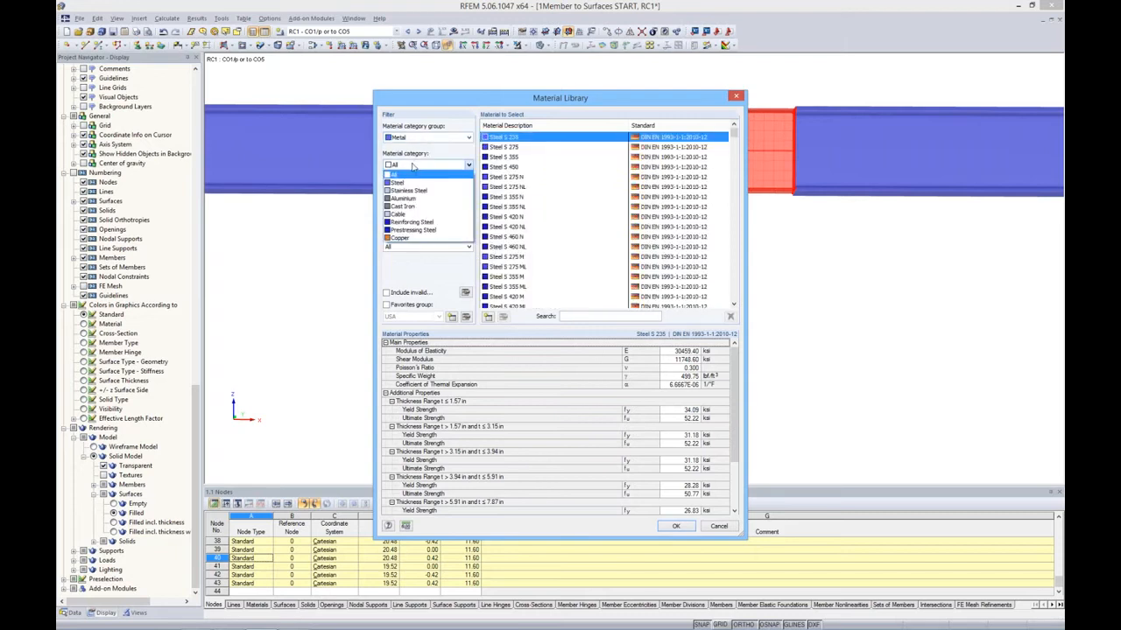
left_click(410, 182)
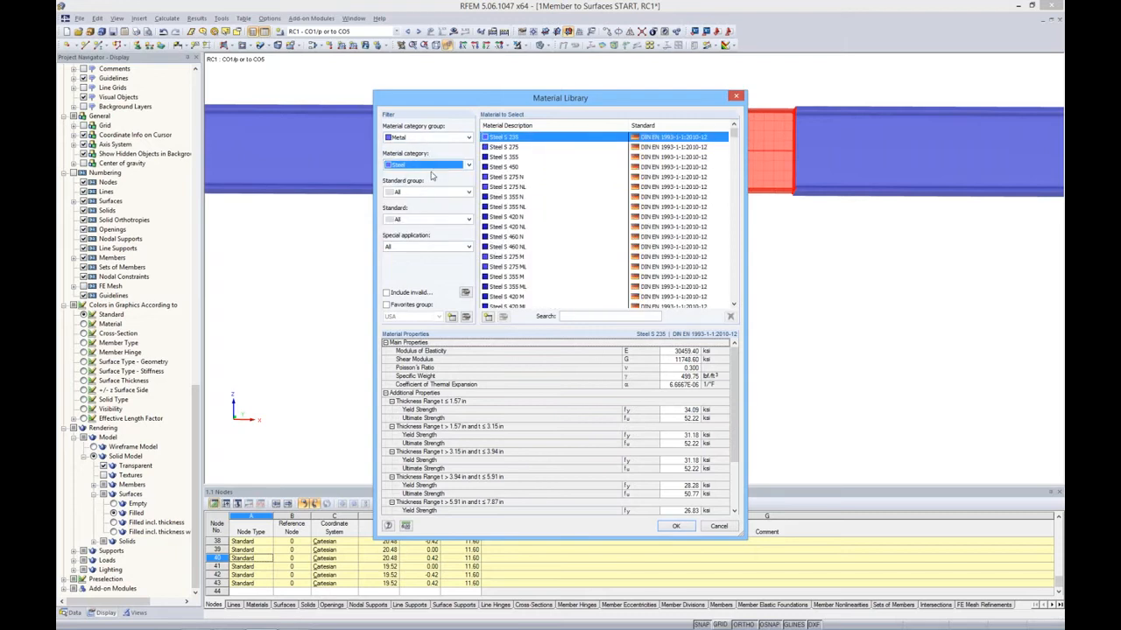
left_click(426, 192)
left_click(411, 223)
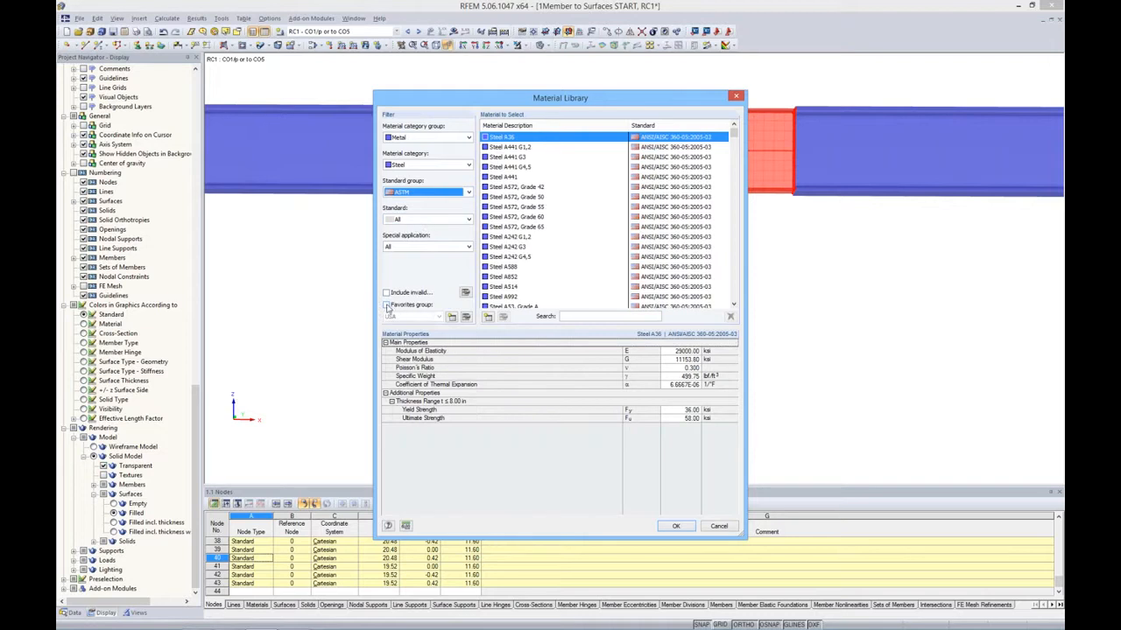
left_click(387, 305)
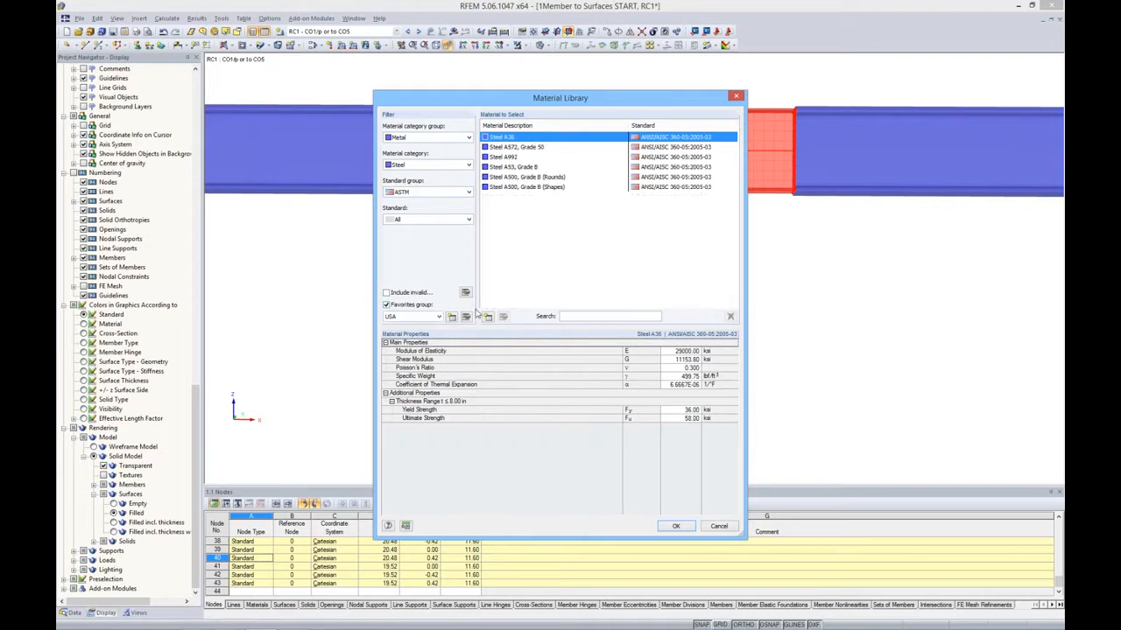
left_click(507, 157)
left_click(674, 527)
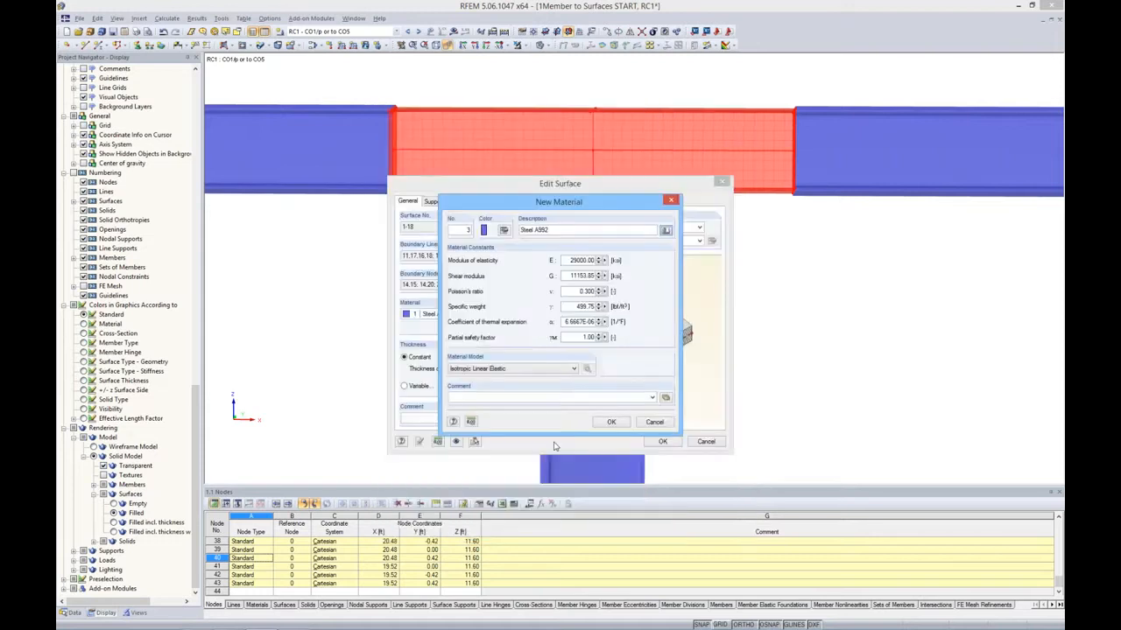
Step: Give the new material the Isotropic Plastic 2D/3D model with the Basic, von Mises definition and assign it to the joint surfaces
left_click(503, 371)
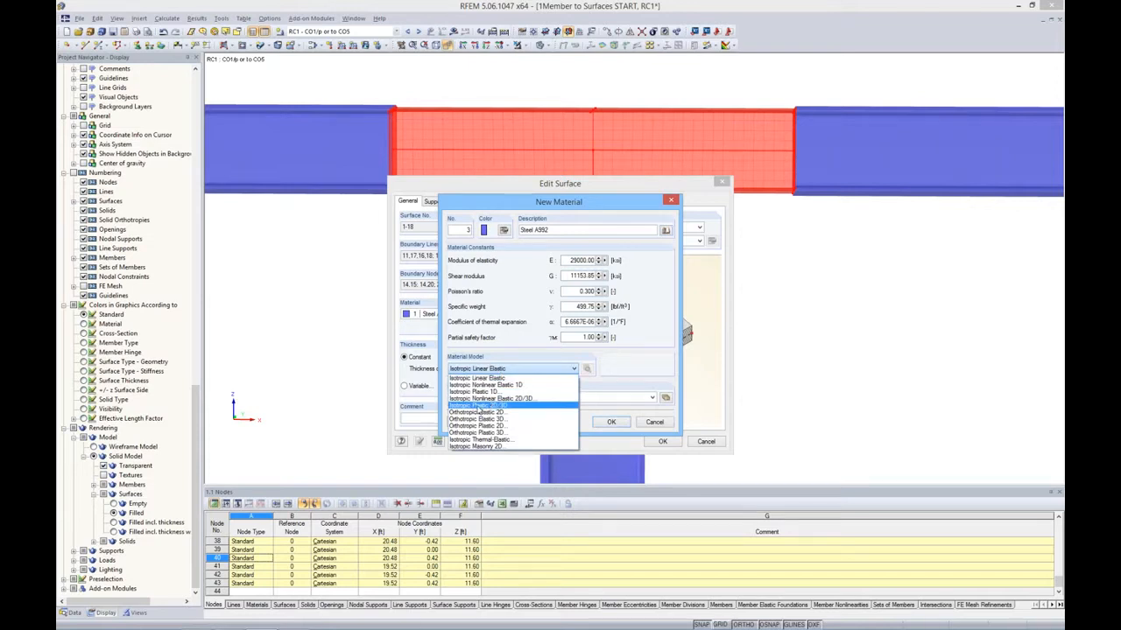
left_click(480, 407)
left_click(603, 426)
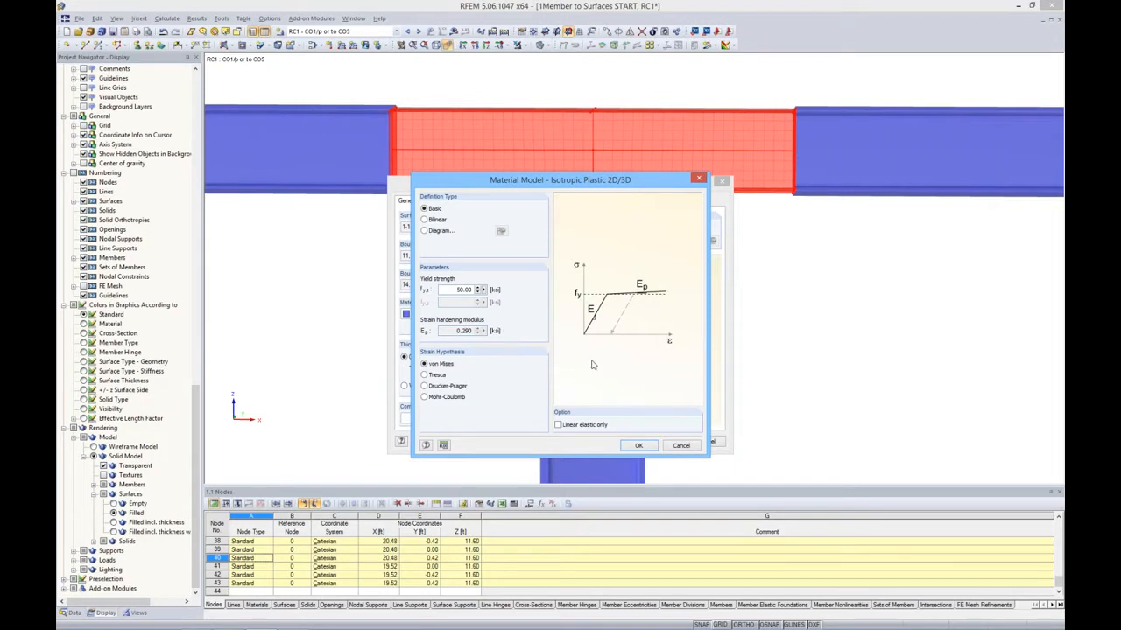
left_click(638, 446)
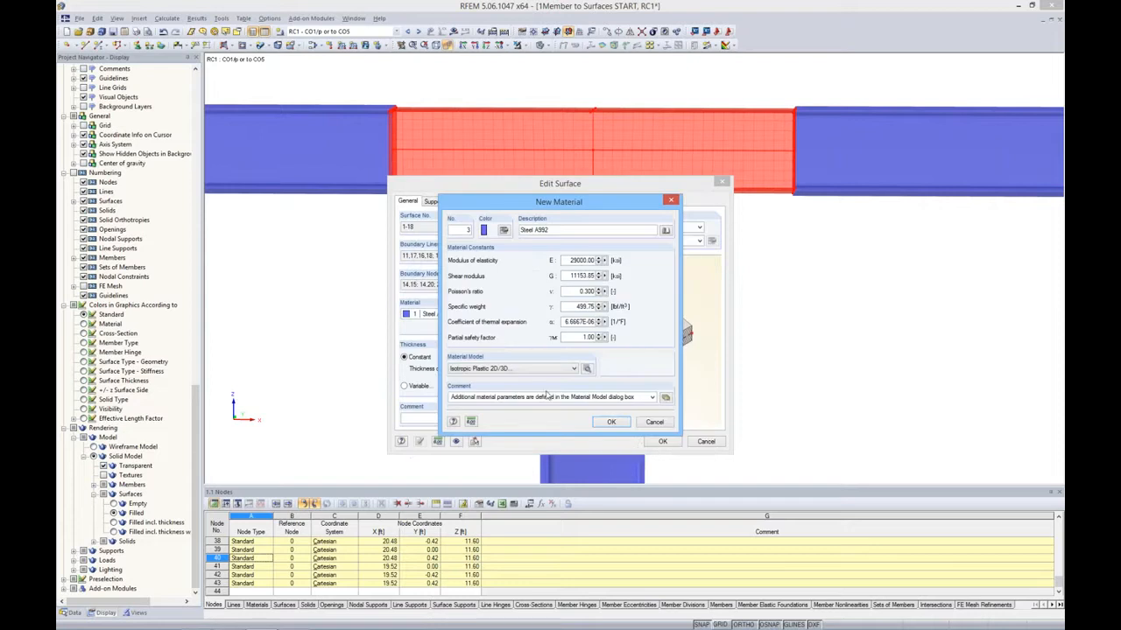
left_click(611, 422)
left_click(658, 442)
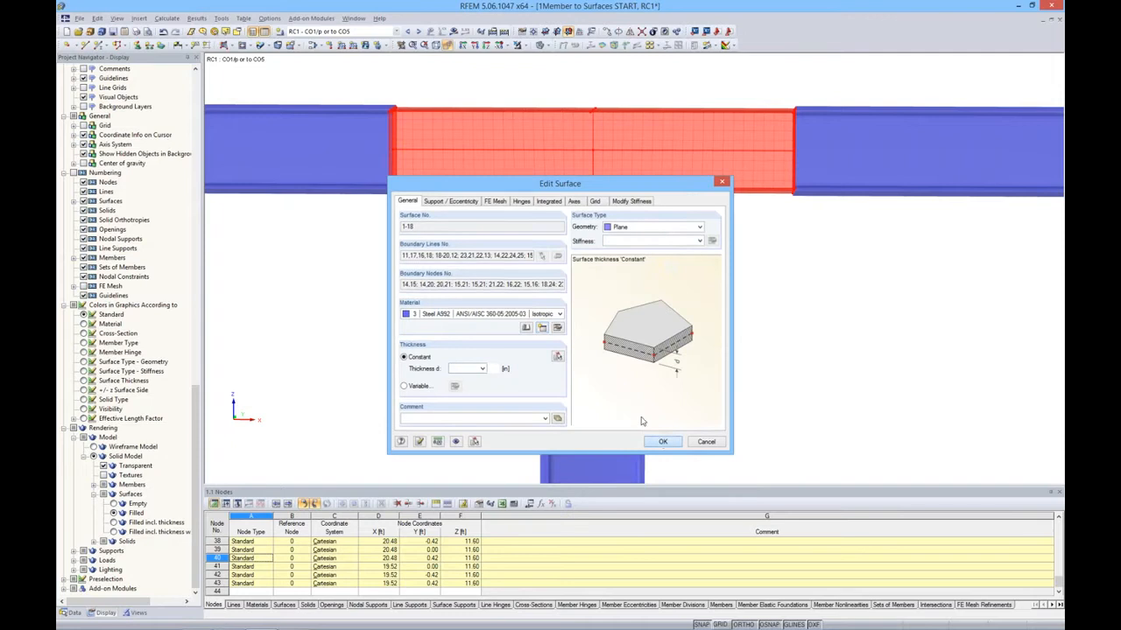
left_click(766, 309)
Step: Show the whole frame and open the materials table to compare the material models in use
middle_click_drag(764, 309, 711, 296, "ctrl")
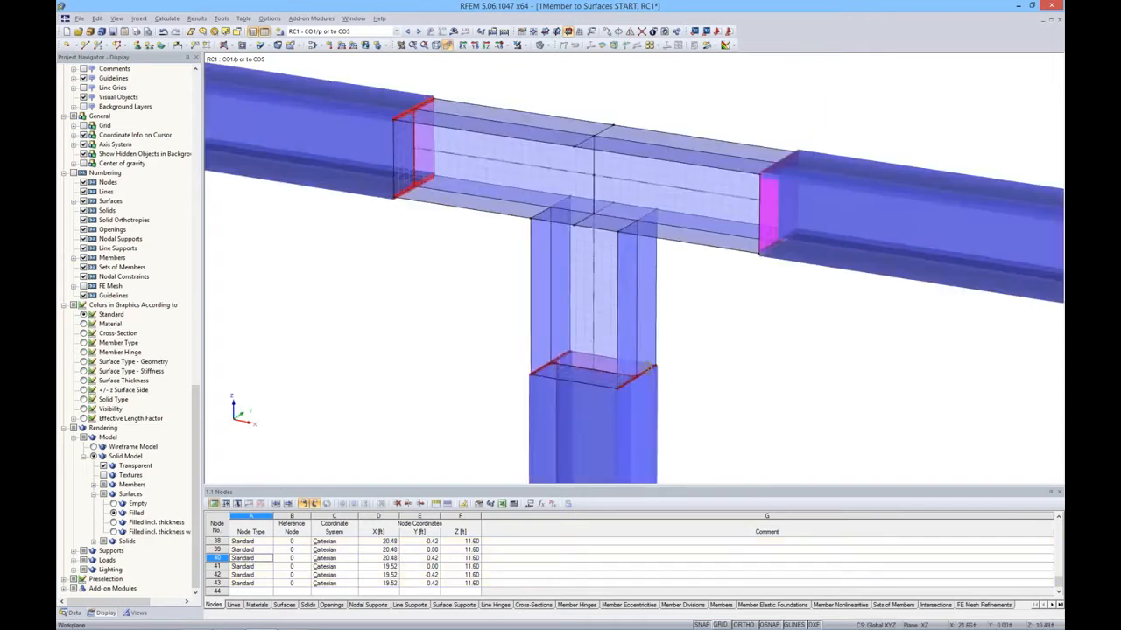
scroll(708, 295, "down", 5)
scroll(701, 300, "down", 5)
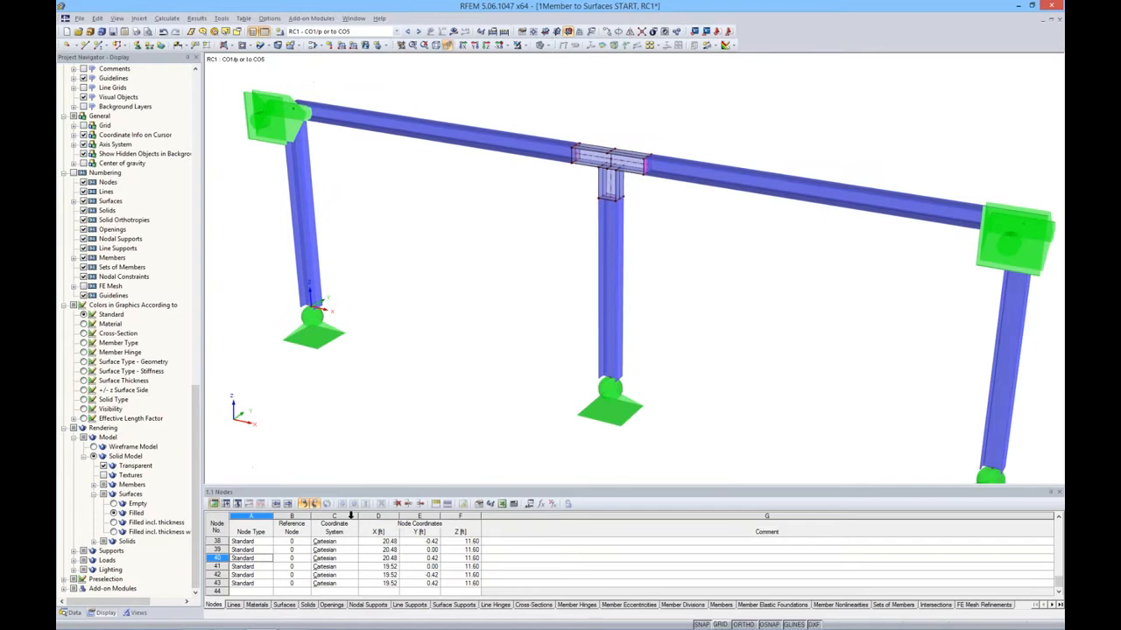
left_click(256, 605)
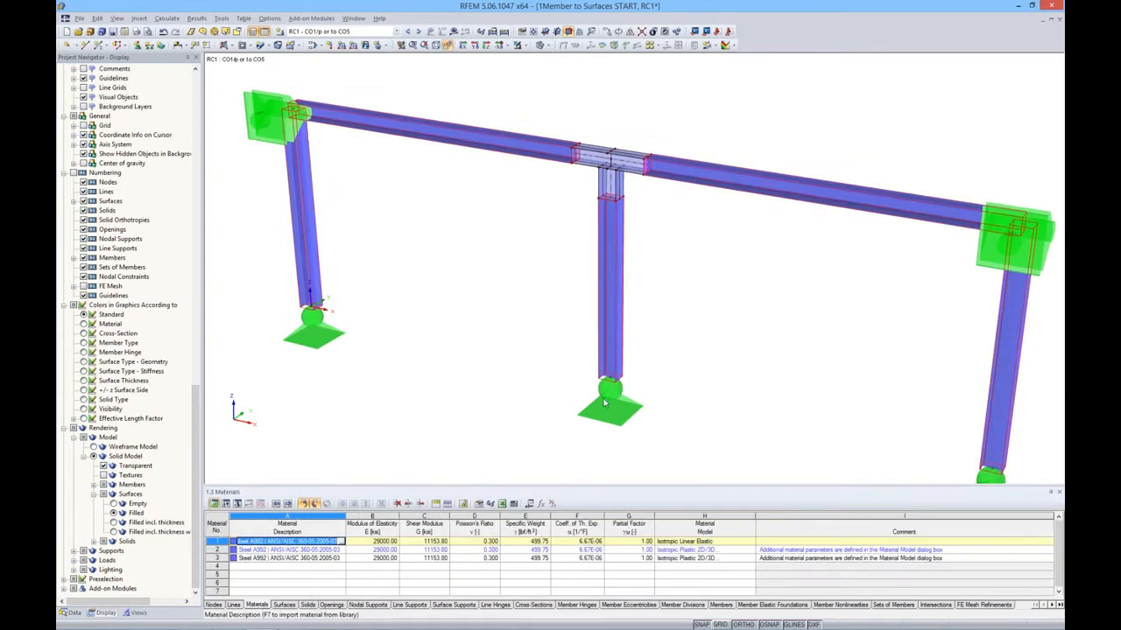
Step: Highlight in the model which parts use material 3 and which use material 1, then clear the highlighting
left_click(289, 559)
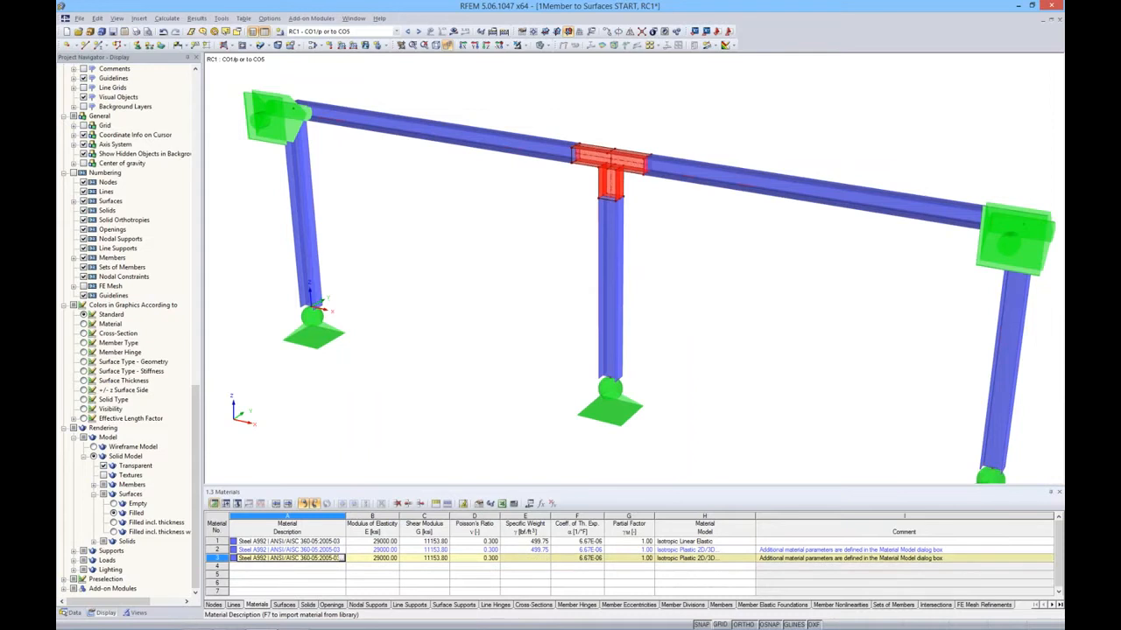
left_click(269, 542)
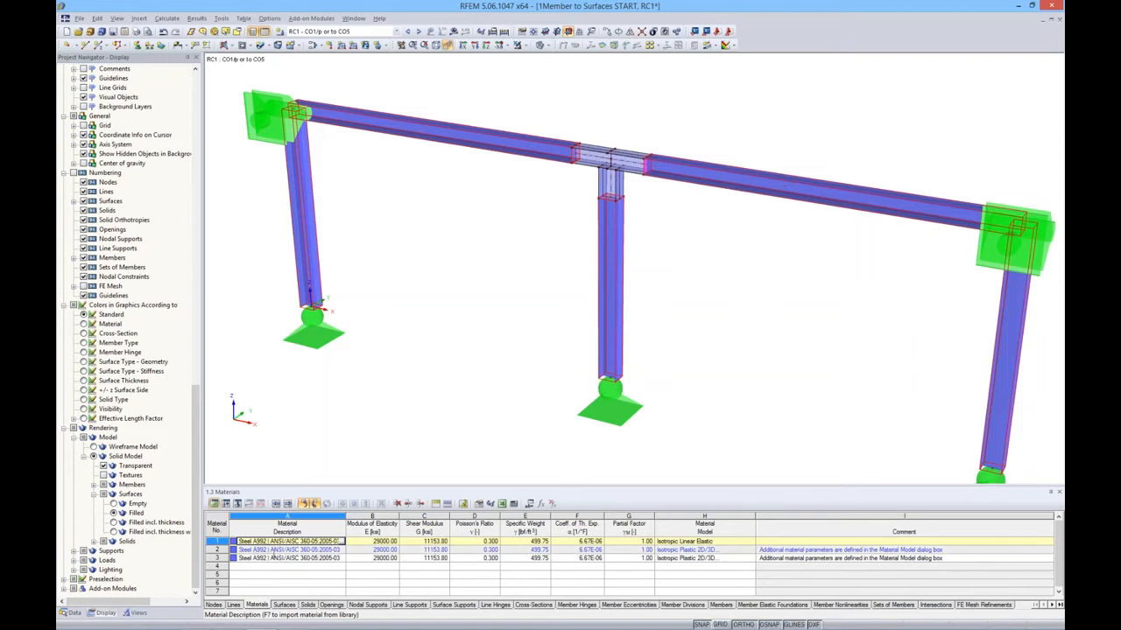
left_click(290, 558)
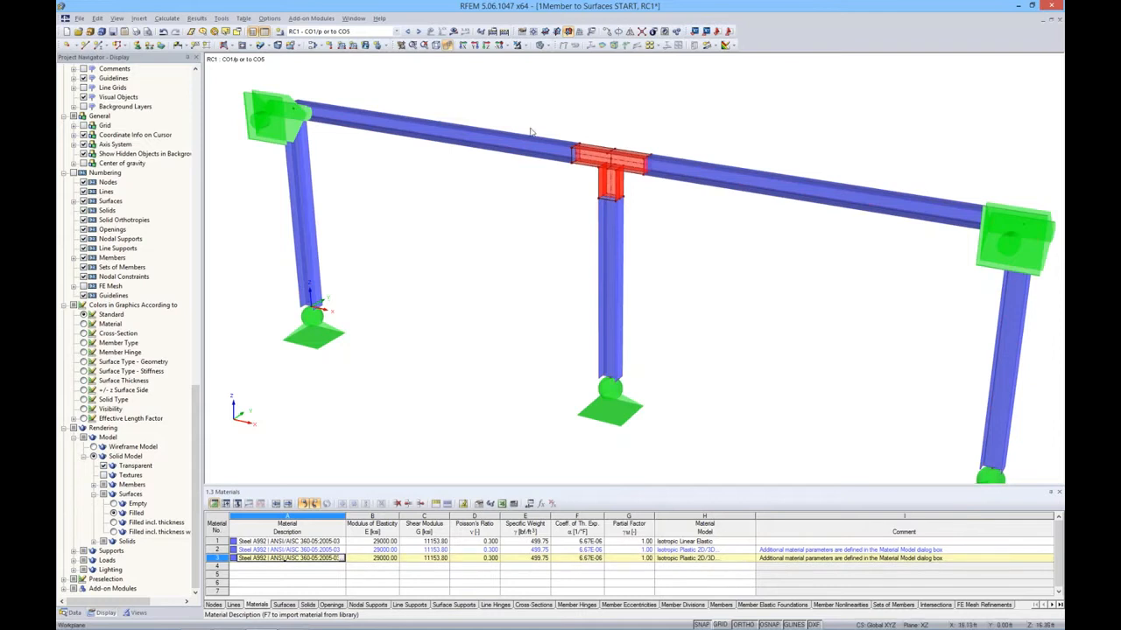
left_click(685, 237)
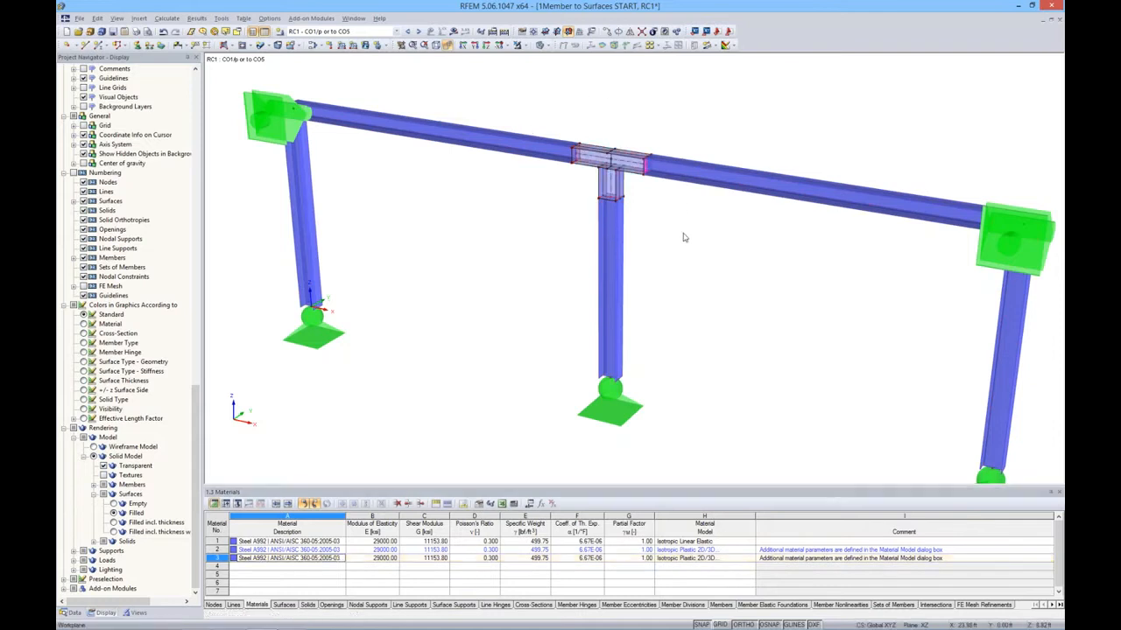
middle_click_drag(684, 228, 616, 211)
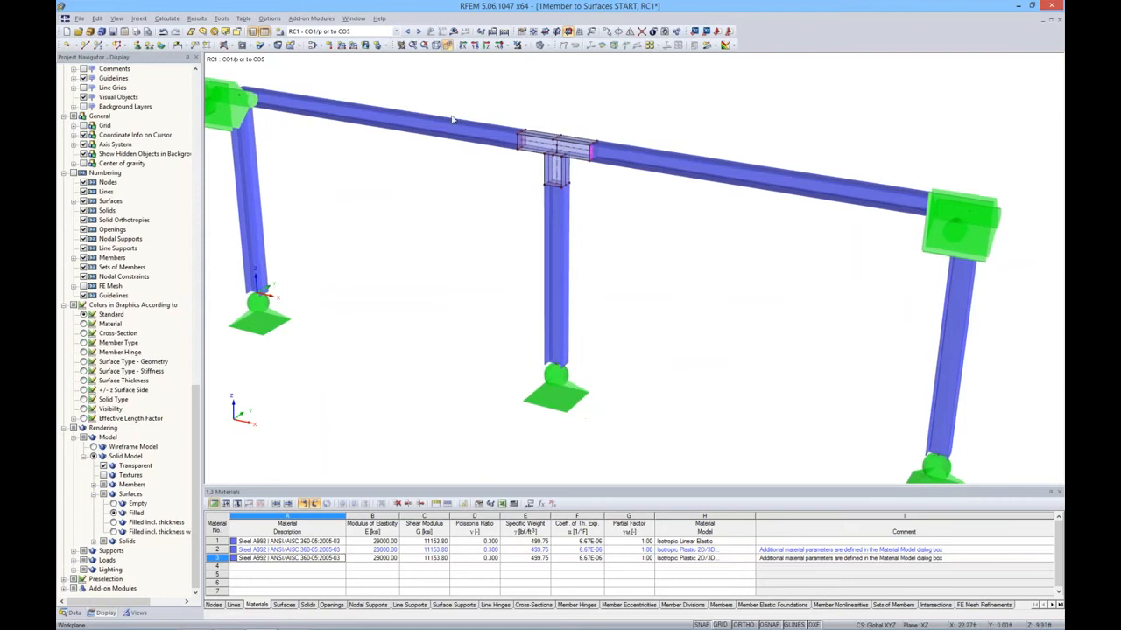
Step: Calculate result combination RC1 with the plastic joint material and display its results
left_click(398, 33)
left_click(353, 94)
left_click(454, 31)
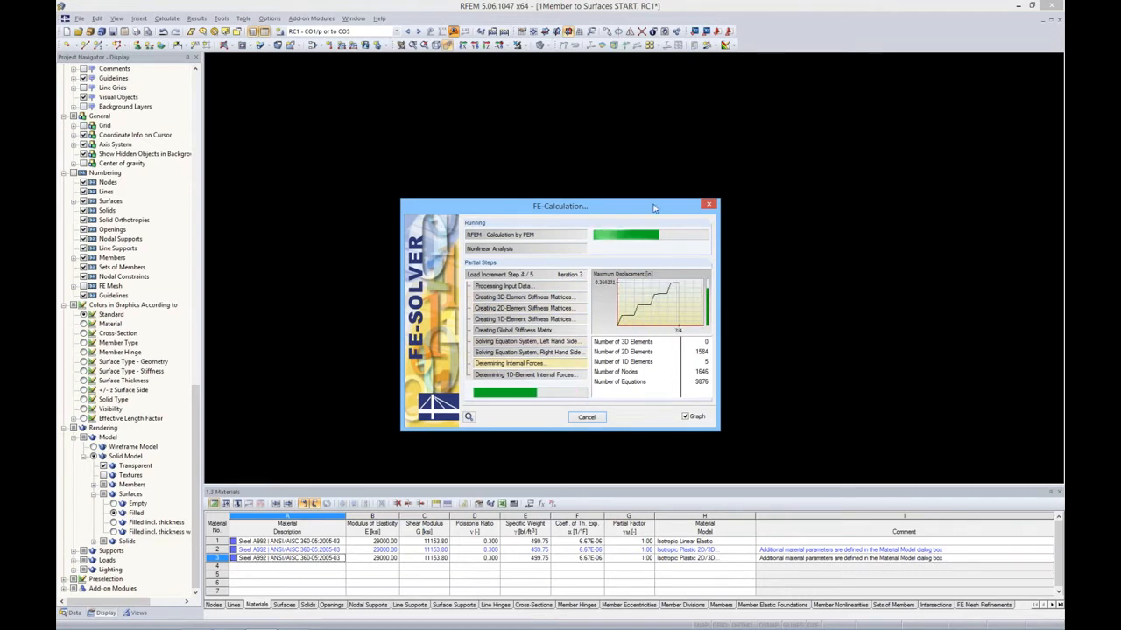
left_click_drag(655, 208, 633, 200)
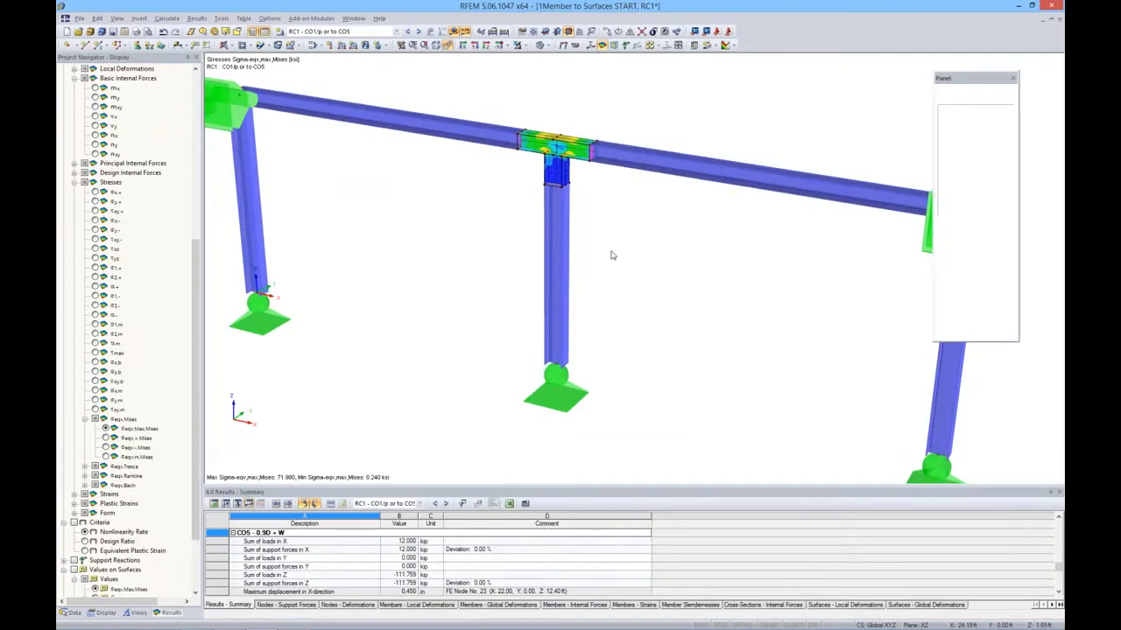
Step: Examine the maximum von Mises stresses on the joint's web and at the flange corners above the column
middle_click_drag(615, 253, 623, 301)
scroll(562, 196, "up", 1)
scroll(563, 195, "up", 5)
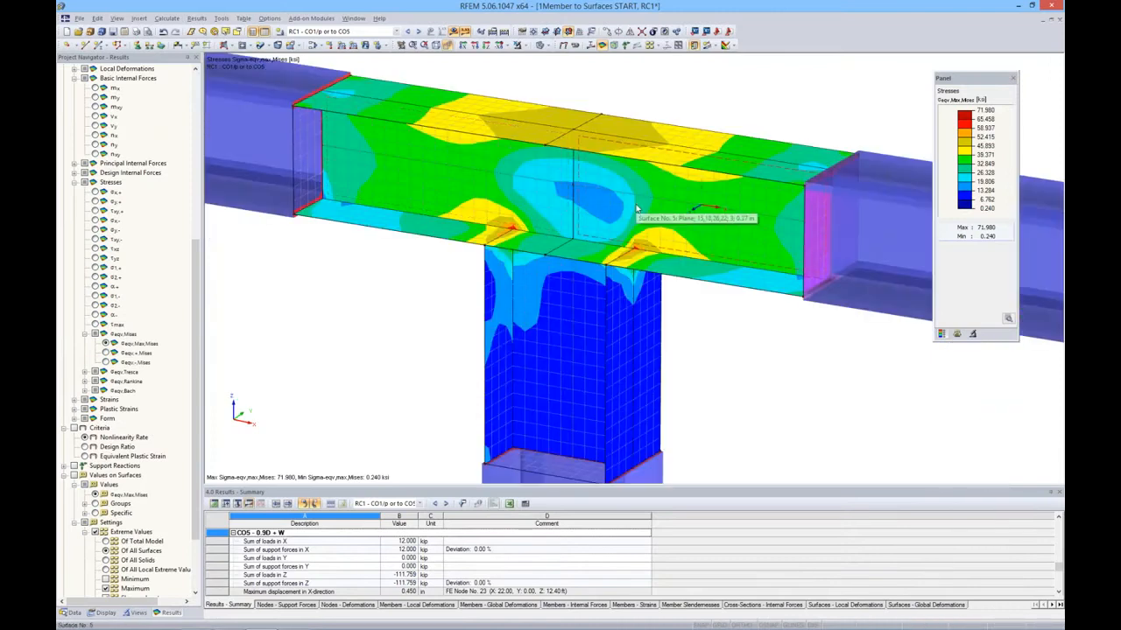
scroll(620, 210, "up", 2)
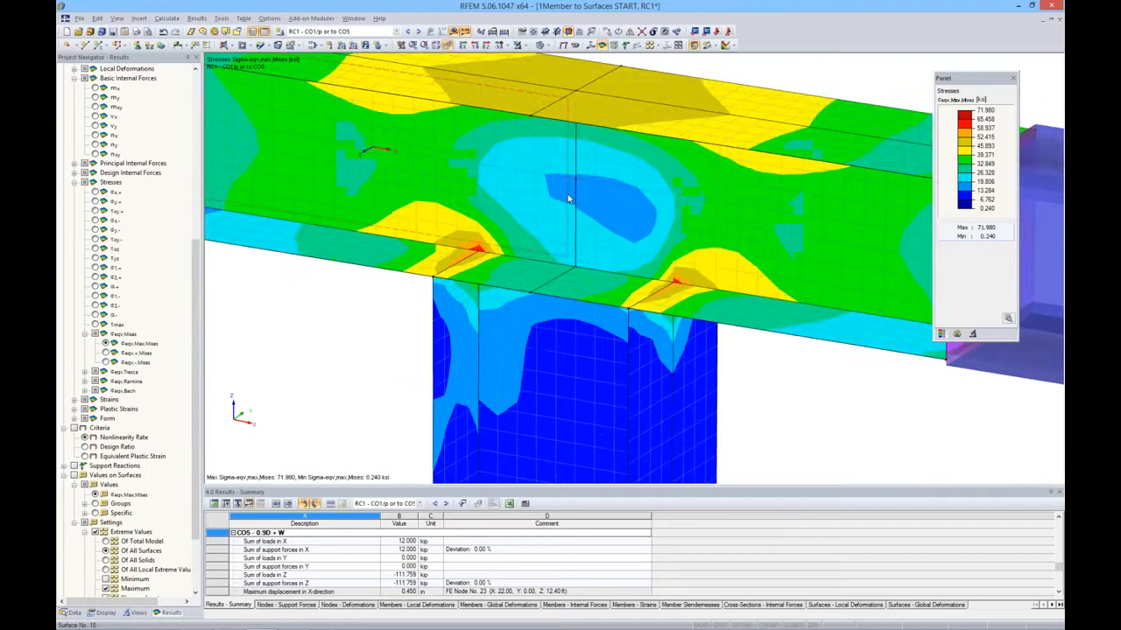
scroll(567, 198, "up", 2)
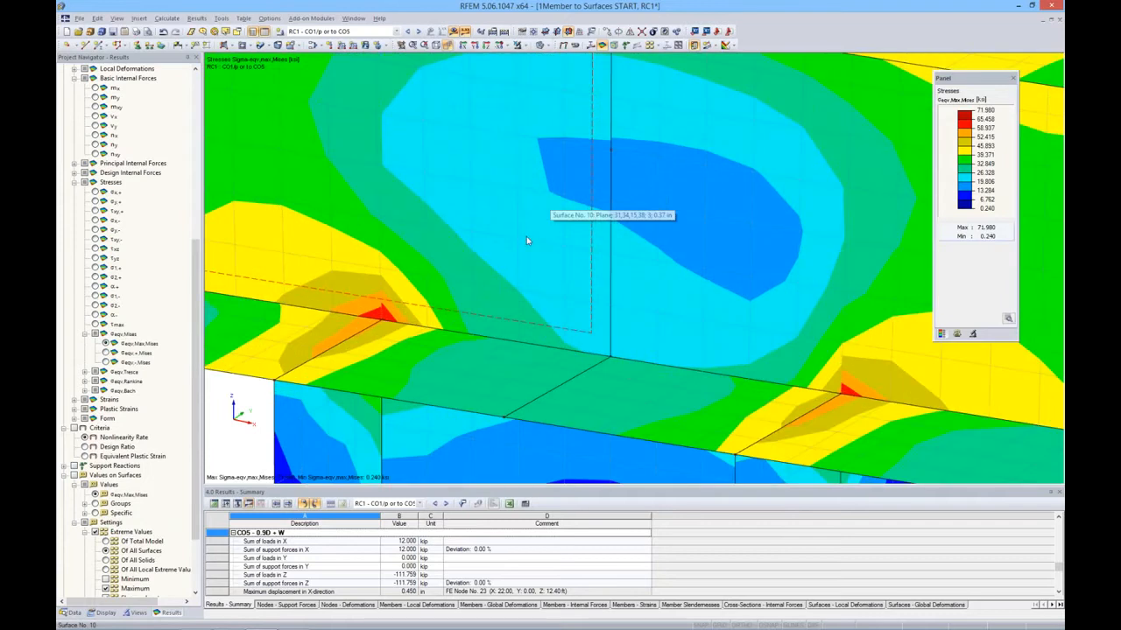
scroll(525, 239, "down", 3)
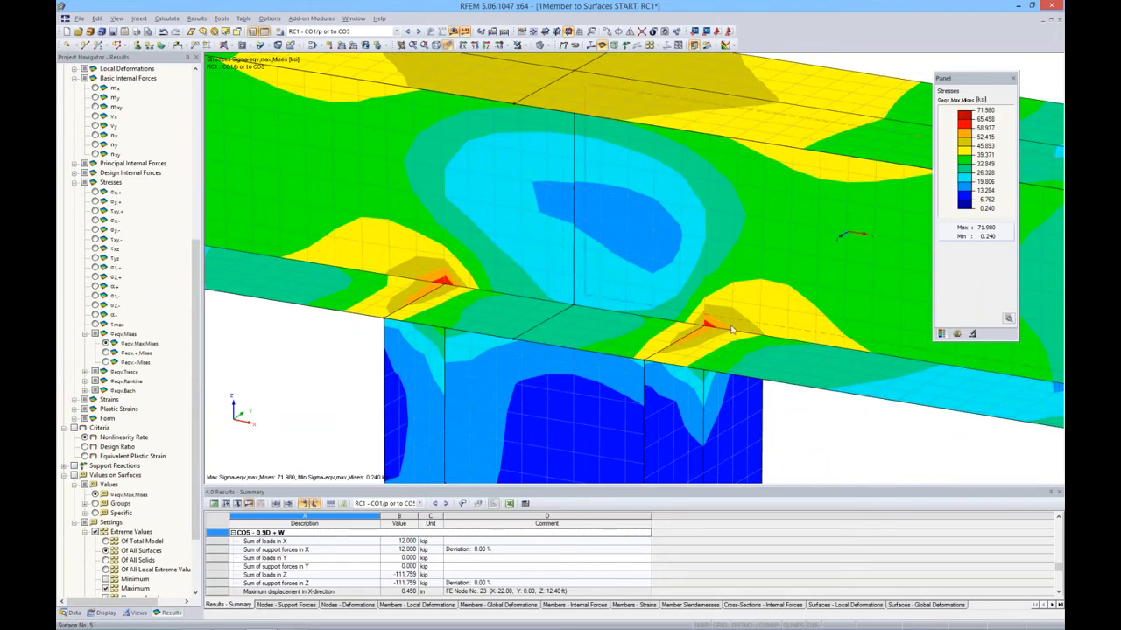
Step: Set the surface results distribution to Constant on Elements and inspect the joint's stresses element by element
left_click(106, 613)
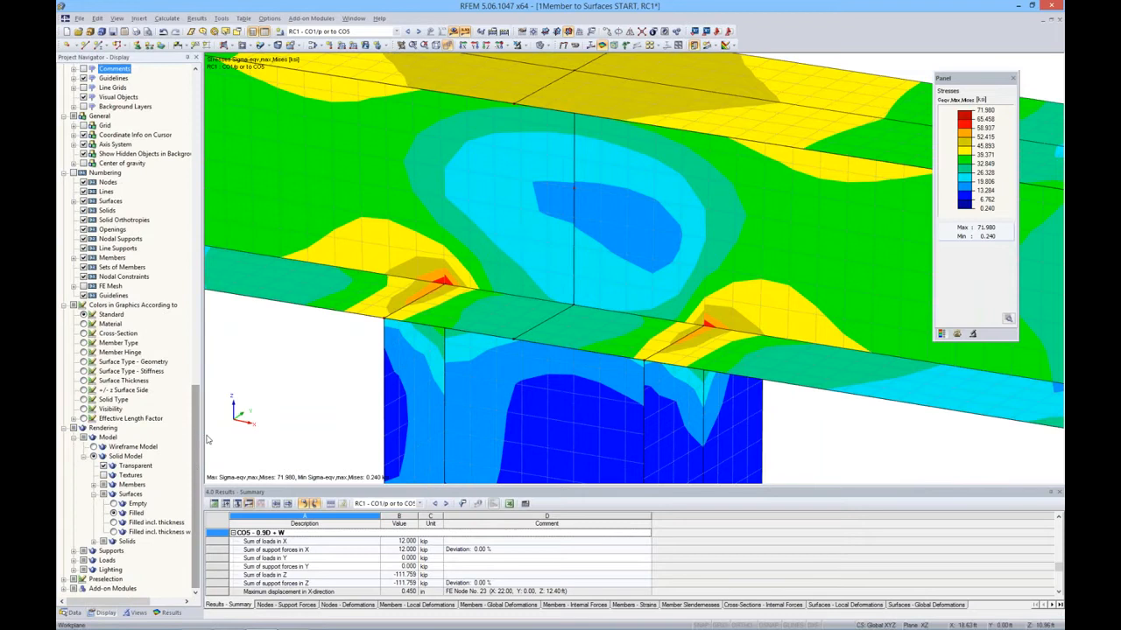
left_click_drag(195, 508, 196, 322)
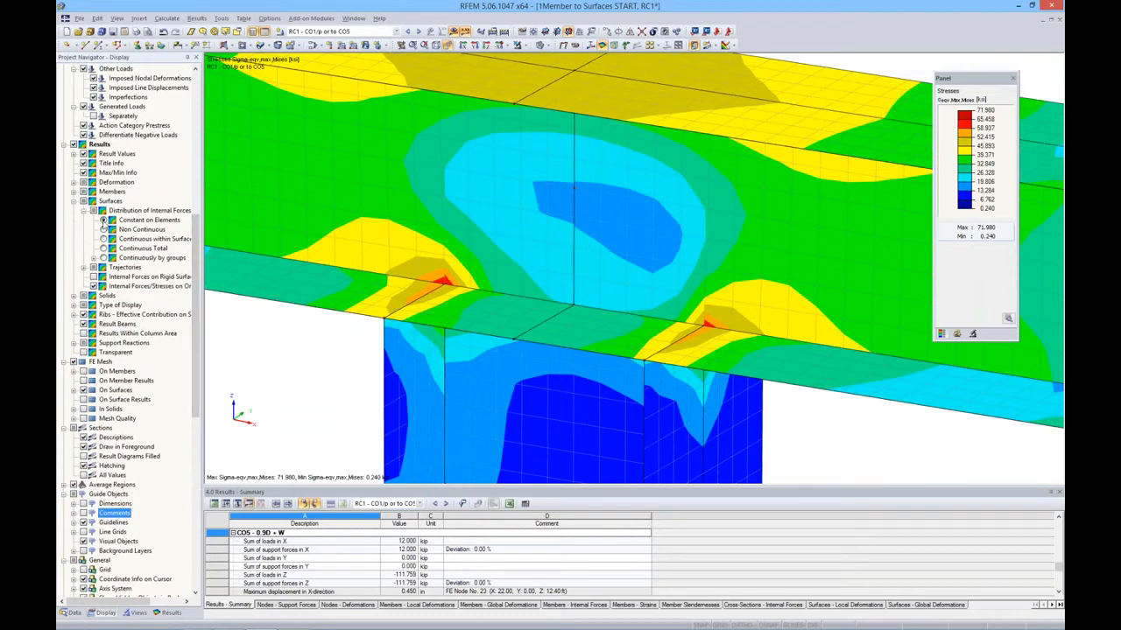
left_click(103, 220)
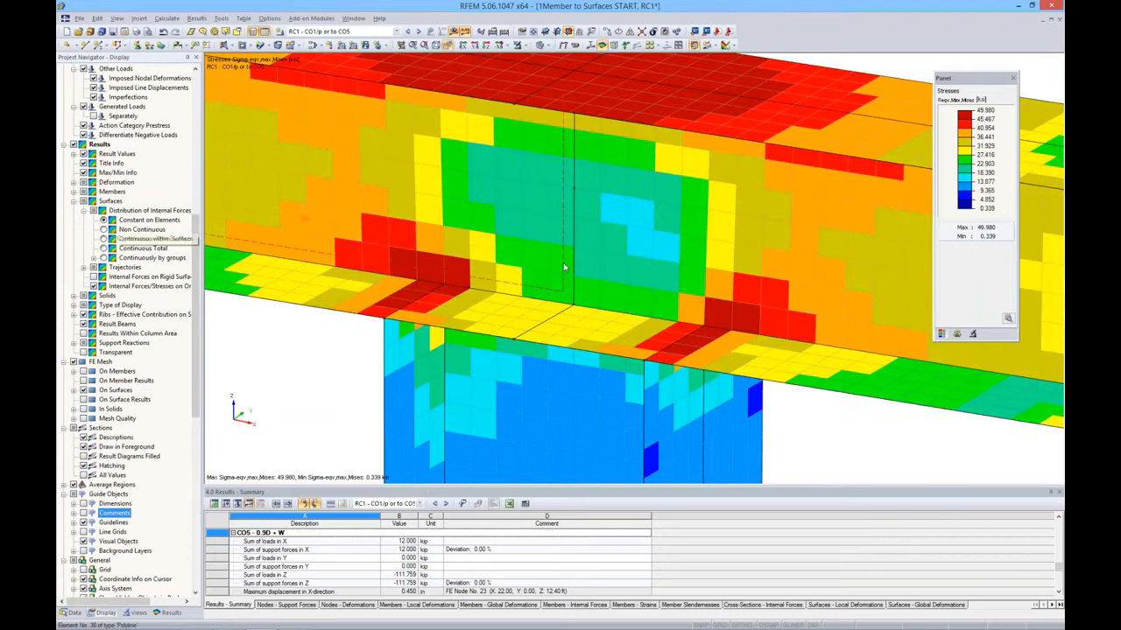
scroll(663, 340, "up", 3)
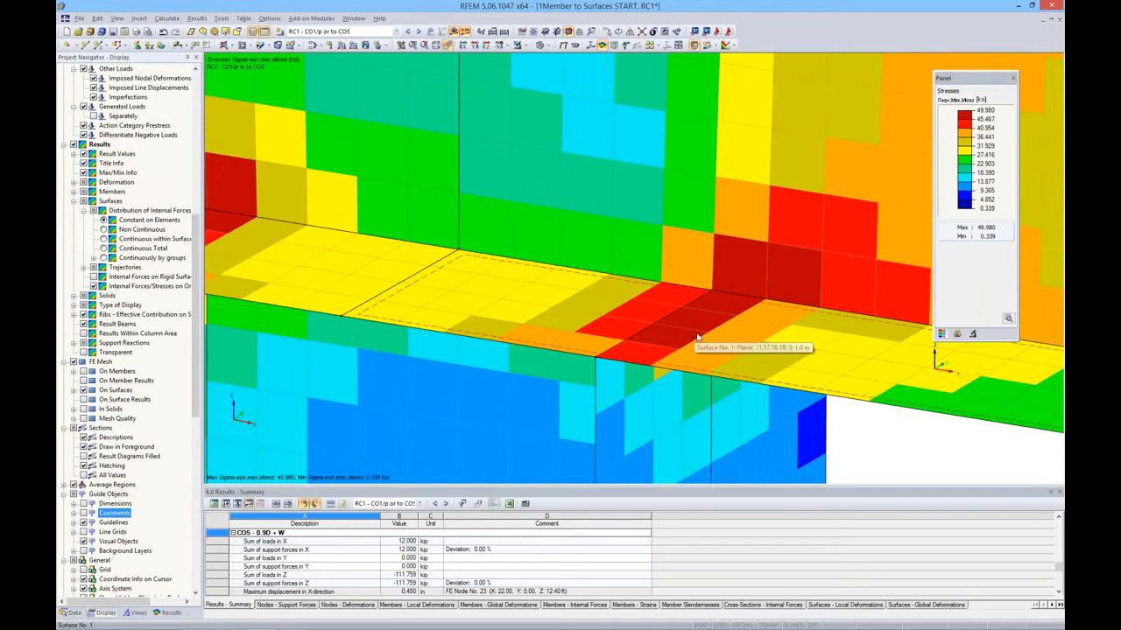
scroll(673, 333, "down", 5)
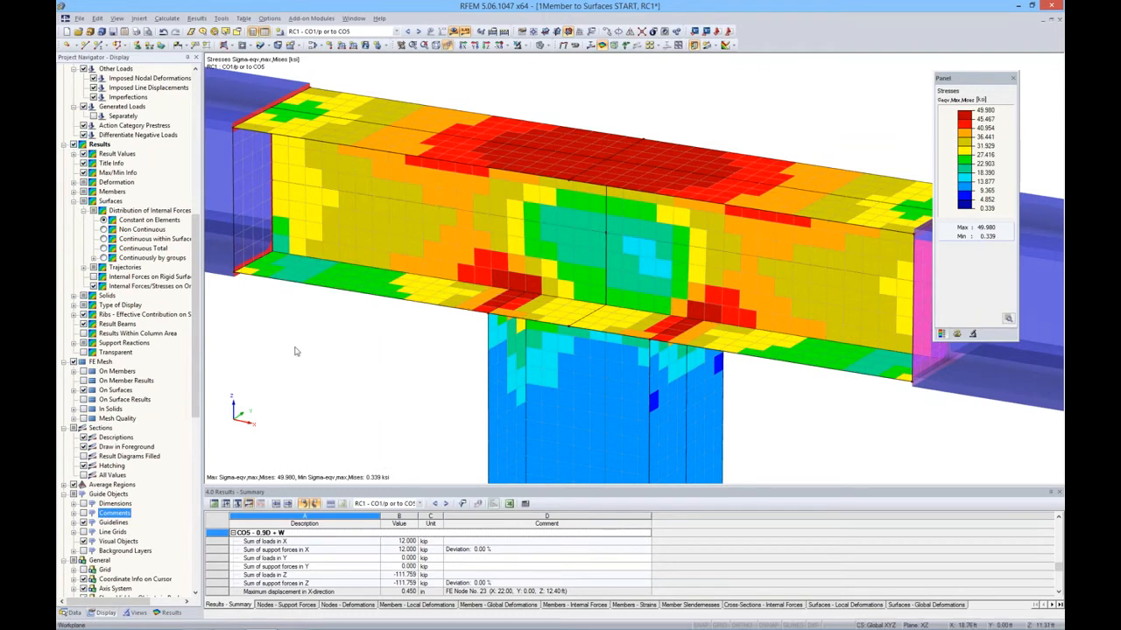
Step: Display the Nonlinearity Rate criterion on the joint surfaces and bring the whole frame back into view
left_click(170, 613)
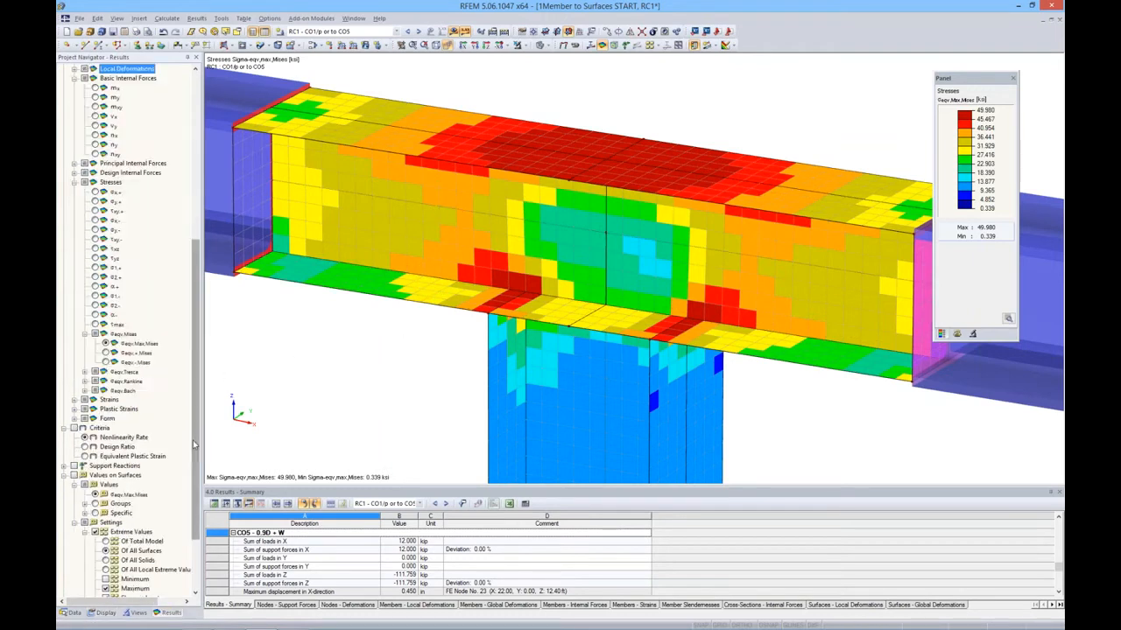
left_click_drag(195, 445, 157, 589)
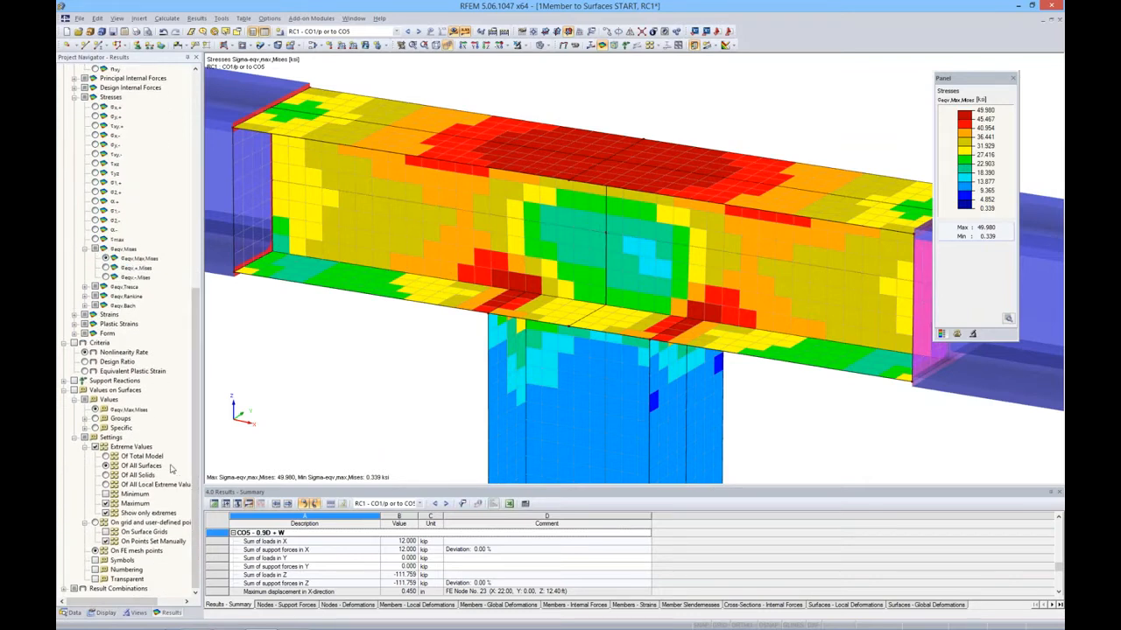
left_click(75, 342)
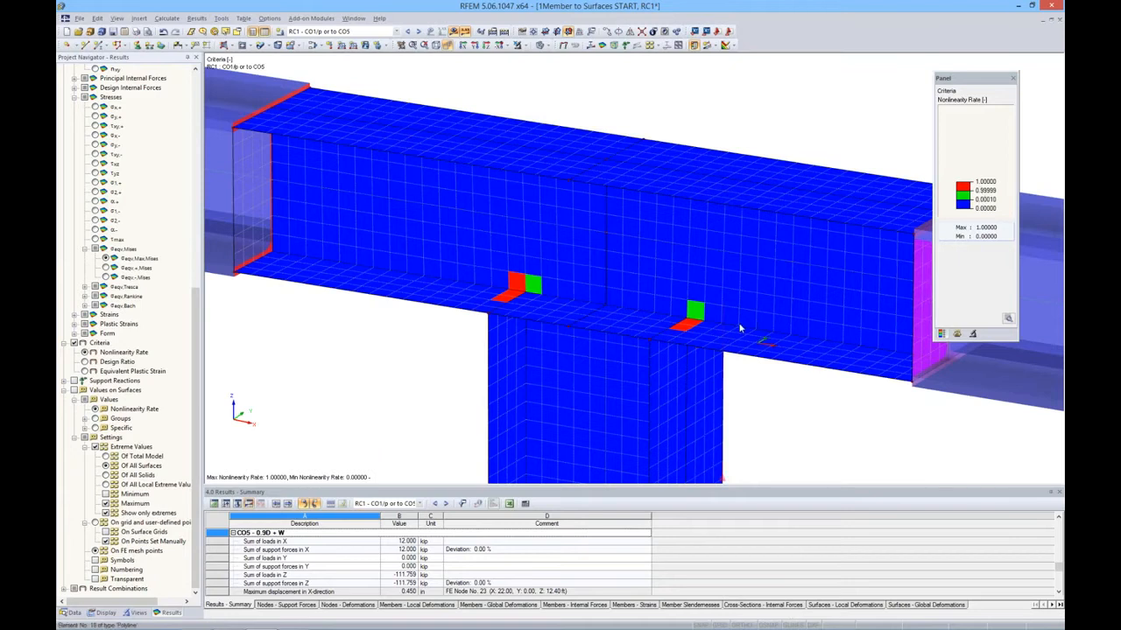
scroll(736, 329, "down", 3)
scroll(623, 258, "down", 4)
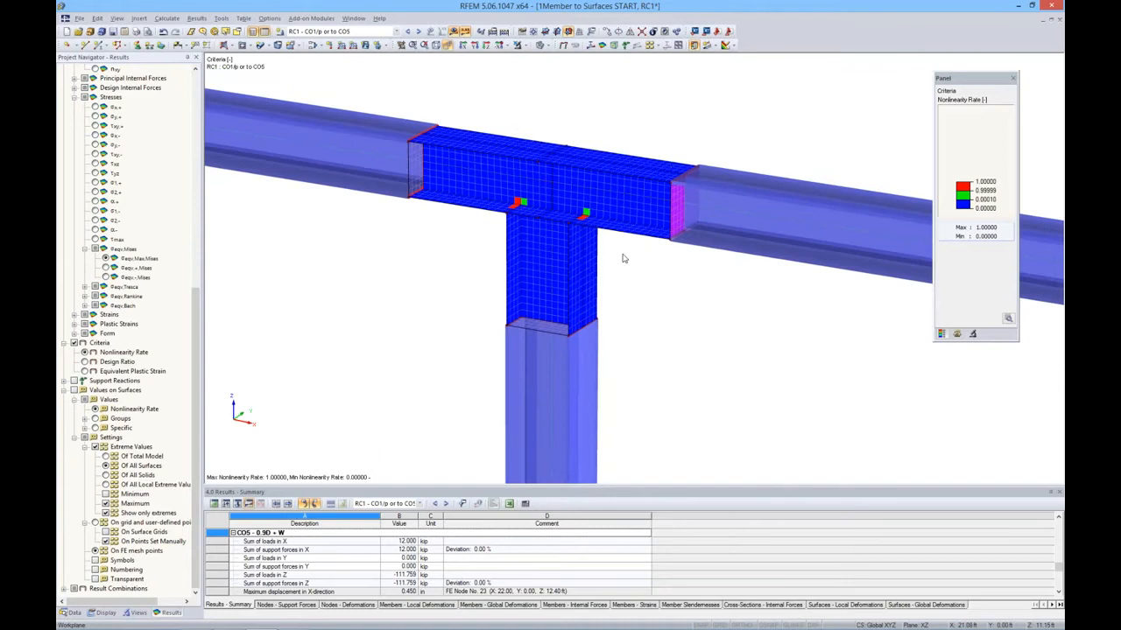
scroll(655, 268, "down", 6)
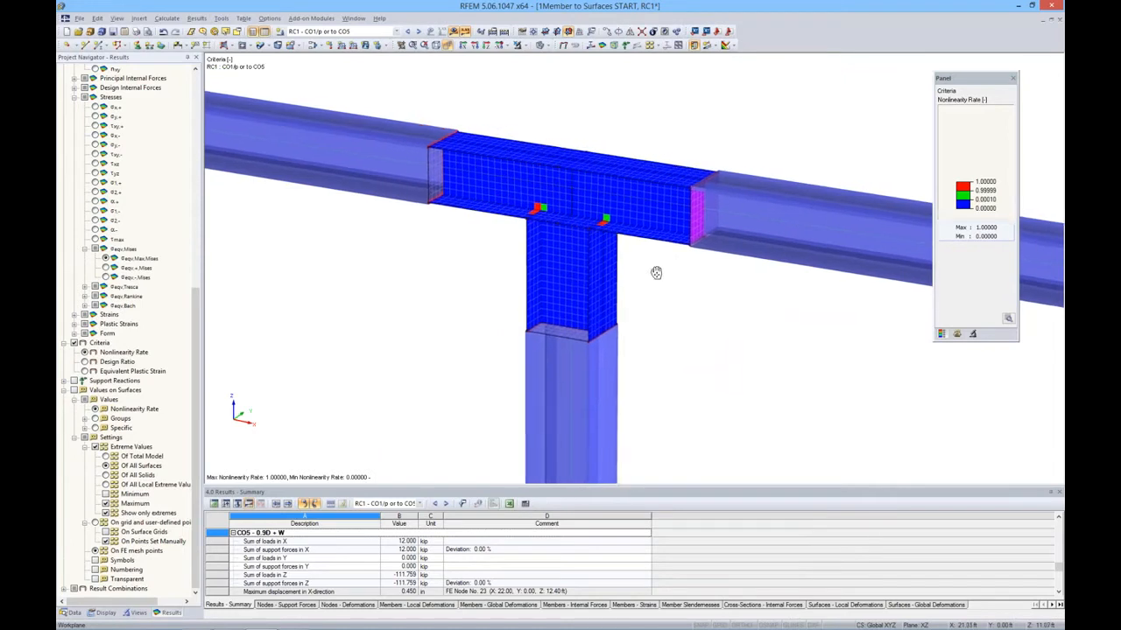
scroll(620, 308, "up", 5)
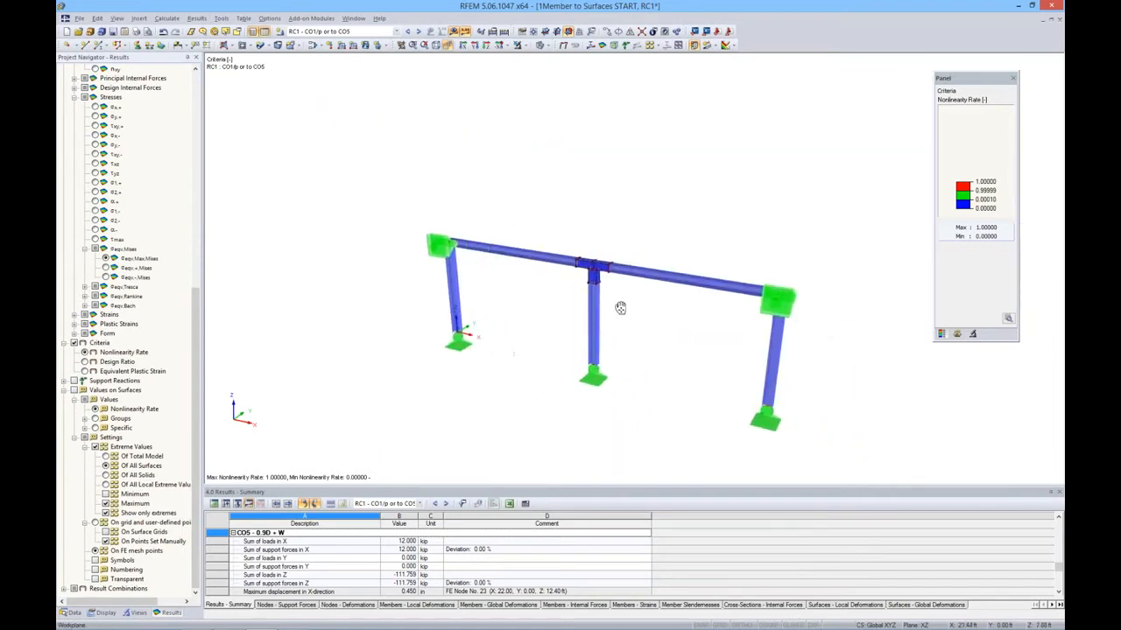
middle_click_drag(624, 309, 621, 244)
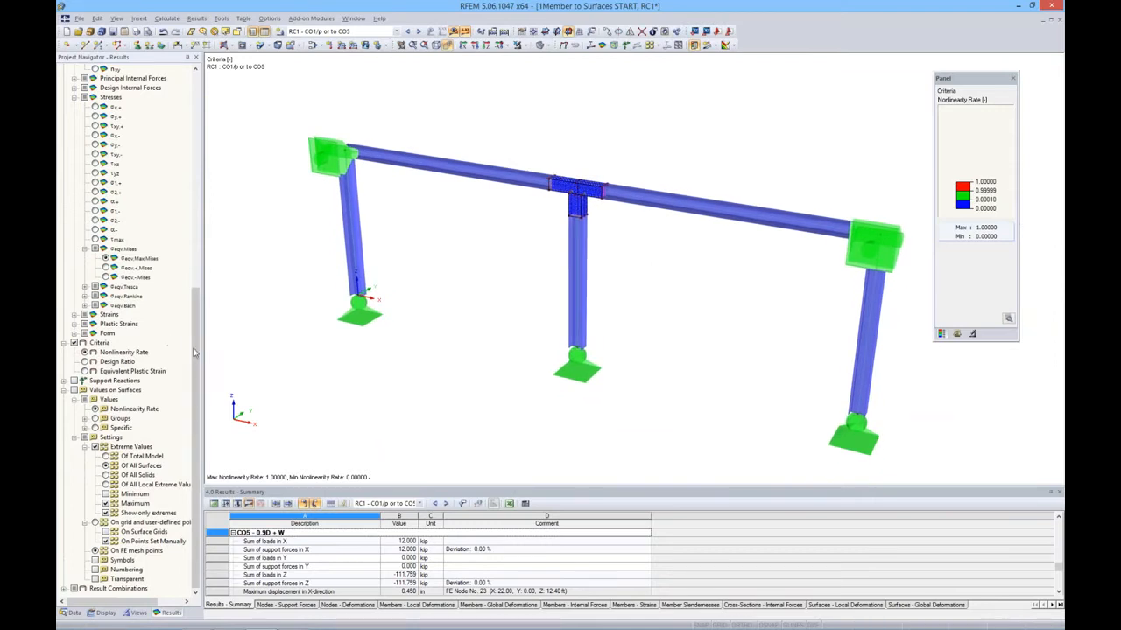
Step: Switch to the 2Continuous Beam model and expand its model data
left_click(75, 613)
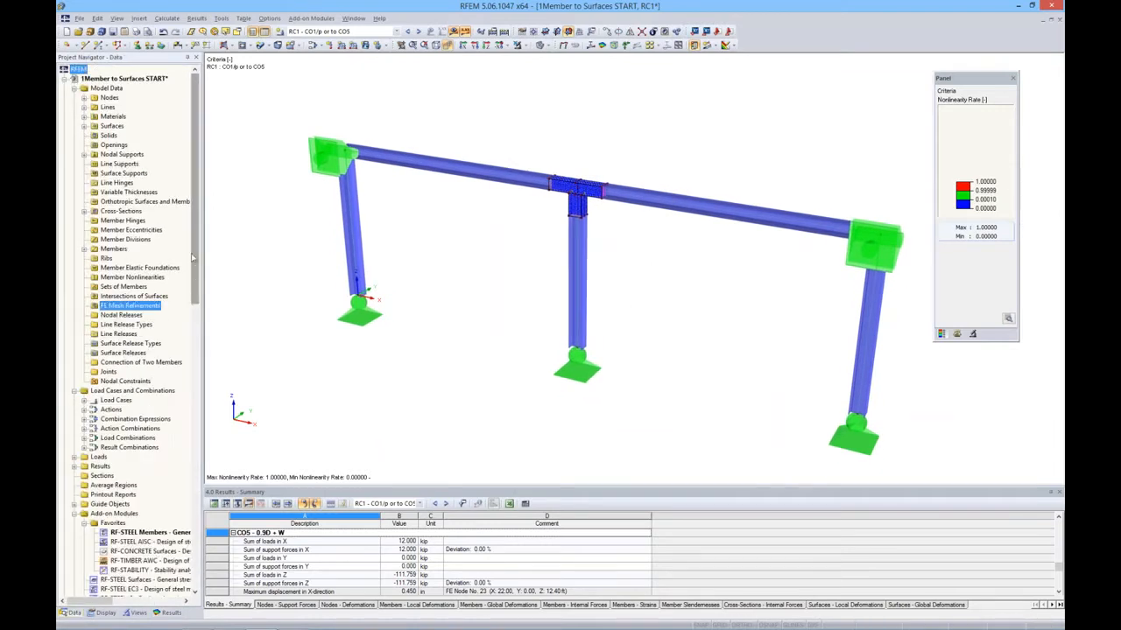
left_click(73, 78)
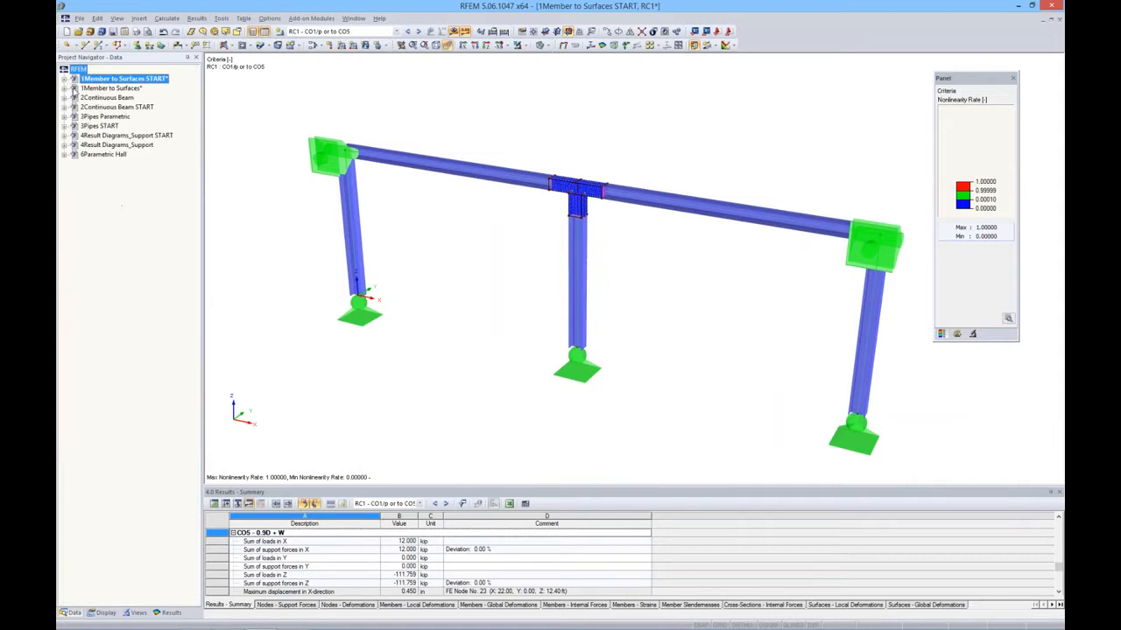
double_click(90, 98)
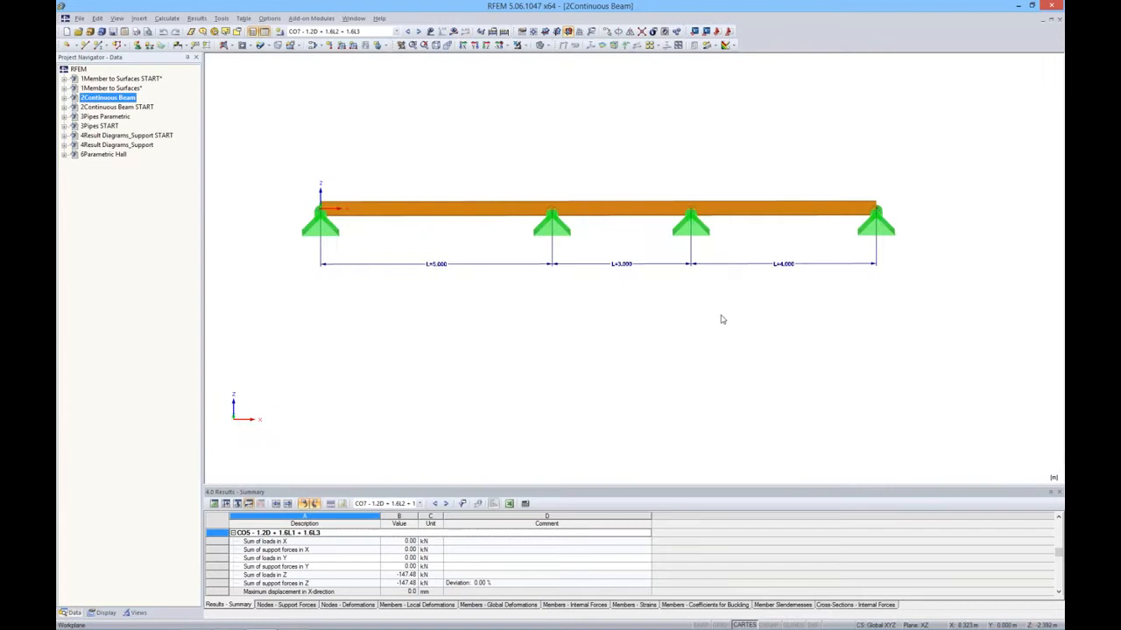
mouse_move(750, 316)
middle_mouse_down("ctrl")
mouse_move(740, 330)
mouse_move(745, 298)
middle_mouse_up("ctrl")
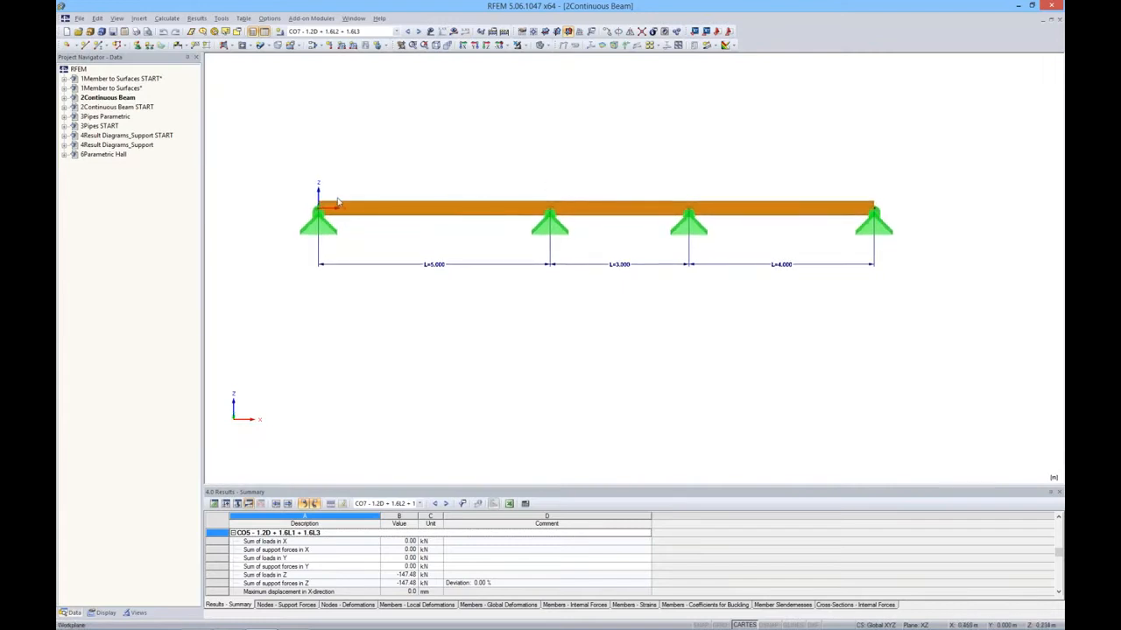
middle_click_drag(823, 323, 762, 327)
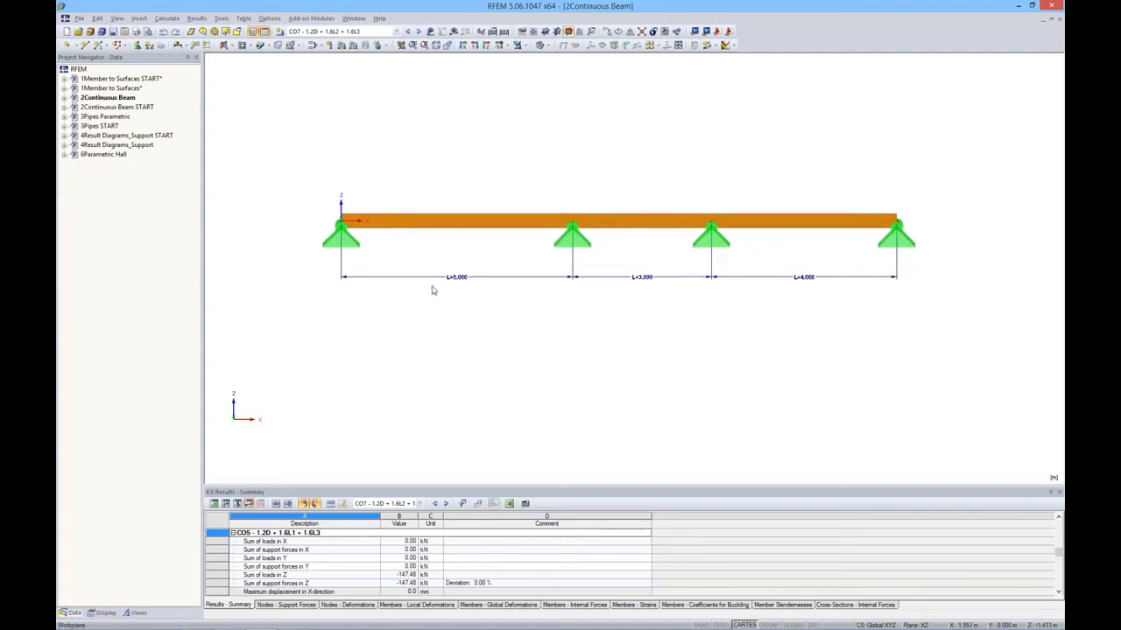
middle_click_drag(500, 313, 471, 270)
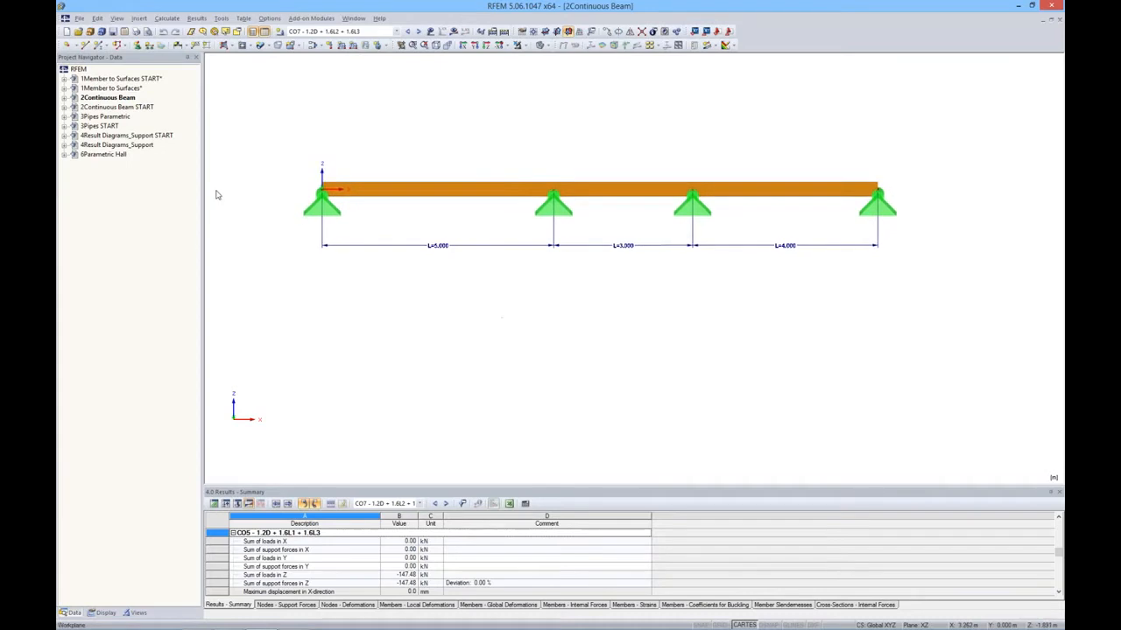
left_click(64, 98)
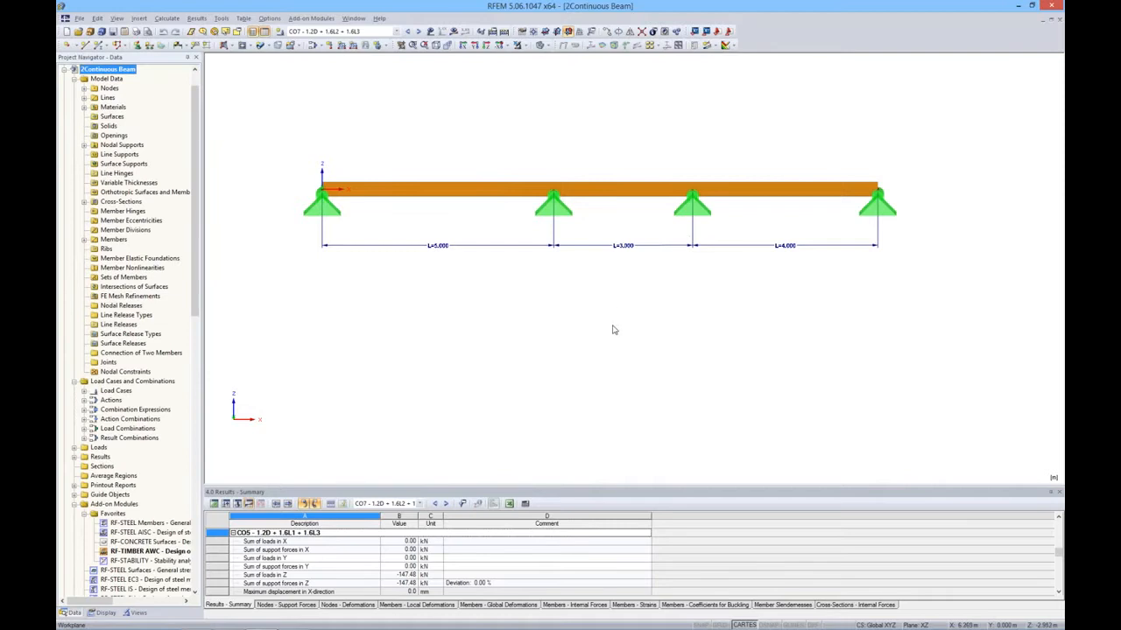
Step: Open the beam model's parameter list and place it below the beam so both can be seen
left_click(99, 19)
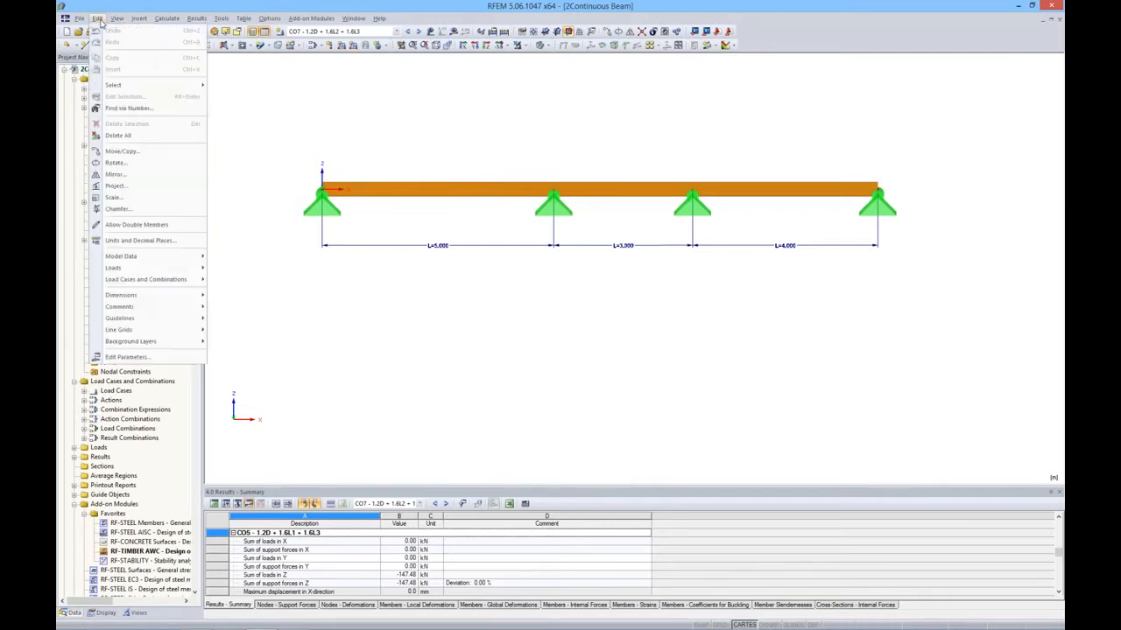
left_click(140, 357)
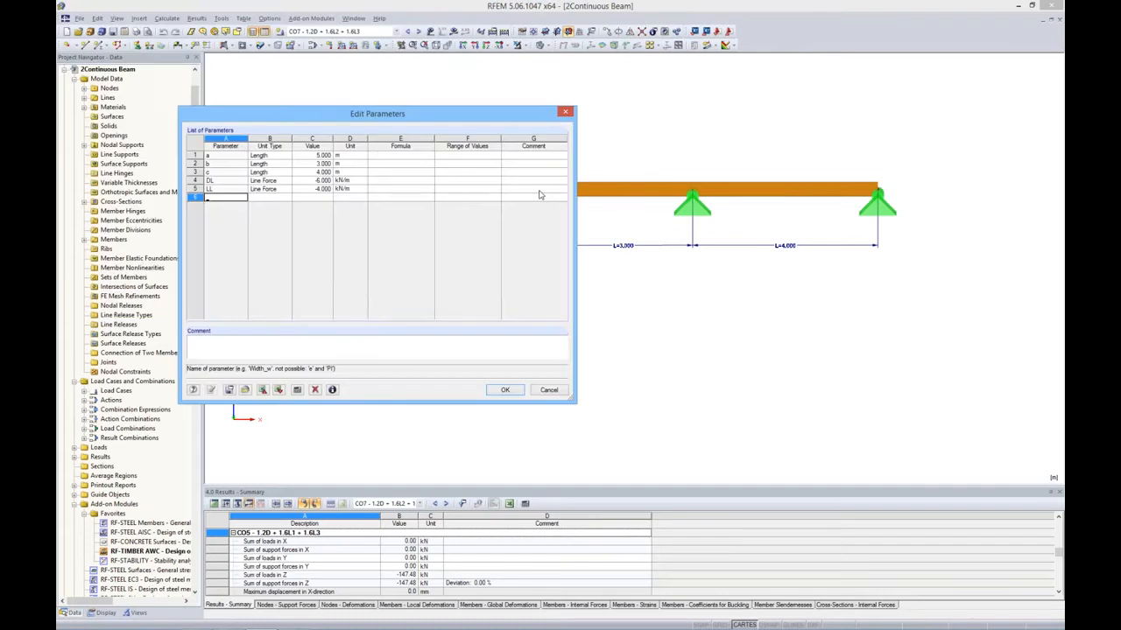
left_click_drag(470, 115, 639, 307)
middle_click_drag(411, 139, 390, 82)
left_click_drag(530, 313, 578, 268)
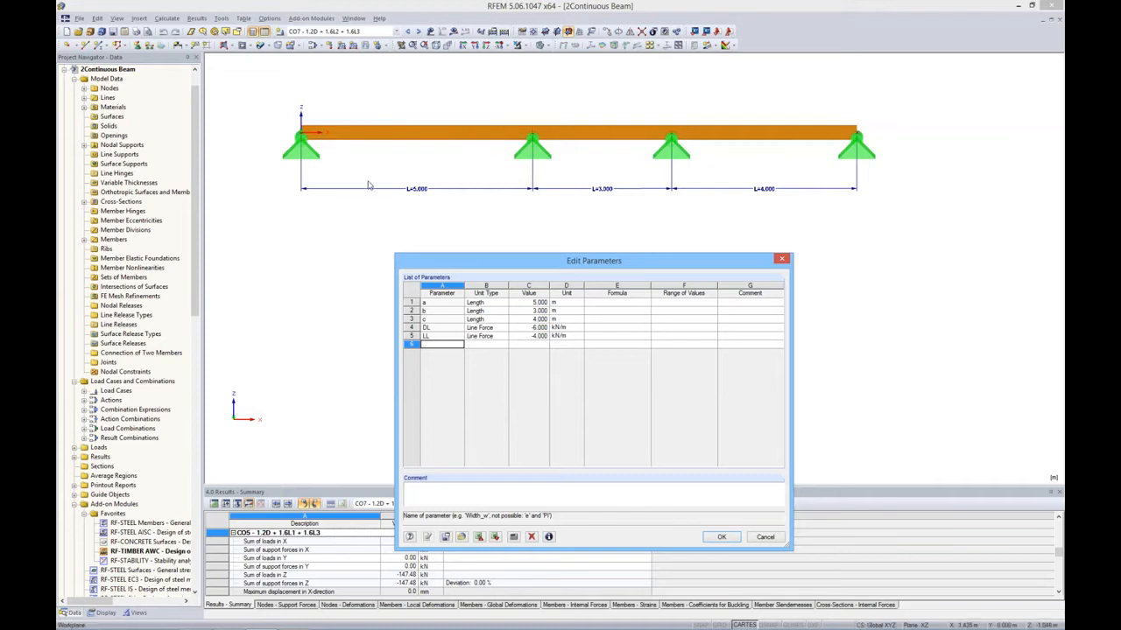
Step: Look through the unit types available for parameter a, leaving its type as Length
left_click(488, 302)
left_click(505, 303)
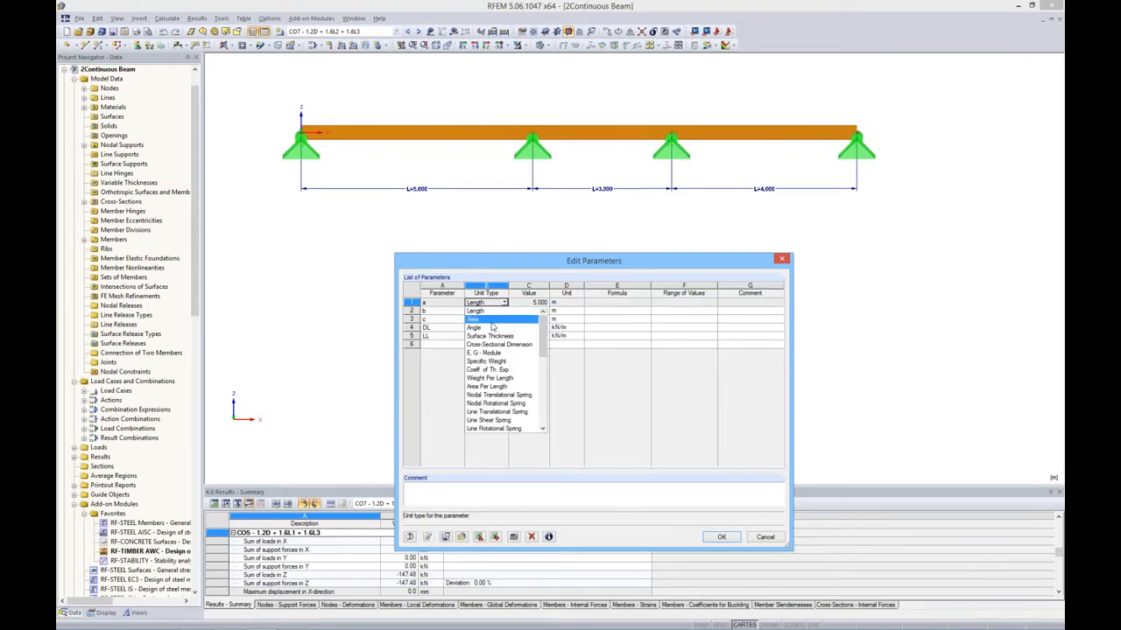
left_click_drag(541, 330, 531, 399)
left_click(628, 411)
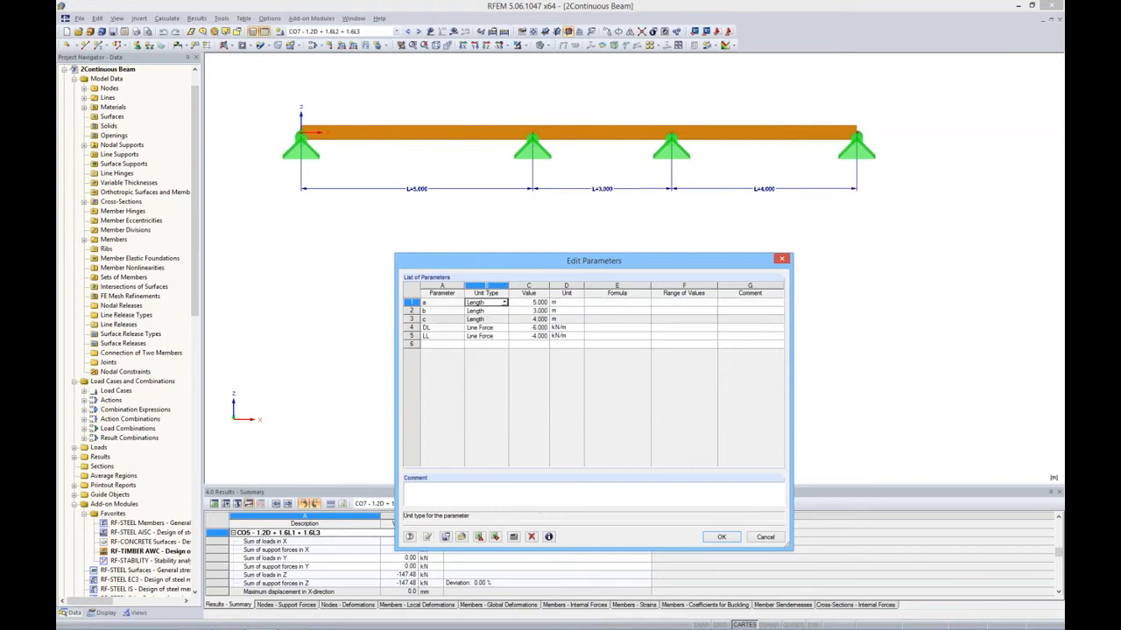
Step: Set the span length parameters to a = 2 m, b = 5 m and c = 3 m, and apply them to the beam
key("Tab")
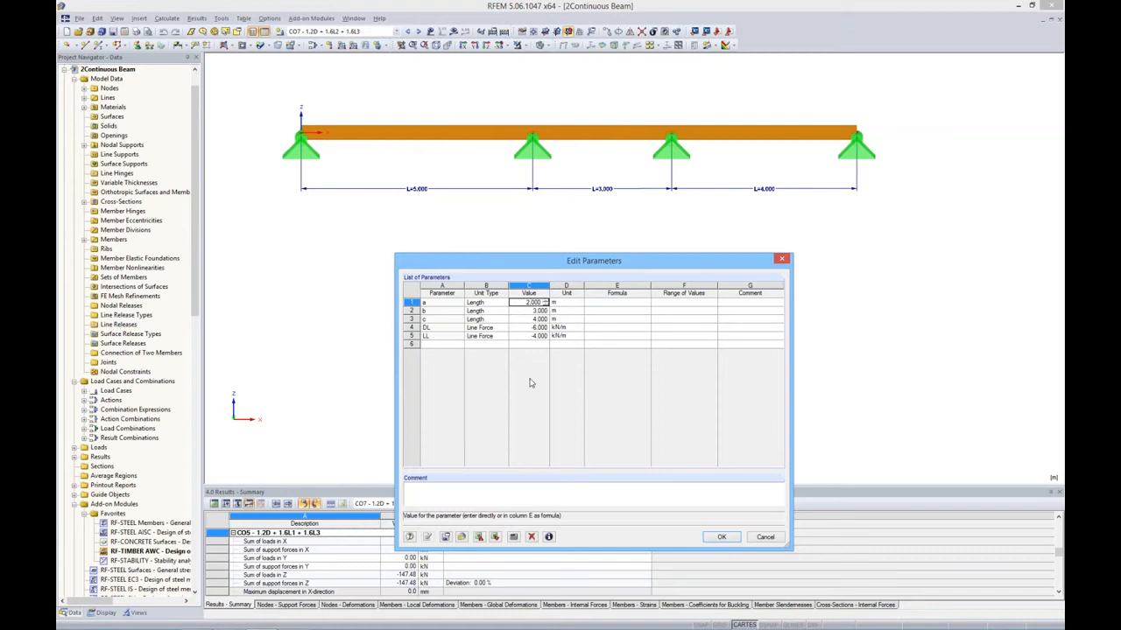
key("Return")
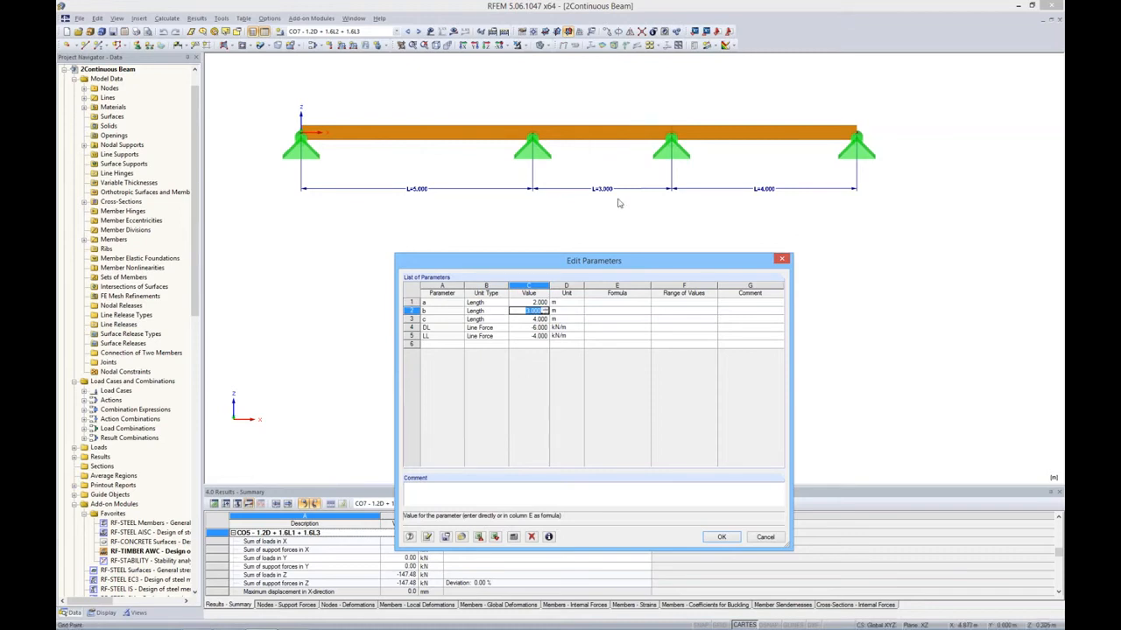
type("5")
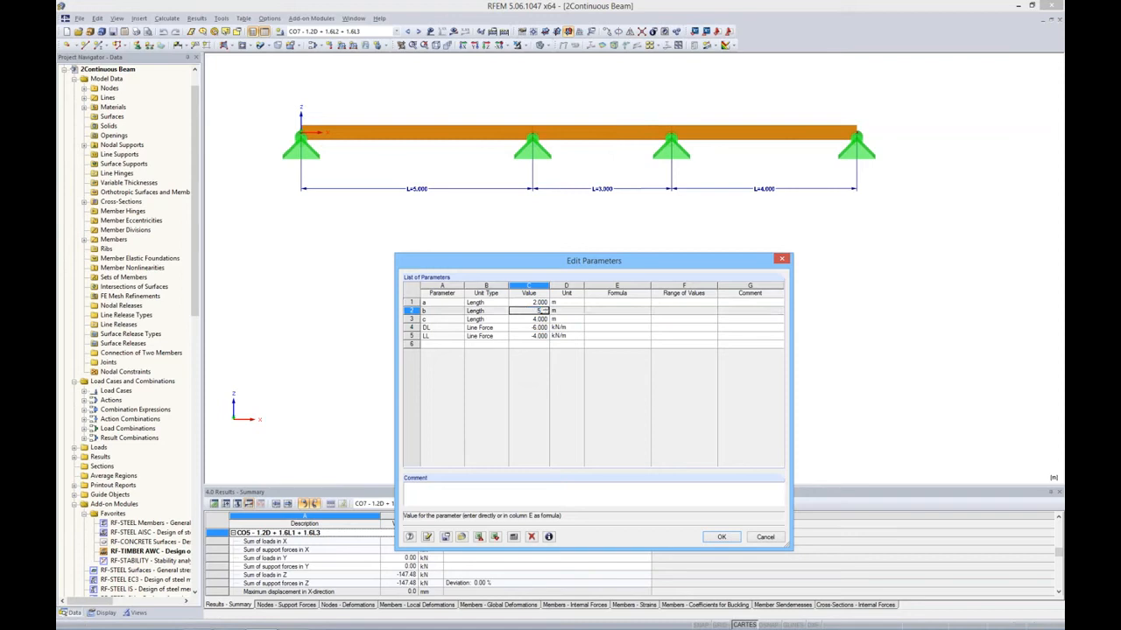
key("Return")
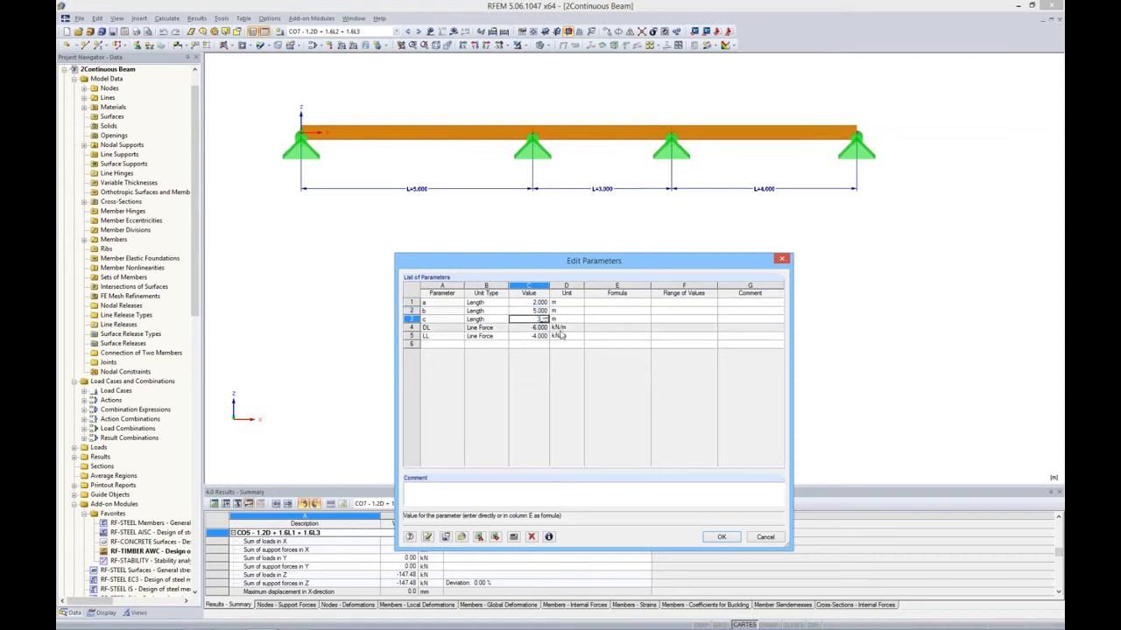
type("3")
key("Return")
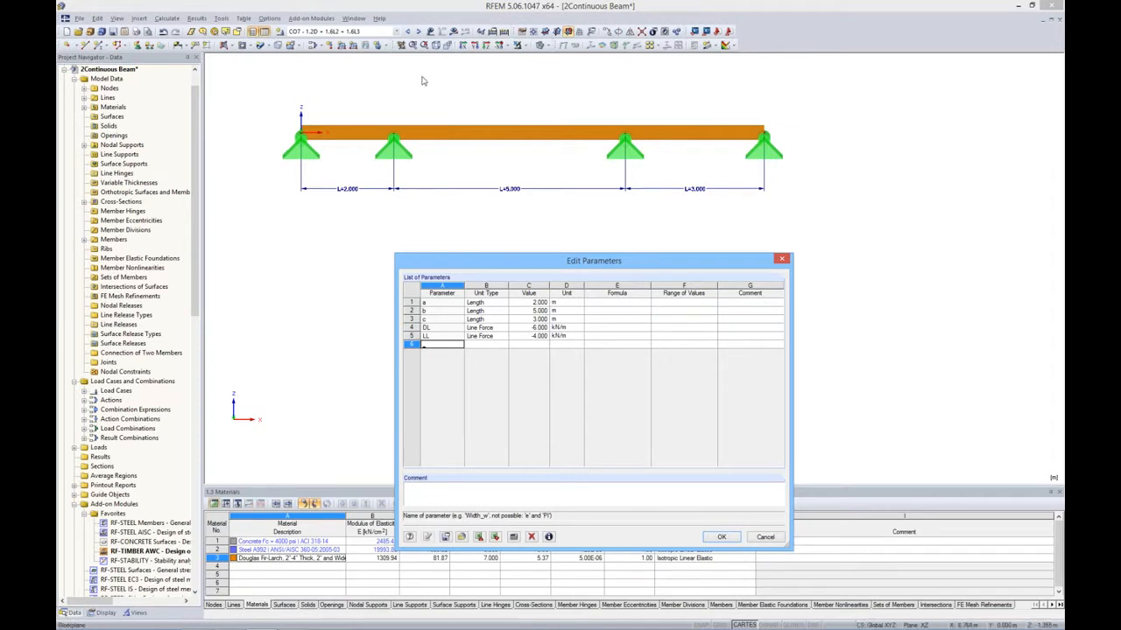
Step: Display the loads on the beam and review load cases LC1 Dead Load through LC4 Live Load 3 in turn
left_click(430, 30)
left_click(395, 31)
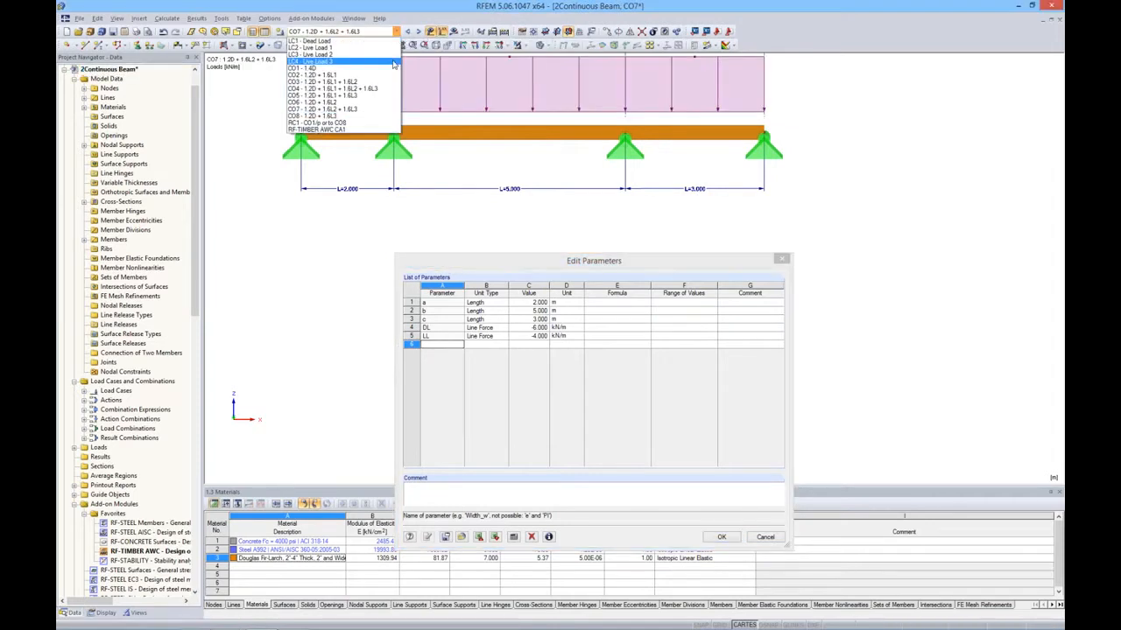
left_click(312, 40)
middle_click_drag(512, 167, 510, 194)
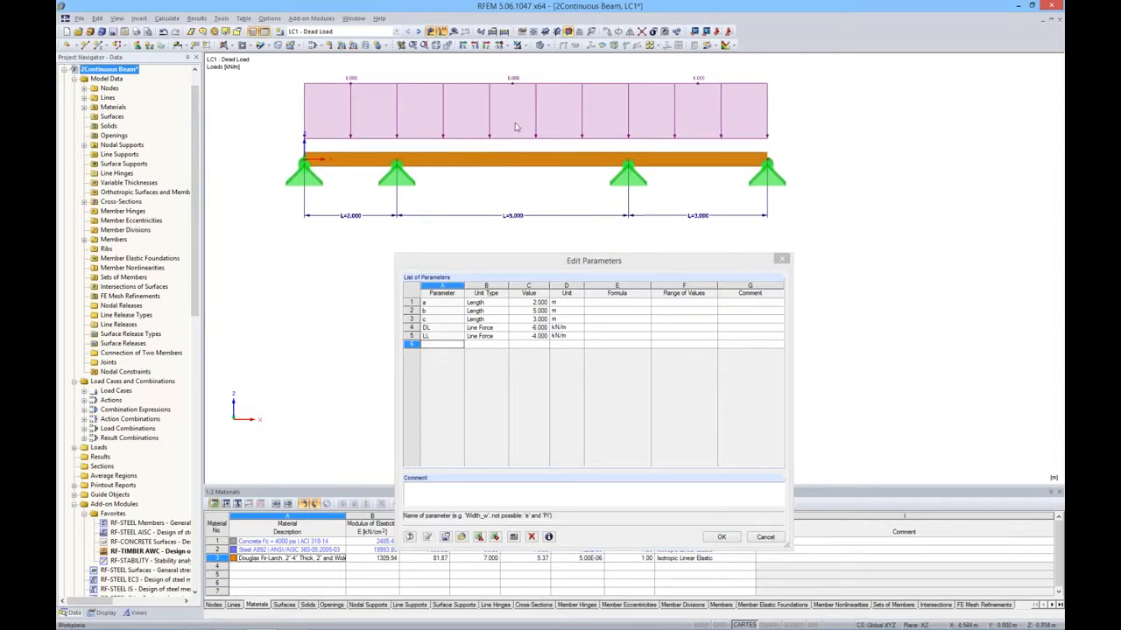
left_click(417, 30)
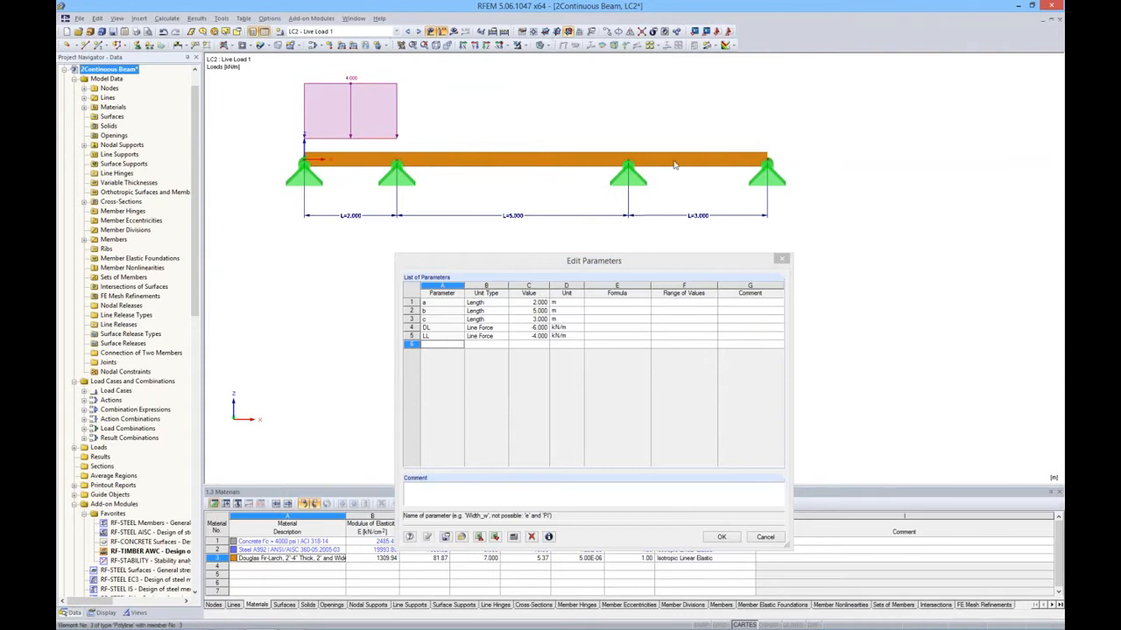
left_click(419, 34)
left_click(419, 33)
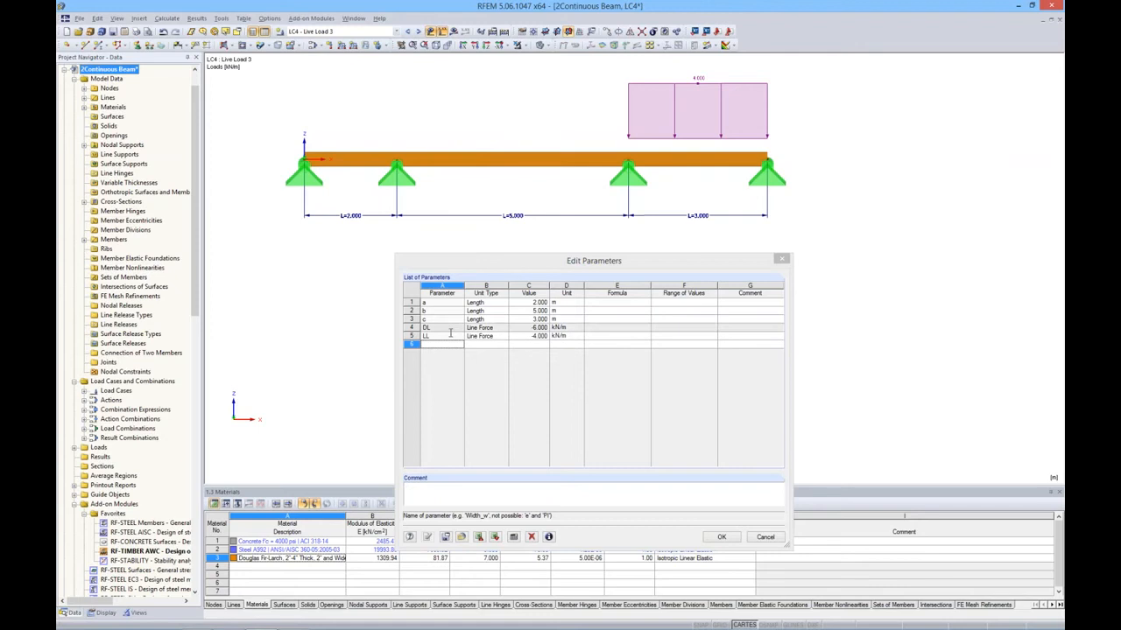
Step: Set the live load parameter LL to -2 kN/m, apply it, and check the live load cases back to LC2
left_click(528, 335)
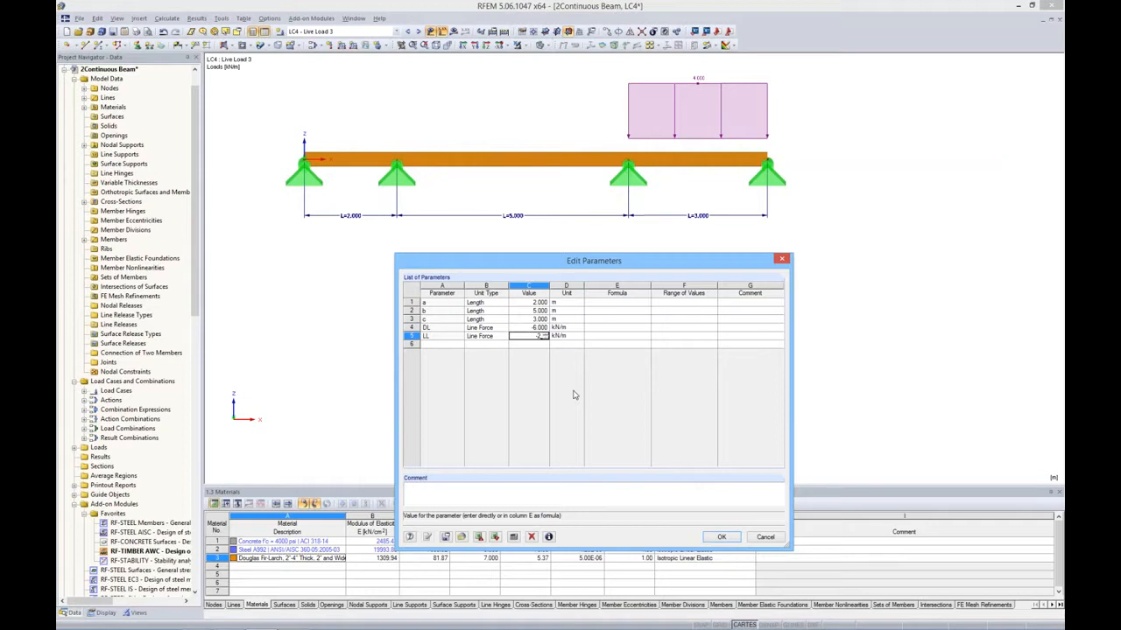
left_click(671, 328)
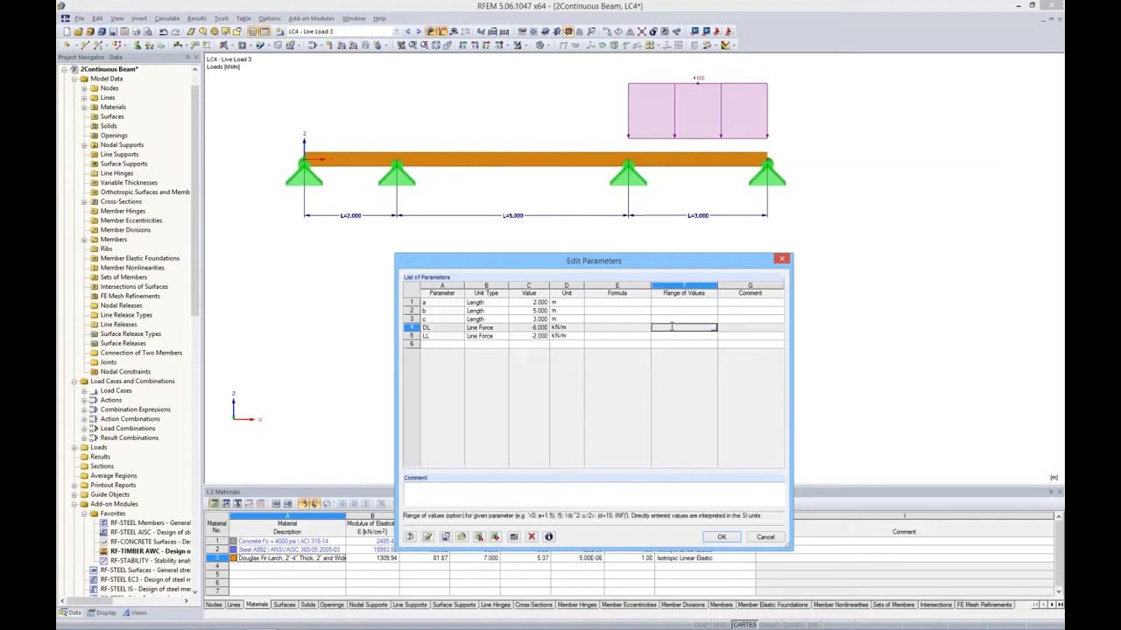
left_click(428, 539)
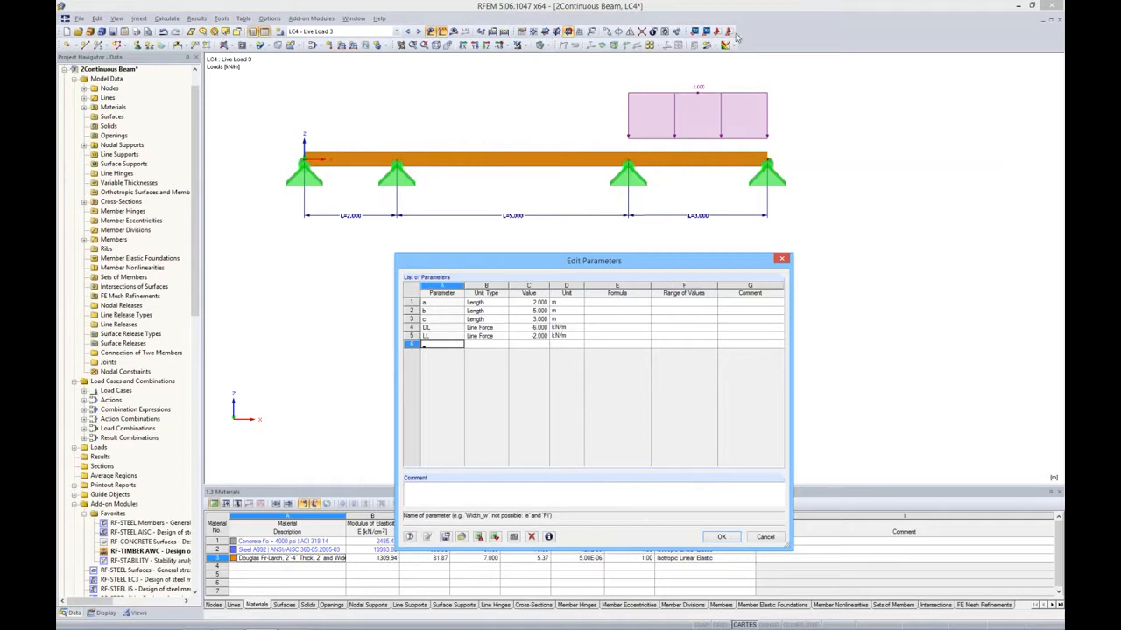
left_click(408, 31)
left_click(408, 31)
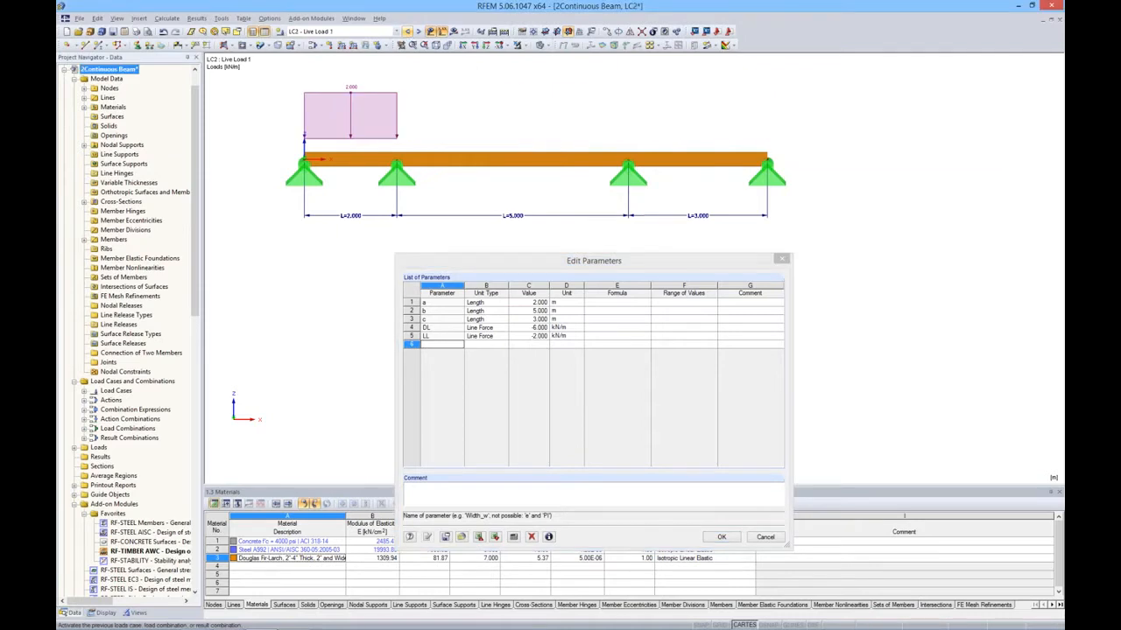
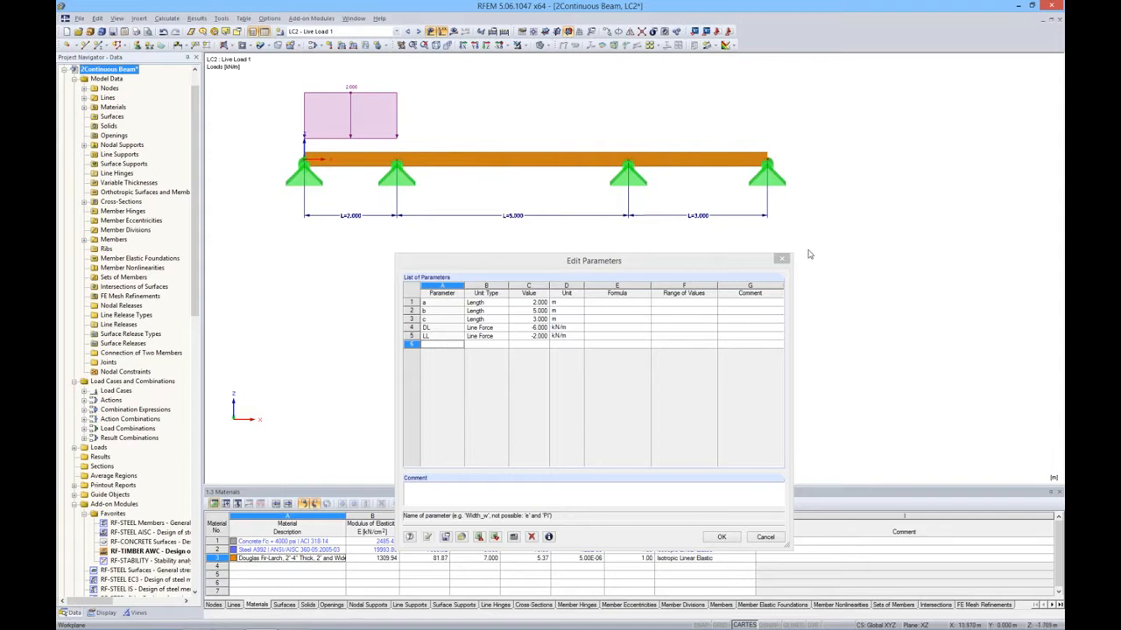
Step: Close the parameter list and calculate the results for result combination RC1
left_click(782, 259)
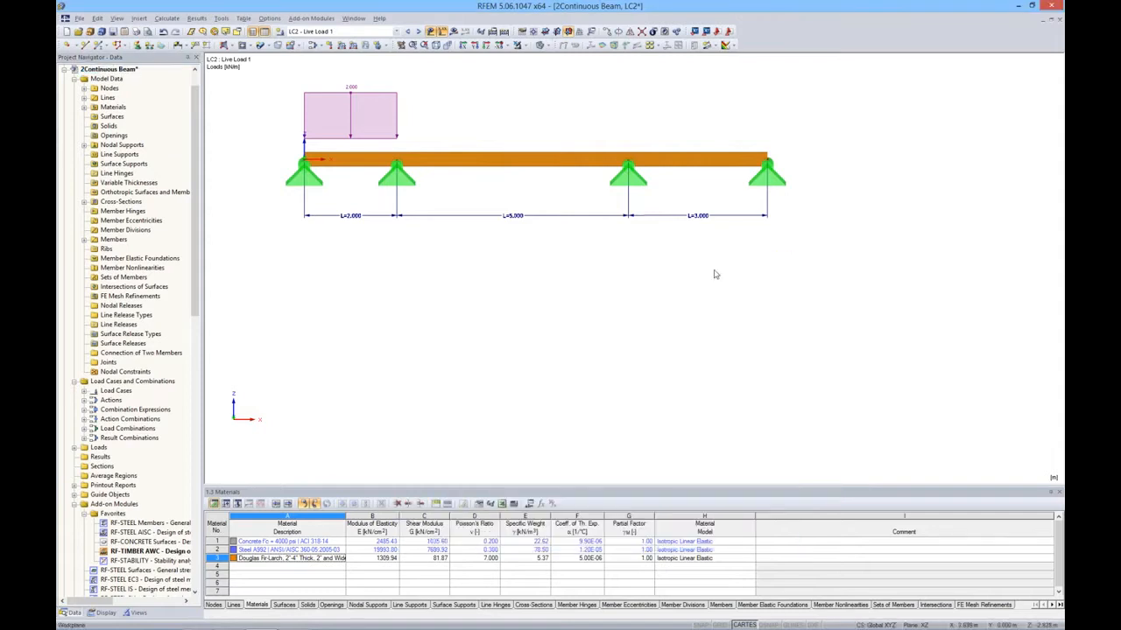
middle_click_drag(713, 274, 740, 337)
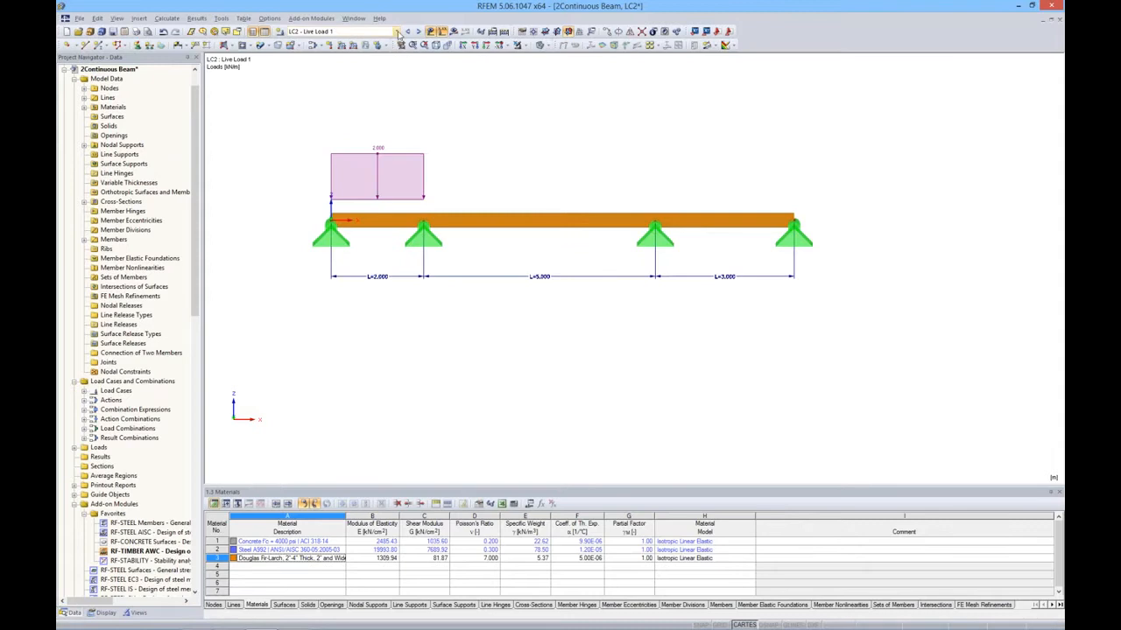
left_click(396, 32)
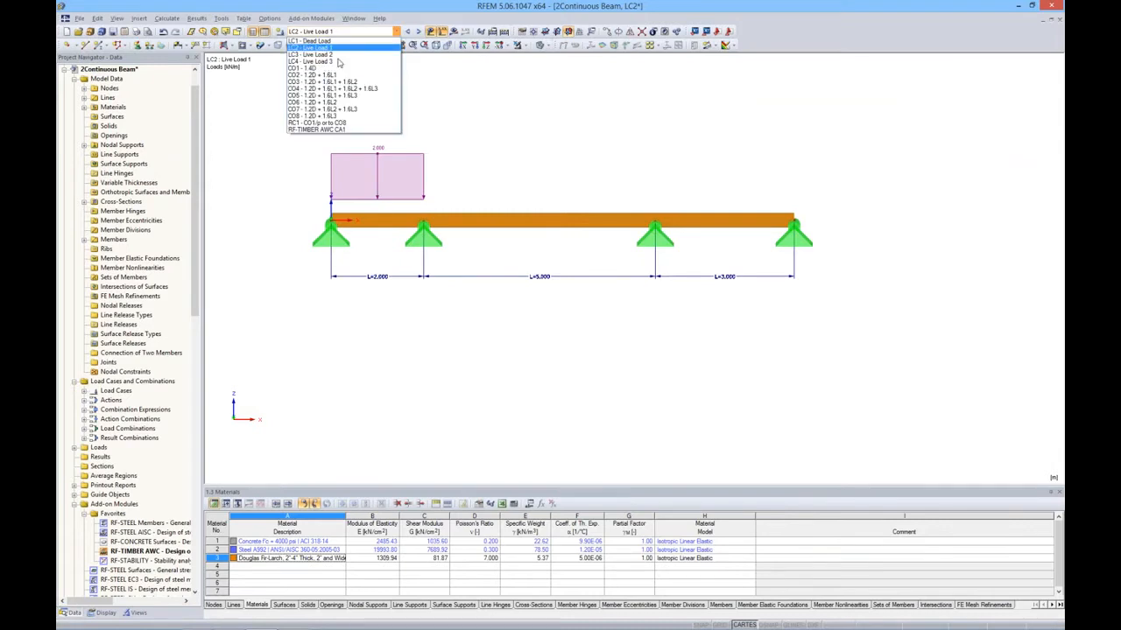
left_click(330, 123)
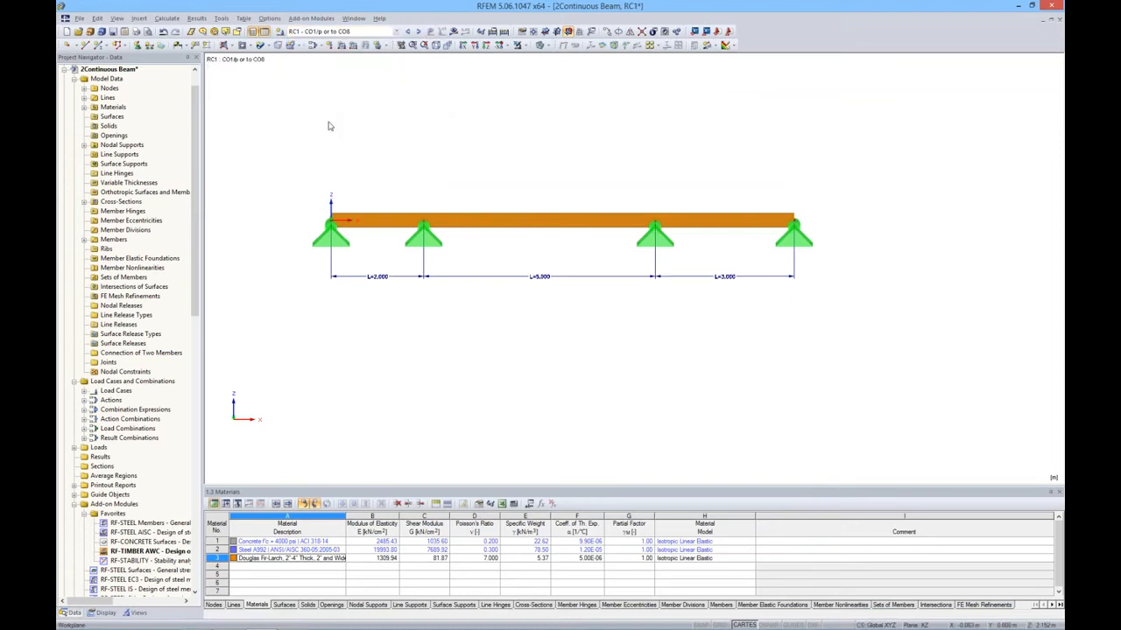
left_click(454, 31)
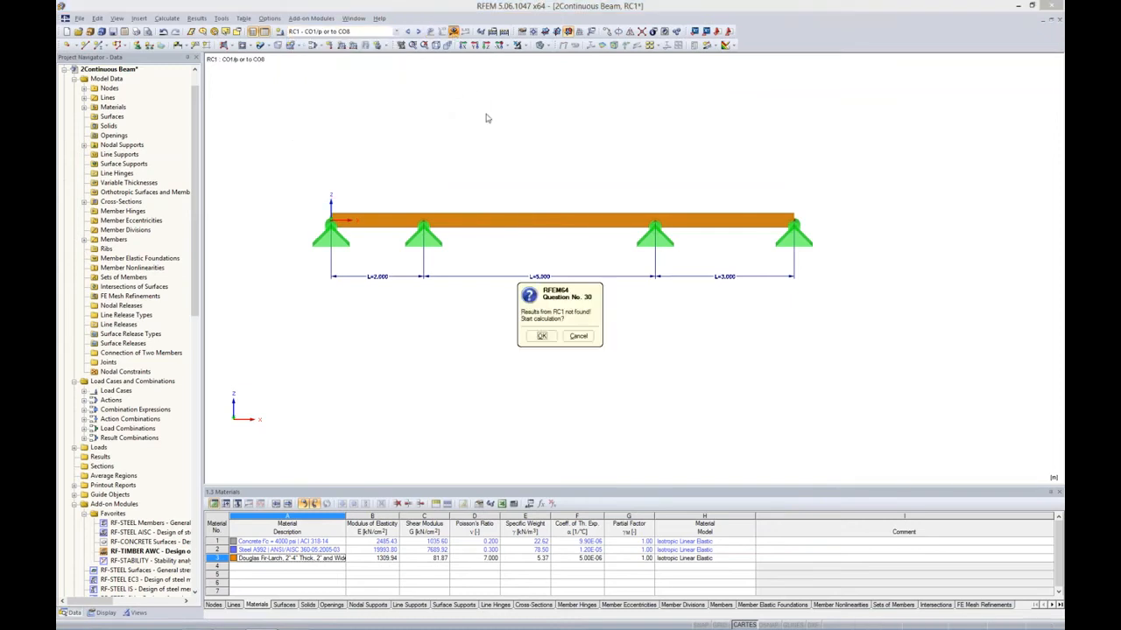
left_click(542, 337)
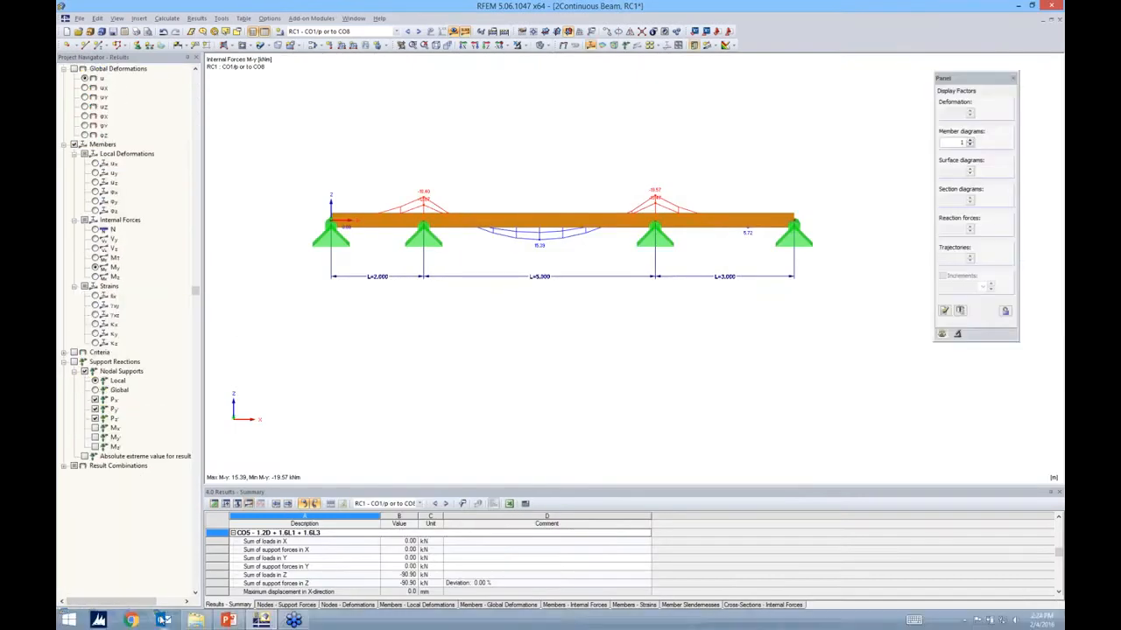
Step: Show support reactions without the member diagrams and review them for the individual load combinations from CO8 back to CO4
left_click(85, 371)
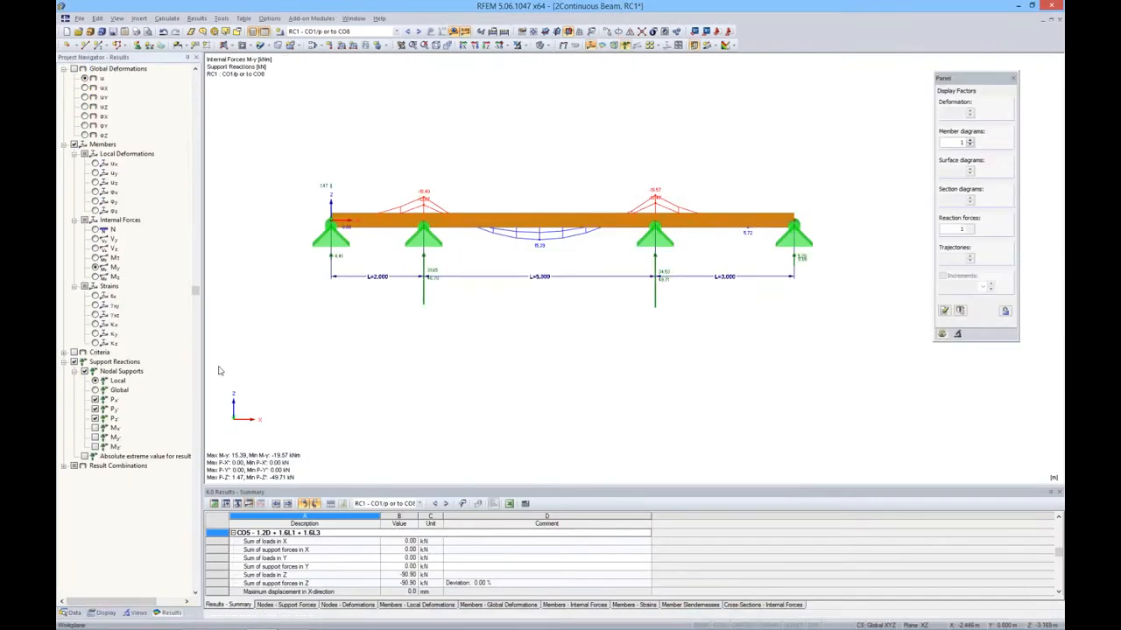
left_click(74, 144)
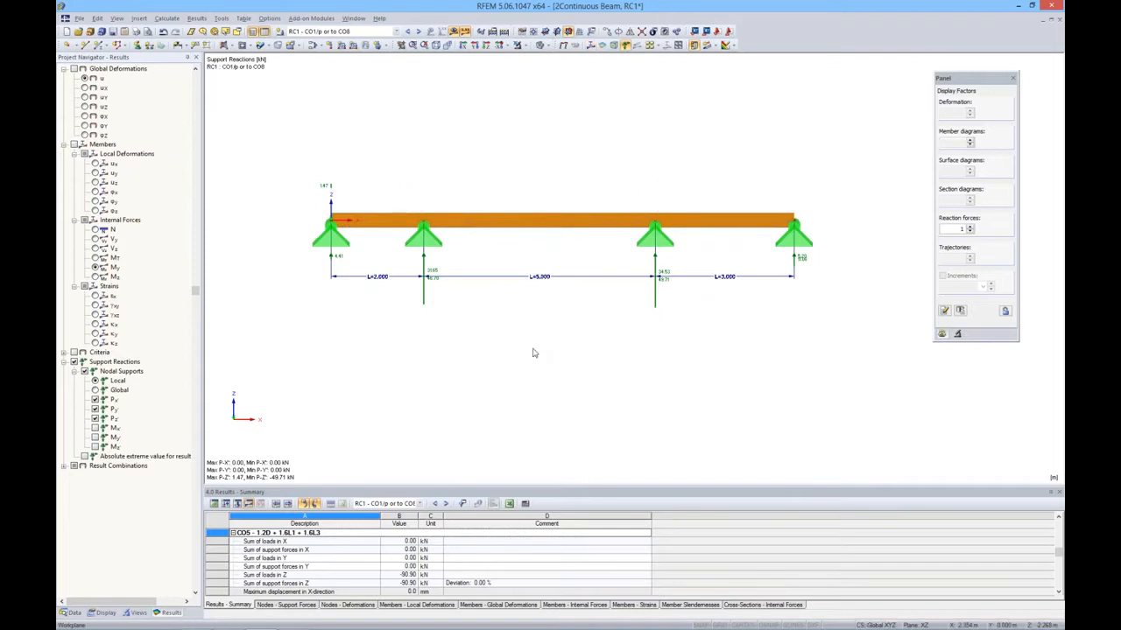
left_click(407, 31)
left_click(407, 32)
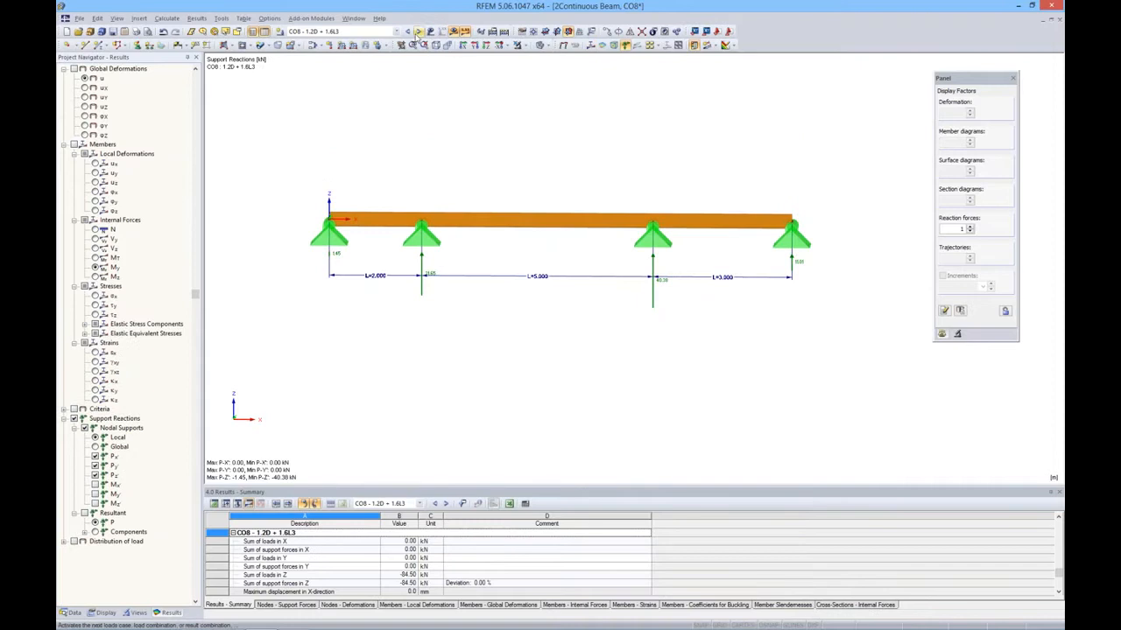
left_click(407, 32)
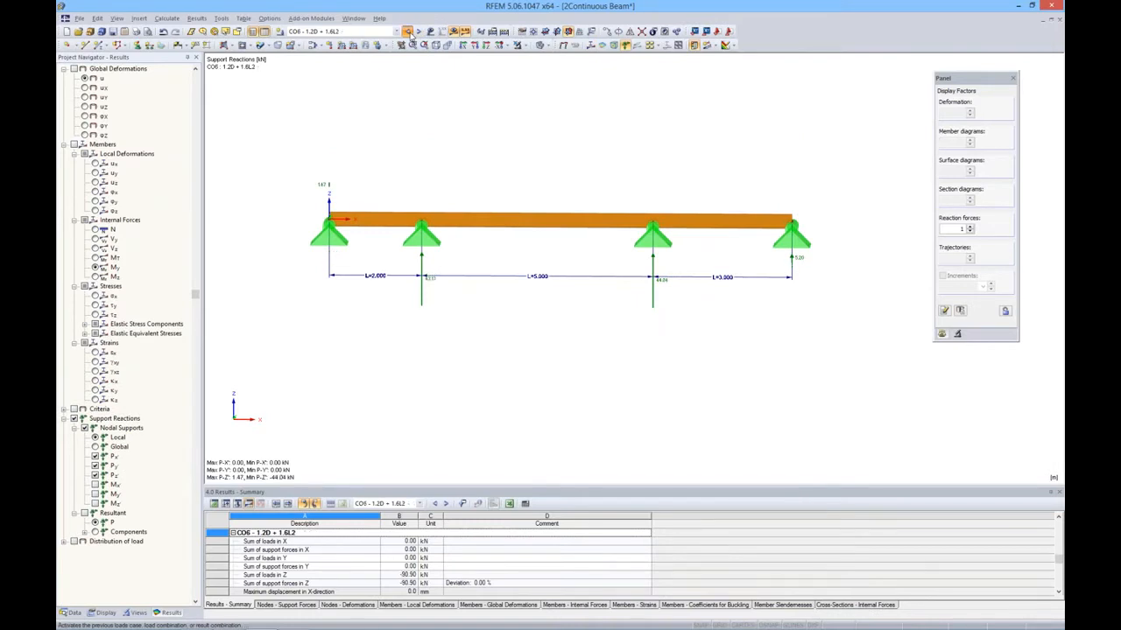
left_click(407, 32)
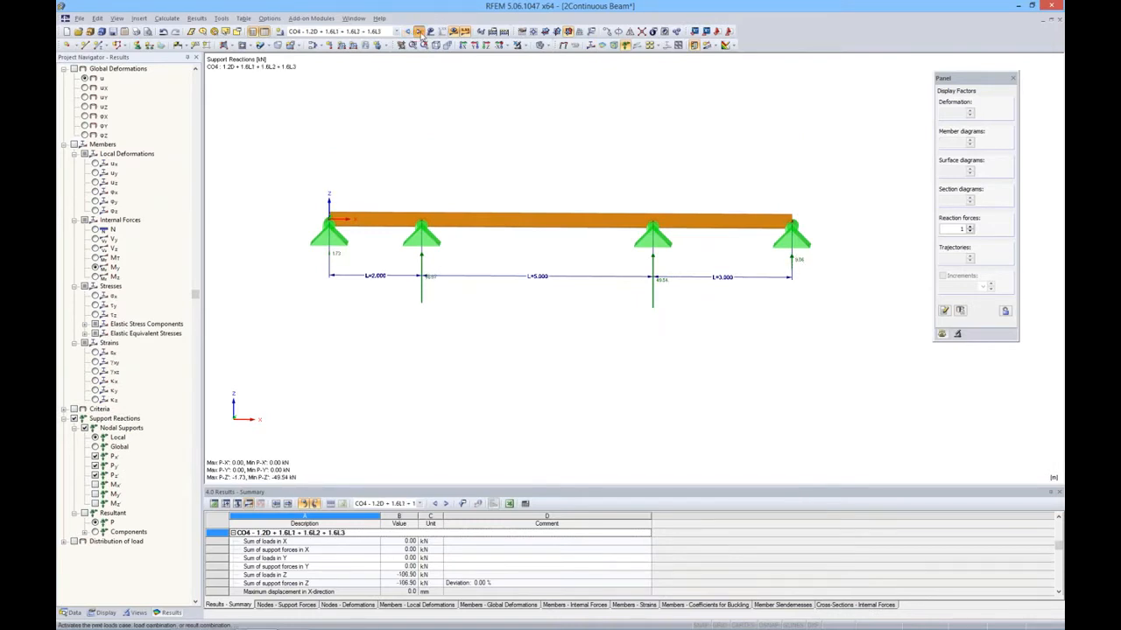
Step: Open the printout report PR1: Printout Report Short from the model data
left_click(72, 612)
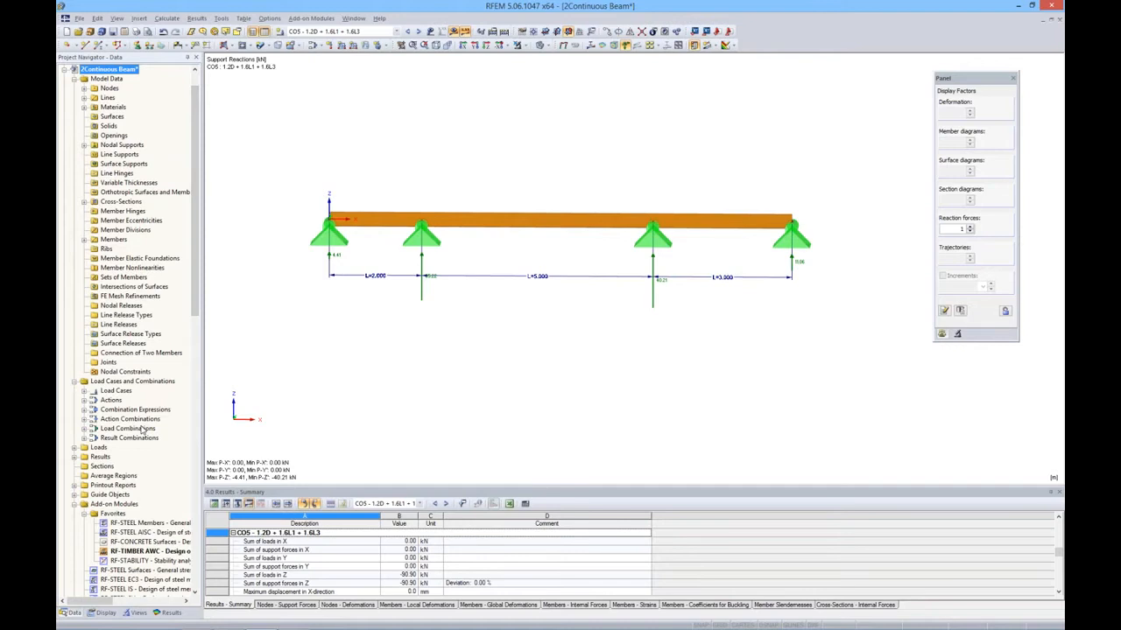
left_click(74, 485)
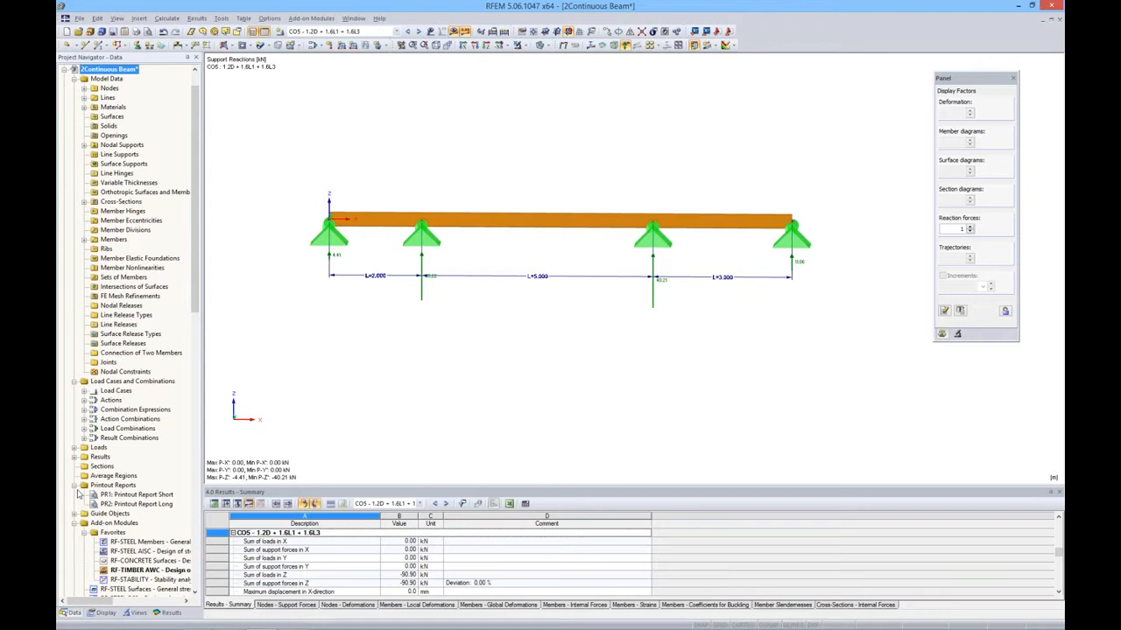
double_click(139, 495)
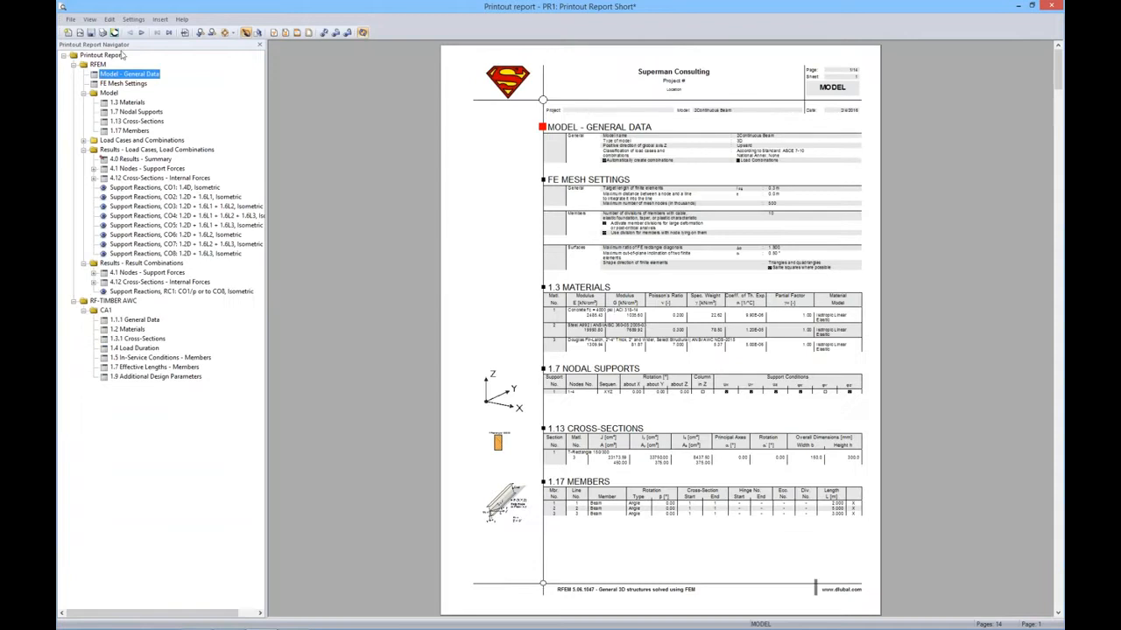
Step: Examine the report's FE mesh settings, nodal support forces, cross-section internal forces and support reaction graphics for the load combinations
left_click(121, 84)
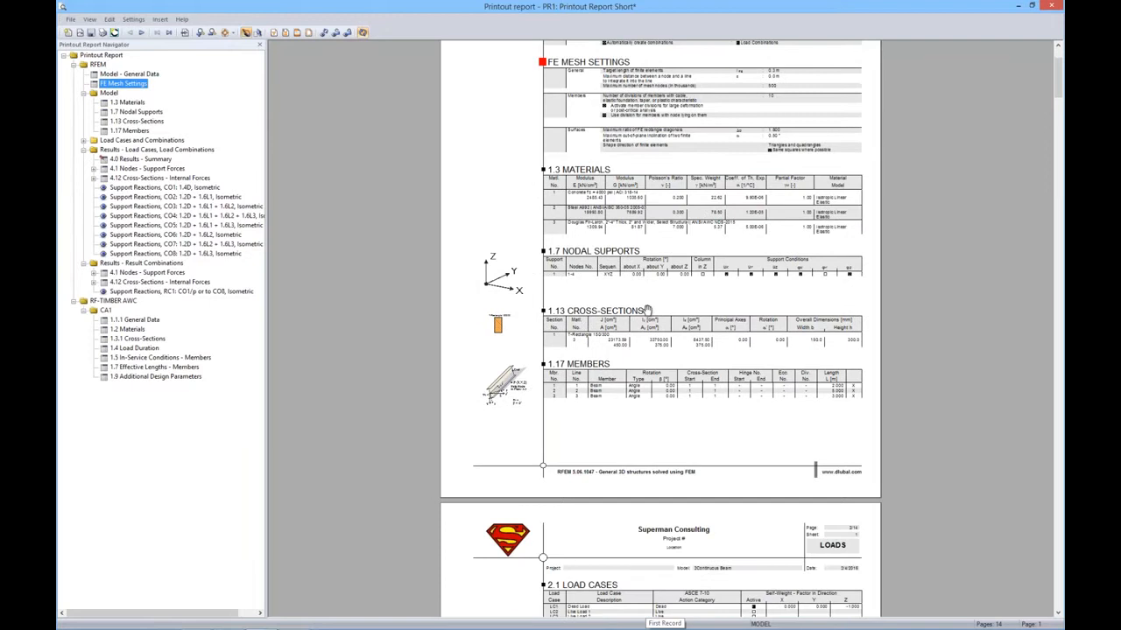
scroll(648, 310, "down", 1)
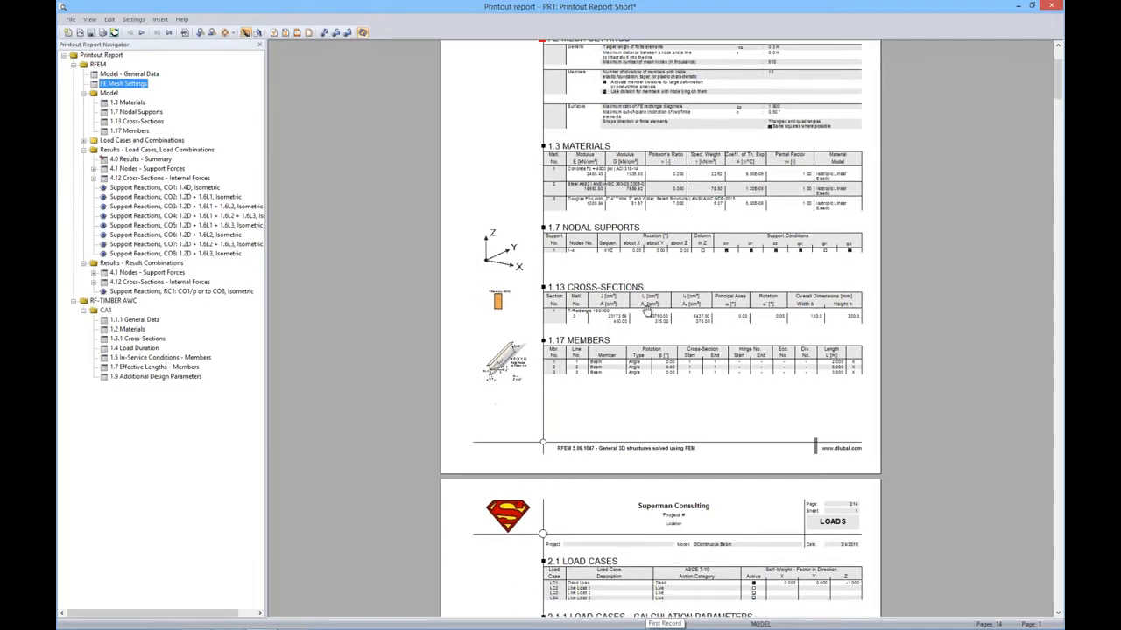
left_click(147, 168)
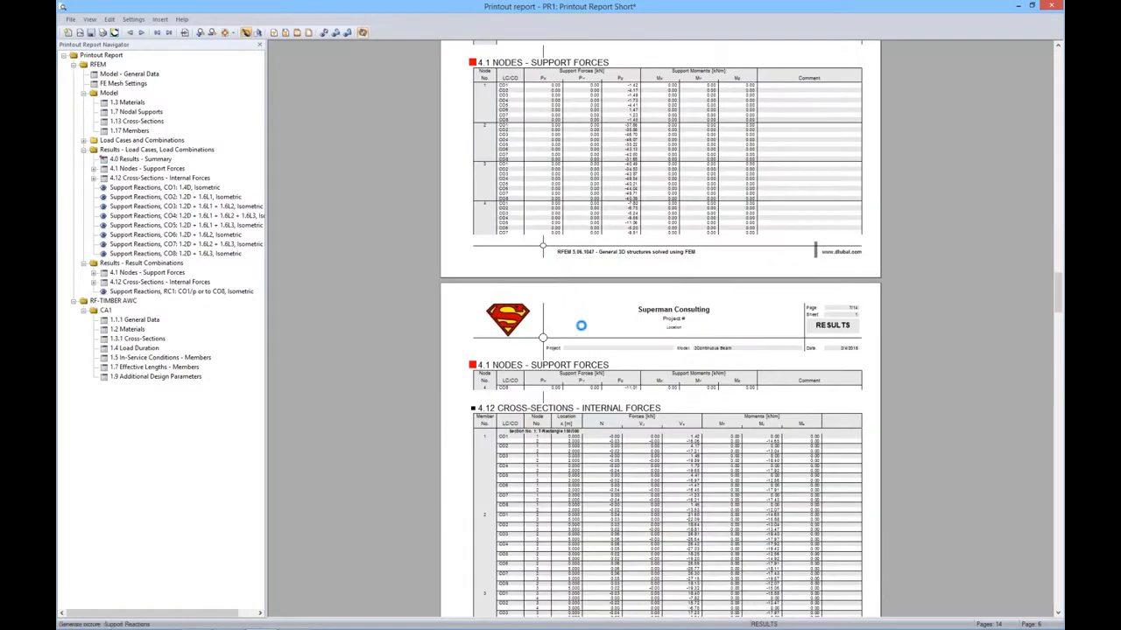
scroll(598, 327, "down", 3)
scroll(598, 327, "down", 8)
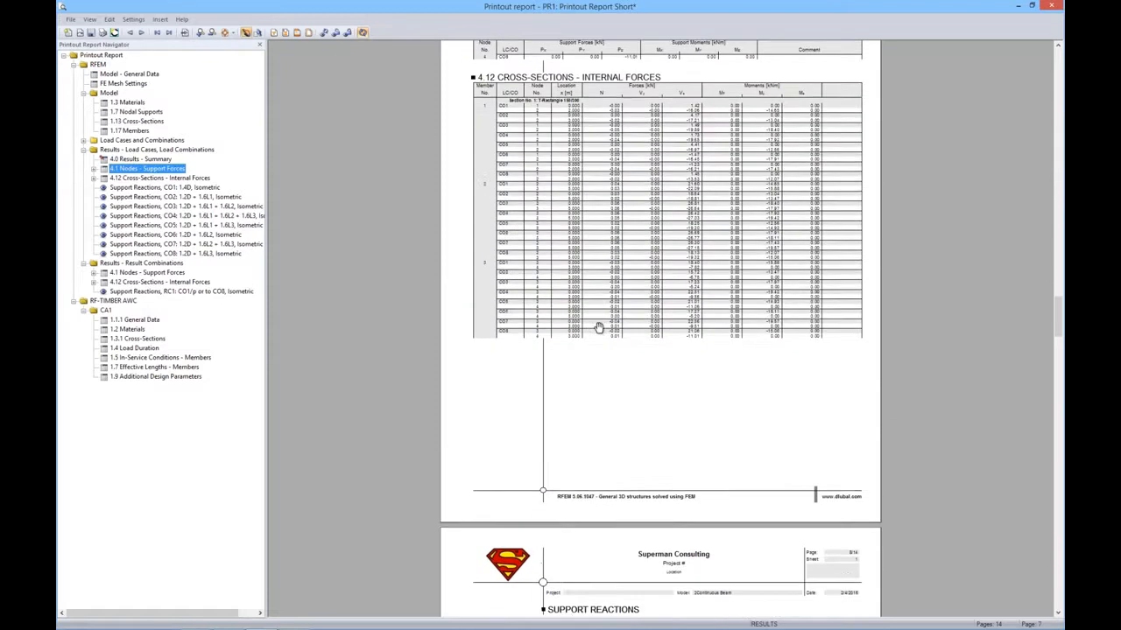
scroll(660, 329, "down", 3)
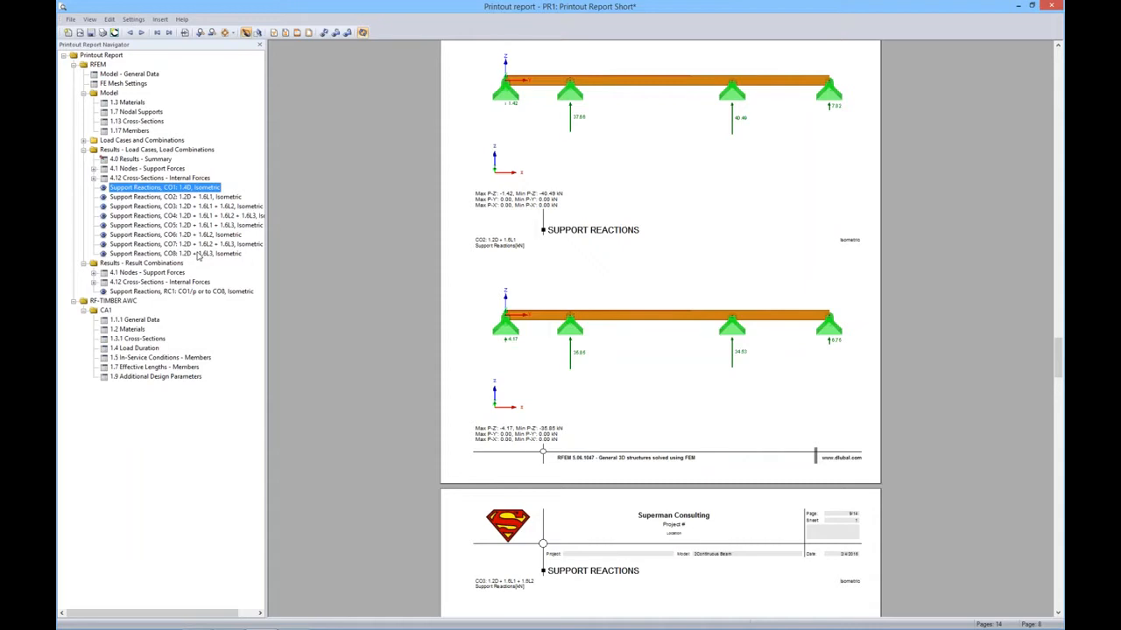
scroll(609, 329, "up", 6)
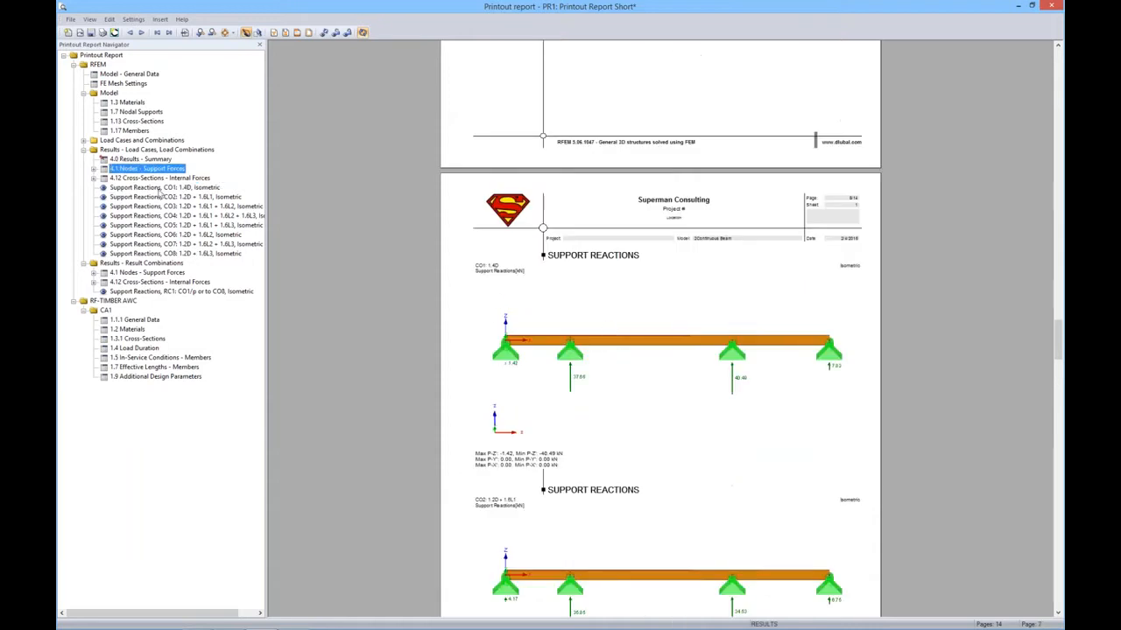
left_click(159, 189)
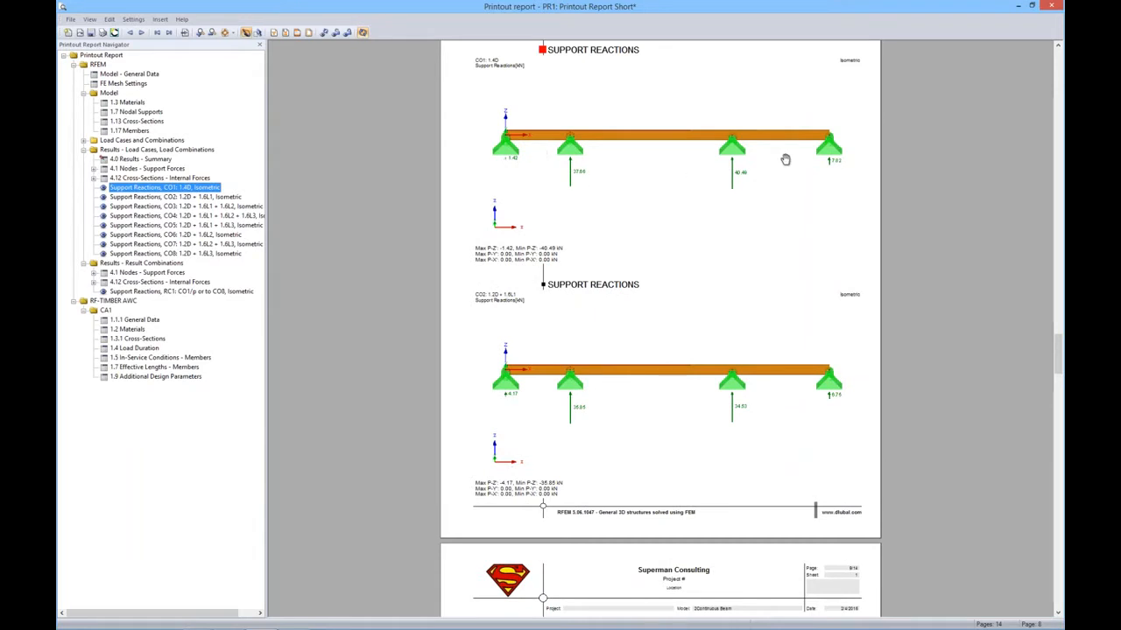
Step: Review the report's support reaction graphics for the load combinations up to CO6 and close the report without saving it
scroll(596, 366, "down", 3)
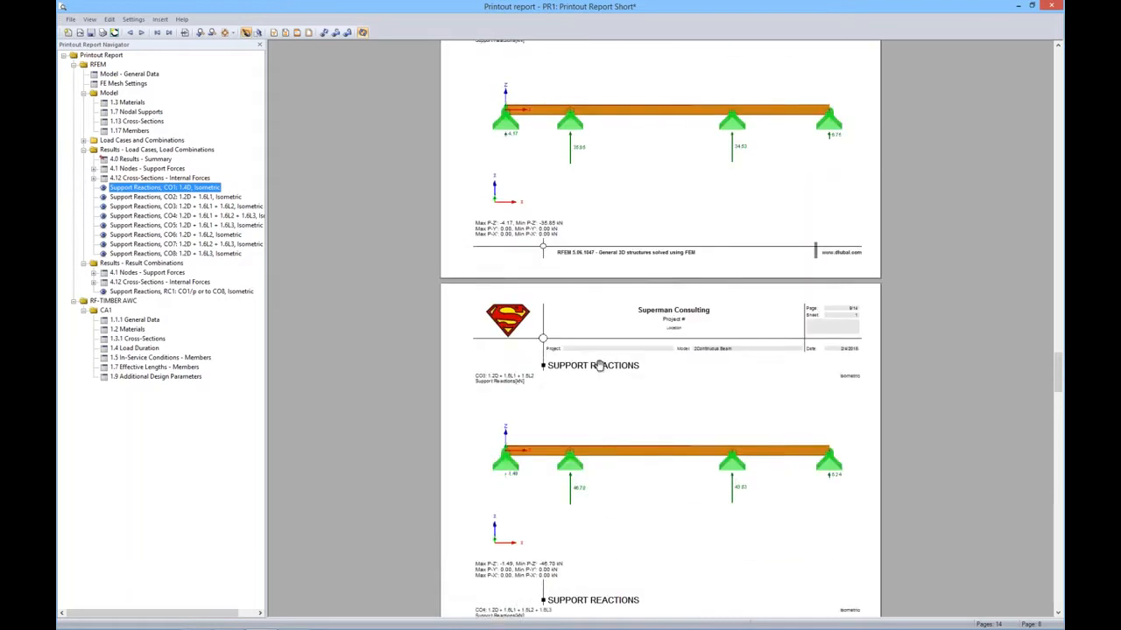
scroll(599, 366, "down", 1)
left_click(495, 358)
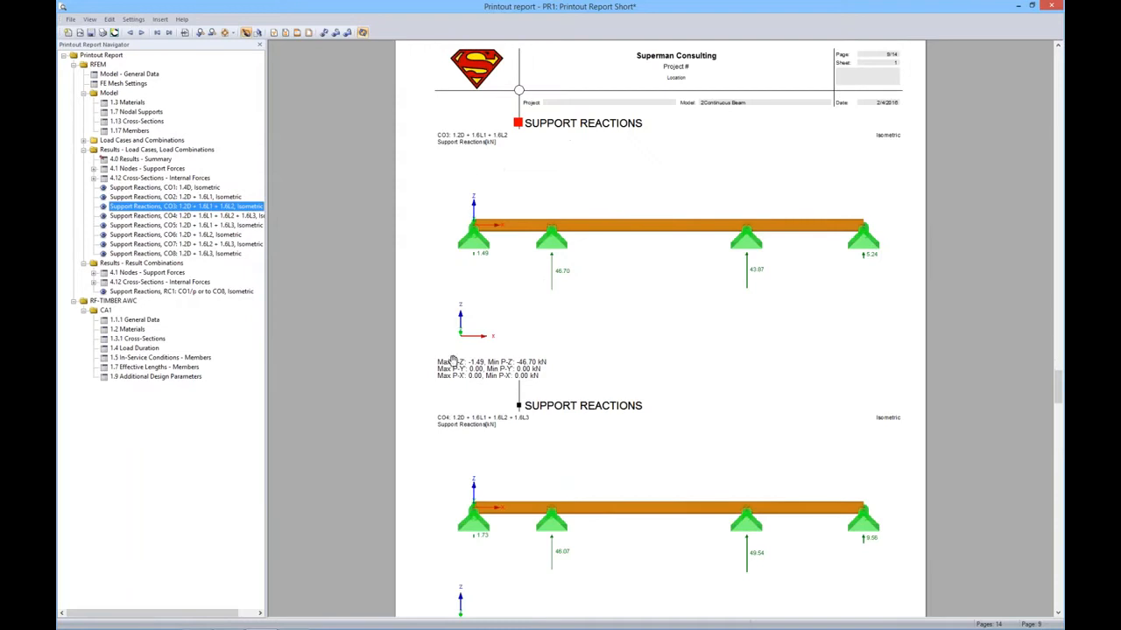
scroll(549, 408, "down", 3)
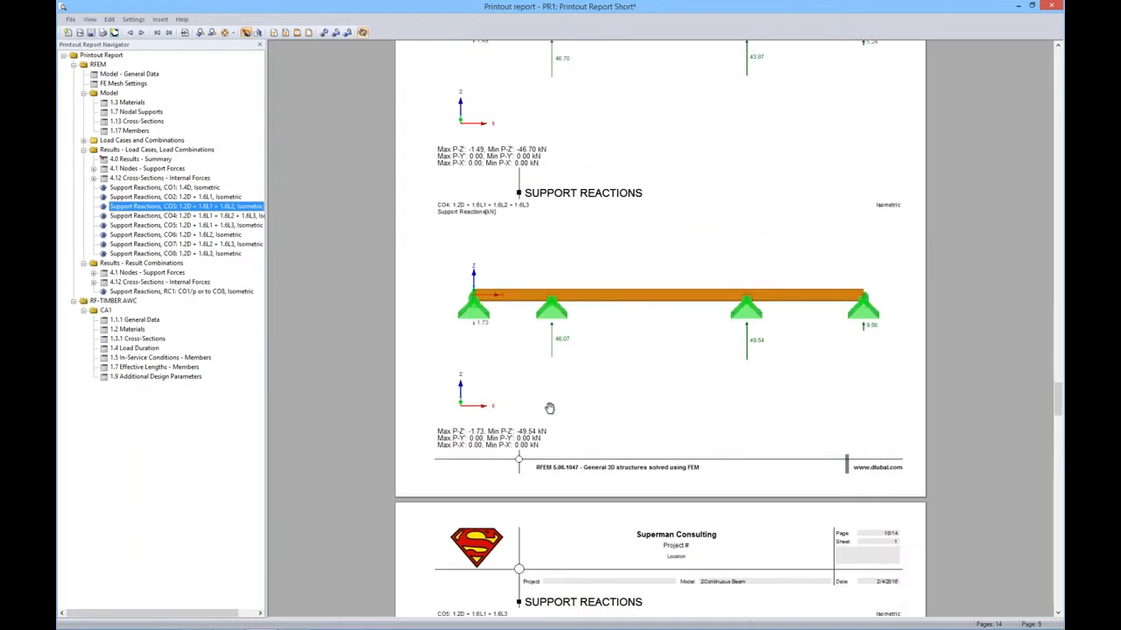
scroll(548, 408, "down", 3)
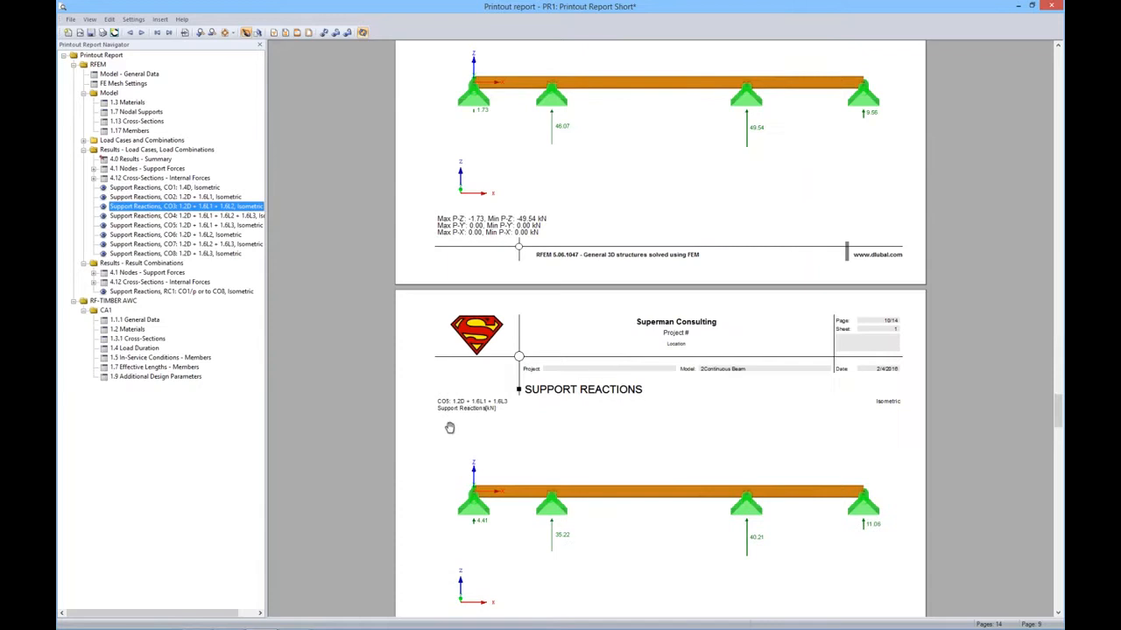
scroll(449, 427, "down", 4)
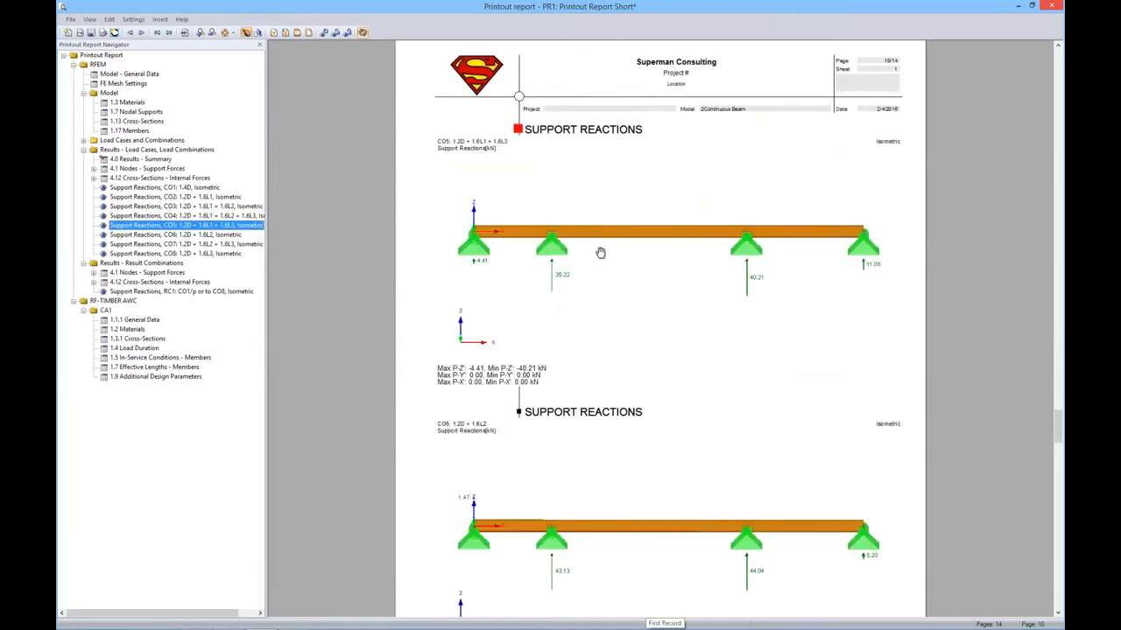
left_click(1053, 8)
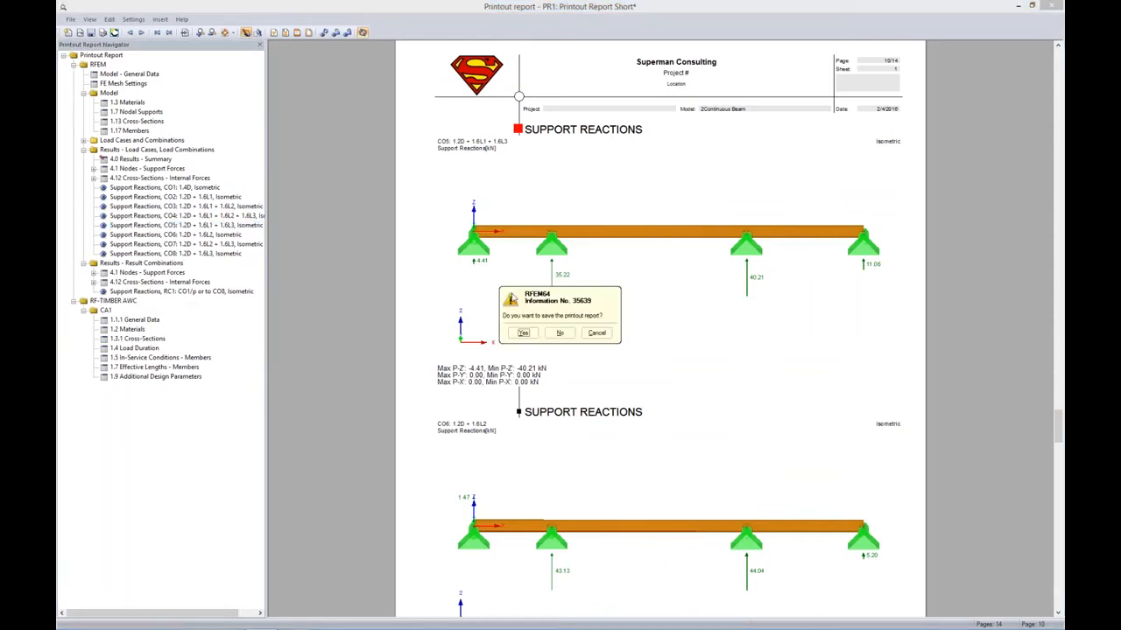
left_click(558, 335)
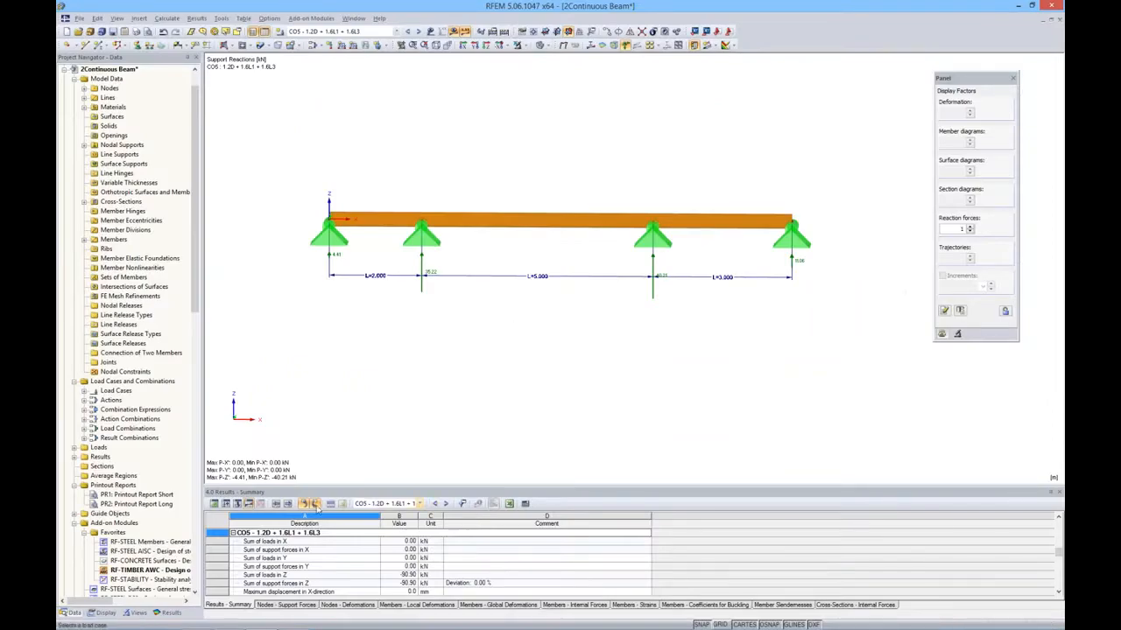
Step: In the model's parameter list, set the span lengths a to 5 m, b to 2 m and c to 3 m, and apply them
left_click(214, 504)
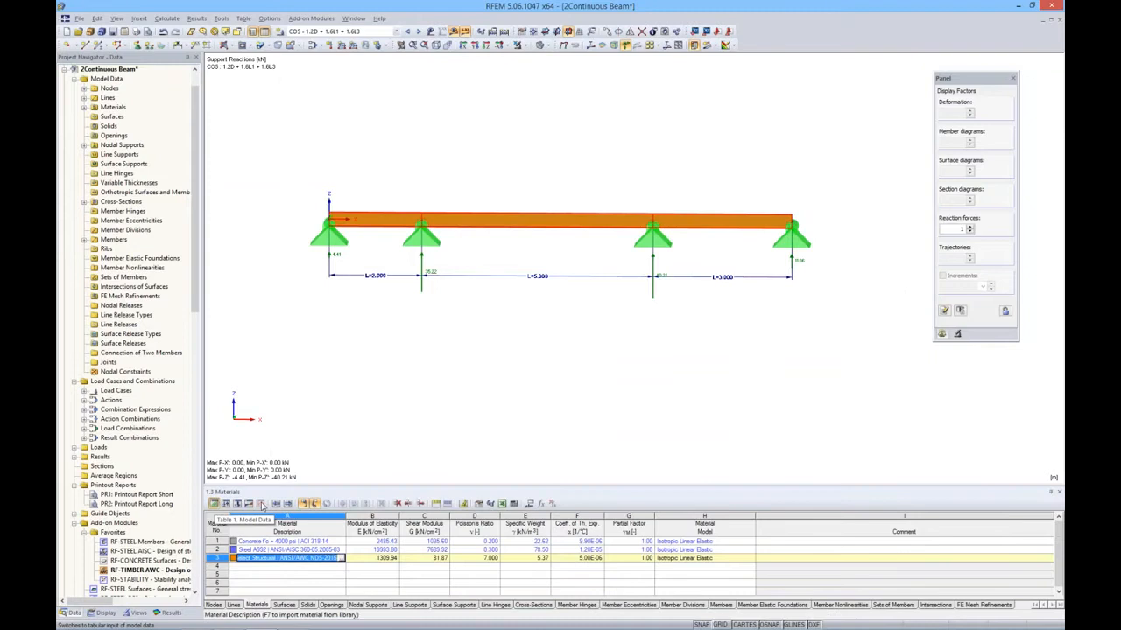
left_click(530, 504)
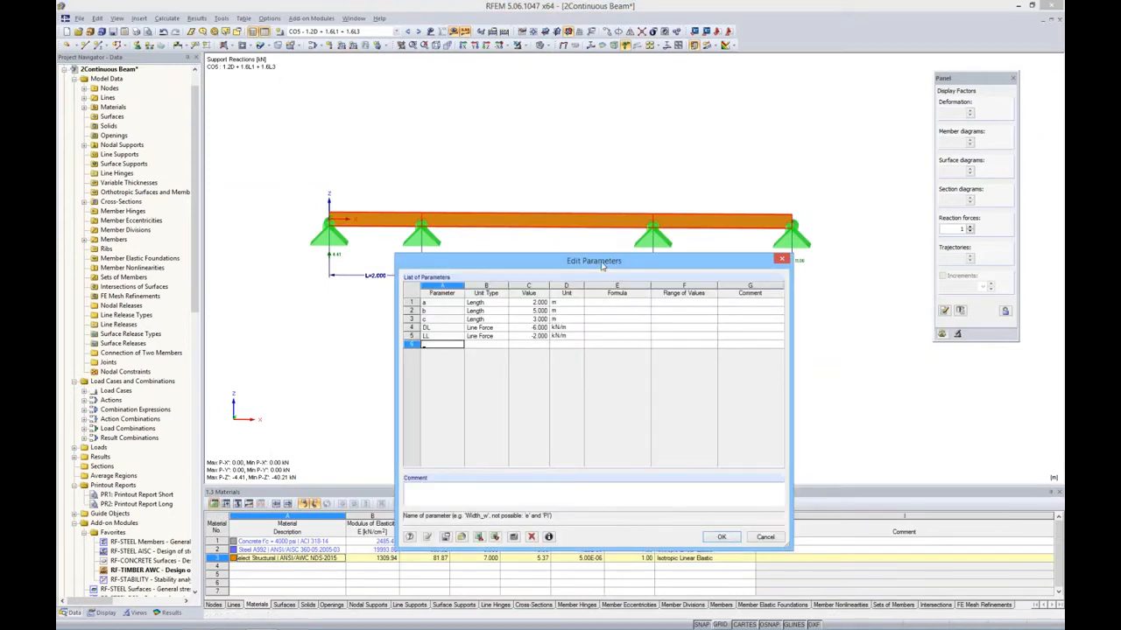
left_click_drag(601, 266, 585, 344)
left_click(516, 380)
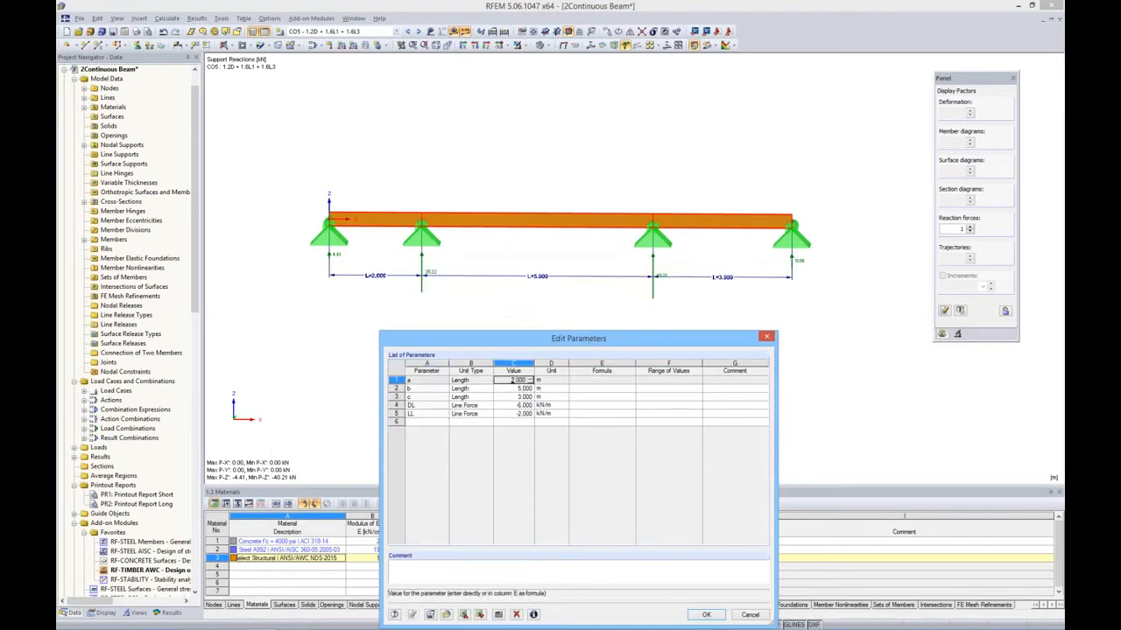
key("Return")
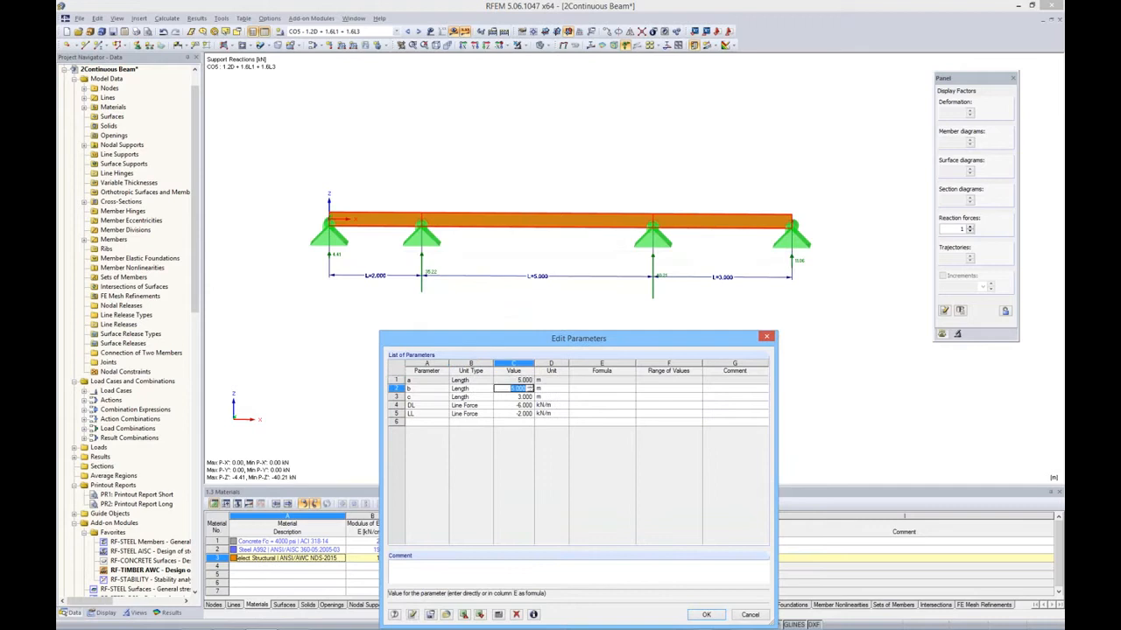
type("2")
key("Return")
type("3")
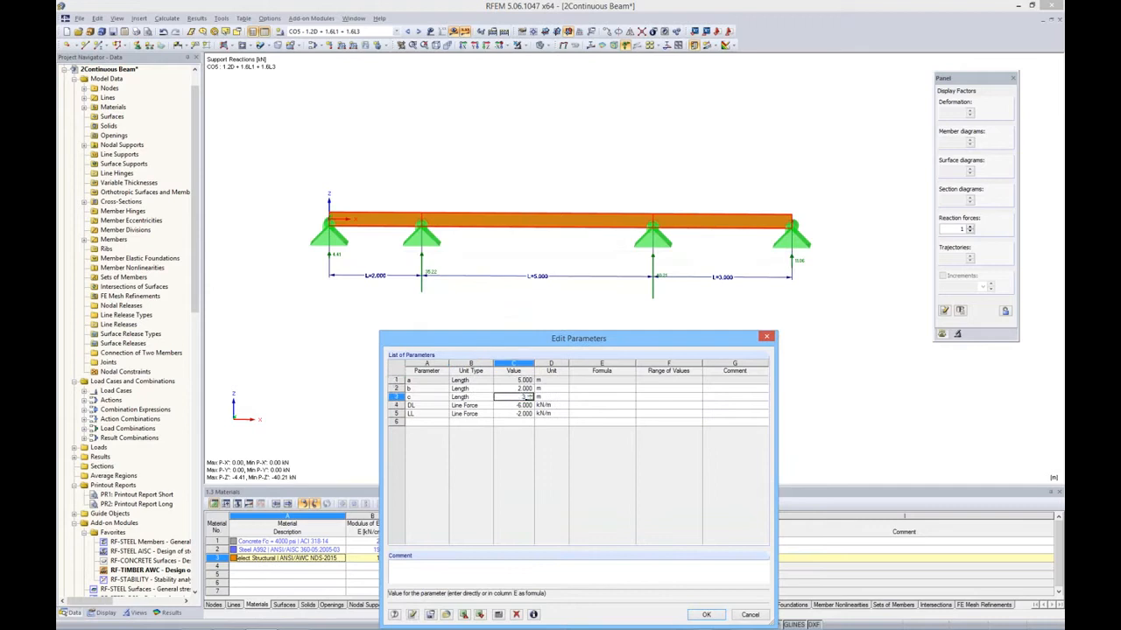
left_click(604, 413)
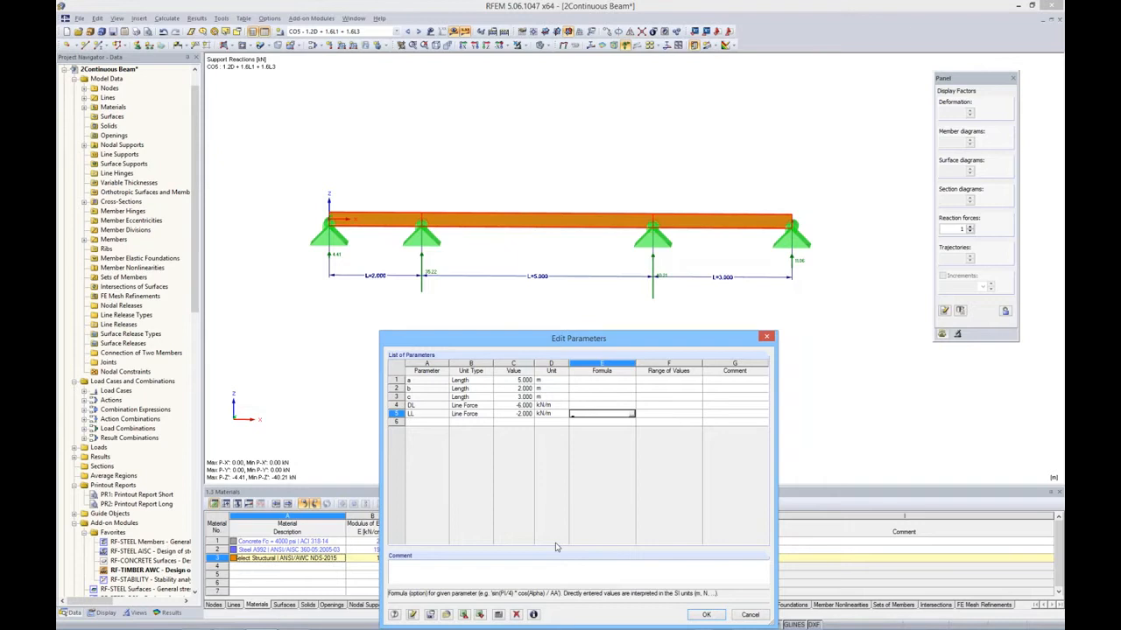
left_click(705, 615)
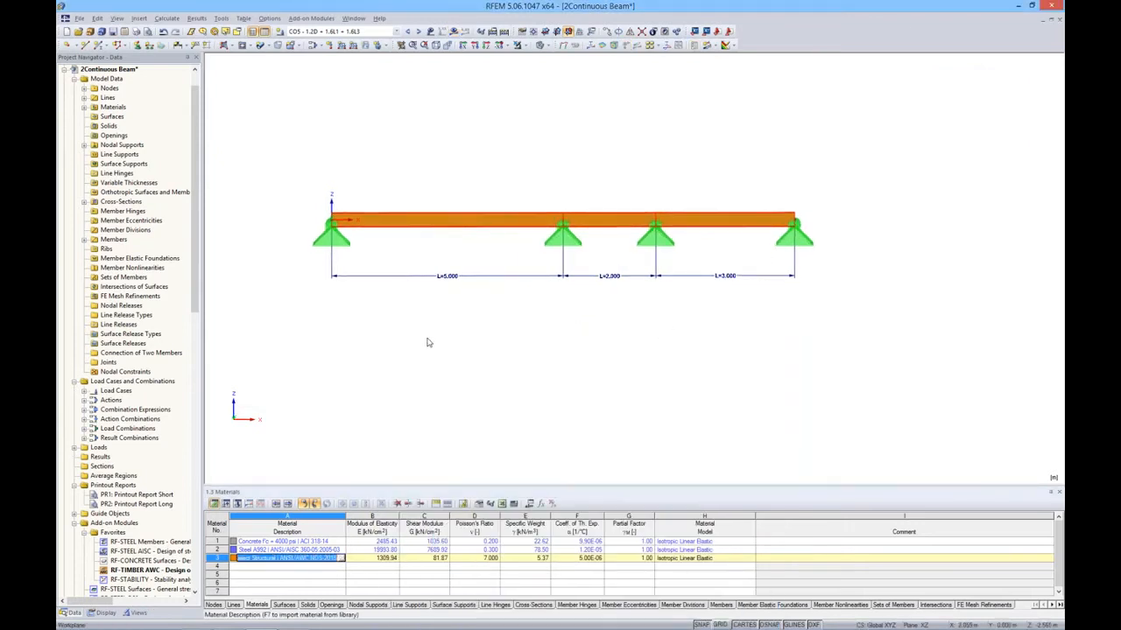
Step: Calculate the results for load combination CO5 and open the printout report PR1: Printout Report Short
left_click(453, 32)
left_click(525, 354)
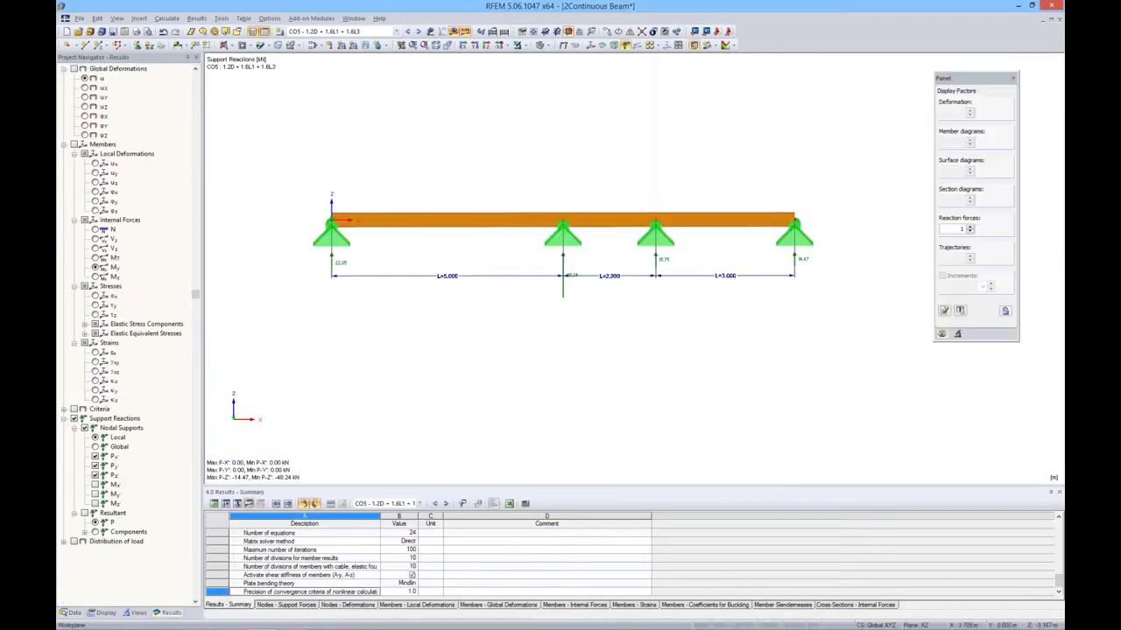
left_click(77, 612)
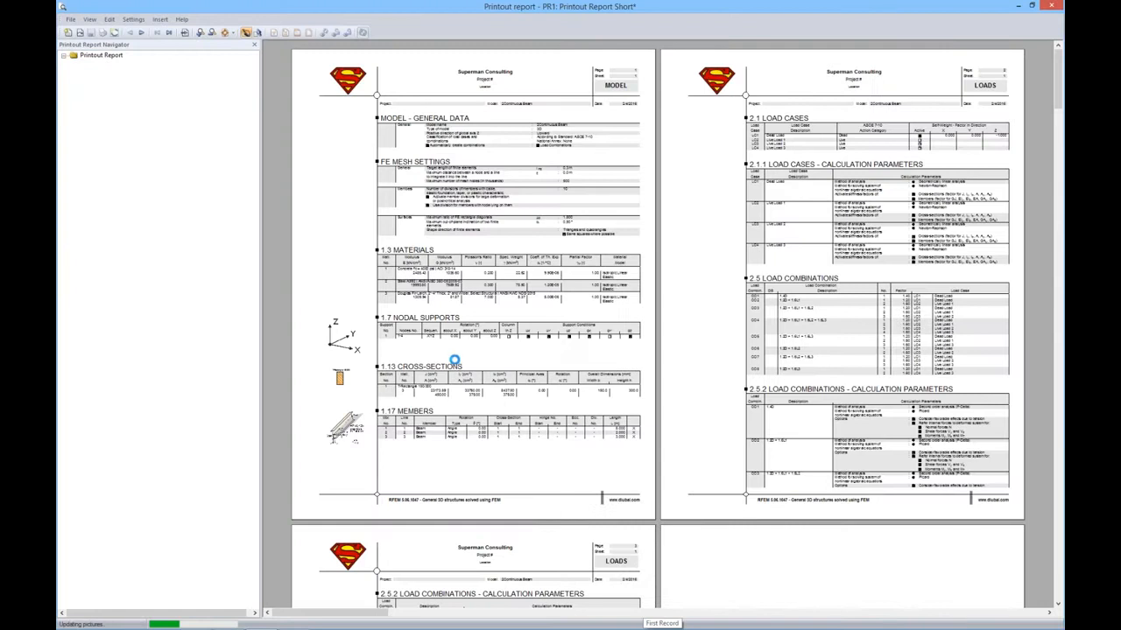
Step: Examine the report graphics for load combinations CO1 to CO4 and close the report without saving it
left_click(148, 187)
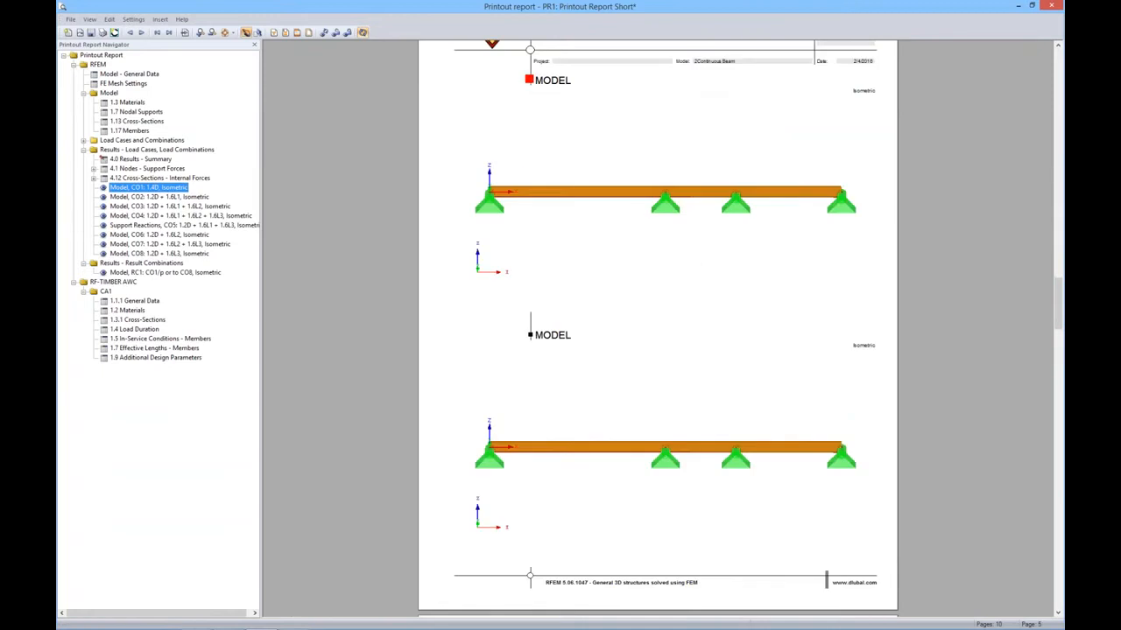
left_click(187, 197)
left_click(186, 207)
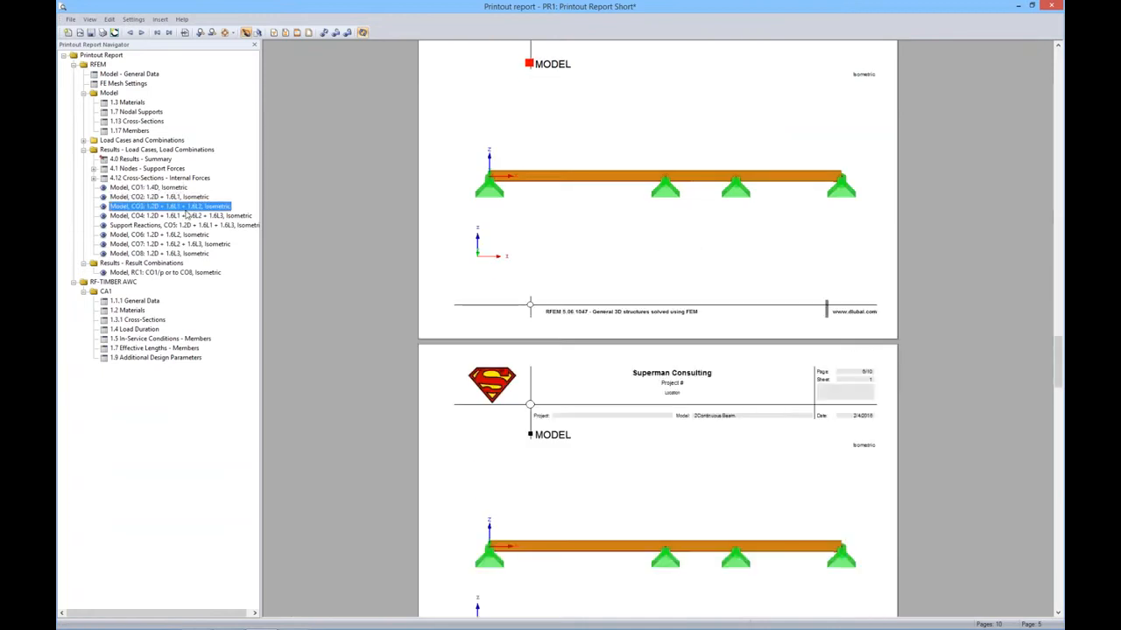
left_click(190, 215)
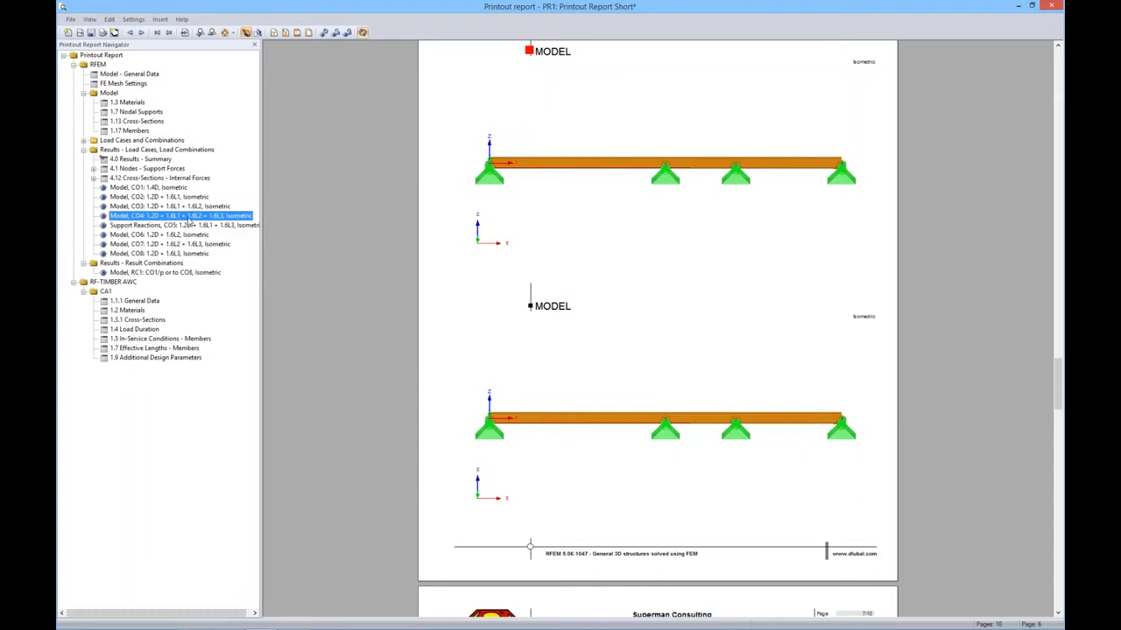
left_click(1050, 7)
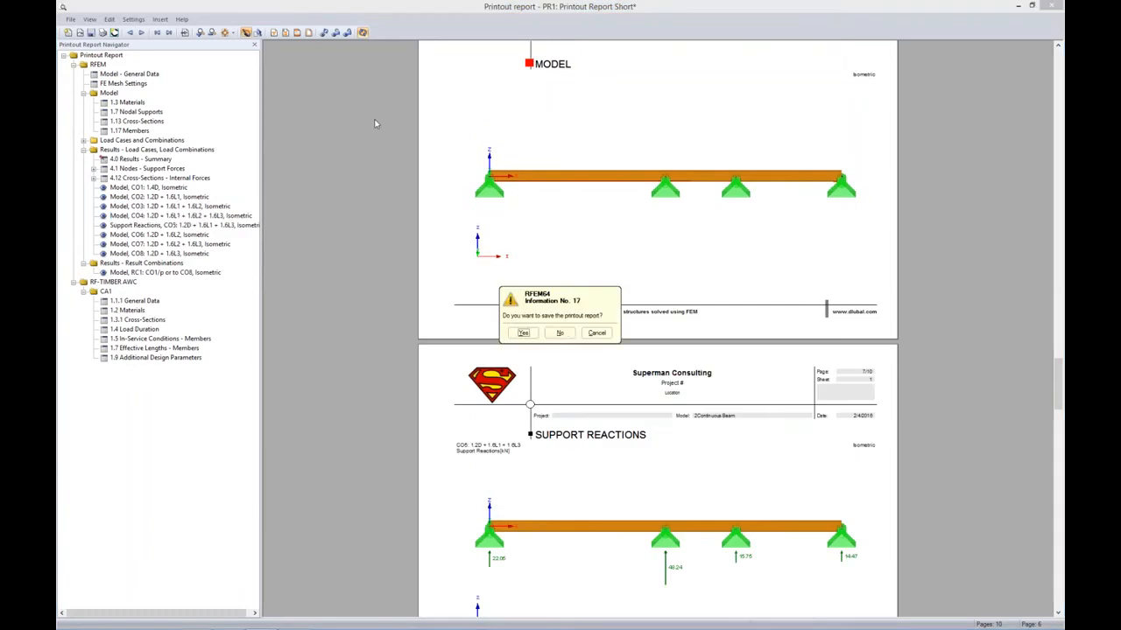
left_click(548, 334)
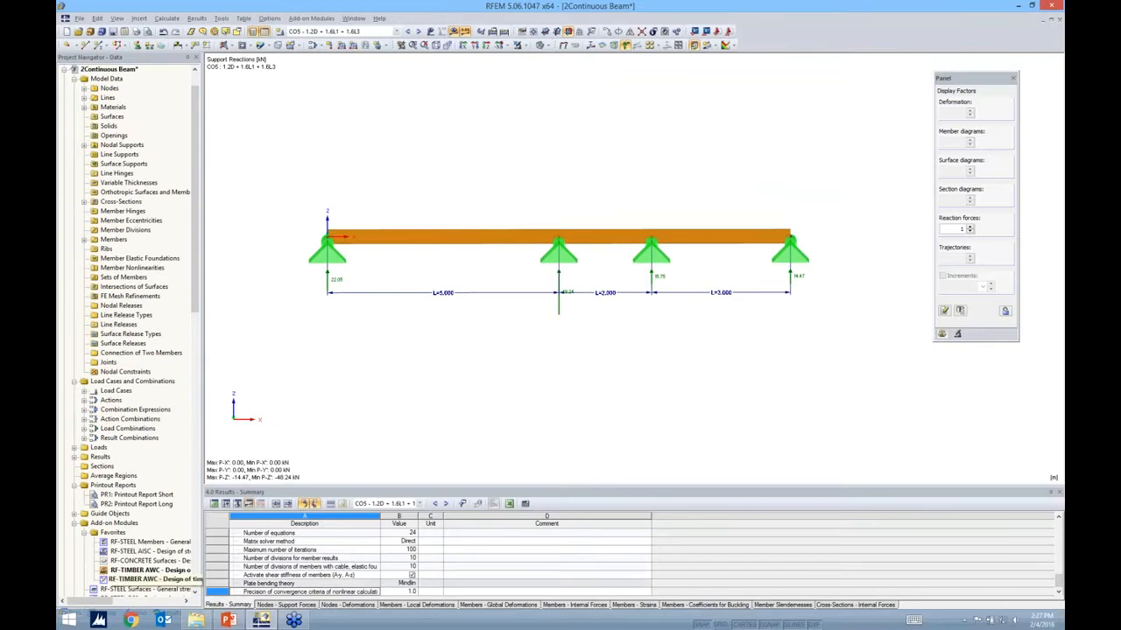
left_click(170, 613)
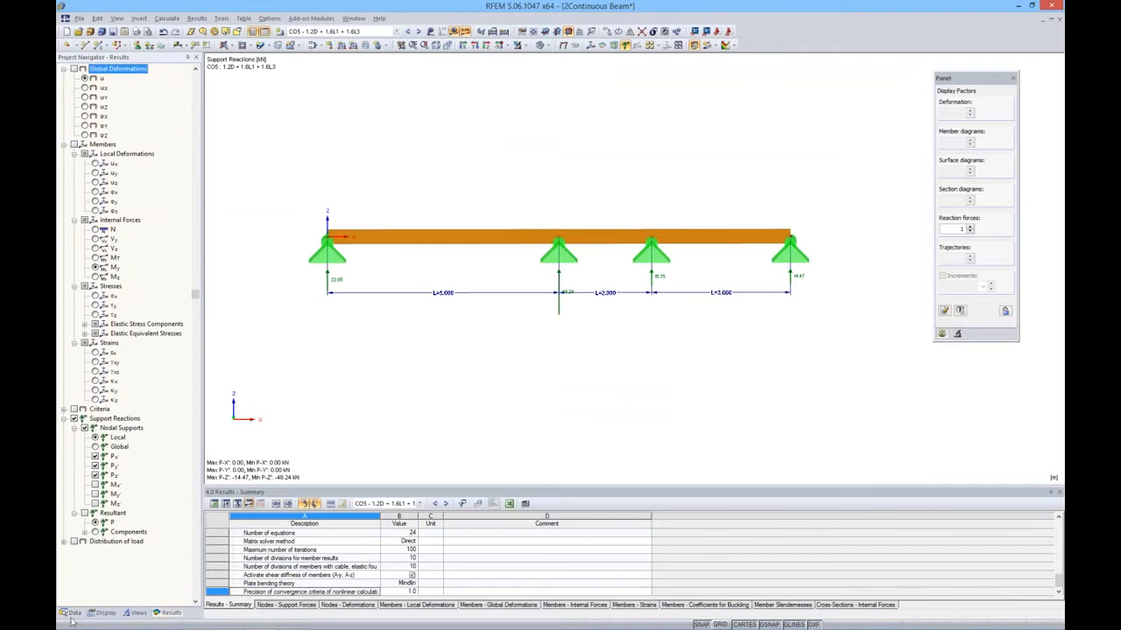
left_click(74, 613)
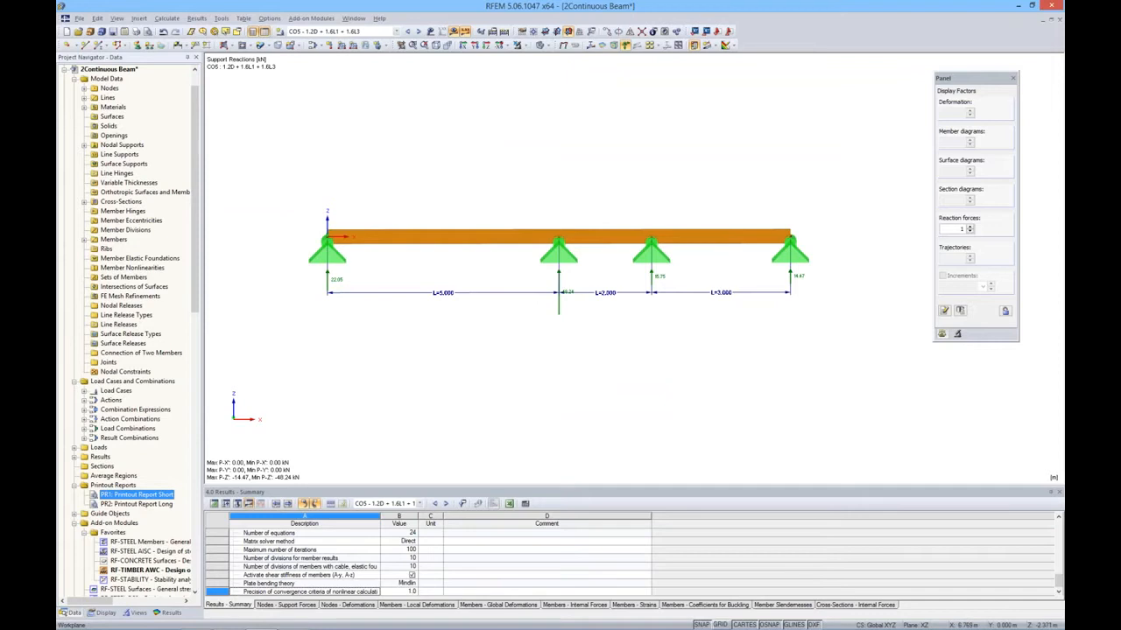
middle_click_drag(632, 350, 621, 353)
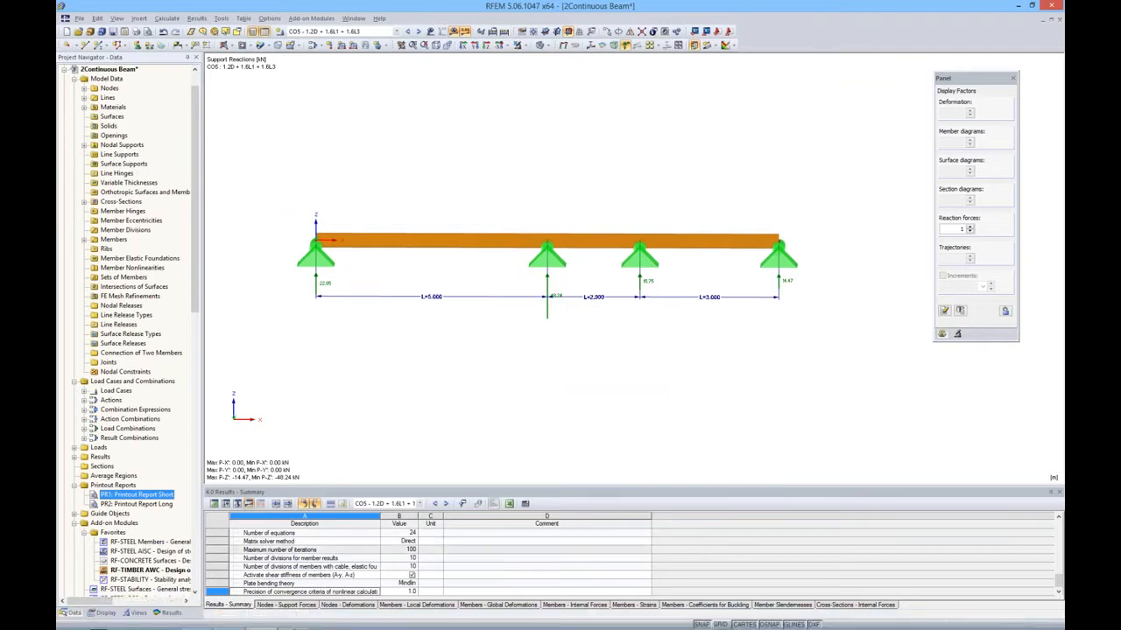
Step: Show the member My diagrams without support reactions and set the member diagram display factor to 1.5
left_click(168, 612)
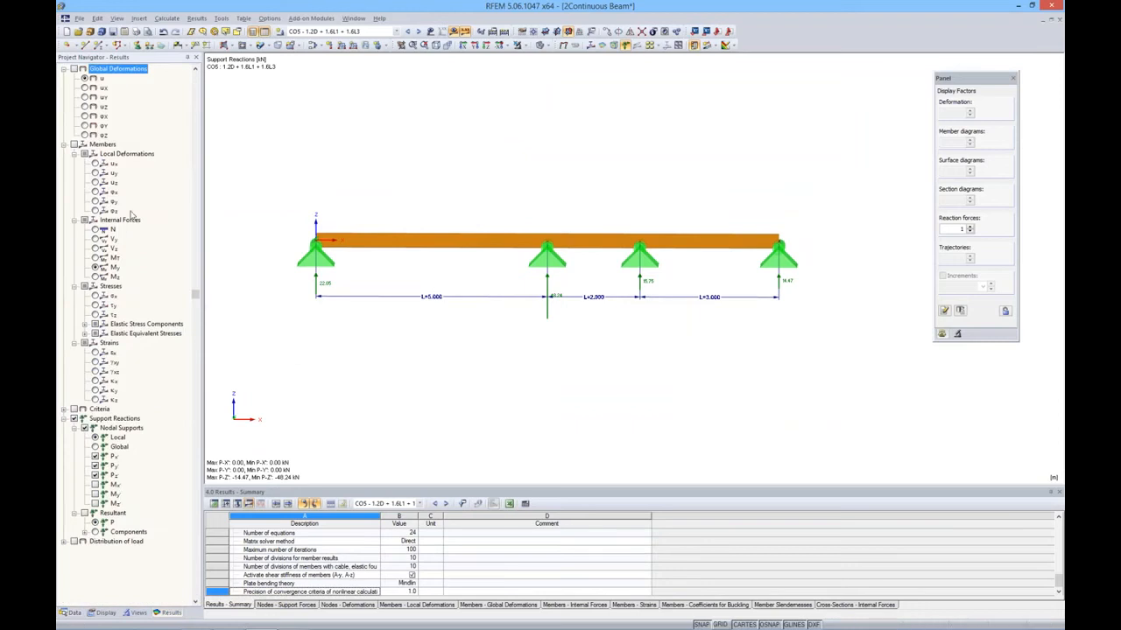
left_click(74, 146)
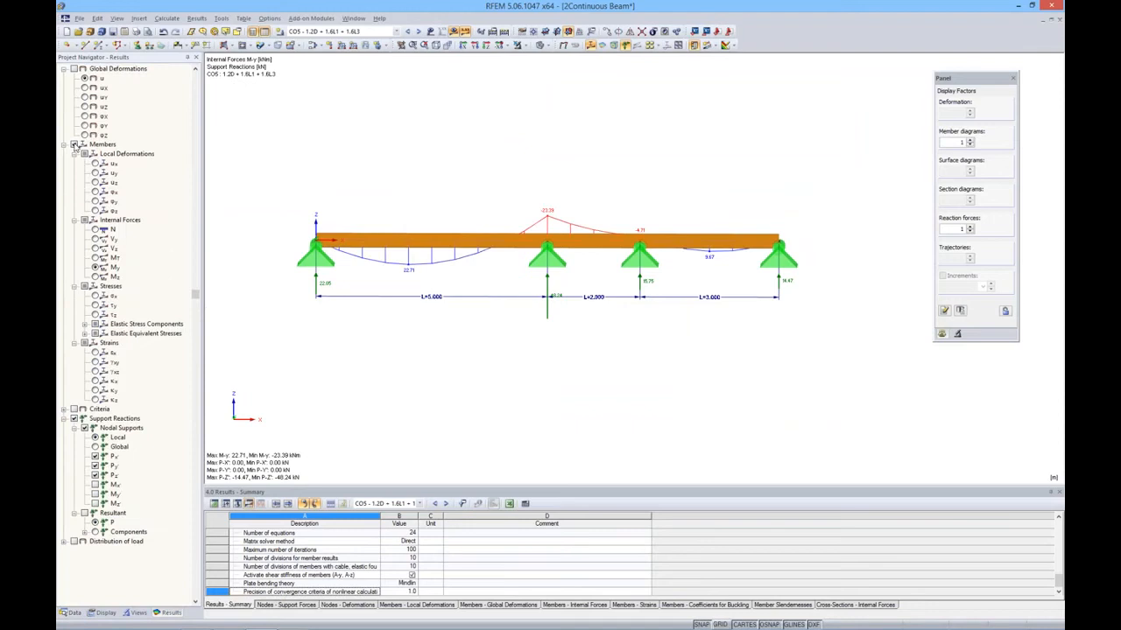
left_click(75, 420)
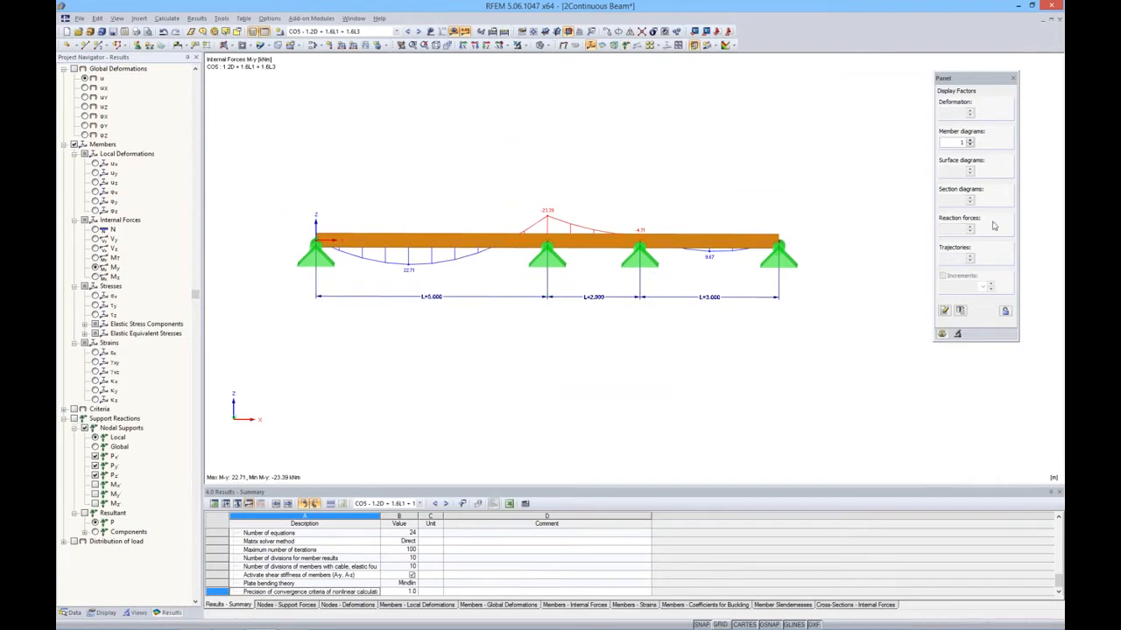
left_click(970, 140)
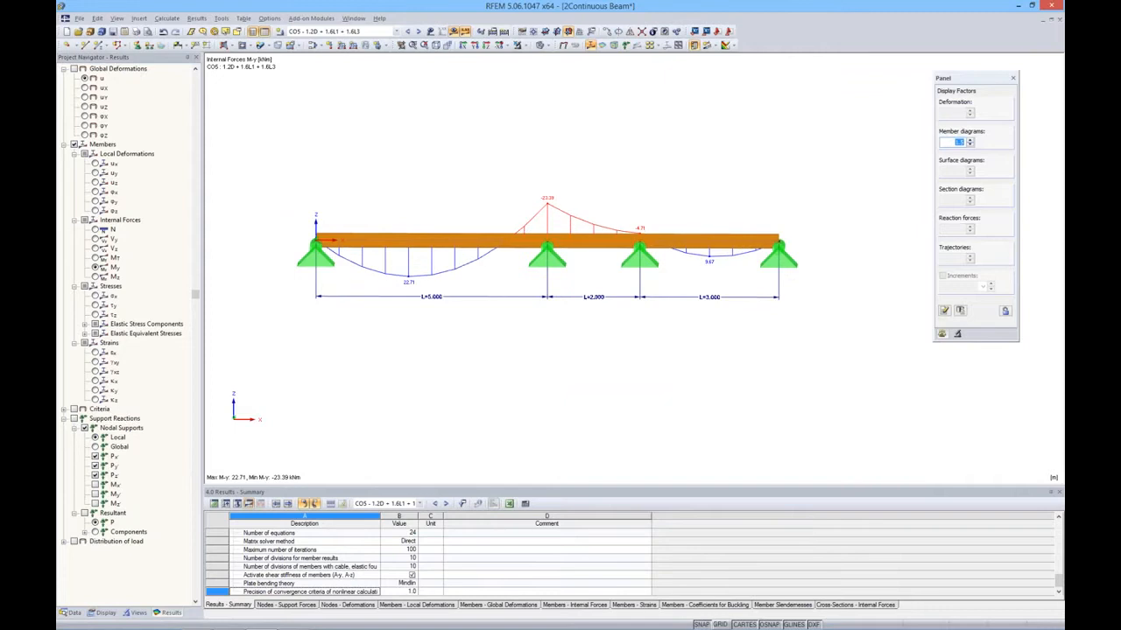
Step: Switch to result combination RC1 and calculate its results
left_click(419, 32)
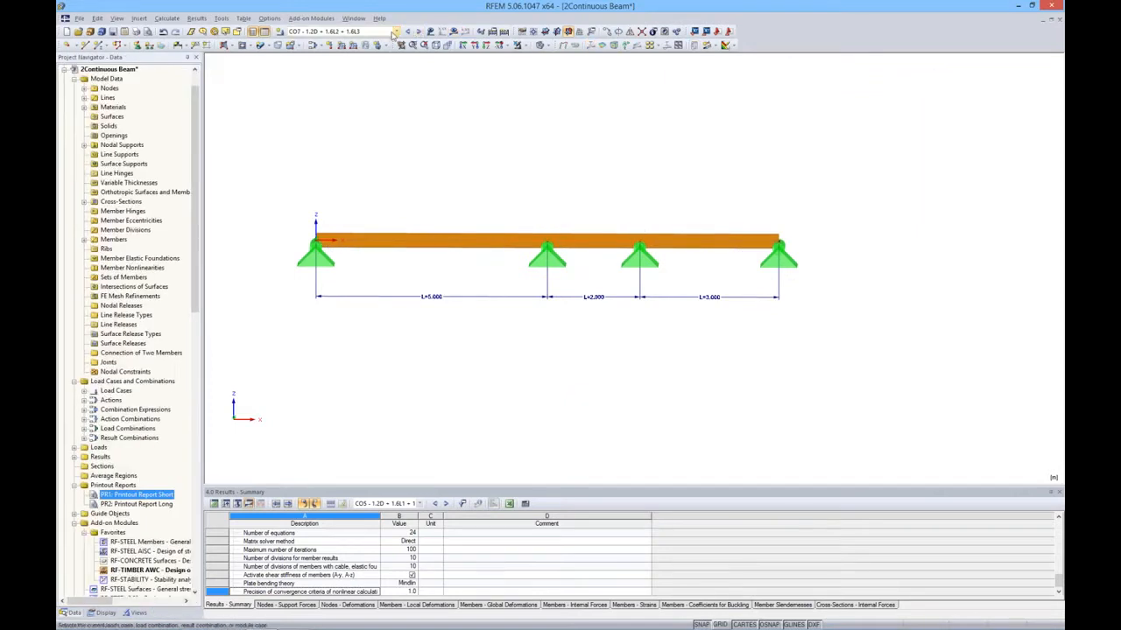
left_click(389, 33)
key("Down")
key("Down")
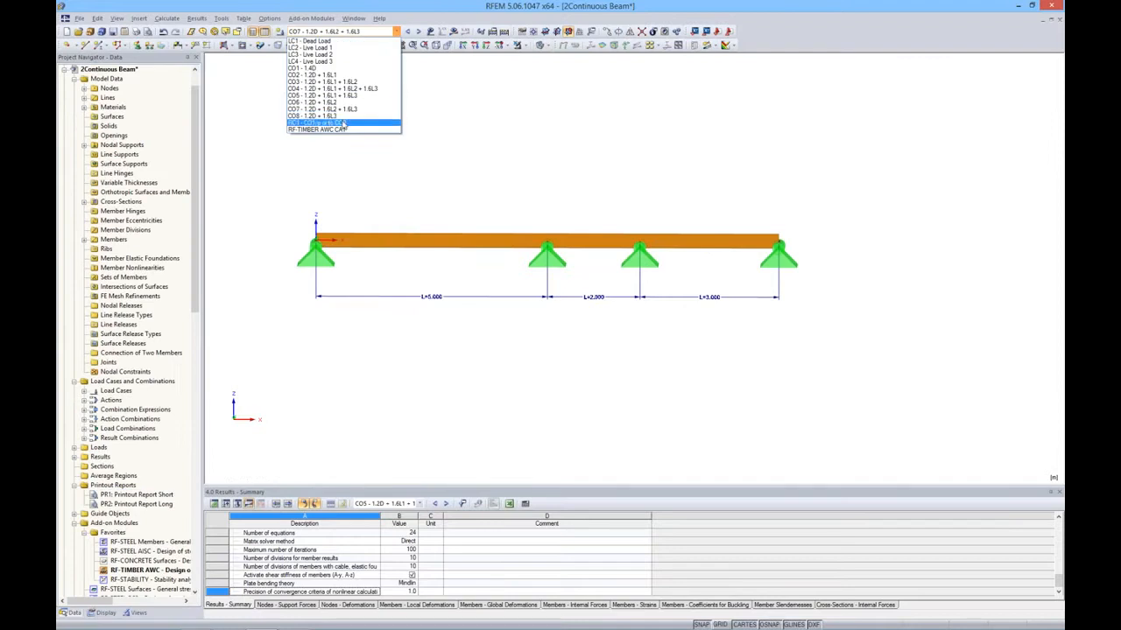
key("Return")
left_click(454, 32)
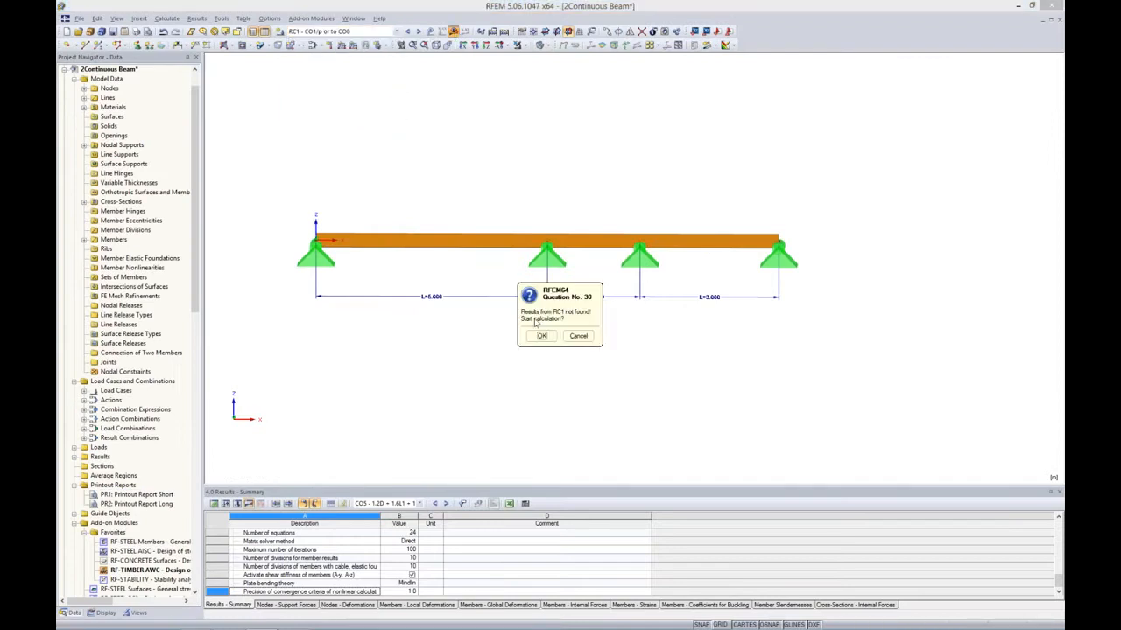
left_click(538, 343)
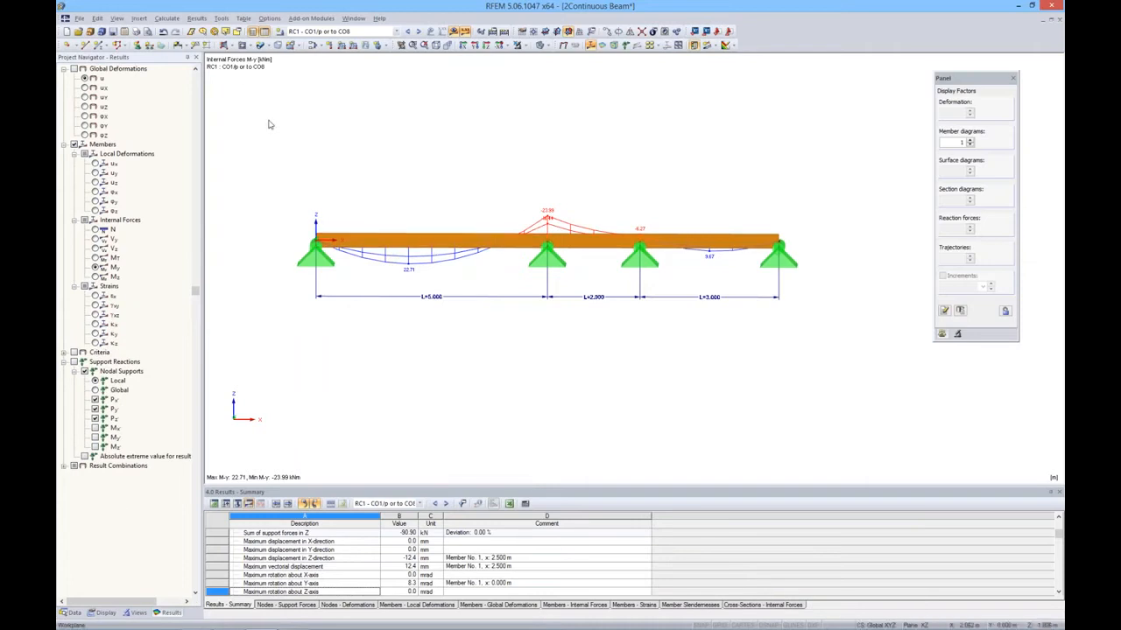
Step: Step through the moment diagrams from RC1 back to load combination CO4 and set the member diagram display factor to 1.75
left_click(408, 32)
left_click(407, 31)
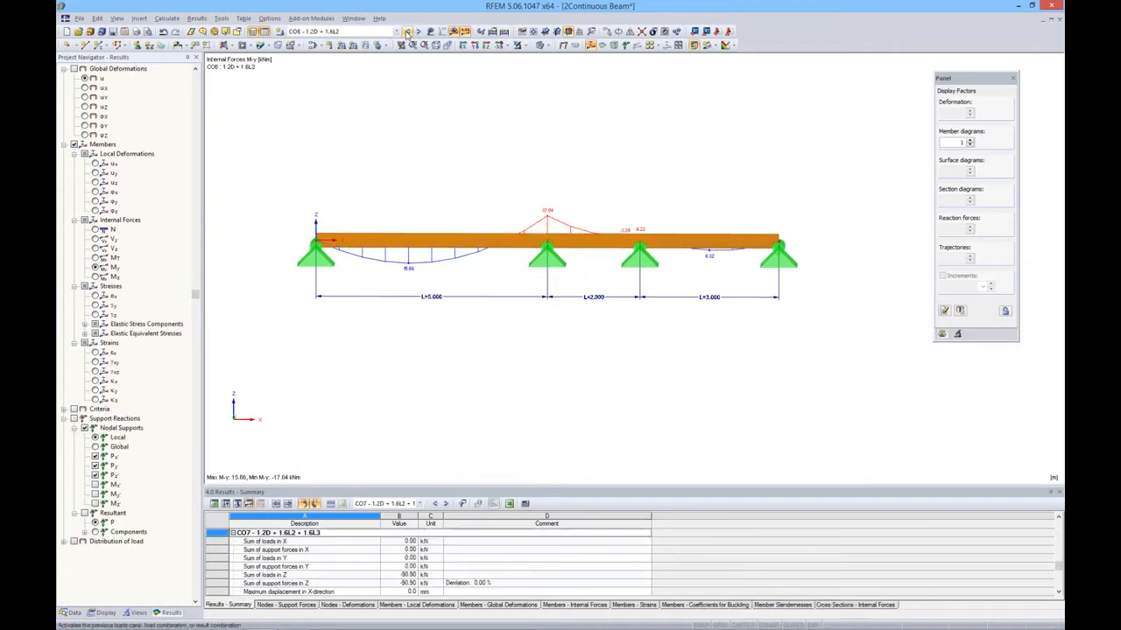
left_click(407, 32)
left_click(407, 32)
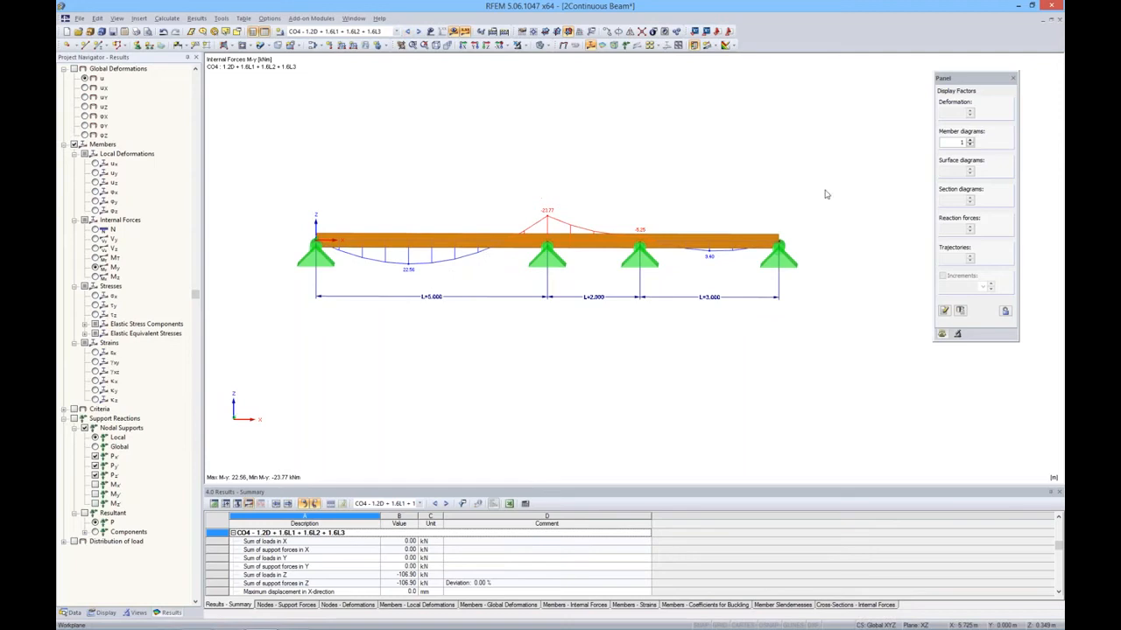
left_click(969, 140)
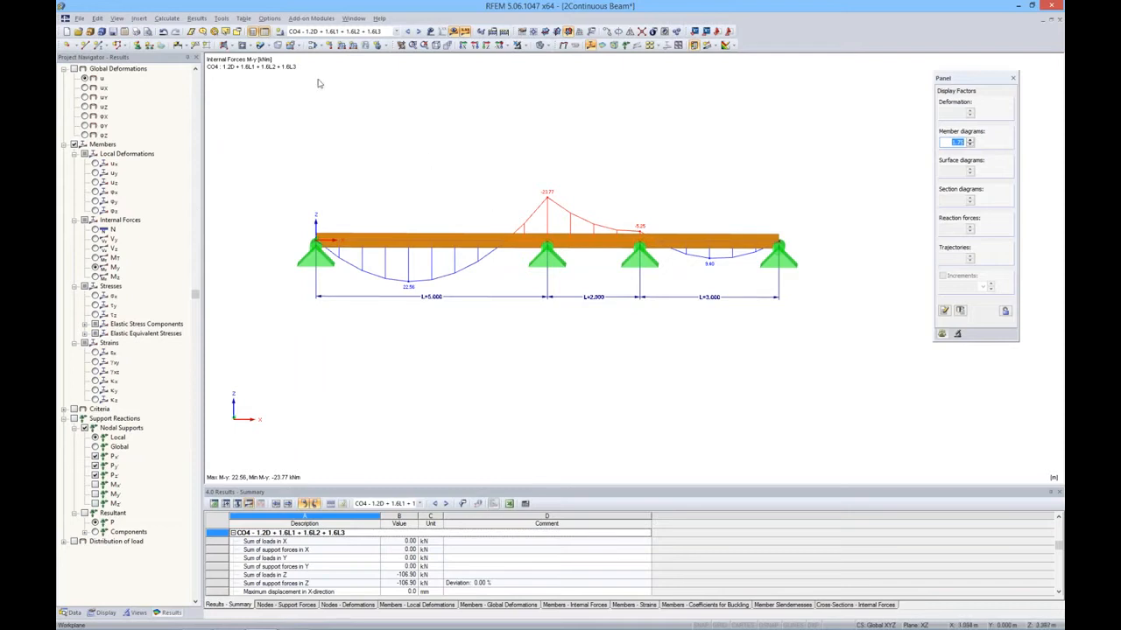
Step: From load combination CO5, set up a mass print of the member My results for all load cases and combinations to the printout report
left_click(418, 30)
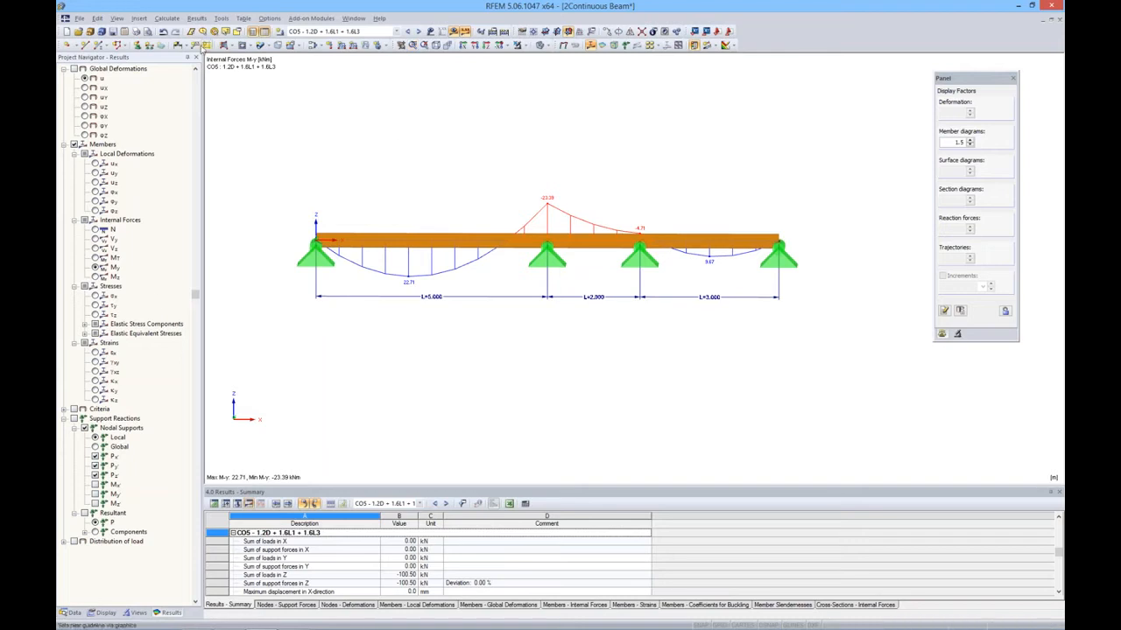
left_click(136, 31)
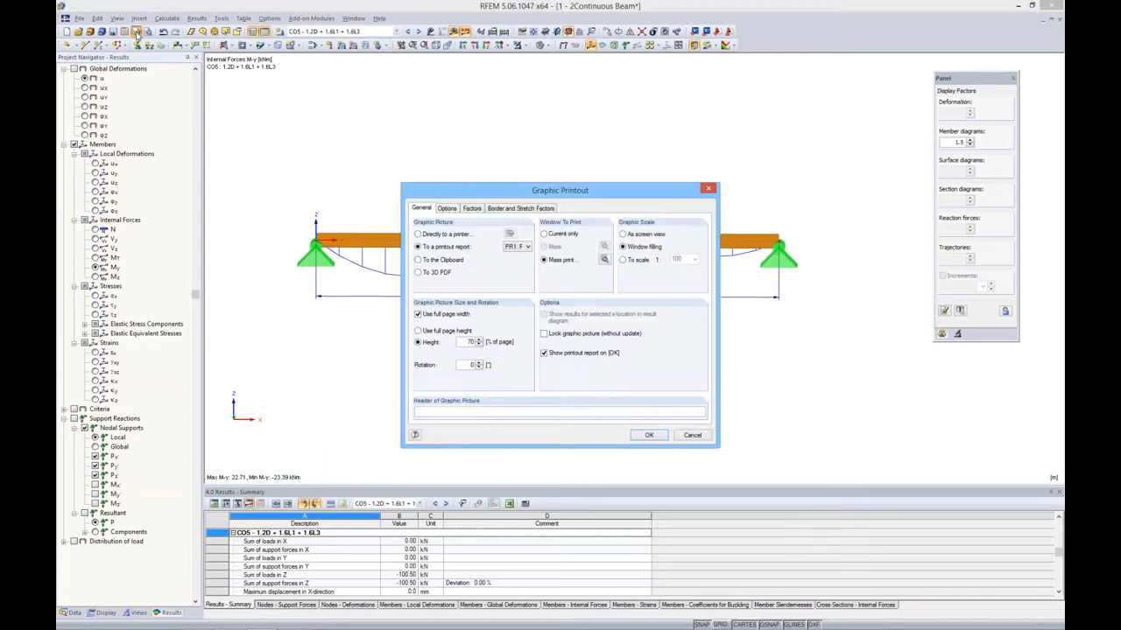
left_click_drag(573, 196, 693, 155)
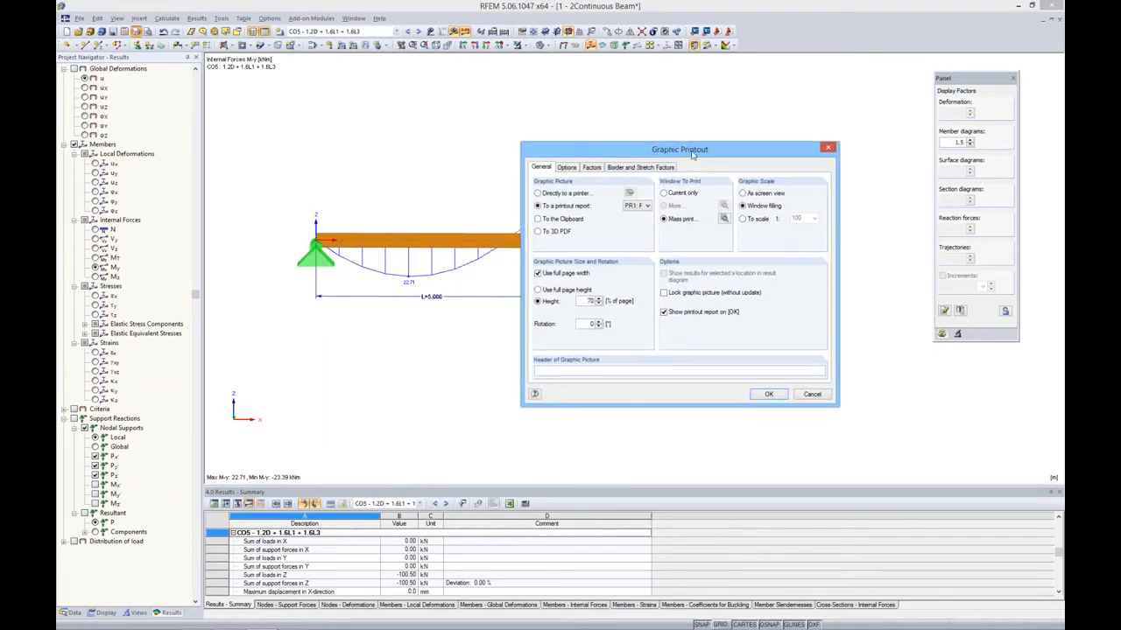
left_click(724, 220)
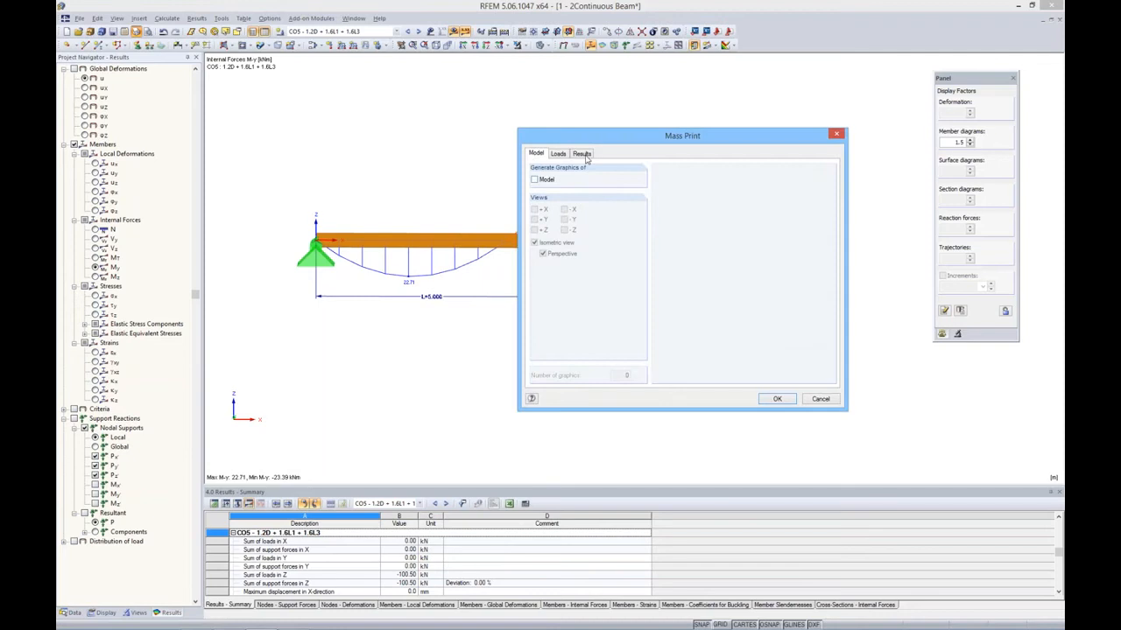
left_click(558, 154)
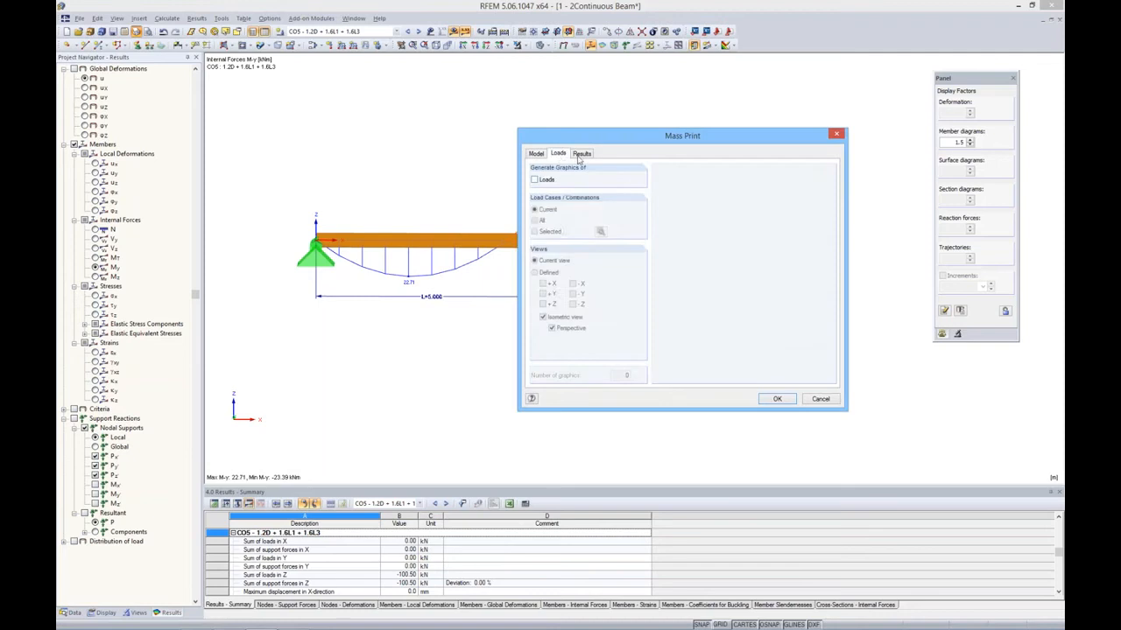
left_click(581, 154)
left_click_drag(606, 142, 619, 163)
left_click(679, 274)
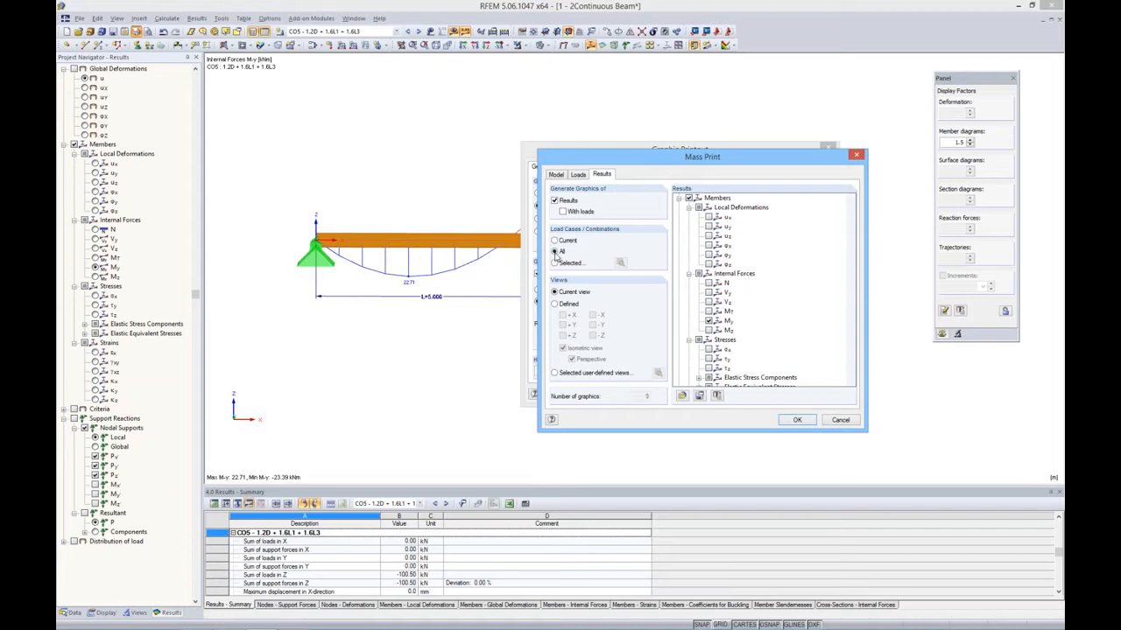
left_click(797, 422)
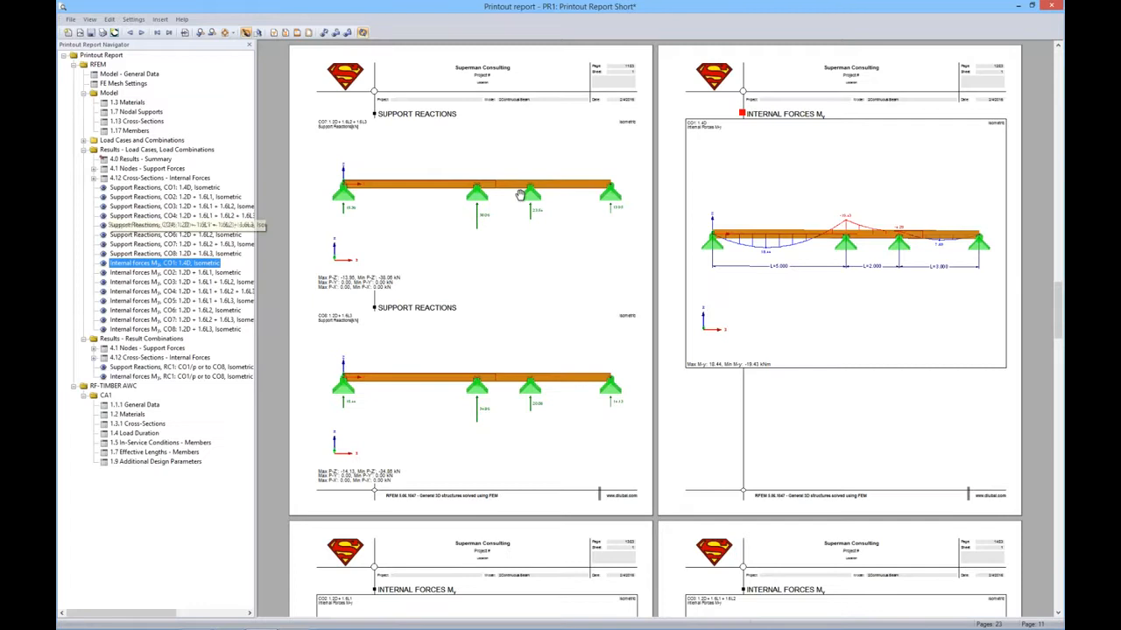
Step: Review the report's support reaction graphics and the My diagrams for CO1 to CO3, and close the report without saving it
left_click(162, 205)
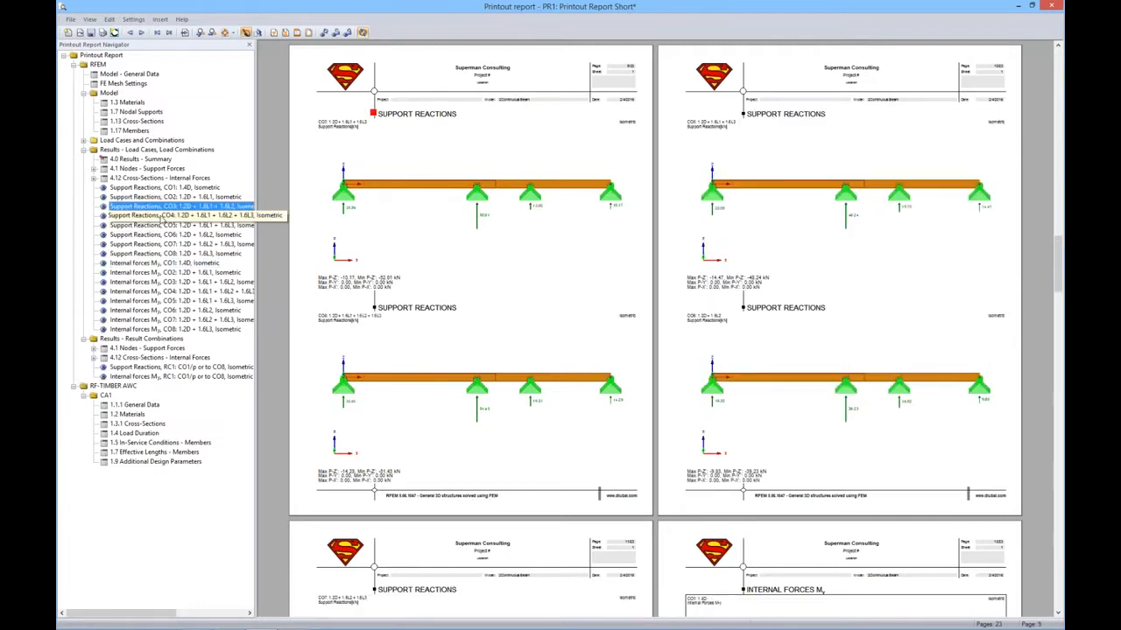
left_click(162, 218)
left_click(162, 235)
left_click(159, 245)
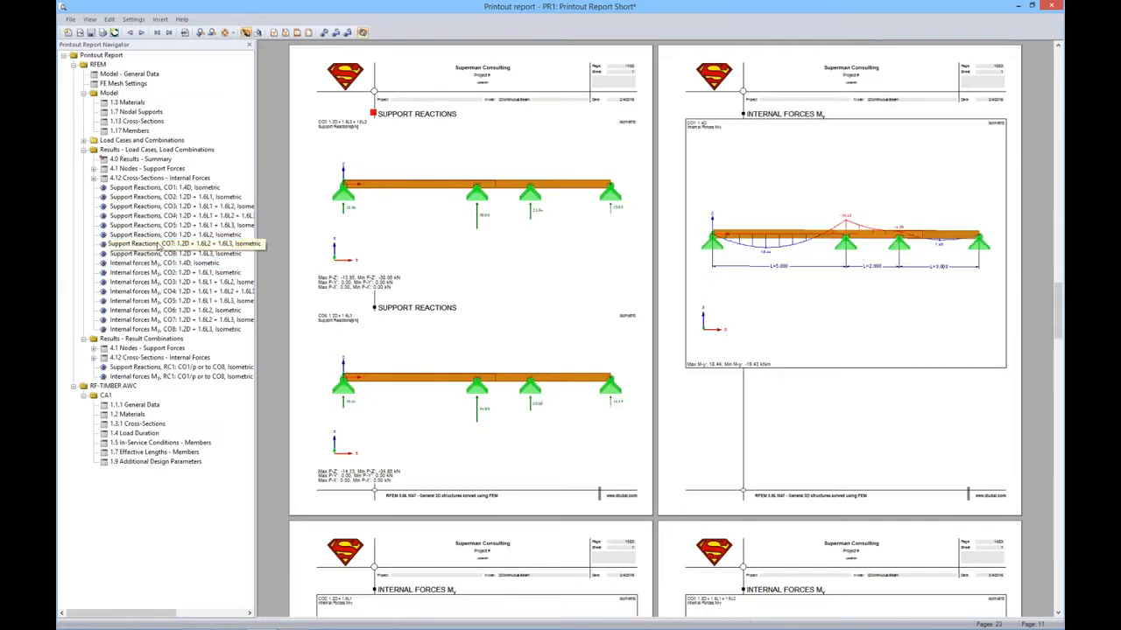
left_click(157, 262)
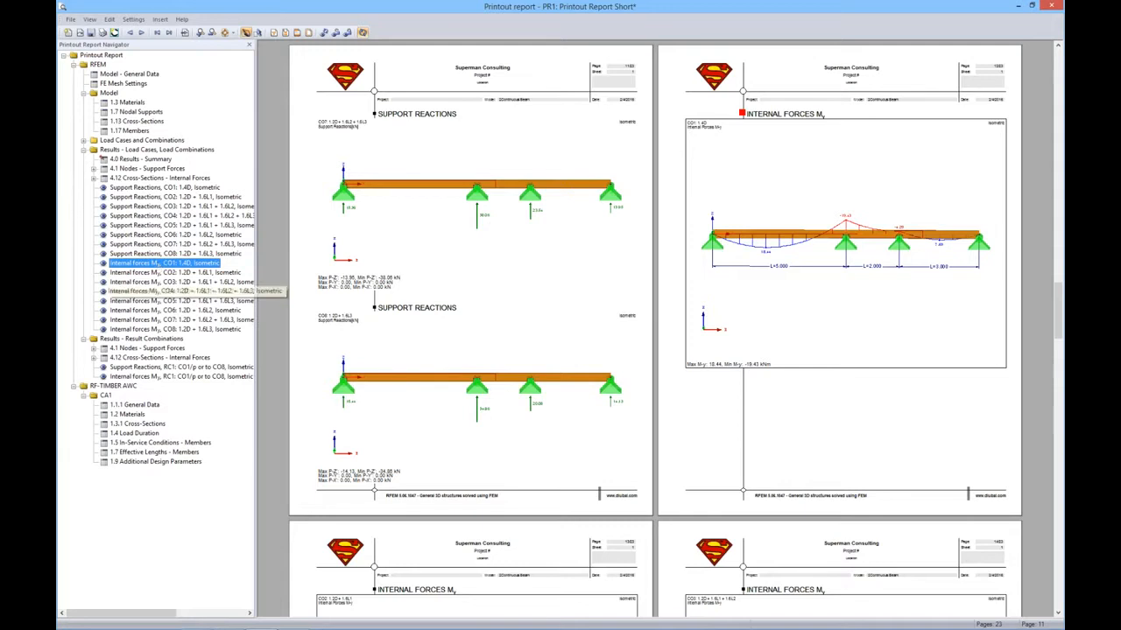
scroll(781, 312, "up", 2)
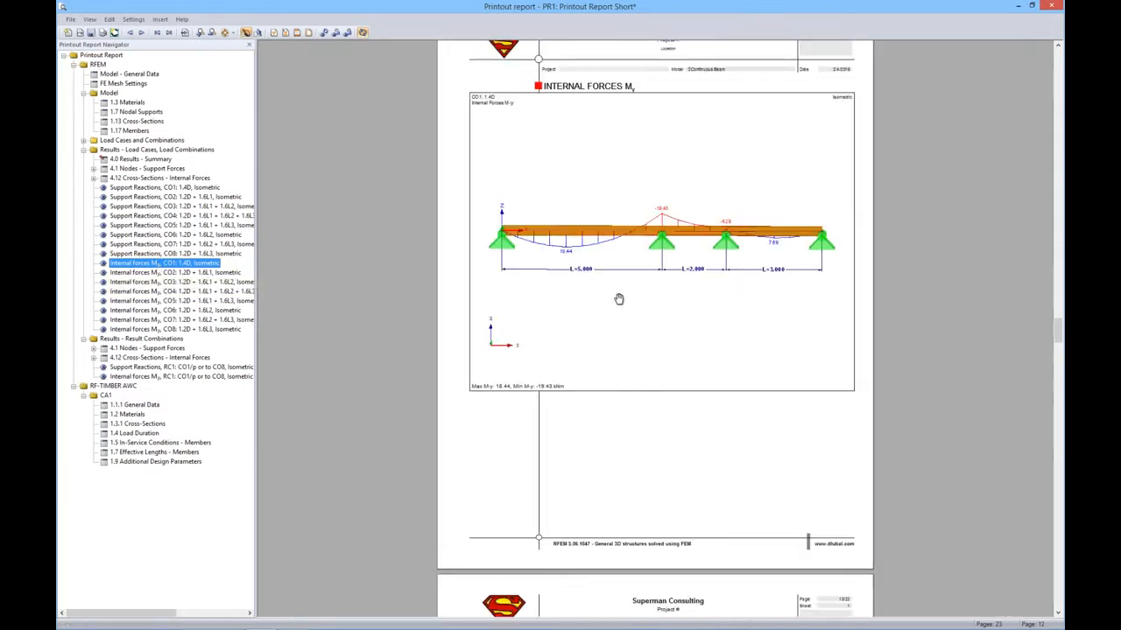
scroll(619, 299, "up", 1)
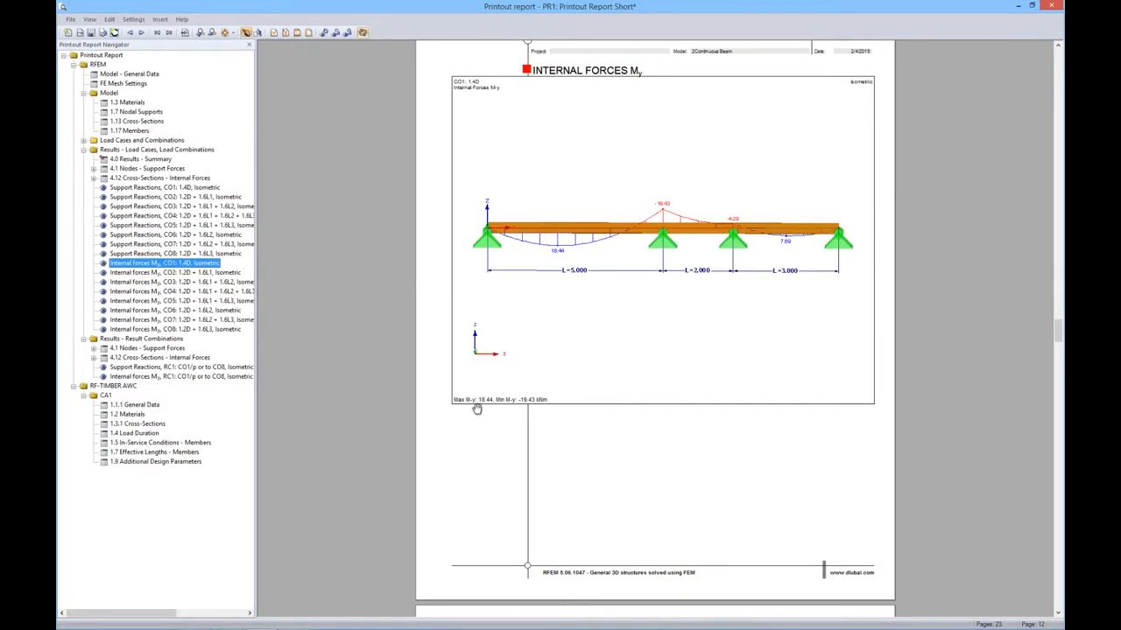
scroll(579, 438, "down", 3)
scroll(579, 438, "down", 1)
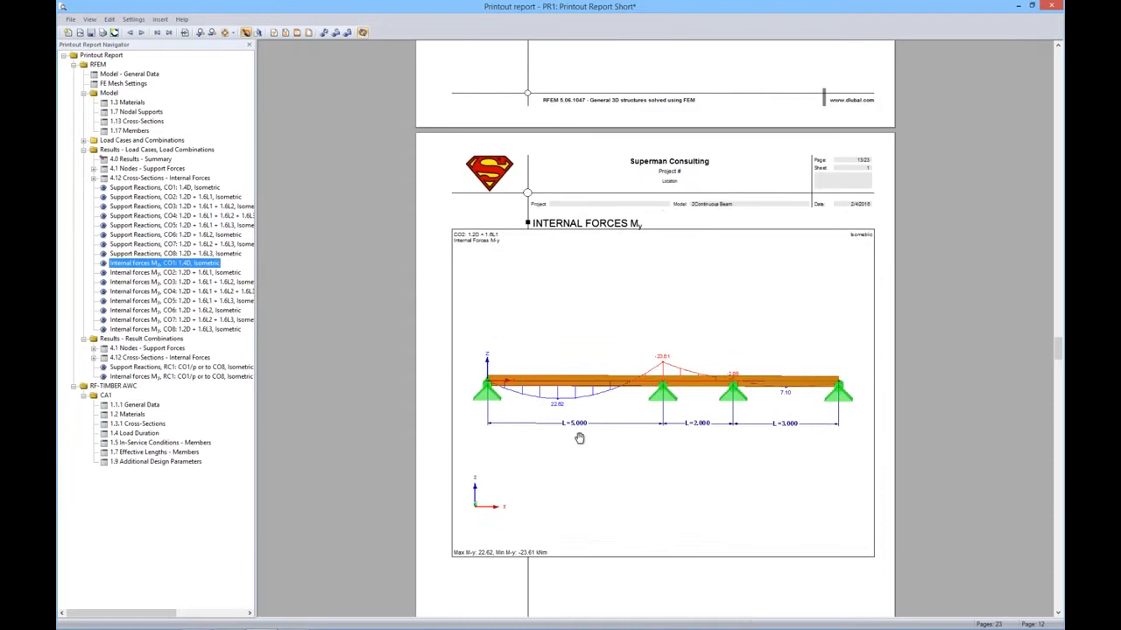
scroll(504, 385, "down", 1)
scroll(513, 397, "down", 4)
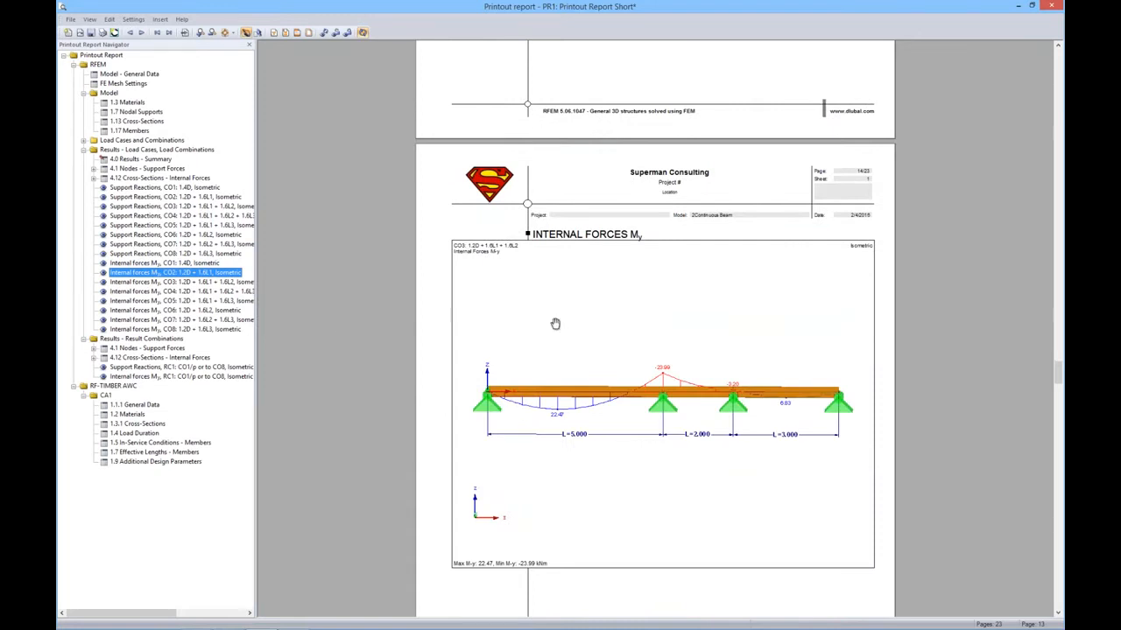
left_click(1050, 9)
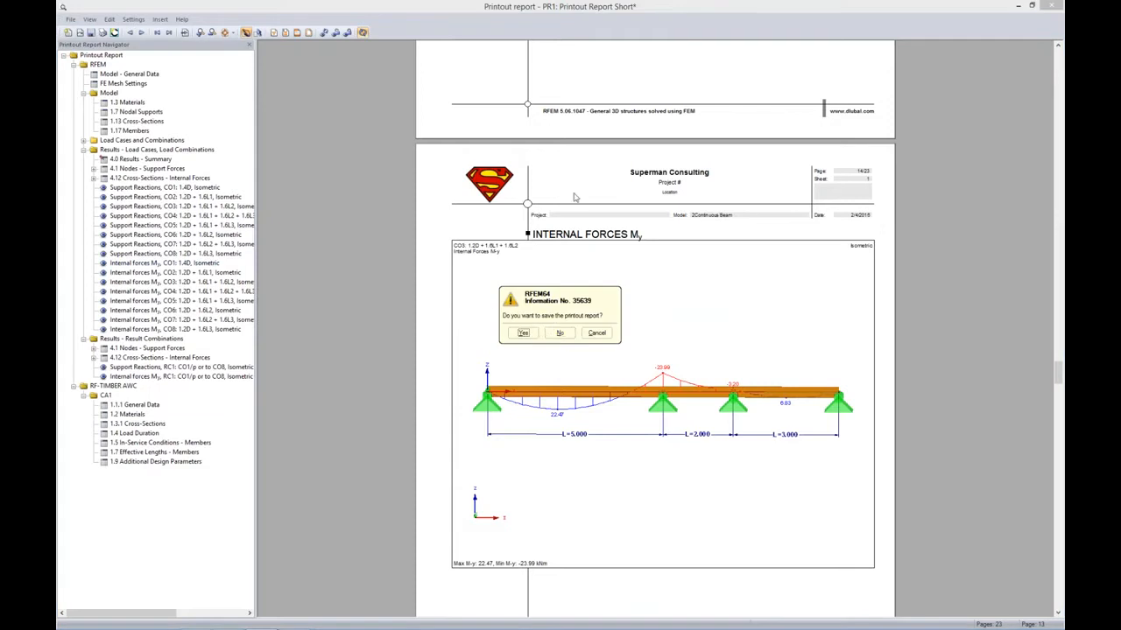
left_click(559, 333)
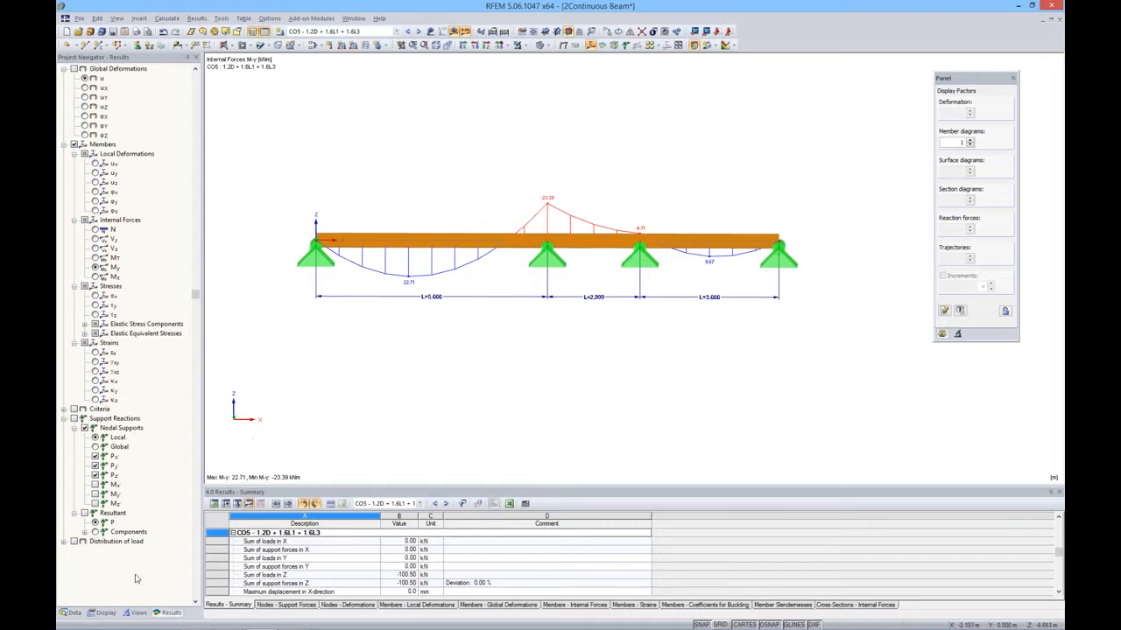
Step: Switch to the model 2Continuous Beam START and step through its displayed loads from LC1 to LC4
left_click(70, 614)
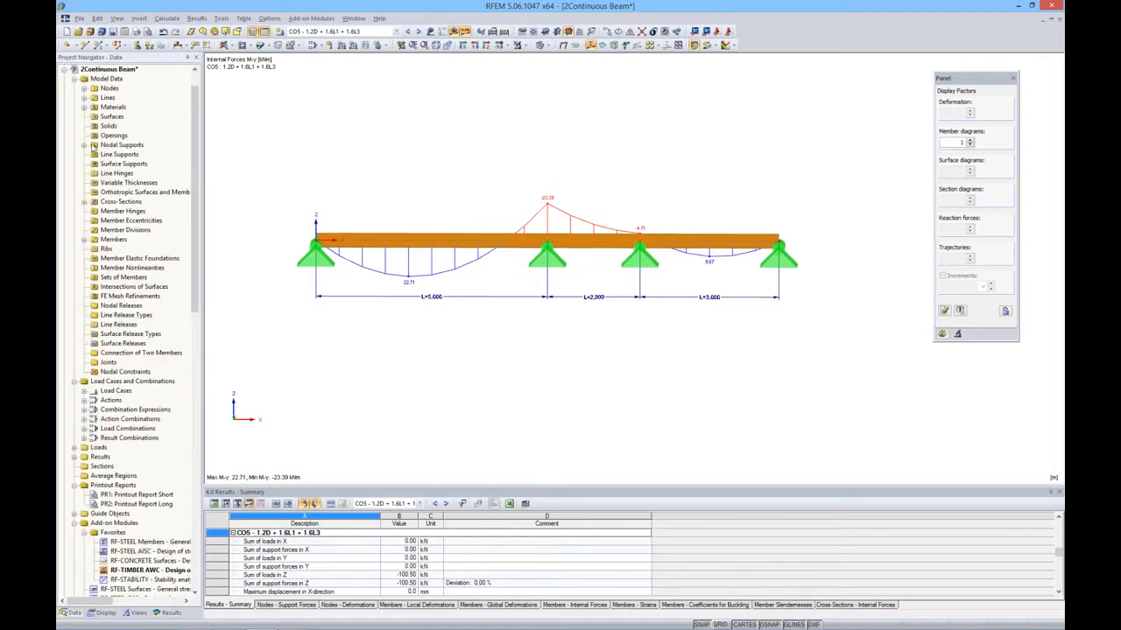
left_click(63, 70)
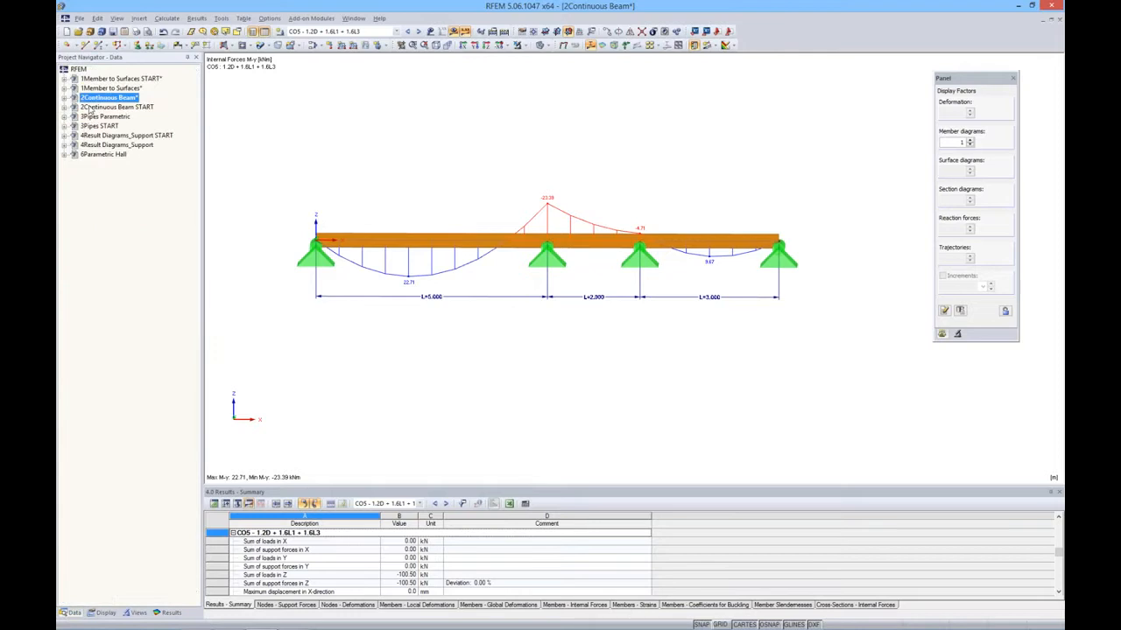
double_click(91, 108)
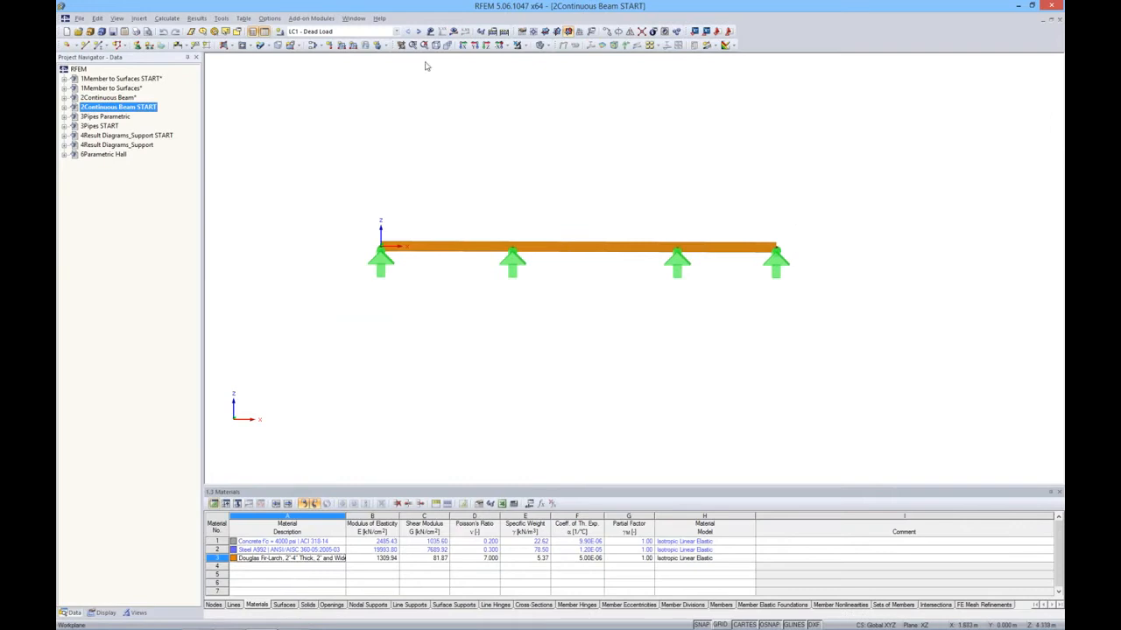
left_click(430, 32)
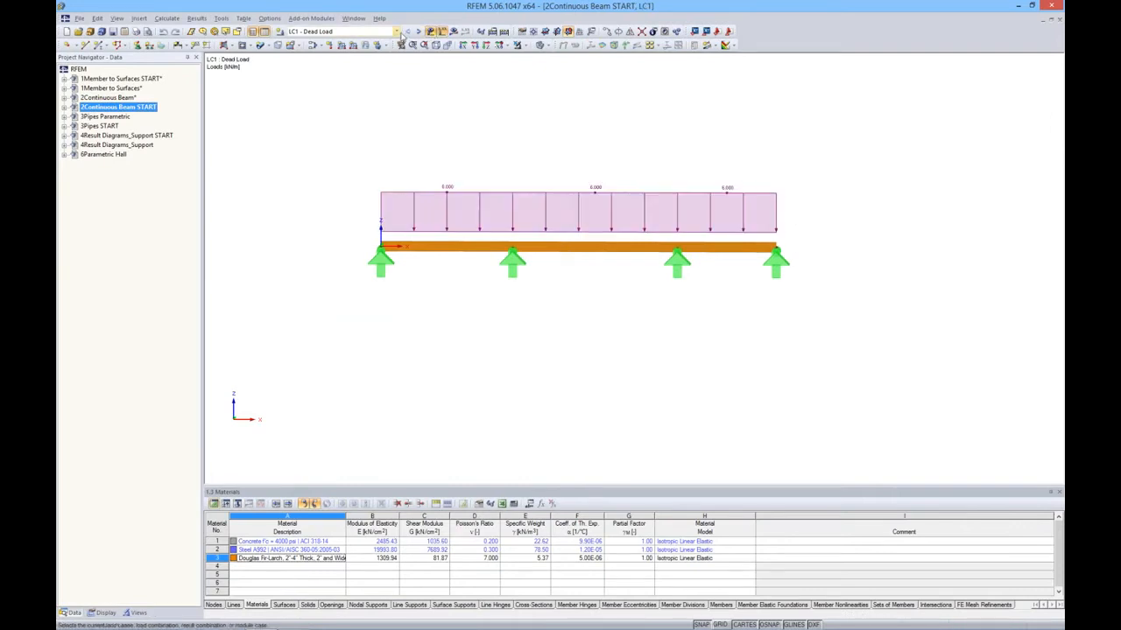
left_click(419, 32)
left_click(419, 31)
left_click(419, 31)
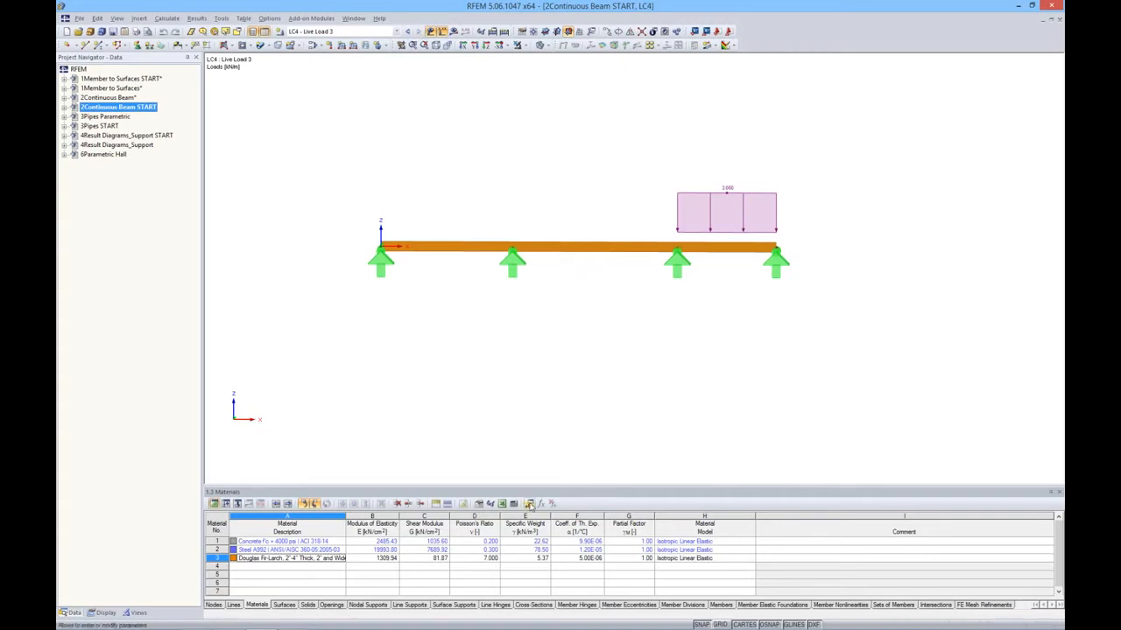
Step: Define a length parameter named a with a value of 3 m in the model's parameter list
left_click(530, 504)
left_click_drag(587, 345, 591, 326)
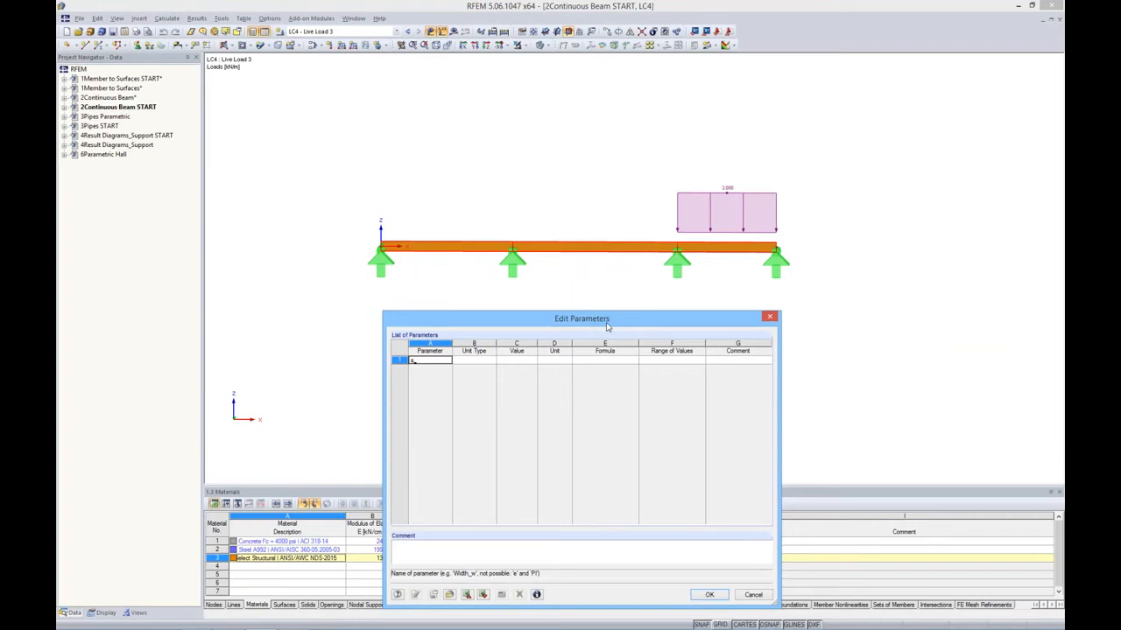
type("a")
key("Tab")
key("Tab")
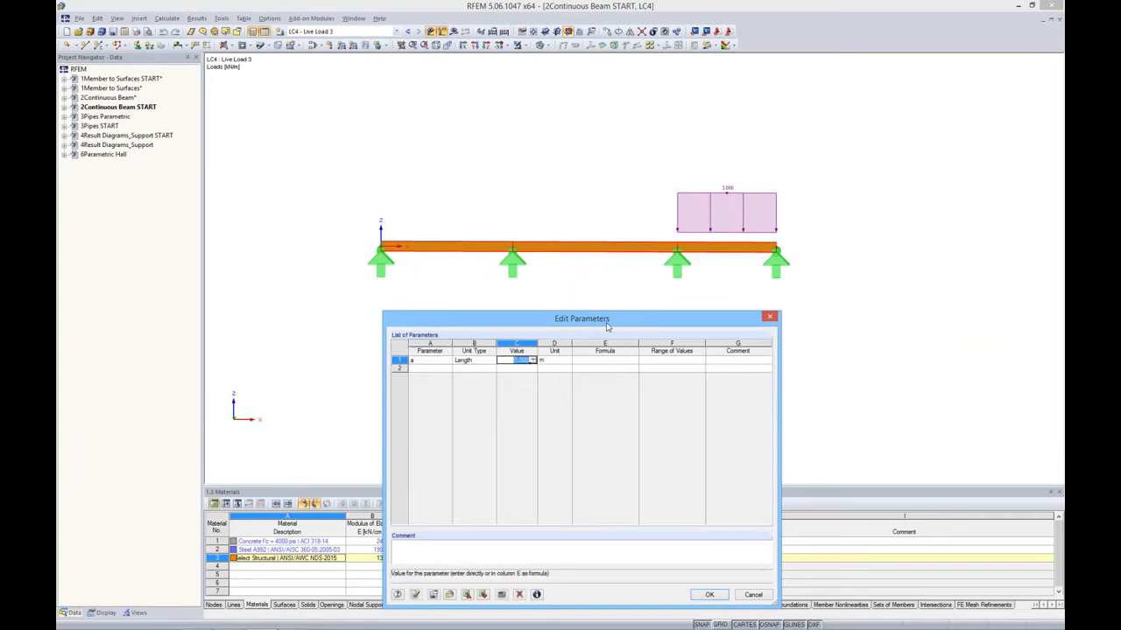
type("3")
key("Return")
Step: Add the length parameters b with a value of 5 m and c with a value of 4 m
type("b")
key("Tab")
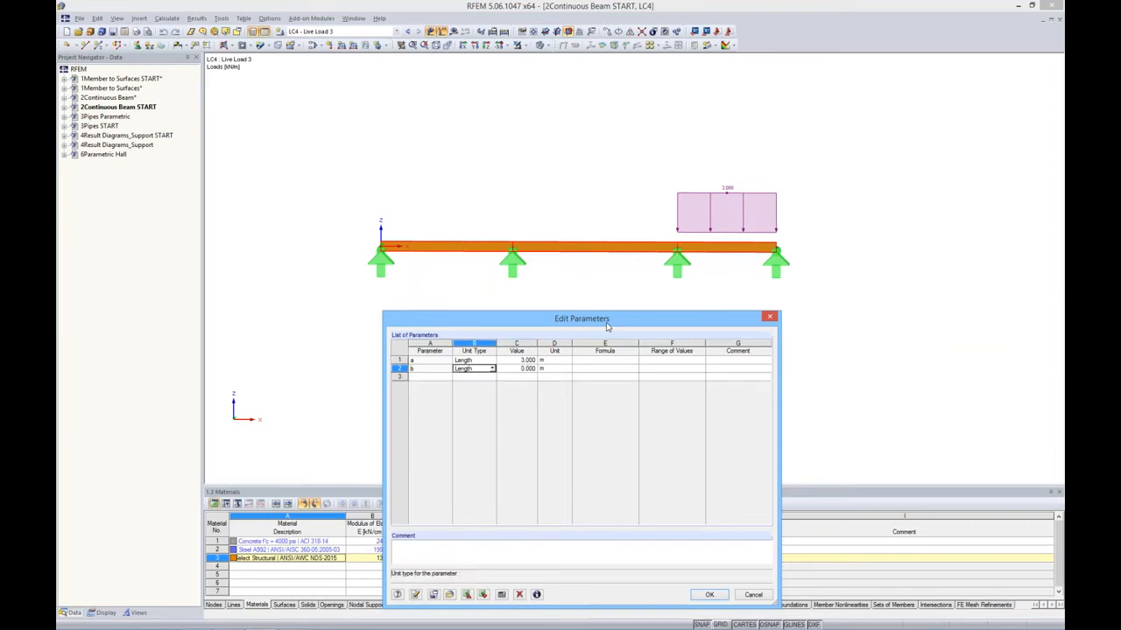
key("Tab")
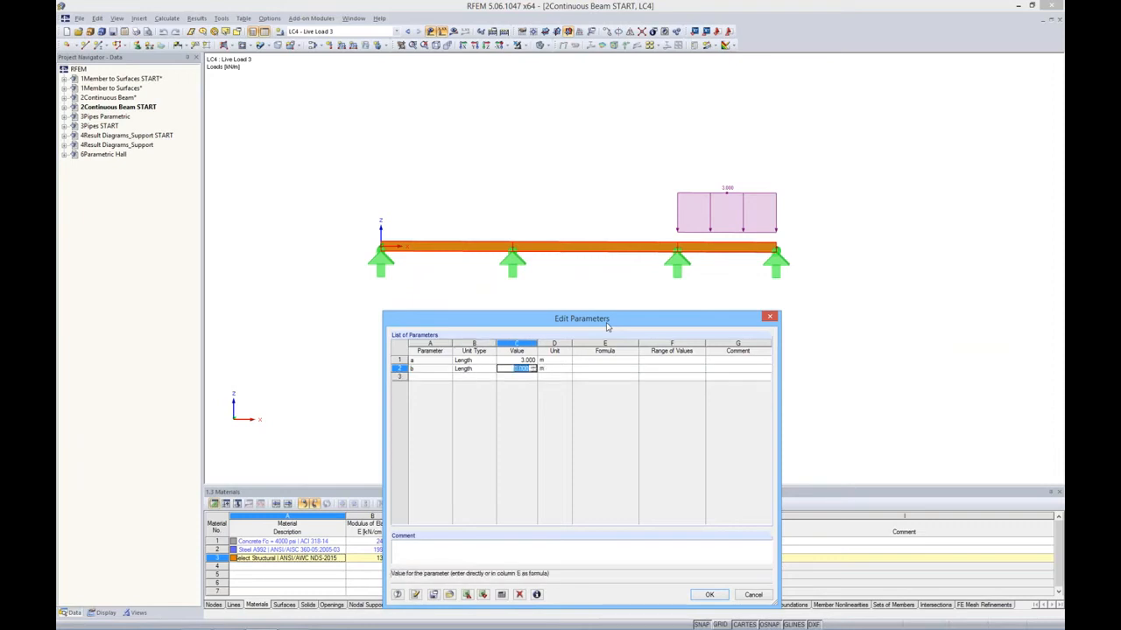
type("5")
key("Return")
type("c")
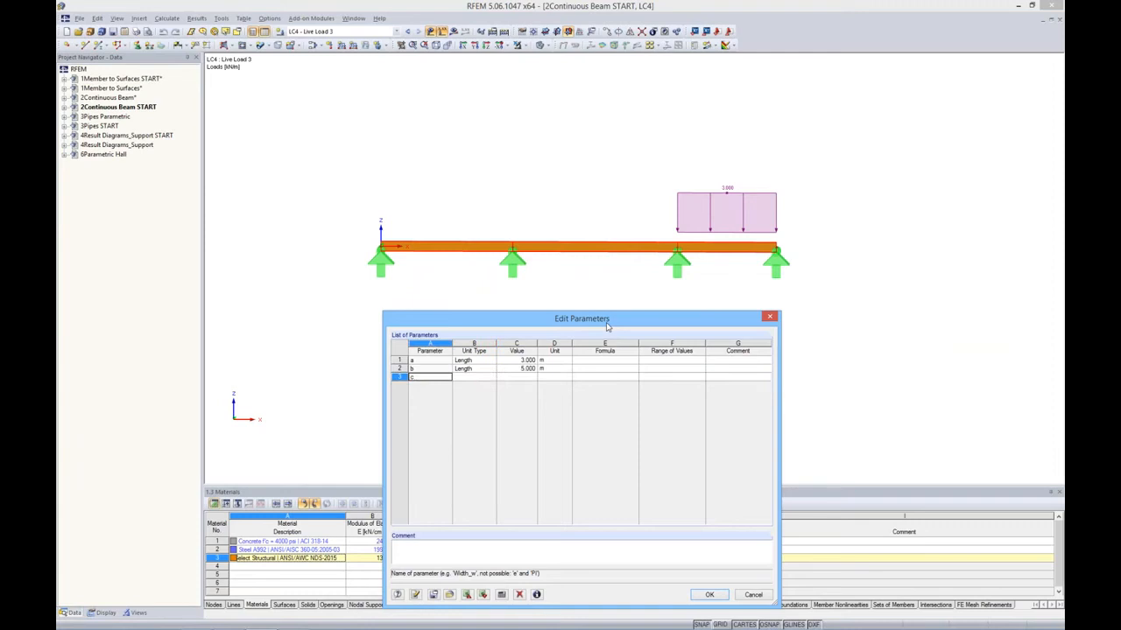
key("Tab")
key("Tab")
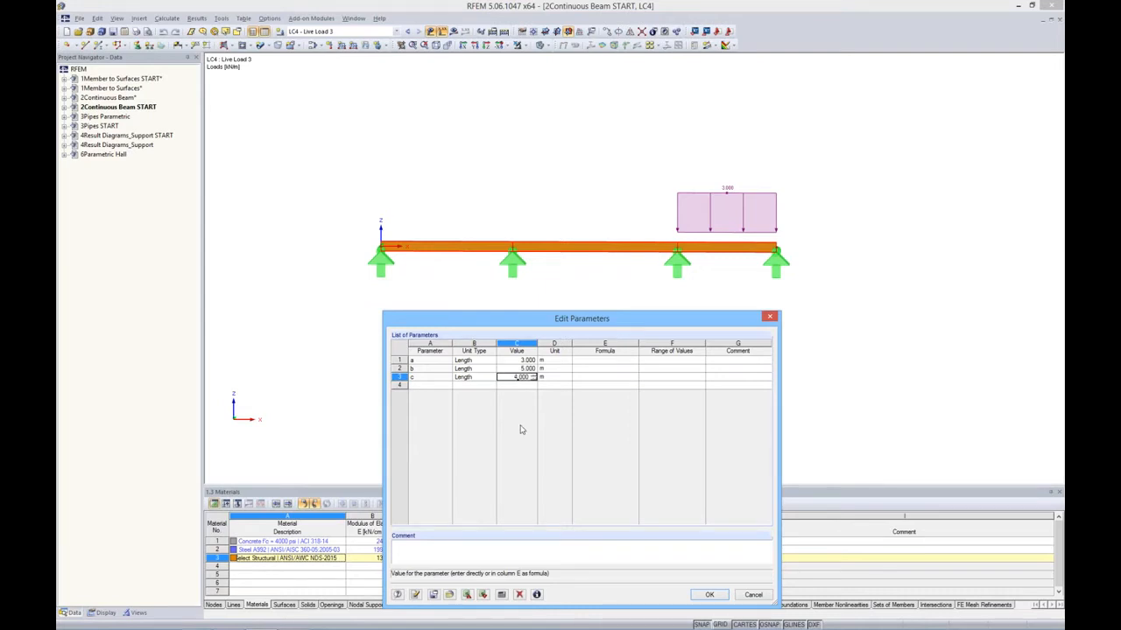
Step: Add a parameter named DL with unit type Line Force and a value of -4 kN/m to the parameter list
left_click(436, 386)
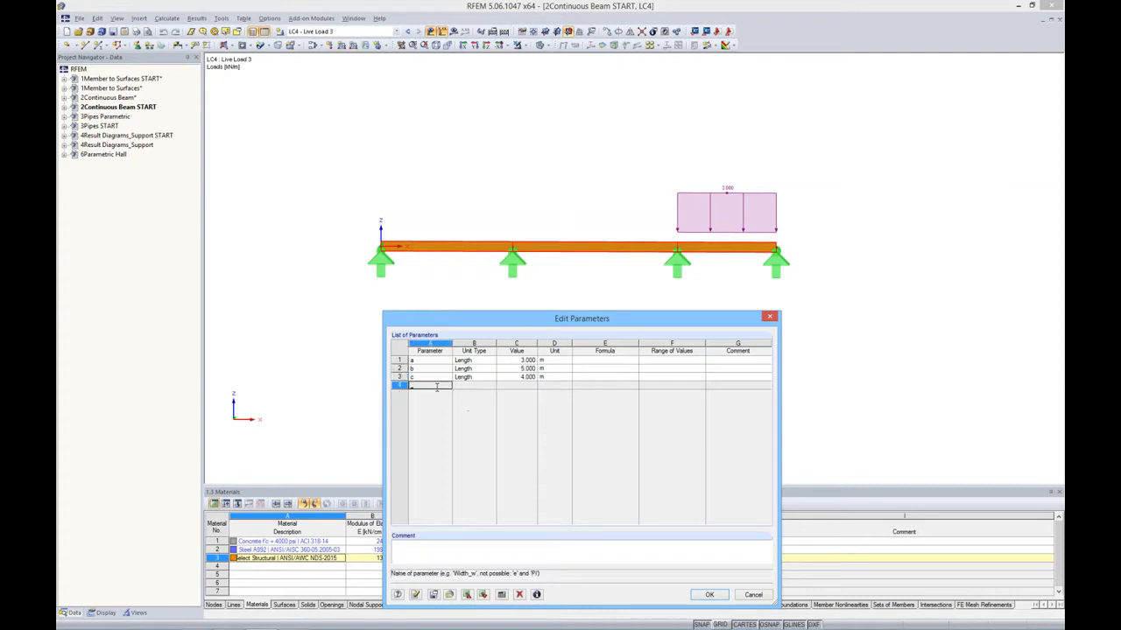
key("Tab")
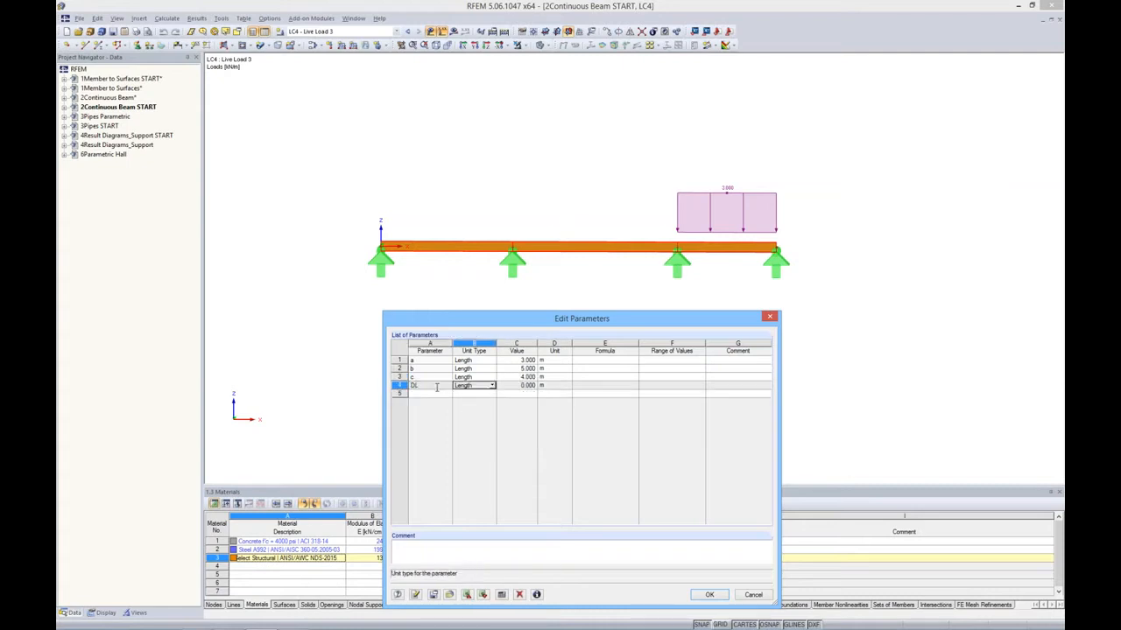
left_click(493, 386)
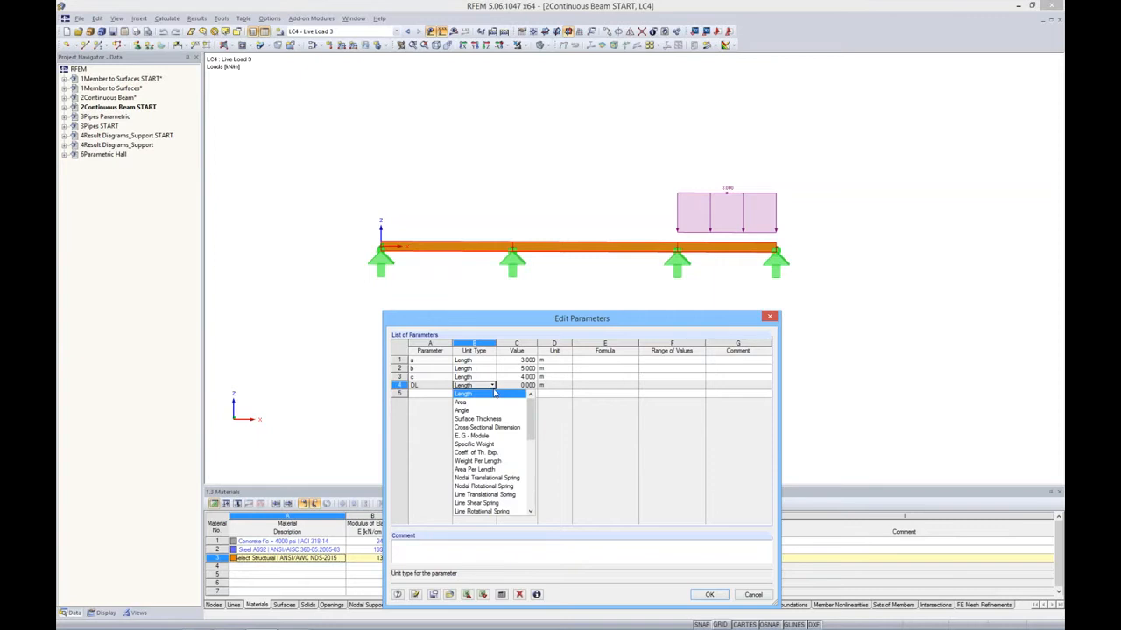
left_click_drag(531, 407, 530, 460)
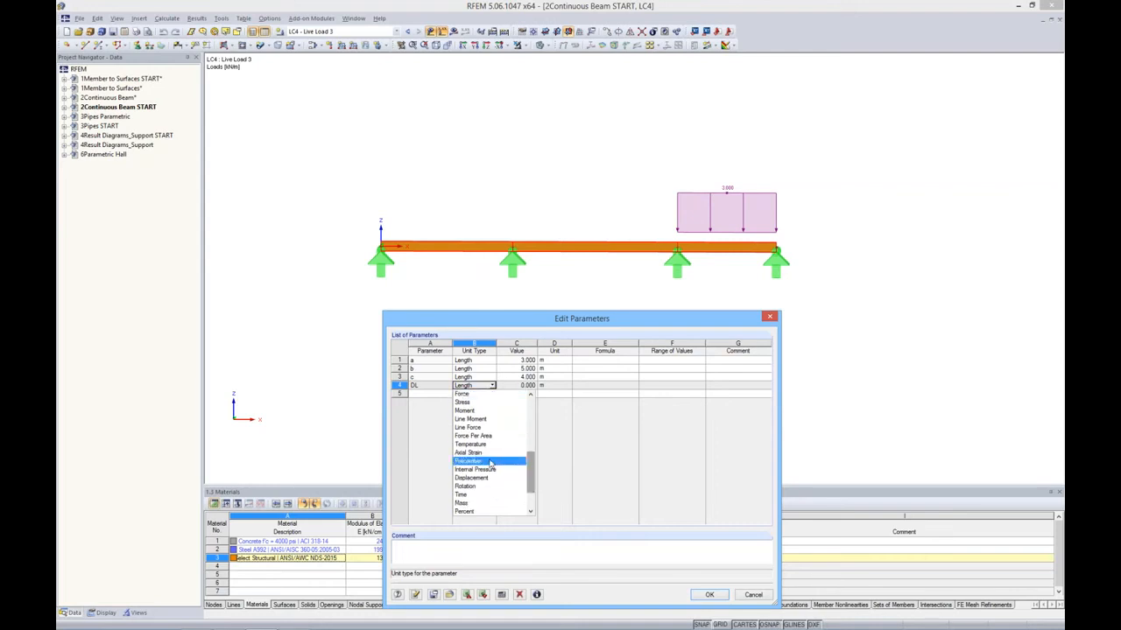
left_click_drag(534, 468, 532, 481)
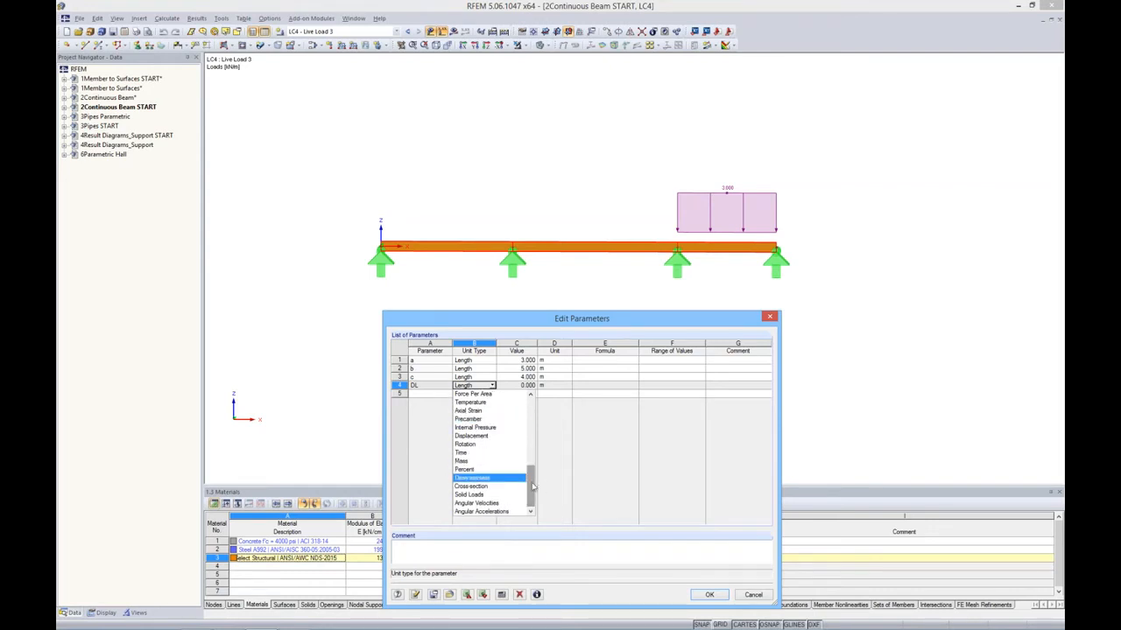
left_click_drag(531, 488, 532, 477)
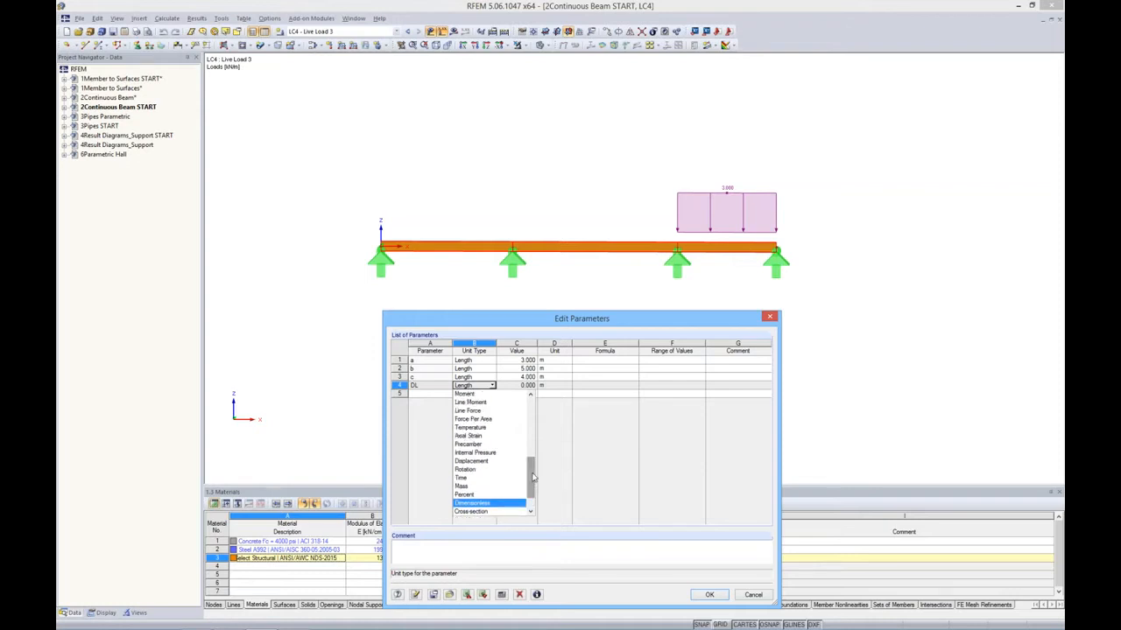
left_click(487, 409)
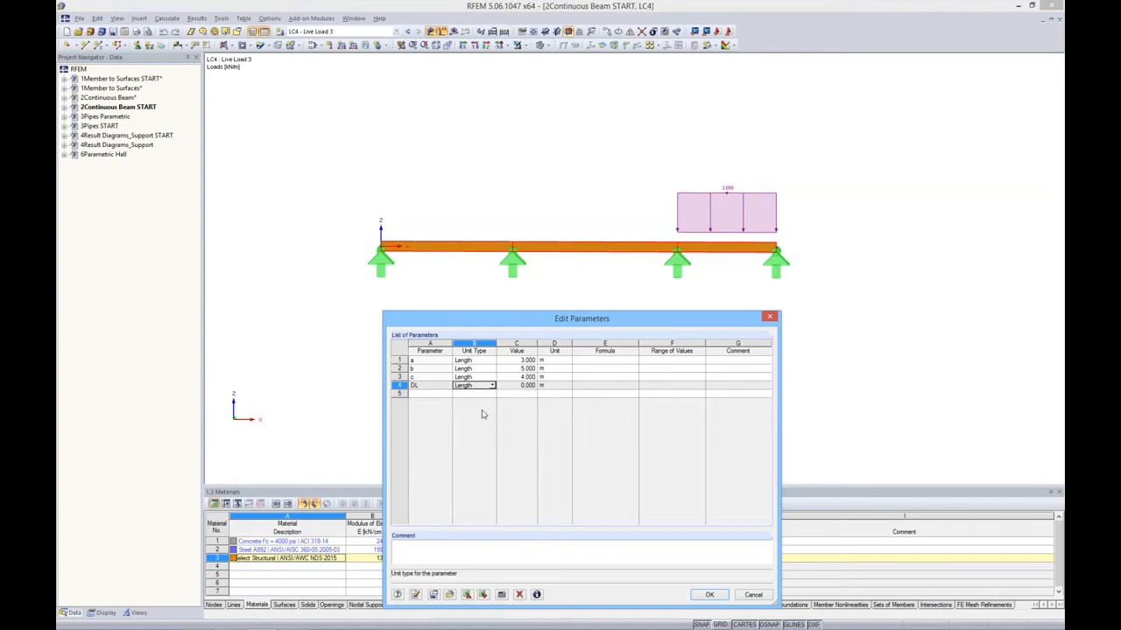
key("Tab")
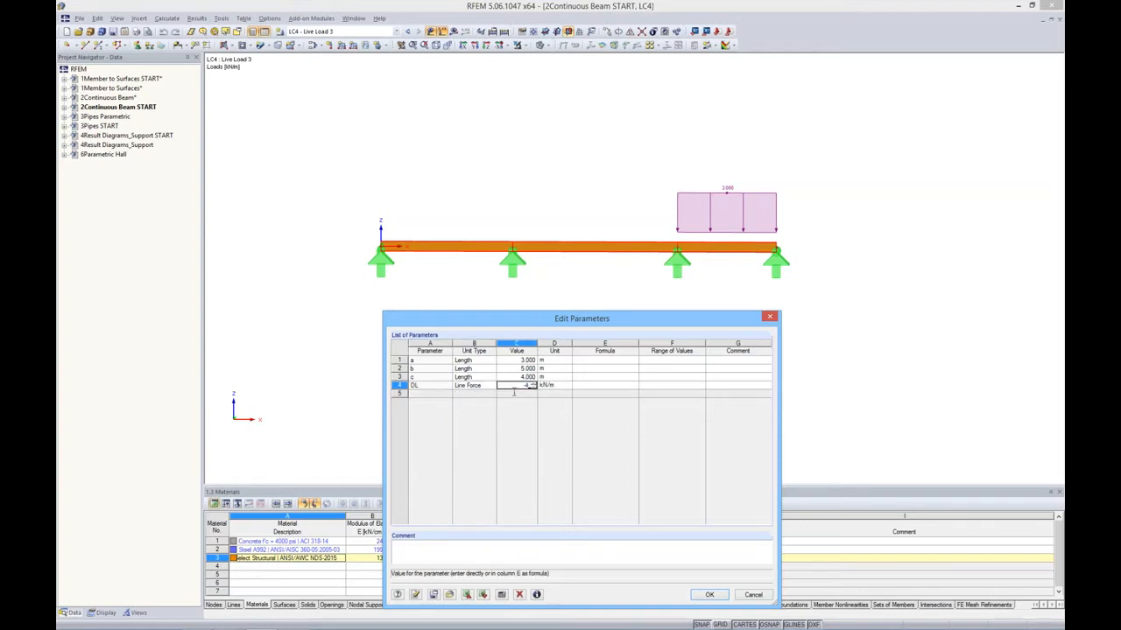
key("Return")
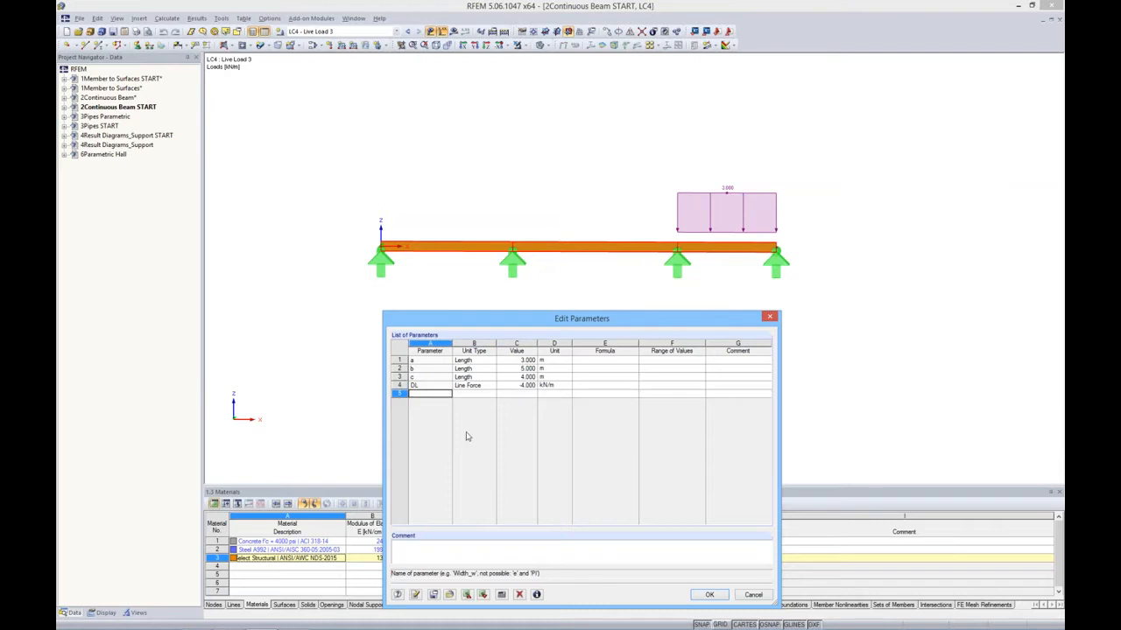
Step: Add a Line Force parameter named LL with a value of -2 kN/m and accept the parameter list
type("LL")
key("Tab")
key("Tab")
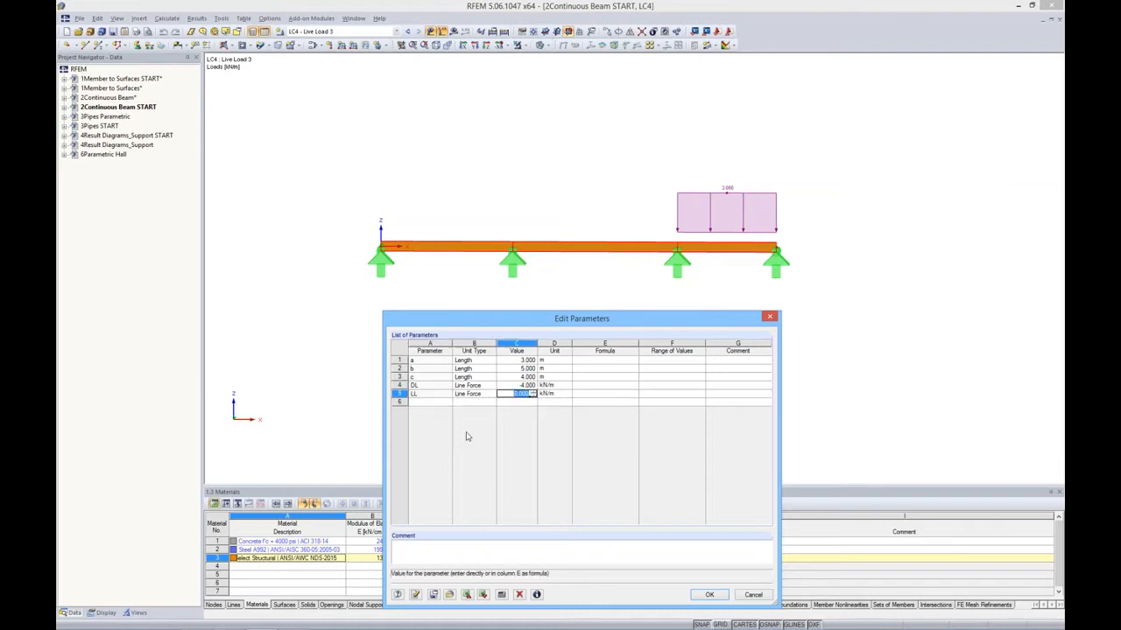
type("-2")
left_click(604, 385)
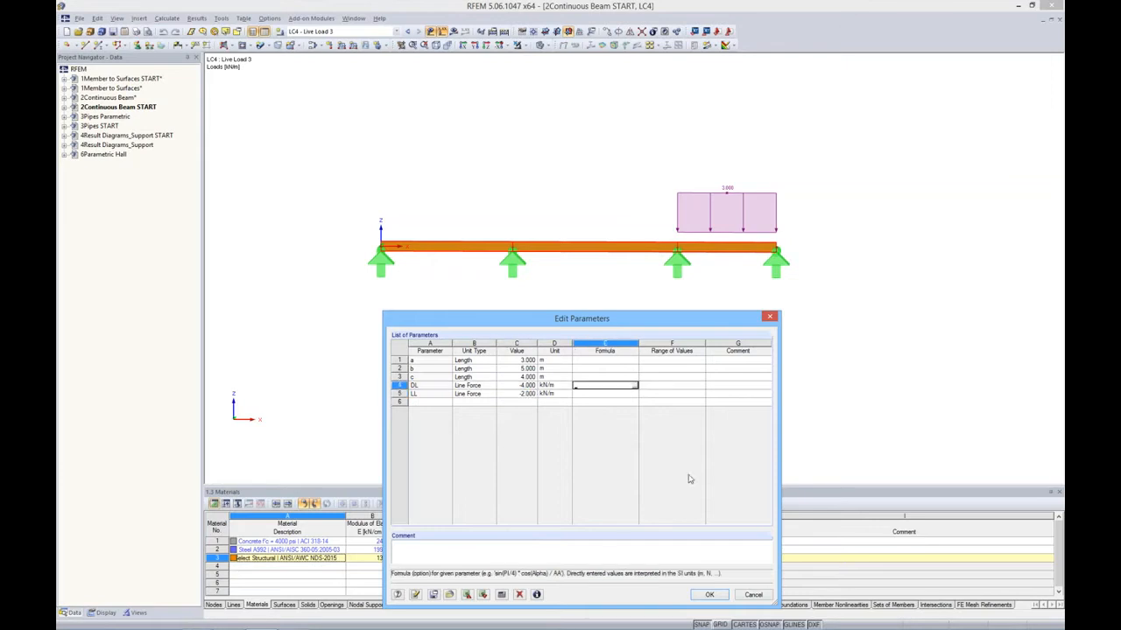
left_click(709, 594)
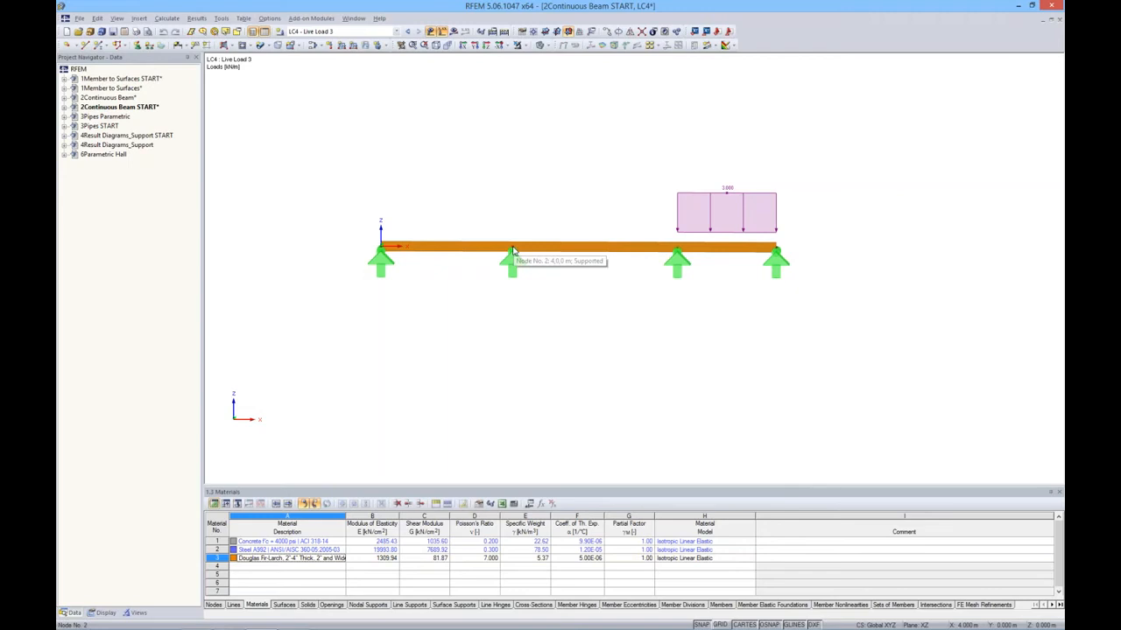
Step: Assign the formula a to the X coordinate of node 2 at the beam's second support
double_click(513, 251)
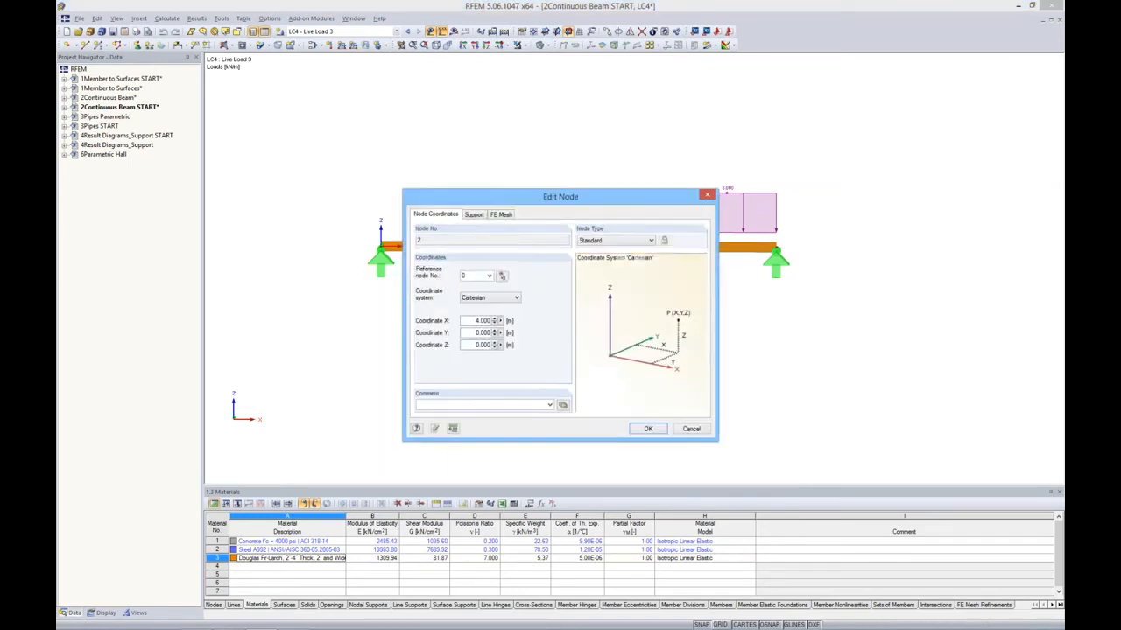
left_click_drag(578, 201, 561, 162)
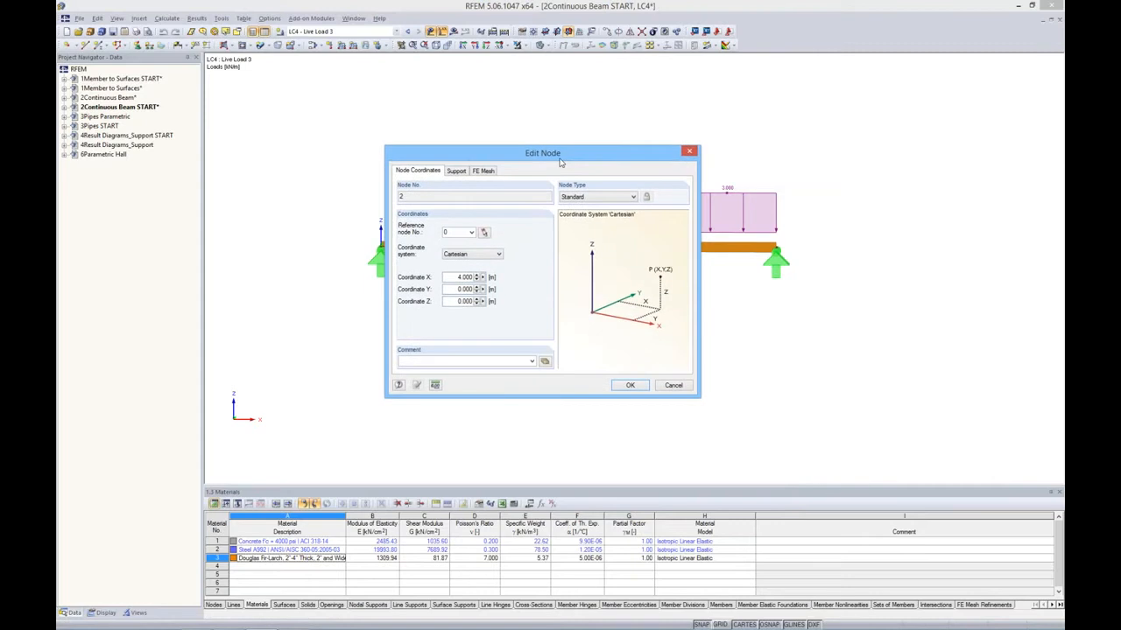
left_click(483, 278)
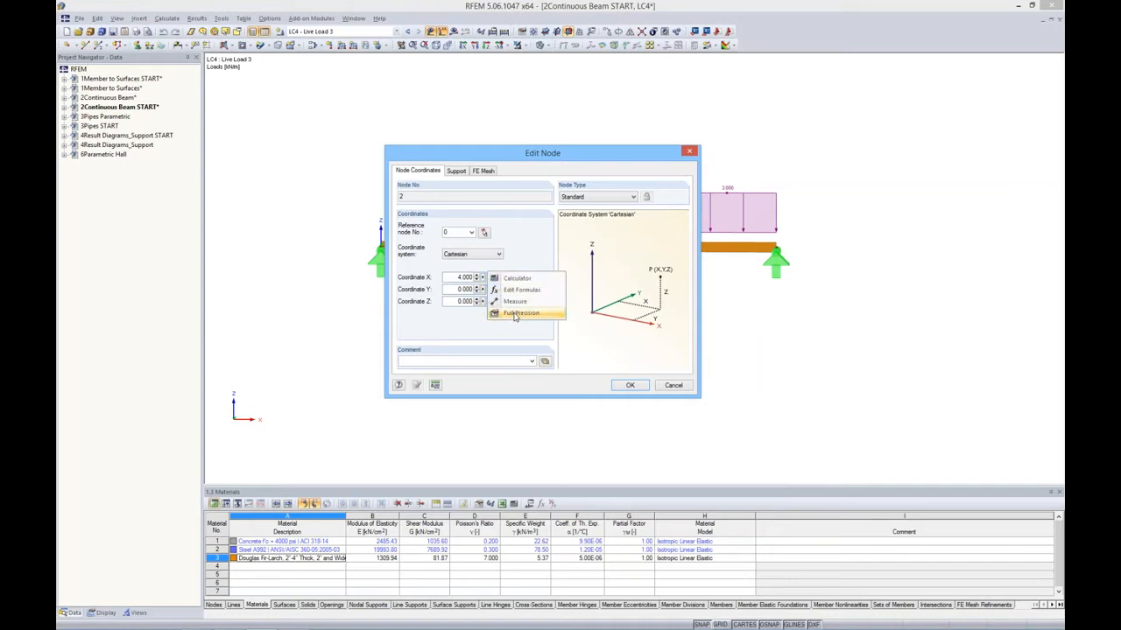
left_click(522, 292)
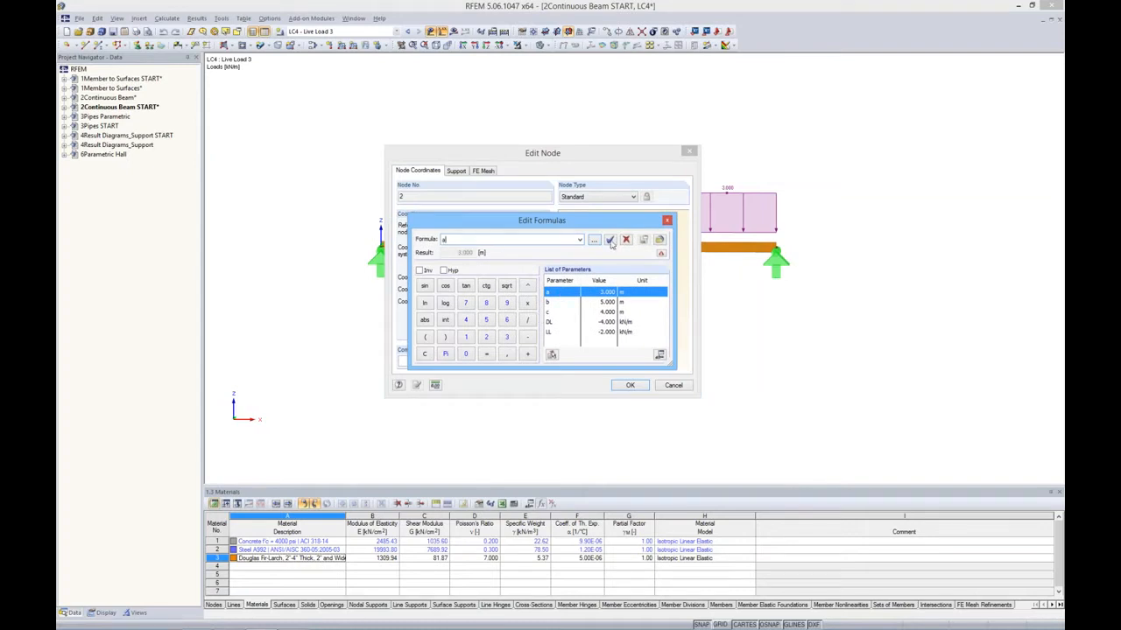
left_click(610, 239)
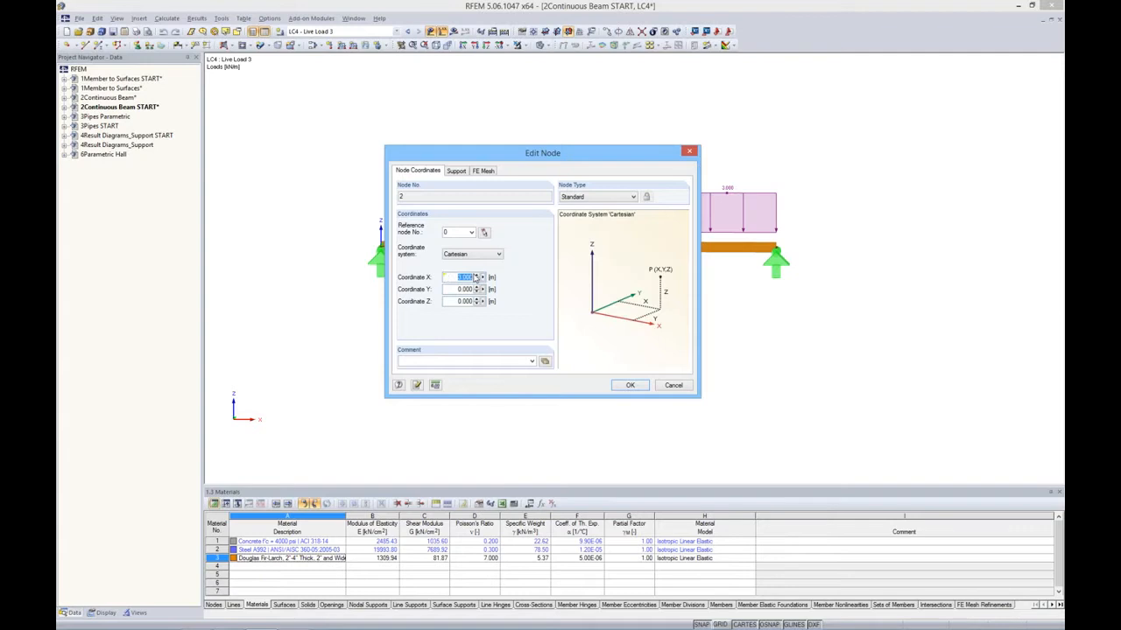
left_click(629, 386)
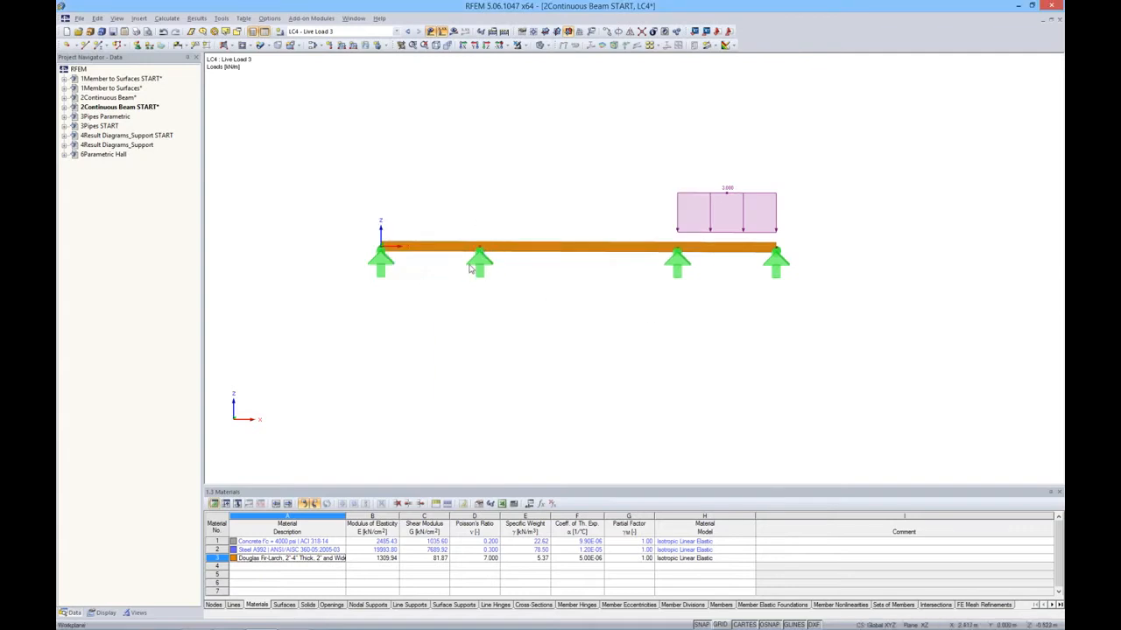
Step: Draw a chain of linear dimensions in the 2nd plane through the beam's four support nodes, below the beam
left_click(176, 46)
left_click(122, 44)
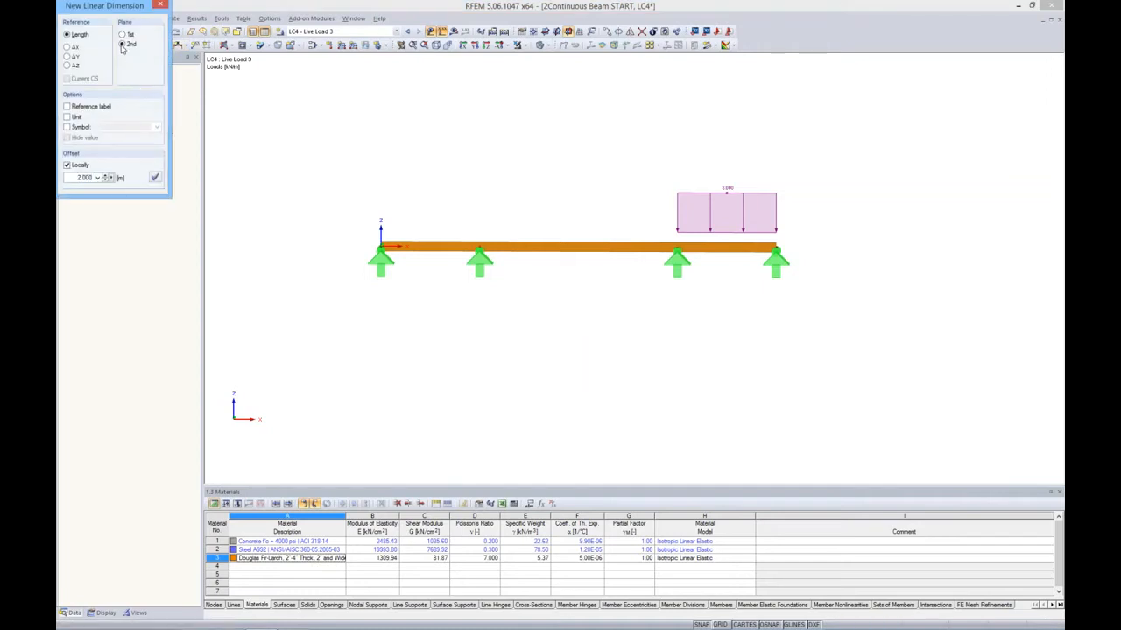
left_click(382, 247)
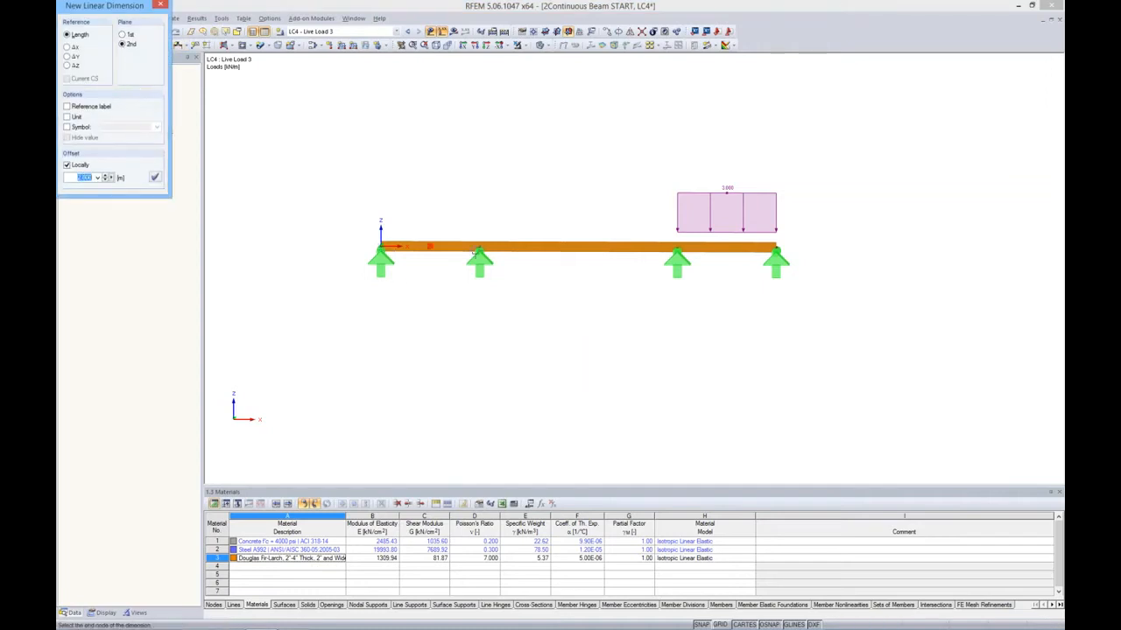
left_click(478, 250)
left_click(776, 253)
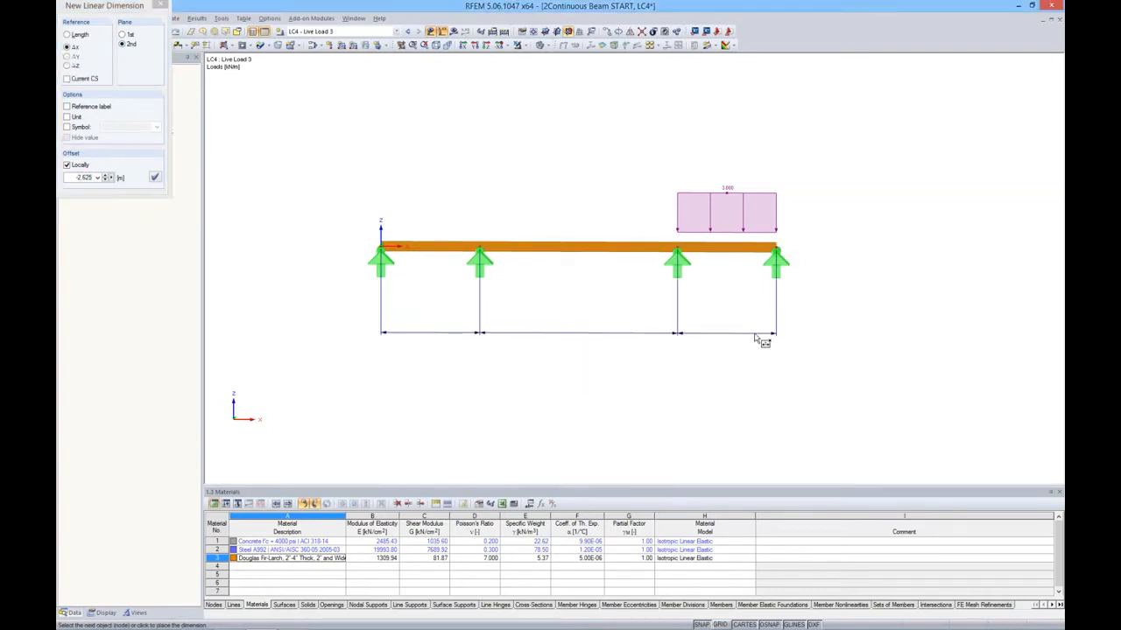
Step: Place the linear dimensions of the three spans below the beam with units shown and a local offset of -2.625 m
left_click(758, 340)
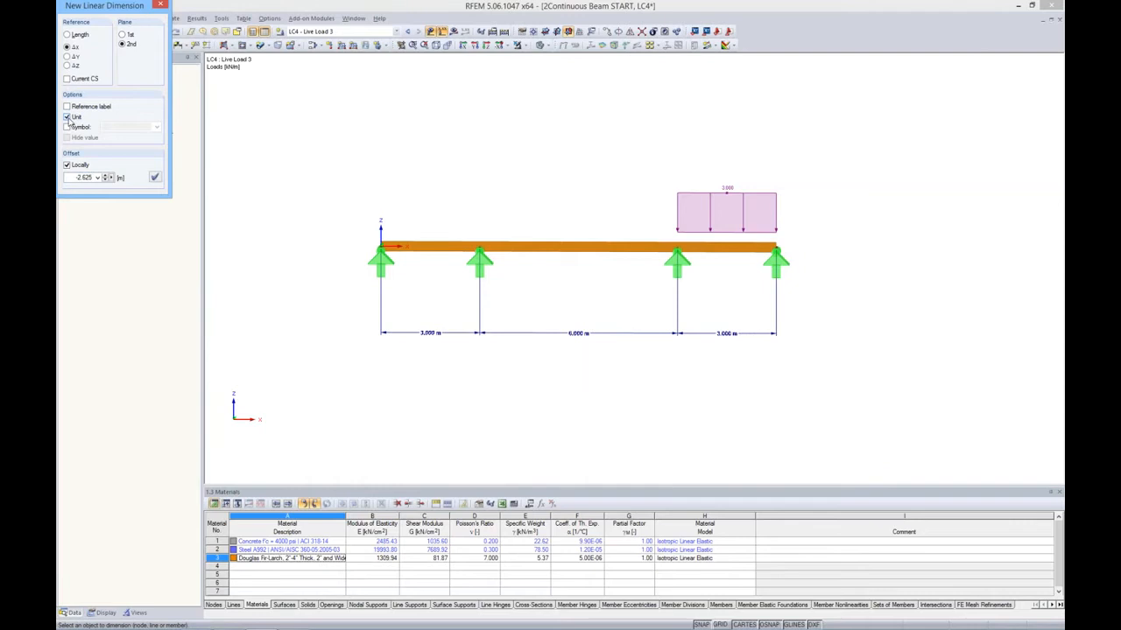
left_click(160, 6)
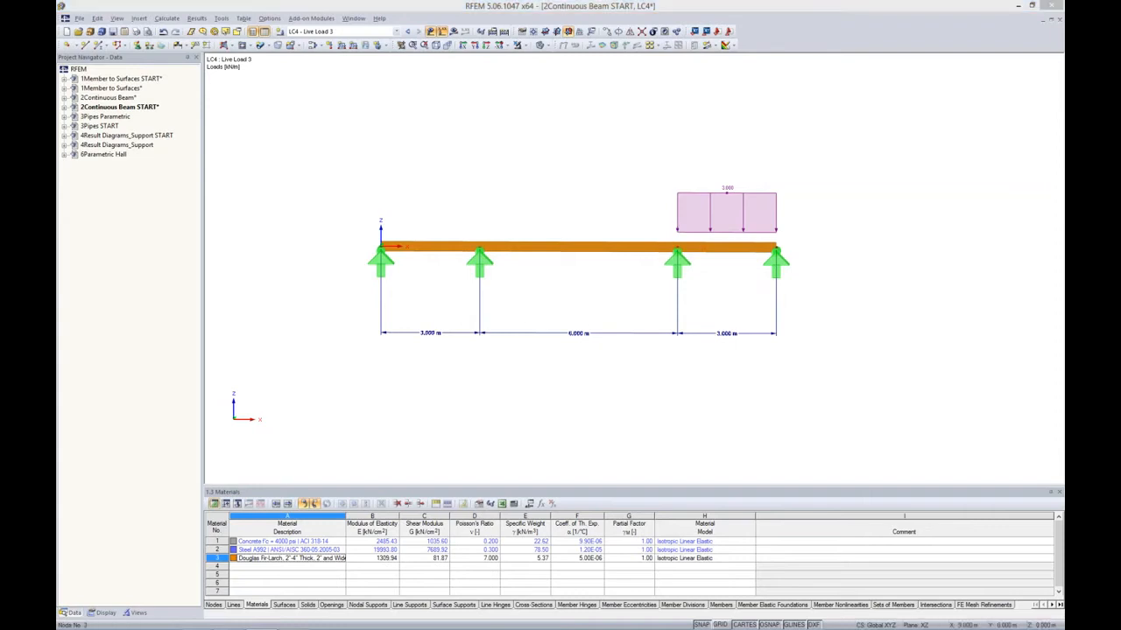
Step: Set the X coordinate of node 3, at the third support, to the formula a+b
double_click(677, 249)
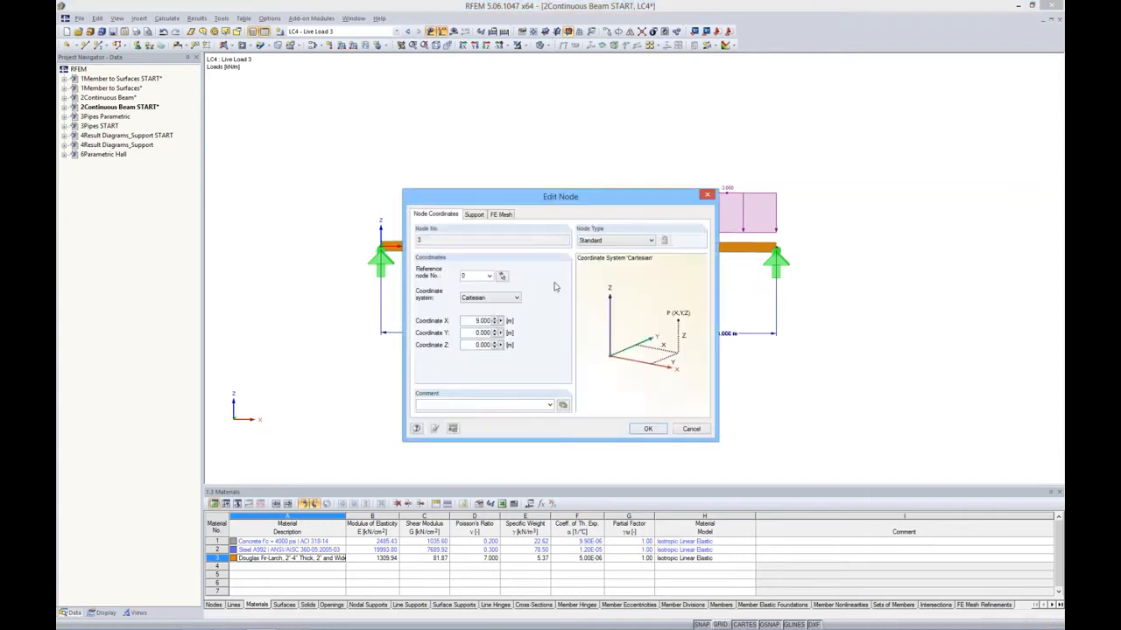
left_click(502, 322)
left_click(525, 335)
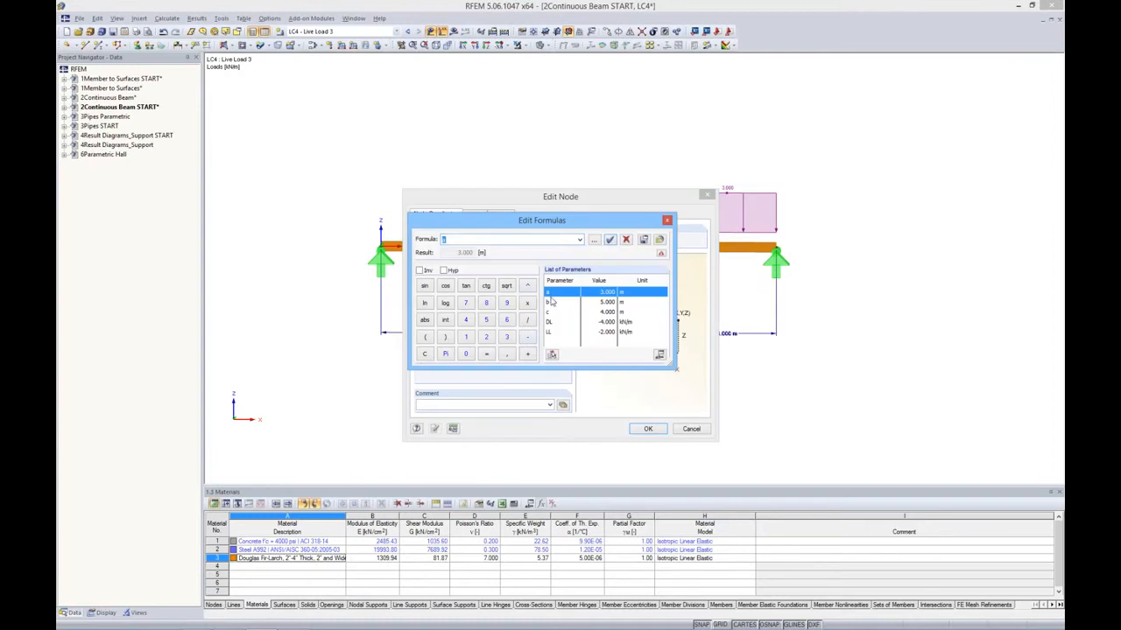
left_click(527, 354)
double_click(560, 302)
left_click(611, 239)
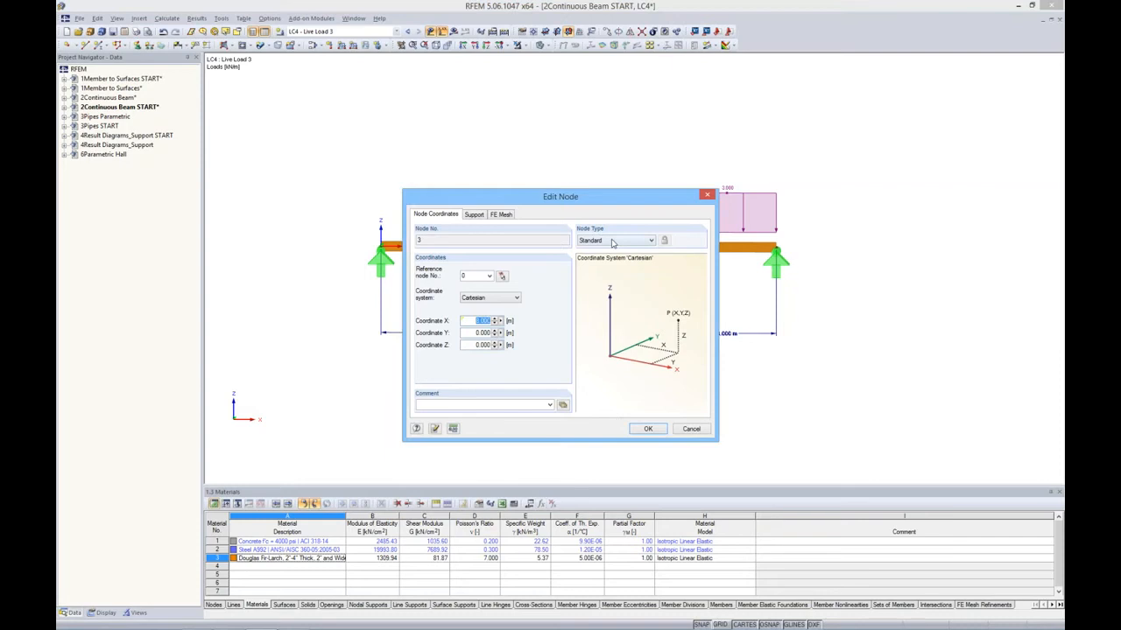
left_click(639, 429)
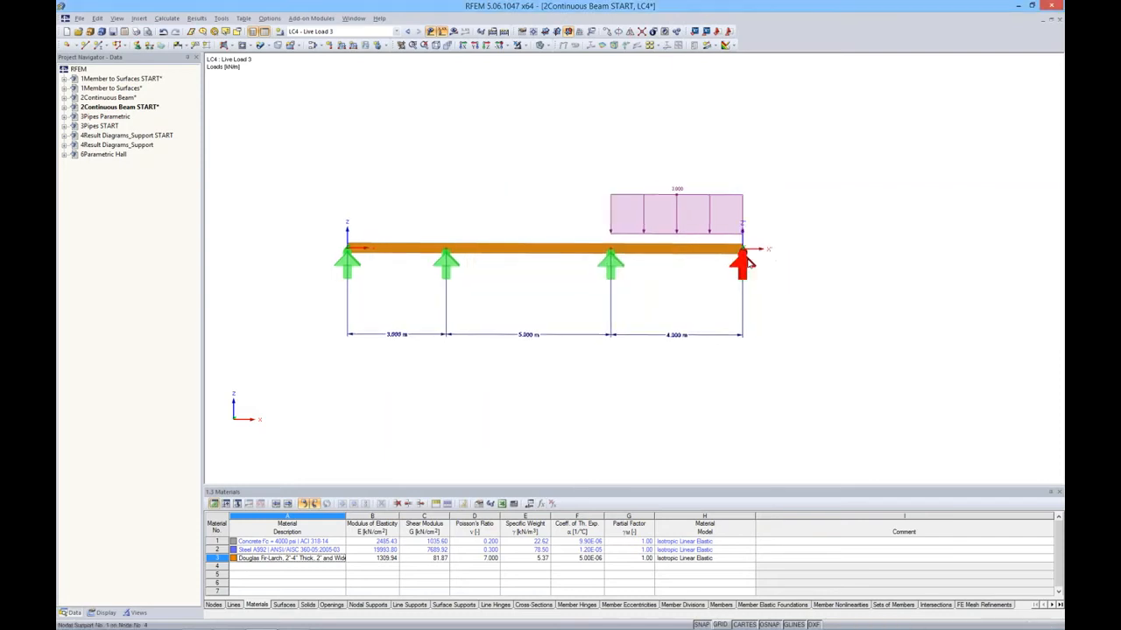
Step: Set the X coordinate of node 4, at the beam's far end, to the formula a+b+c
double_click(743, 252)
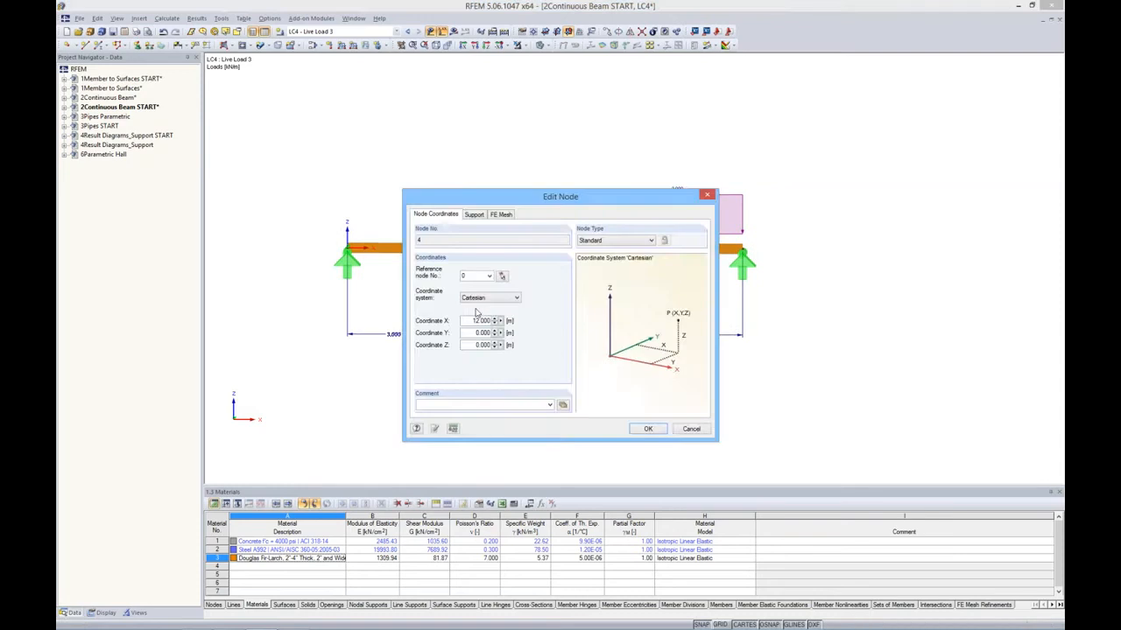
left_click(501, 322)
left_click(530, 333)
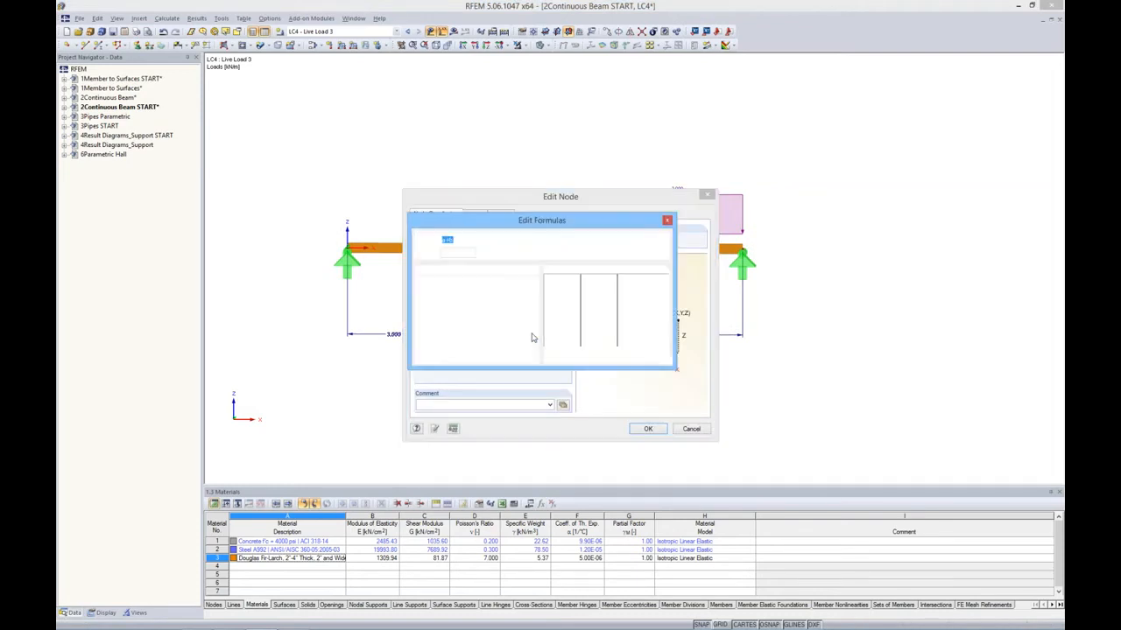
left_click(472, 240)
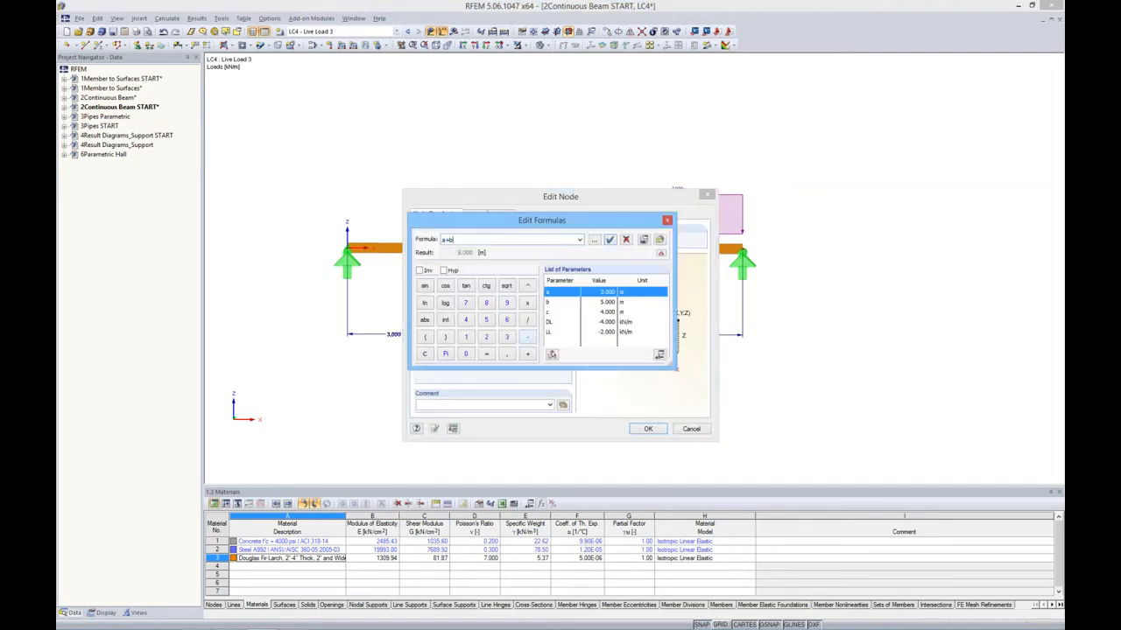
left_click(527, 355)
double_click(550, 312)
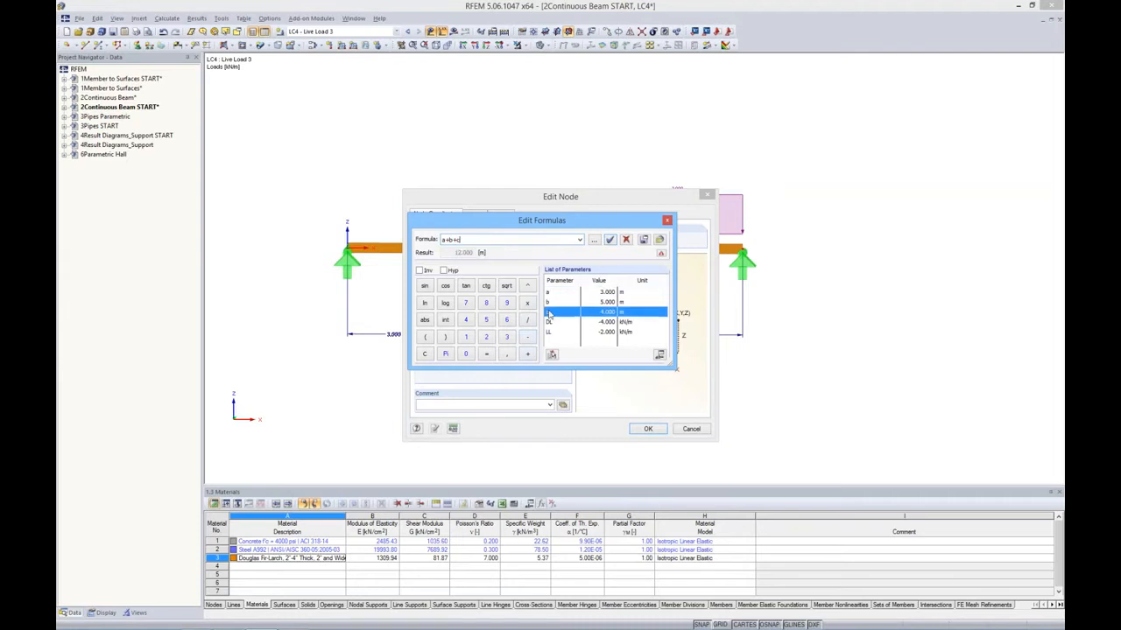
left_click(611, 242)
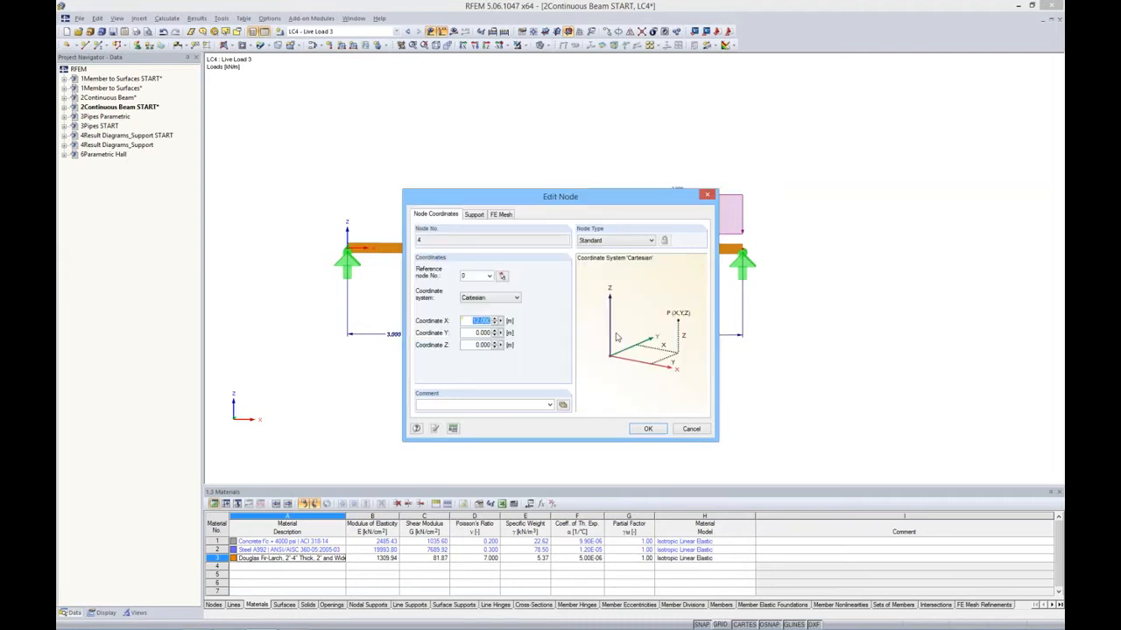
left_click(647, 429)
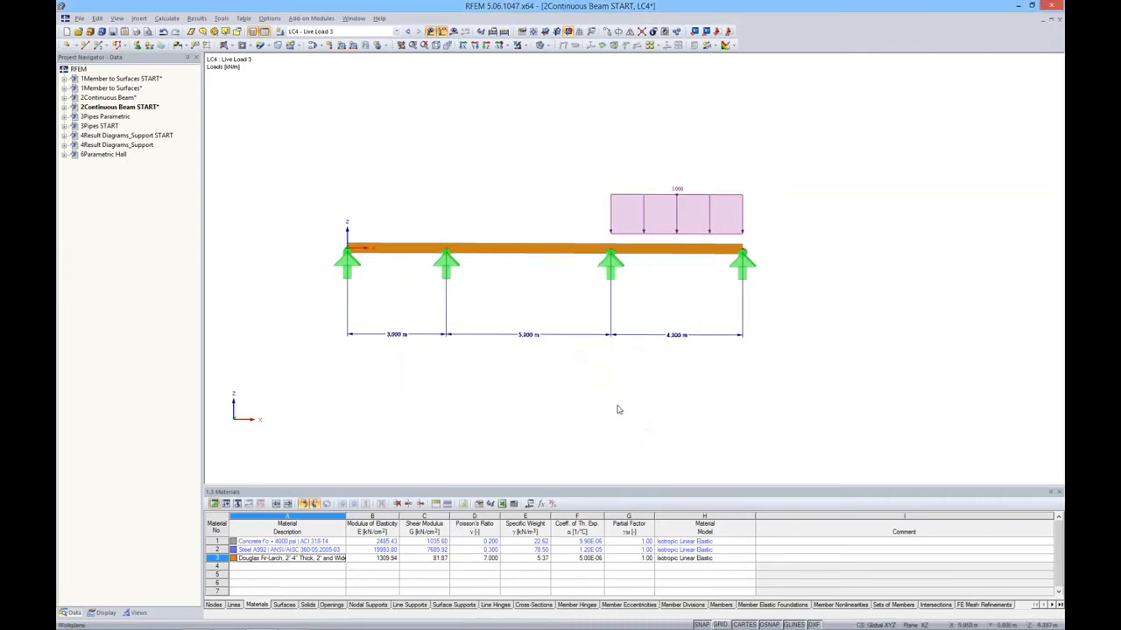
Step: Review the parameter list, and set the uniform load on members 1-3 in load case LC1 - Dead Load to the formula DL
left_click(530, 504)
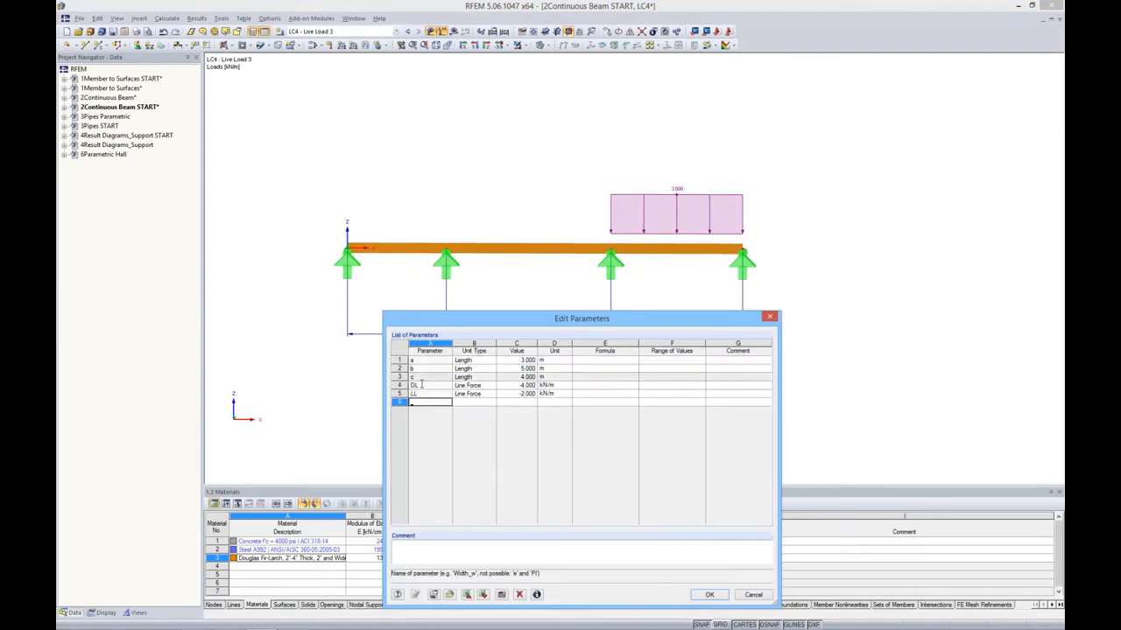
left_click(769, 316)
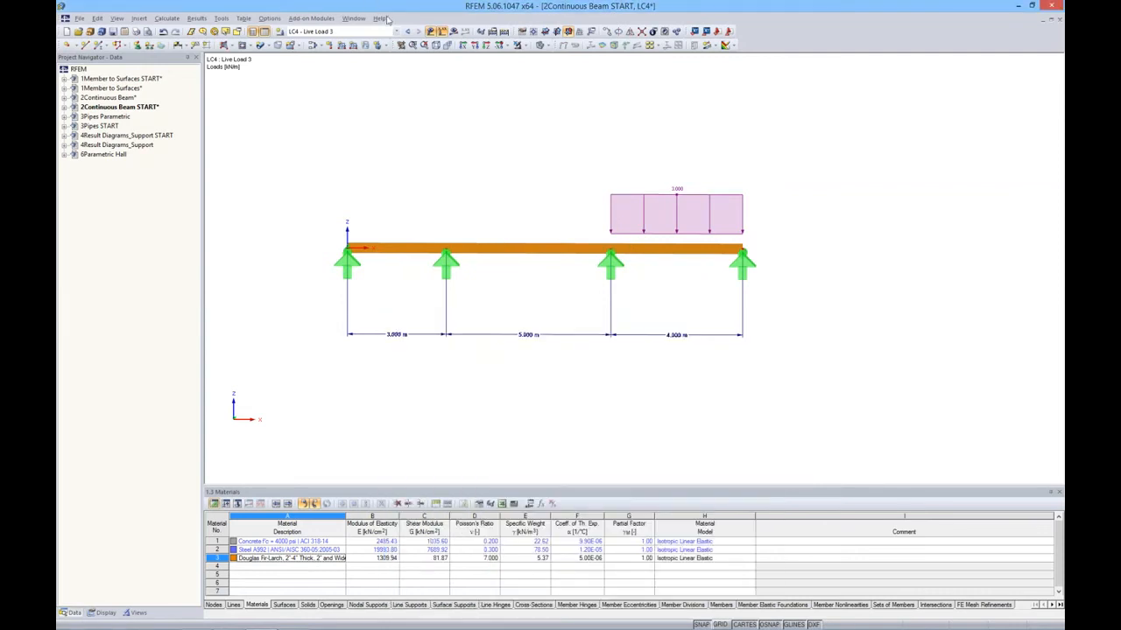
left_click(396, 32)
left_click(368, 38)
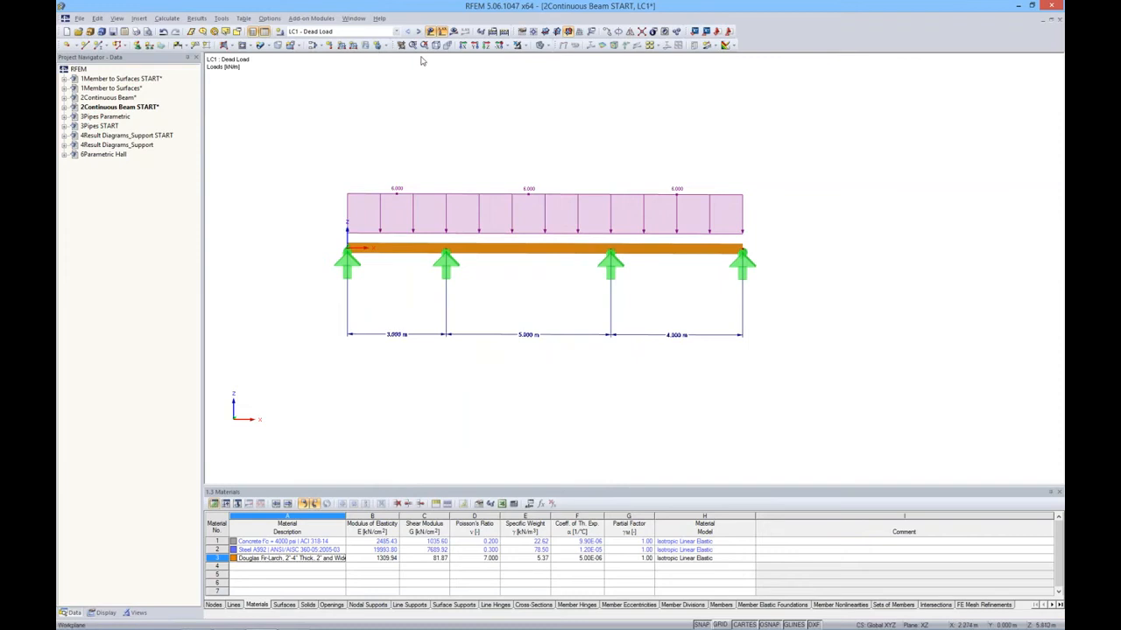
left_click_drag(782, 215, 328, 159)
right_click(483, 196)
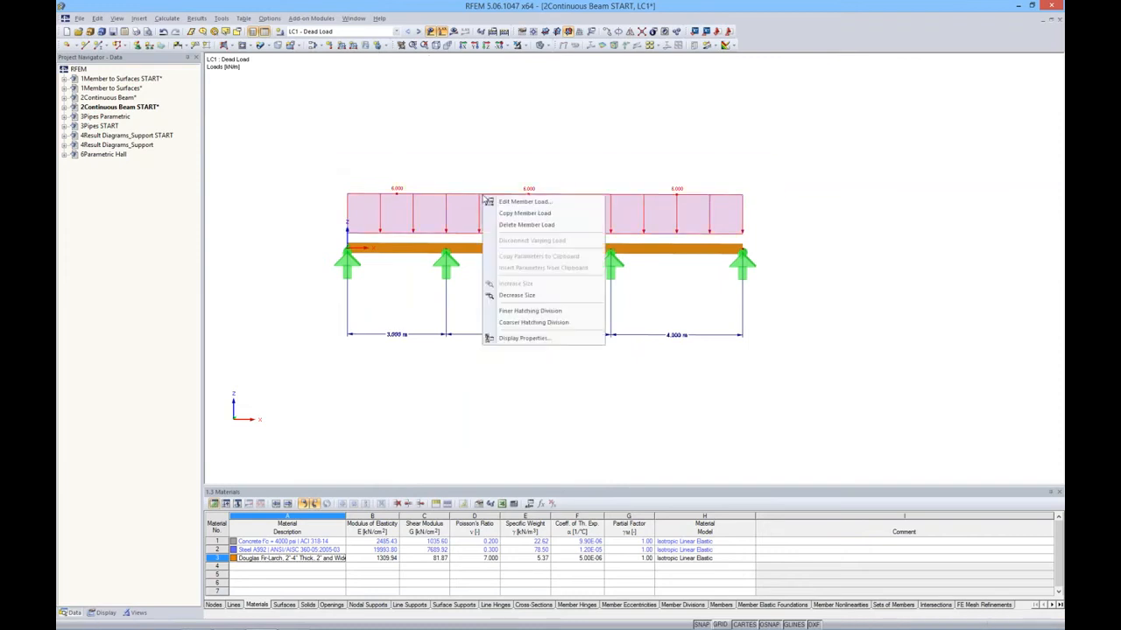
left_click(492, 202)
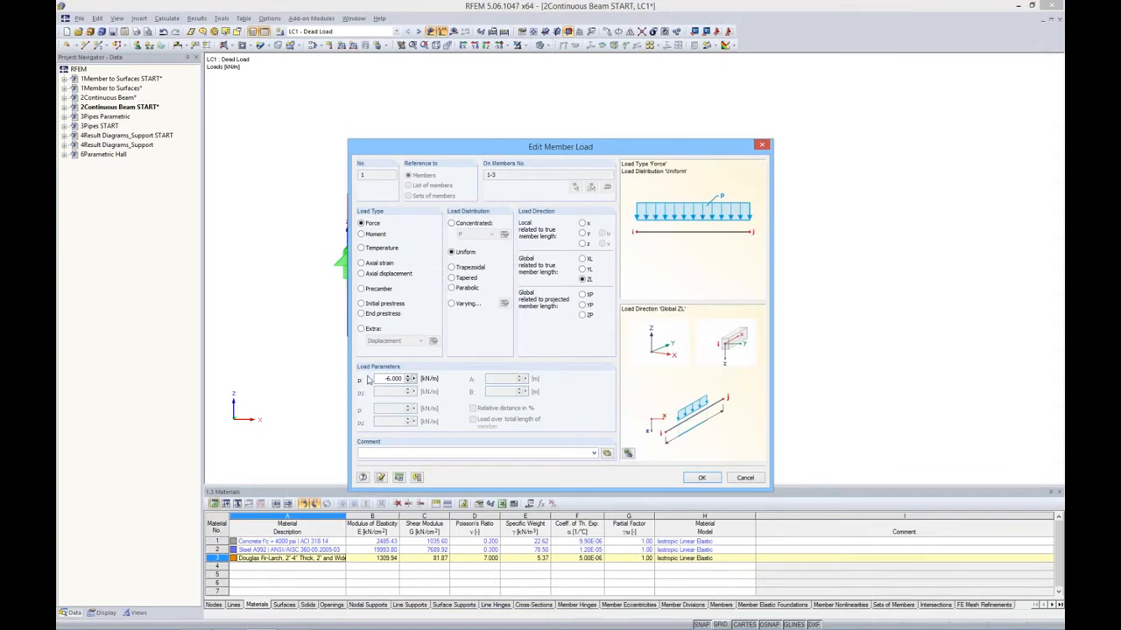
left_click(414, 379)
left_click(440, 391)
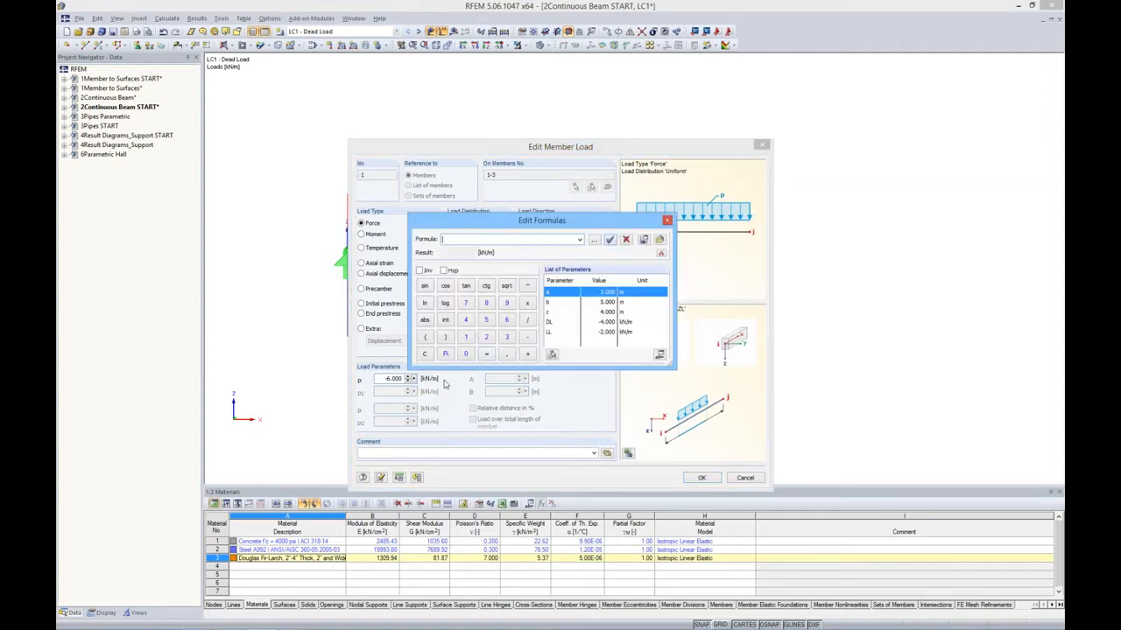
double_click(558, 322)
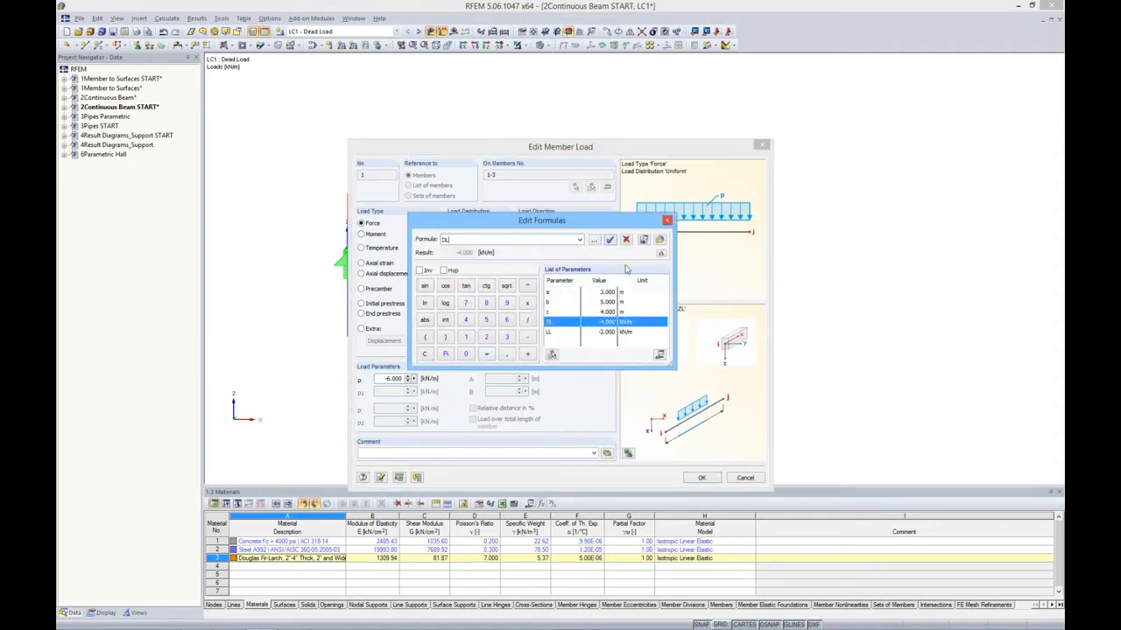
left_click(610, 240)
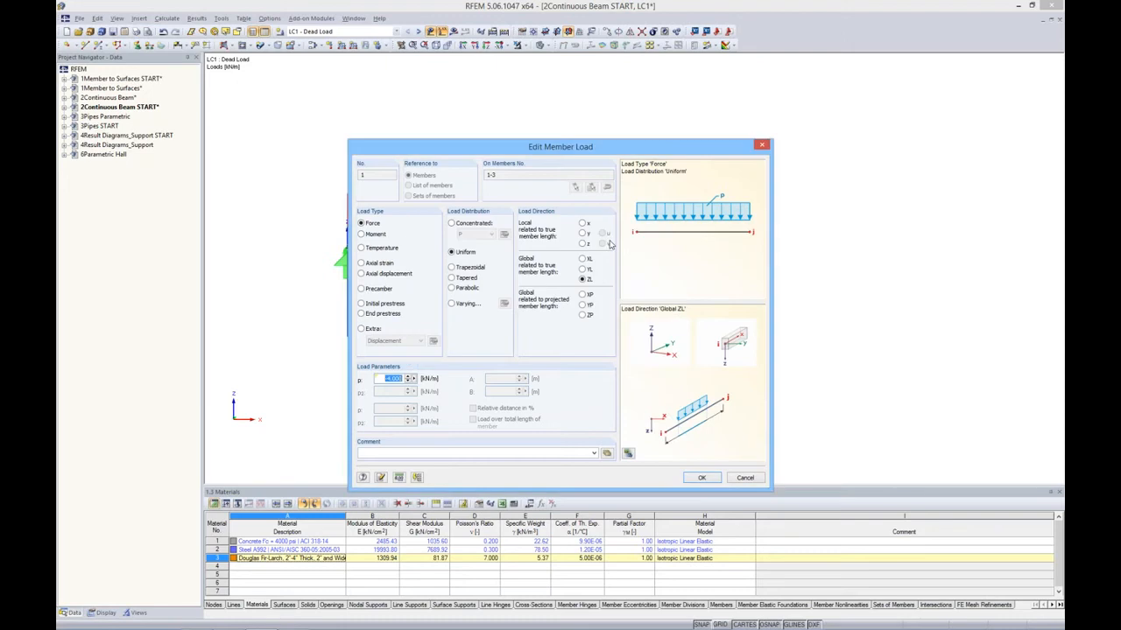
left_click(696, 478)
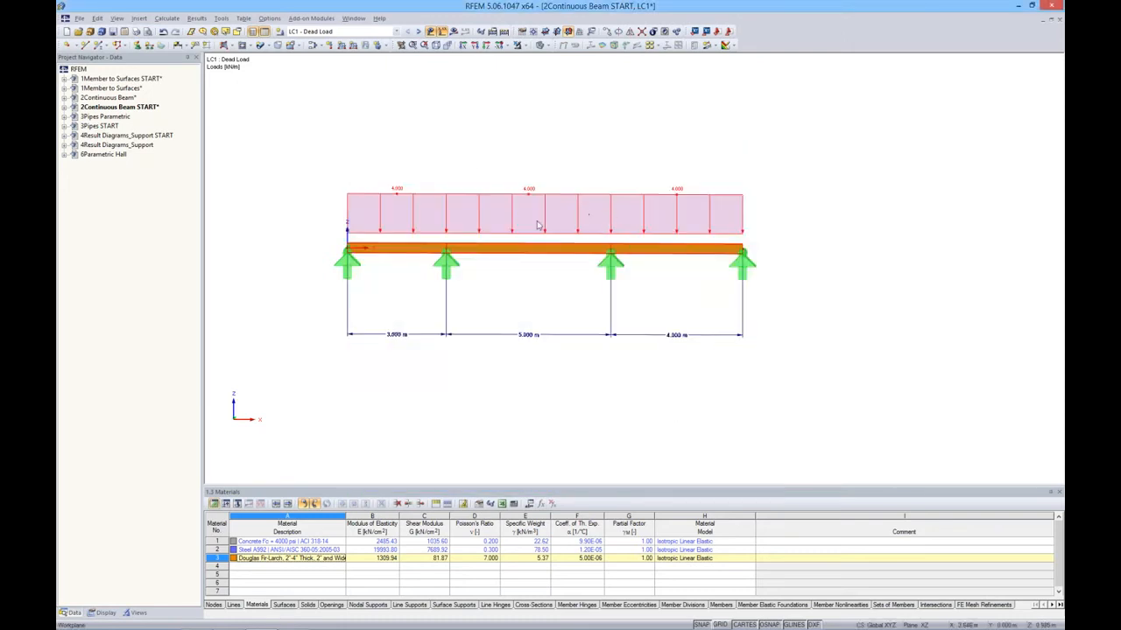
Step: In load case LC2 - Live Load 1, set the uniform load on member 1 to the formula LL
left_click(418, 32)
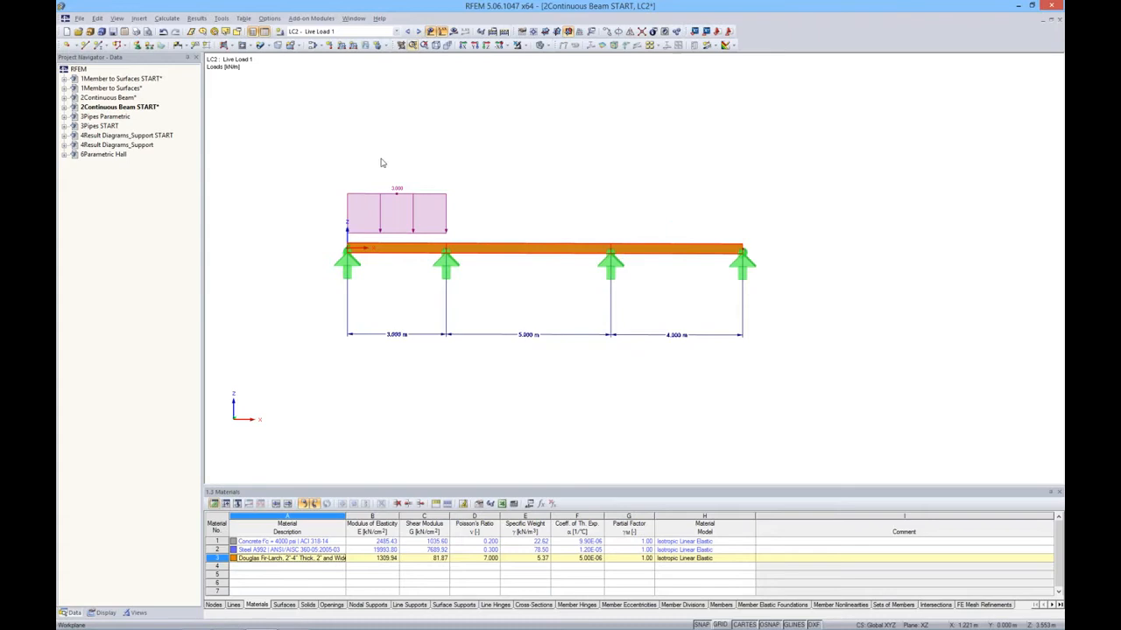
double_click(400, 205)
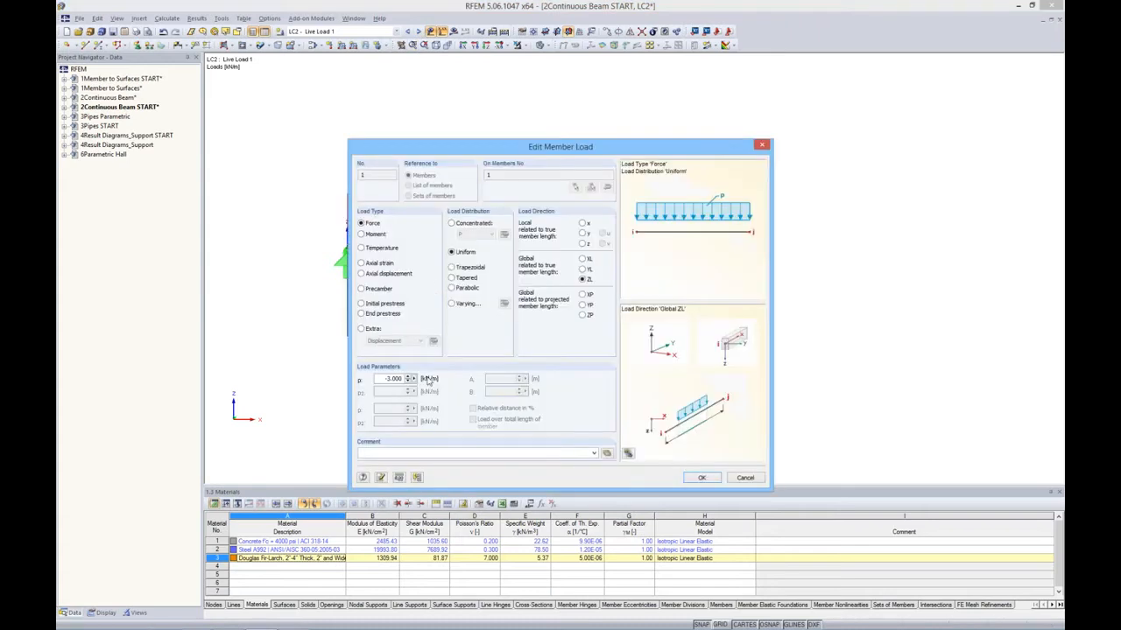
left_click(415, 380)
left_click(428, 391)
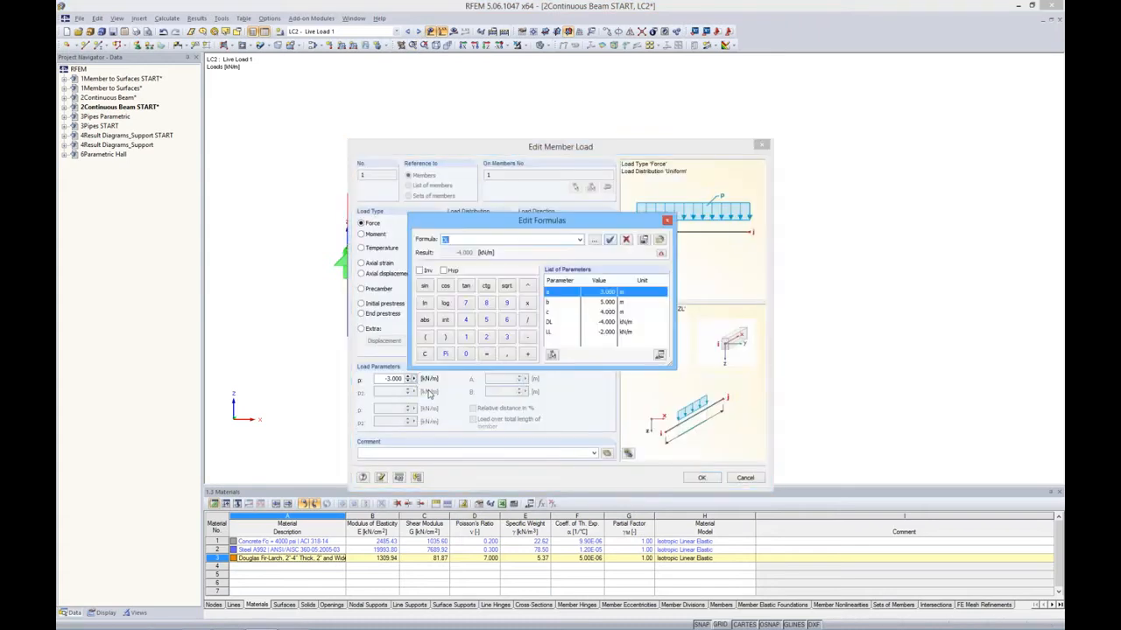
double_click(549, 333)
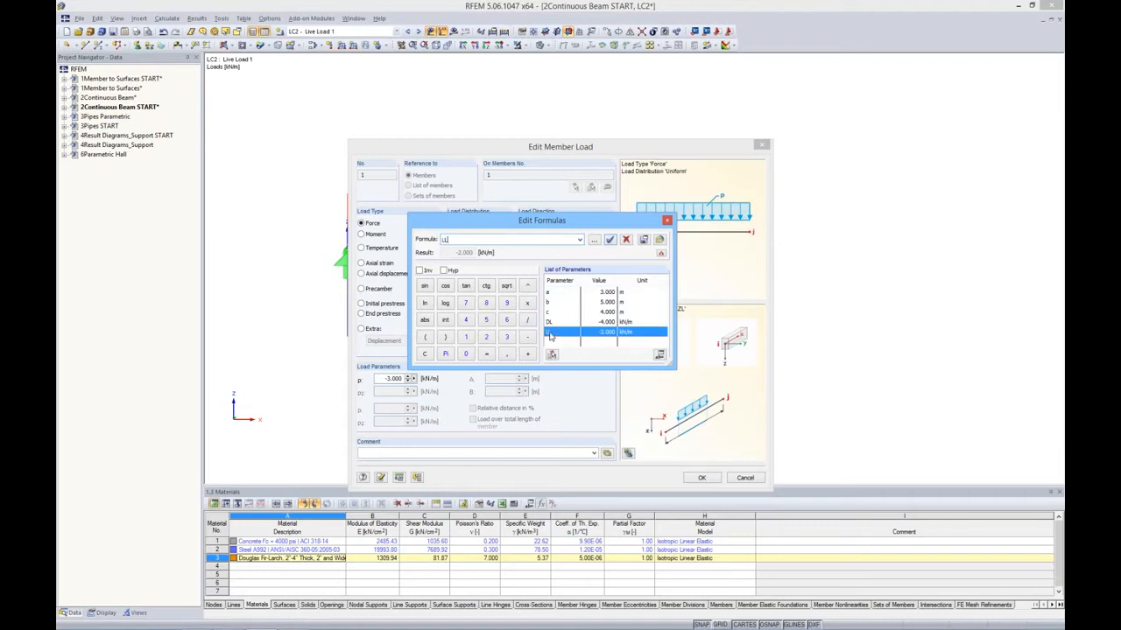
left_click(609, 241)
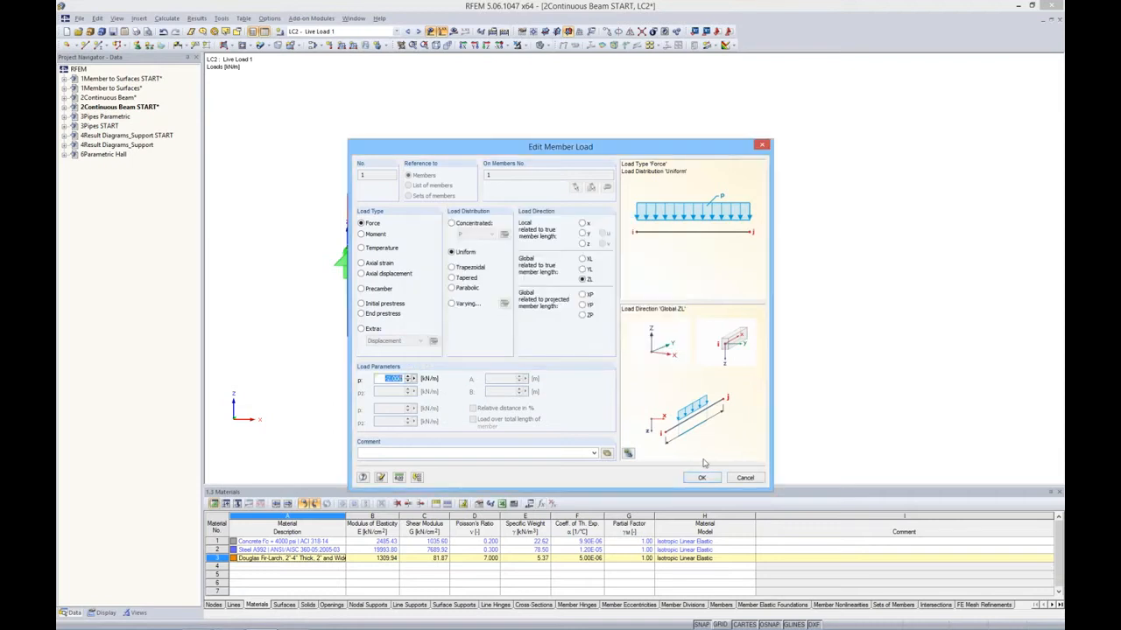
left_click(703, 478)
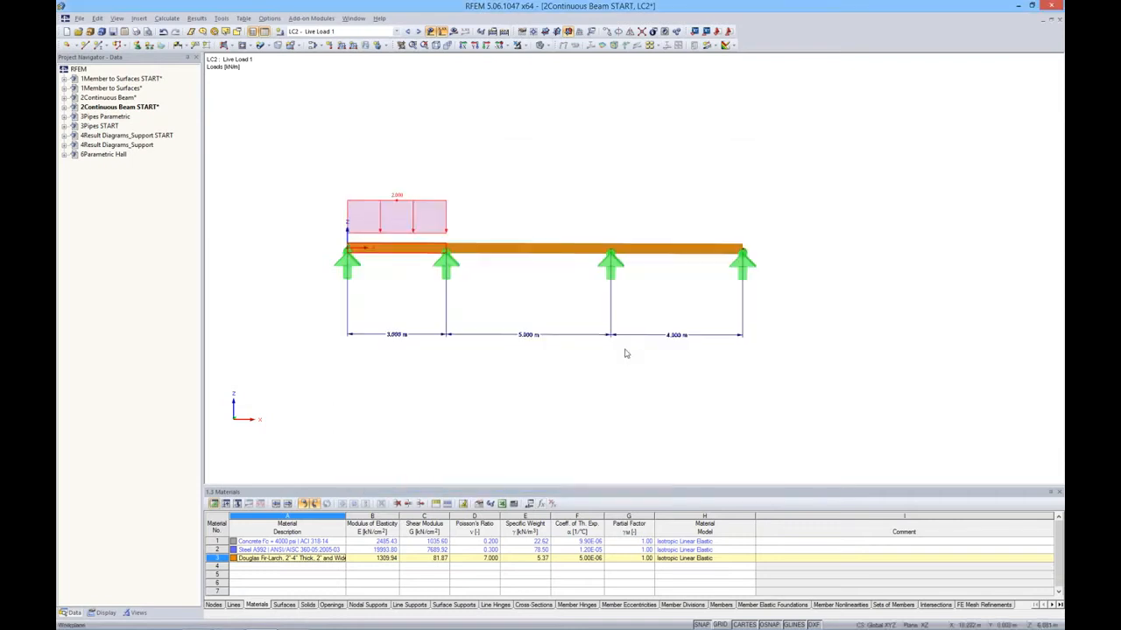
Step: In load case LC3 - Live Load 2, set the uniform load on member 2 to the formula LL
left_click(417, 31)
double_click(547, 201)
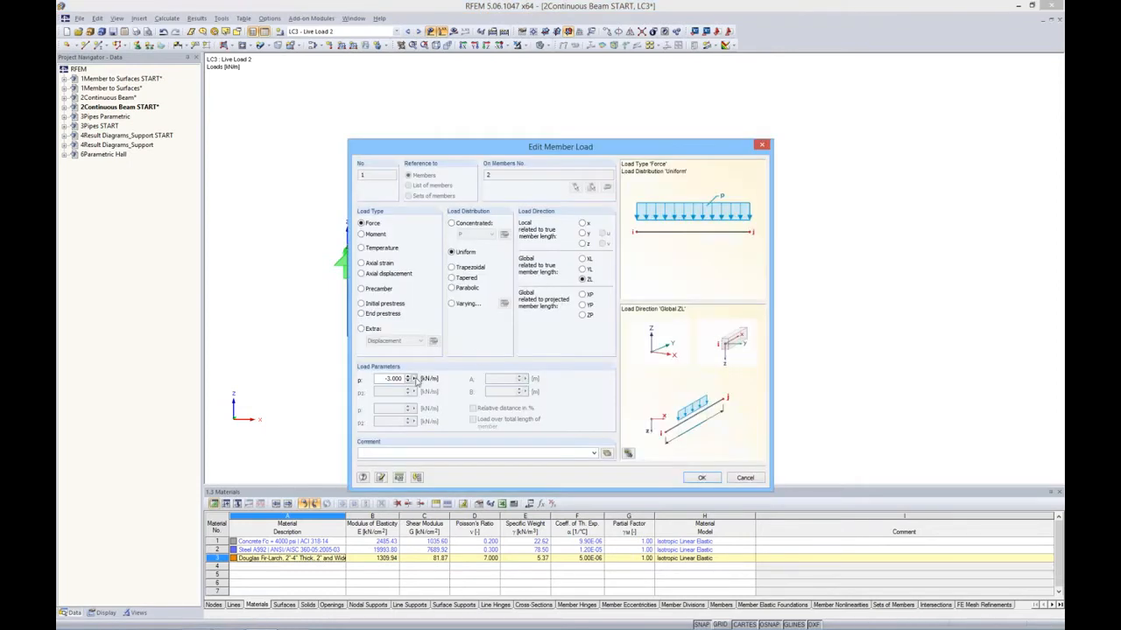
right_click(417, 378)
left_click(445, 391)
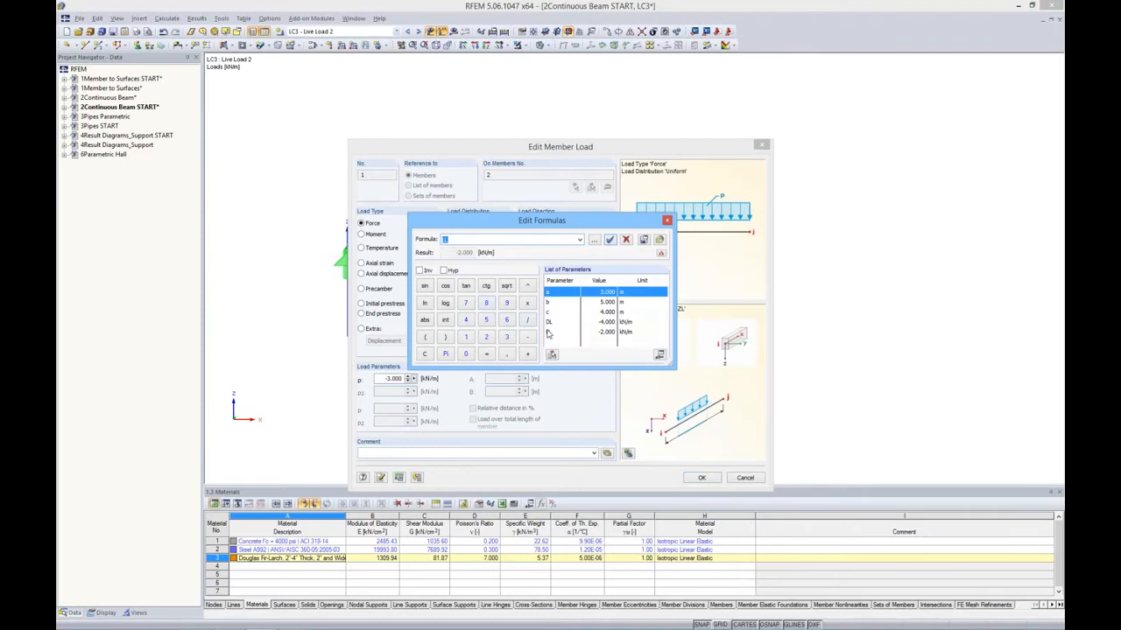
double_click(548, 333)
left_click(612, 240)
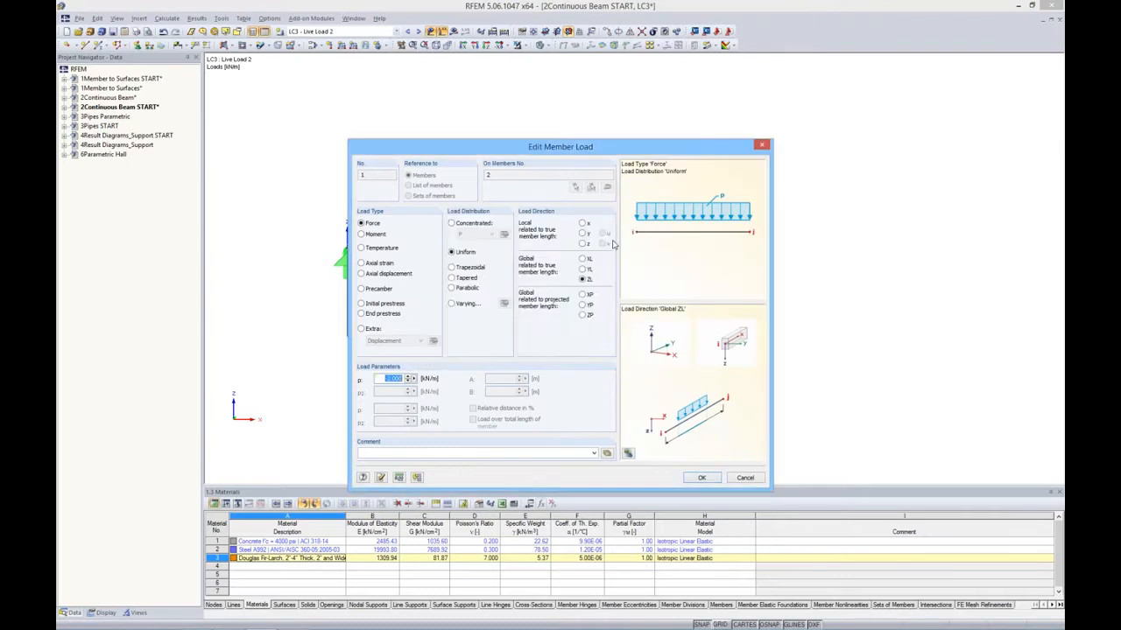
left_click(701, 477)
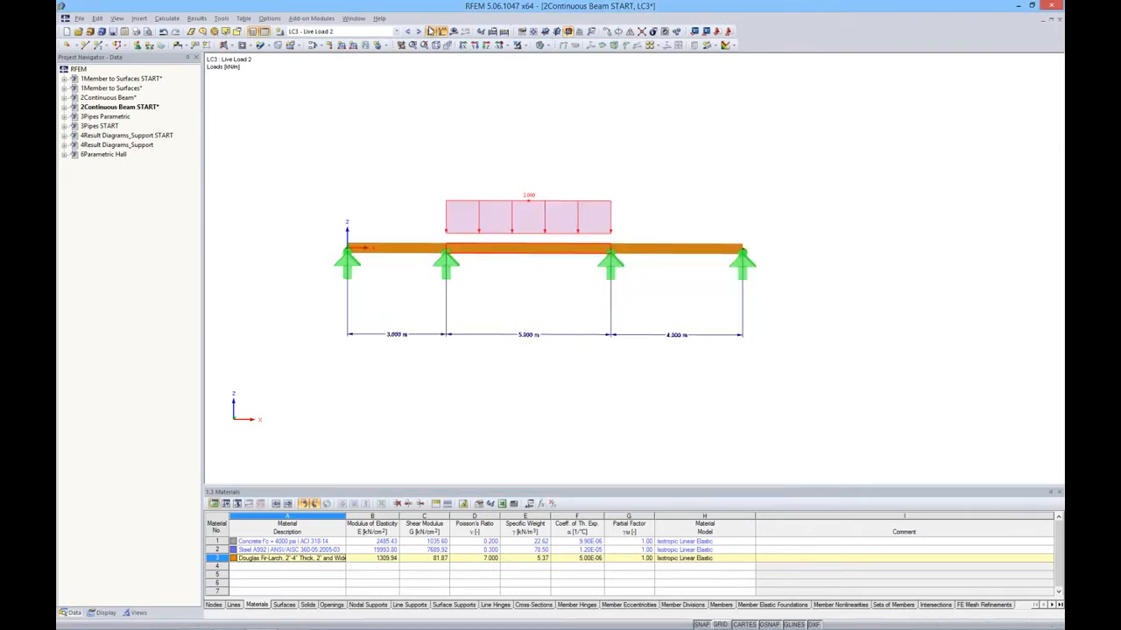
Step: In load case LC4 - Live Load 3, set the uniform load on member 3 to the formula LL
left_click(418, 32)
double_click(649, 193)
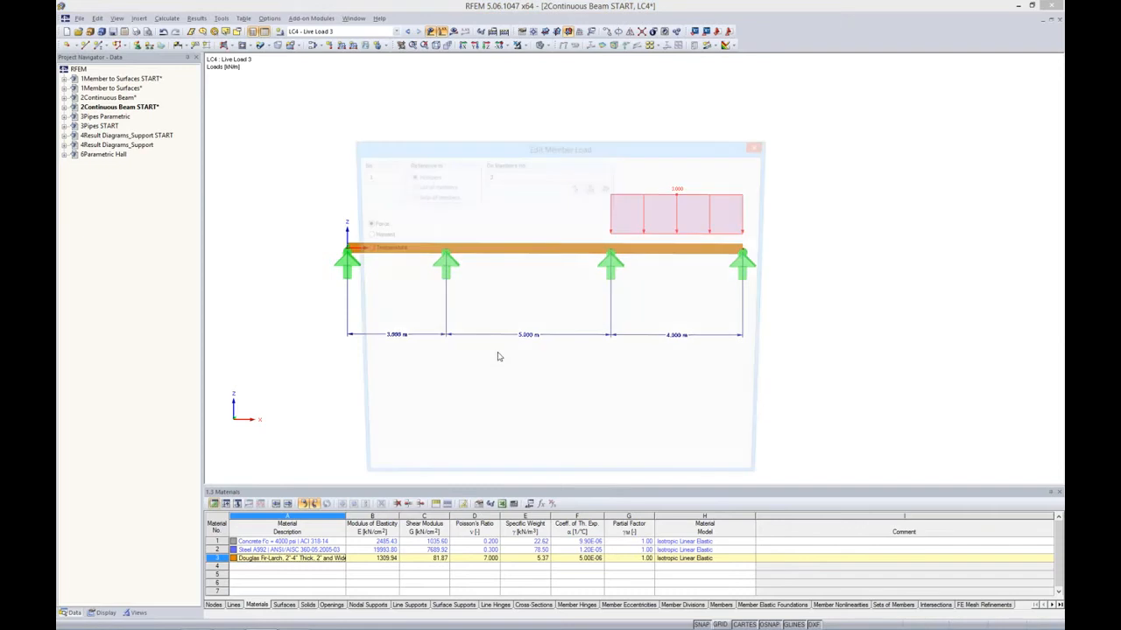
right_click(416, 378)
left_click(451, 389)
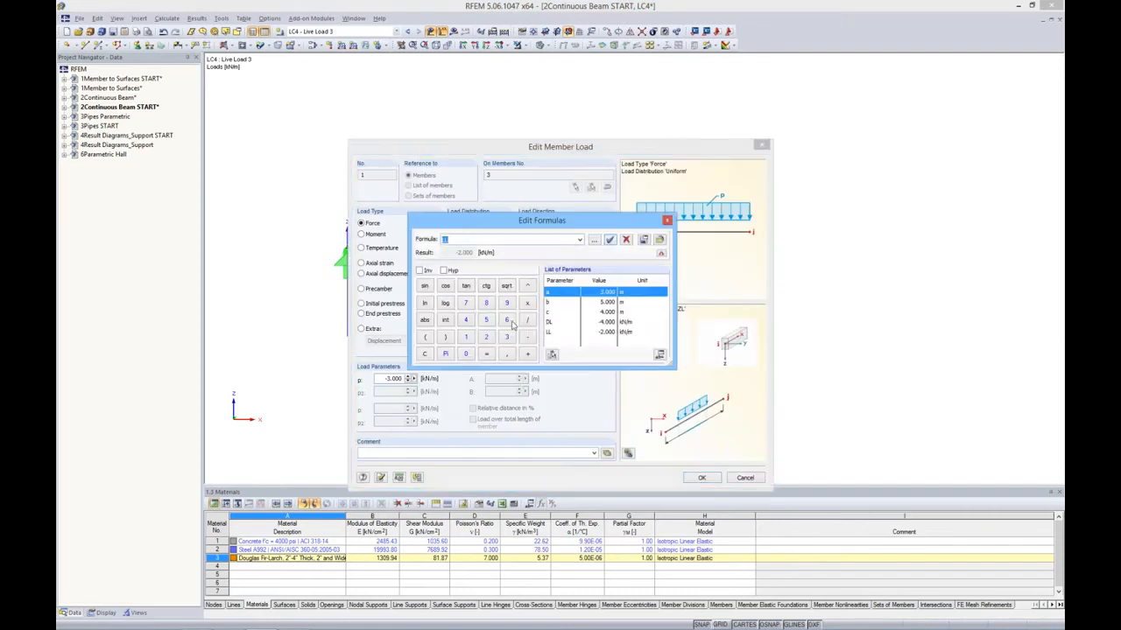
left_click(563, 331)
left_click(609, 240)
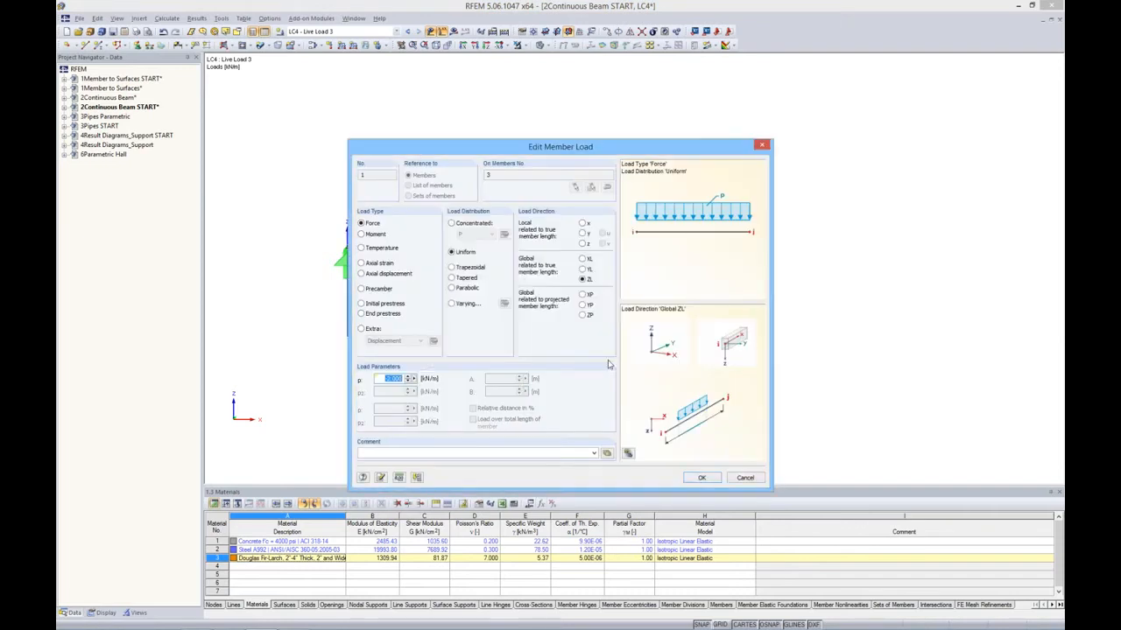
left_click(700, 477)
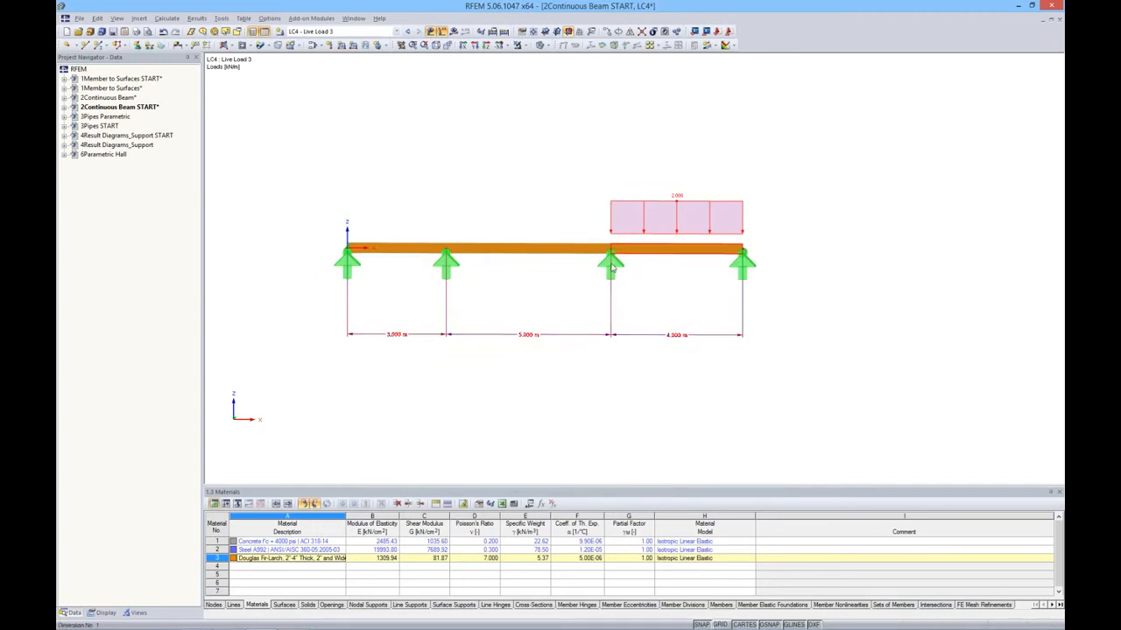
Step: In the parameter list, set length a to 2 m, b to 3 m and c to 6 m, and apply them to the beam
middle_click_drag(566, 148, 595, 57)
mouse_move(266, 620)
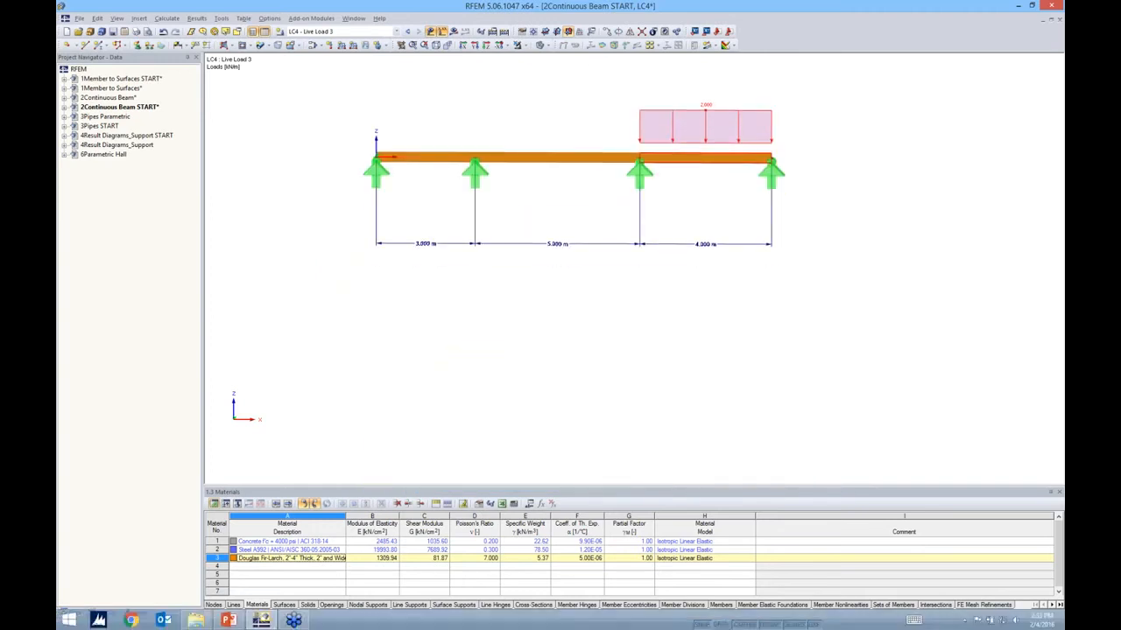
left_click(530, 505)
left_click(522, 360)
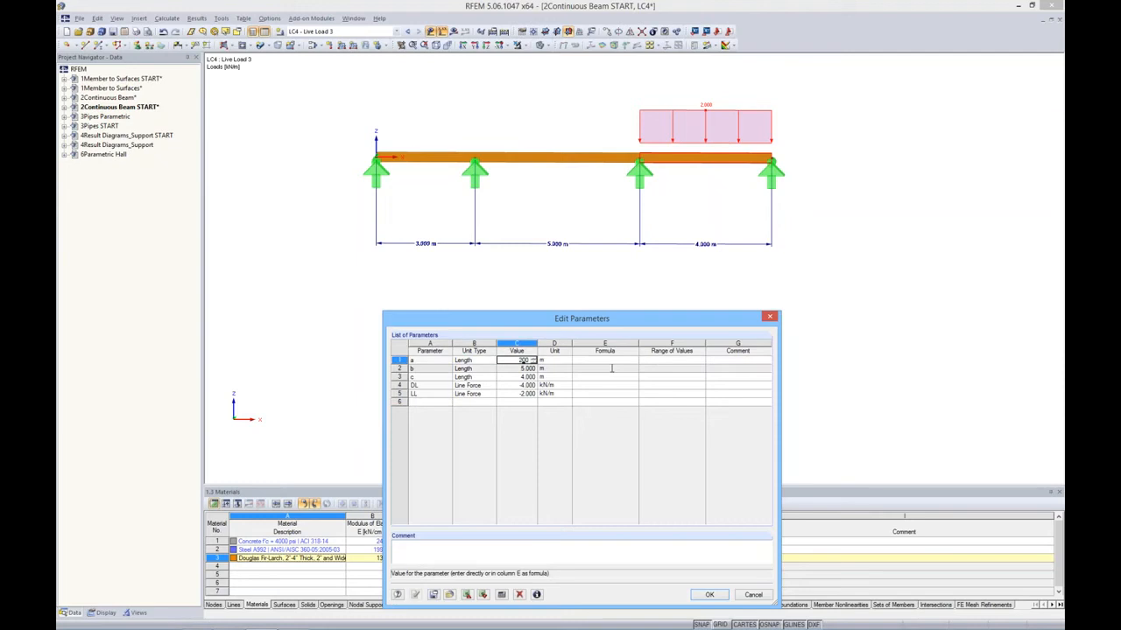
key("Return")
type("3")
key("Return")
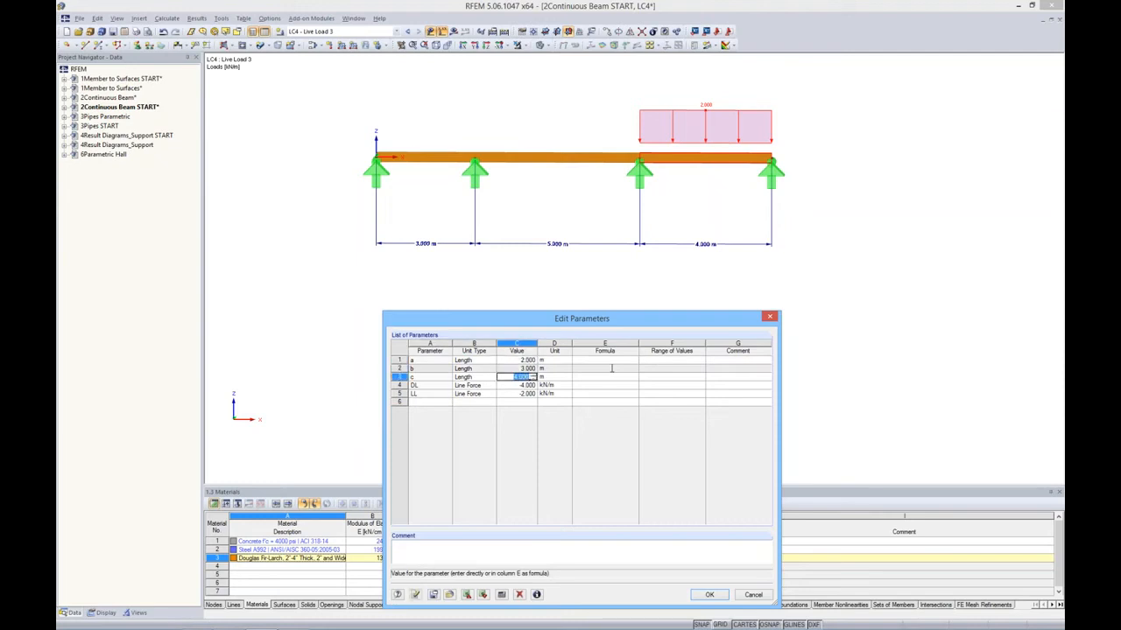
type("5")
key("Return")
left_click(416, 595)
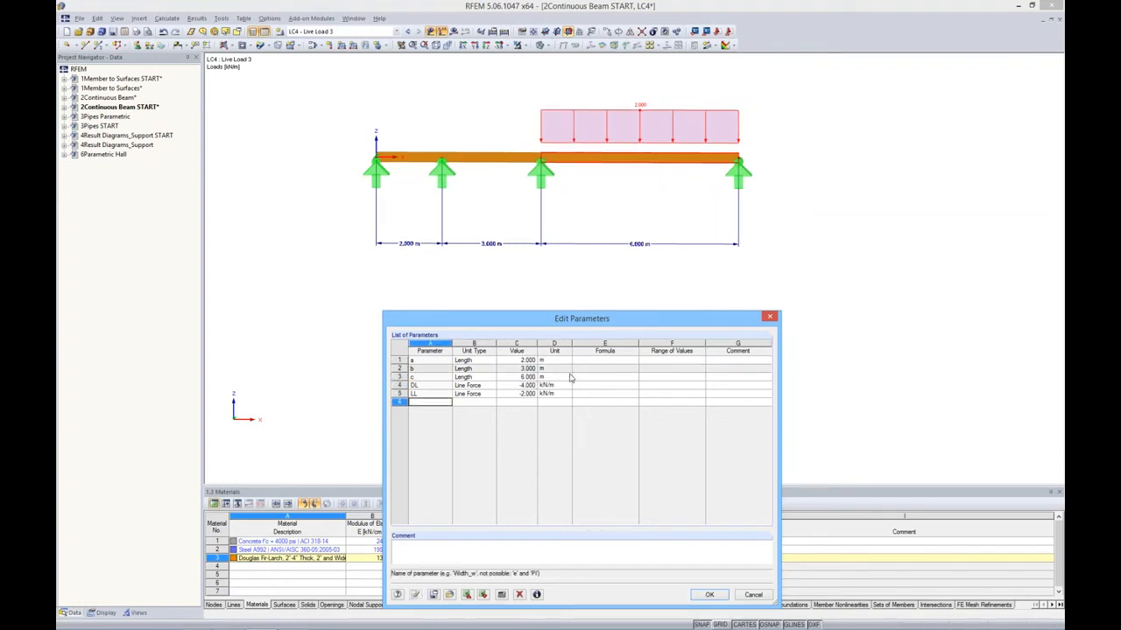
Step: Set the parameter LL to -6 kN/m, apply it to the beam and close the parameter list
double_click(519, 394)
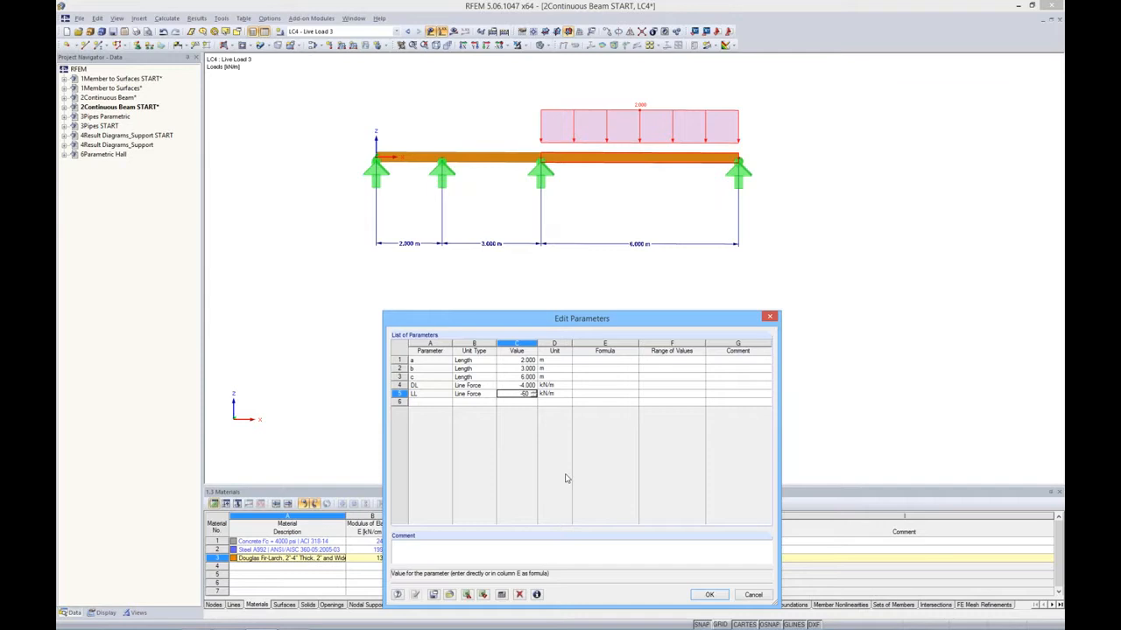
left_click_drag(662, 394, 657, 403)
left_click(416, 595)
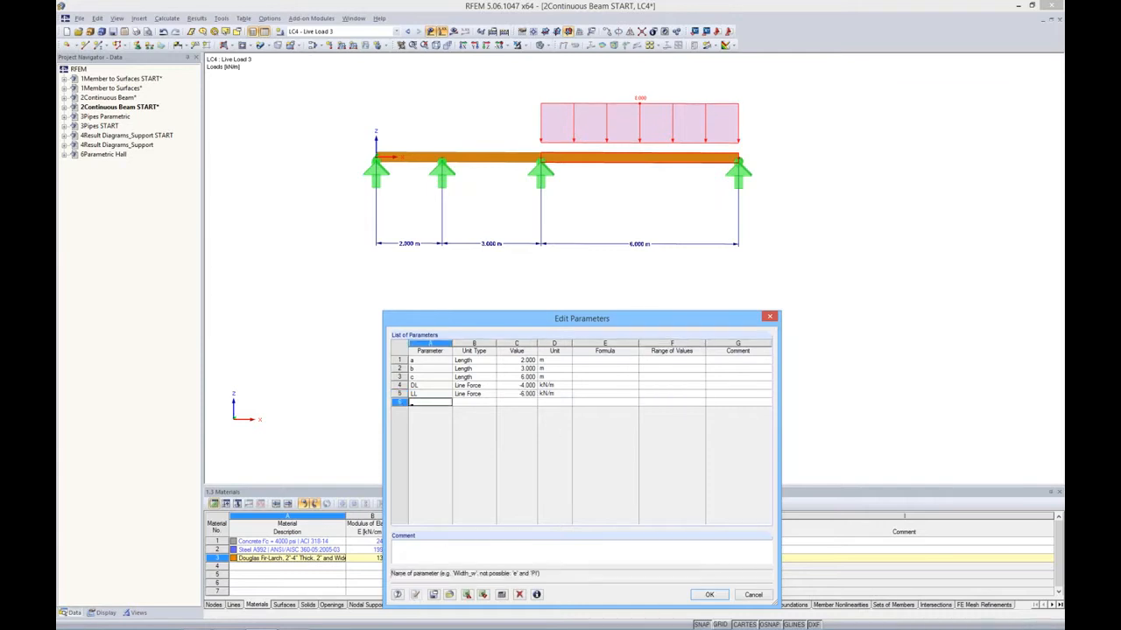
left_click(709, 595)
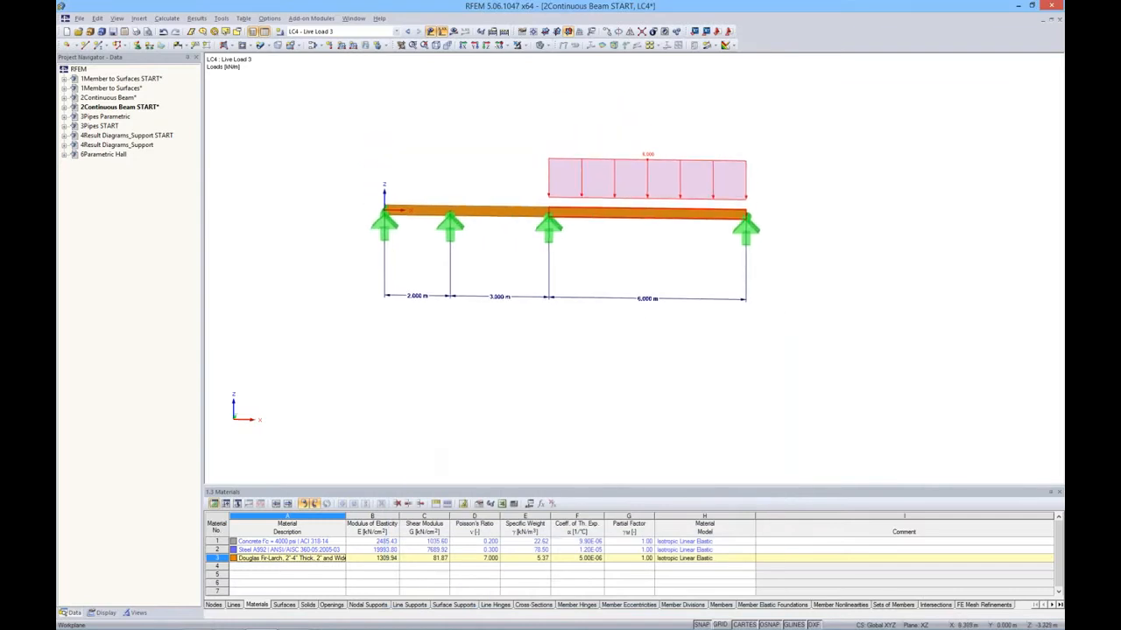
middle_click_drag(702, 301, 633, 297, "ctrl")
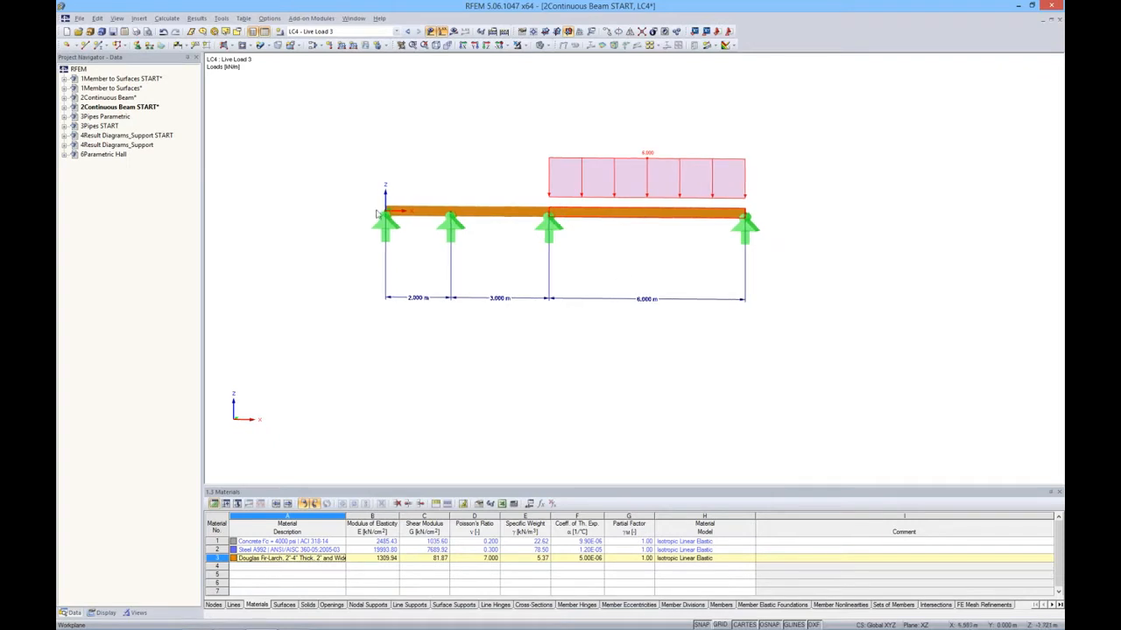
Step: Switch to the 3Pipes Parametric model and bring the three-pipe joint into a clear view
double_click(95, 118)
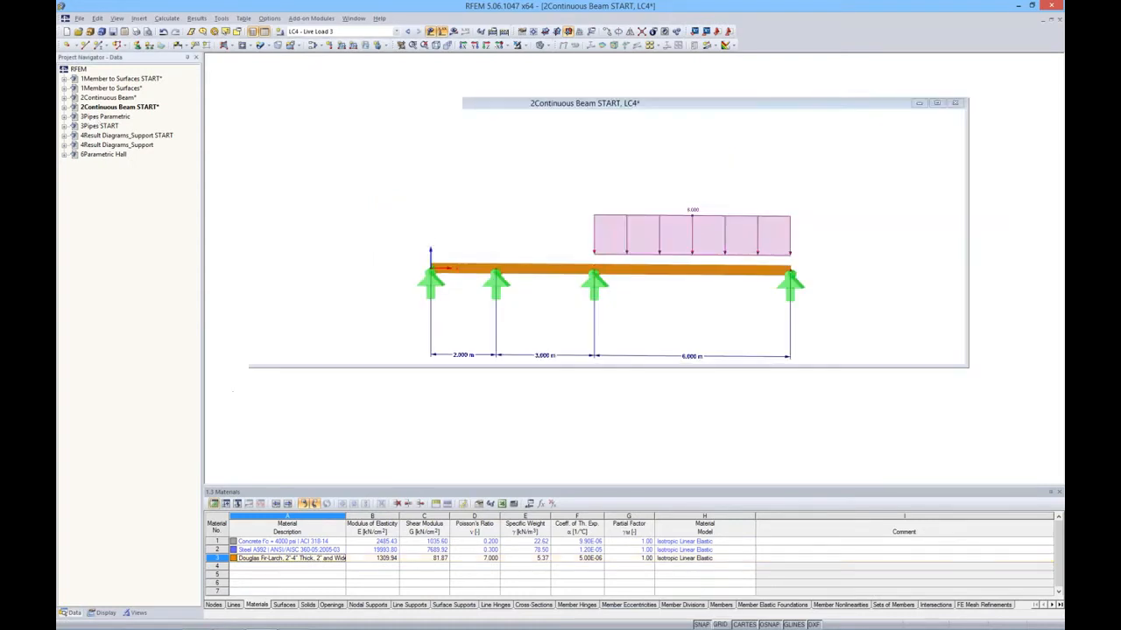
middle_click_drag(608, 391, 686, 383, "ctrl")
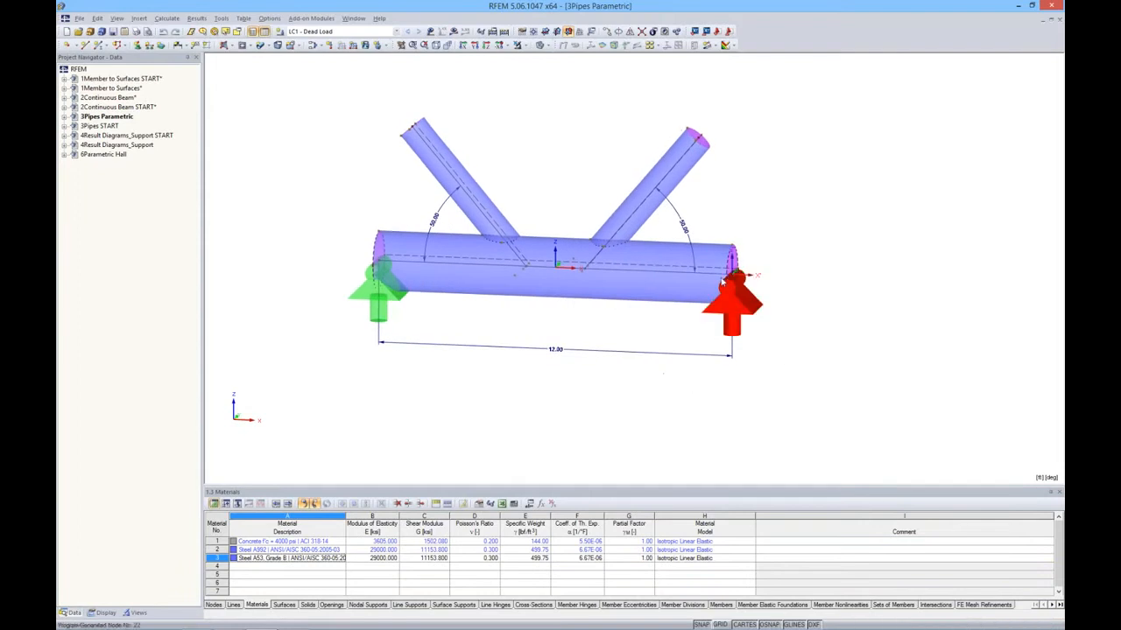
middle_click_drag(787, 213, 814, 218)
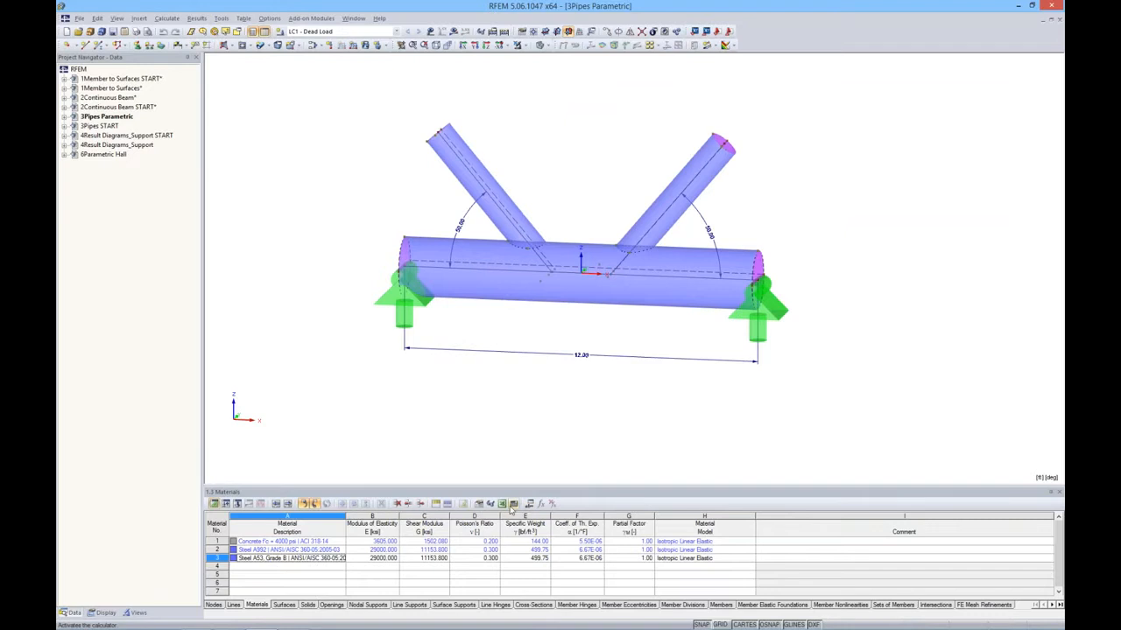
middle_click_drag(600, 415, 646, 367)
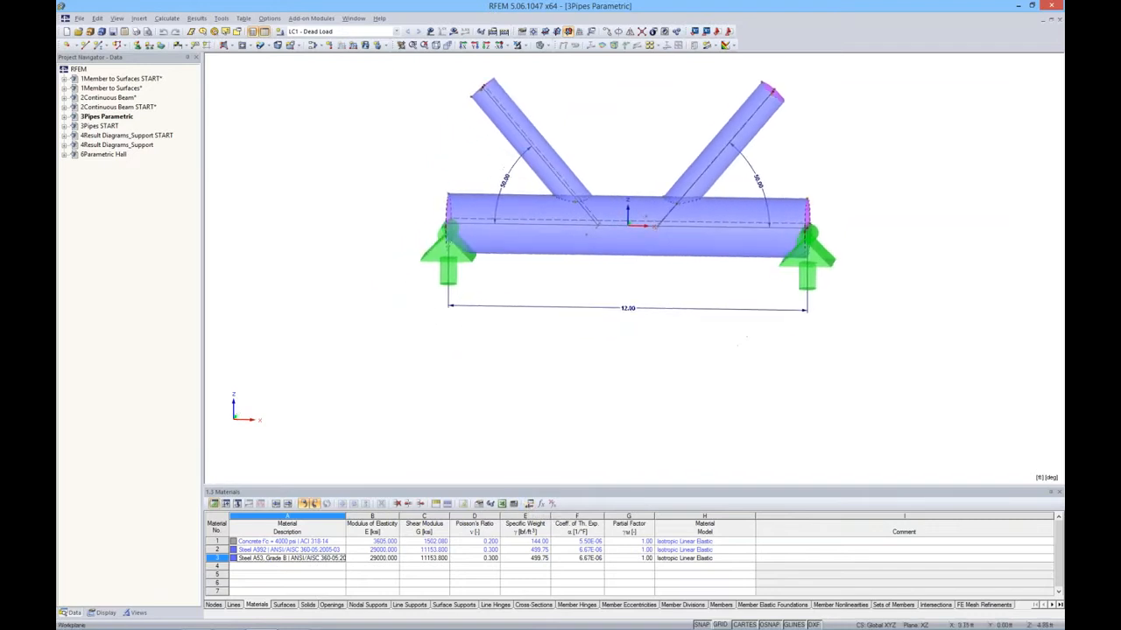
Step: Set the parameter Angle_Left to 30 deg, apply it to the pipe model and close the parameter list
left_click(540, 505)
left_click_drag(613, 318, 637, 326)
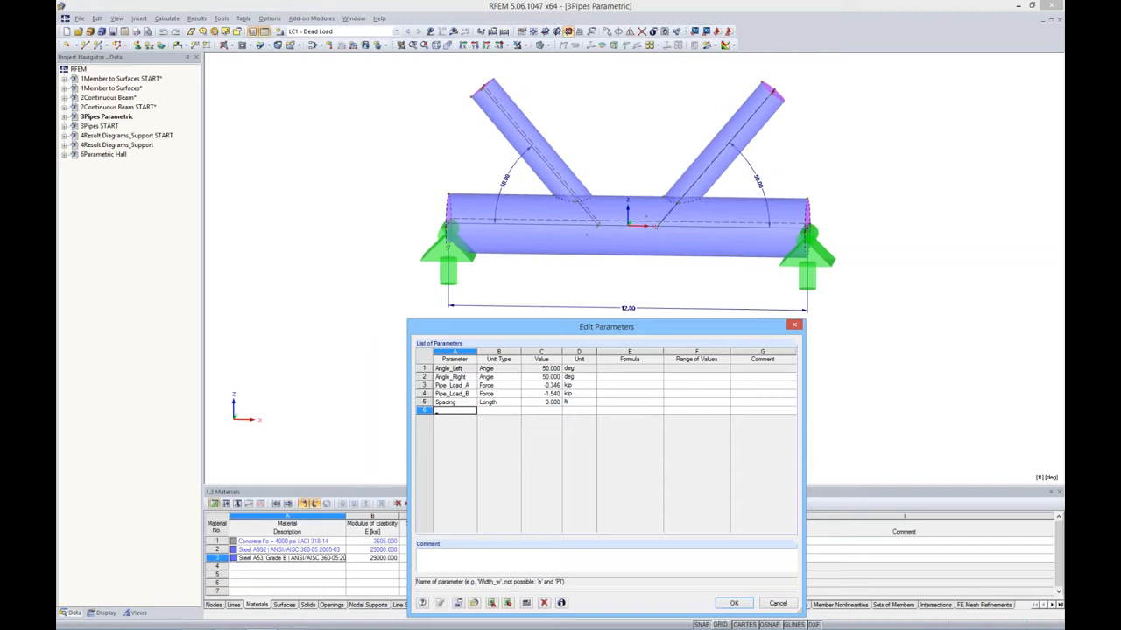
left_click(536, 367)
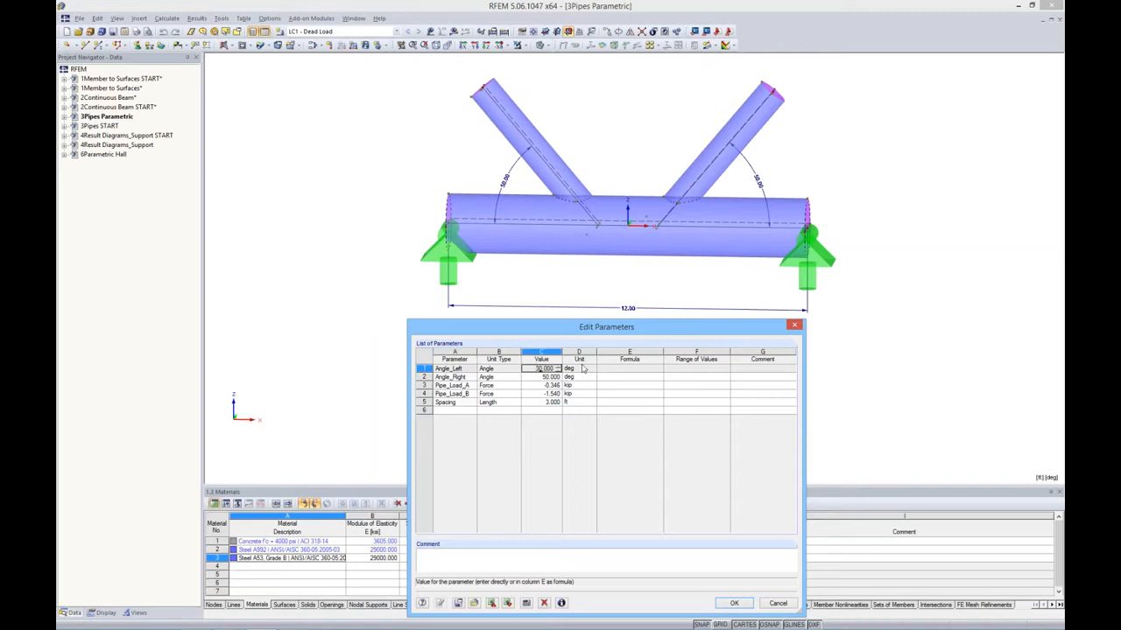
left_click(678, 385)
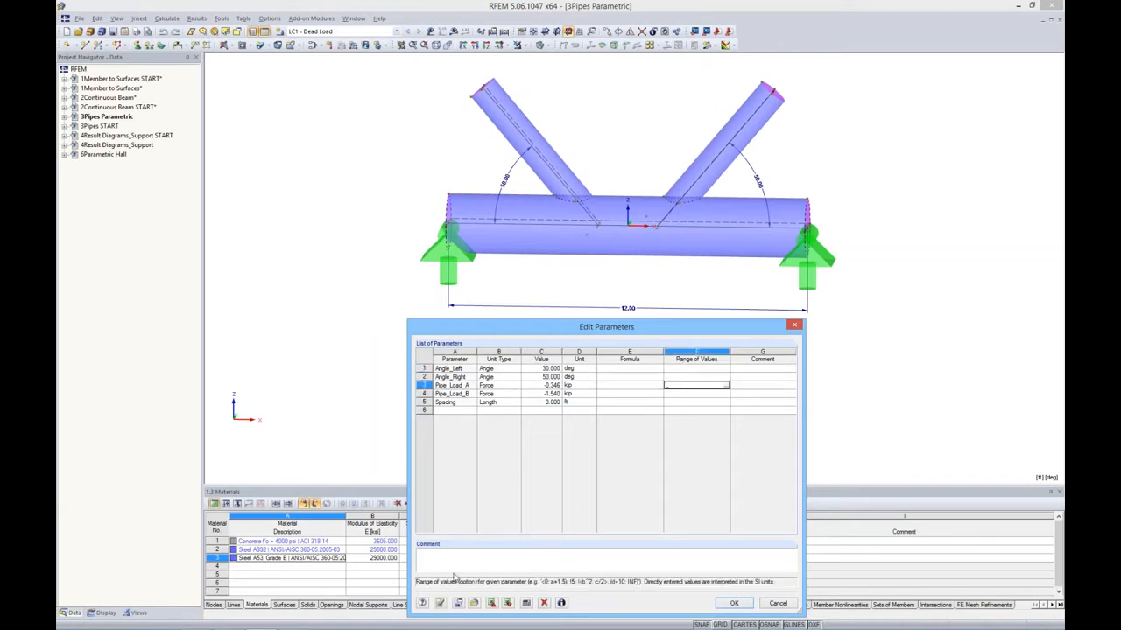
left_click(439, 604)
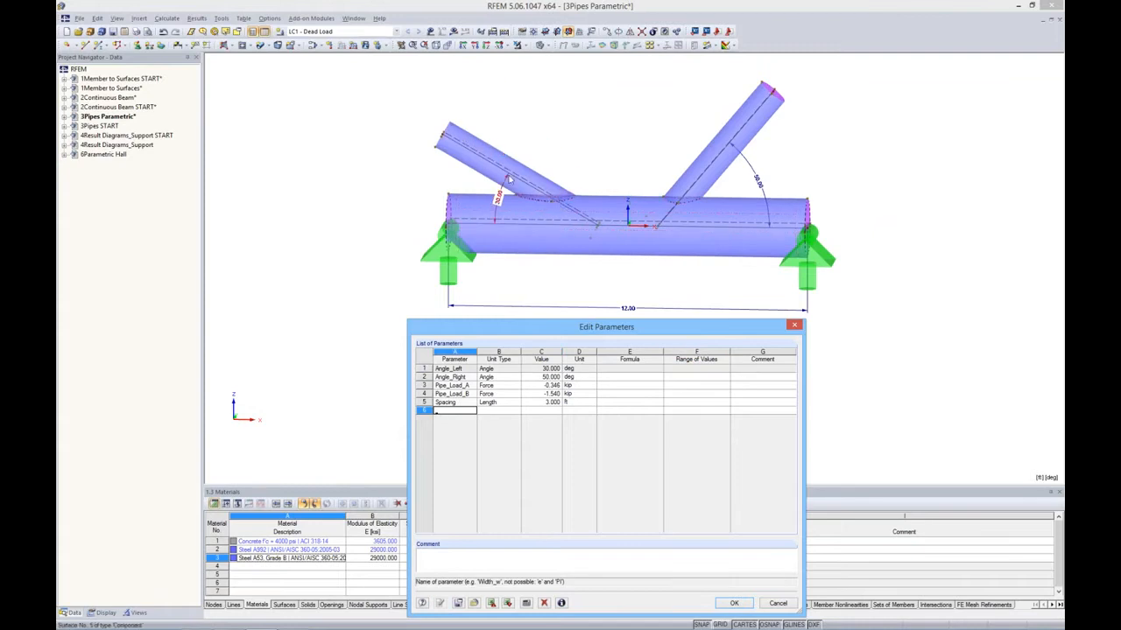
scroll(497, 200, "up", 8)
scroll(497, 199, "down", 6)
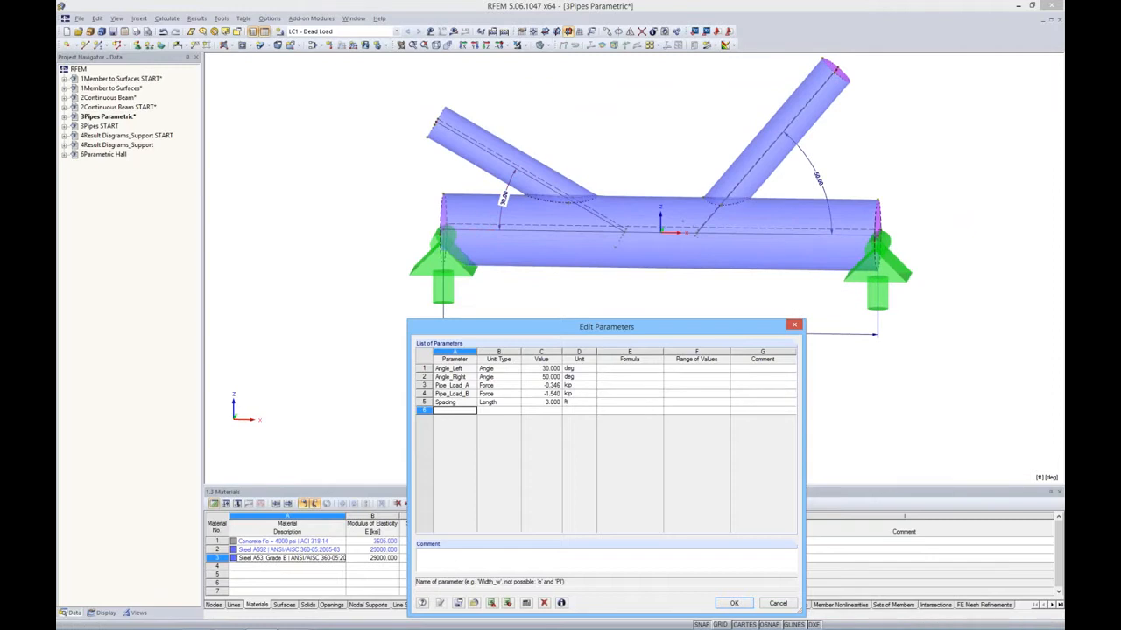
left_click(794, 325)
Step: Inspect the left pipe intersection, set the parameter Angle_Right to 70 deg, apply it and close the parameter list
middle_click_drag(745, 293, 672, 251, "ctrl")
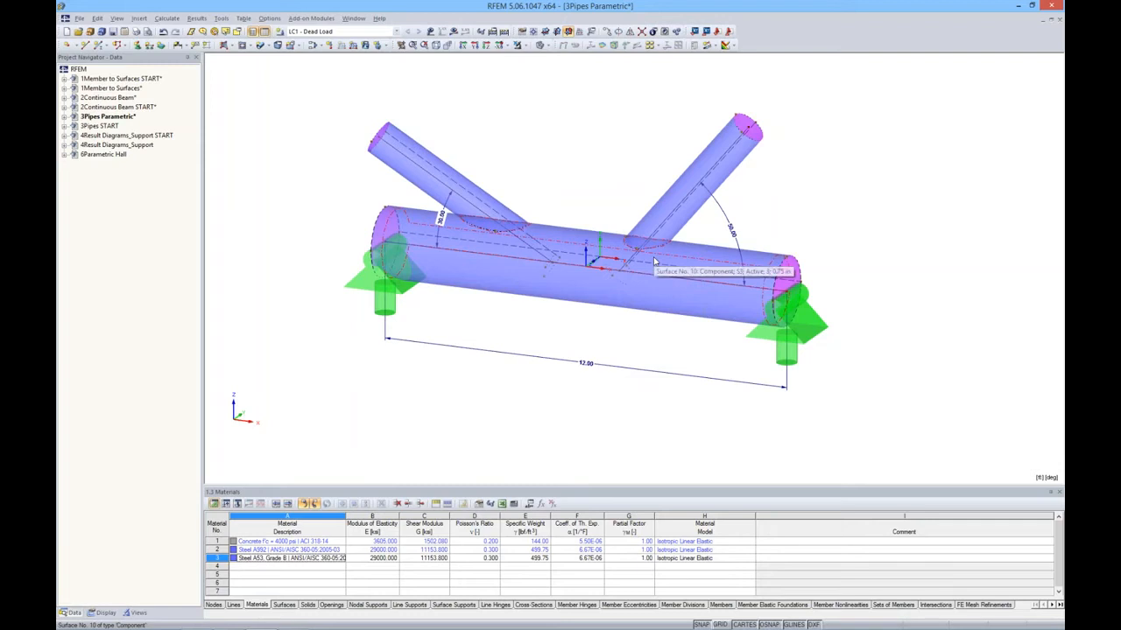
scroll(504, 228, "up", 5)
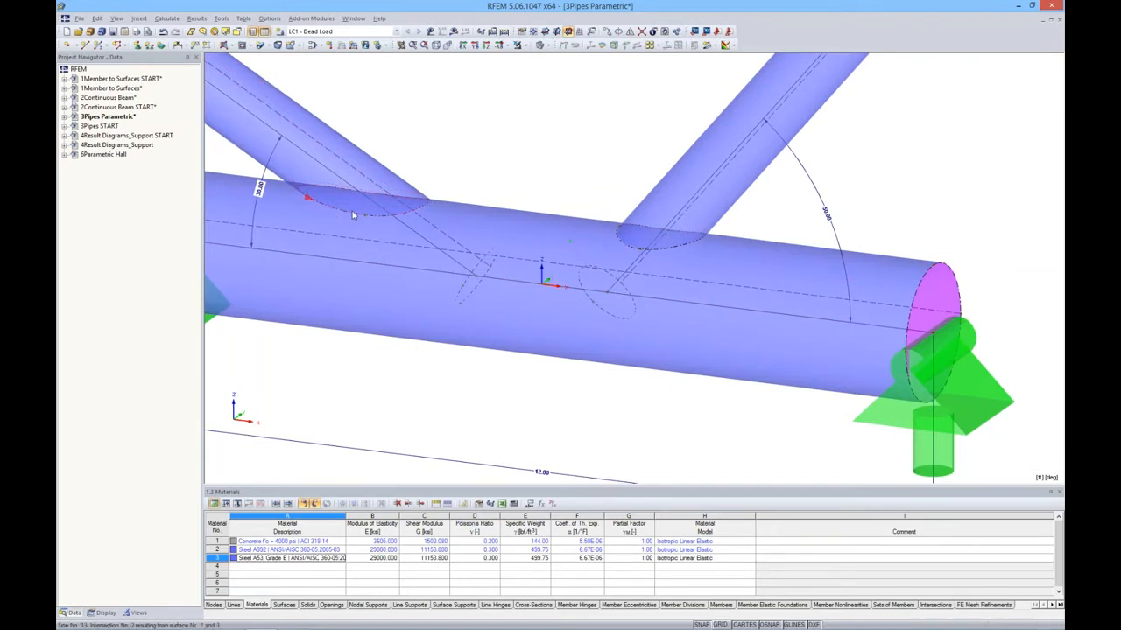
middle_click_drag(406, 222, 521, 186, "ctrl")
scroll(464, 162, "down", 3)
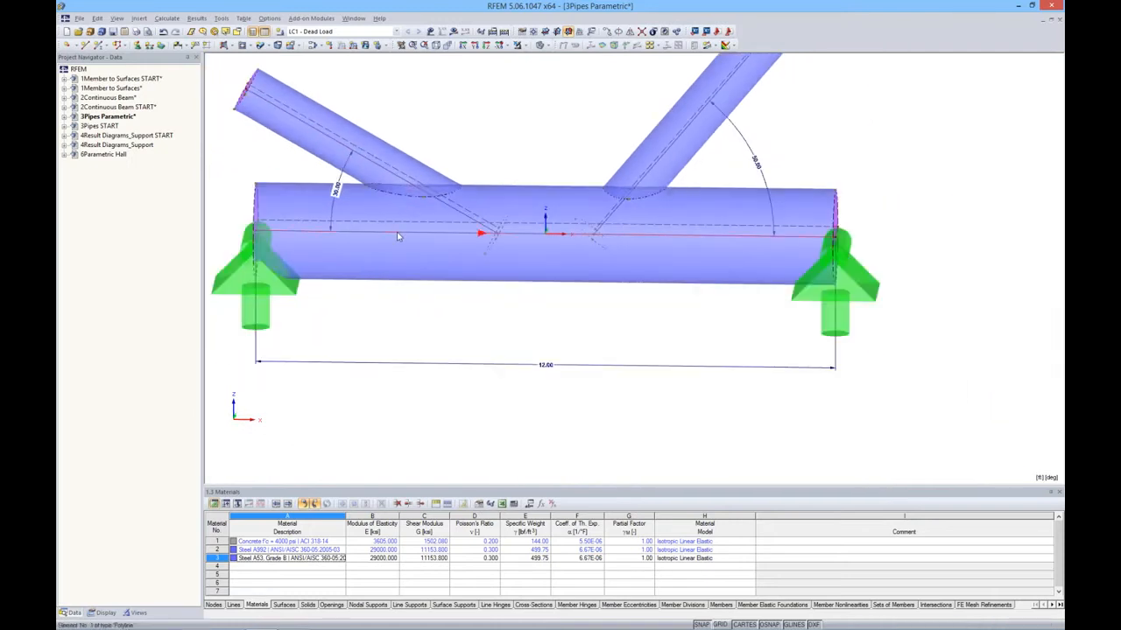
middle_click_drag(712, 159, 749, 226)
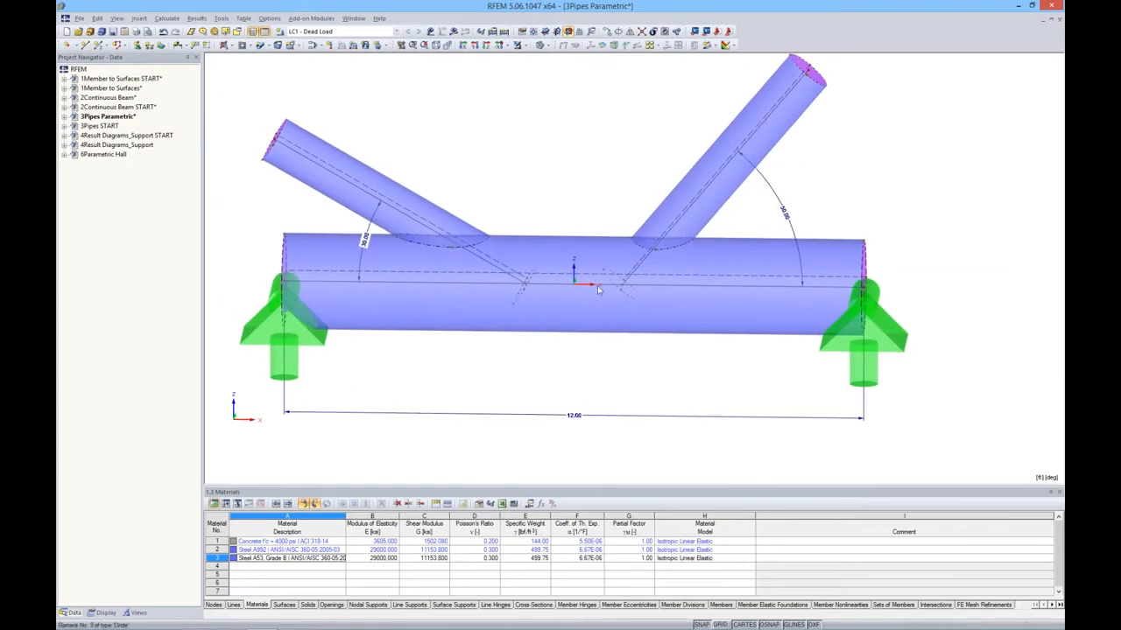
left_click(529, 505)
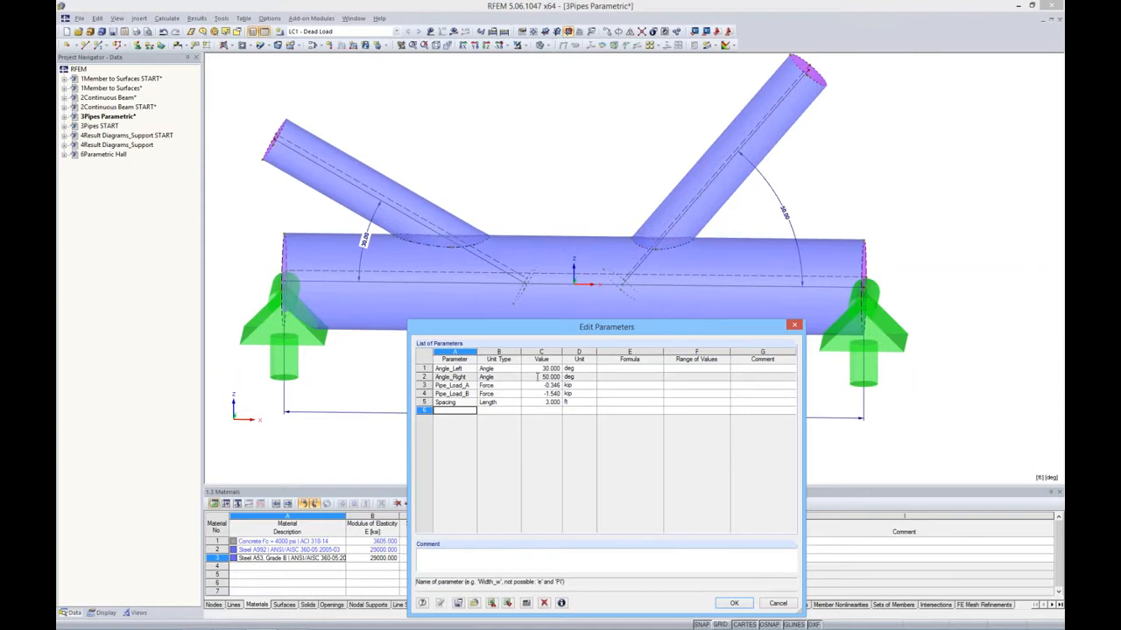
left_click(538, 376)
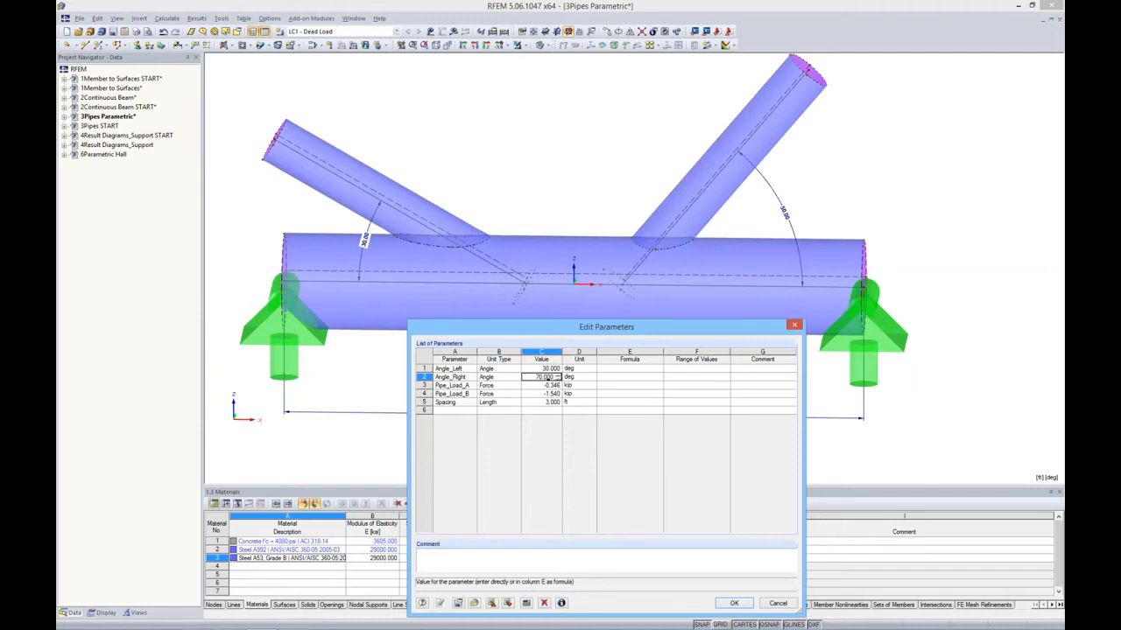
left_click(692, 378)
left_click(441, 603)
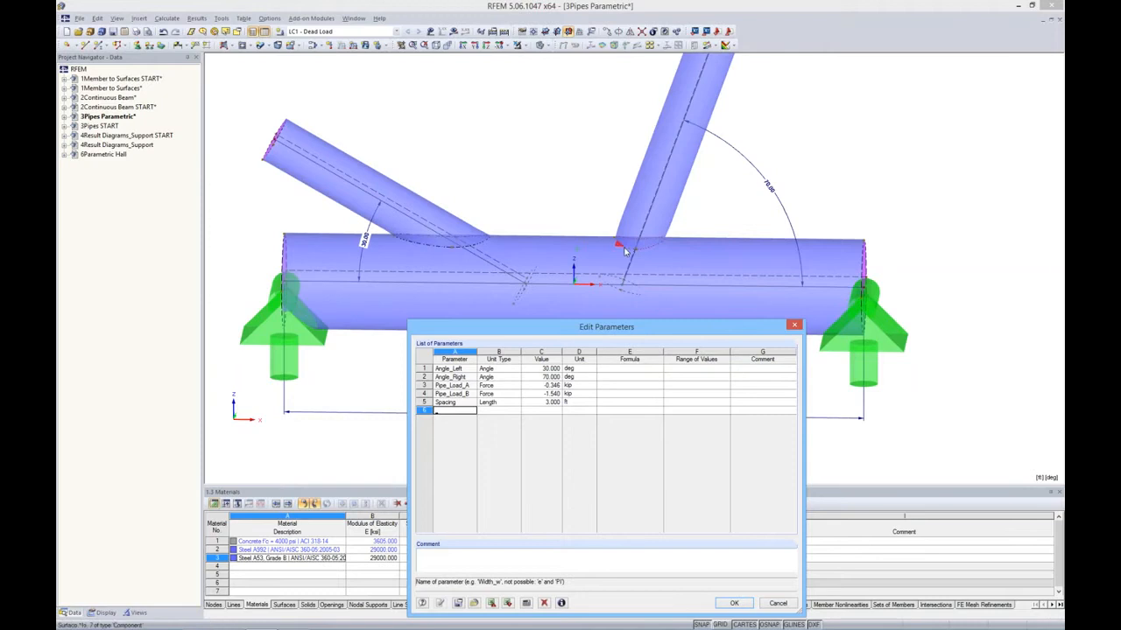
left_click(783, 603)
Step: Edit the parent surface of the main horizontal pipe and set its radius to 2 ft
scroll(796, 309, "down", 4)
scroll(796, 308, "up", 1)
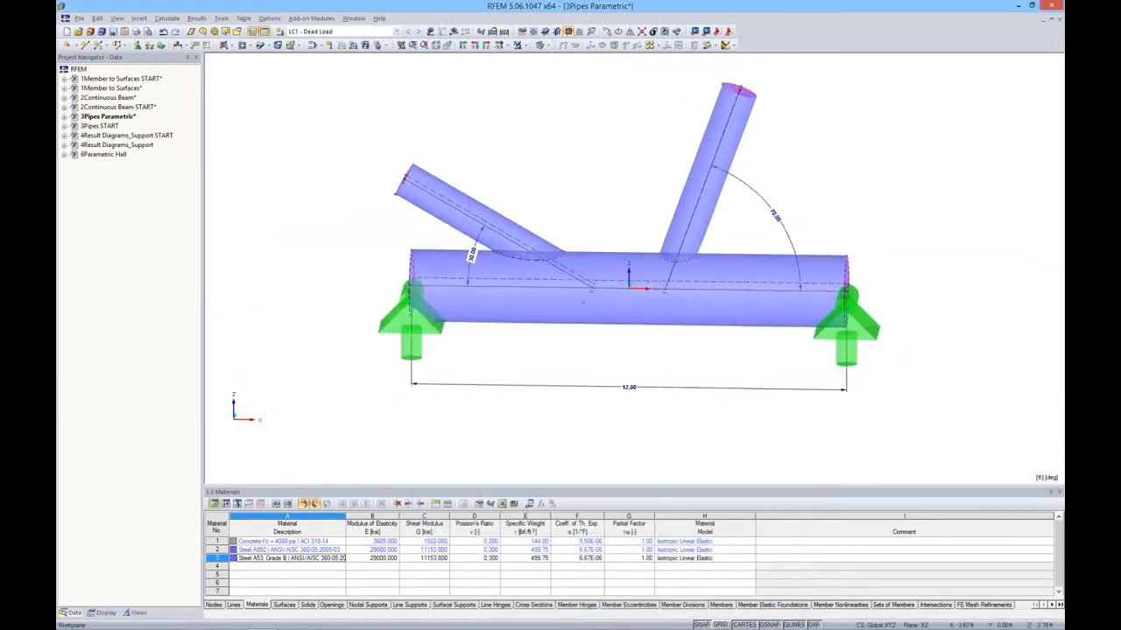
middle_click_drag(788, 307, 771, 320, "ctrl")
left_click(773, 318)
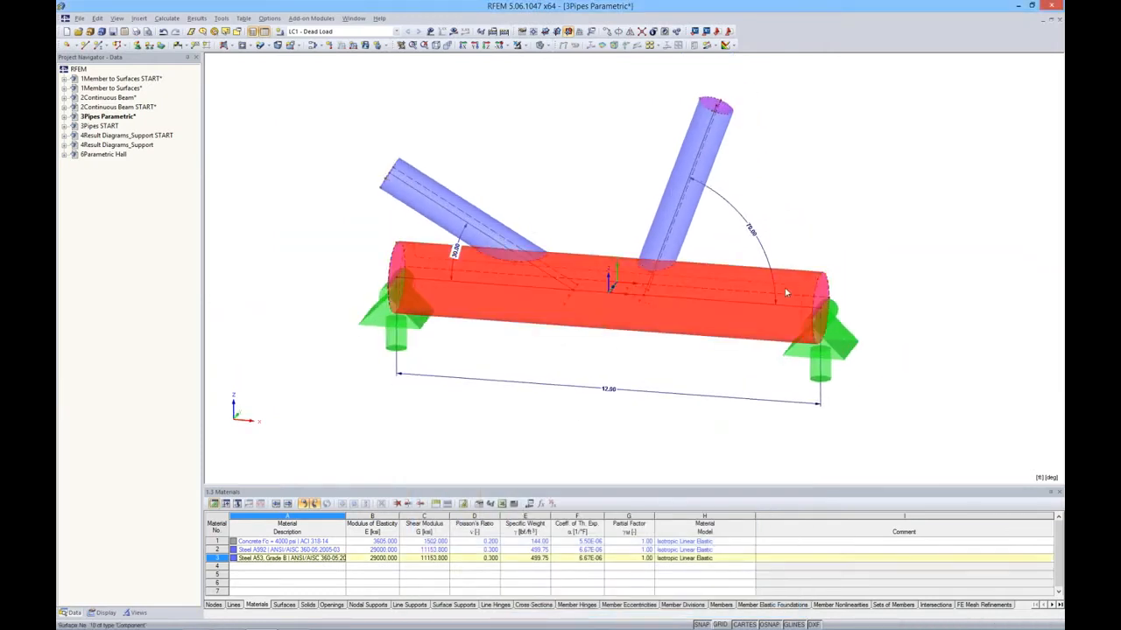
right_click(790, 288)
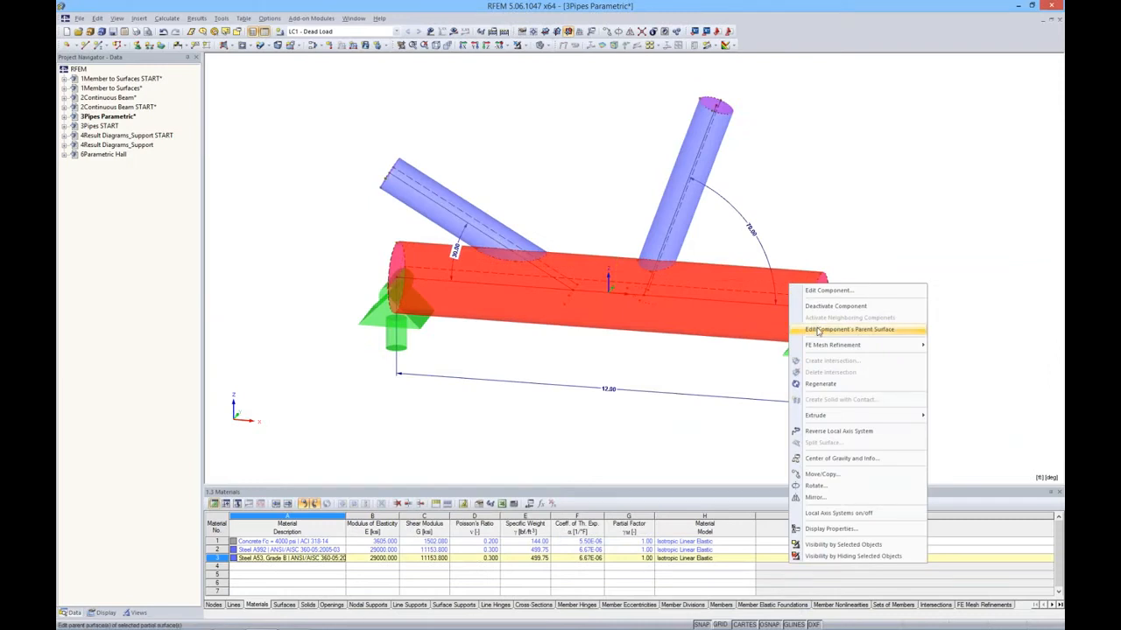
left_click(817, 330)
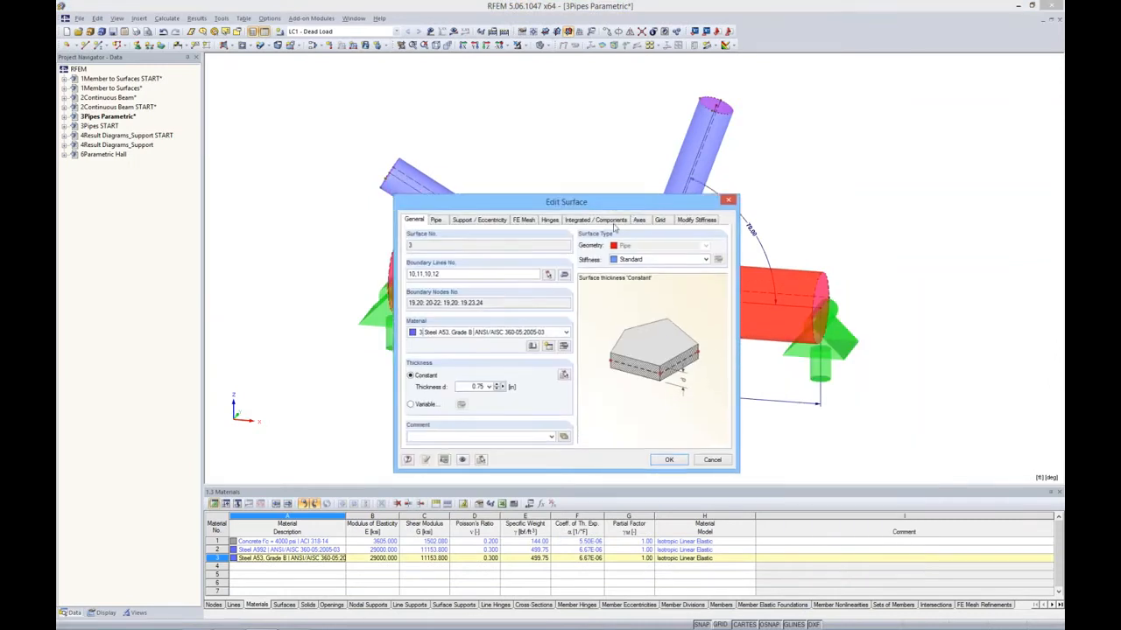
left_click_drag(607, 185, 631, 316)
left_click(454, 332)
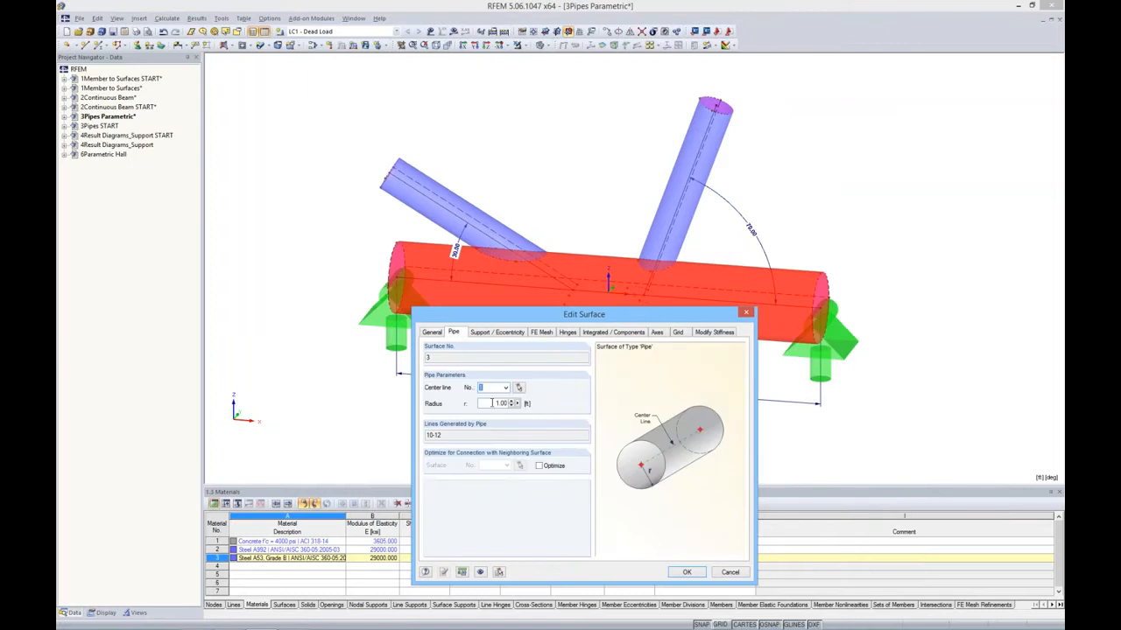
key("Tab")
type("2")
left_click(688, 572)
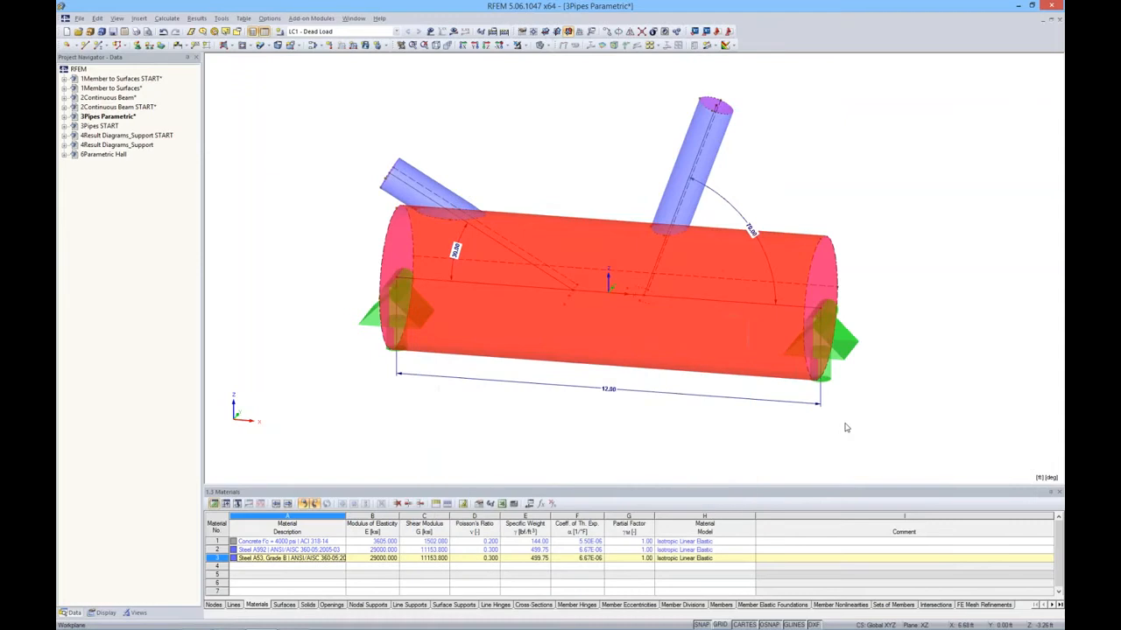
Step: Enlarge the radius of the right branch pipe (surface 2) and inspect its intersection with the main pipe
scroll(447, 203, "up", 2)
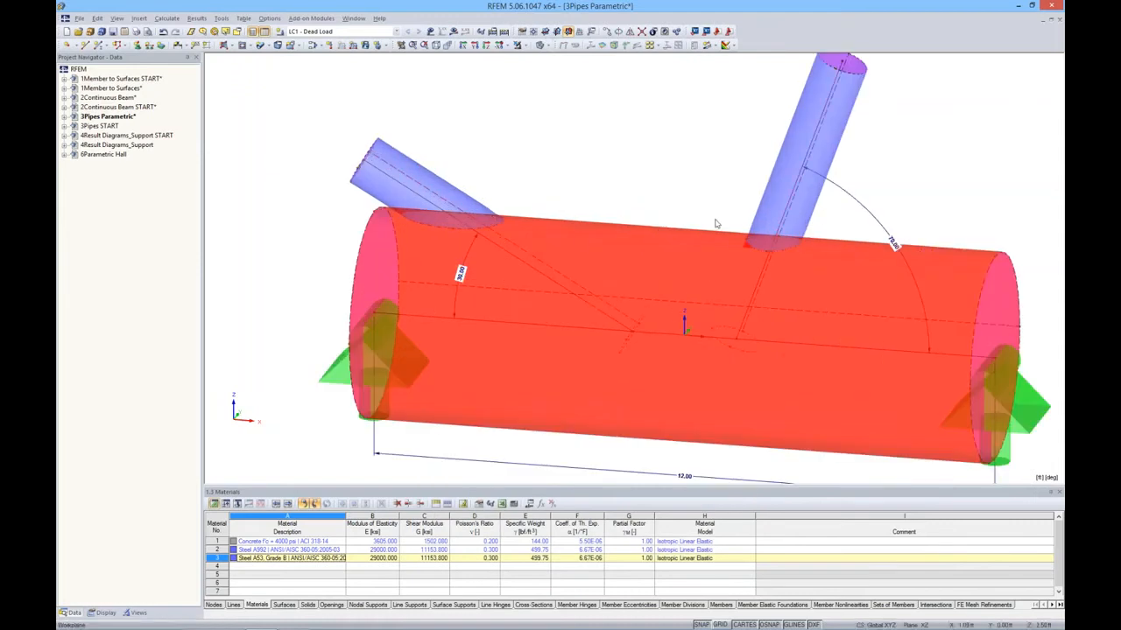
left_click(943, 167)
middle_click_drag(716, 309, 678, 267, "ctrl")
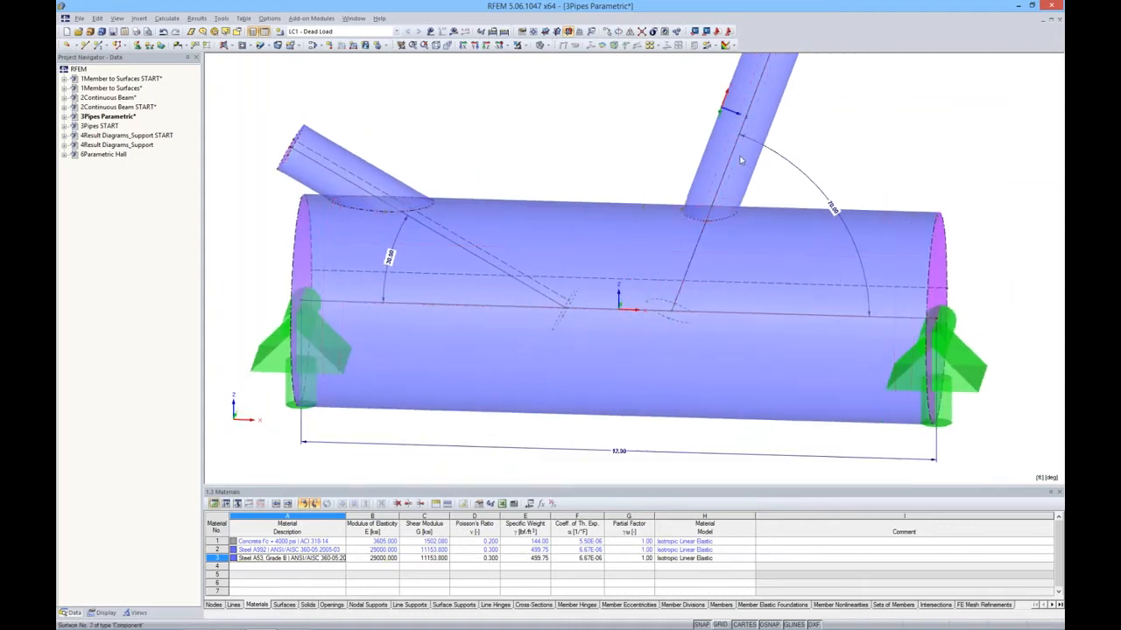
right_click(740, 160)
left_click(774, 201)
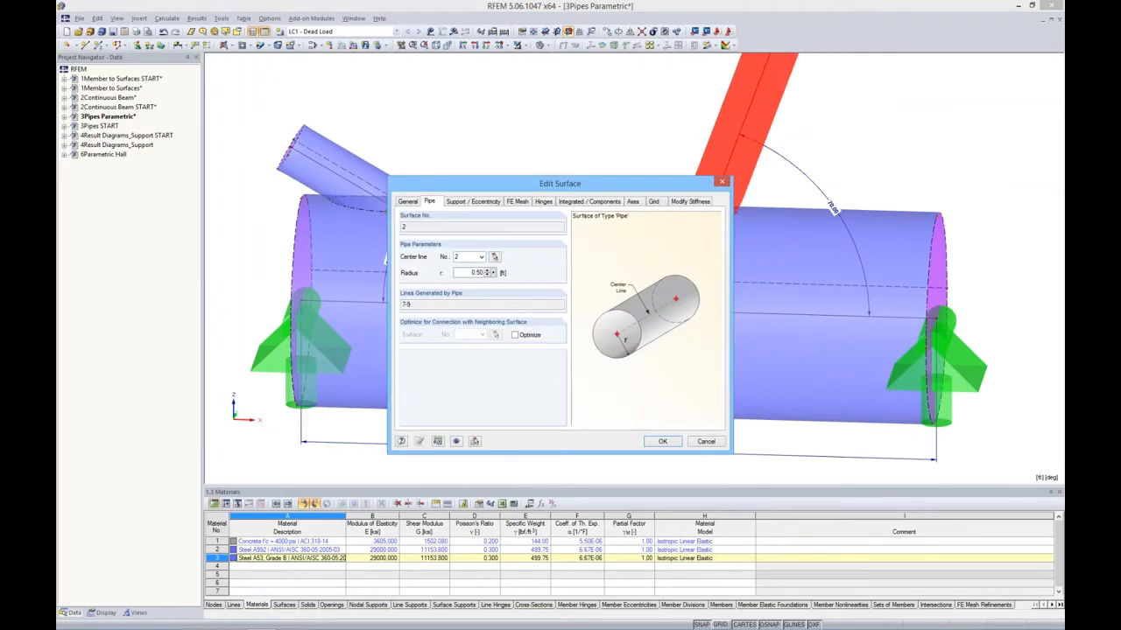
type("6")
left_click(663, 441)
scroll(700, 367, "down", 3)
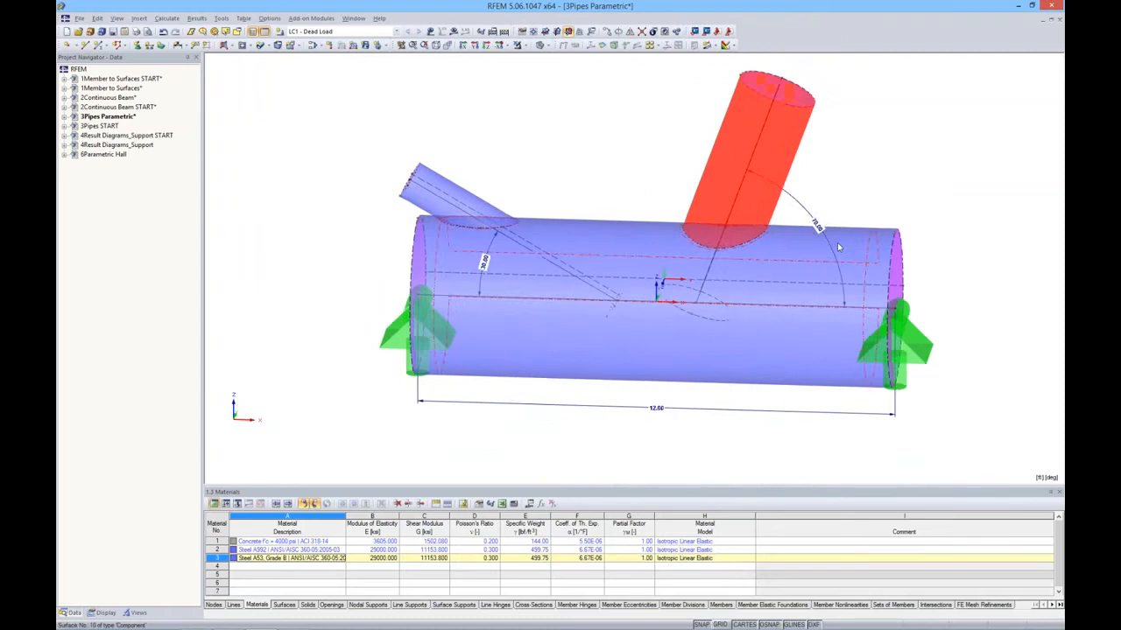
middle_click_drag(838, 247, 668, 328)
middle_click_drag(426, 265, 446, 217, "ctrl")
middle_click_drag(447, 216, 541, 175)
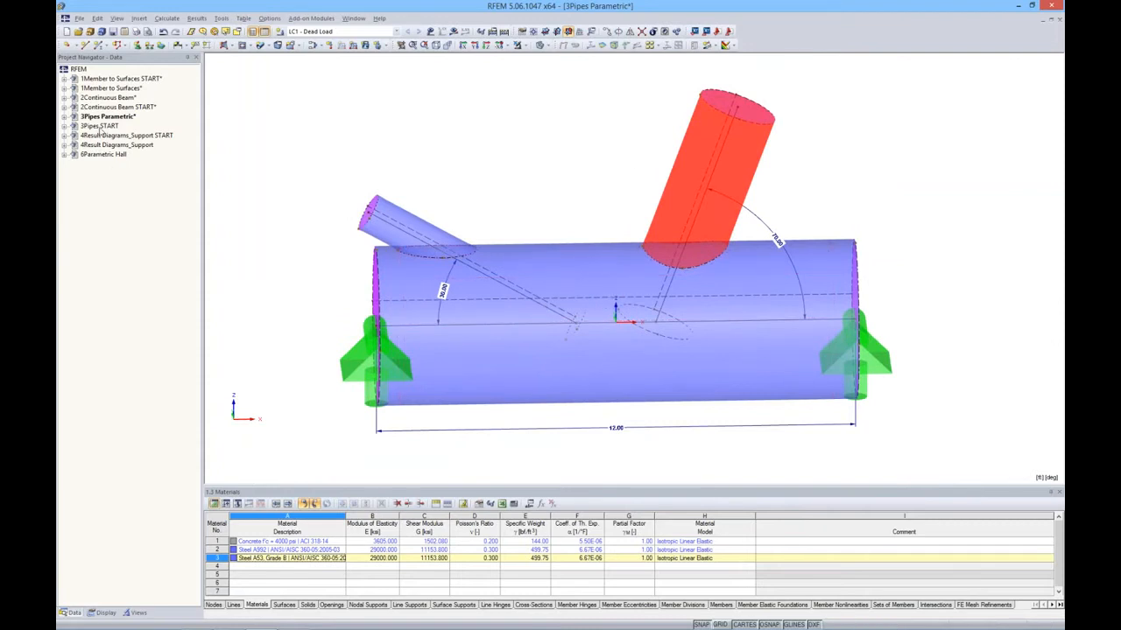
Step: Switch to the 3Pipes START model and bring its pipe center lines into view
double_click(100, 126)
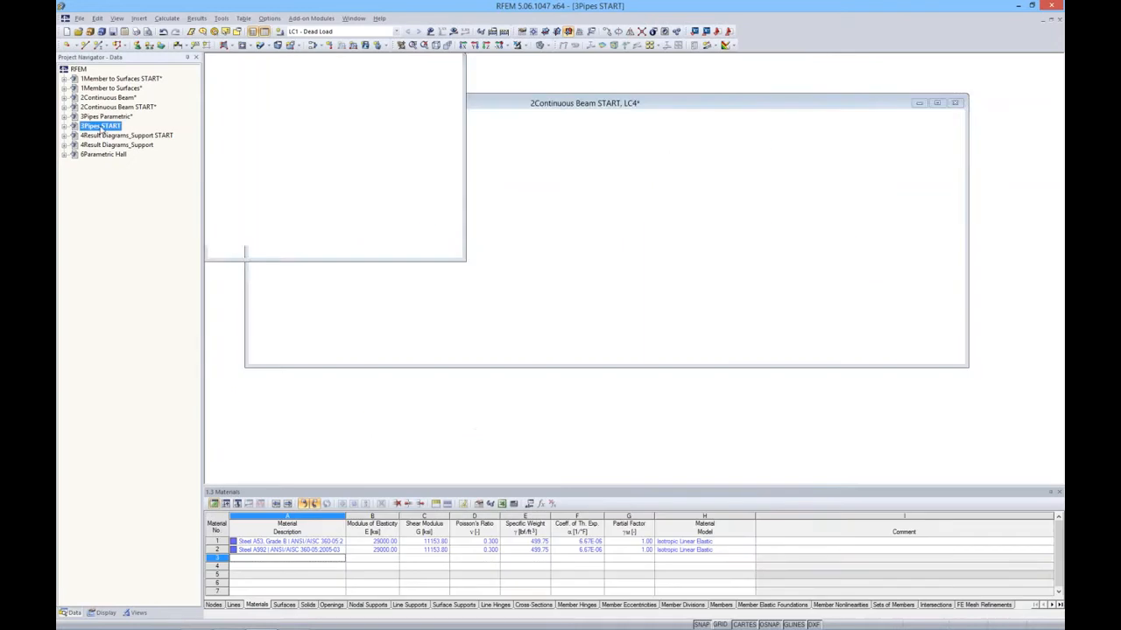
middle_click_drag(744, 291, 792, 278, "ctrl")
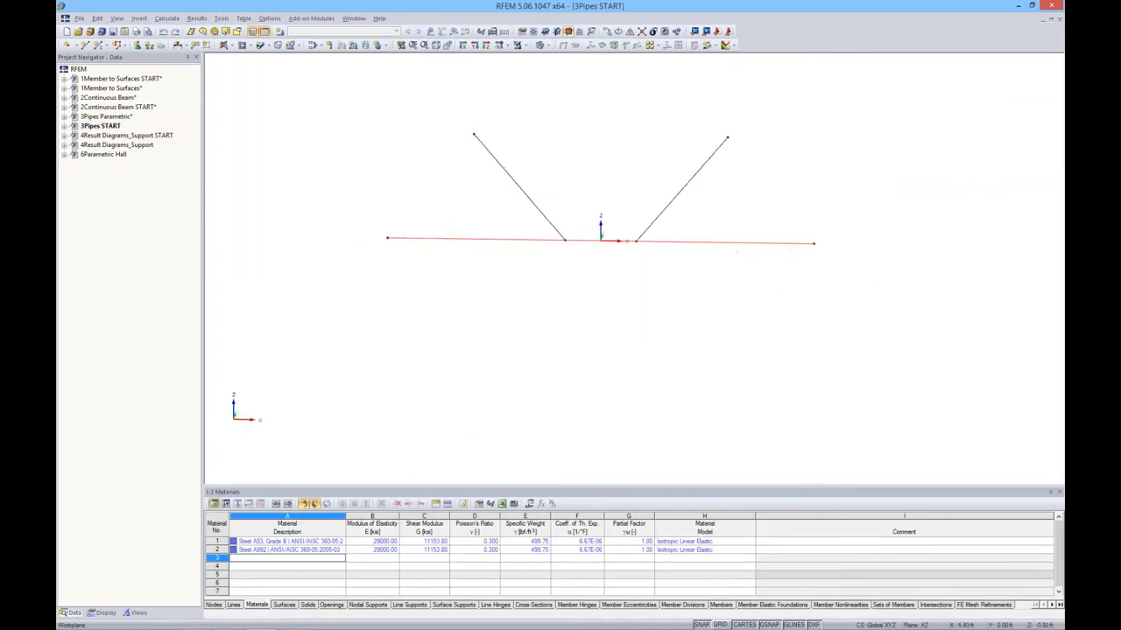
middle_click_drag(573, 268, 566, 298, "ctrl")
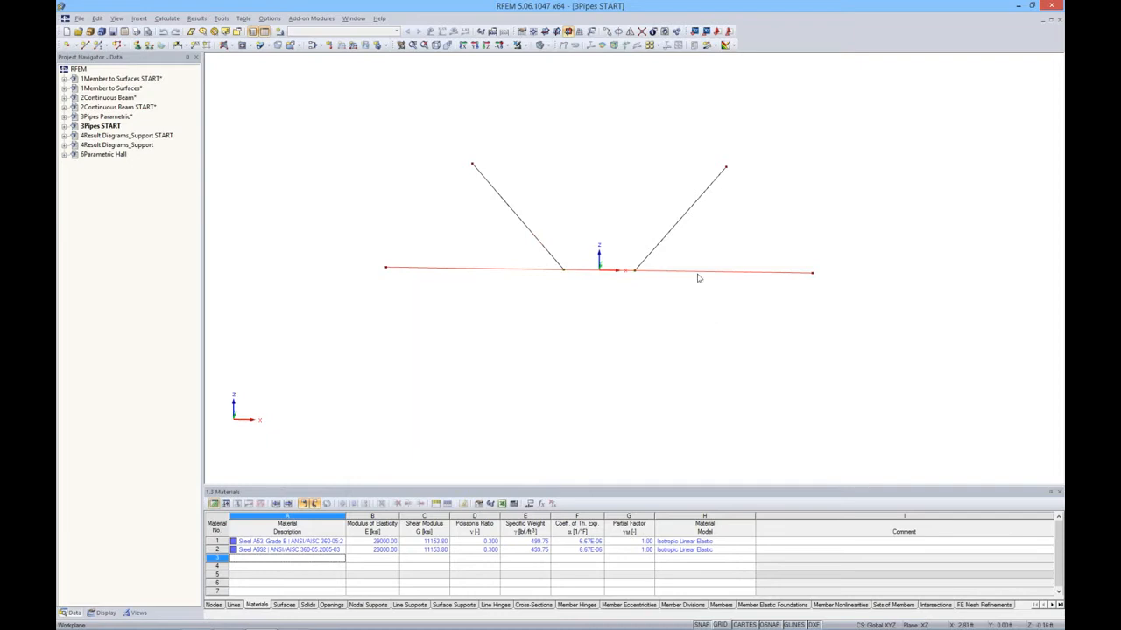
Step: Start a new pipe surface and assign it Steel A53, Grade B from the USA favorites group of the material library
left_click(266, 46)
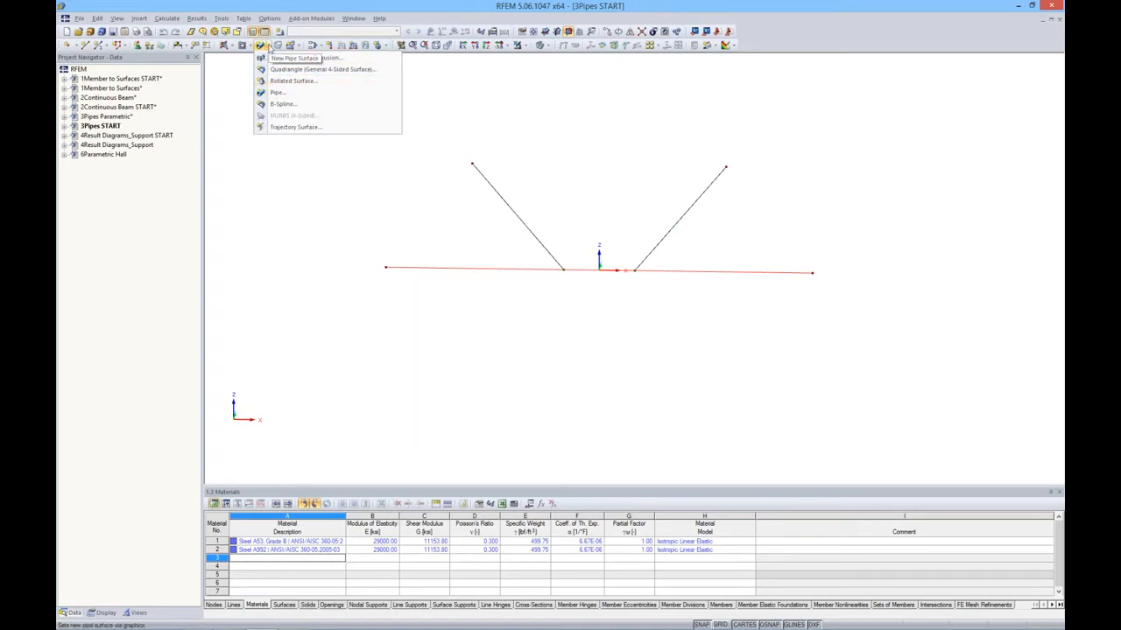
left_click(279, 93)
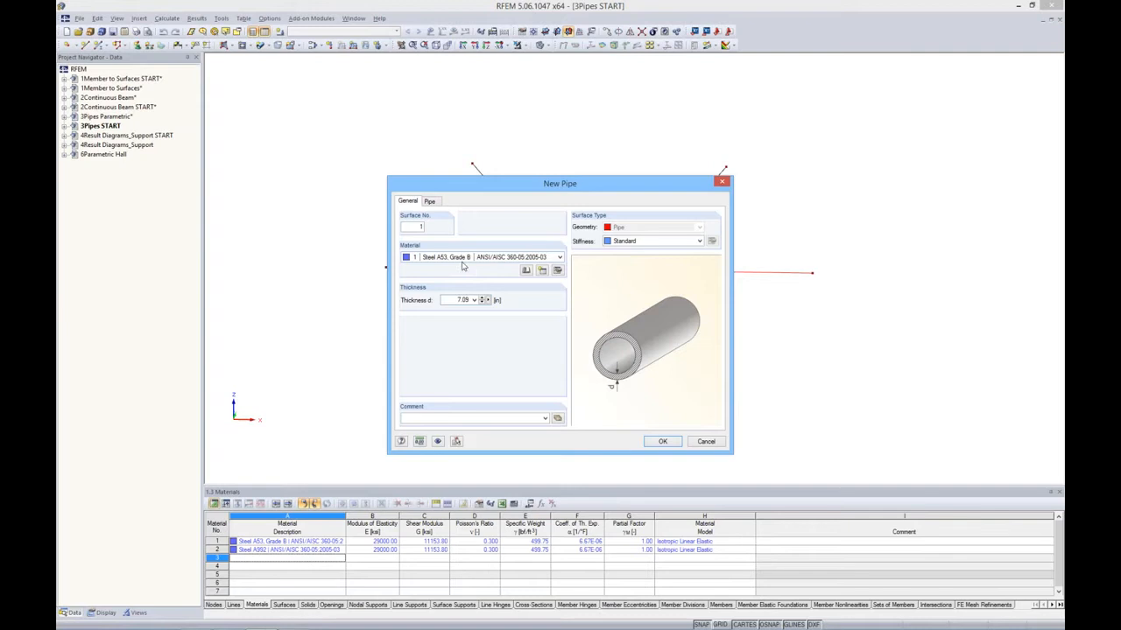
left_click(526, 271)
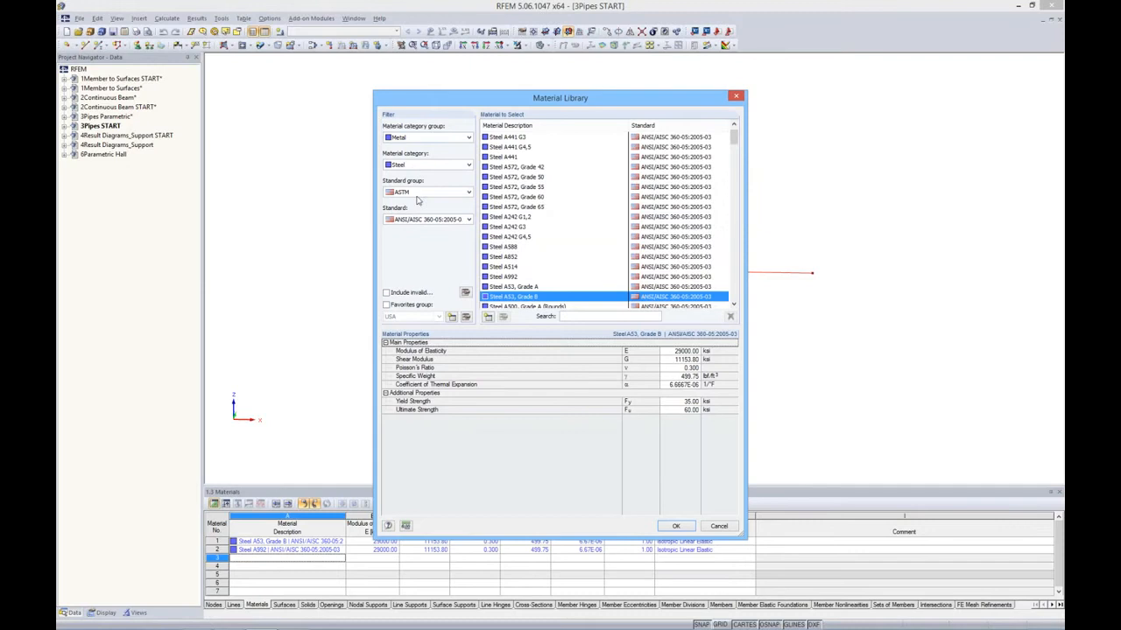
left_click_drag(733, 137, 730, 301)
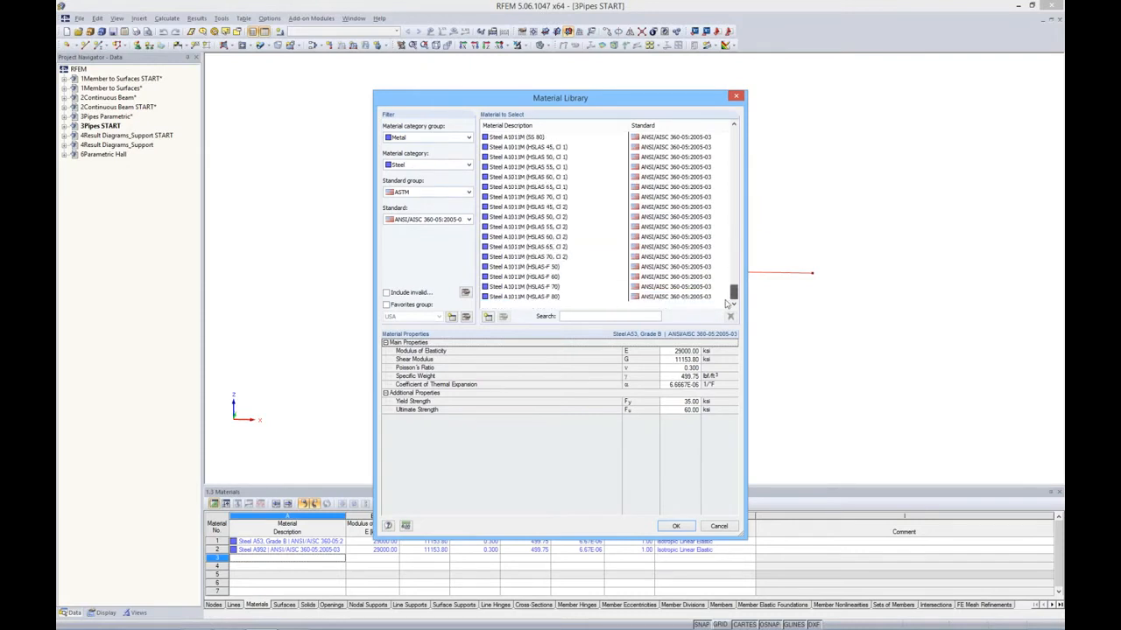
left_click(386, 304)
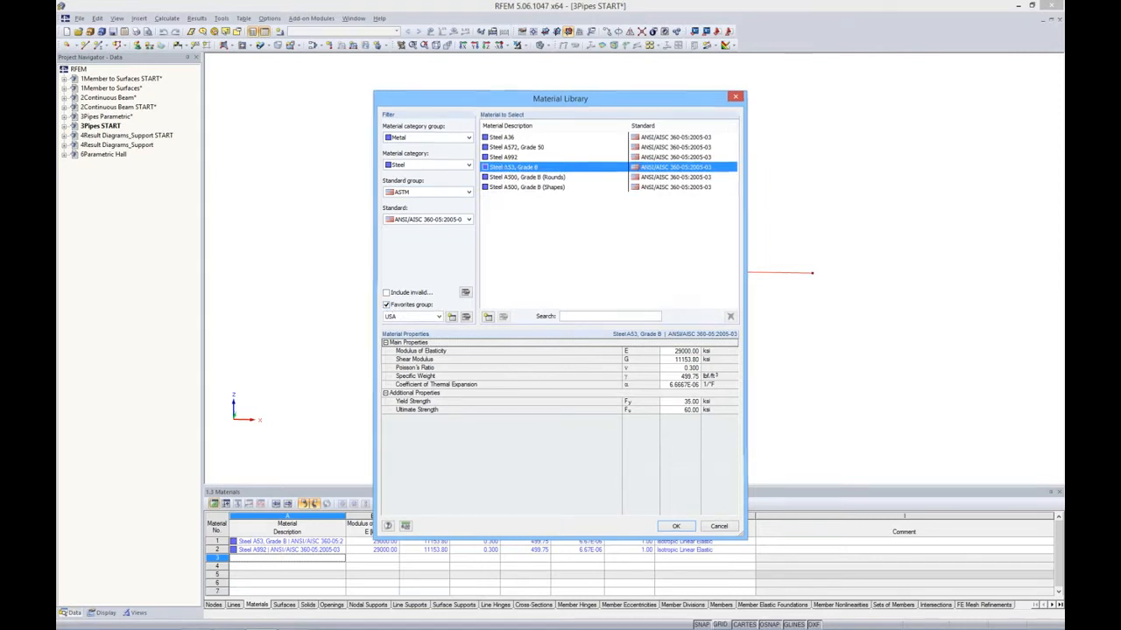
double_click(510, 168)
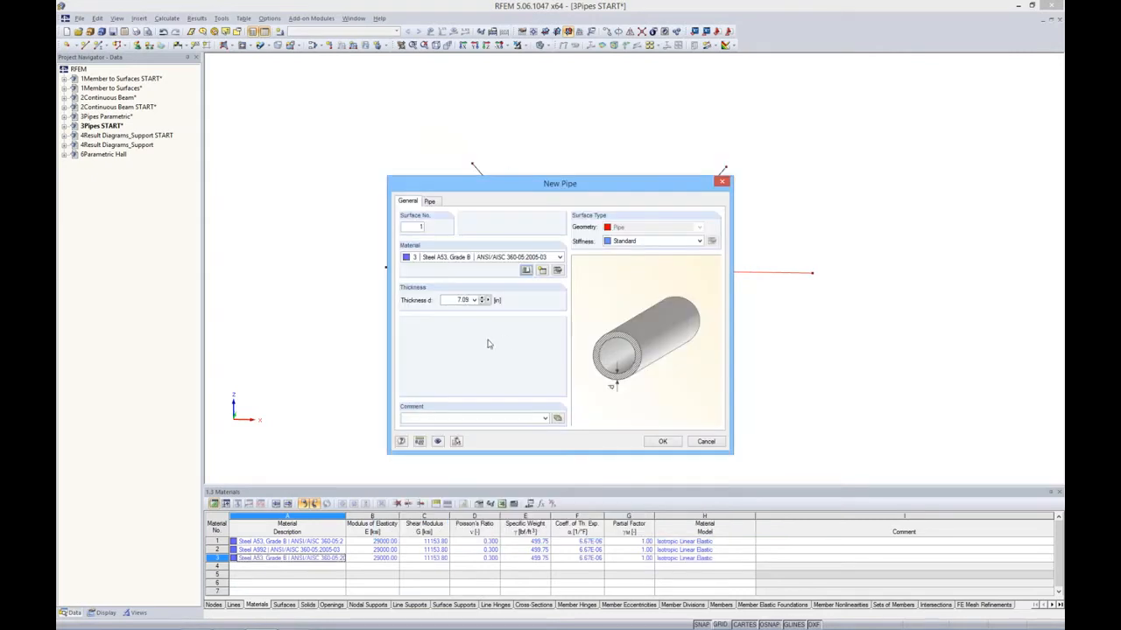
Step: Give the new pipe a thickness of 0.6 in and a radius of 1 ft, and create it along the selected horizontal line
double_click(454, 299)
type("6")
left_click(437, 202)
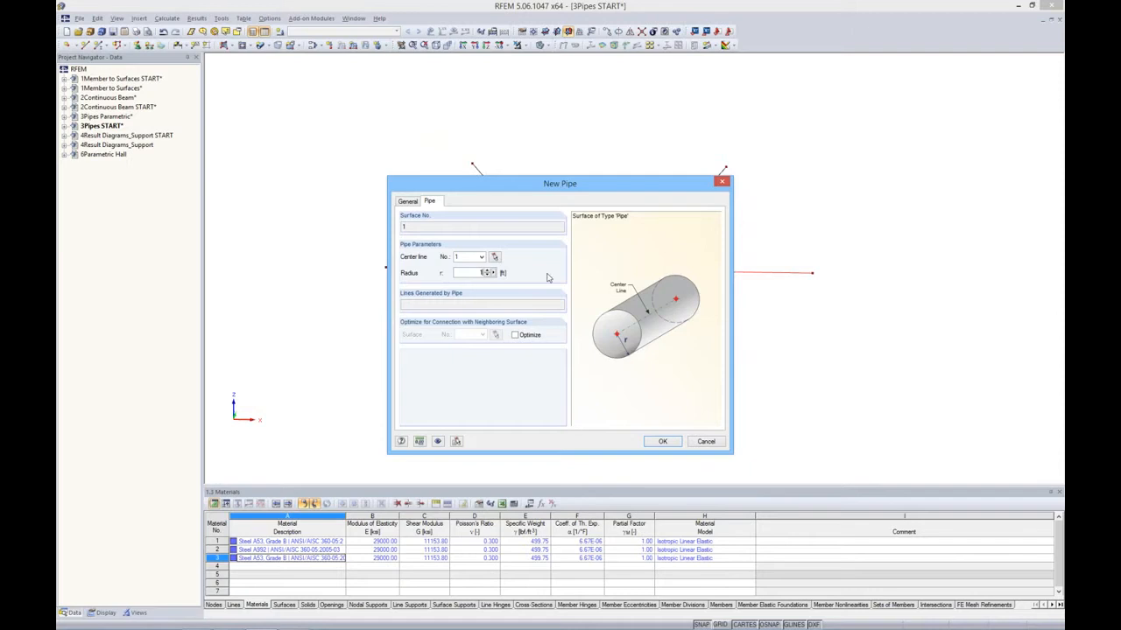
left_click(662, 442)
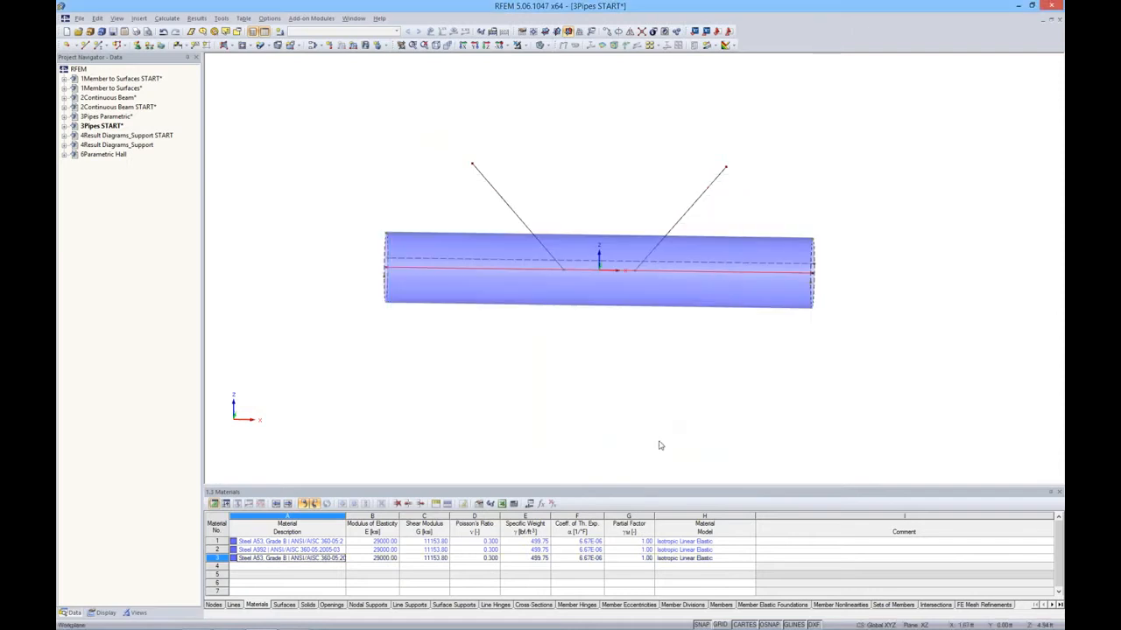
Step: With no center line selected, define another new pipe surface with a thickness of 0.2 in and a radius of 0.5 ft
middle_click_drag(747, 352, 674, 366)
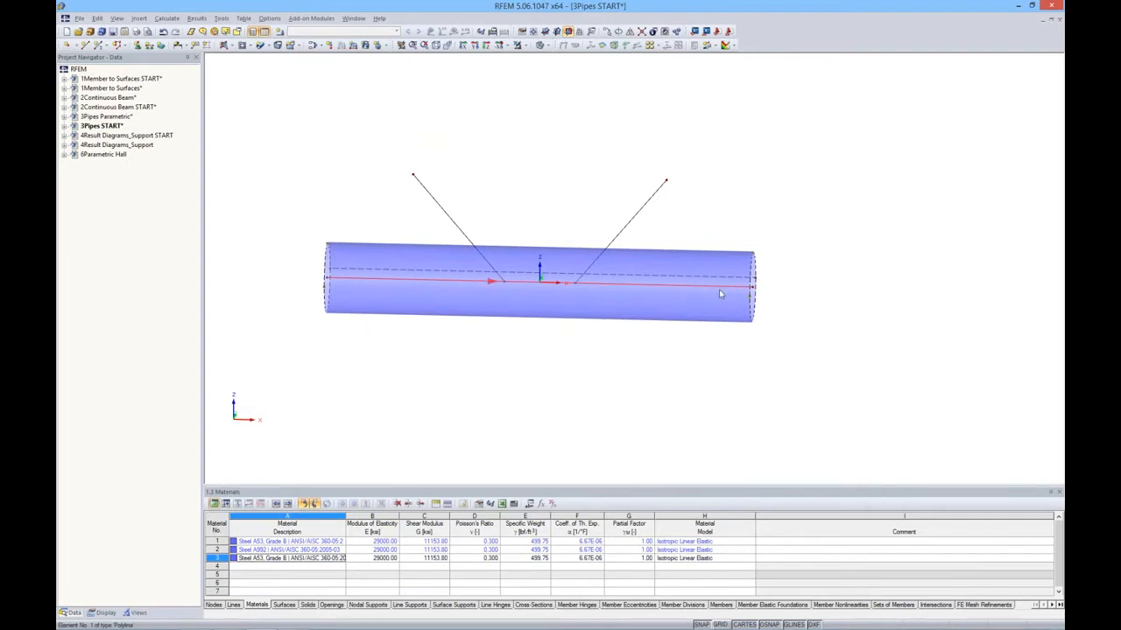
middle_click_drag(747, 296, 614, 266, "ctrl")
middle_click_drag(701, 271, 797, 262, "ctrl")
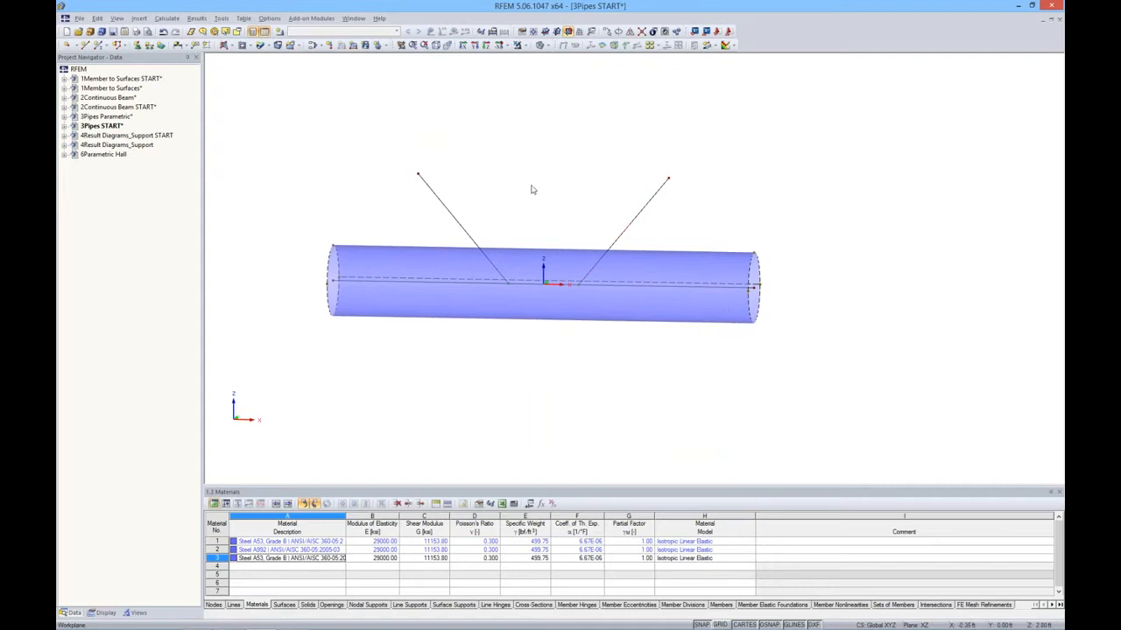
left_click(264, 46)
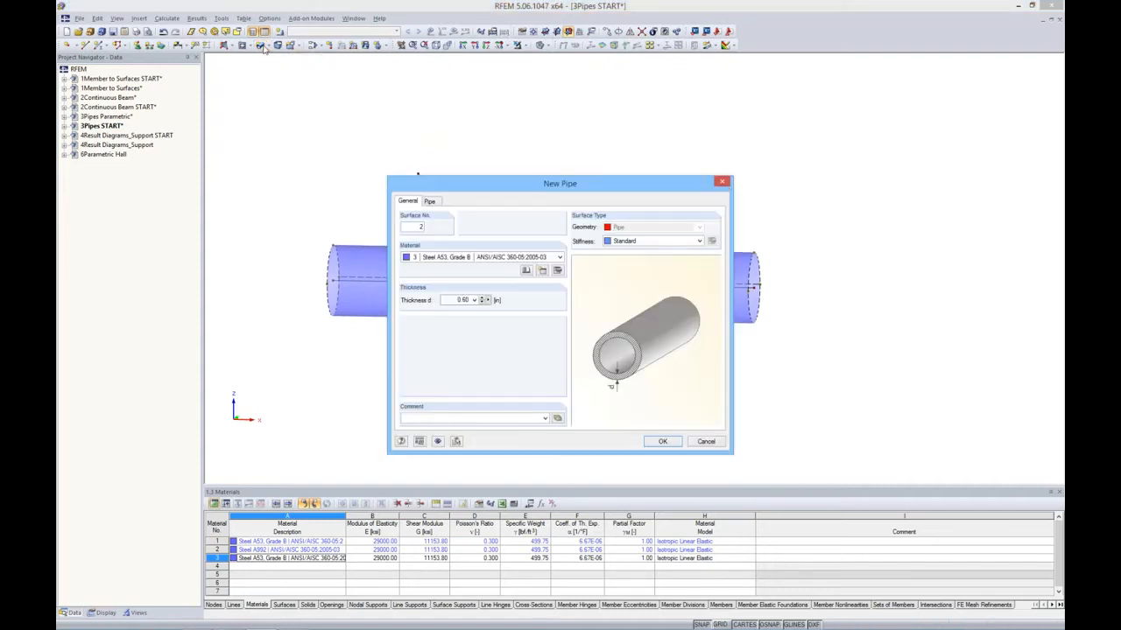
left_click(721, 182)
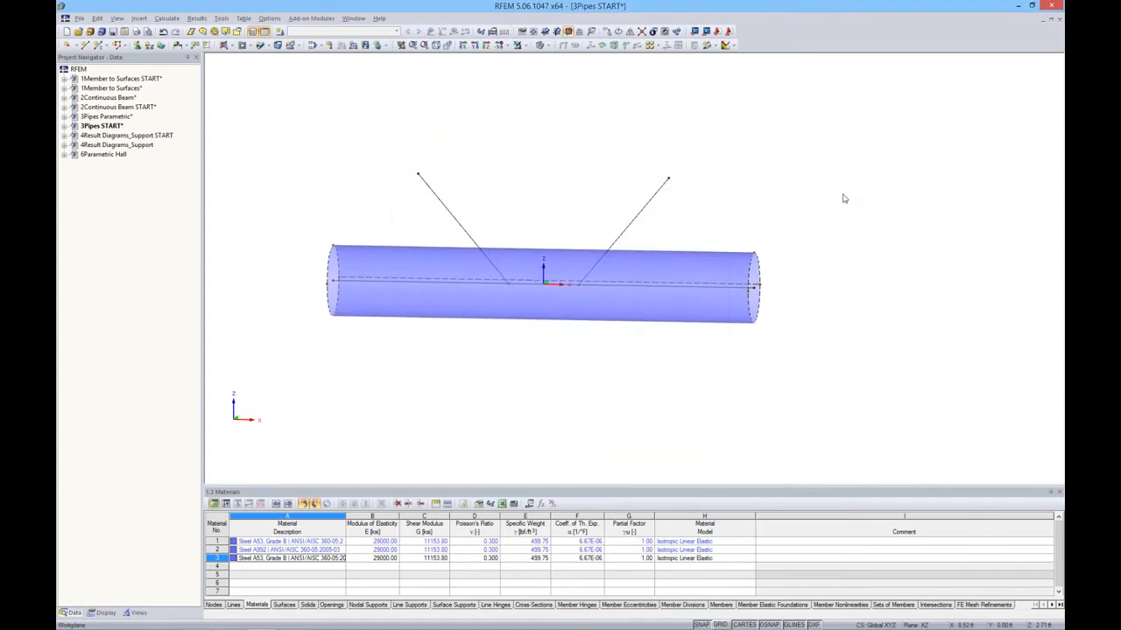
key("Return")
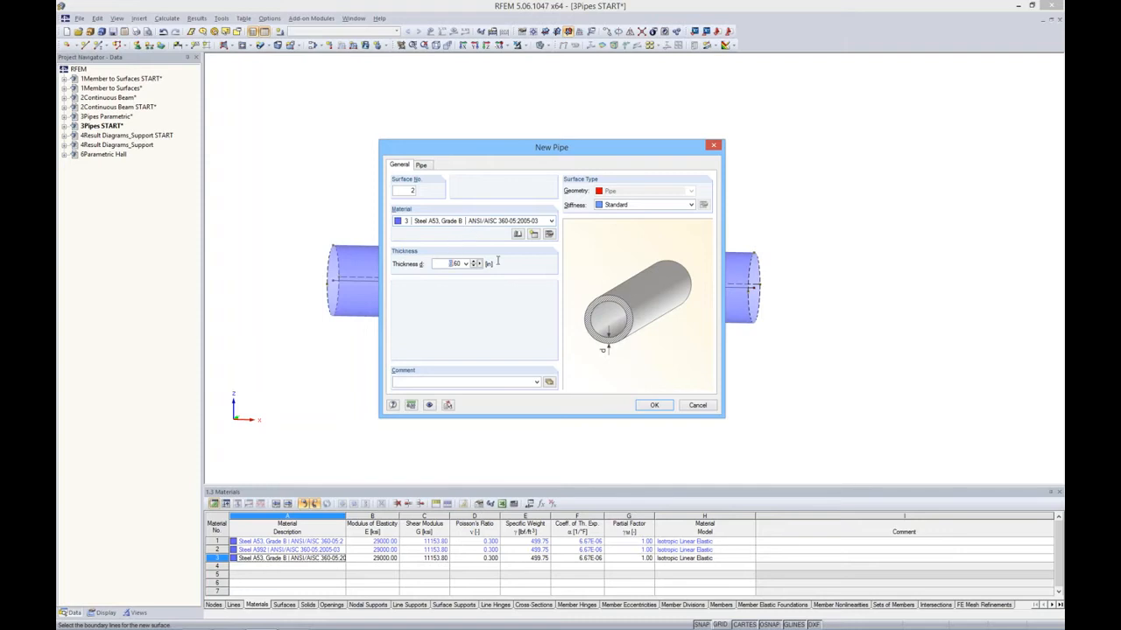
left_click(422, 166)
key("BackSpace")
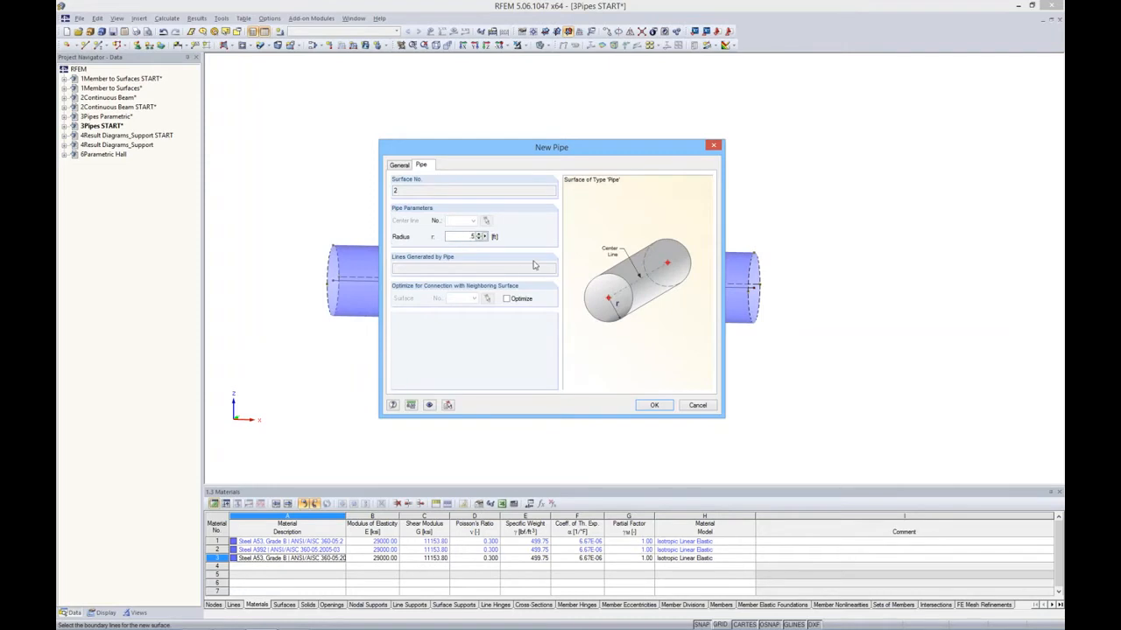
left_click(654, 406)
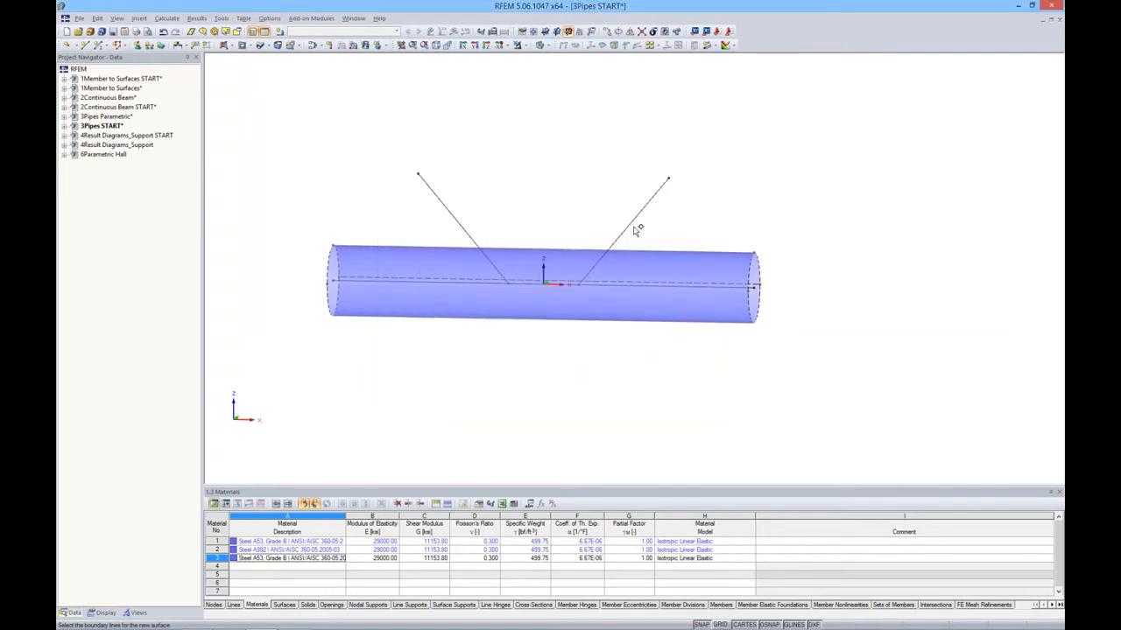
Step: Place the branch pipe surfaces on the right and left inclined center lines
left_click(631, 223)
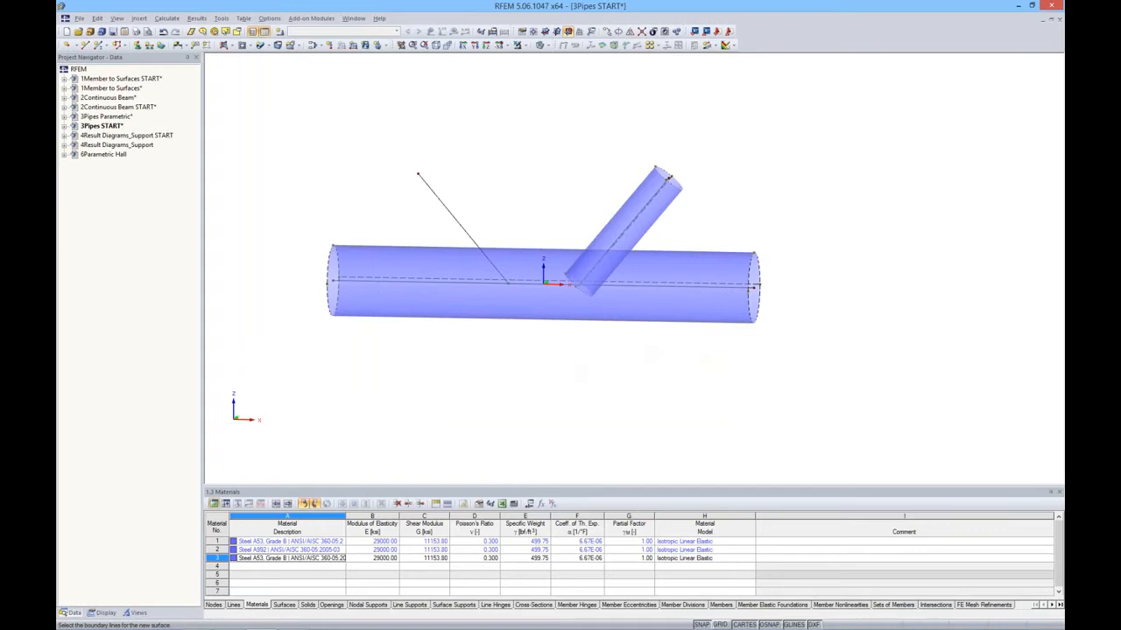
left_click(453, 215)
middle_click_drag(595, 176, 582, 198, "ctrl")
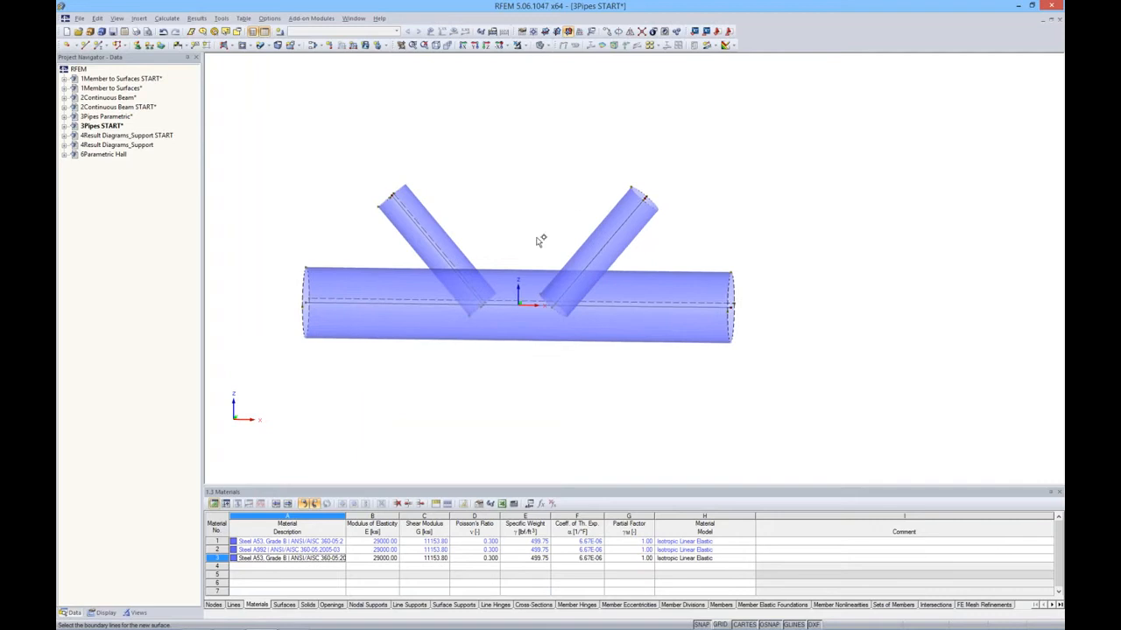
middle_click_drag(521, 223, 545, 185)
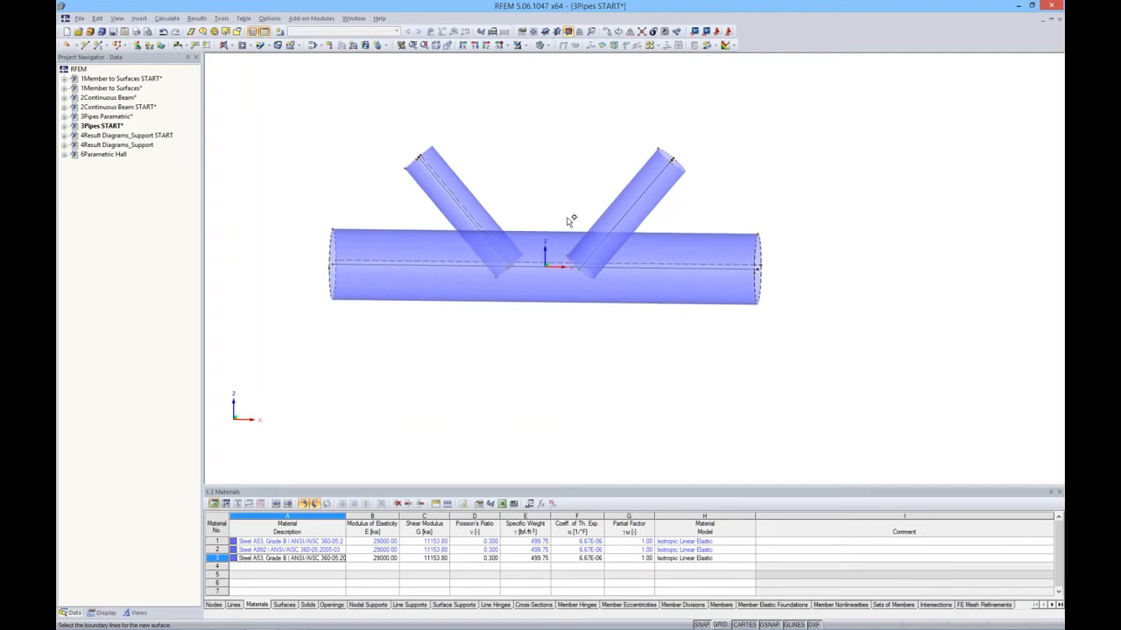
middle_click_drag(570, 220, 588, 220, "ctrl")
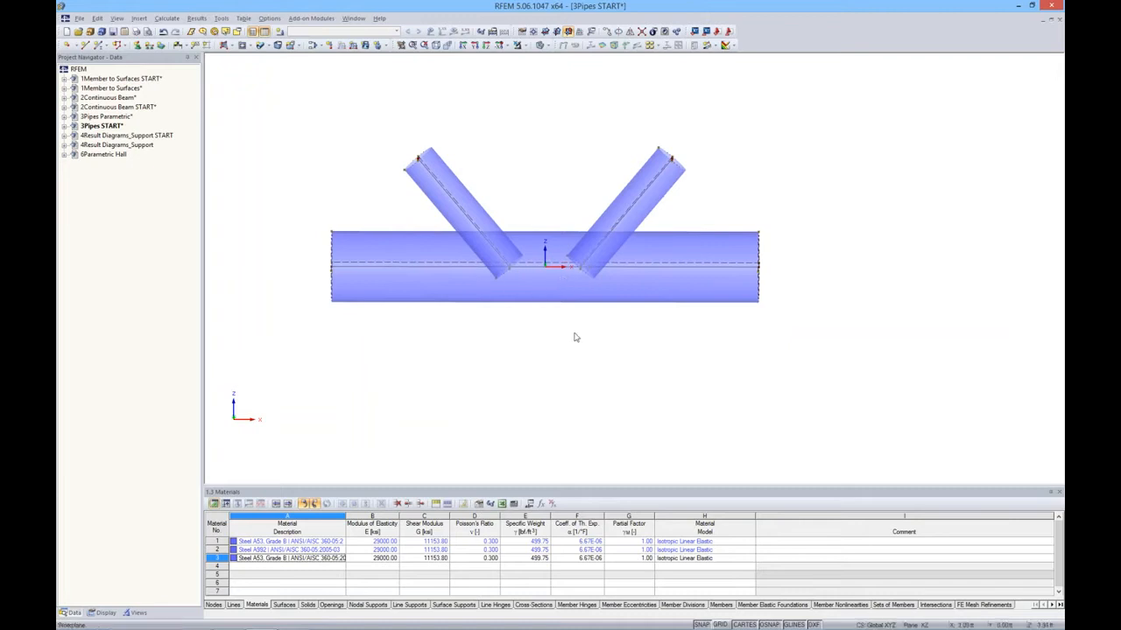
Step: Create the intersections among all three pipe surfaces
left_click_drag(256, 93, 818, 354)
right_click(589, 252)
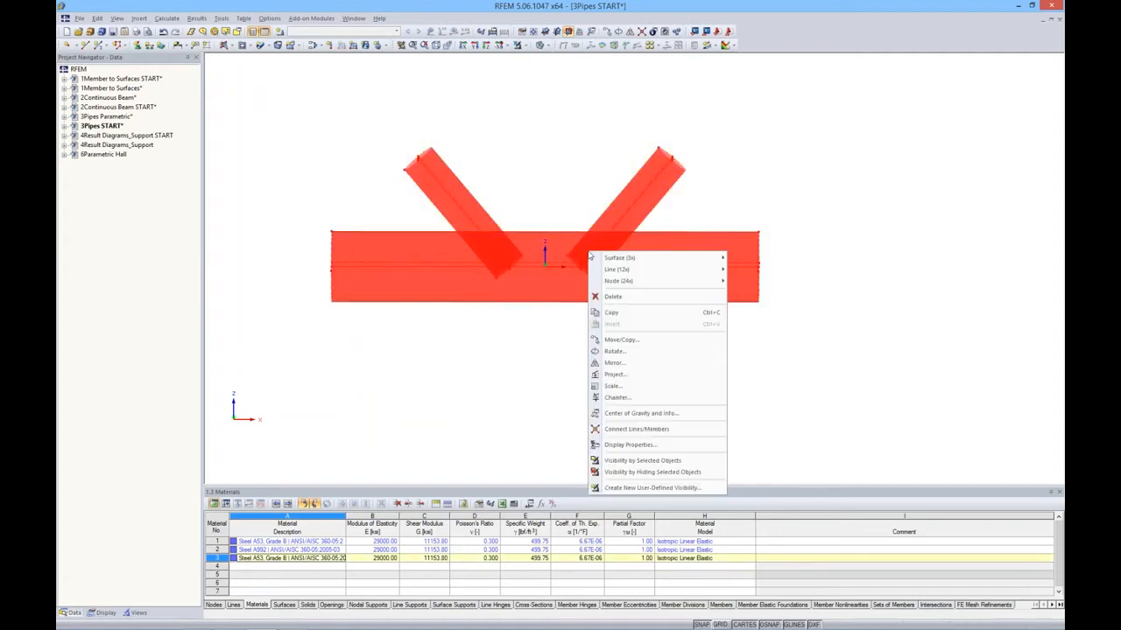
mouse_move(604, 259)
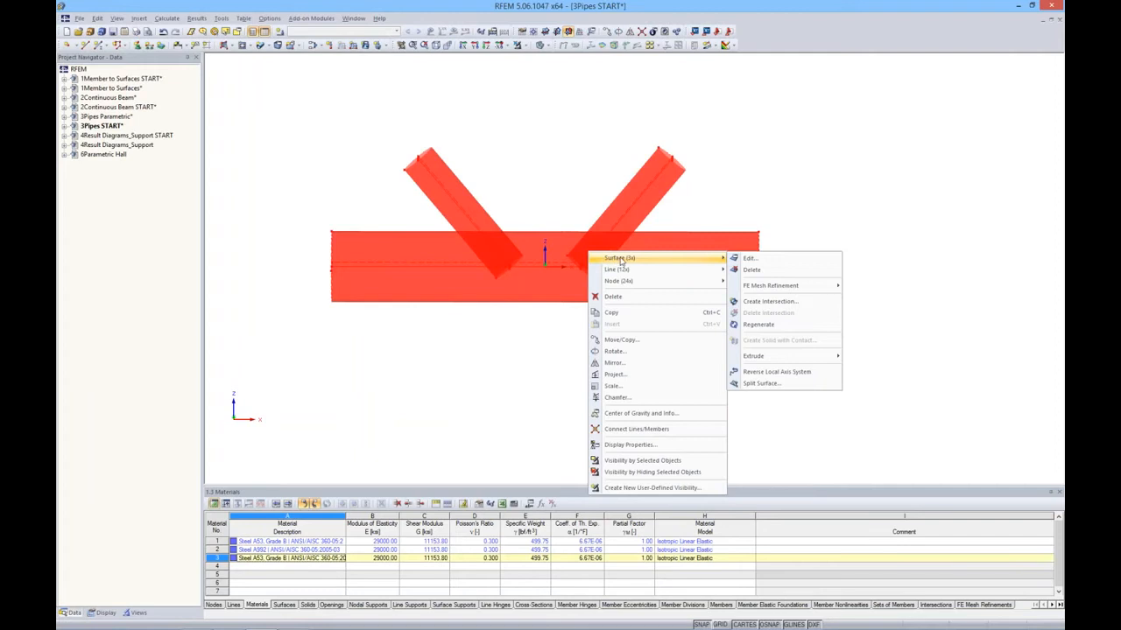
left_click(772, 302)
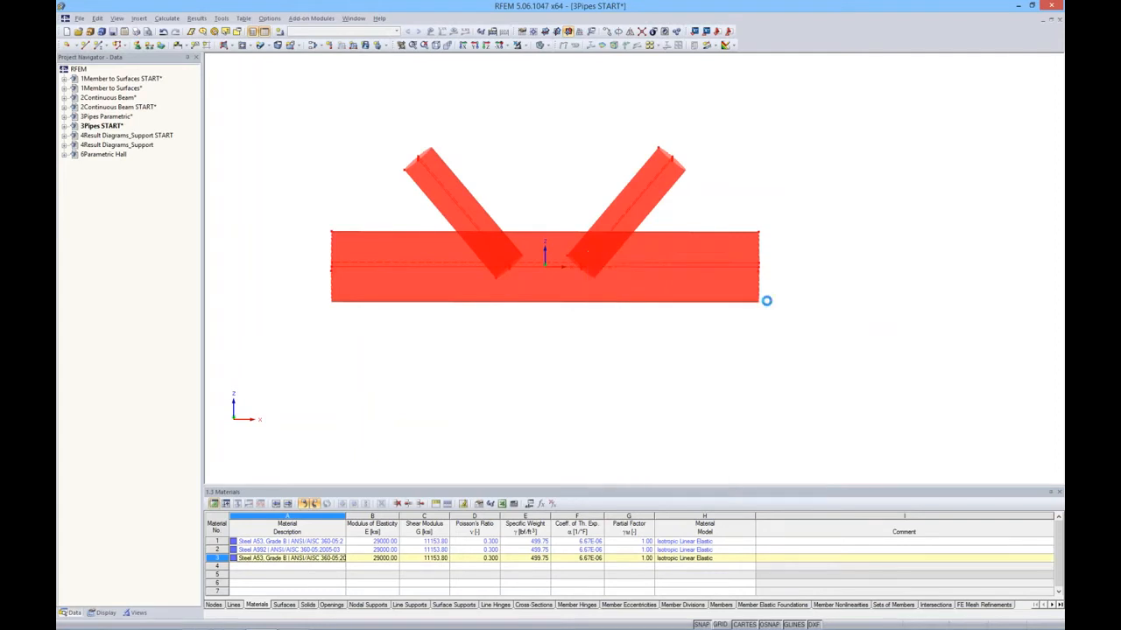
left_click(667, 347)
middle_click_drag(681, 341, 604, 382, "ctrl")
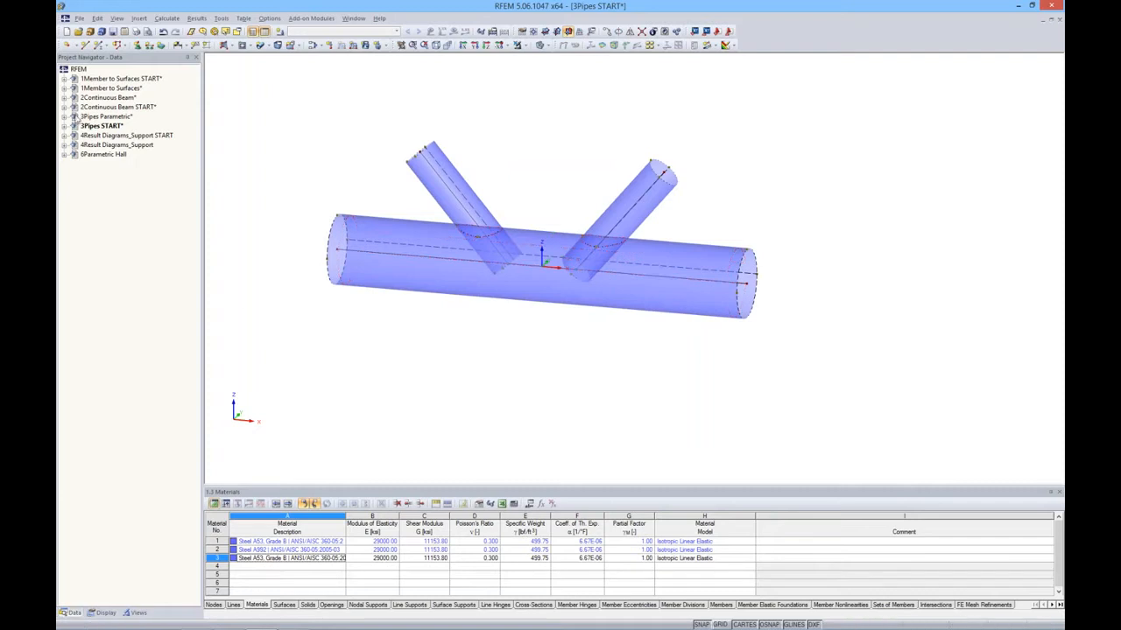
Step: Examine which part of the 3Pipes START model each listed pipe and component surface represents
left_click(64, 127)
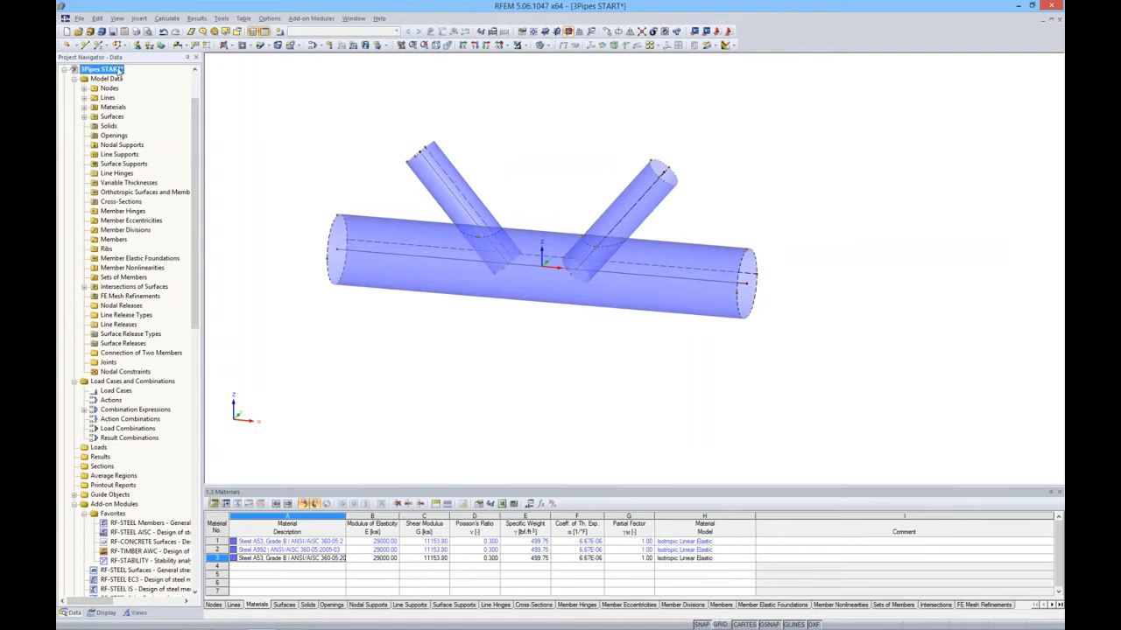
left_click(84, 116)
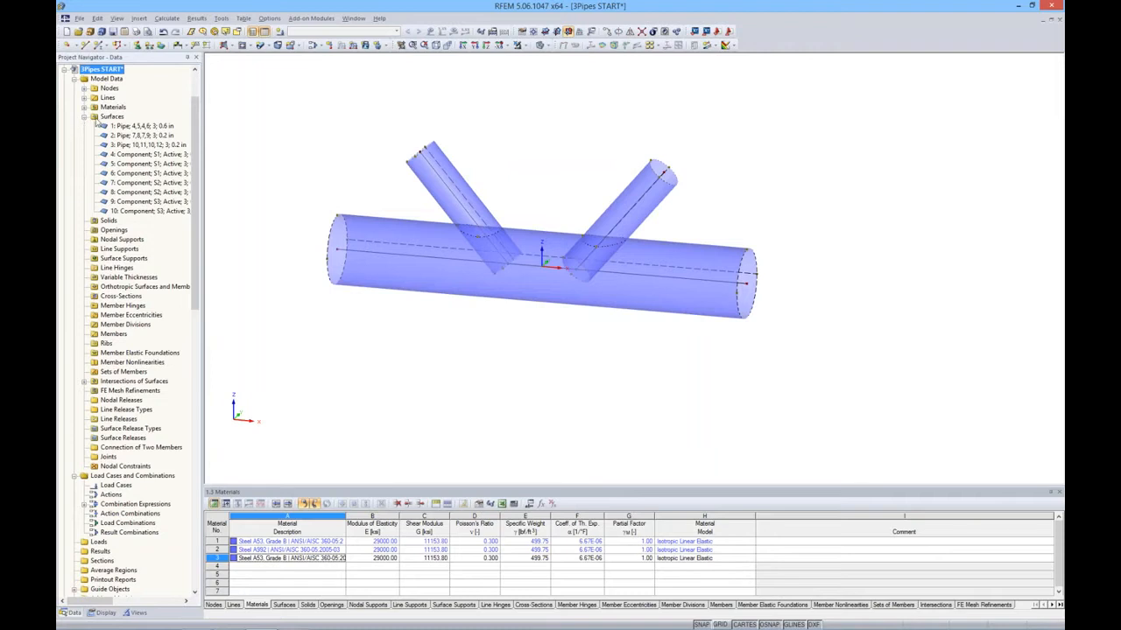
left_click(123, 127)
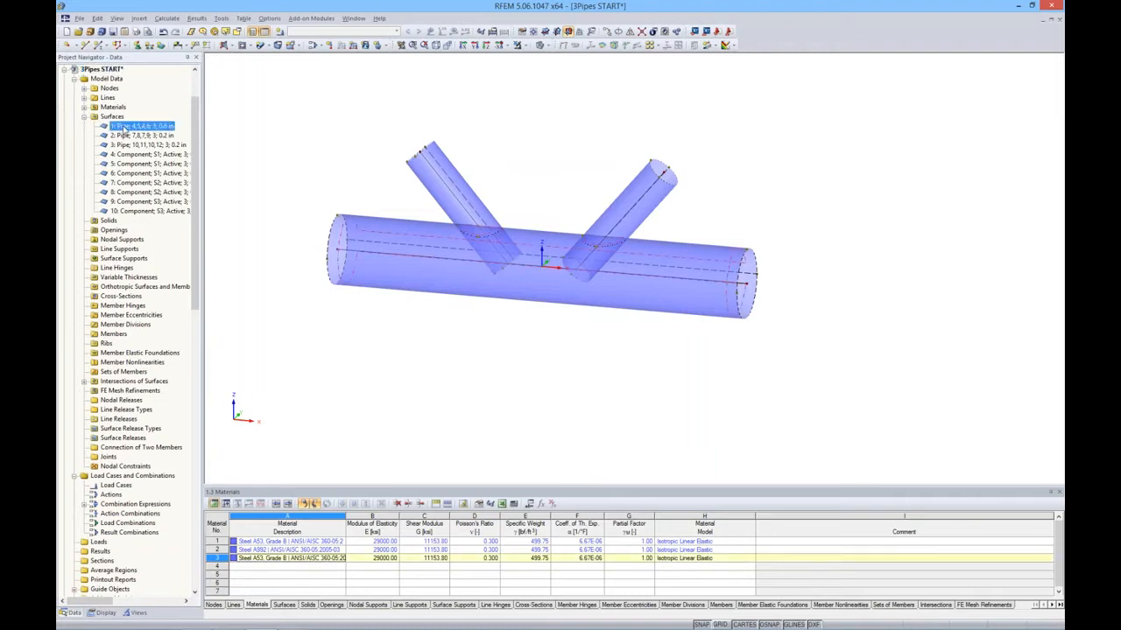
left_click(124, 136)
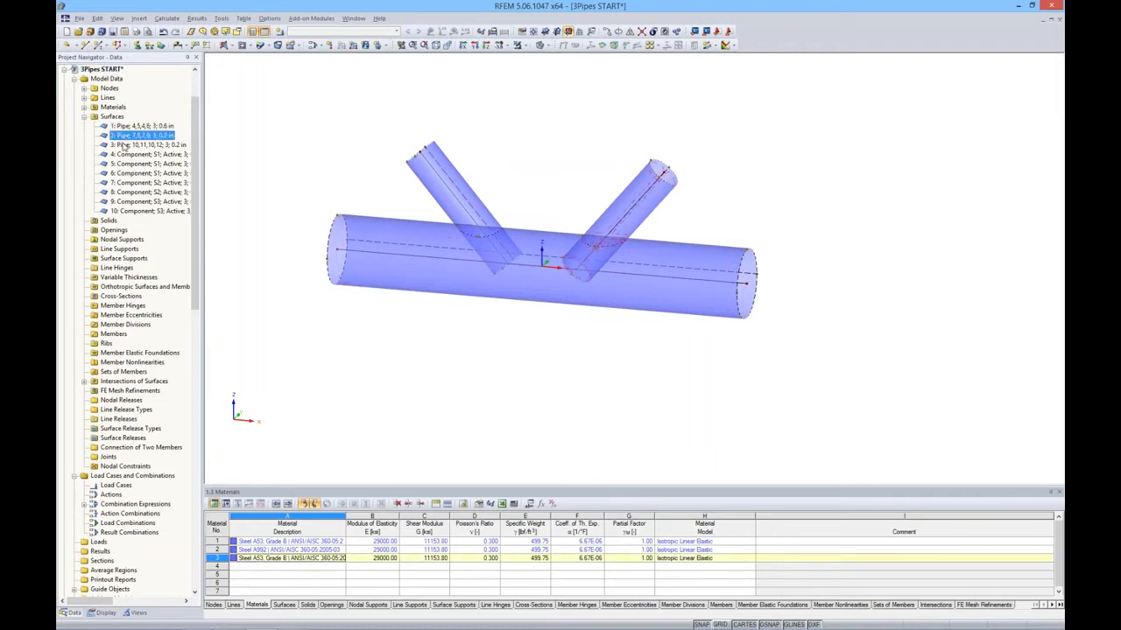
left_click(124, 146)
left_click(123, 154)
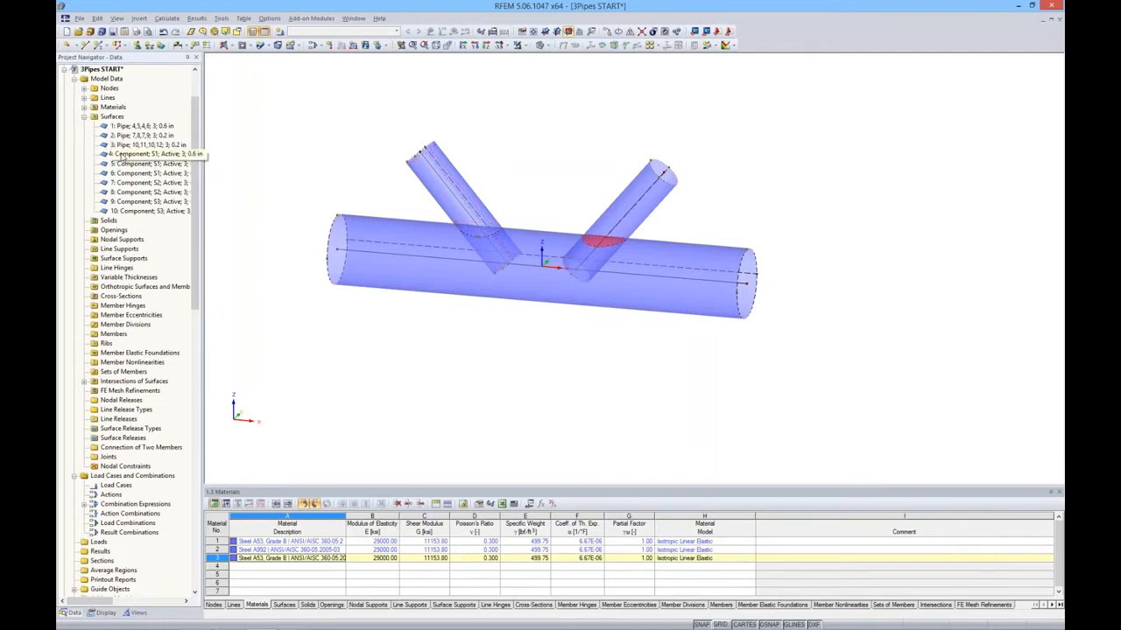
left_click(122, 164)
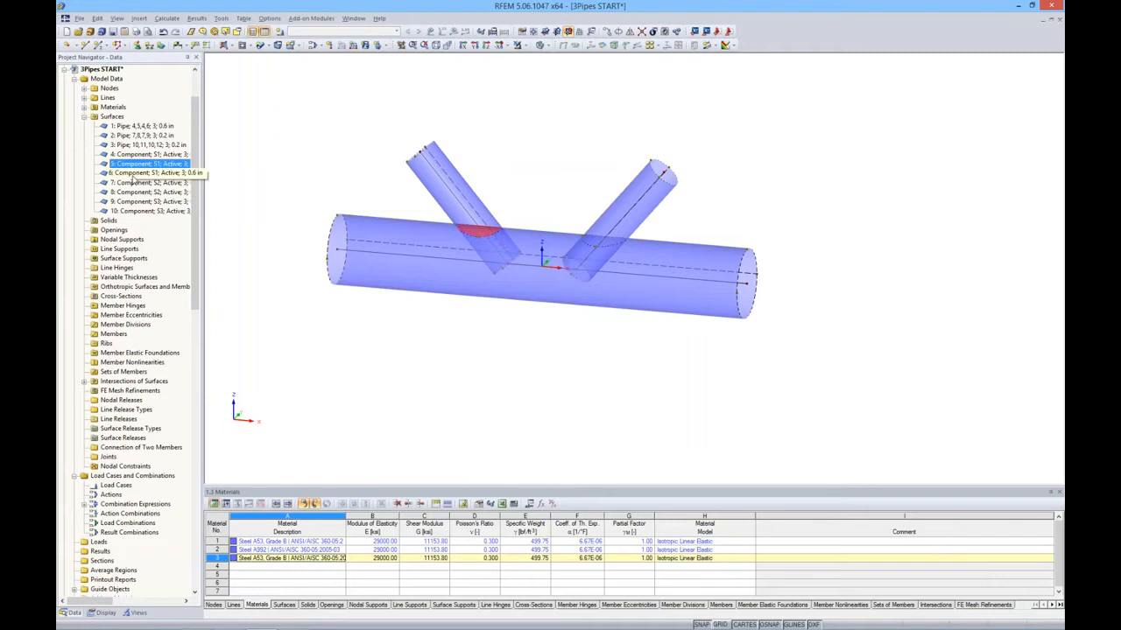
left_click(132, 178)
Step: Deactivate component surface 7, the portion of the right branch pipe inside the main pipe
left_click(131, 182)
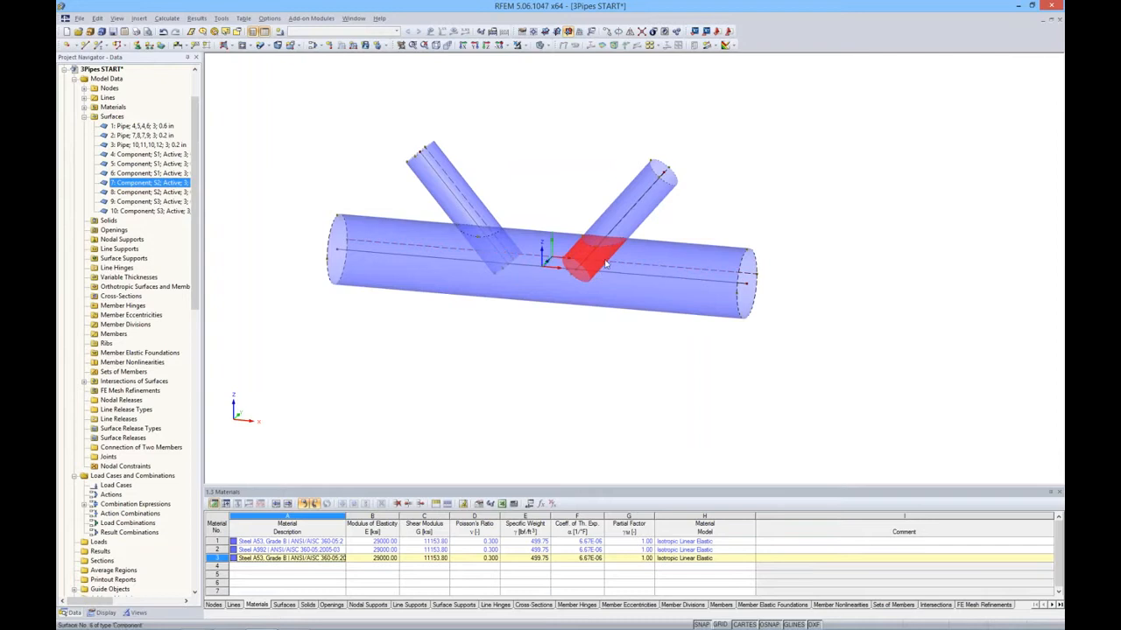
right_click(149, 186)
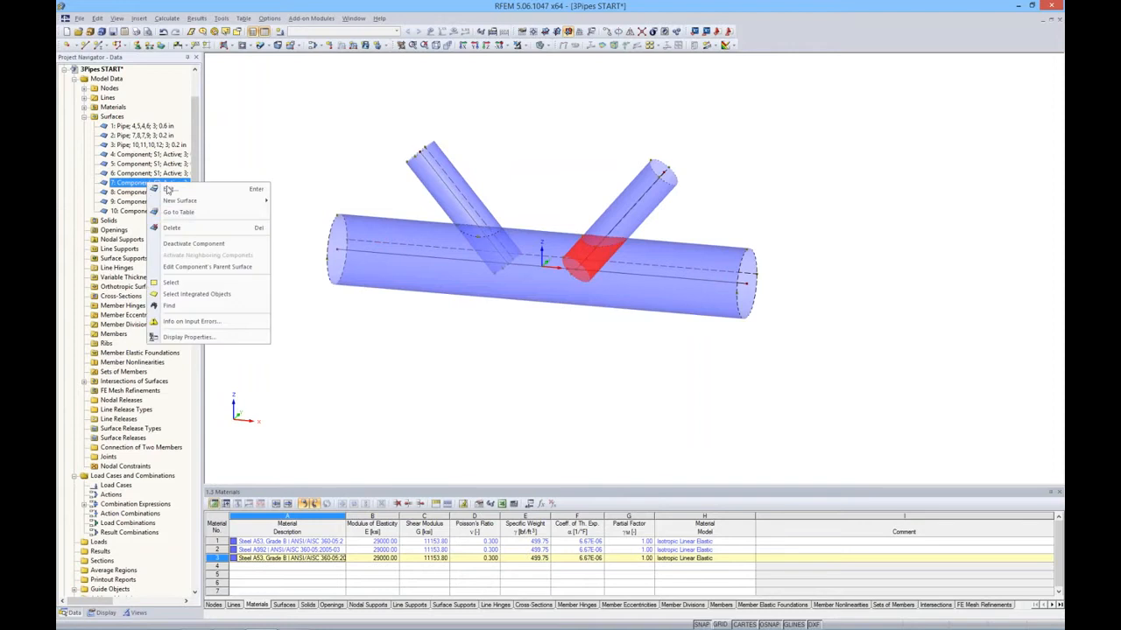
left_click(189, 243)
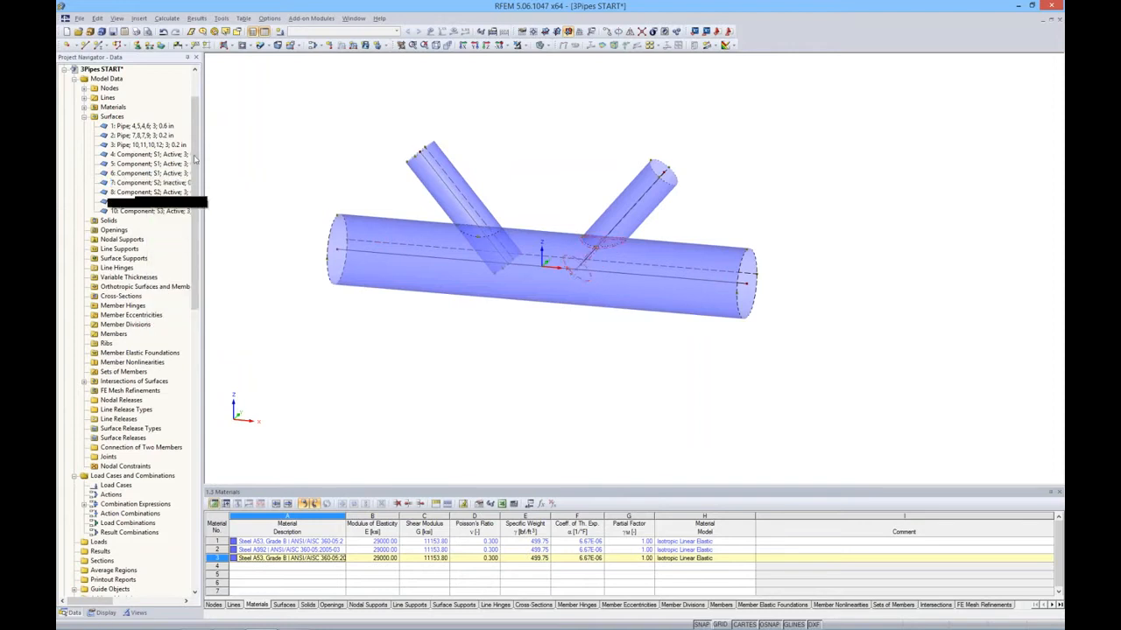
Step: Deactivate component surface 9, the portion of the left branch pipe inside the main pipe
left_click_drag(198, 133, 245, 133)
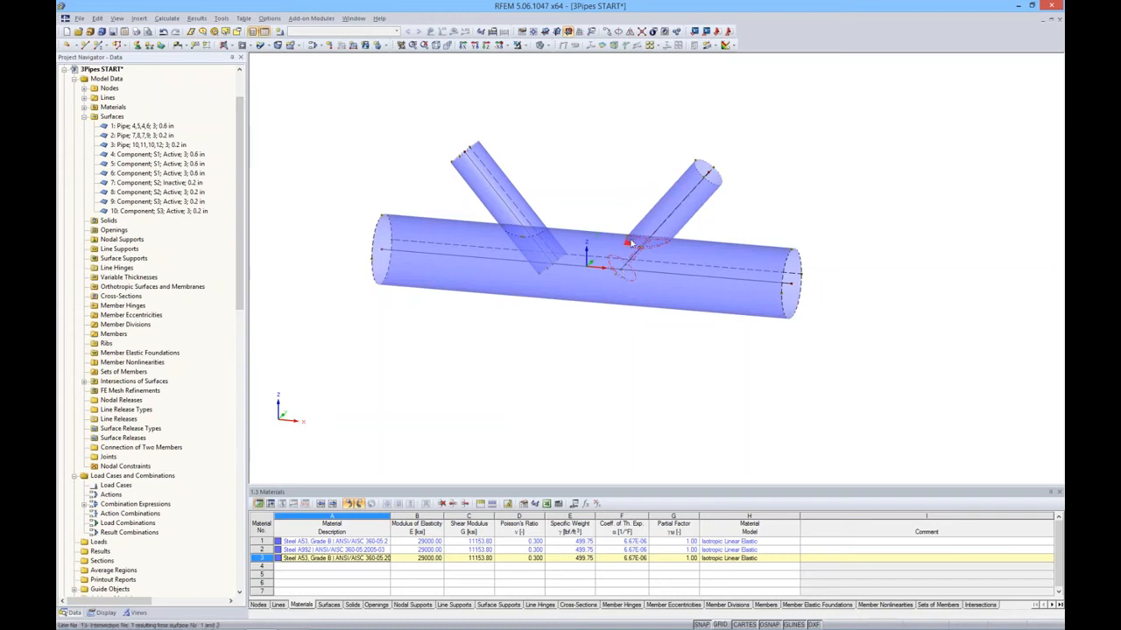
left_click(146, 202)
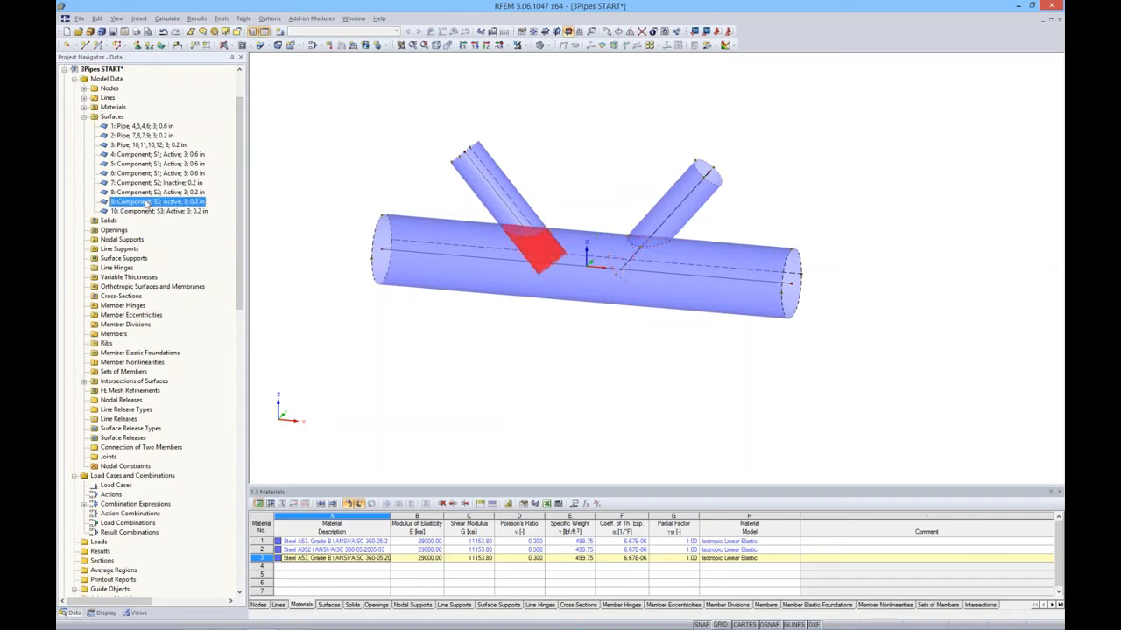
right_click(146, 203)
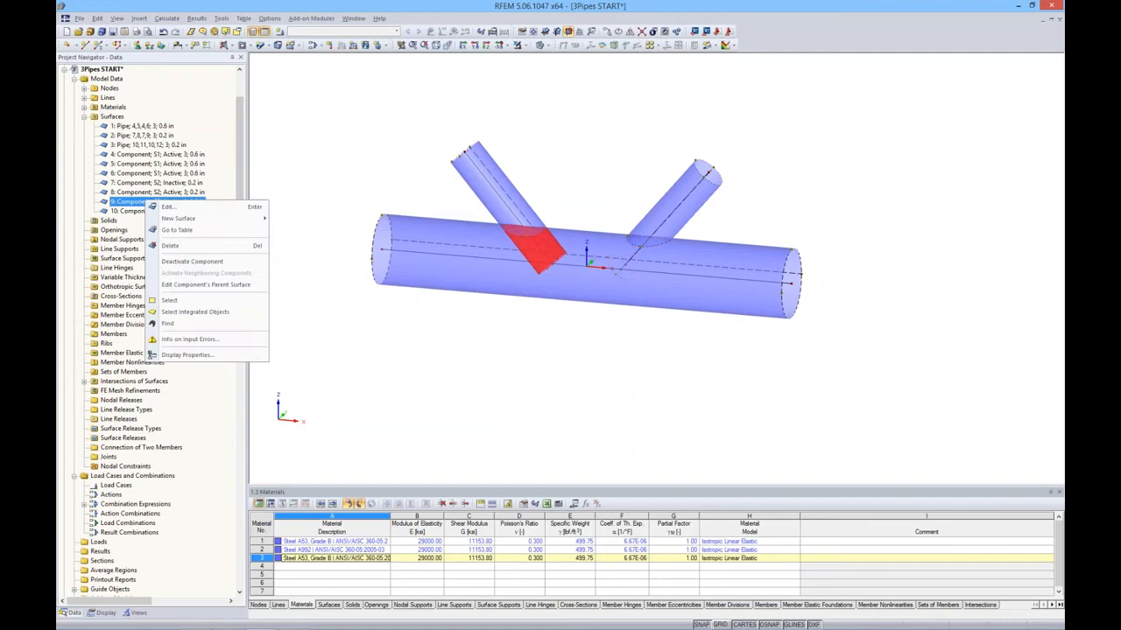
left_click(180, 264)
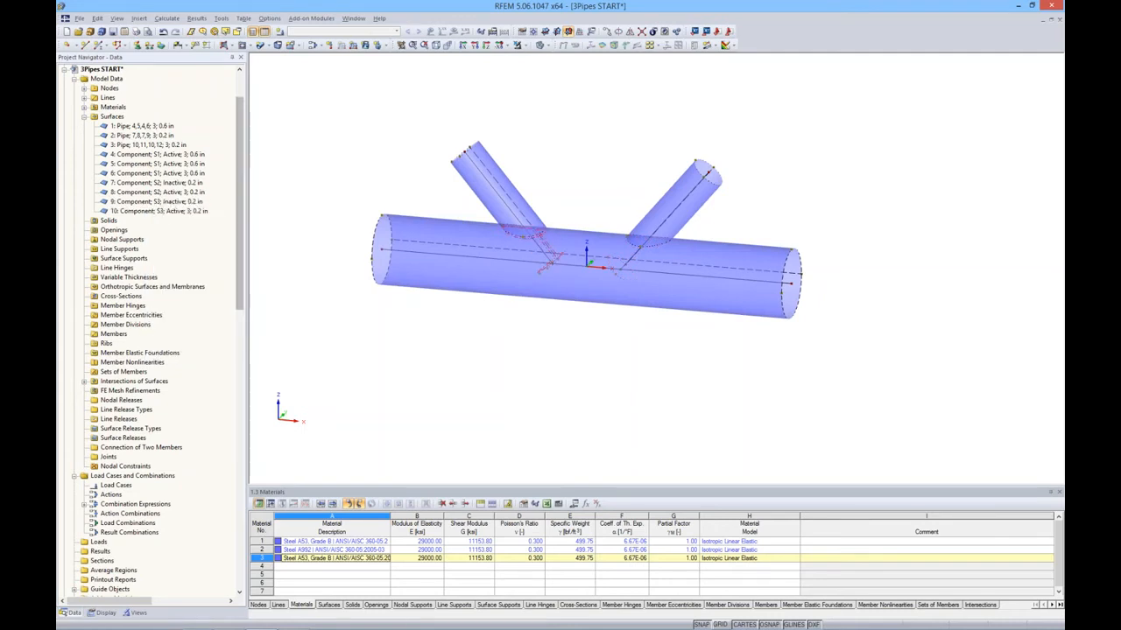
left_click_drag(246, 218, 213, 212)
Step: Close both main pipe ends and the outer ends of both branch pipes with plane surfaces of Rigid stiffness, using their boundary lines
mouse_move(575, 315)
middle_mouse_down("ctrl")
mouse_move(645, 309)
mouse_move(580, 320)
middle_mouse_up("ctrl")
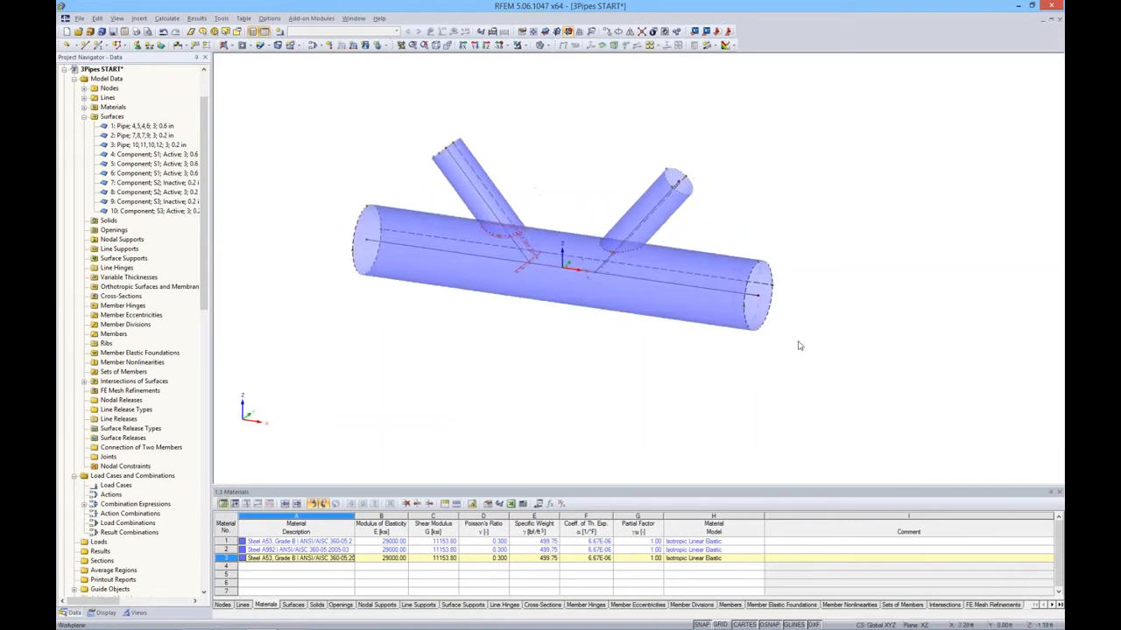
middle_click_drag(801, 333, 762, 331)
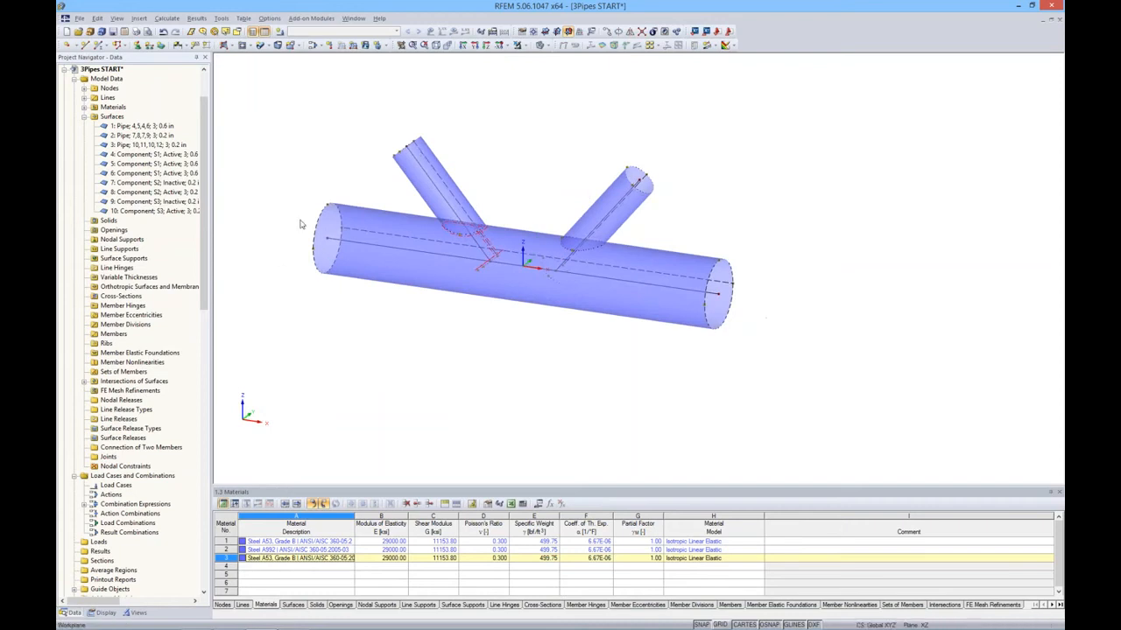
left_click(224, 45)
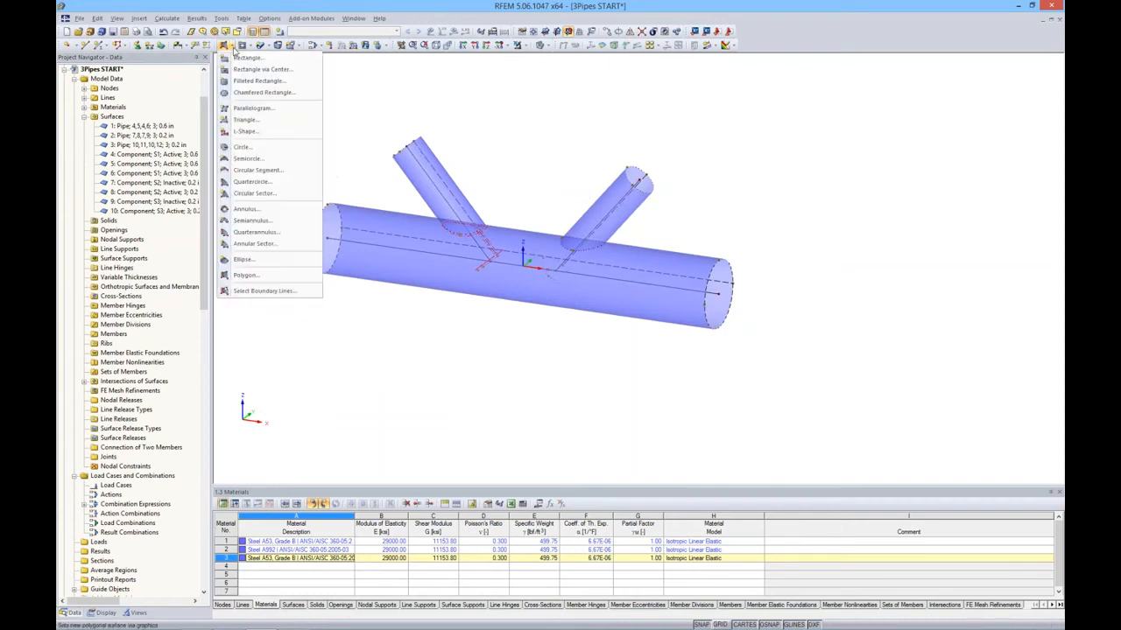
left_click(254, 290)
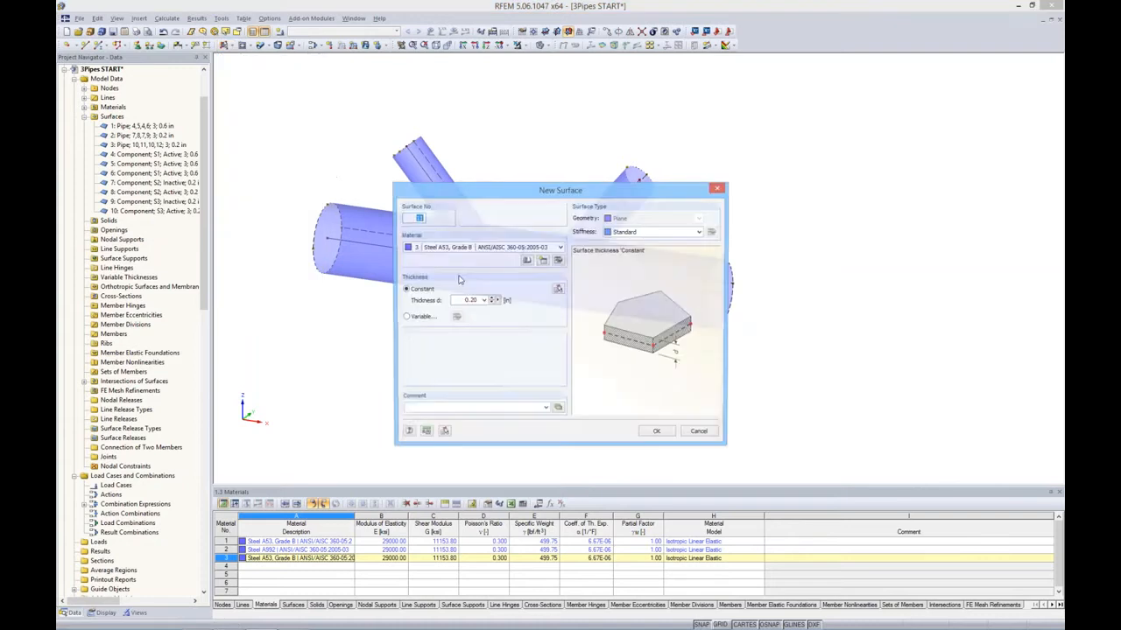
left_click(650, 232)
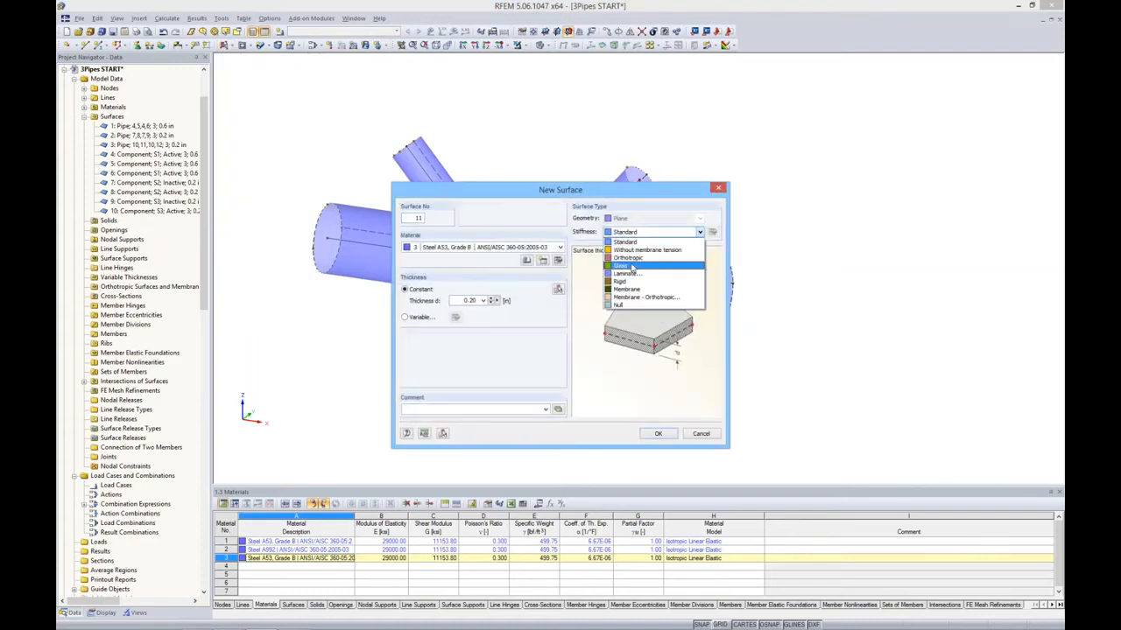
left_click(633, 282)
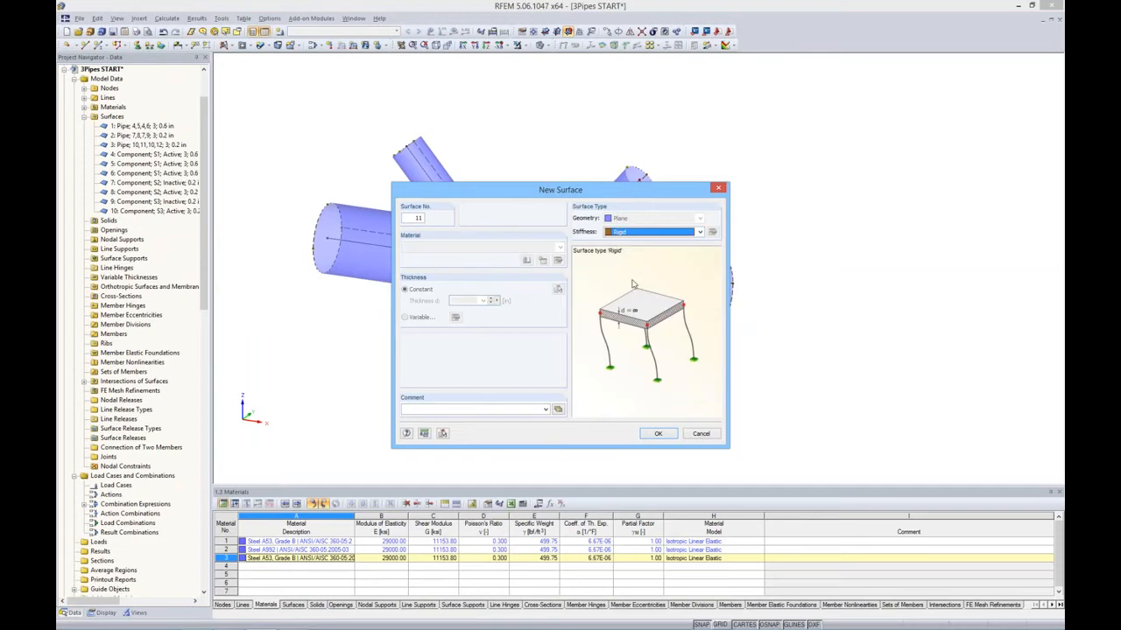
left_click(657, 434)
left_click(732, 272)
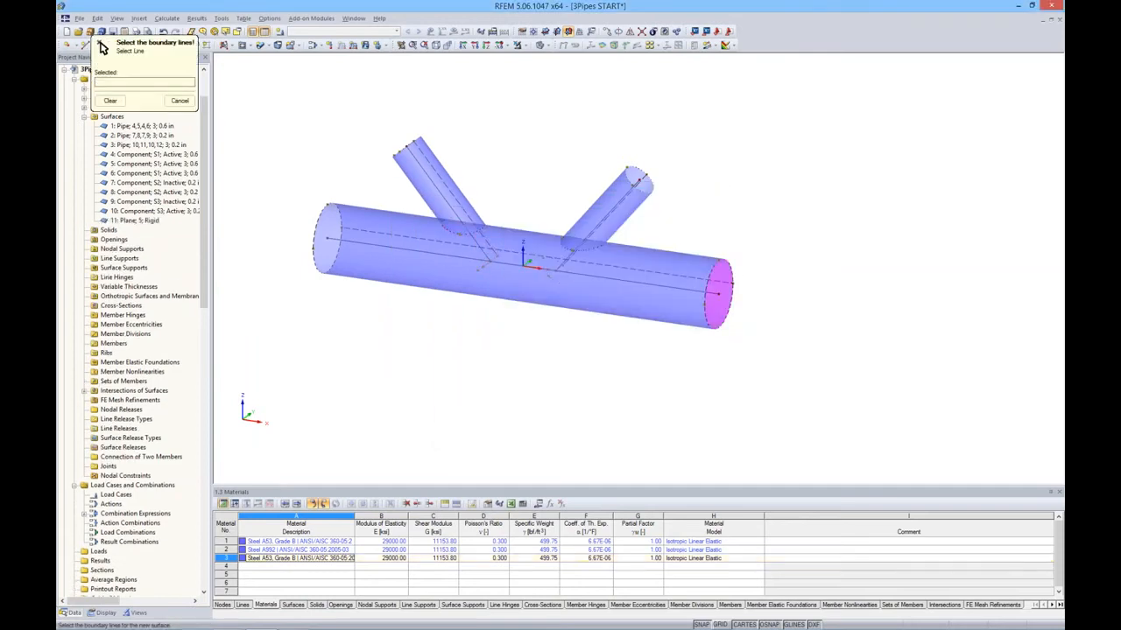
left_click(647, 189)
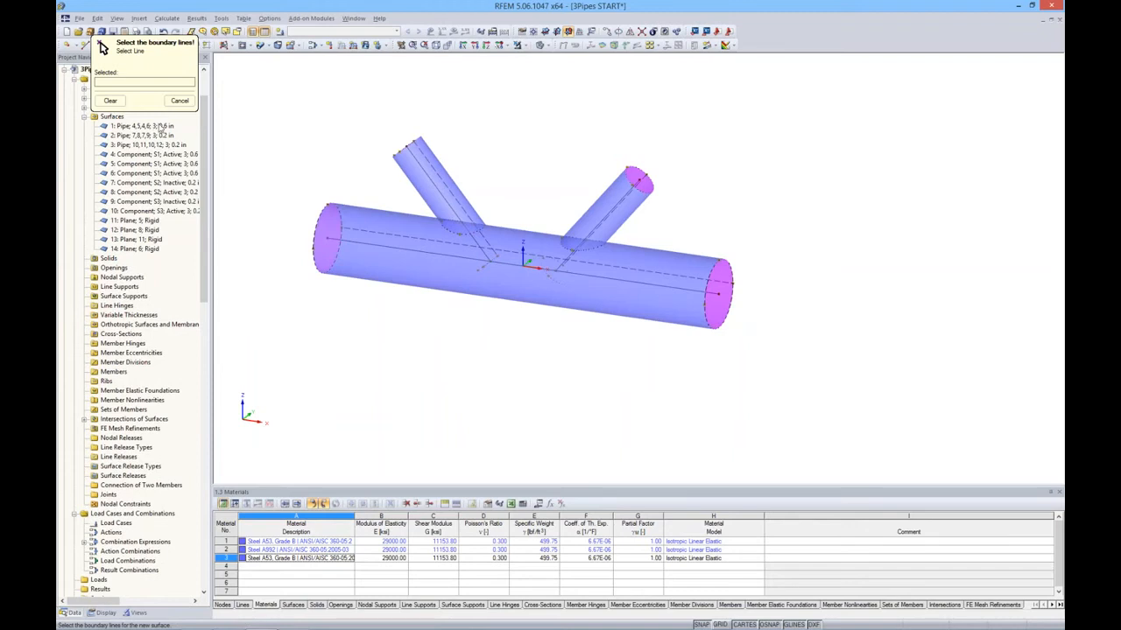
left_click(179, 101)
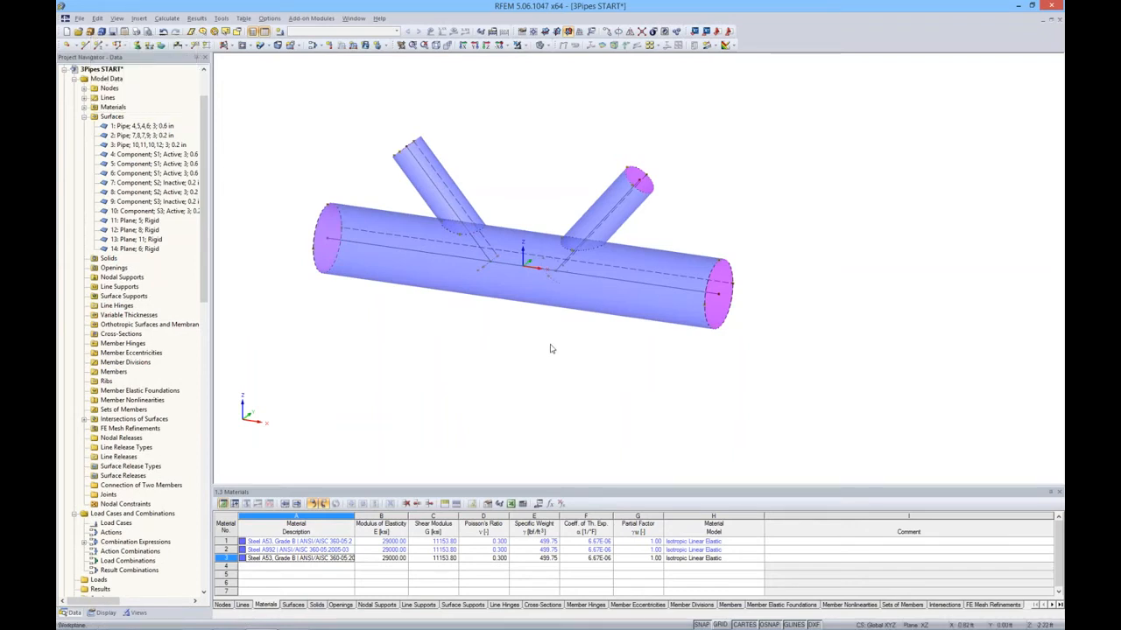
Step: Define a new nodal support type fixed in X, Y and Z displacement and X rotation, with Y and Z rotation free
middle_click_drag(570, 330, 618, 315, "ctrl")
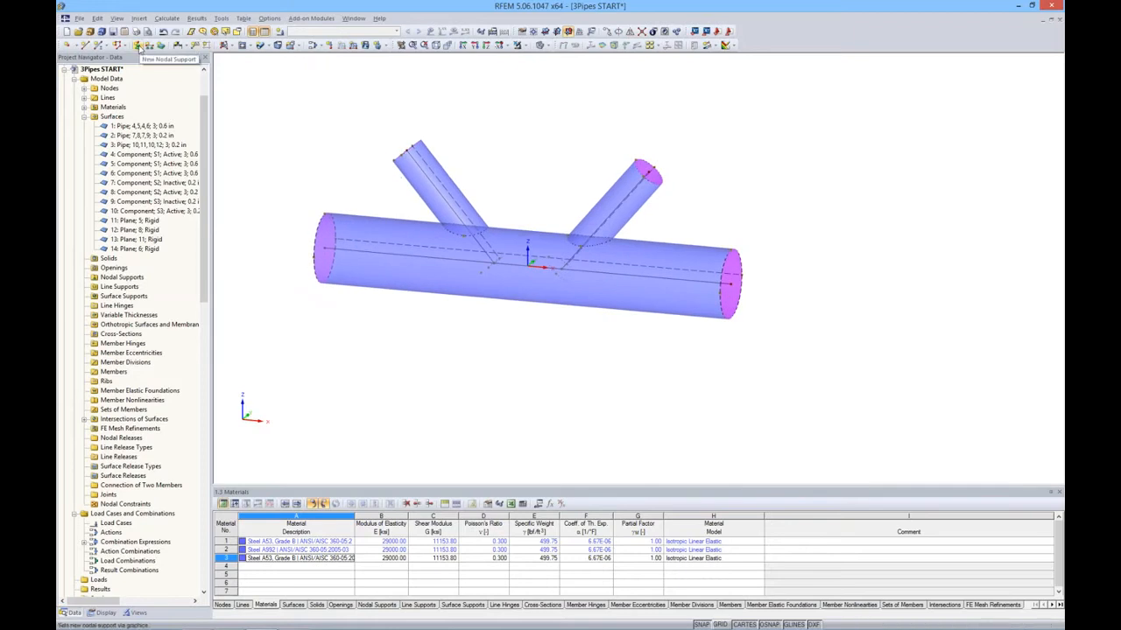
left_click(139, 46)
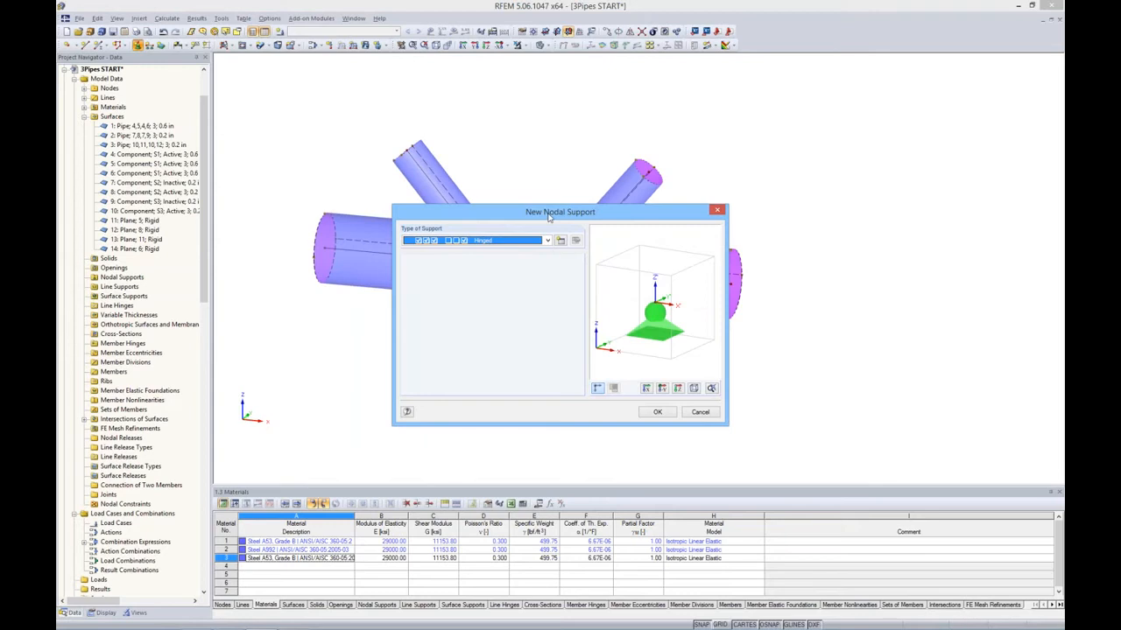
left_click_drag(549, 214, 545, 195)
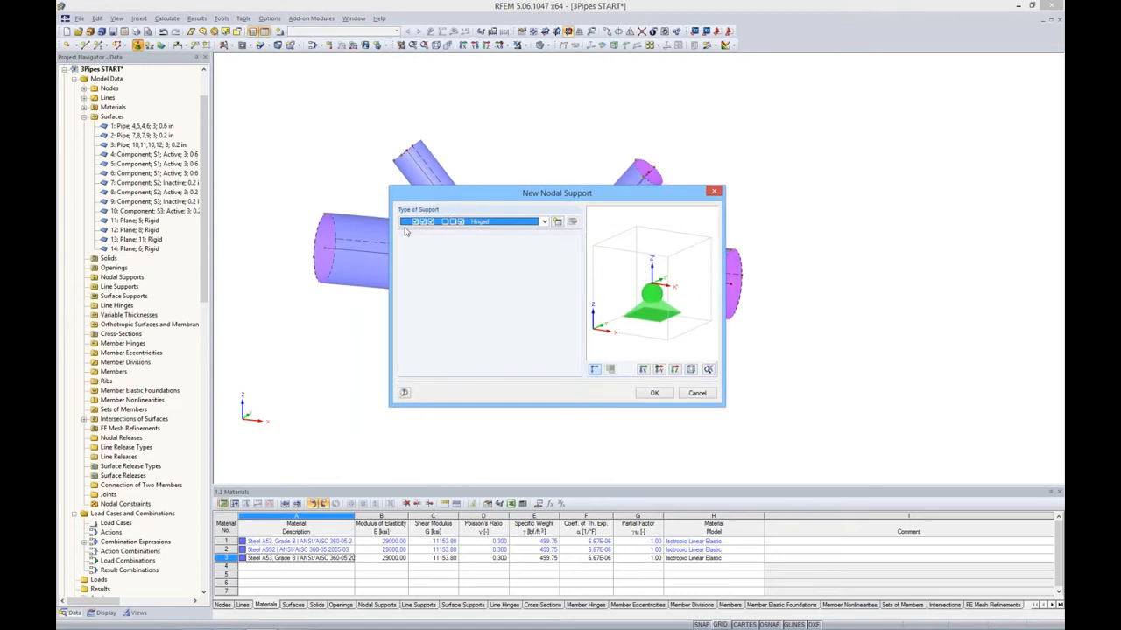
left_click(558, 223)
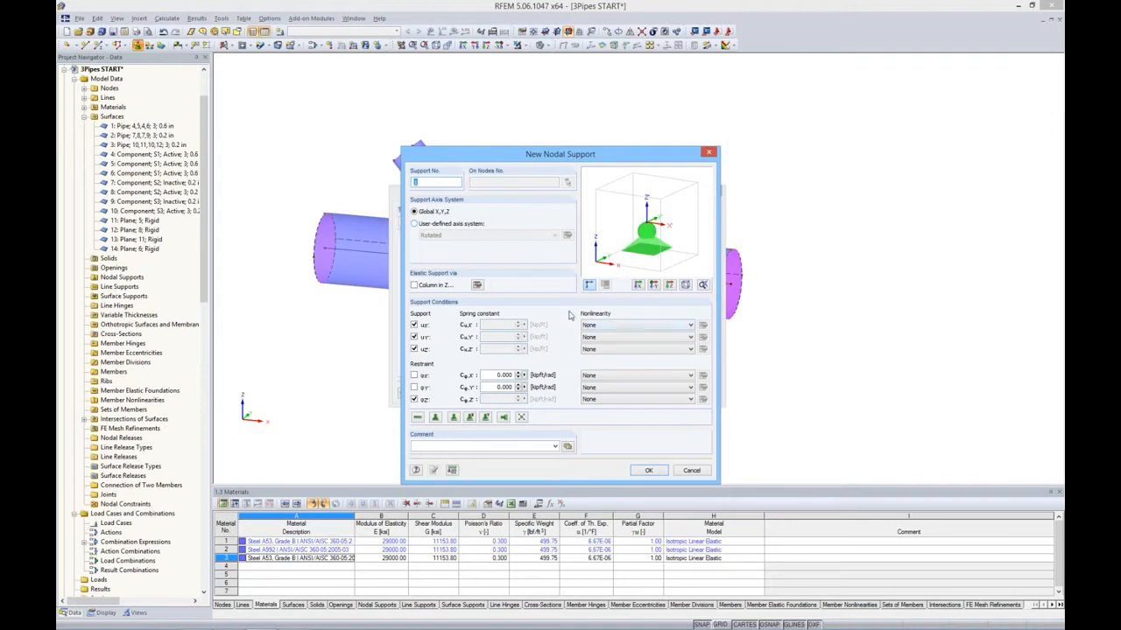
left_click(649, 326)
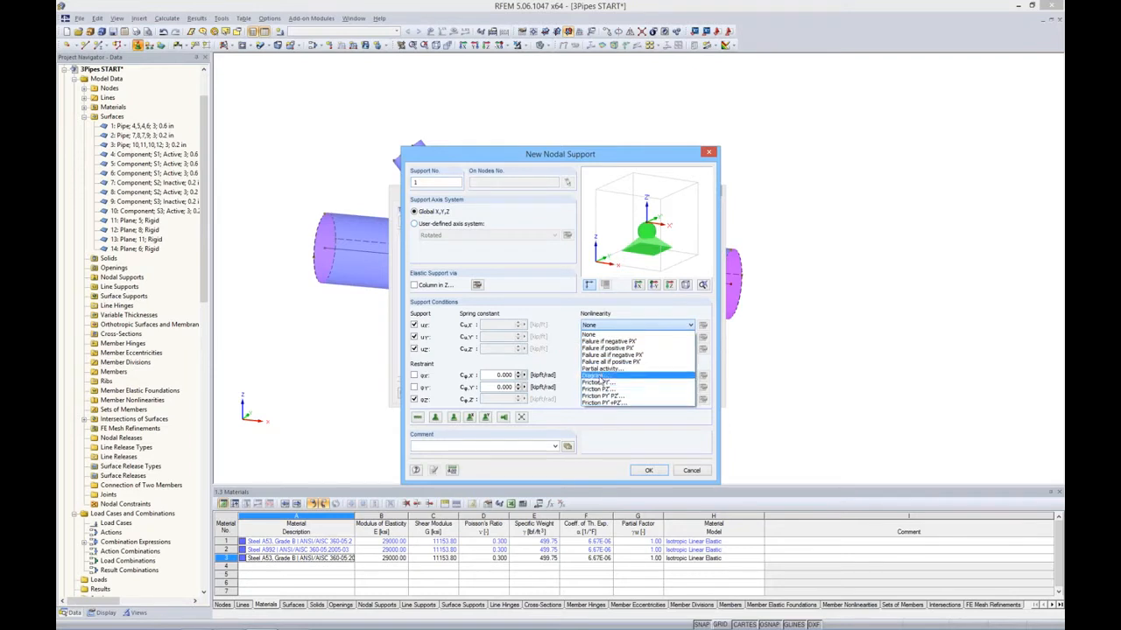
left_click(571, 364)
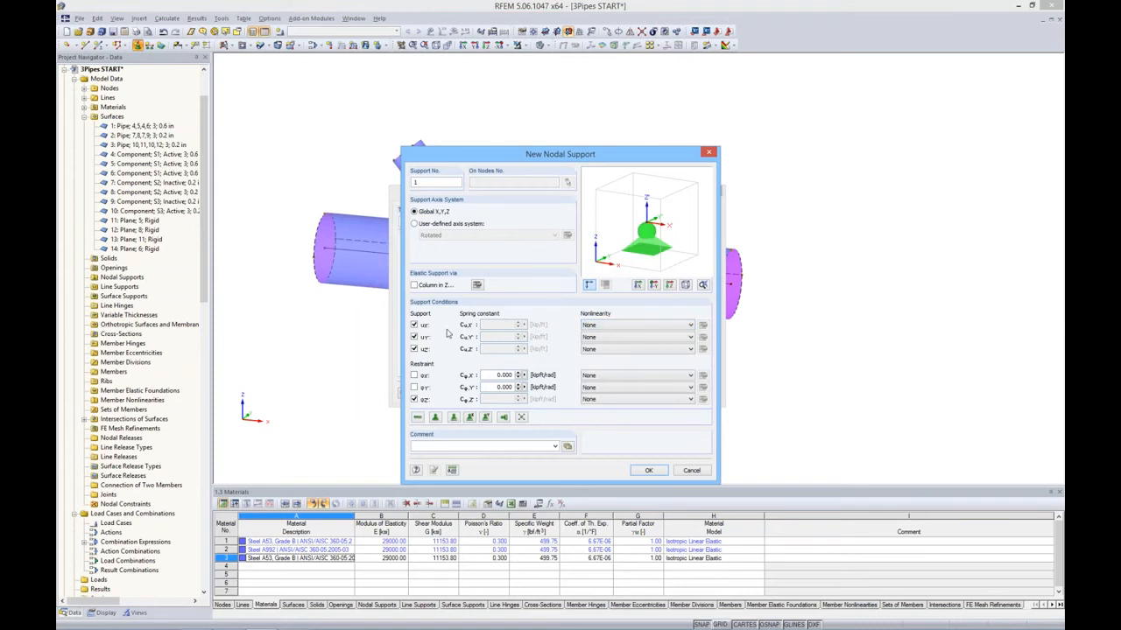
left_click(414, 375)
left_click(415, 400)
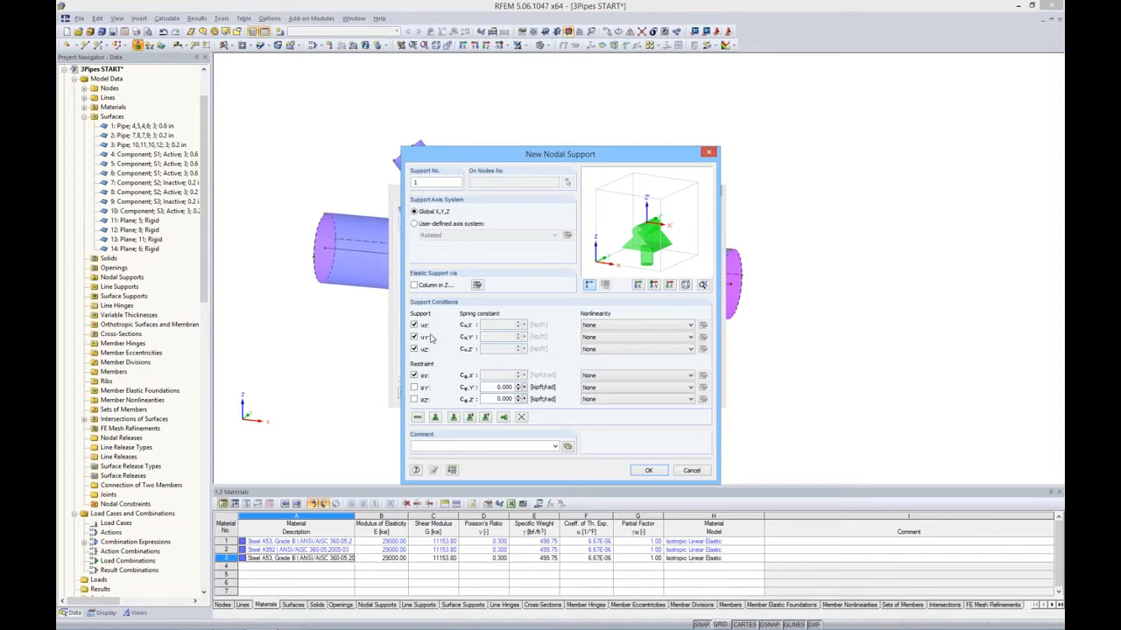
left_click(646, 472)
left_click(655, 394)
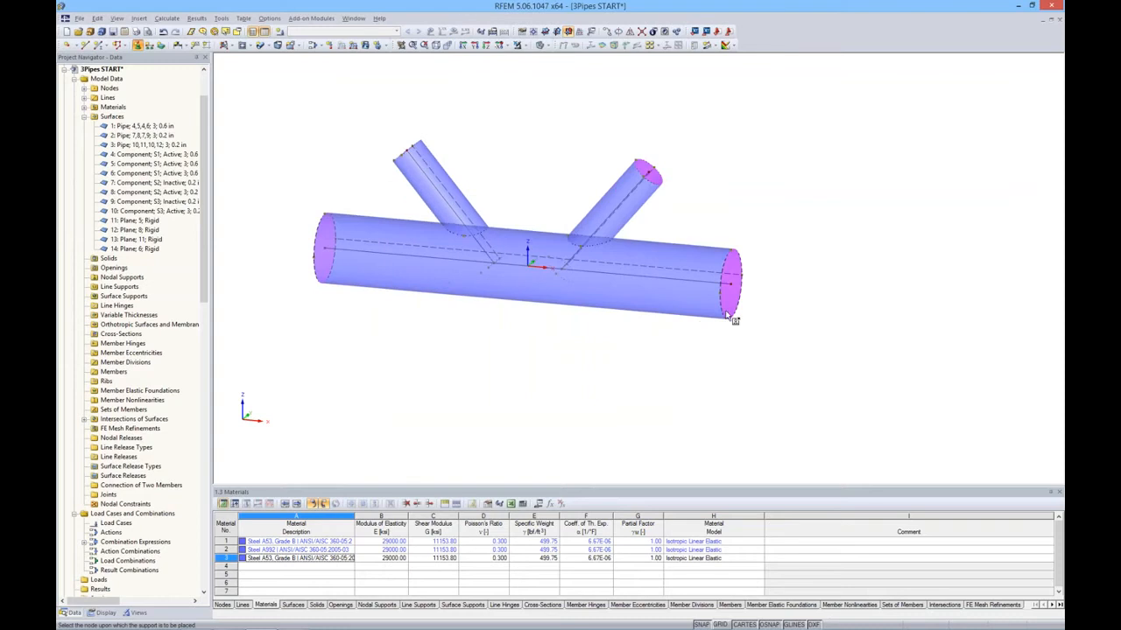
Step: Place the nodal supports on the center nodes at both ends of the main pipe
left_click(730, 295)
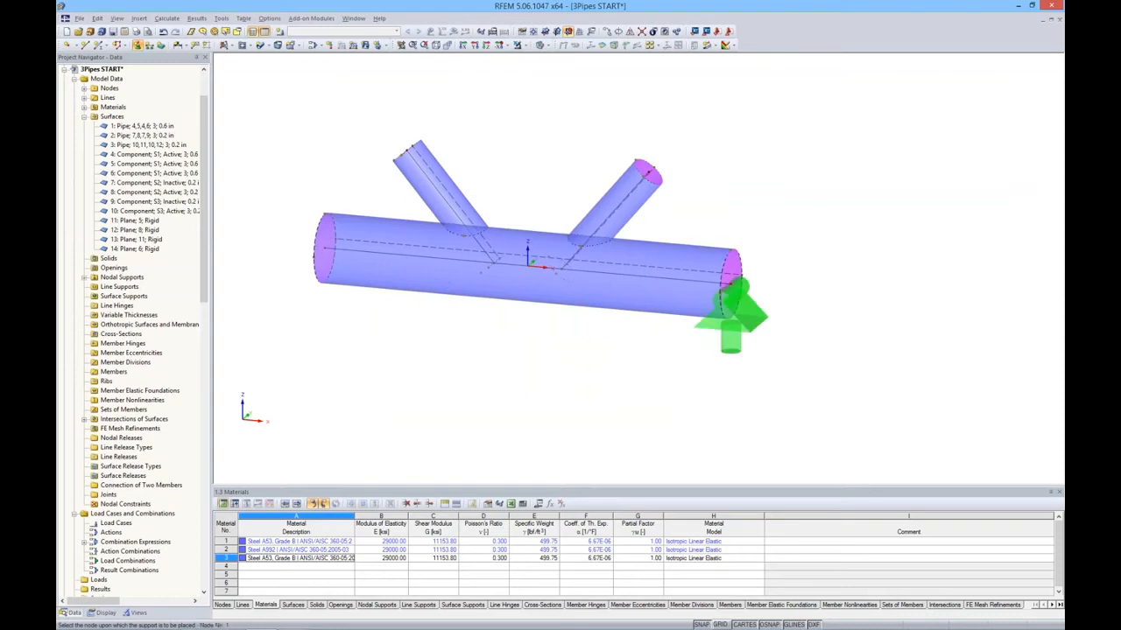
left_click(324, 251)
key("Escape")
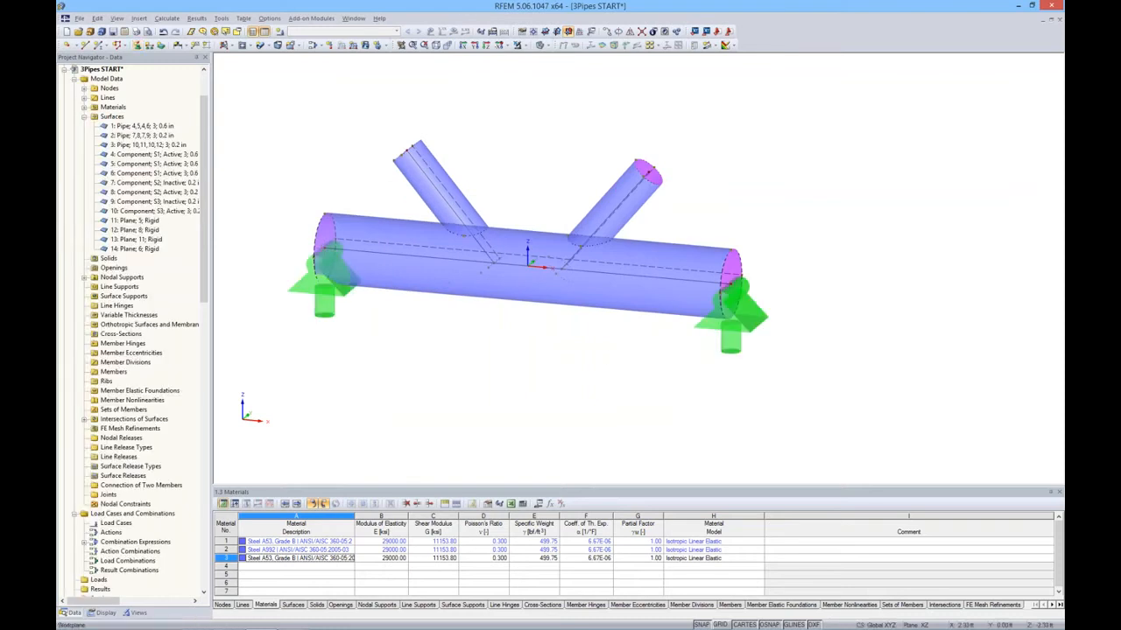
Step: Create load case 1 named DL in the Dead category with active self-weight of factor -1.000 in Z
mouse_move(609, 355)
middle_mouse_down("ctrl")
mouse_move(711, 313)
mouse_move(636, 366)
mouse_move(593, 348)
mouse_move(627, 356)
middle_mouse_up("ctrl")
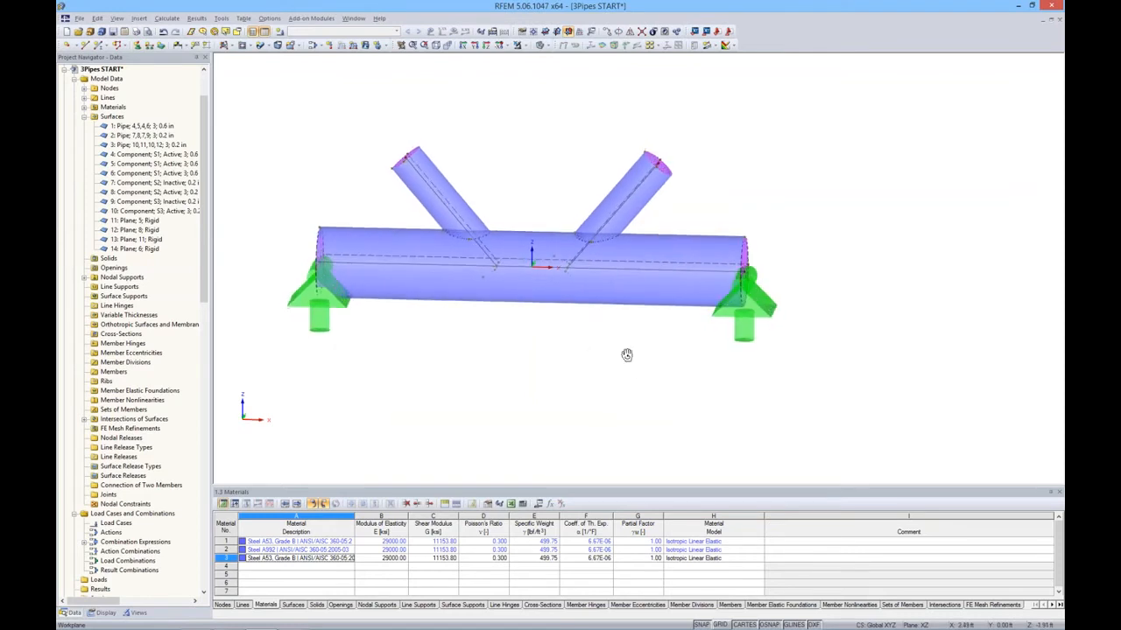
left_click(280, 32)
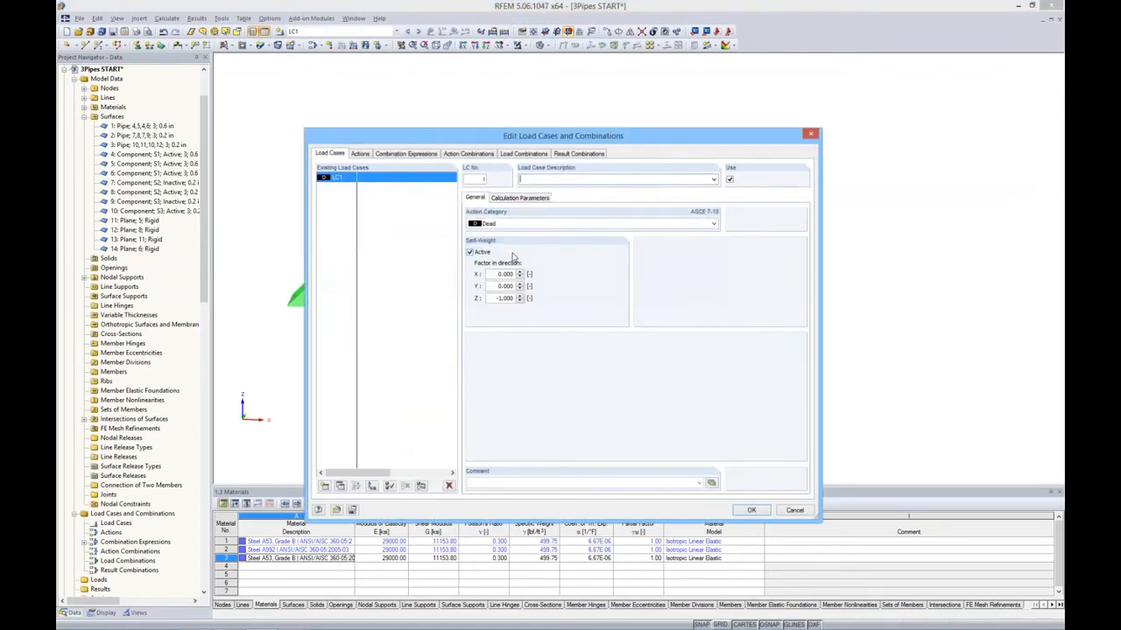
type("DL")
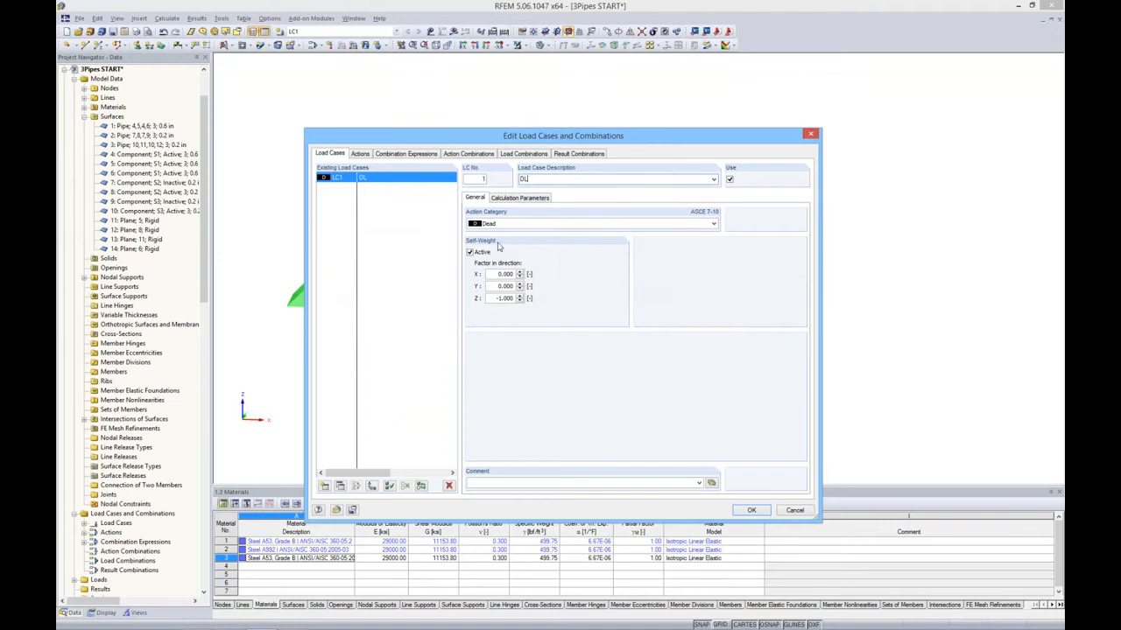
left_click(751, 511)
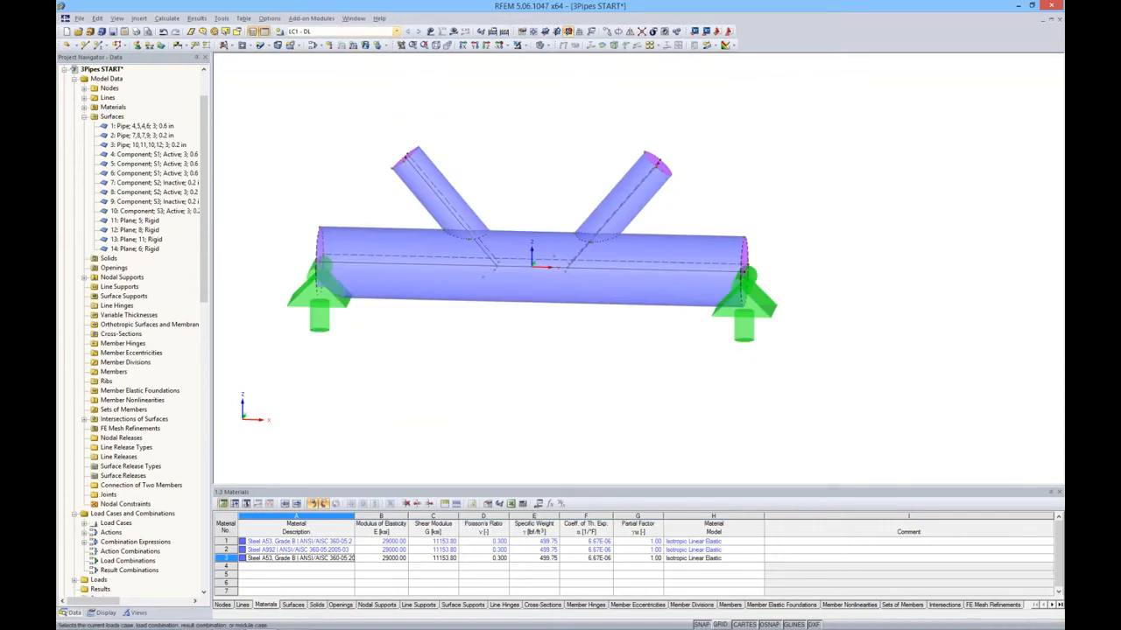
Step: Calculate load case DL, view the equivalent stresses on the pipe surfaces, and hide the results
left_click(454, 31)
left_click(541, 337)
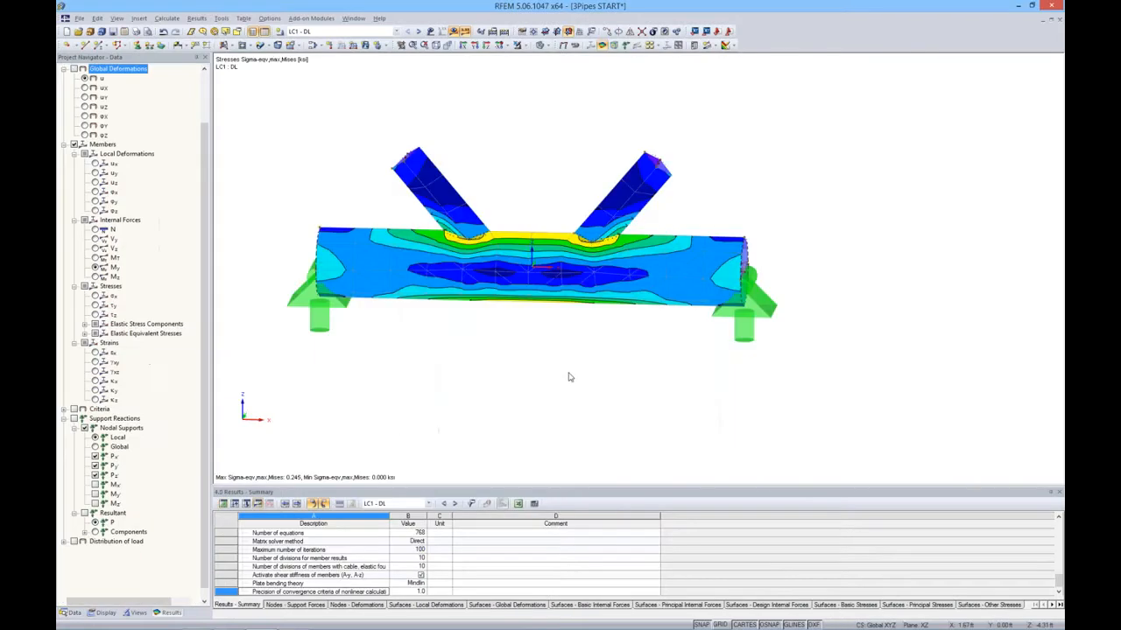
left_click(467, 31)
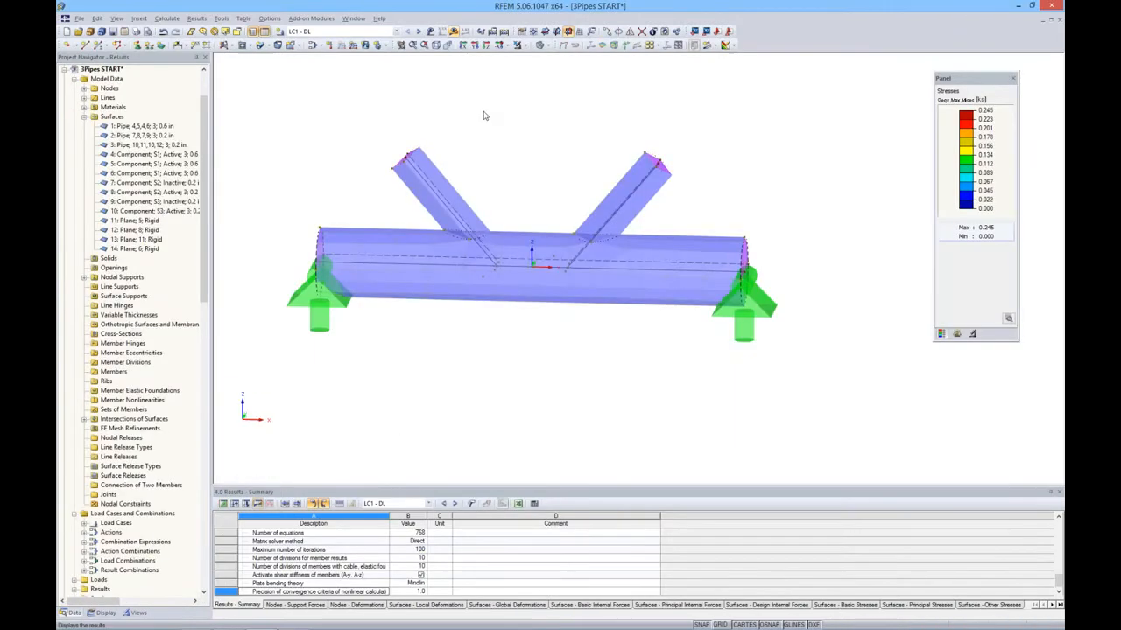
Step: Switch the model to the wireframe display and examine the mesh around the pipe intersections
left_click(545, 44)
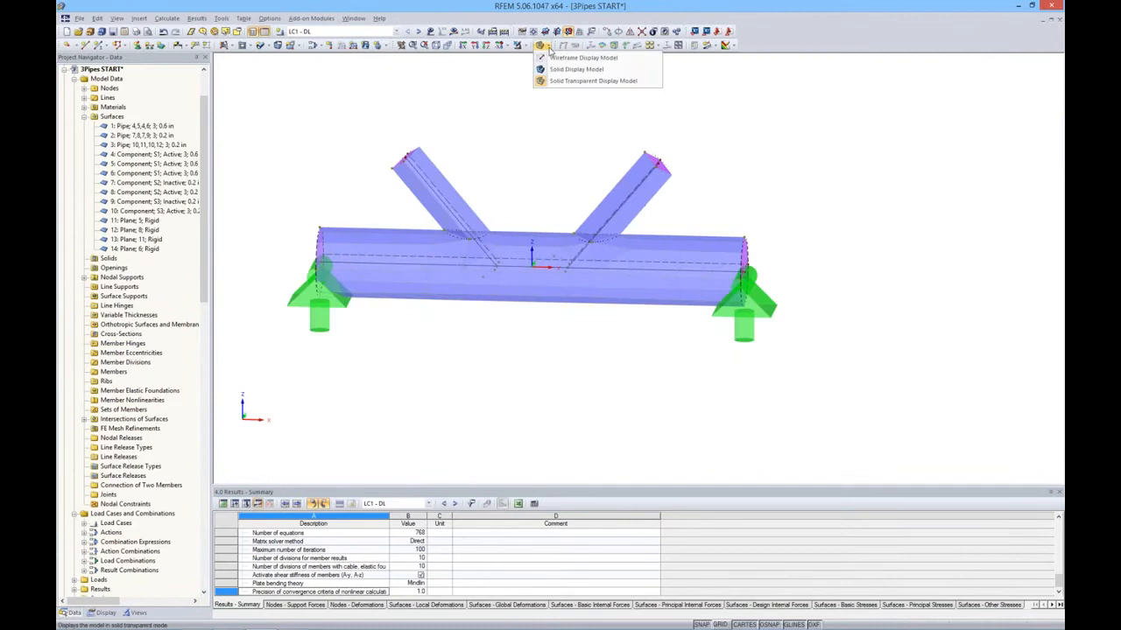
left_click(553, 58)
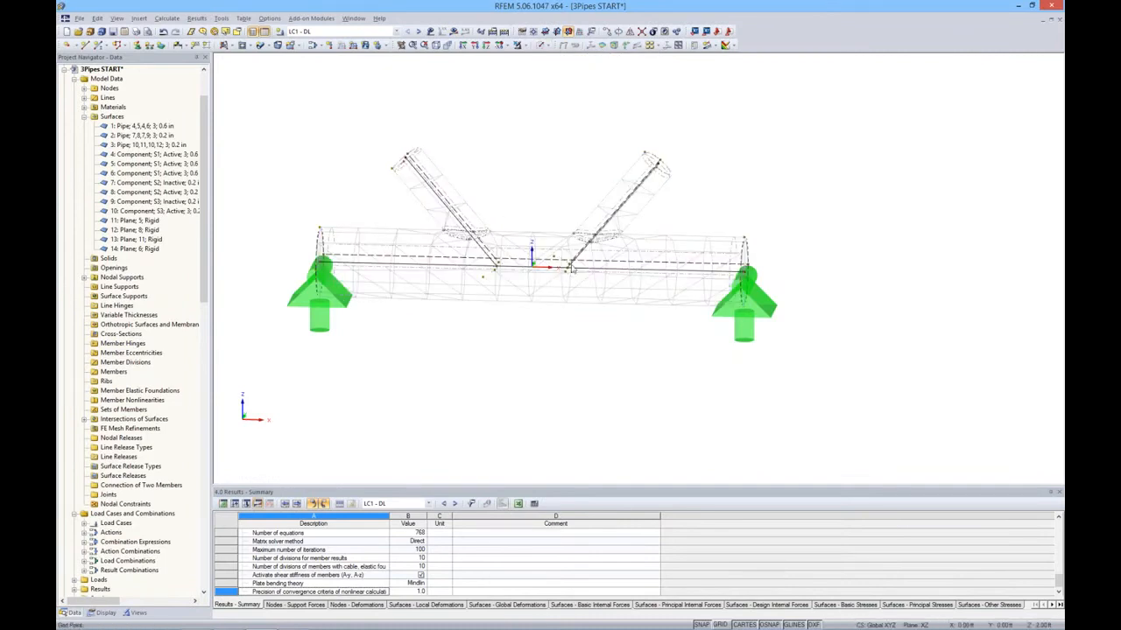
middle_click_drag(634, 365, 568, 365, "ctrl")
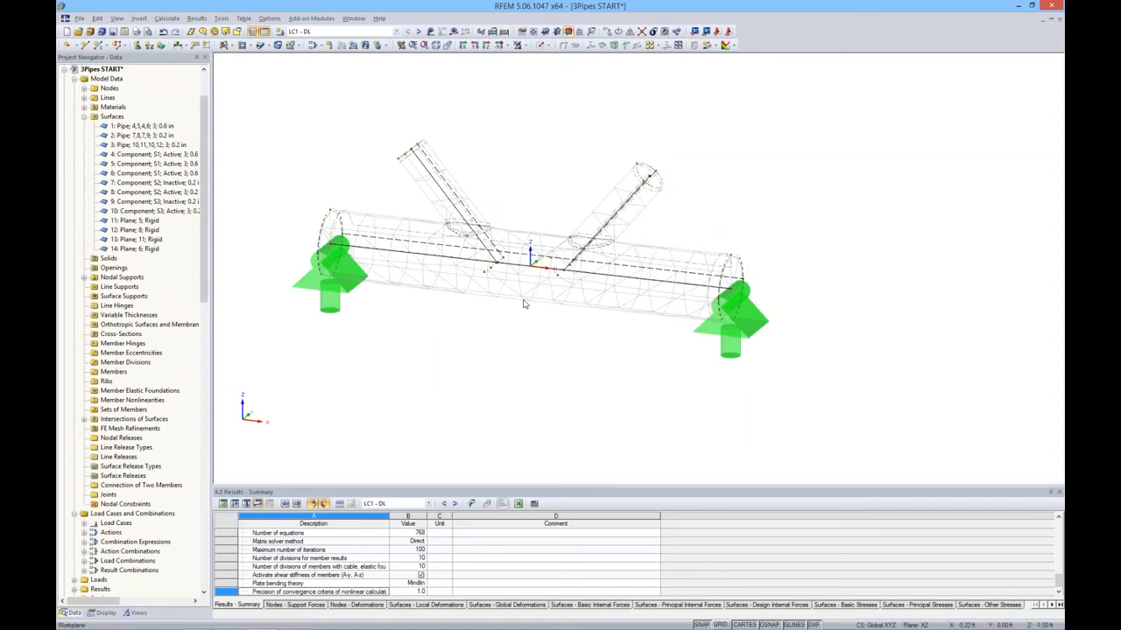
scroll(493, 294, "up", 2)
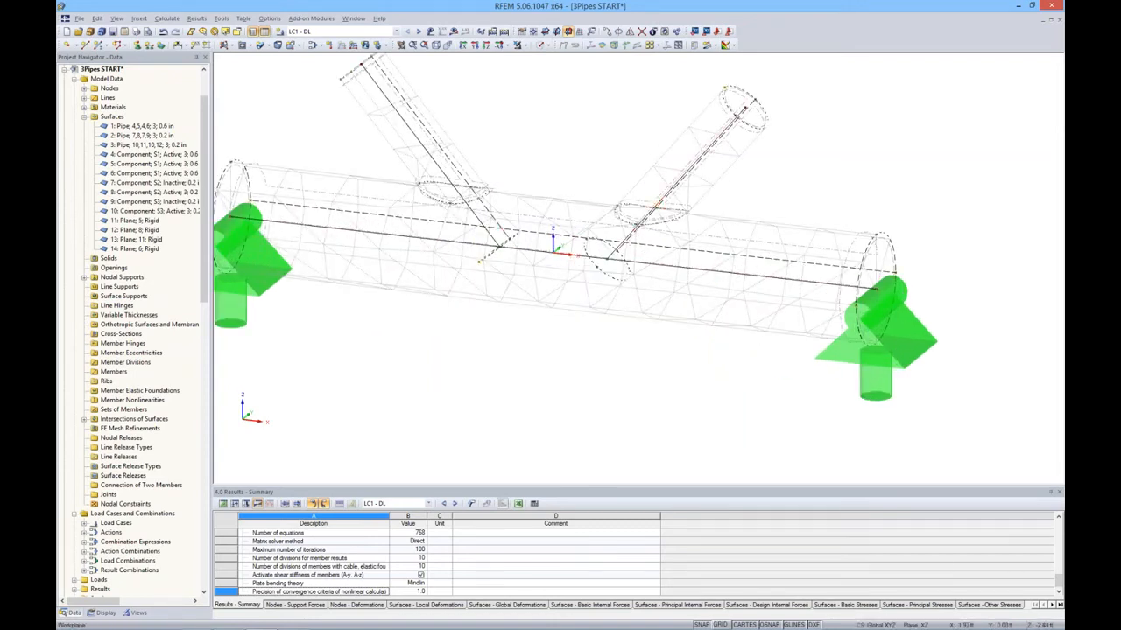
middle_click_drag(657, 403, 744, 371, "ctrl")
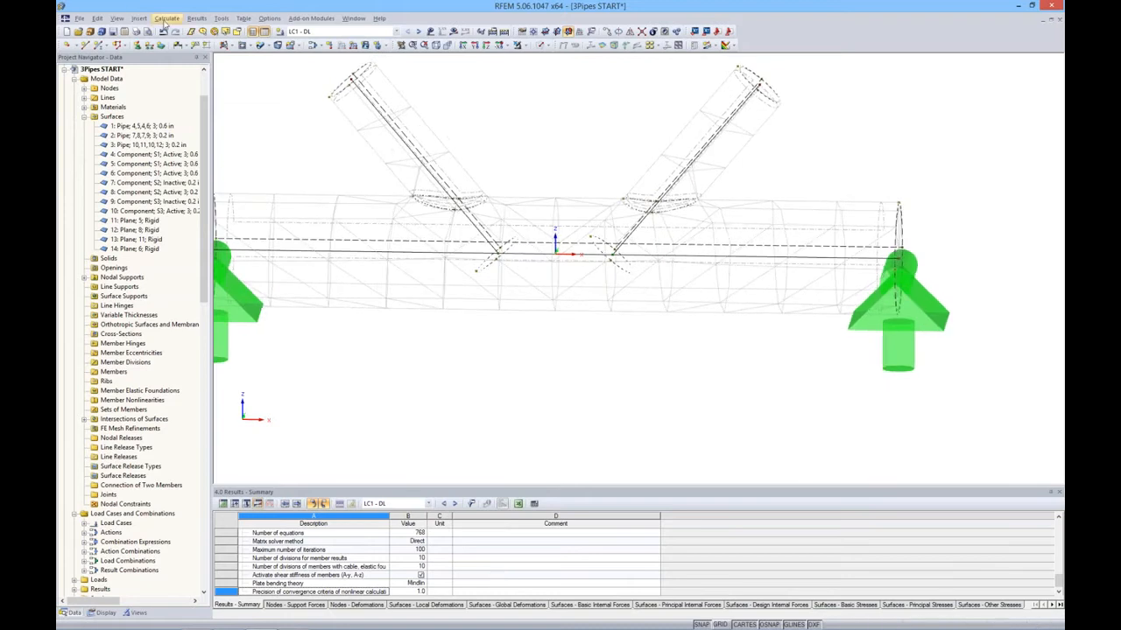
Step: Set a finer target length of finite elements in the FE mesh settings and regenerate the mesh
left_click(167, 19)
left_click(191, 136)
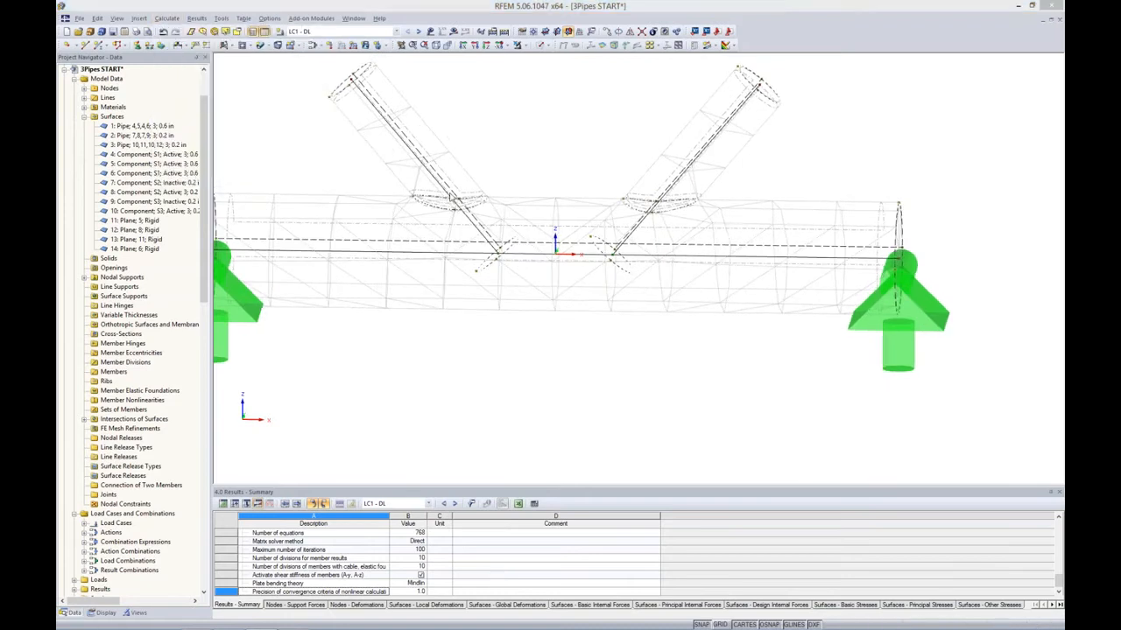
left_click_drag(476, 149, 504, 326)
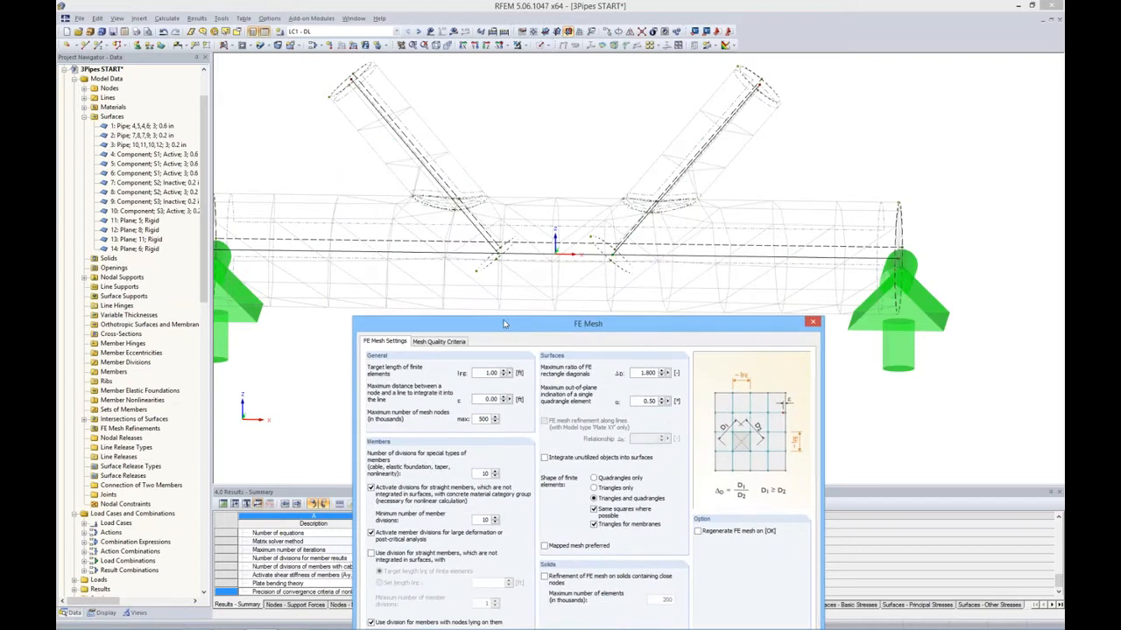
left_click_drag(503, 324, 500, 225)
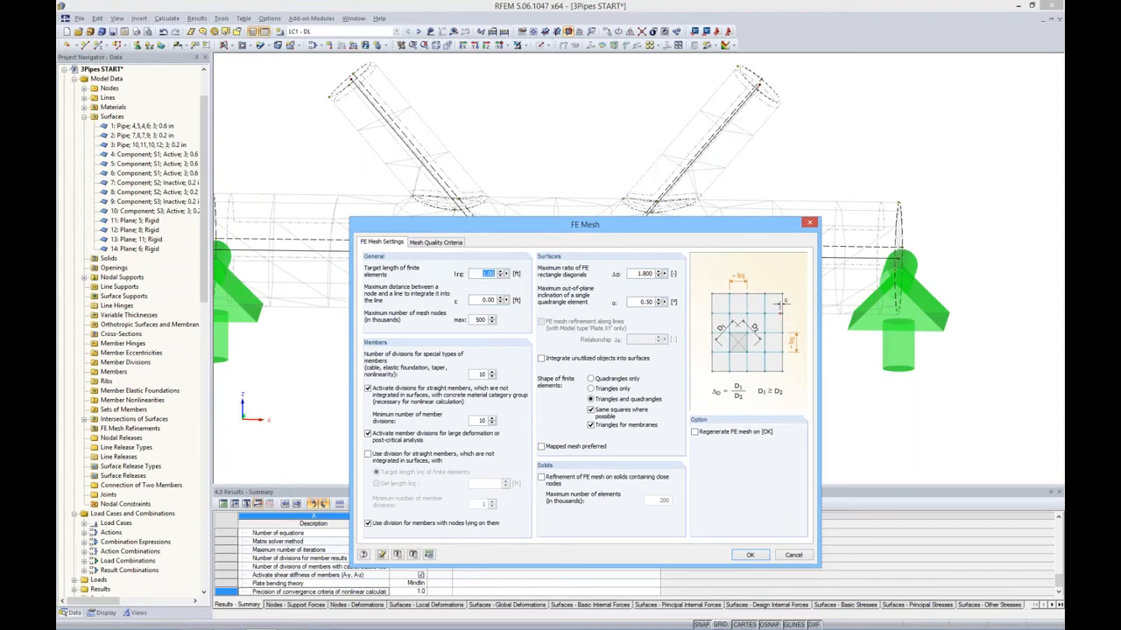
key("BackSpace")
left_click(695, 433)
left_click(749, 556)
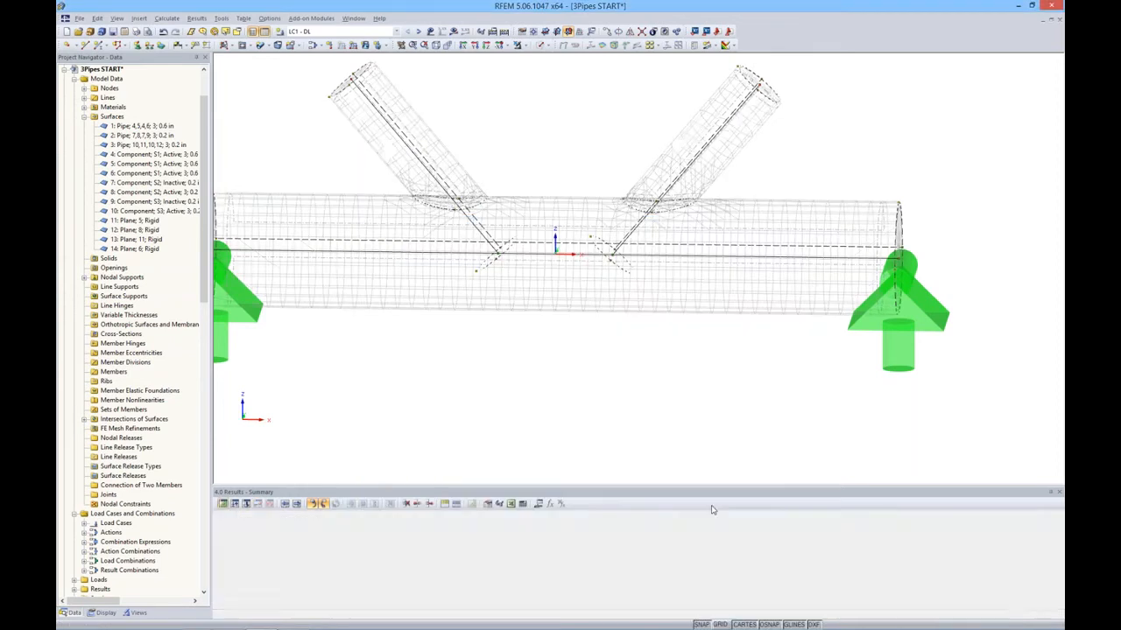
Step: Examine the regenerated mesh on the pipes and return the model to the solid display
middle_click_drag(612, 384, 653, 377, "ctrl")
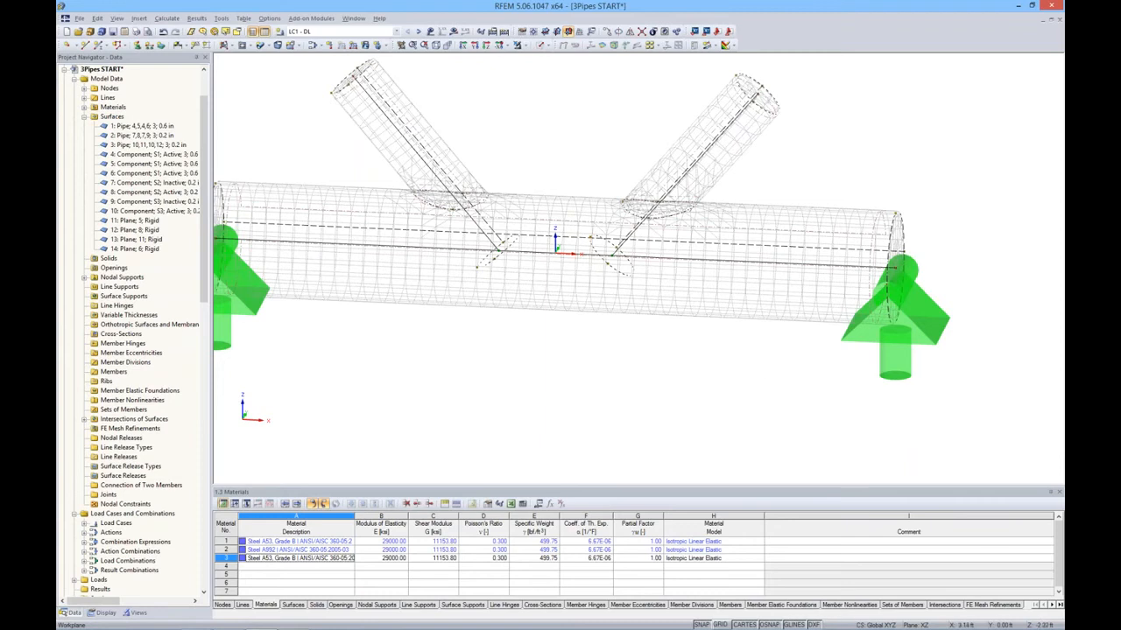
middle_click_drag(738, 385, 658, 351, "ctrl")
scroll(657, 350, "down", 3)
left_click(543, 45)
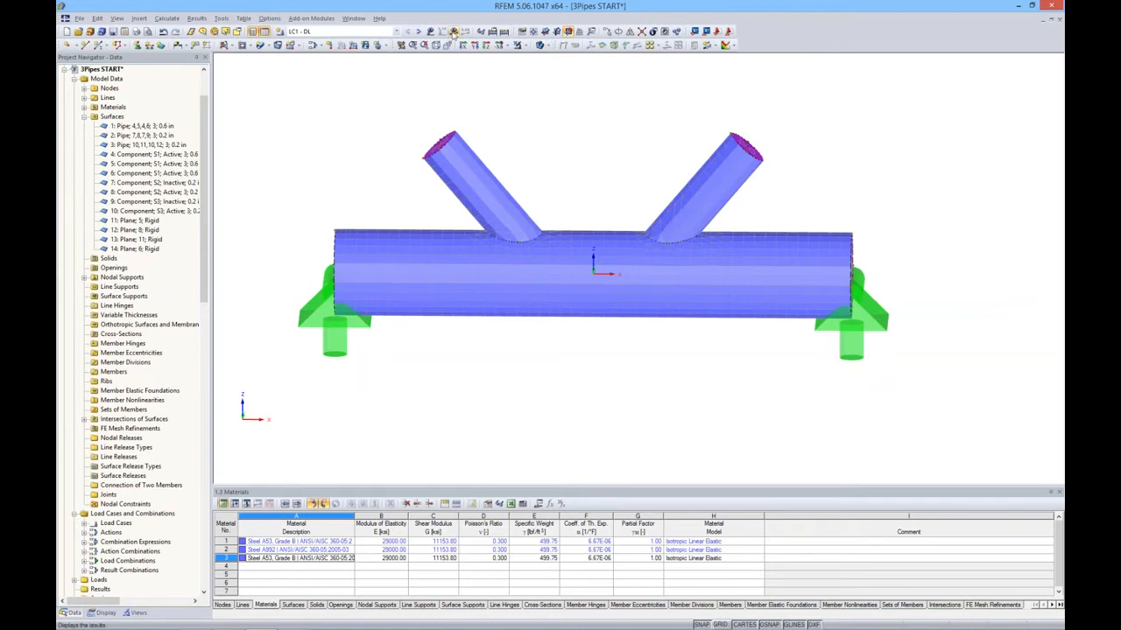
Step: Recalculate load case DL and examine the equivalent stresses around the branch pipe intersections
left_click(453, 32)
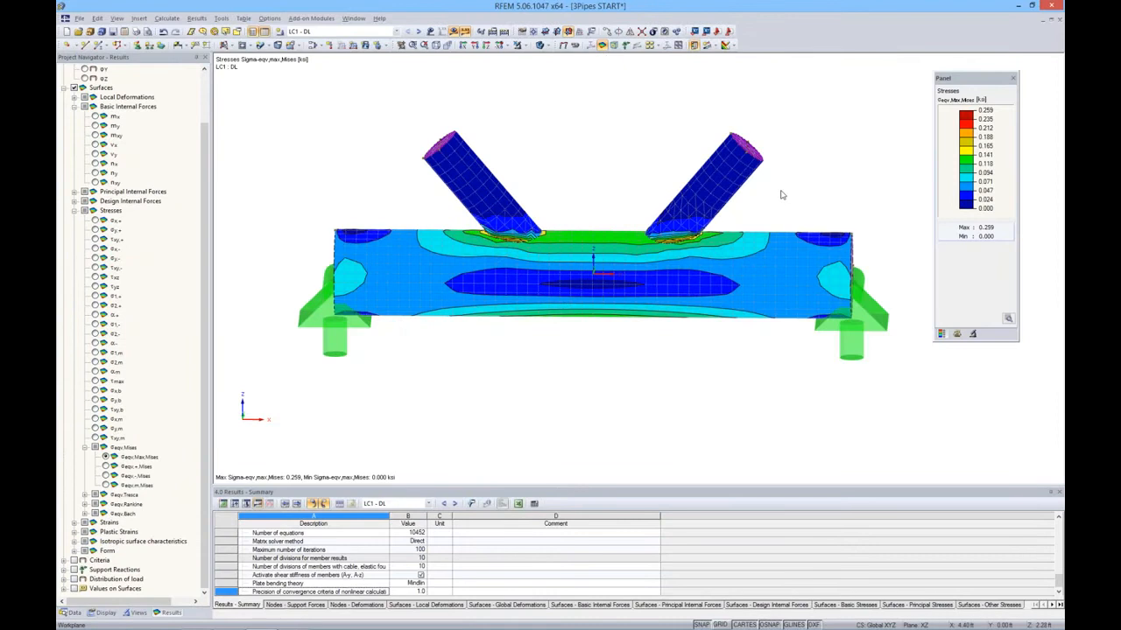
middle_click_drag(784, 194, 693, 259, "ctrl")
scroll(694, 259, "up", 6)
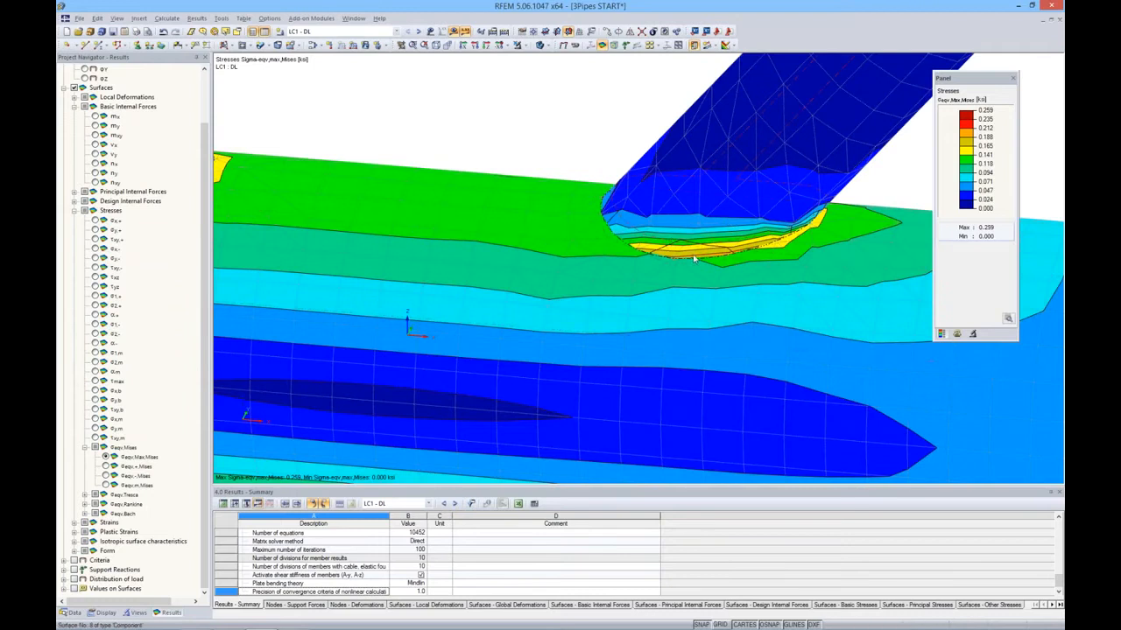
middle_click_drag(677, 251, 663, 212, "ctrl")
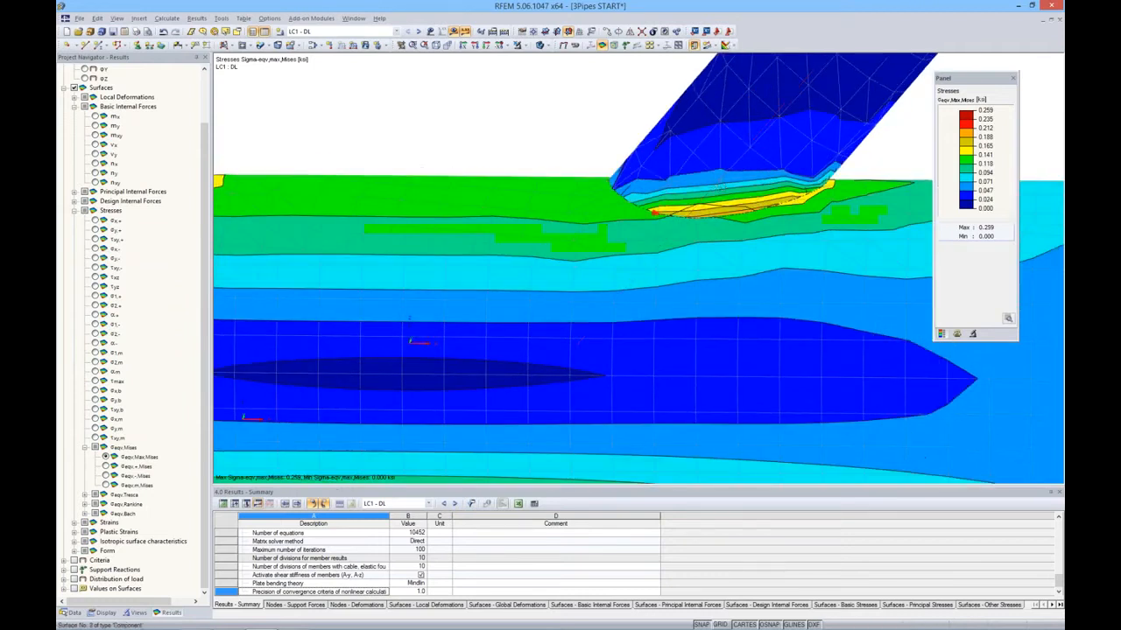
scroll(661, 211, "down", 5)
Step: Show the global deformations with the model rendered transparent and examine the deformed pipe joint from several angles
left_click(563, 44)
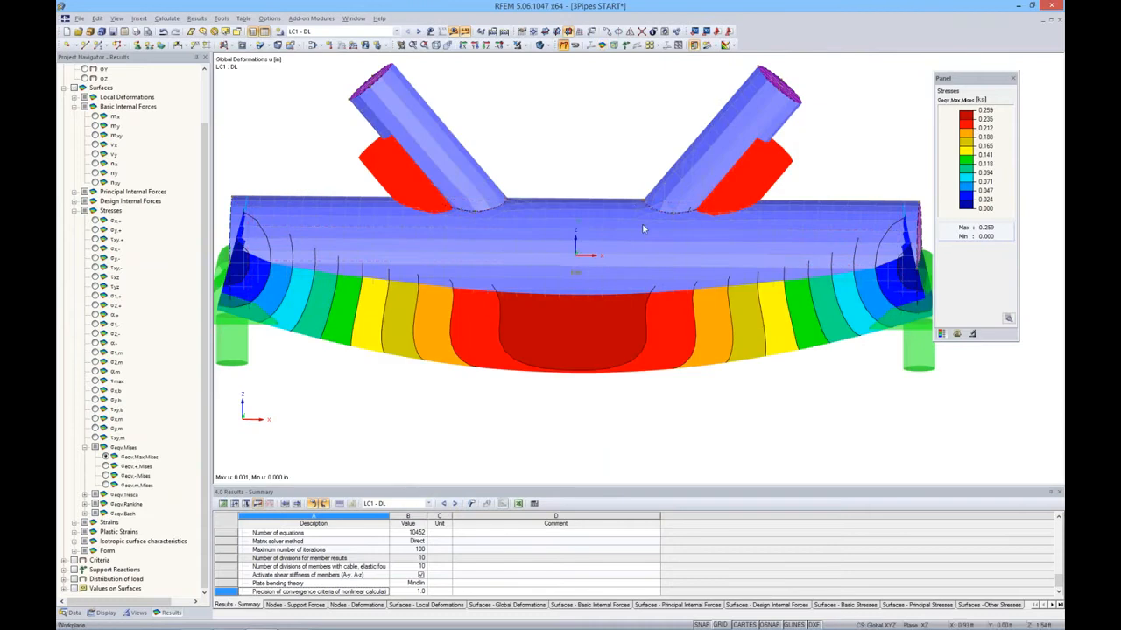
left_click(548, 46)
left_click(550, 82)
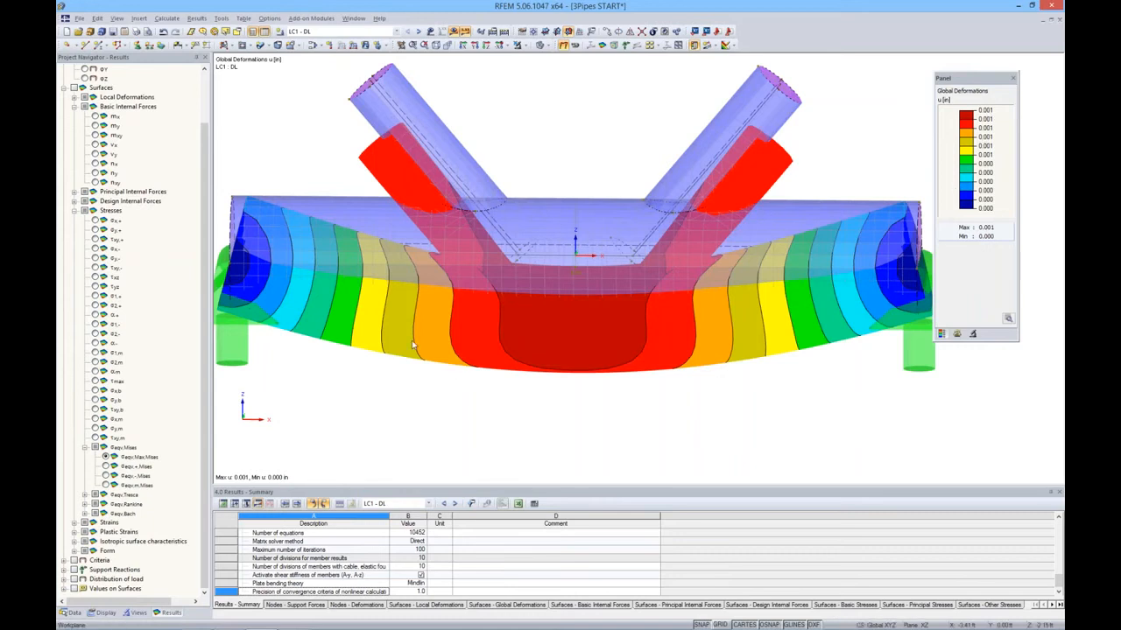
scroll(473, 333, "down", 3)
middle_click_drag(615, 360, 565, 388, "ctrl")
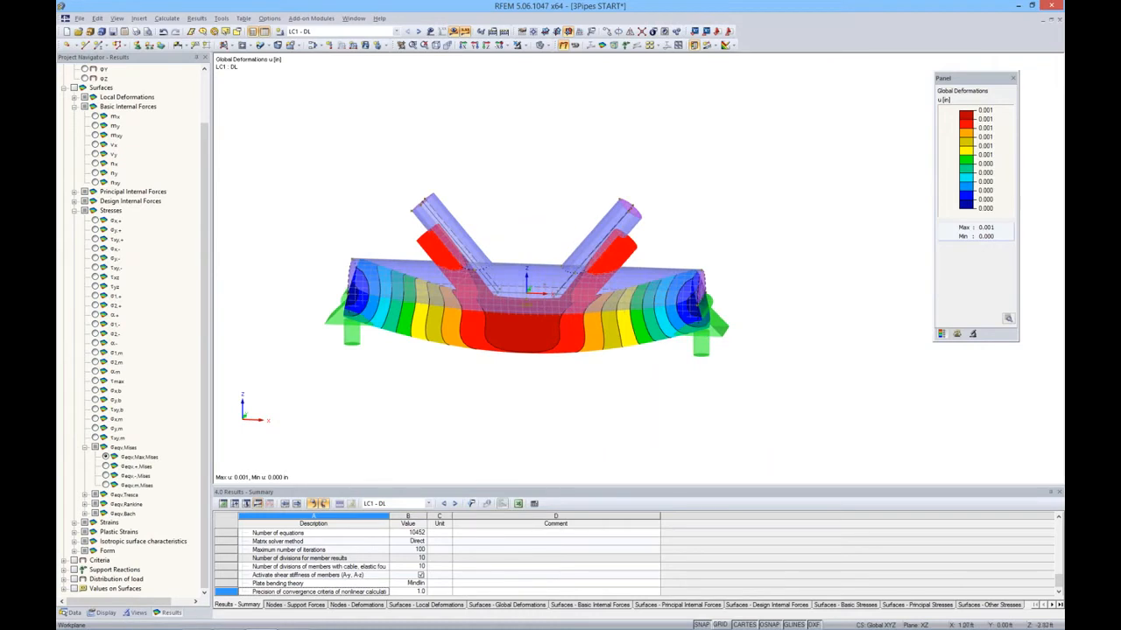
middle_click_drag(577, 378, 610, 360, "ctrl")
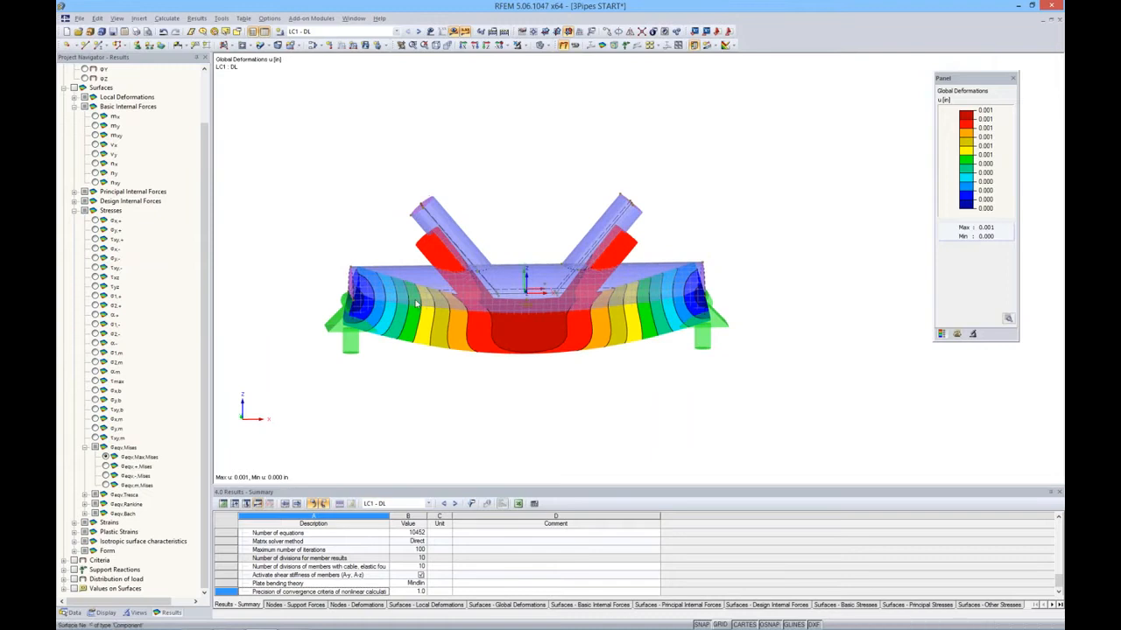
Step: Activate the model 4Result Diagrams_Support START and review the material and thickness of its slab surface
left_click(72, 612)
scroll(207, 271, "up", 2)
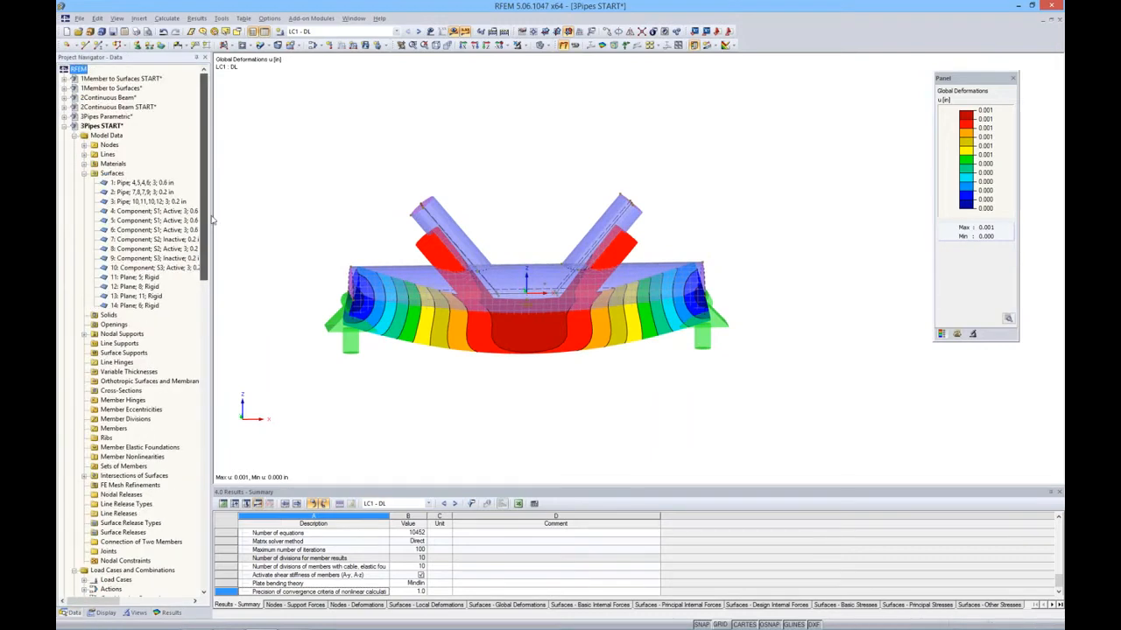
left_click(64, 127)
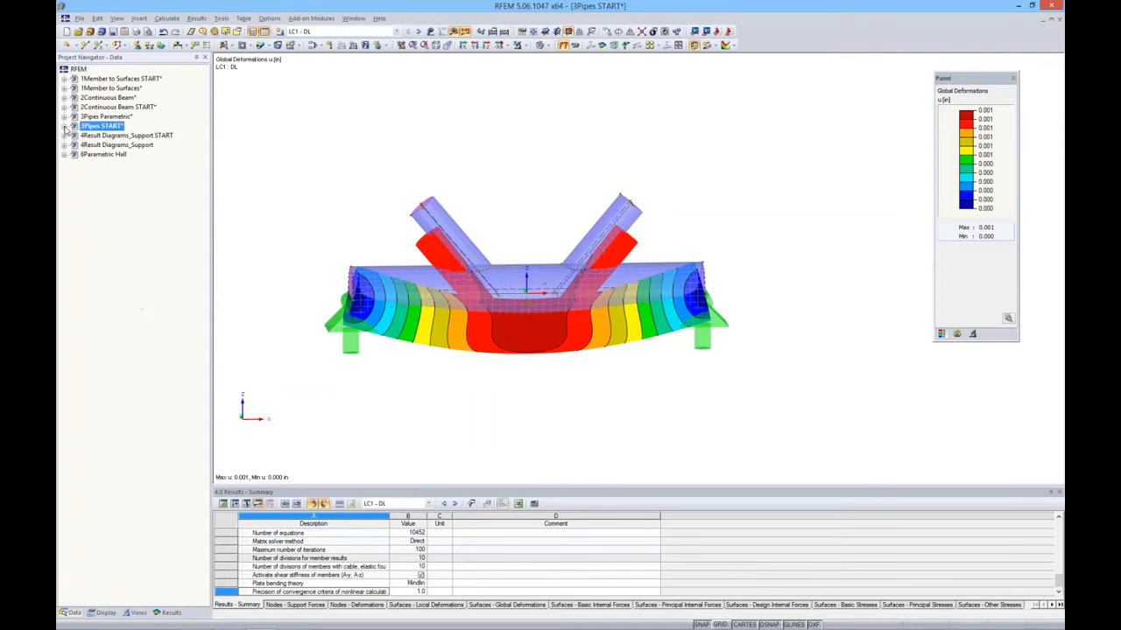
double_click(109, 137)
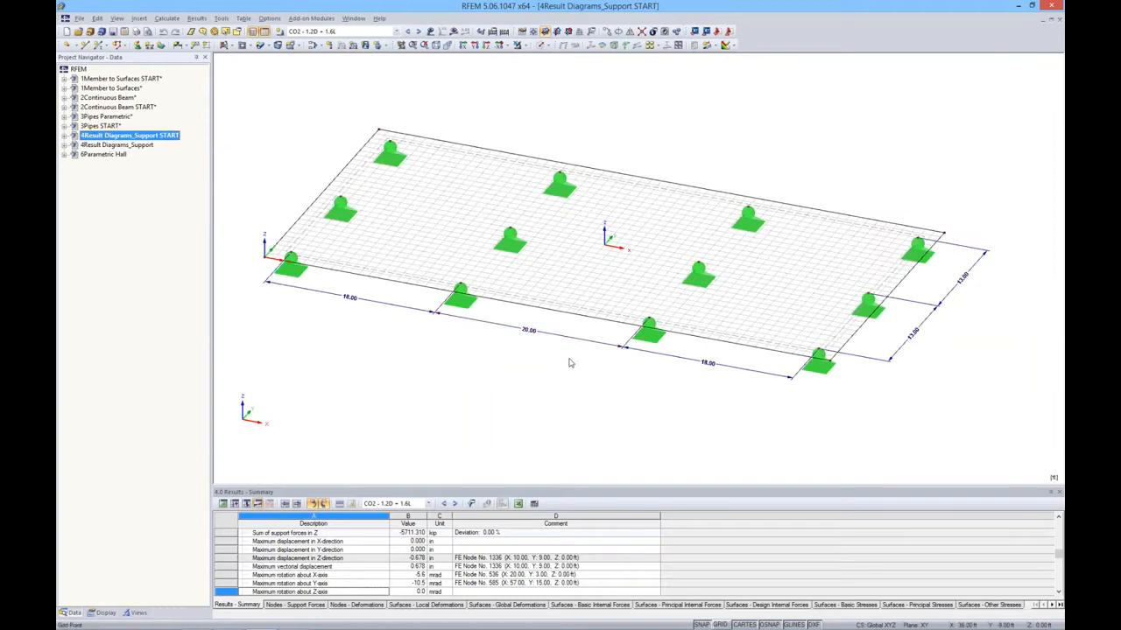
double_click(587, 313)
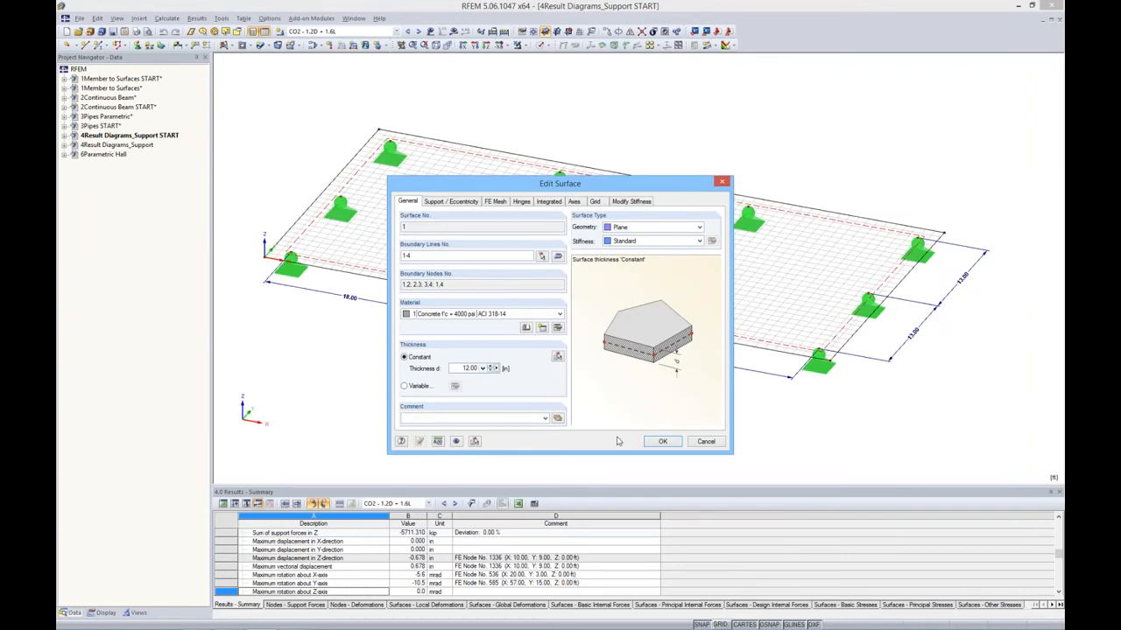
left_click(659, 442)
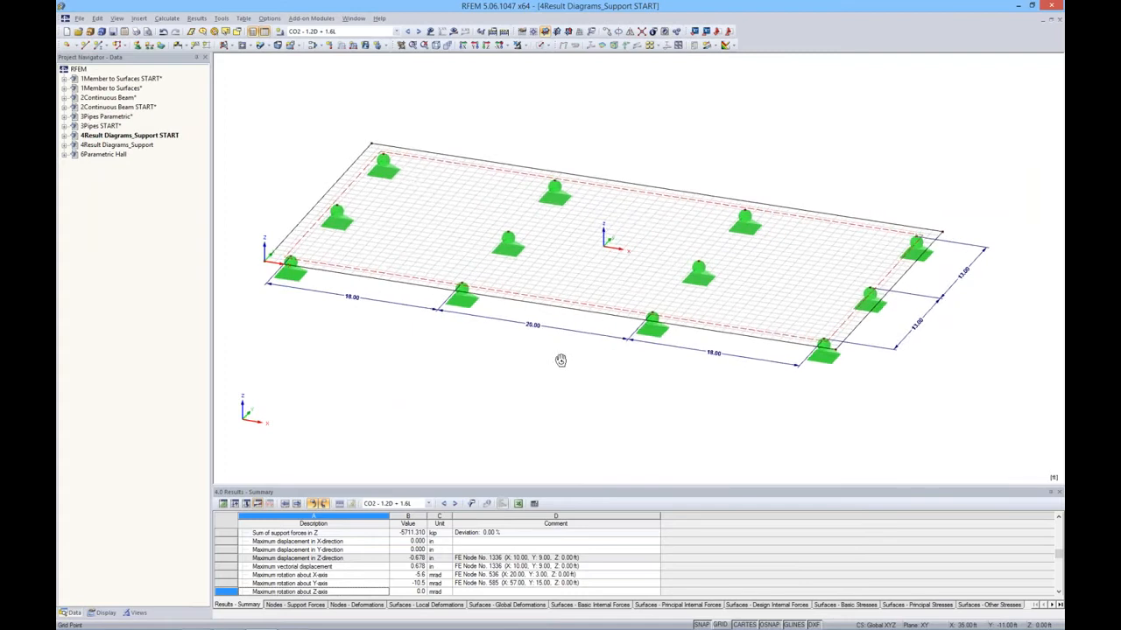
Step: Review the slab loads of LC1, LC2 and CO1, and select result combination RC1
left_click(399, 32)
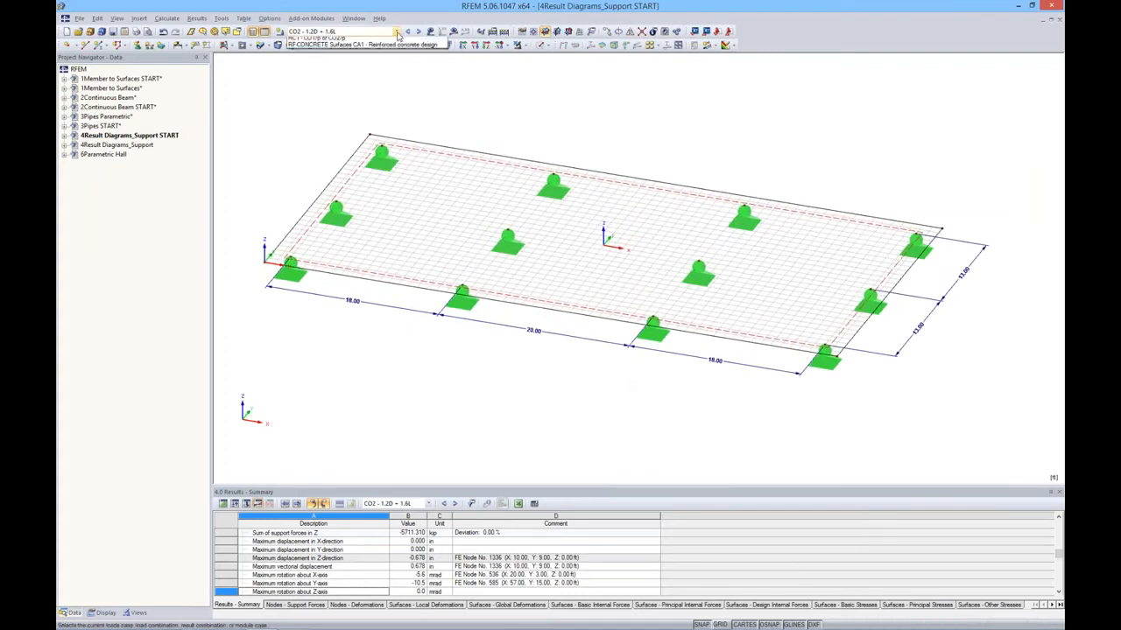
left_click(384, 41)
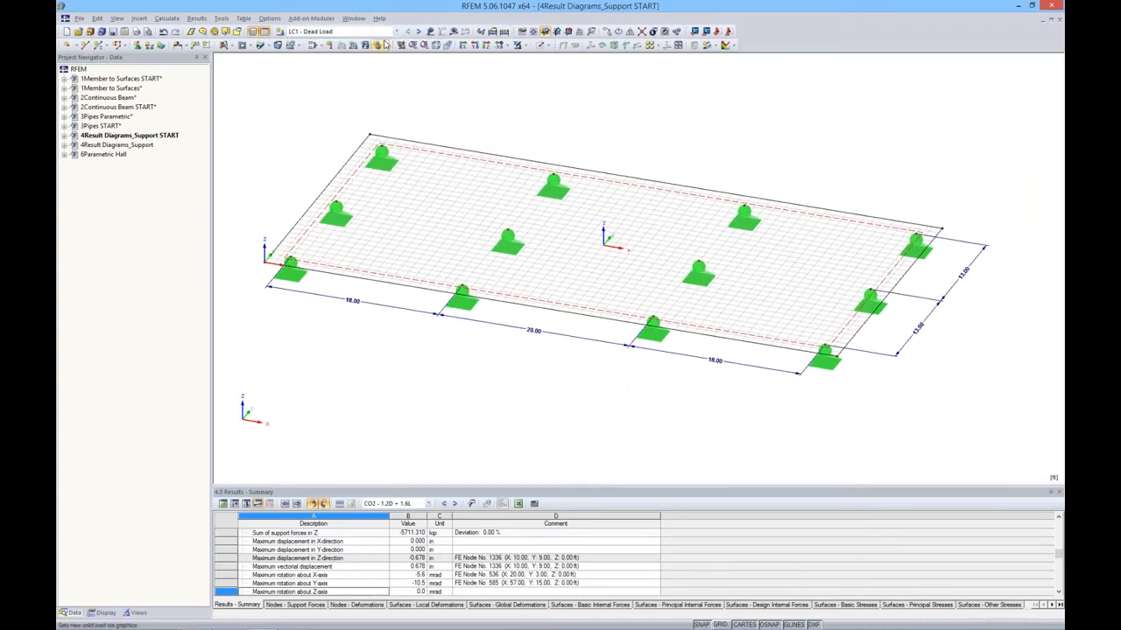
left_click(430, 32)
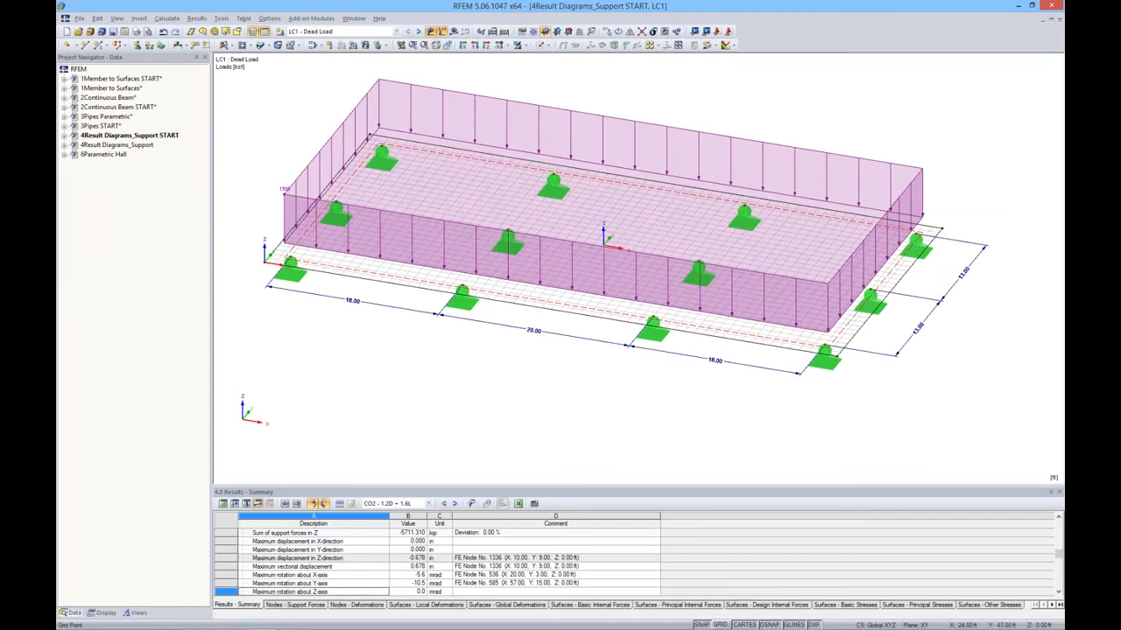
middle_click_drag(655, 100, 650, 134)
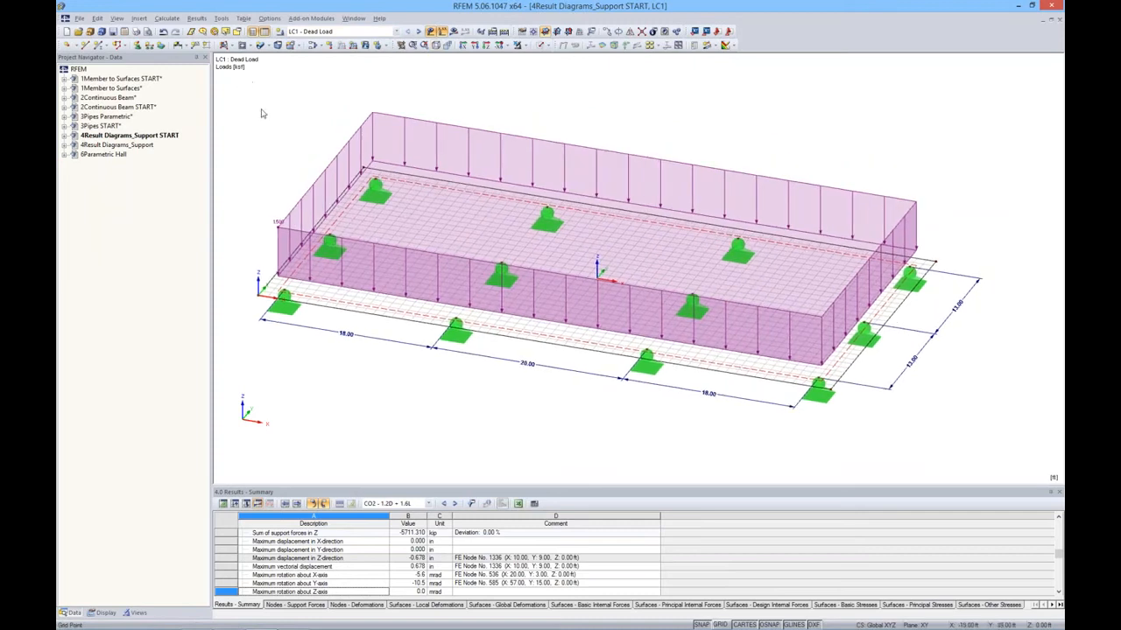
left_click(419, 32)
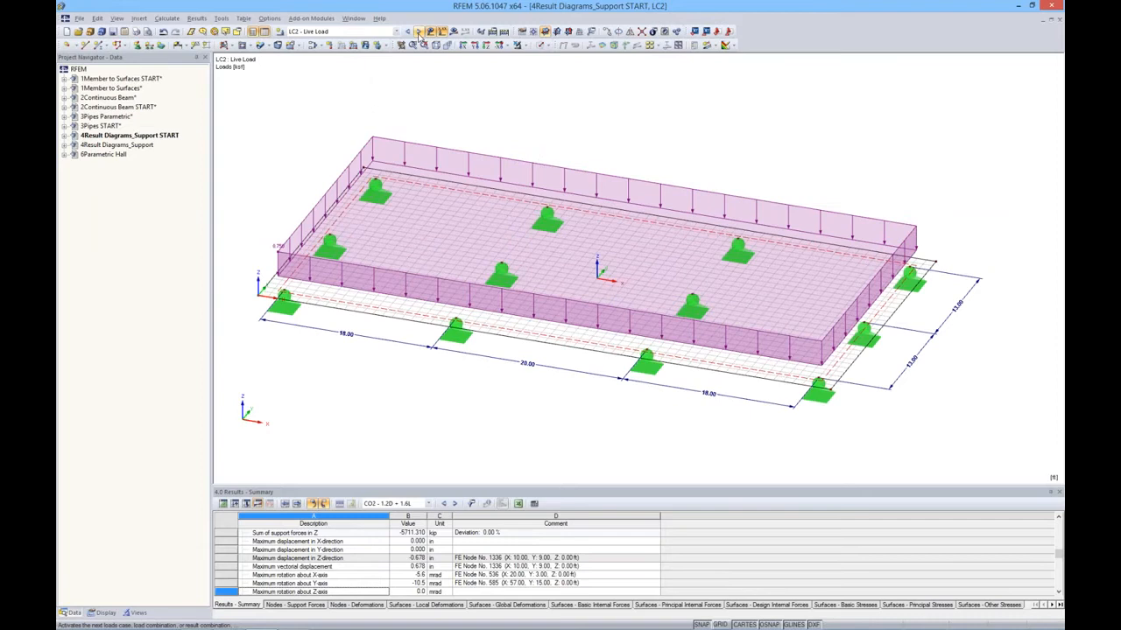
left_click(418, 32)
left_click(396, 31)
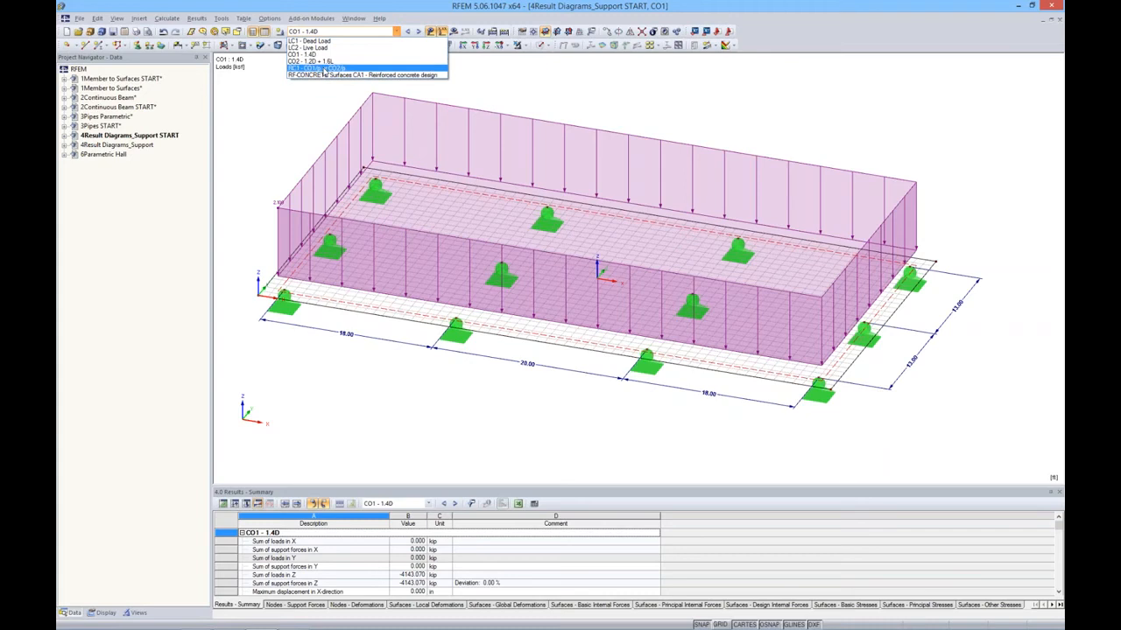
left_click(324, 69)
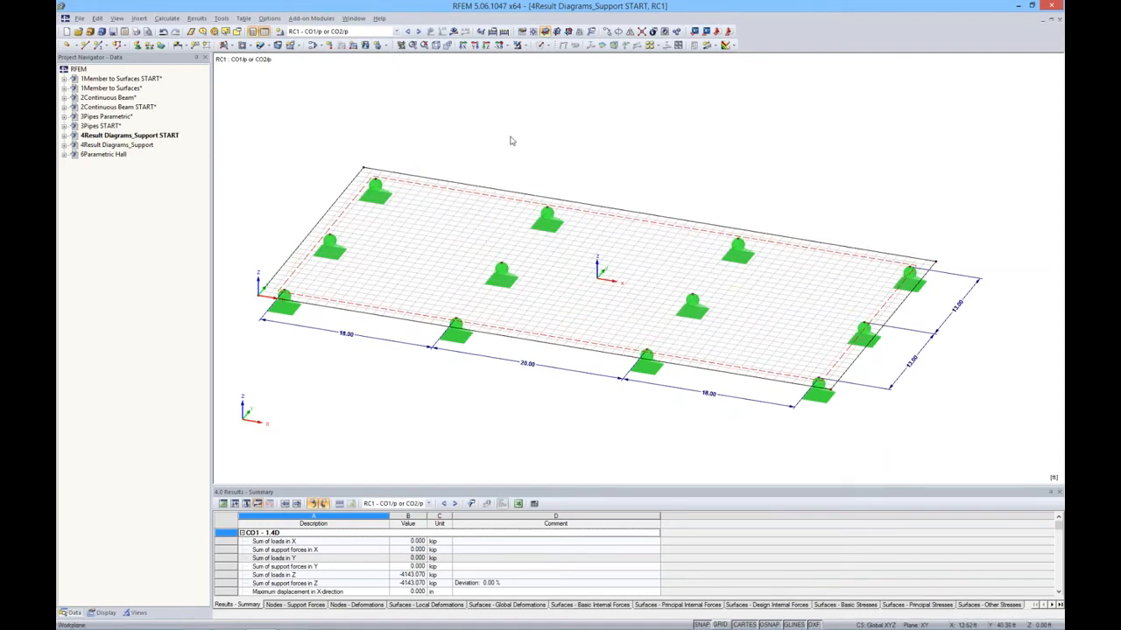
Step: Display the RF-CONCRETE Surfaces CA1 required top reinforcement on the slab as isobands
left_click(398, 33)
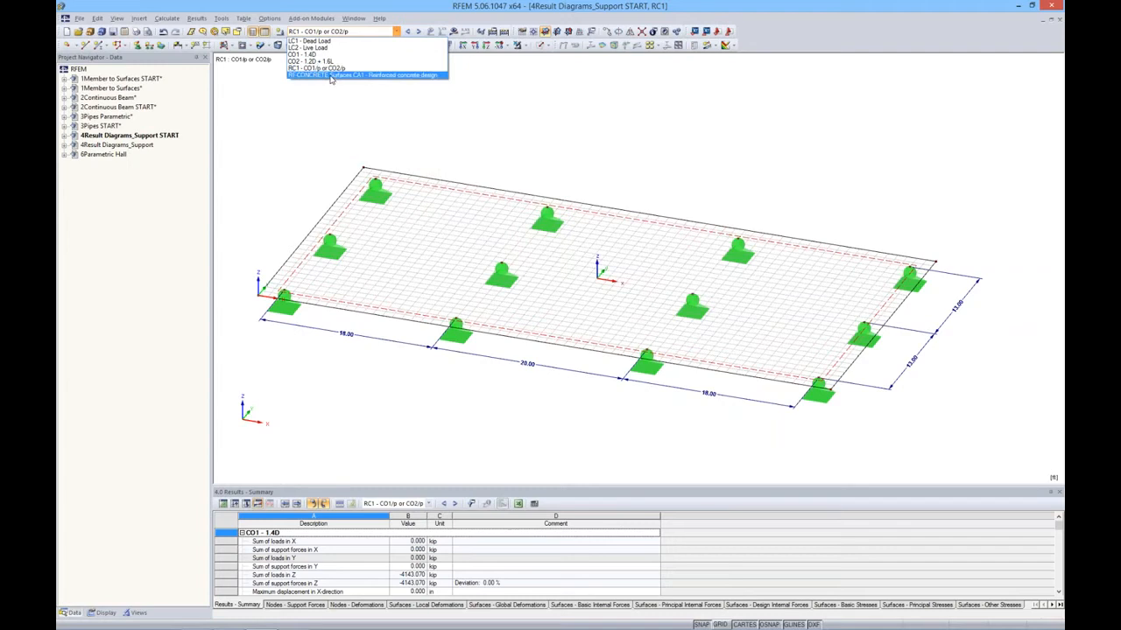
left_click(331, 76)
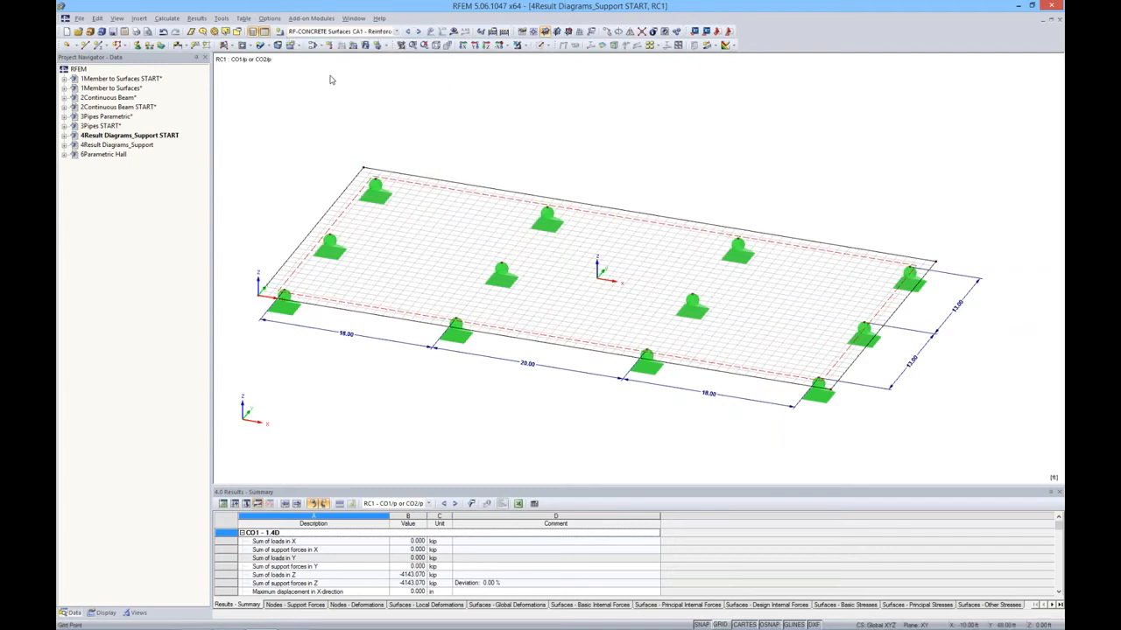
left_click(454, 32)
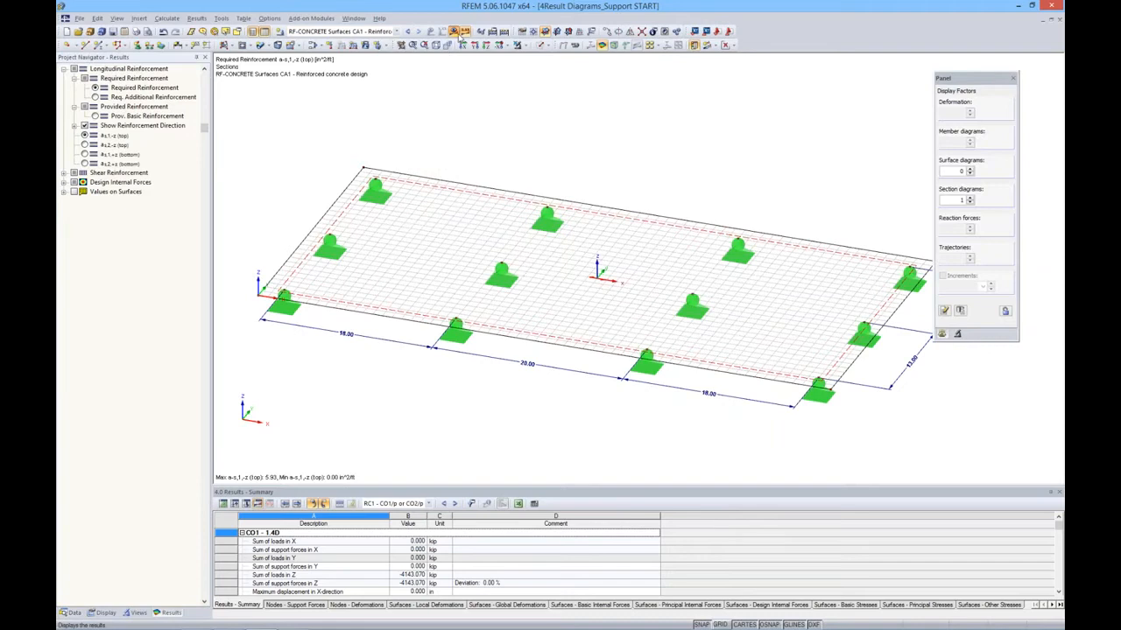
middle_click_drag(528, 143, 506, 107)
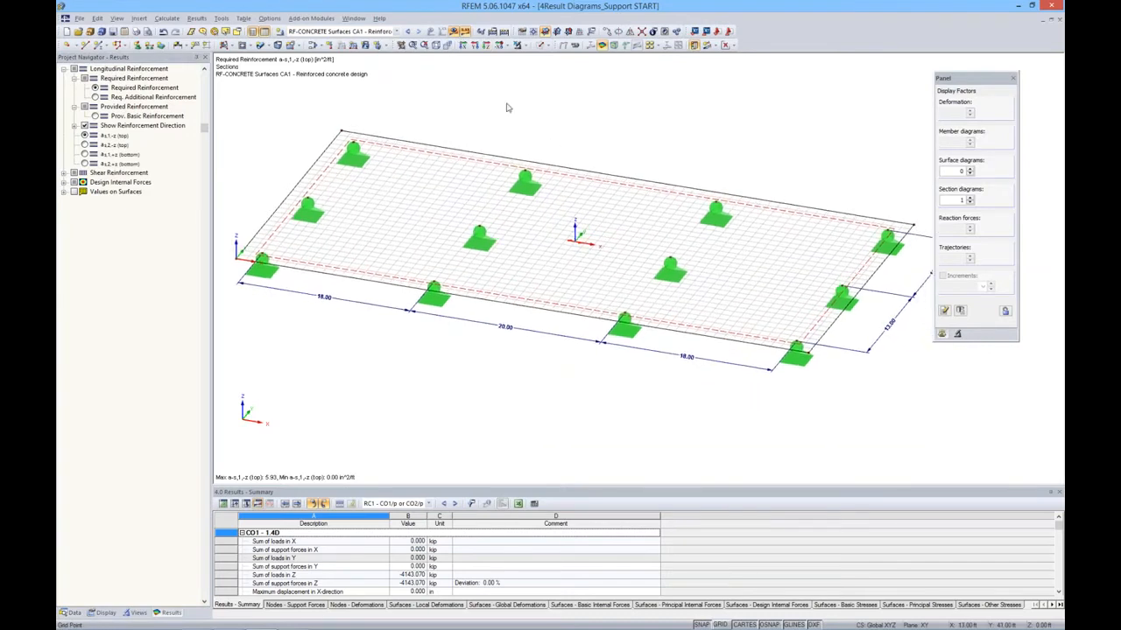
left_click(733, 46)
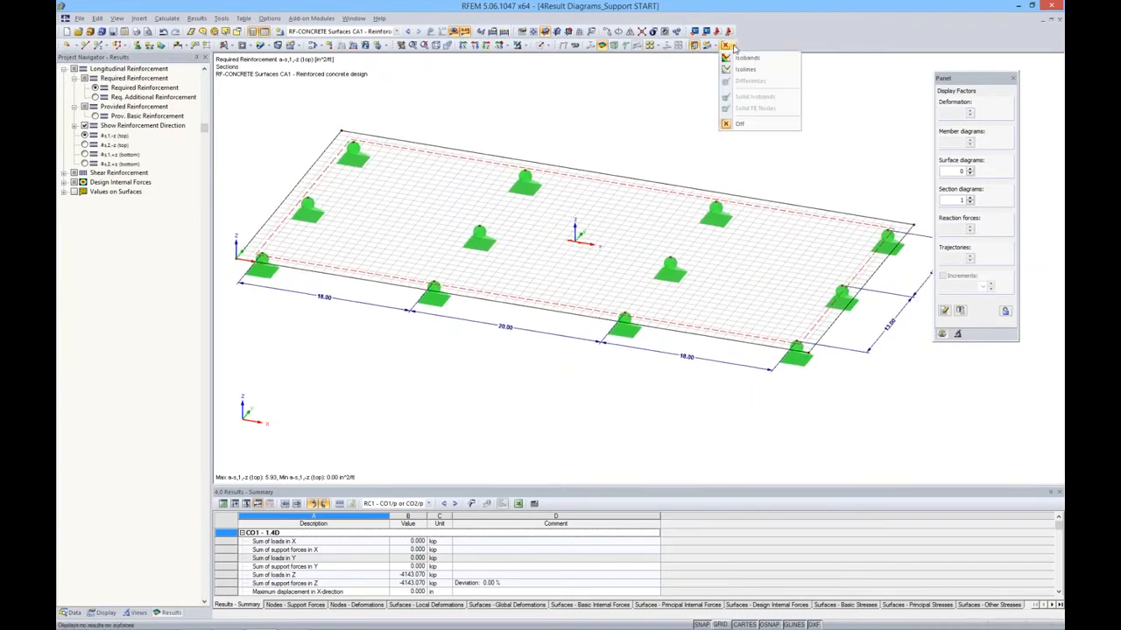
left_click(747, 58)
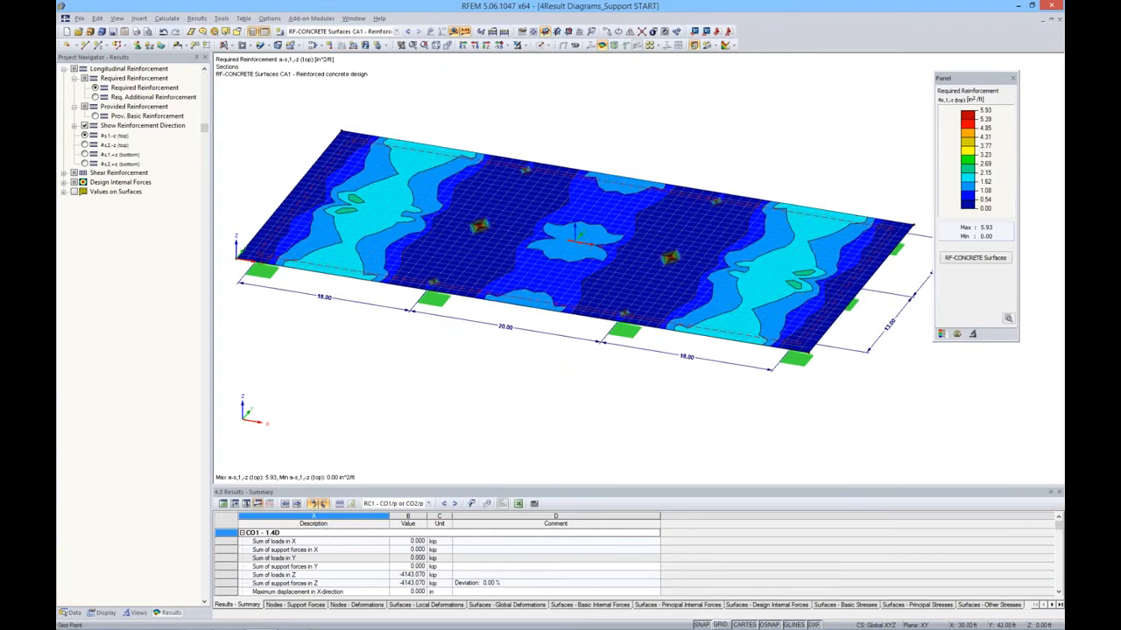
Step: Examine the required reinforcement over the interior supports and switch the displayed results to combination RC1
middle_click_drag(674, 115, 679, 125, "ctrl")
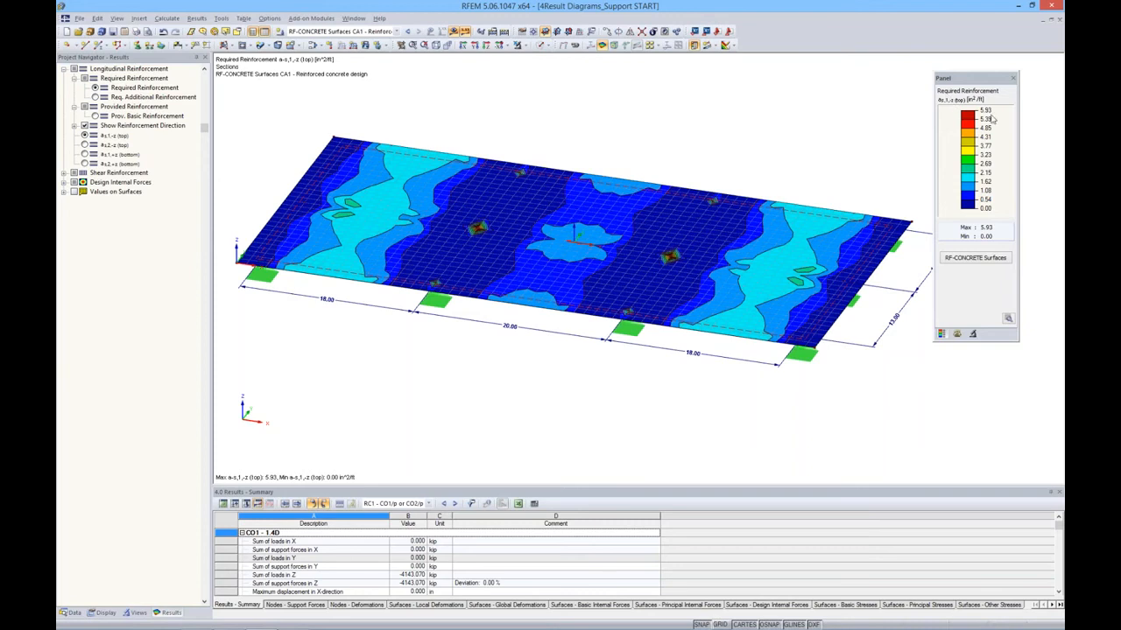
scroll(661, 284, "up", 2)
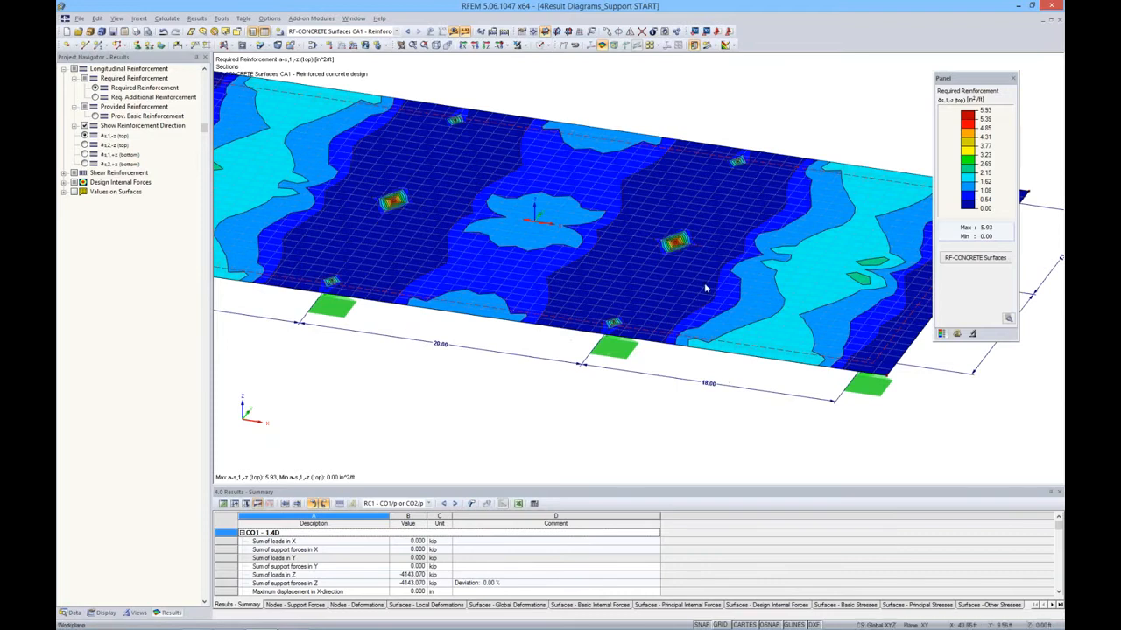
scroll(704, 285, "down", 1)
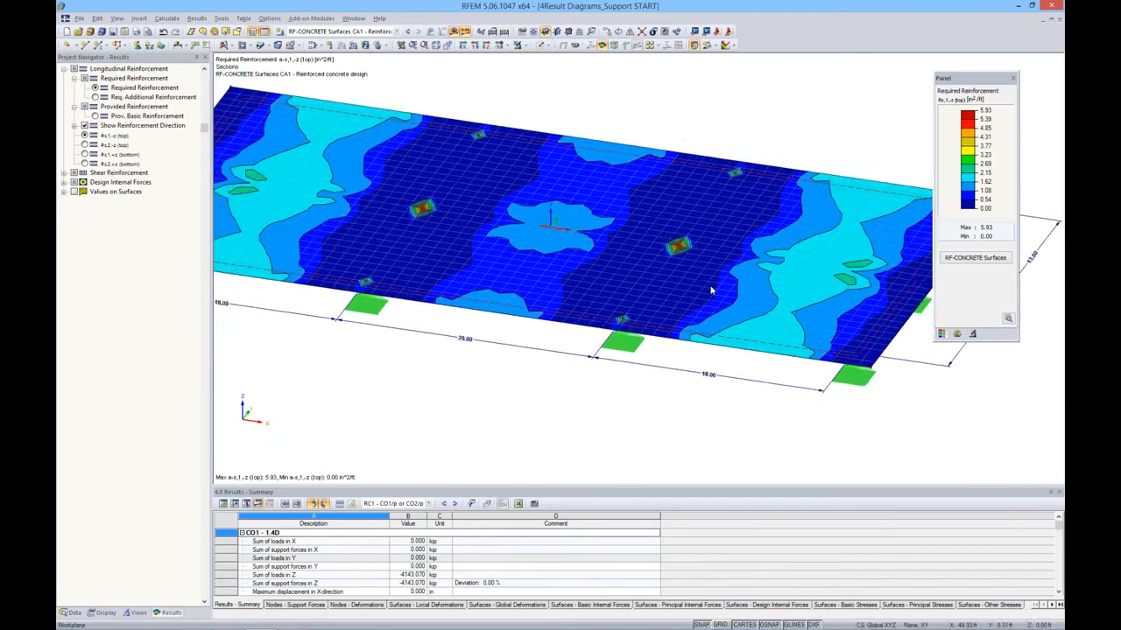
left_click(407, 32)
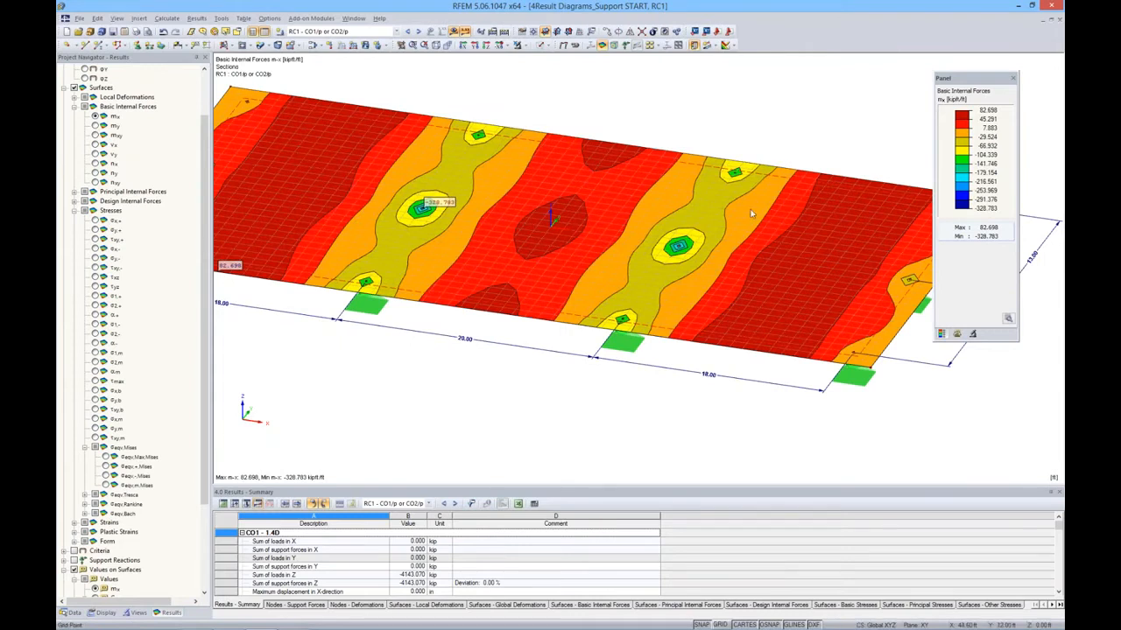
Step: Display the basic internal force m-y on the slab, followed by the maximum von Mises equivalent stress
scroll(753, 184, "down", 1)
scroll(749, 200, "down", 1)
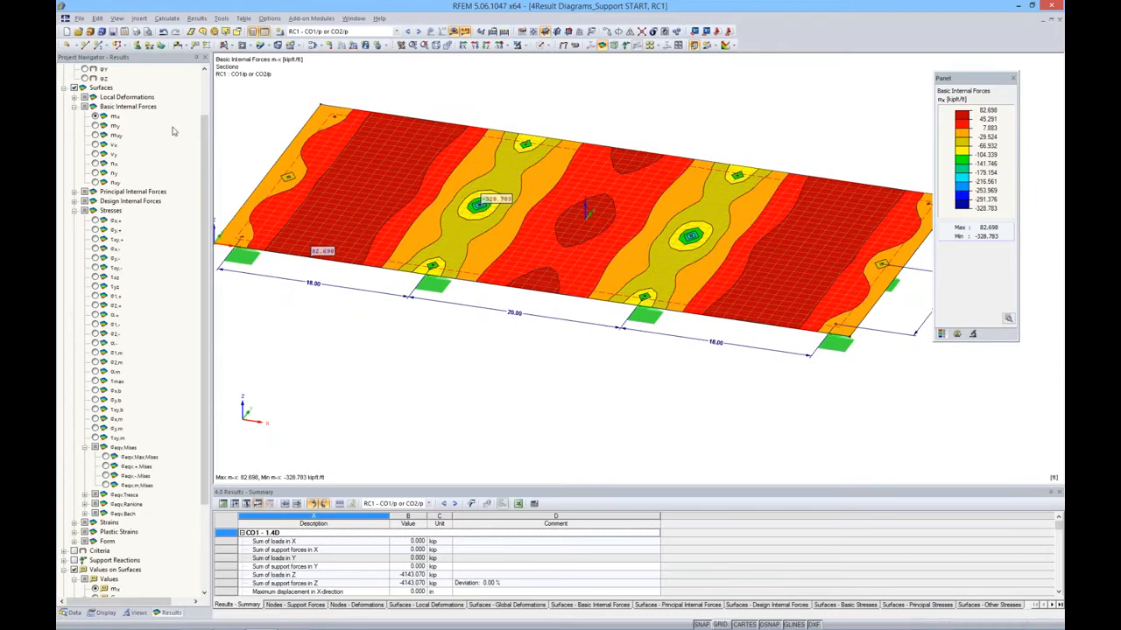
left_click(94, 126)
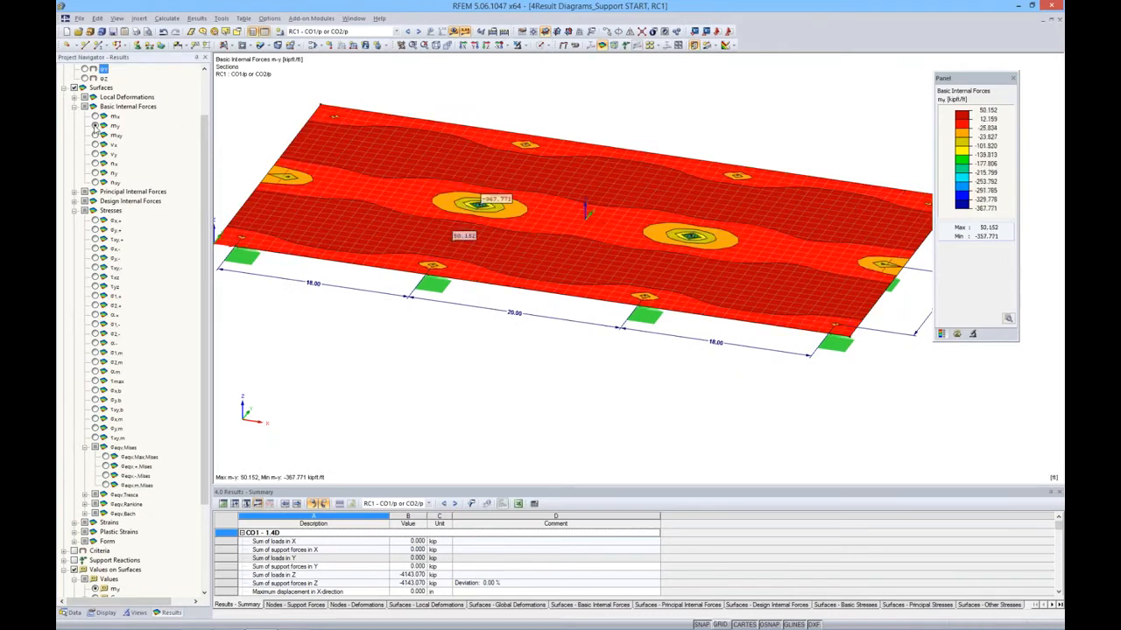
scroll(201, 210, "down", 3)
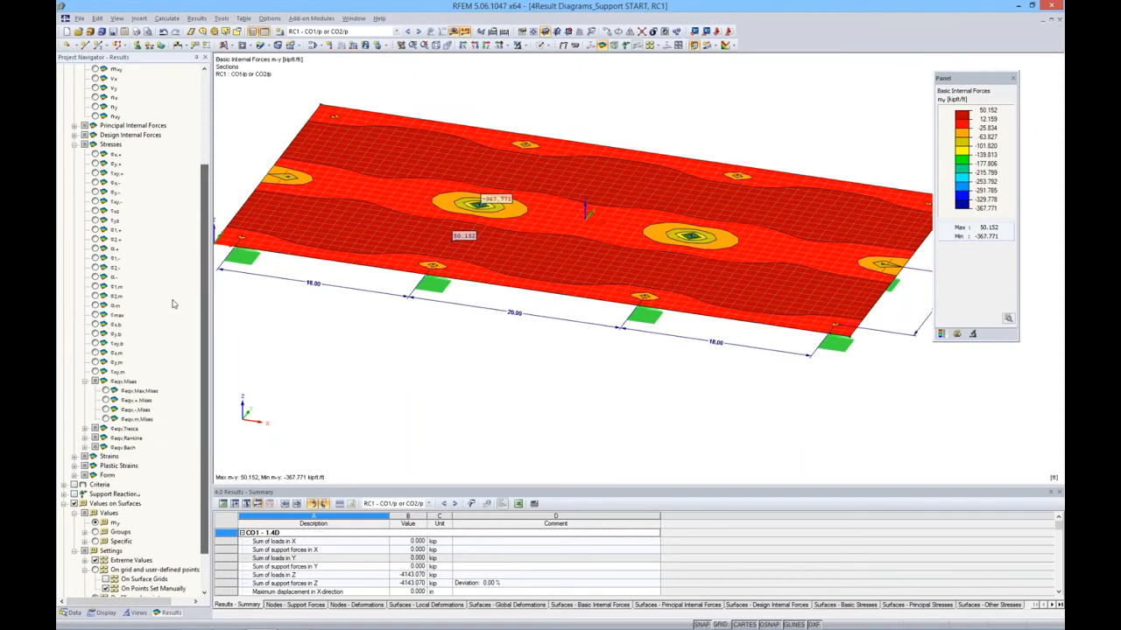
left_click(105, 390)
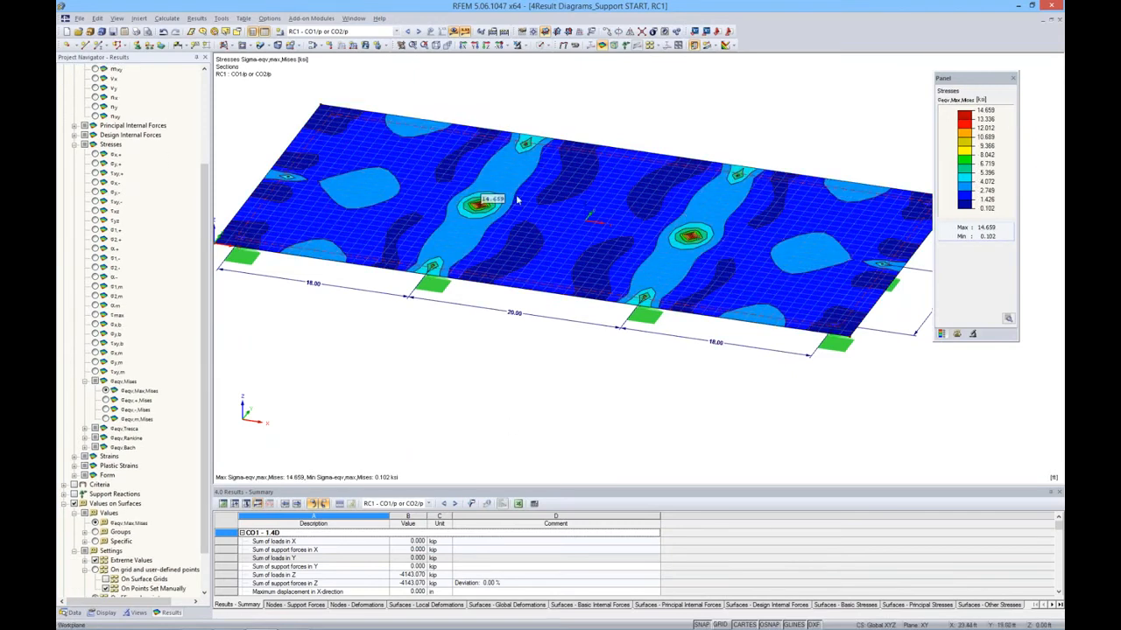
scroll(480, 217, "down", 3)
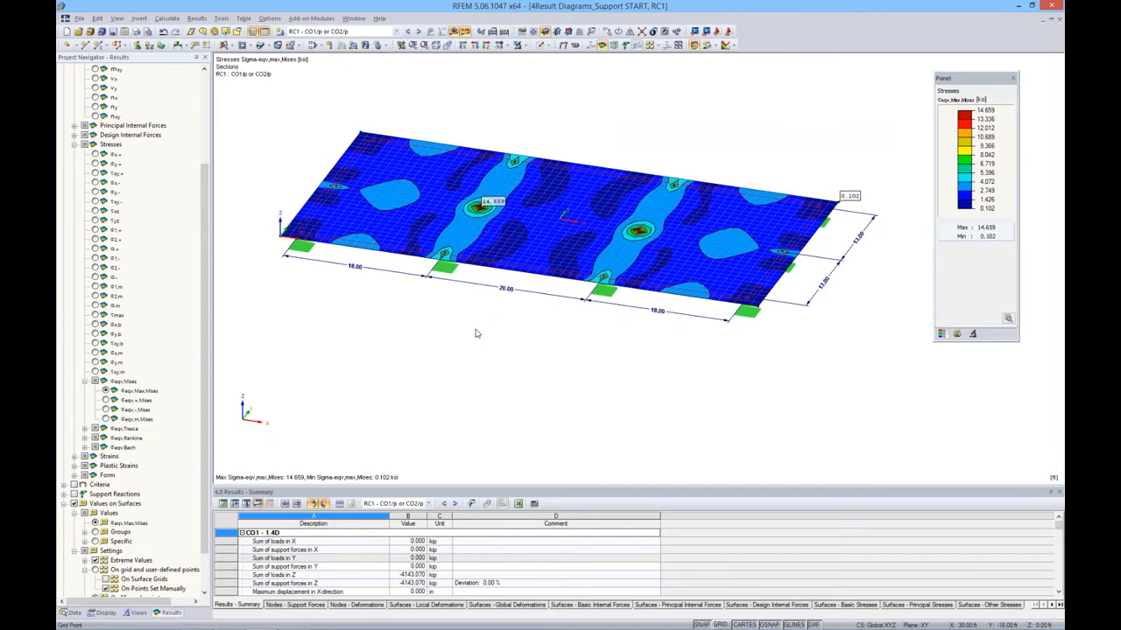
Step: Show the work plane grid and review its grid and snap settings
left_click(722, 625)
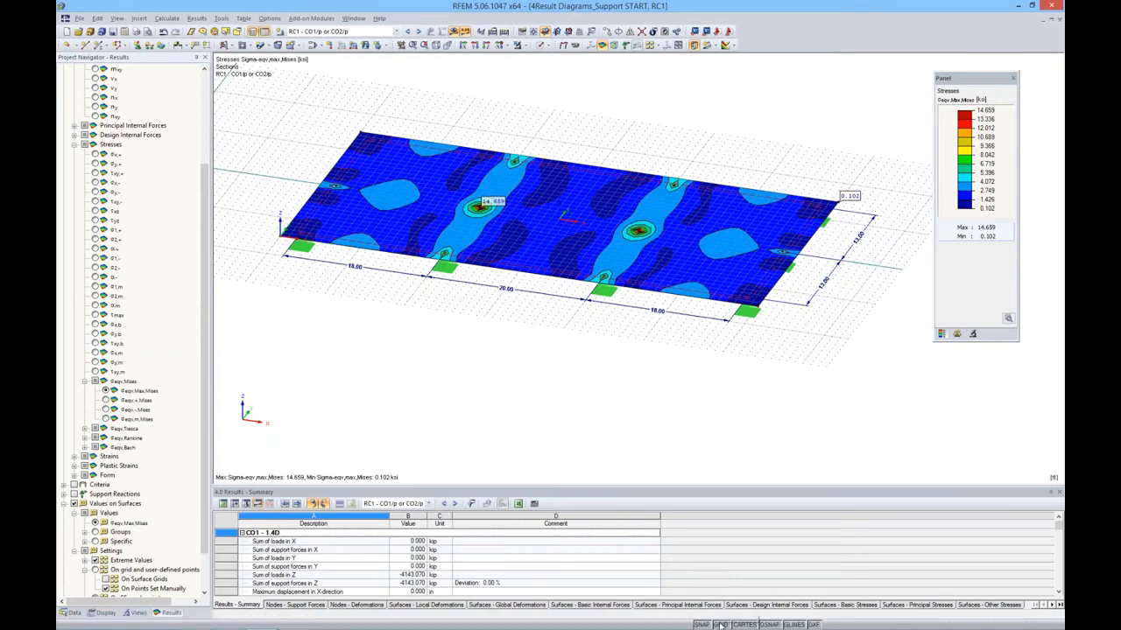
right_click(719, 624)
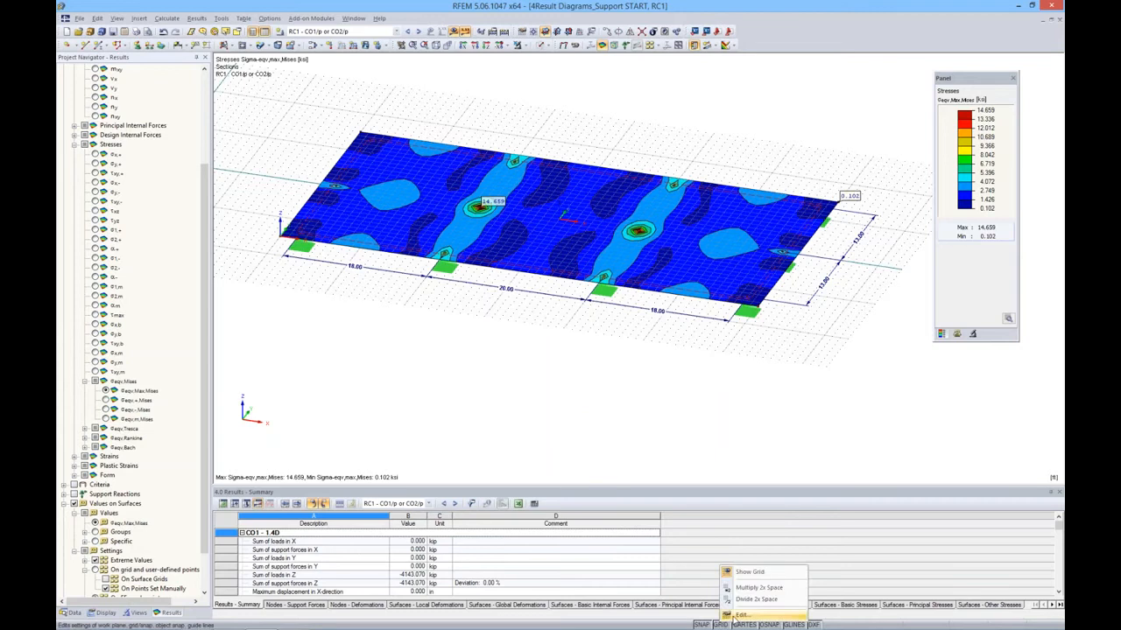
left_click(744, 611)
left_click_drag(611, 168, 585, 287)
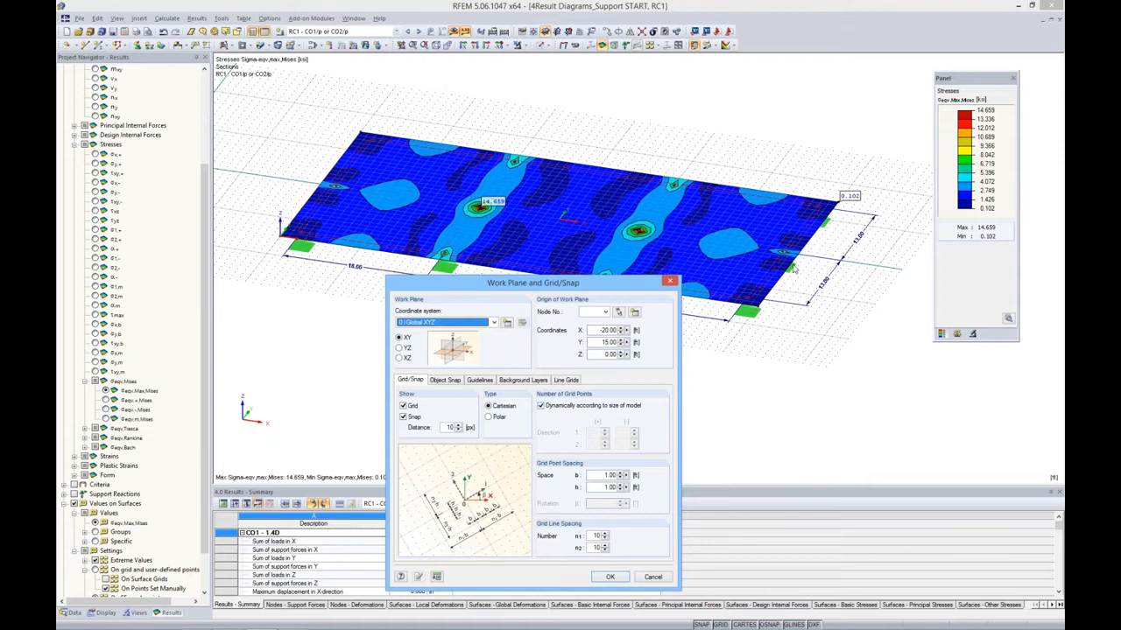
left_click(610, 577)
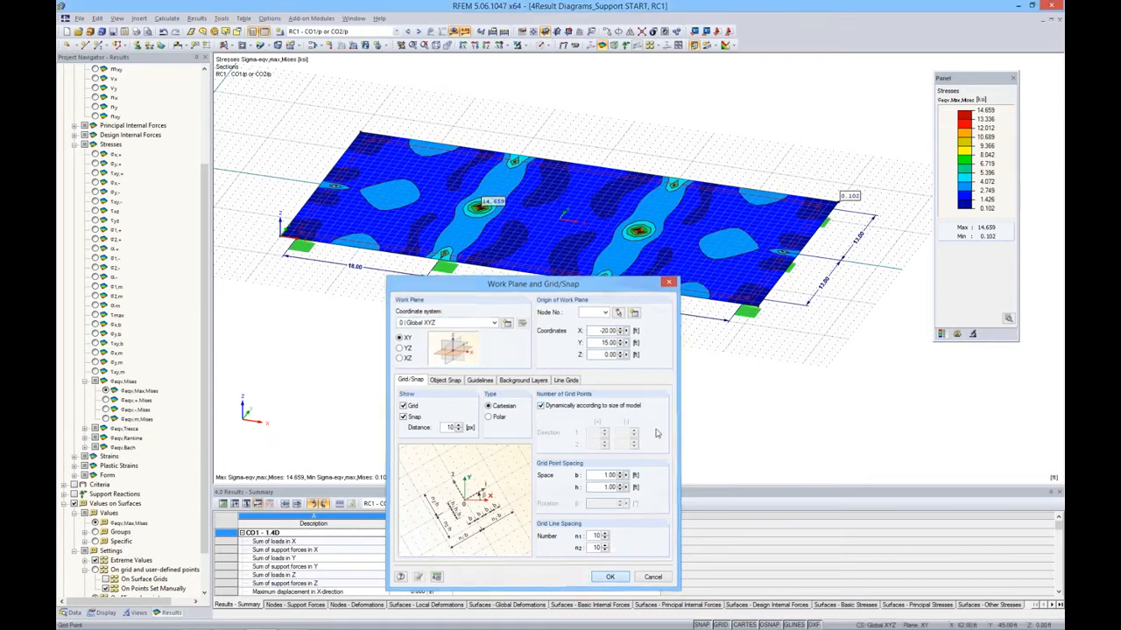
middle_click_drag(594, 363, 602, 403)
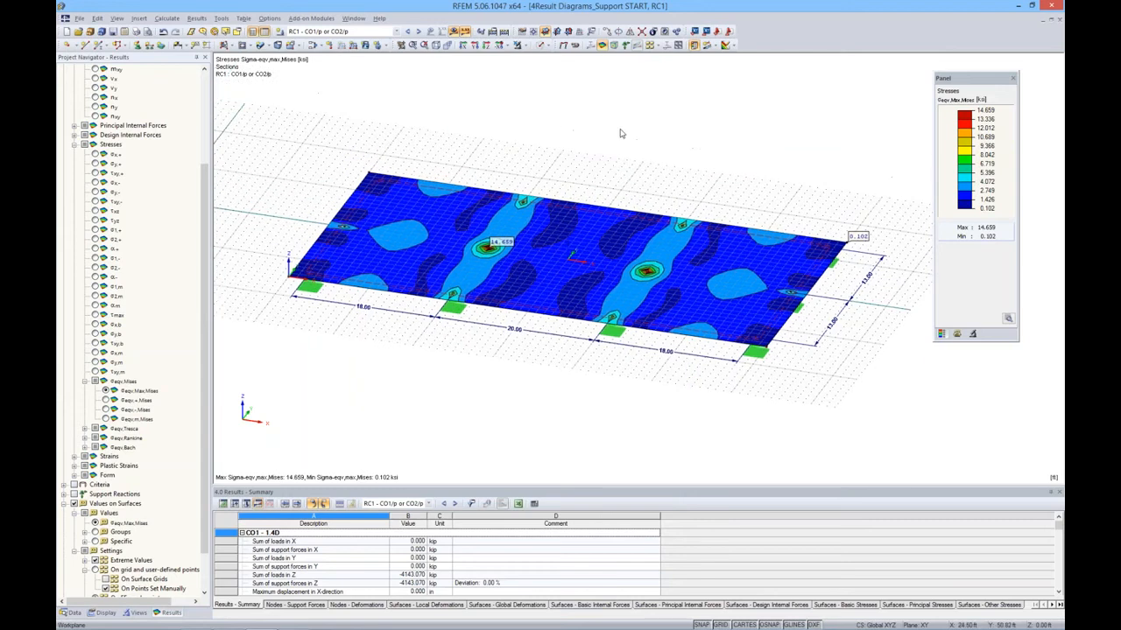
Step: Cut a result section lengthwise through the slab along its middle row of supports
left_click(707, 48)
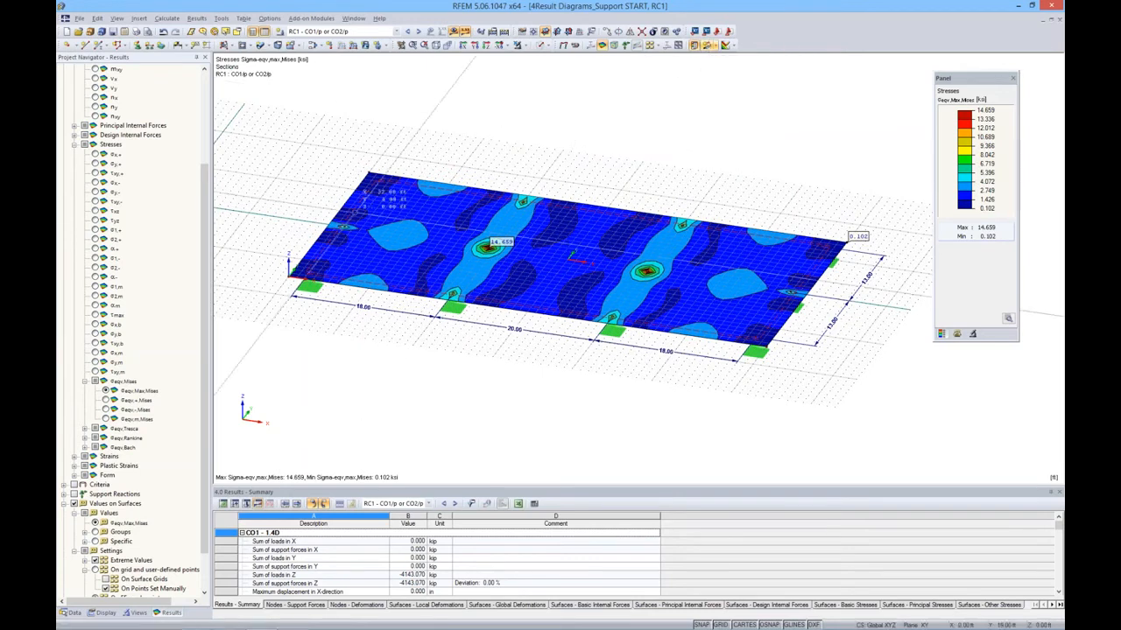
left_click(290, 220)
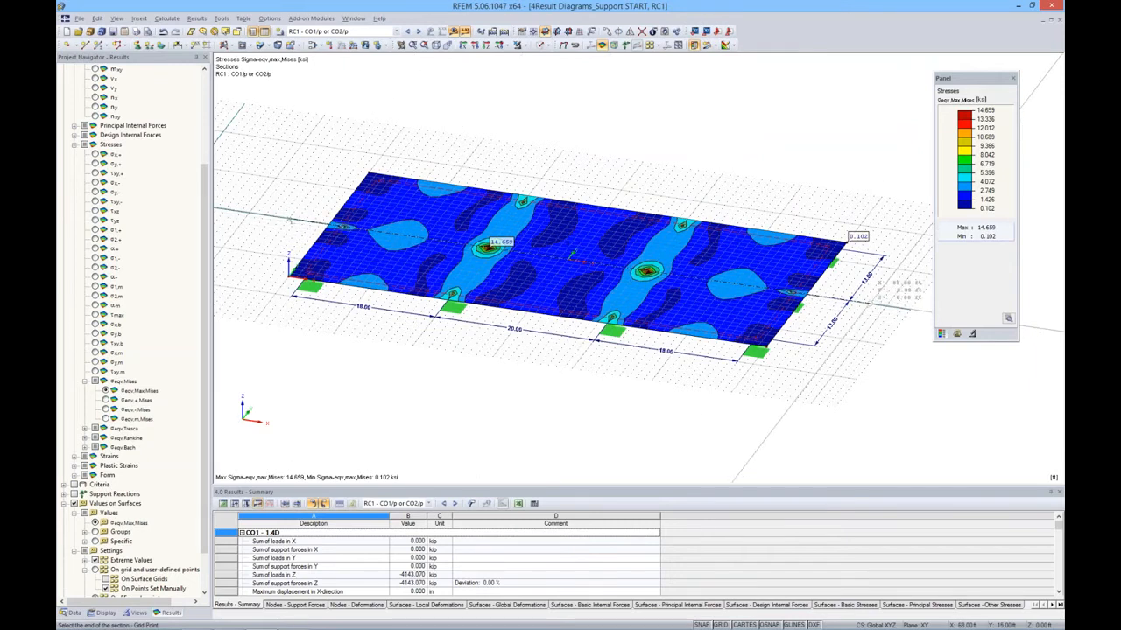
left_click(875, 304)
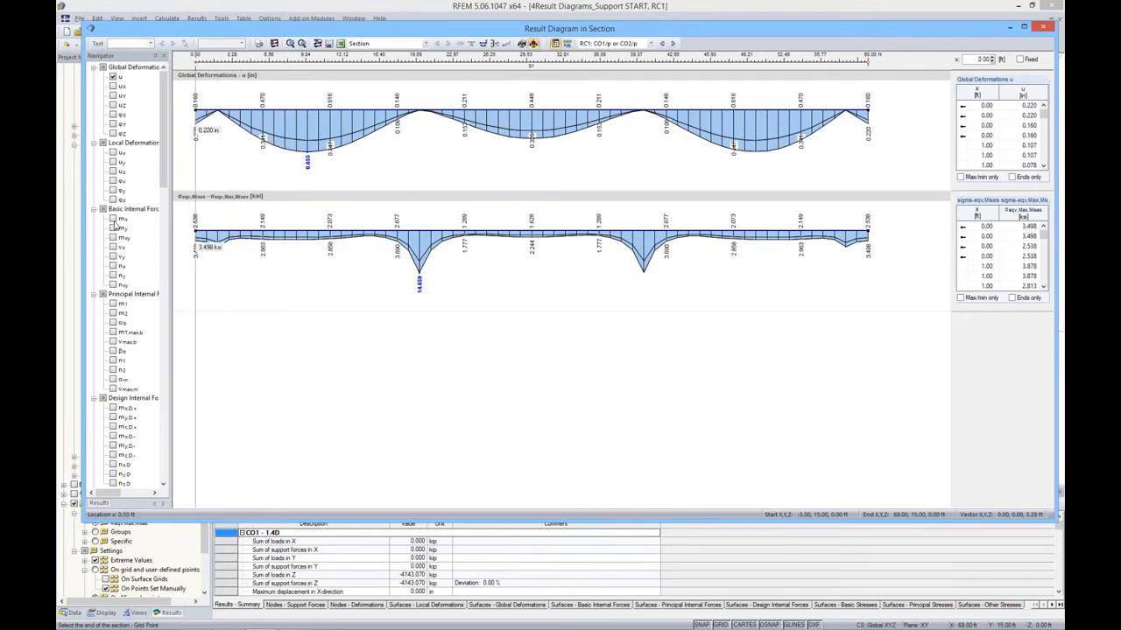
Step: Examine the section's m-y moment diagram and RF-CONCRETE Surfaces top reinforcement diagram, and return to the RC1 results
left_click(114, 230)
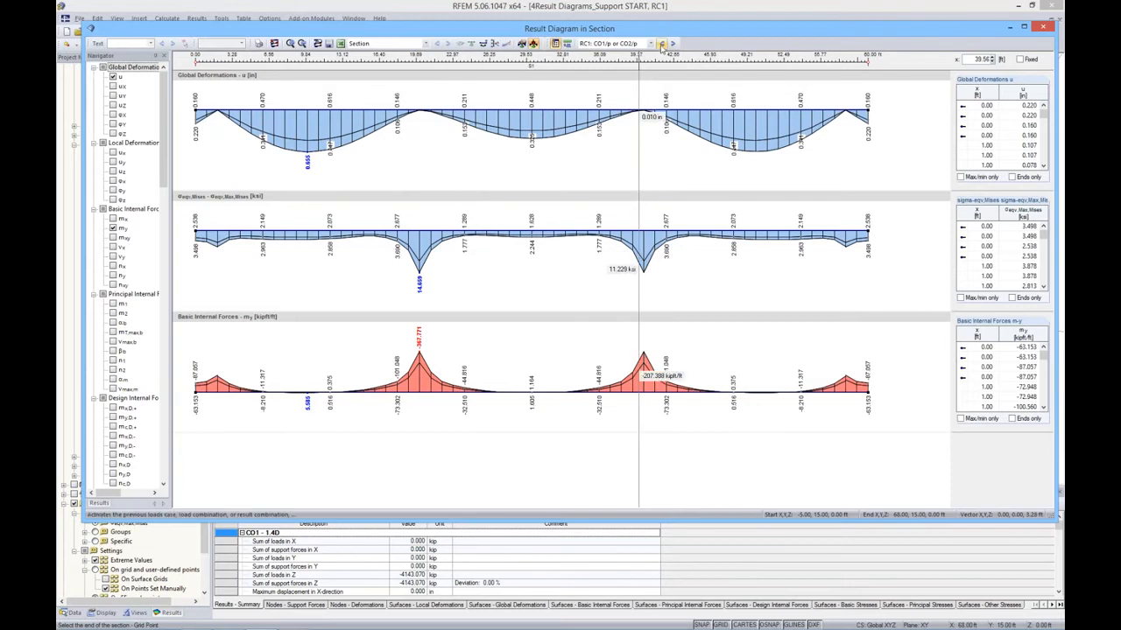
left_click(662, 43)
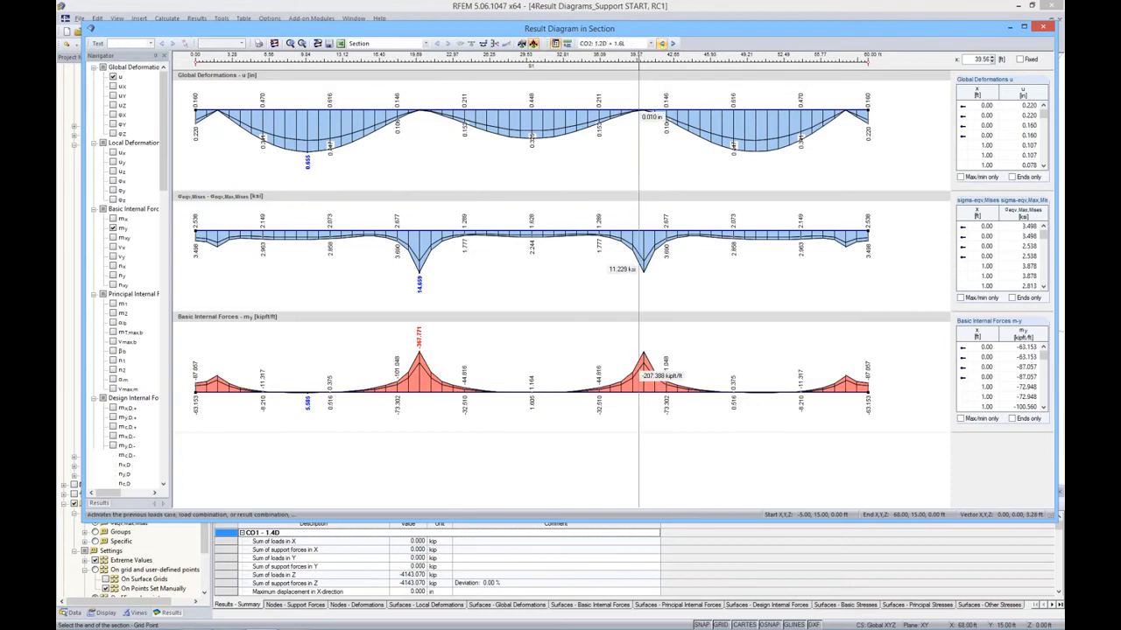
left_click(673, 43)
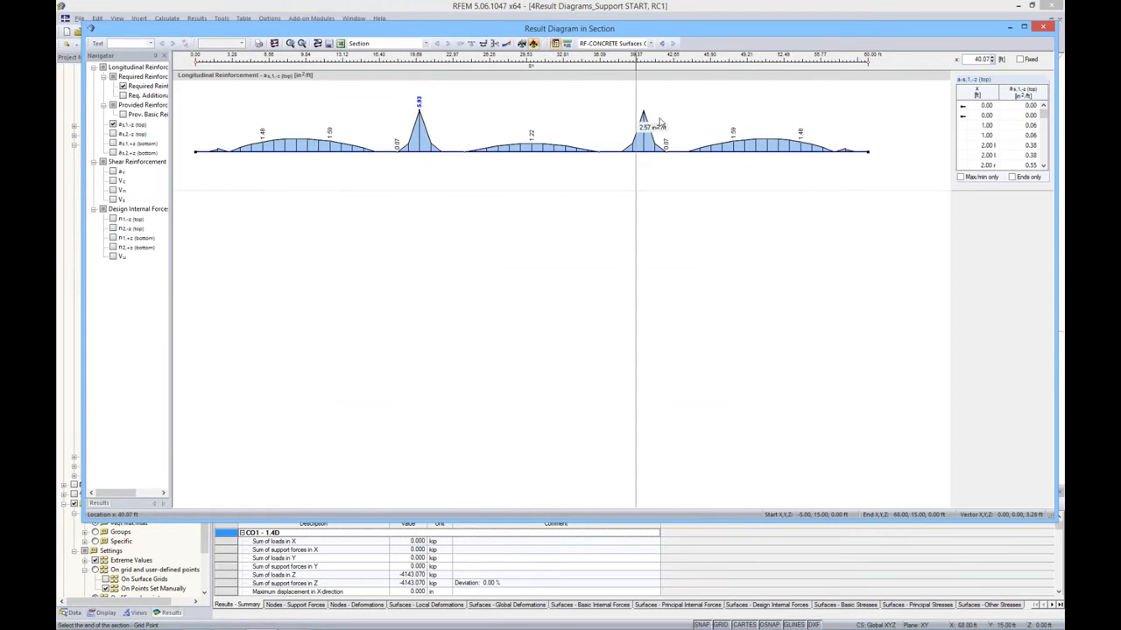
left_click(655, 46)
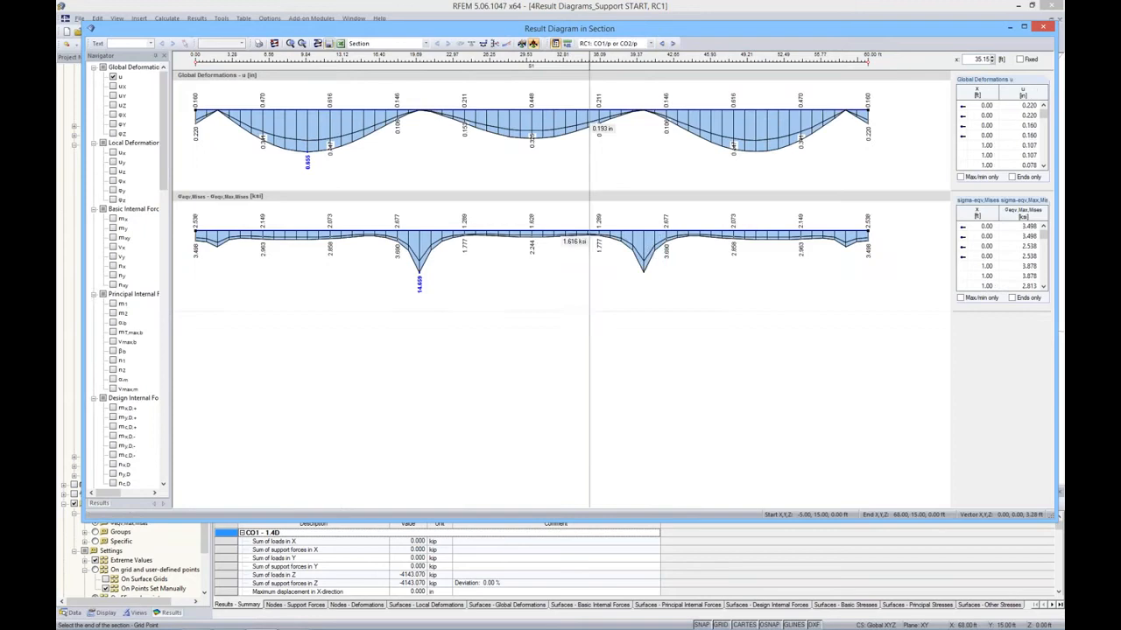
Step: Save the section under the name Mid Section and close the result diagram
left_click(329, 44)
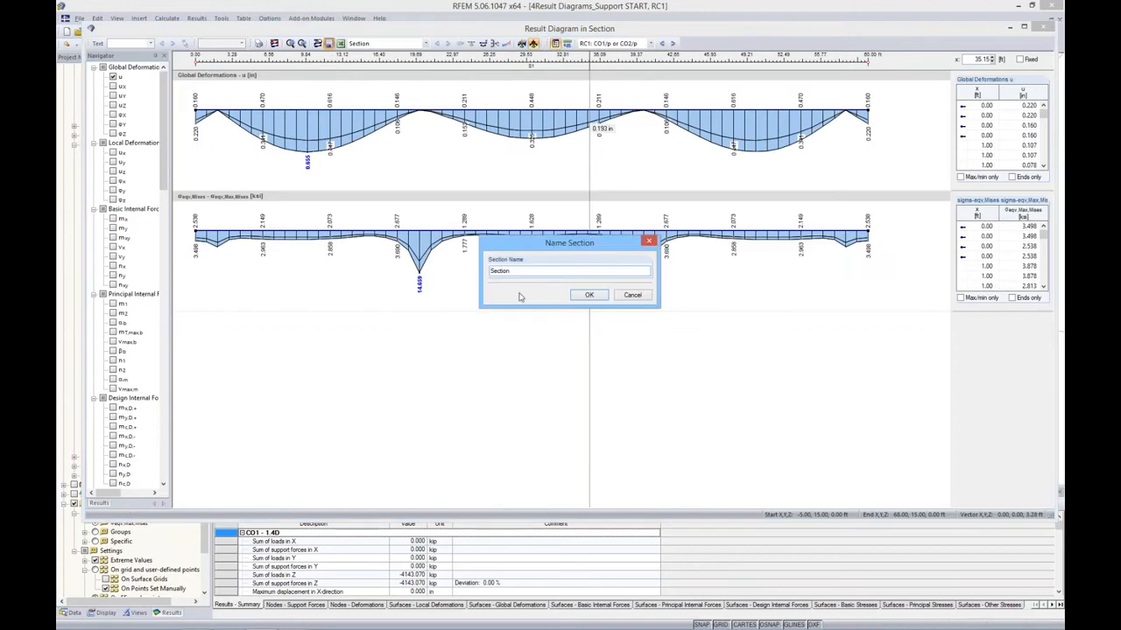
type("Mid")
key("Return")
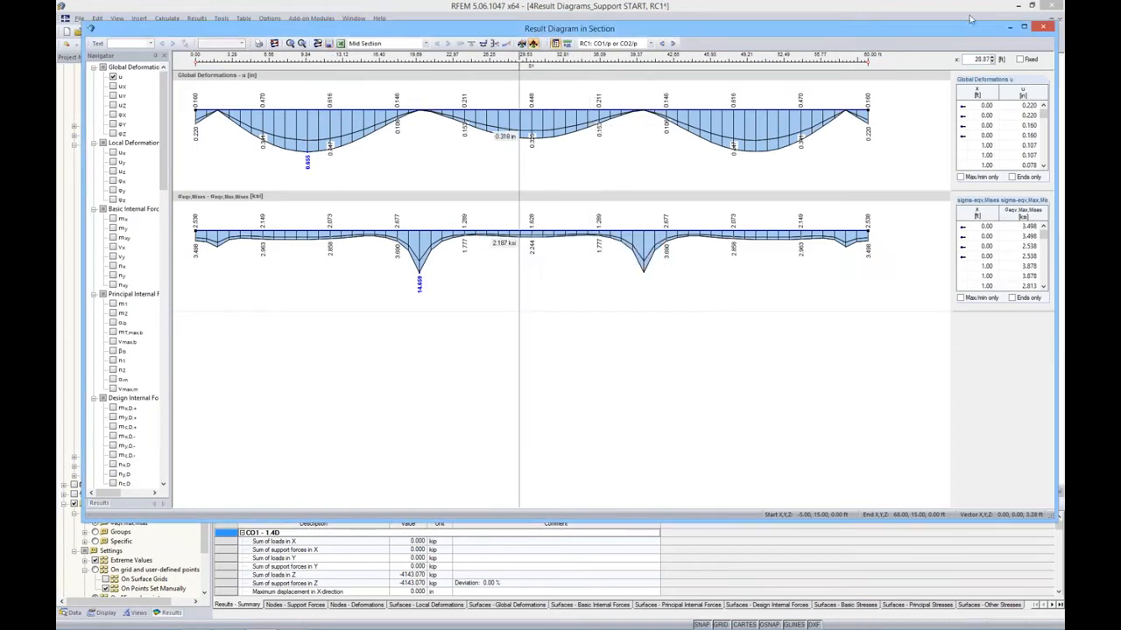
left_click(1043, 28)
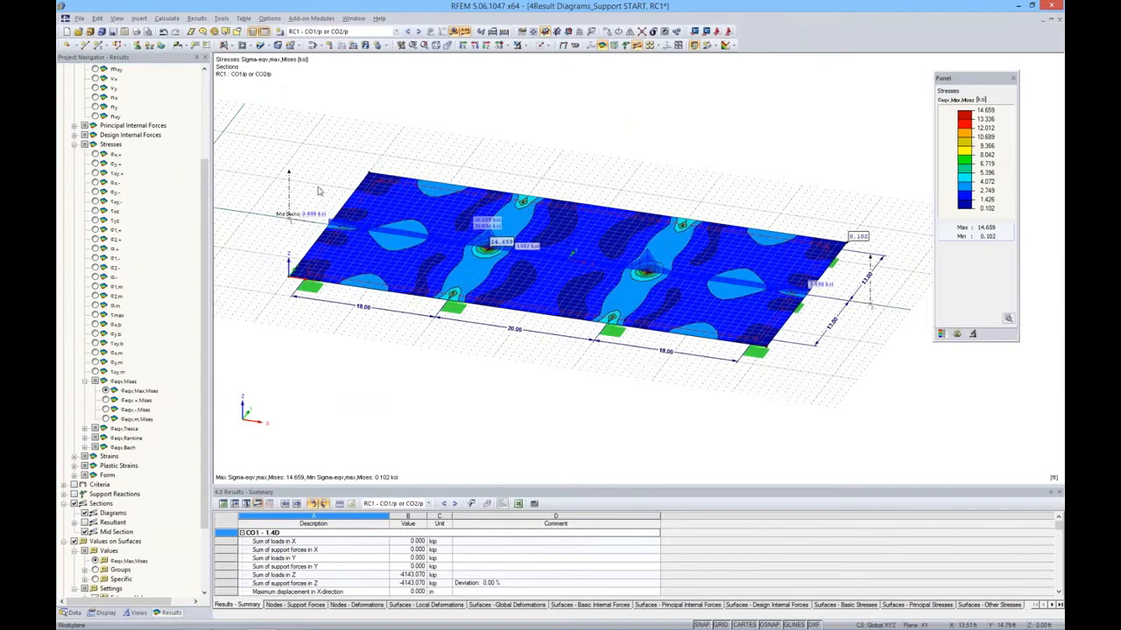
Step: Turn off the surface isobands and display the Mid Section stress diagram for CO2 with the loads hidden
left_click(728, 44)
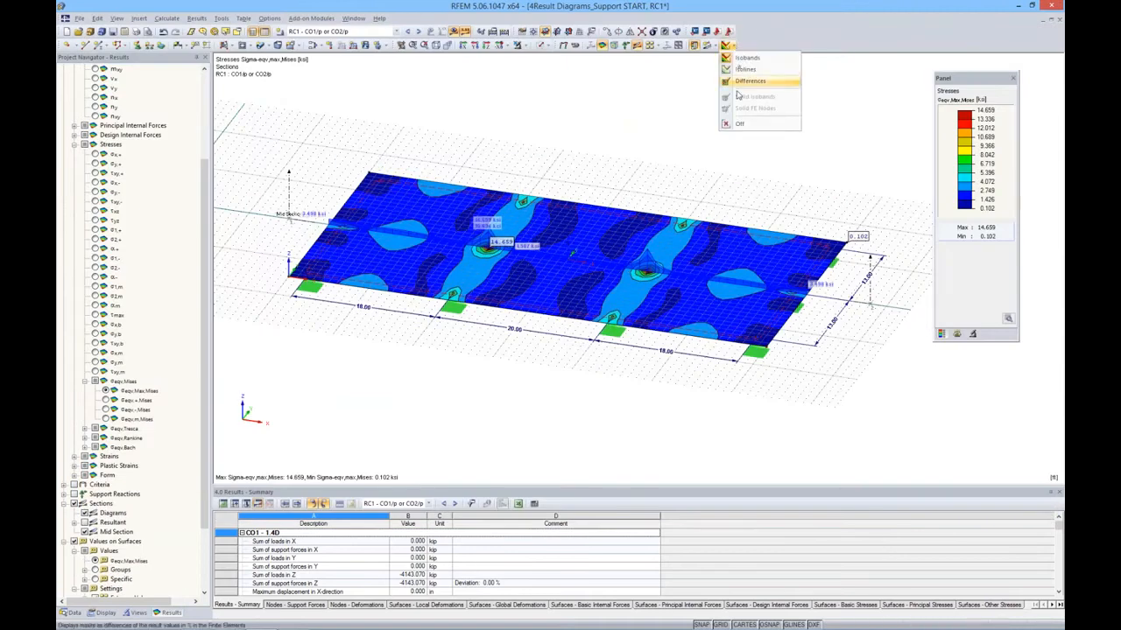
left_click(739, 123)
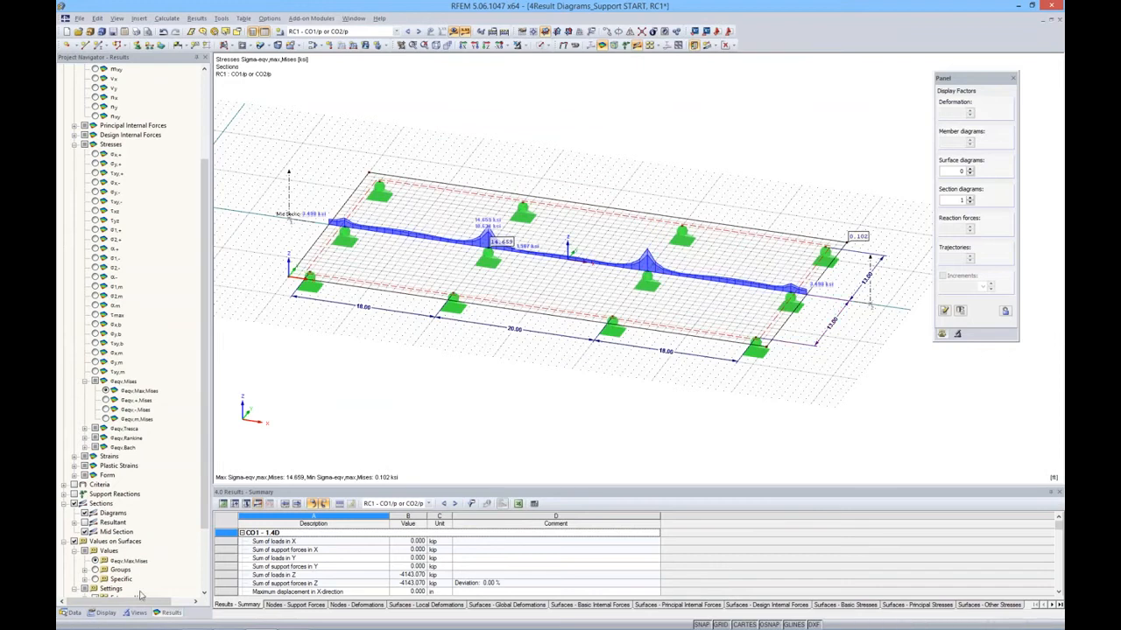
left_click(408, 31)
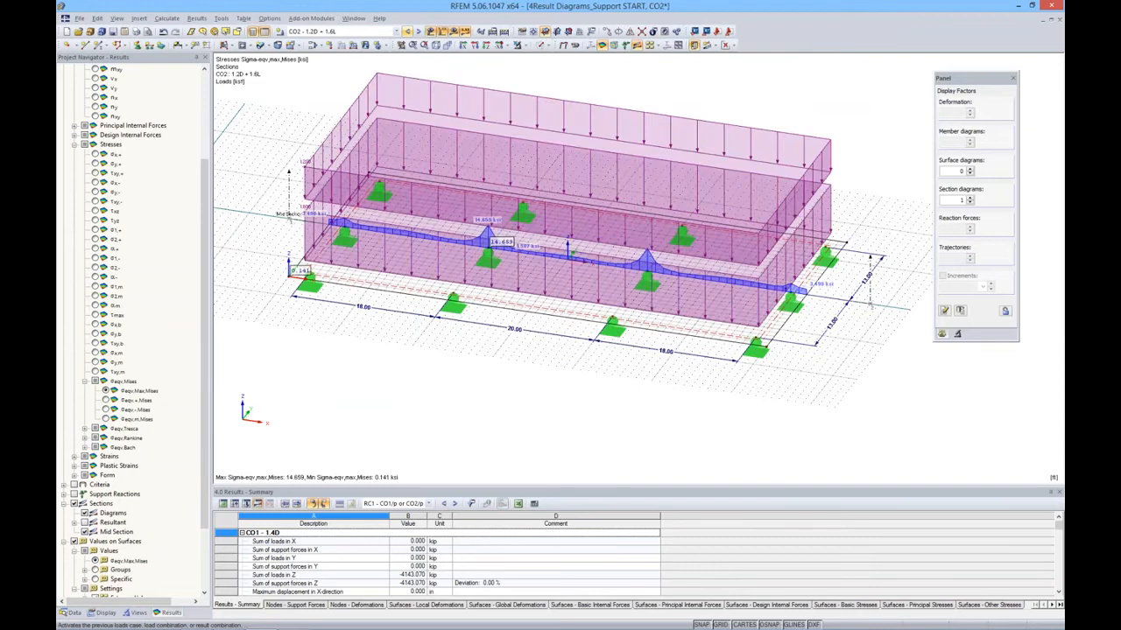
left_click(442, 32)
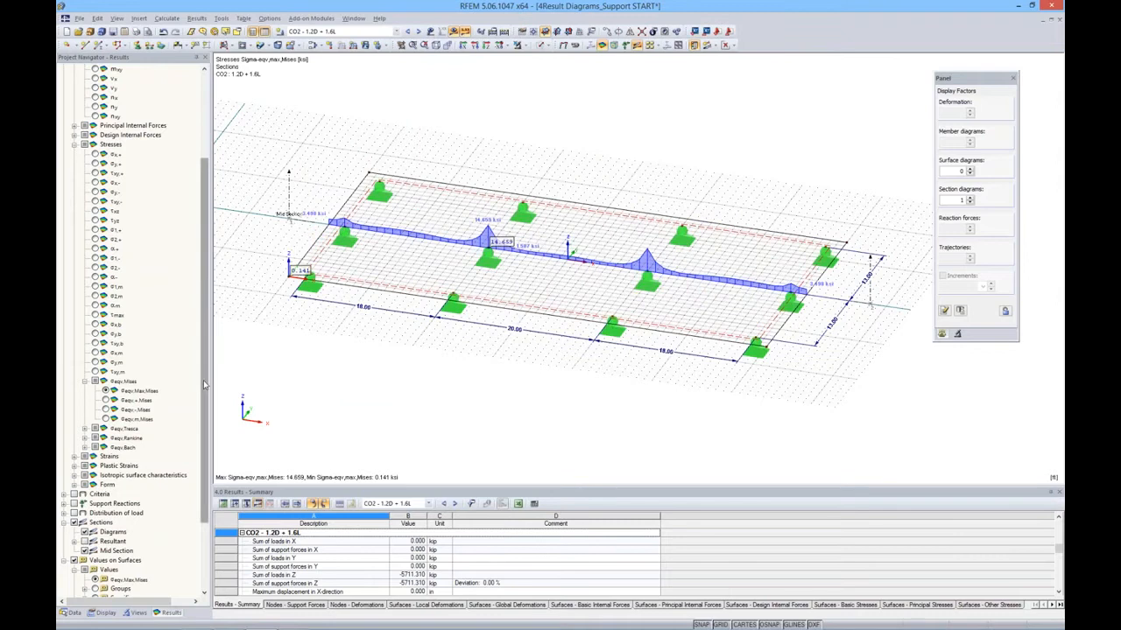
scroll(204, 386, "down", 2)
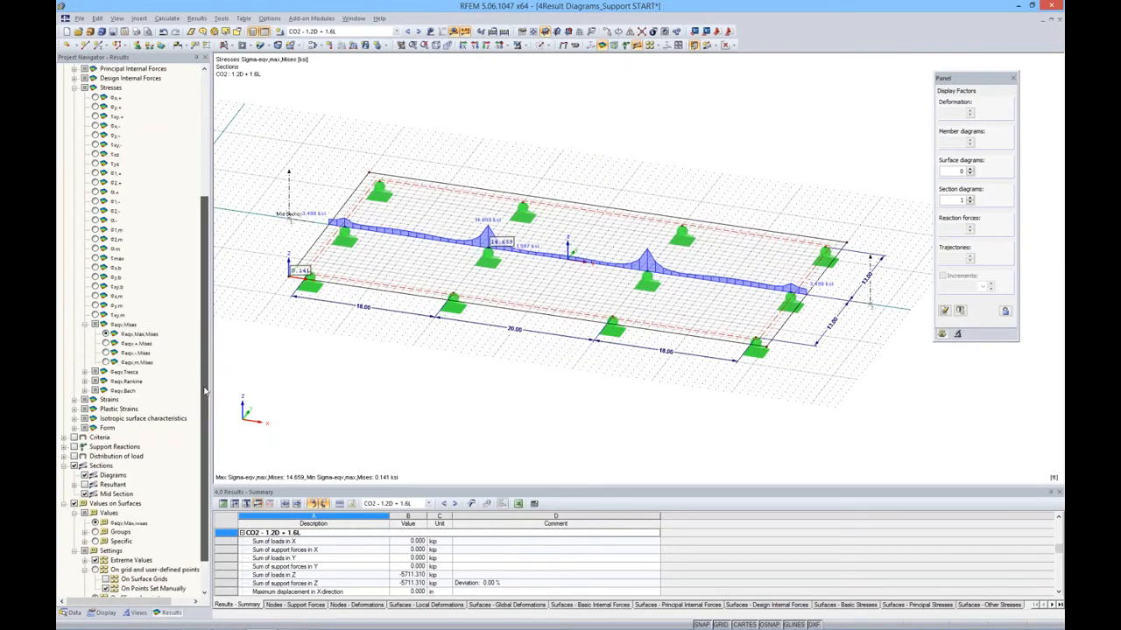
scroll(204, 390, "down", 1)
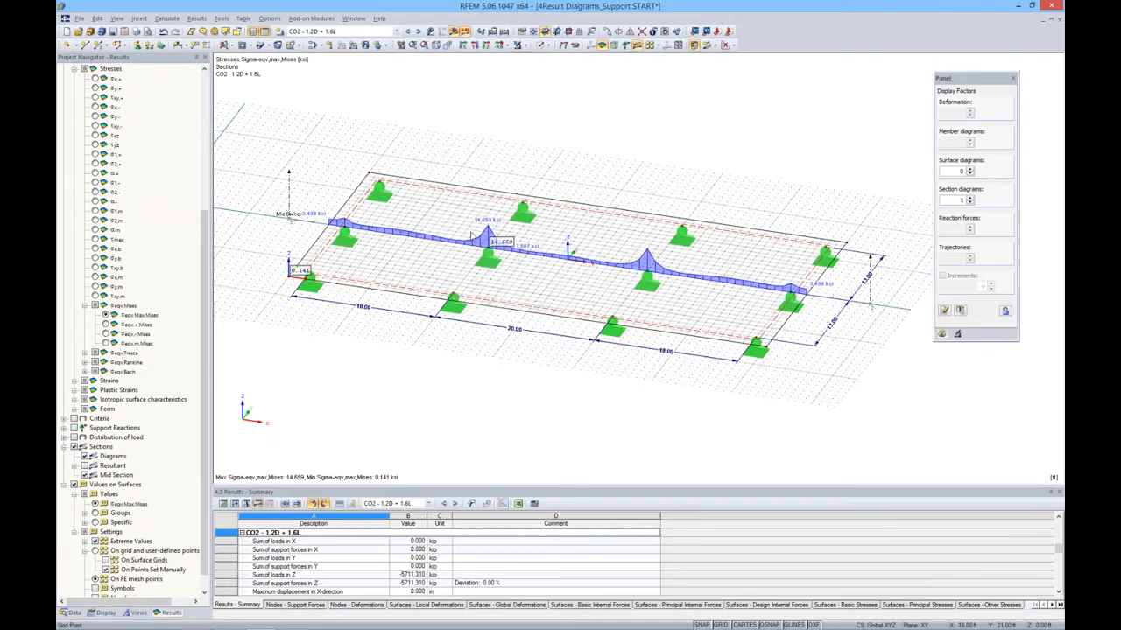
Step: Start a new nodal support with an elastic column in Z, compare the support models, and choose Elastic surface foundation
left_click(139, 46)
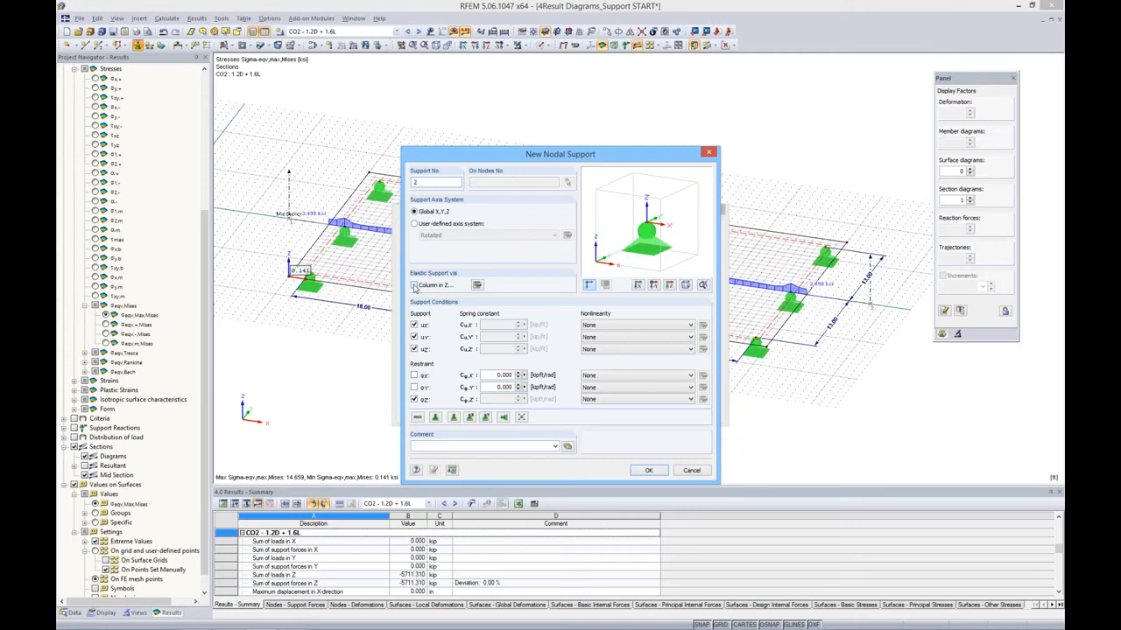
left_click(414, 286)
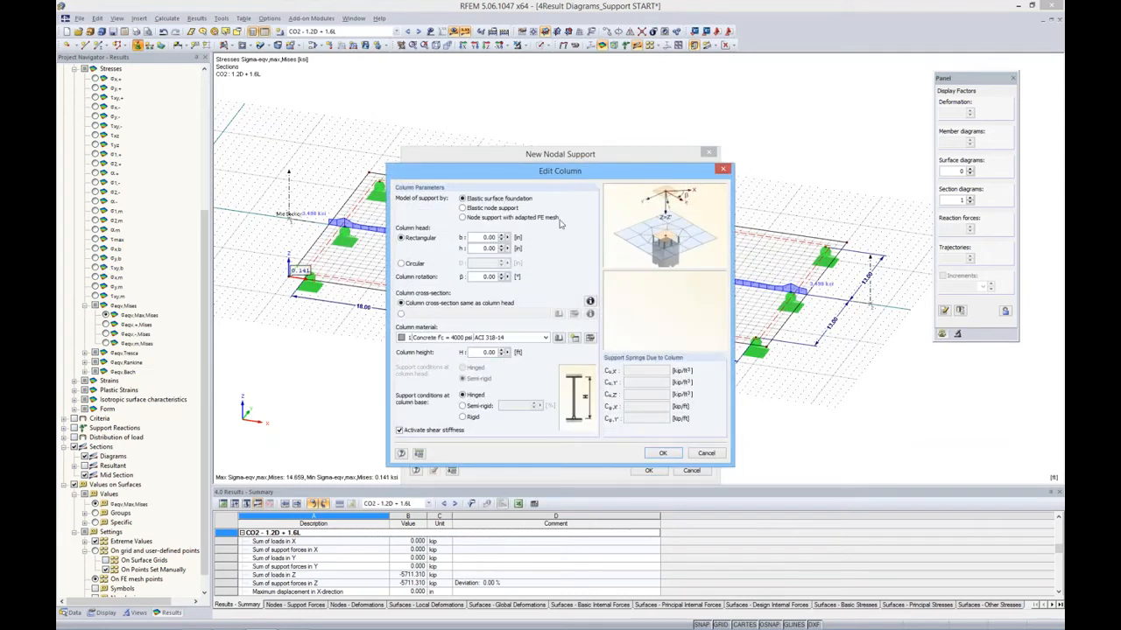
left_click_drag(569, 176, 565, 146)
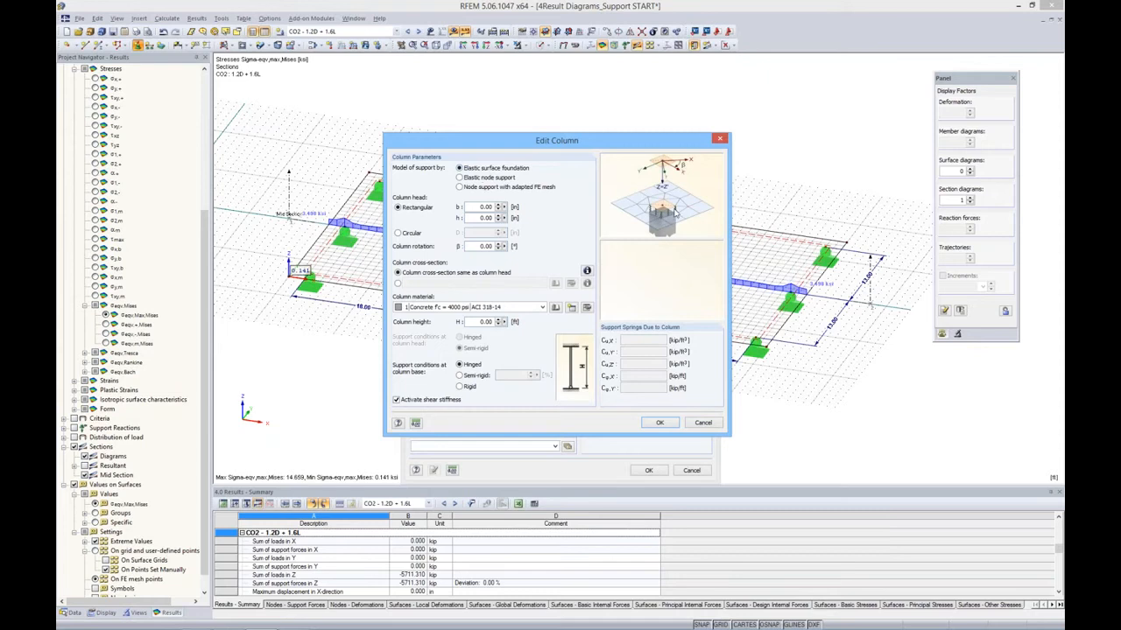
left_click(467, 178)
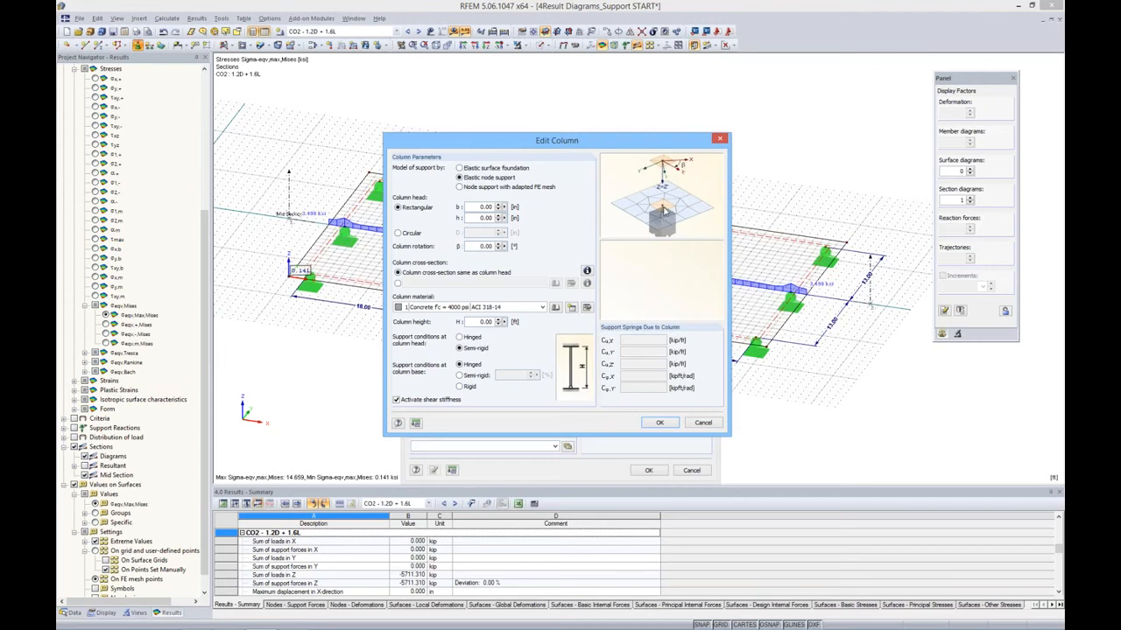
left_click(459, 187)
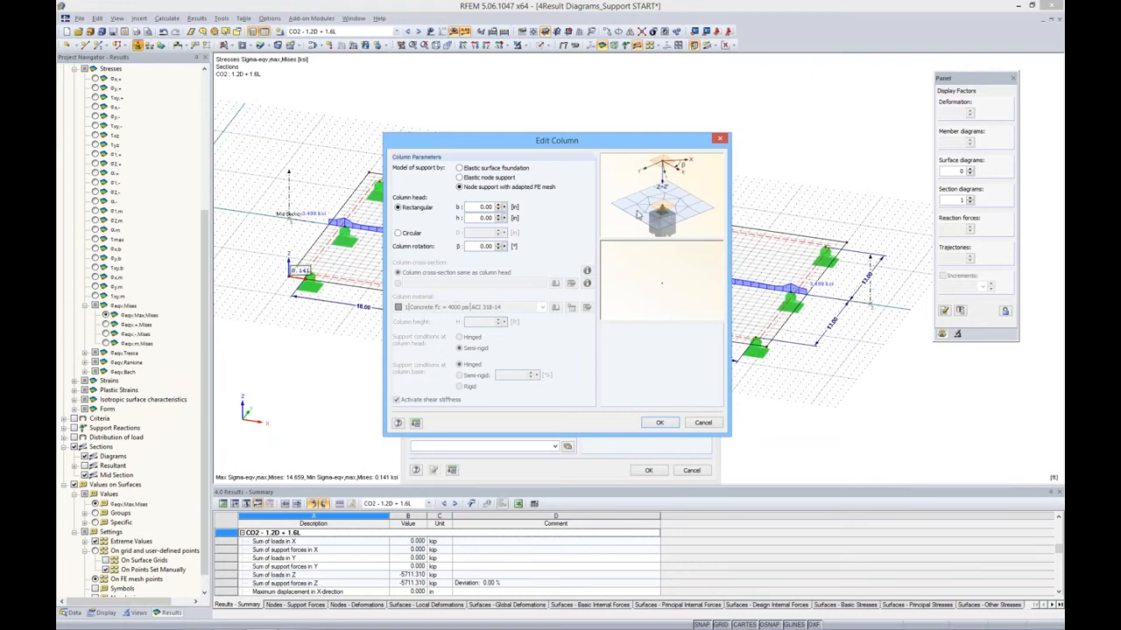
left_click(460, 168)
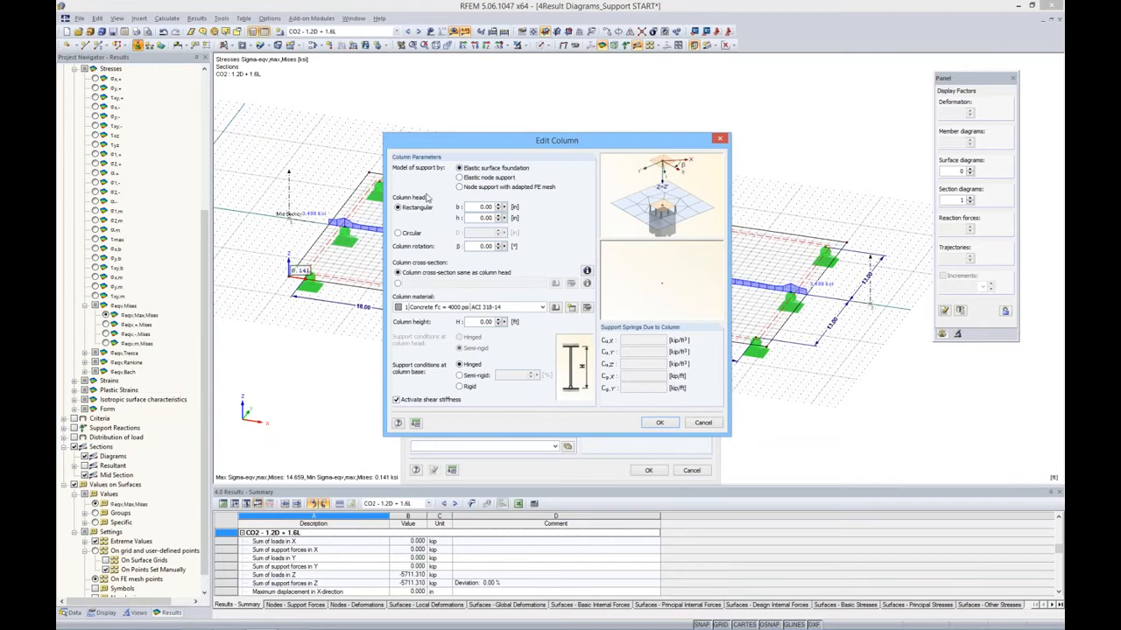
Step: Give the column a circular head with a 24 in diameter and a column height of 7 ft
left_click(398, 233)
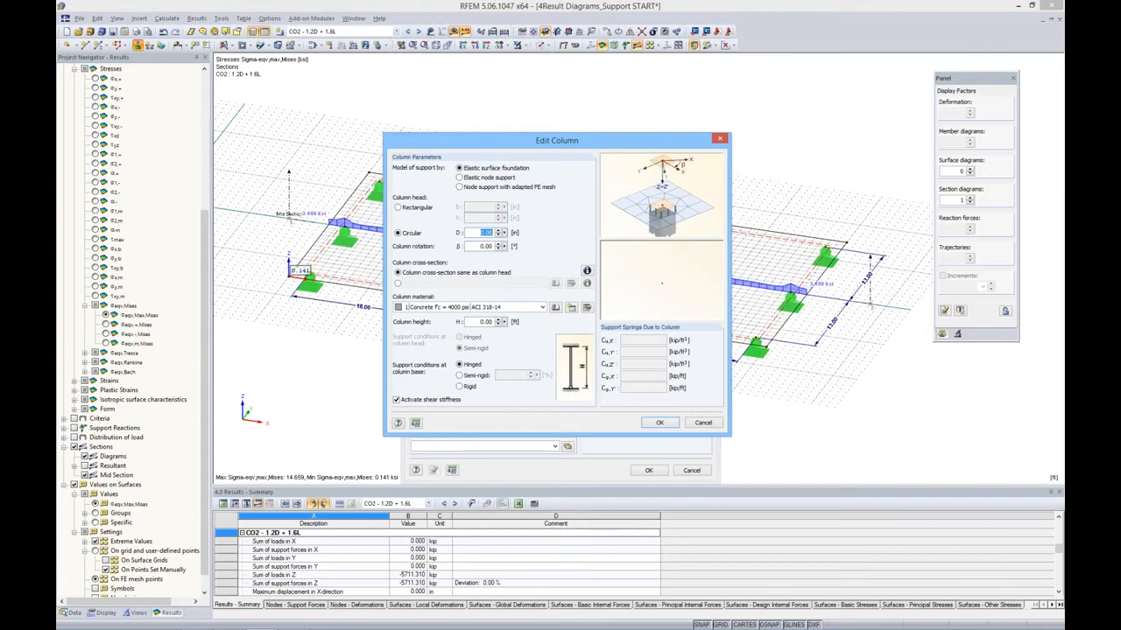
type("24")
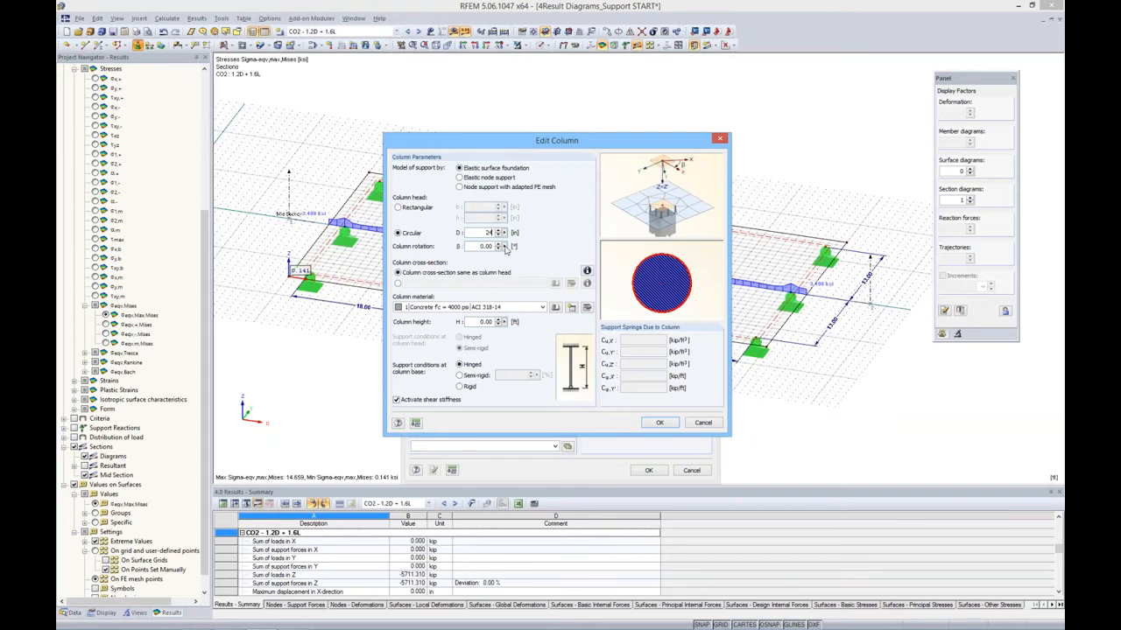
left_click(478, 322)
double_click(478, 322)
type("7")
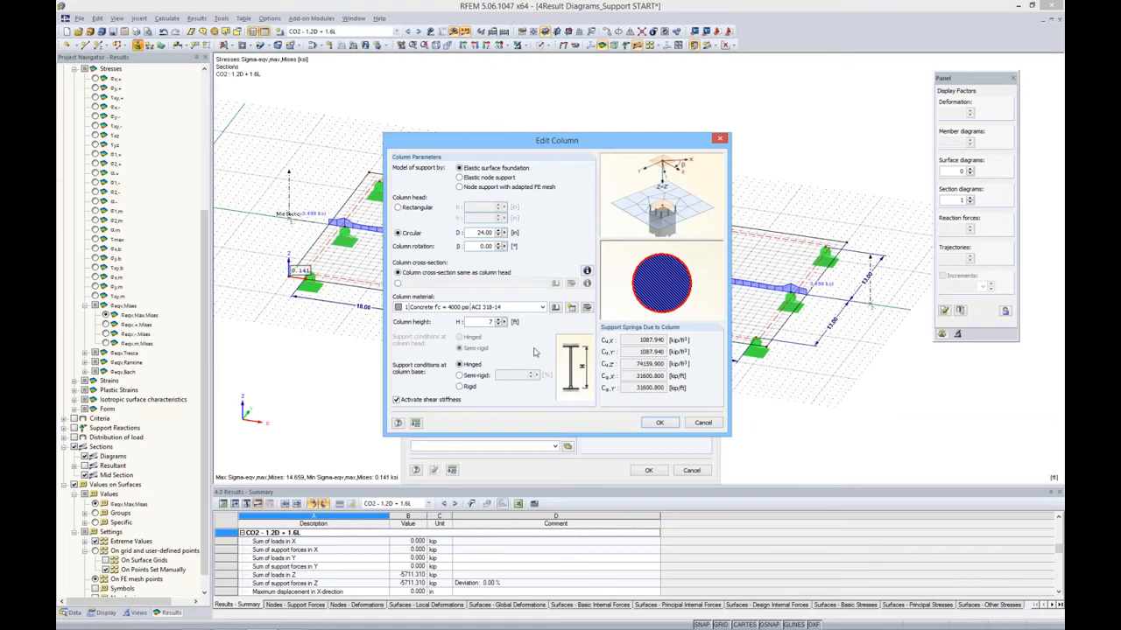
Step: Set the support condition at the column base to Rigid, keep the column height at 7 ft, and accept the column
left_click(458, 387)
double_click(485, 322)
type("9")
key("BackSpace")
type("7")
left_click(663, 423)
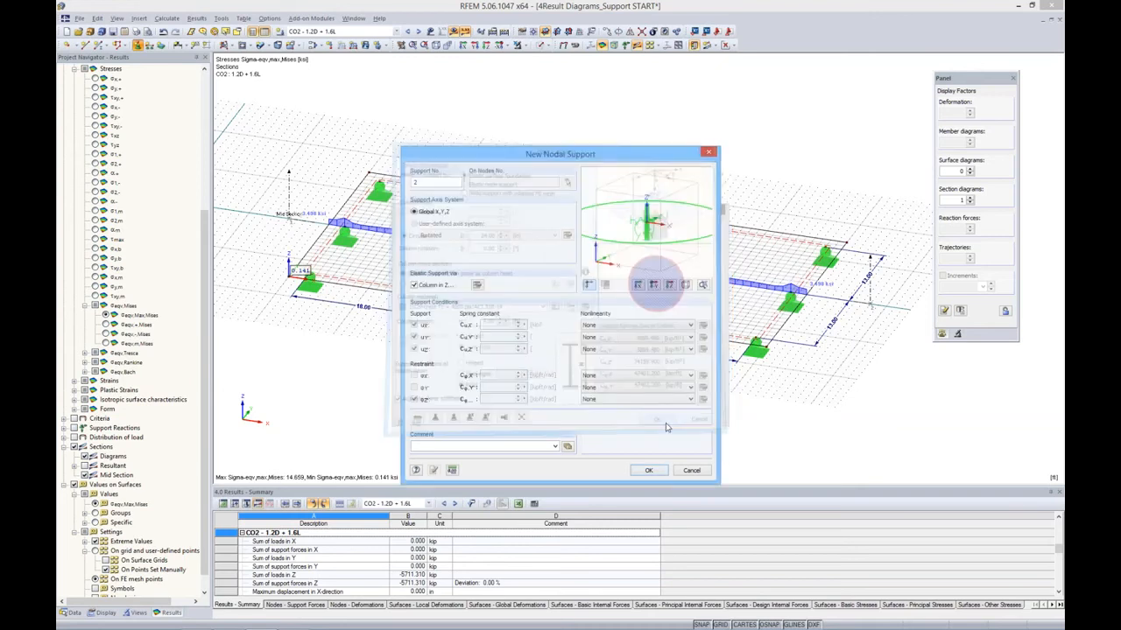
Step: Accept the nodal support, allow the existing results to be deleted, and place it on the first interior node along Mid Section
left_click(649, 472)
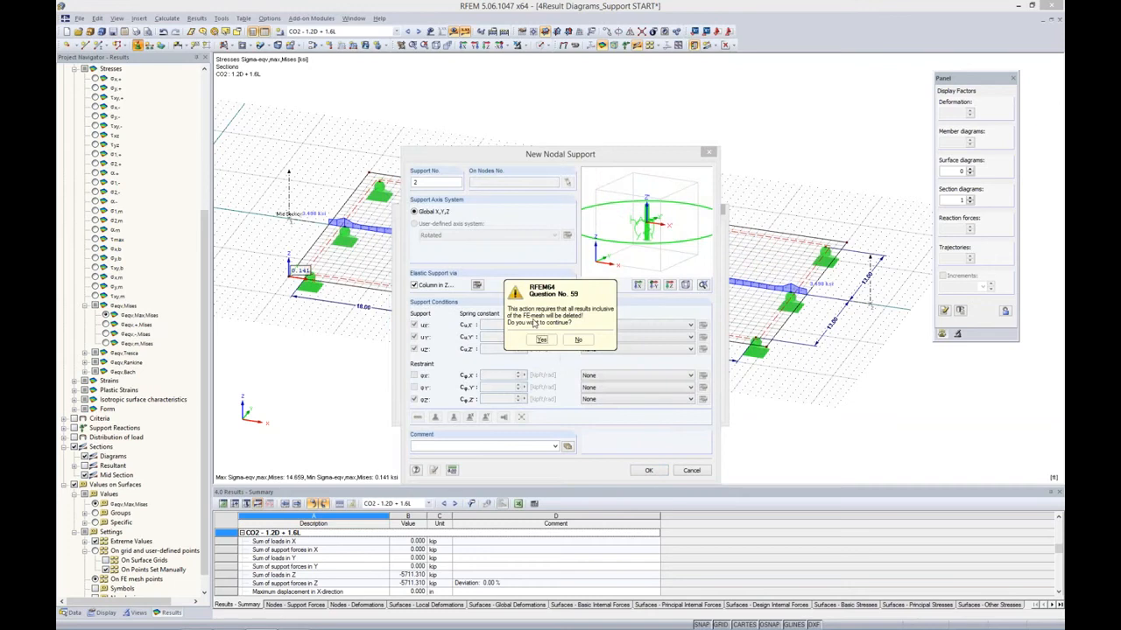
left_click(541, 341)
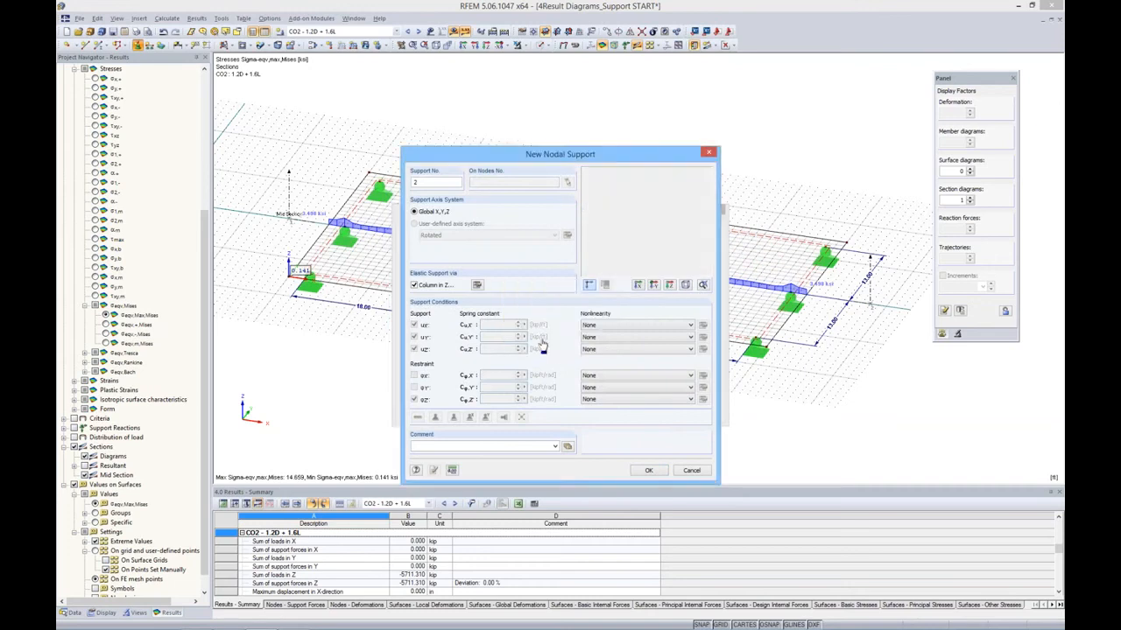
left_click(658, 412)
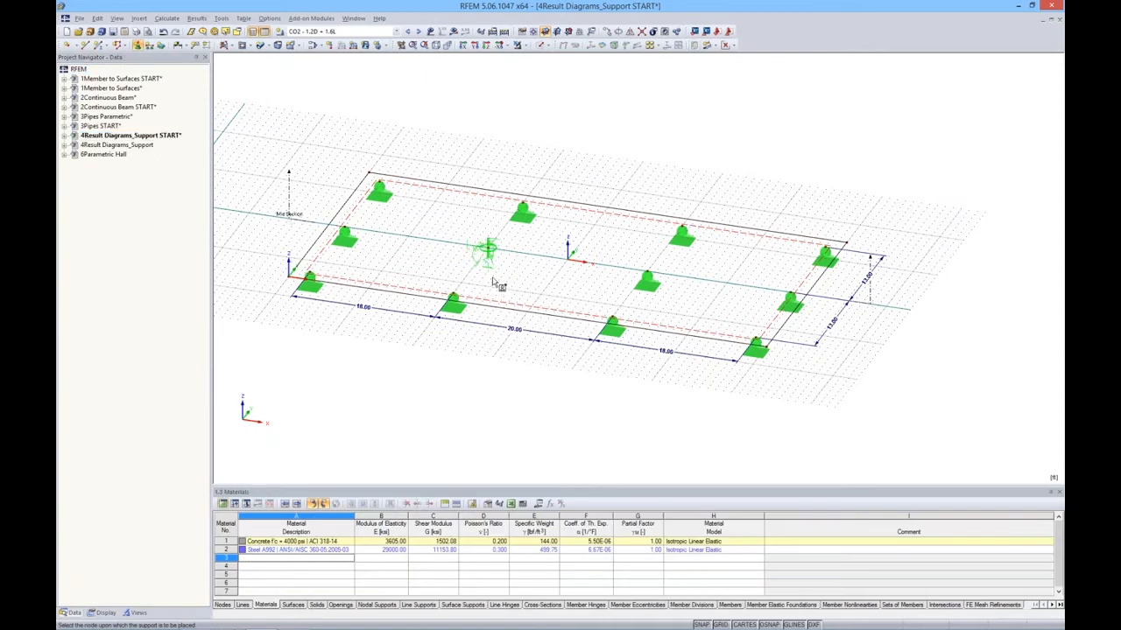
scroll(496, 251, "up", 2)
scroll(495, 252, "up", 1)
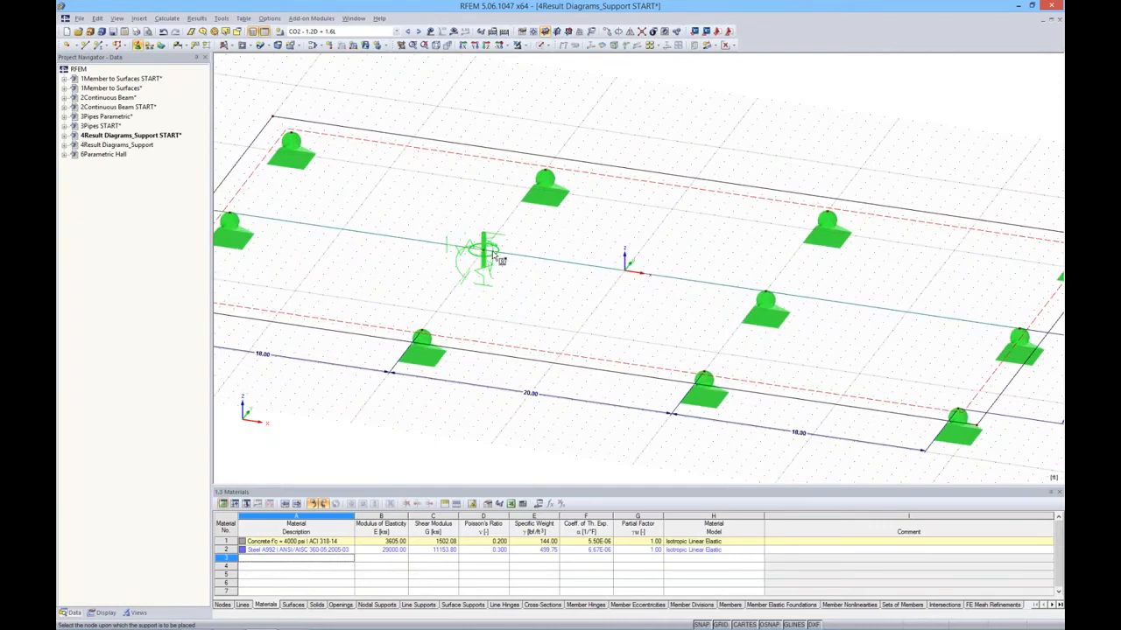
scroll(480, 252, "down", 3)
Step: Select the RF-CONCRETE Surfaces CA1 design case and run its calculation
left_click(396, 31)
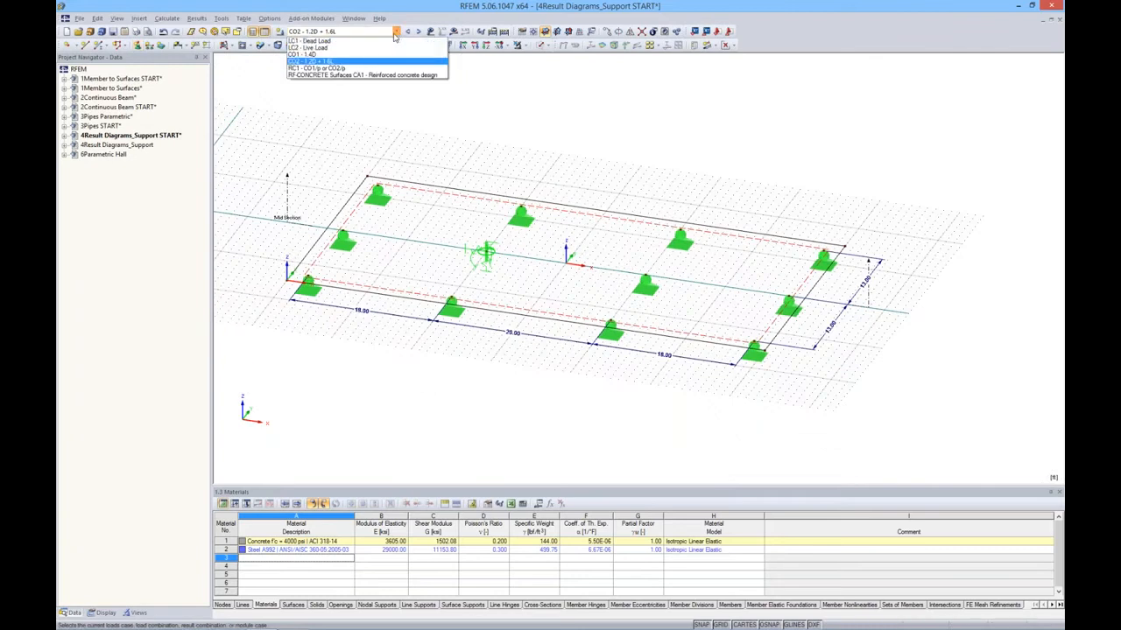
left_click(369, 76)
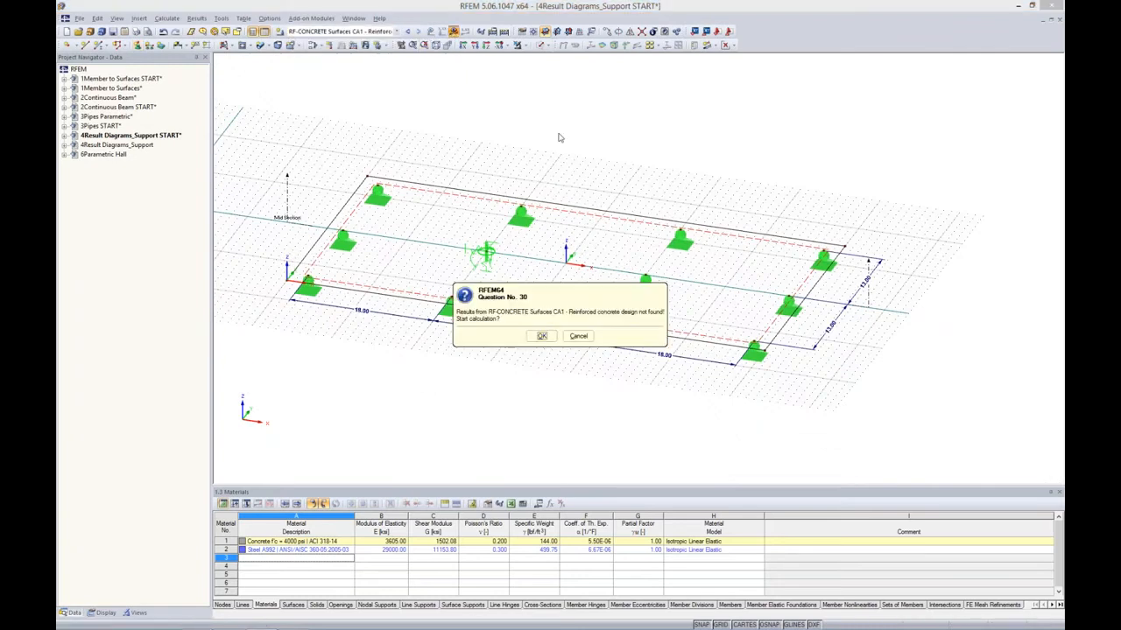
left_click(543, 338)
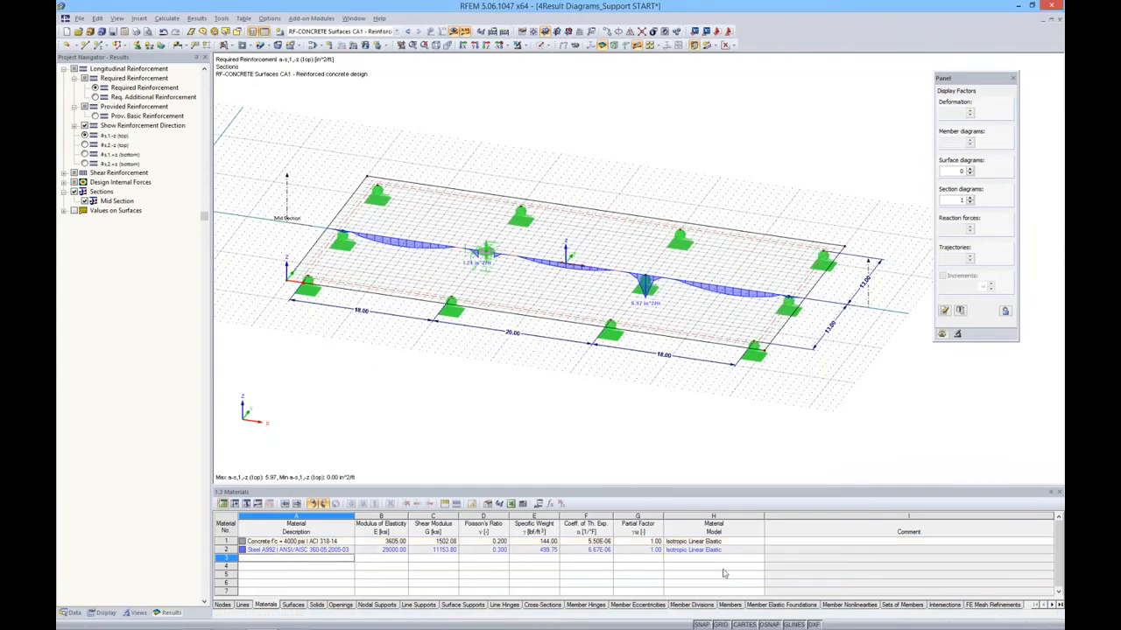
left_click(720, 624)
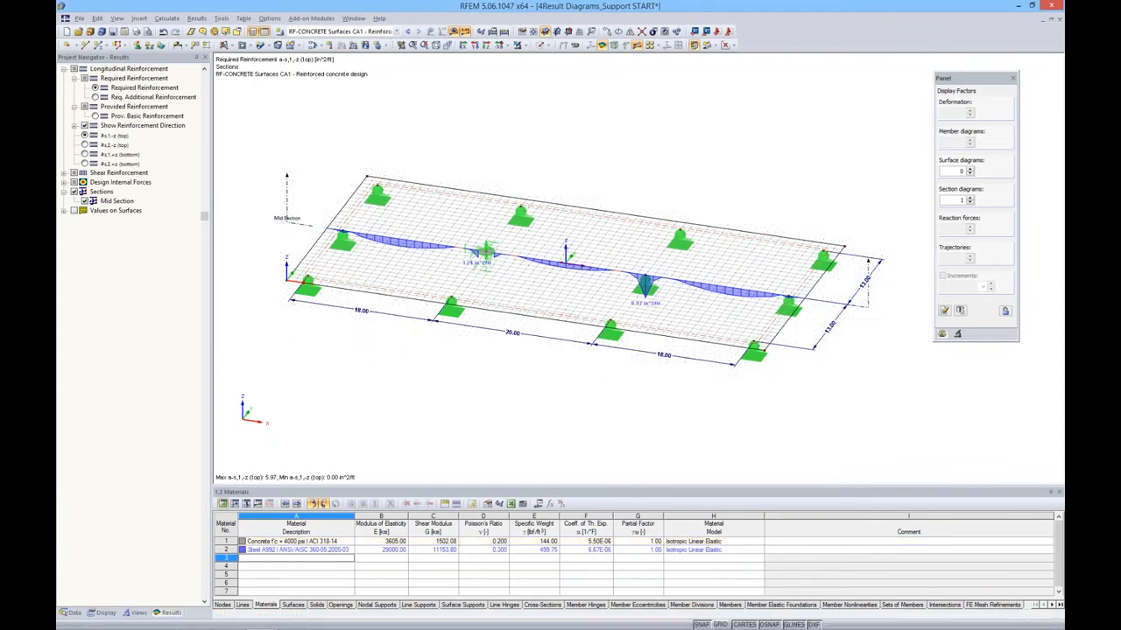
Step: Examine the required reinforcement in the Mid Section result diagram, then RC1 with basic internal force my added, and close the diagram
right_click(285, 206)
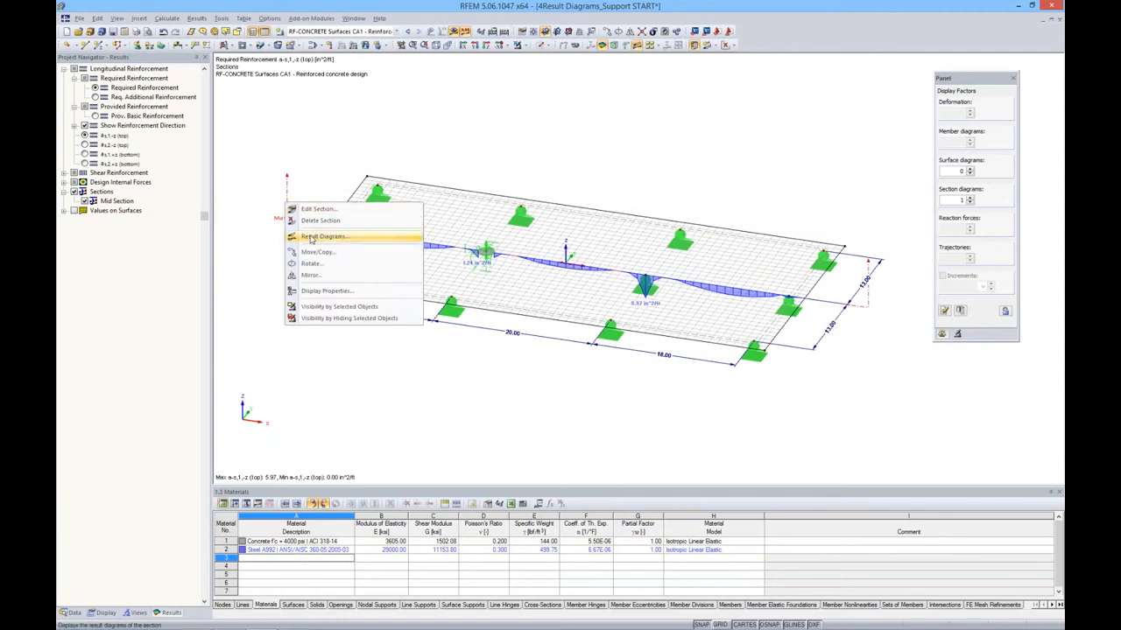
left_click(644, 273)
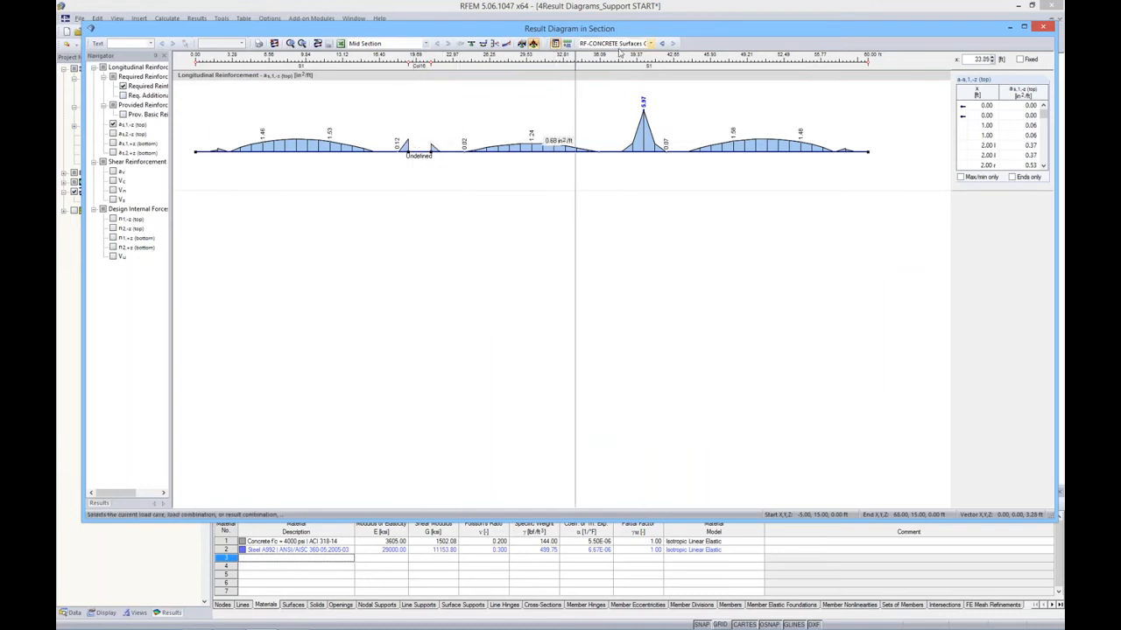
left_click(662, 43)
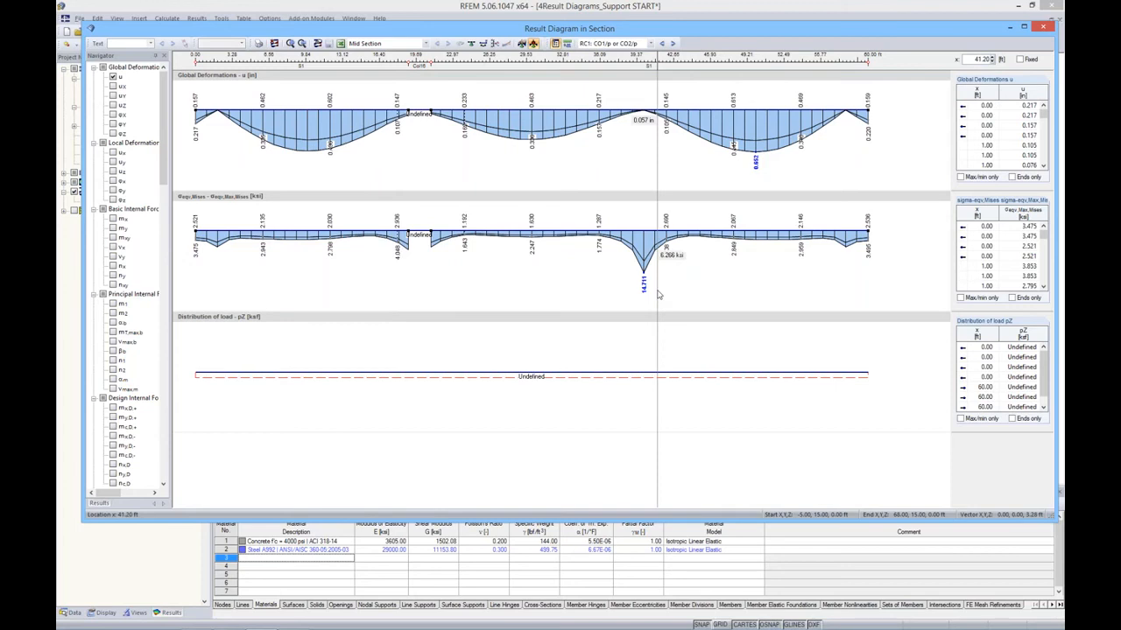
left_click(113, 228)
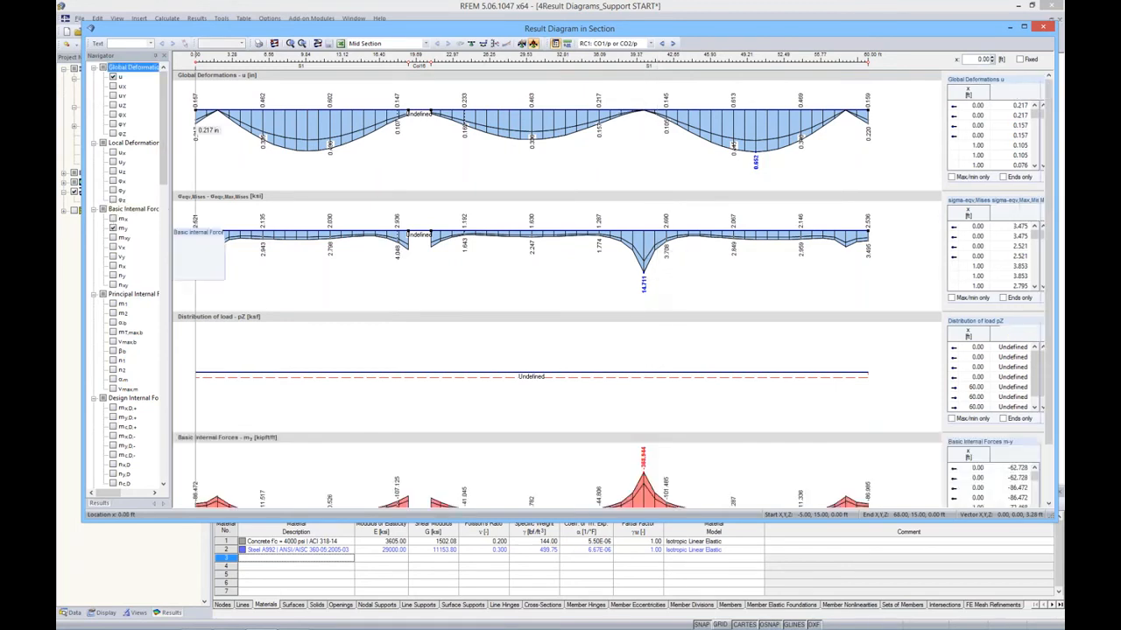
scroll(342, 326, "down", 1)
scroll(342, 326, "down", 1)
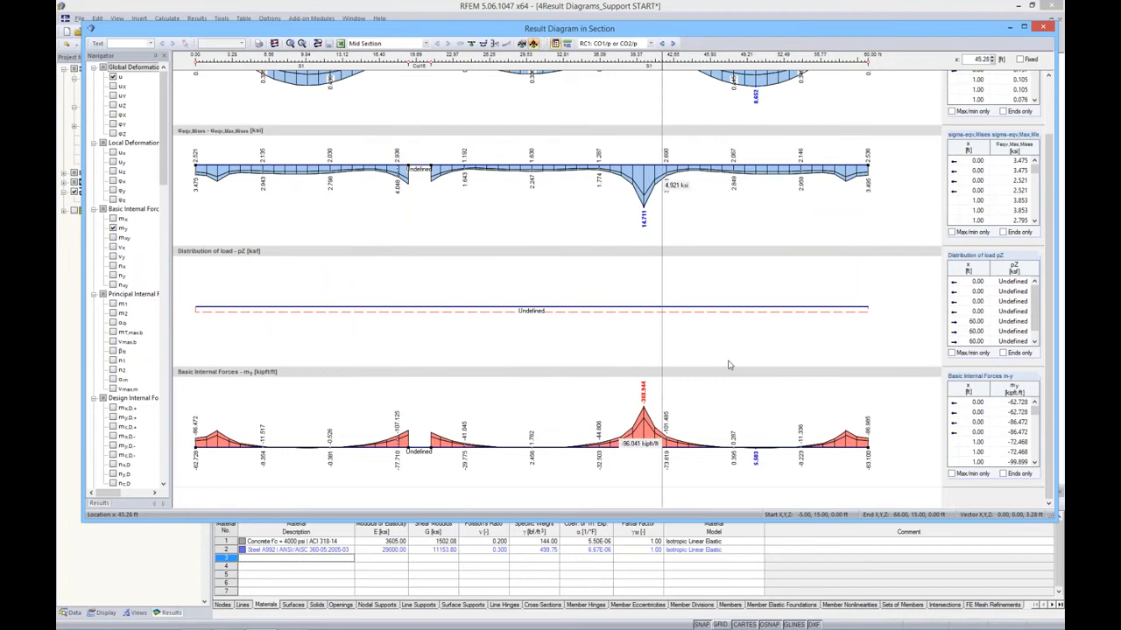
scroll(728, 362, "up", 2)
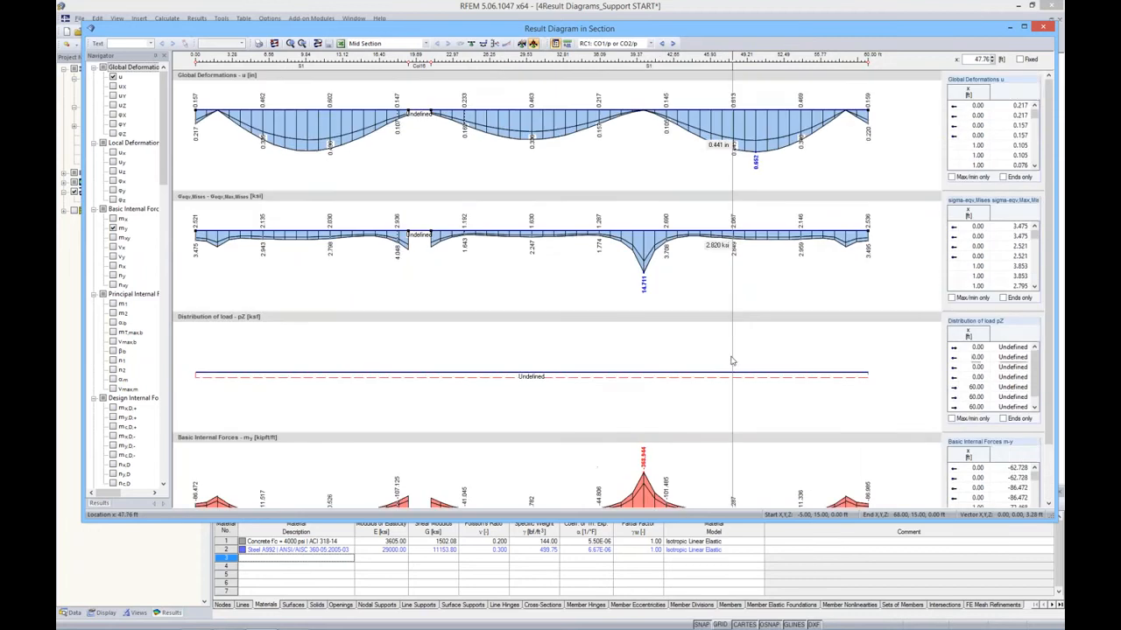
left_click(1043, 29)
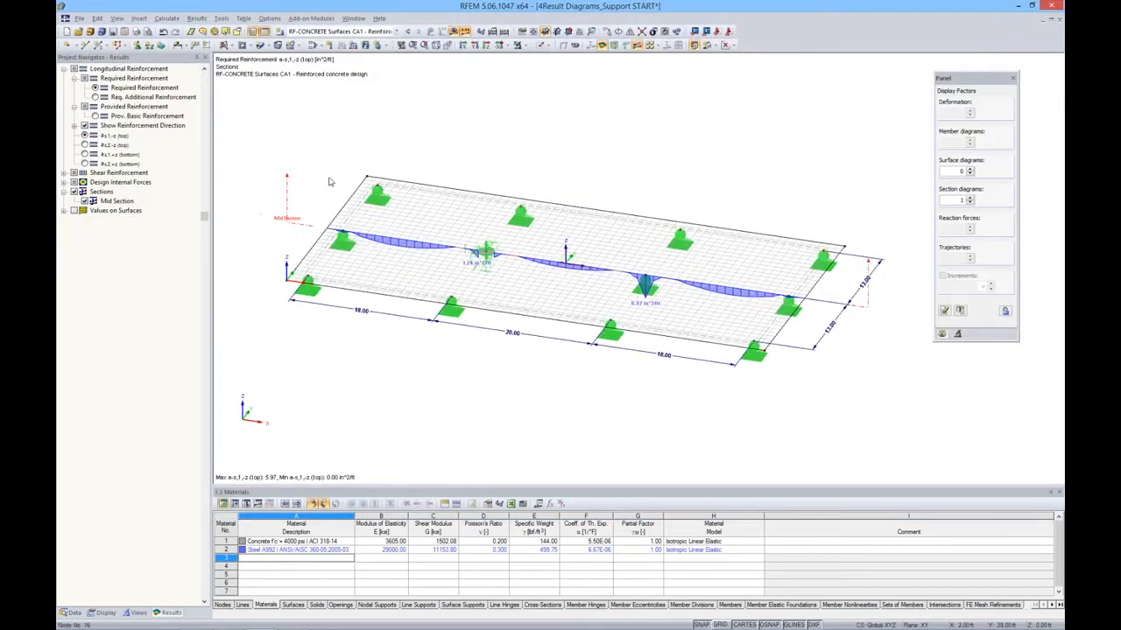
Step: Start a new average region in the 4Result Diagrams_Support START model data
left_click(72, 612)
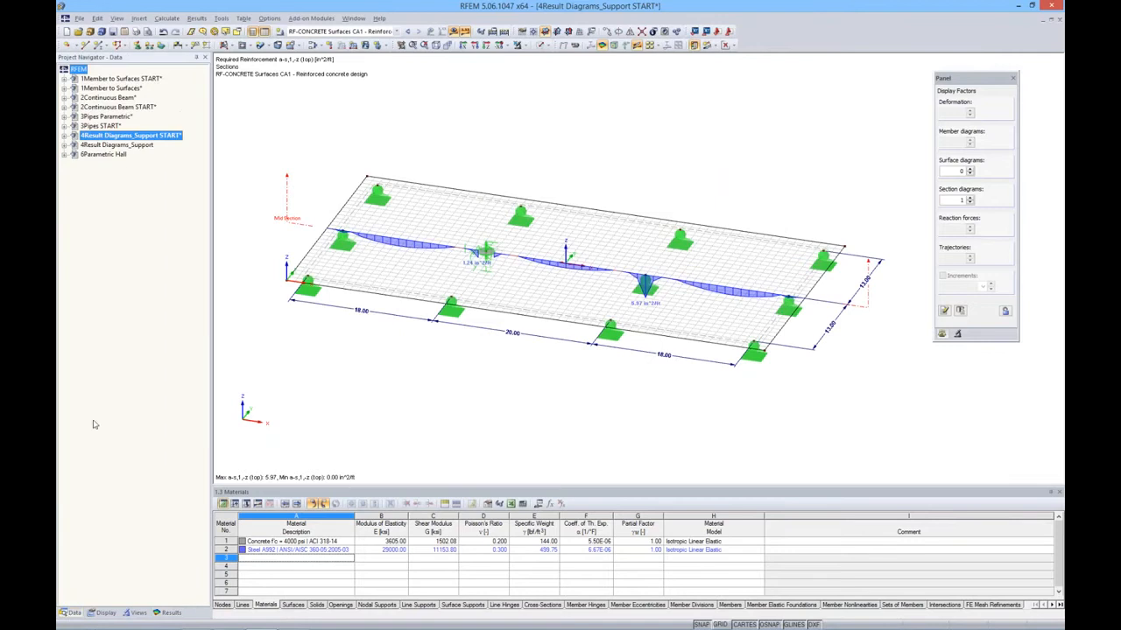
left_click(64, 135)
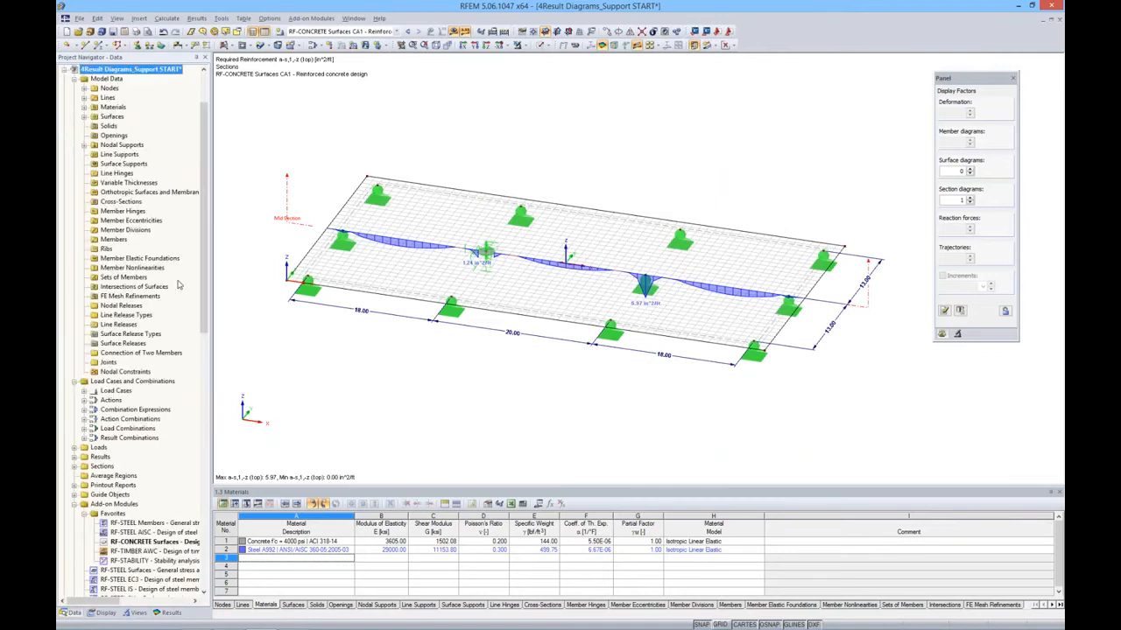
left_click_drag(202, 293, 202, 323)
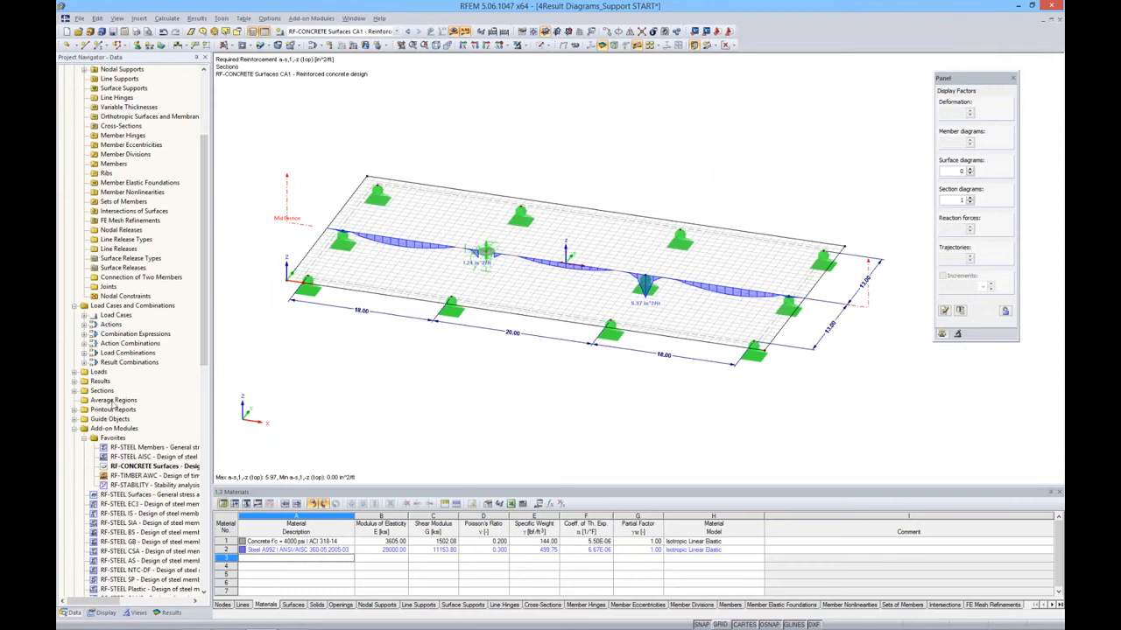
left_click(113, 401)
right_click(114, 403)
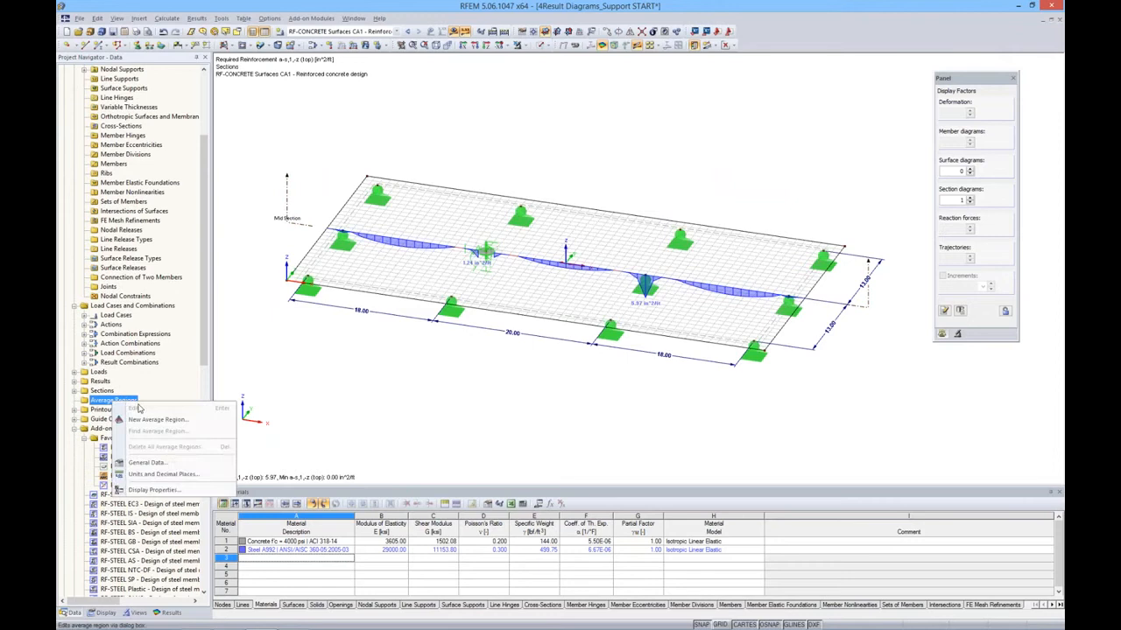
left_click(147, 420)
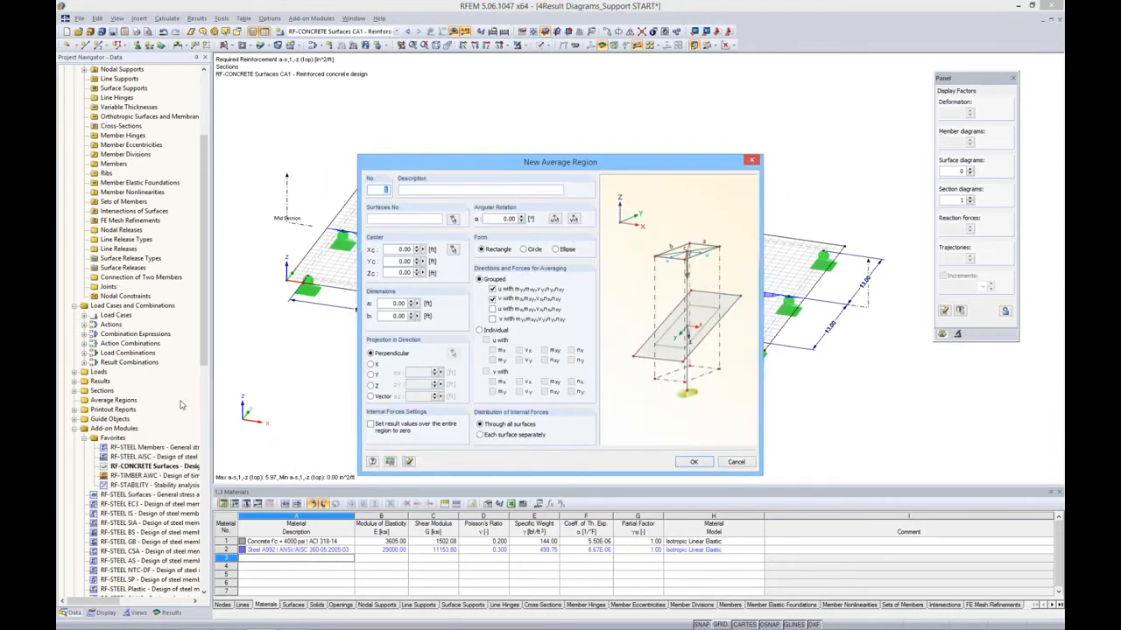
left_click_drag(518, 168, 533, 142)
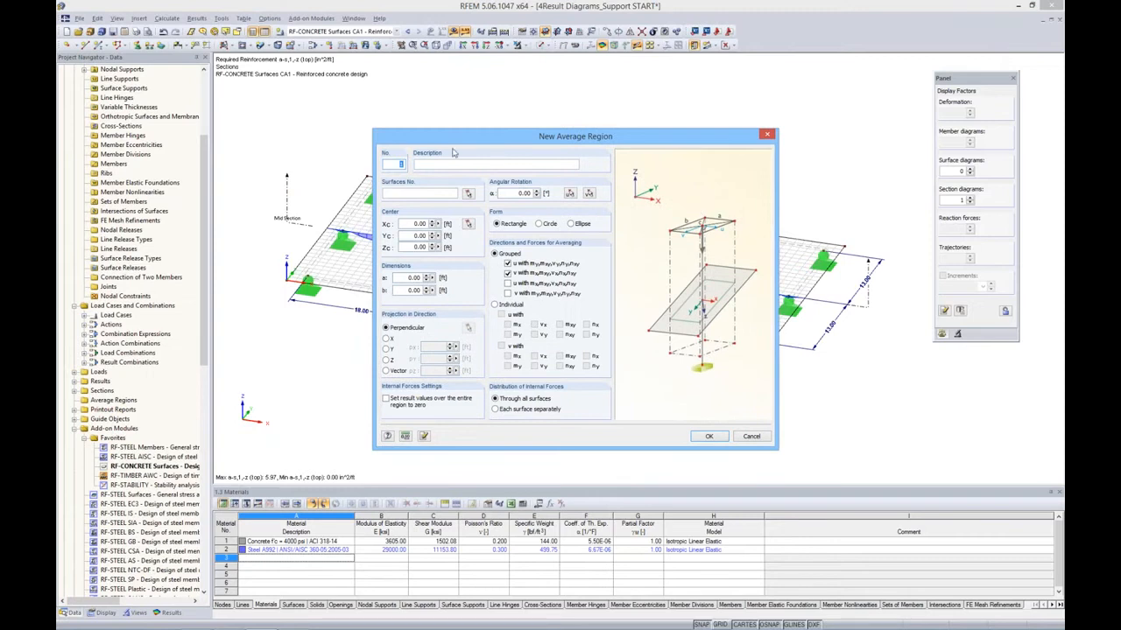
Step: Assign surface 1 to the average region and centre it on the second interior support node at X 40 ft, Y 15 ft
left_click(469, 195)
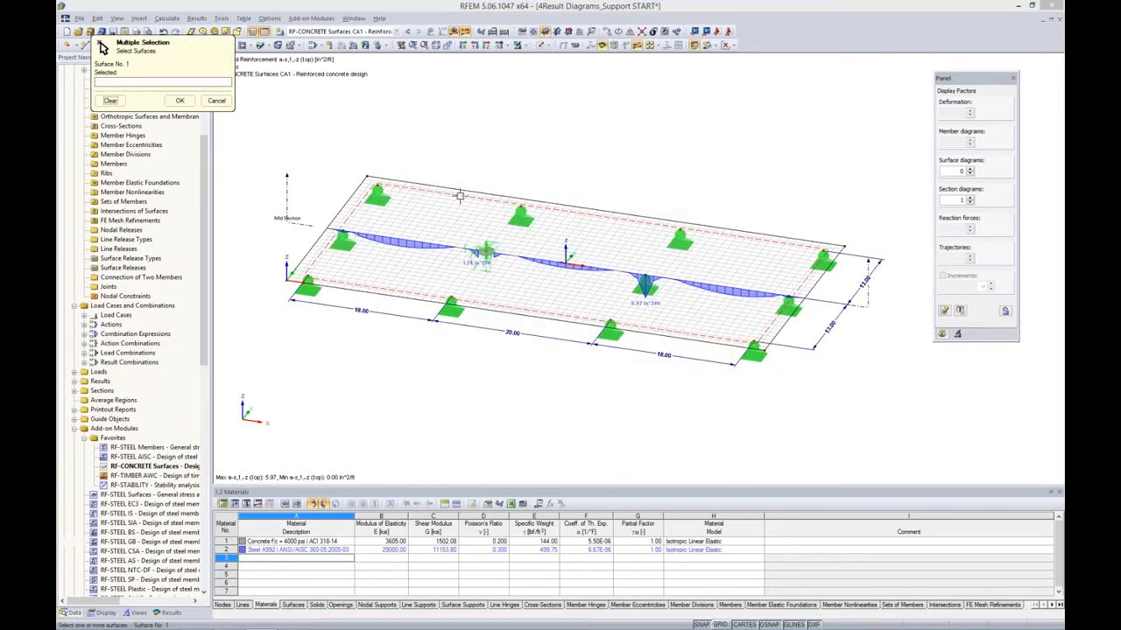
left_click(464, 196)
left_click(177, 101)
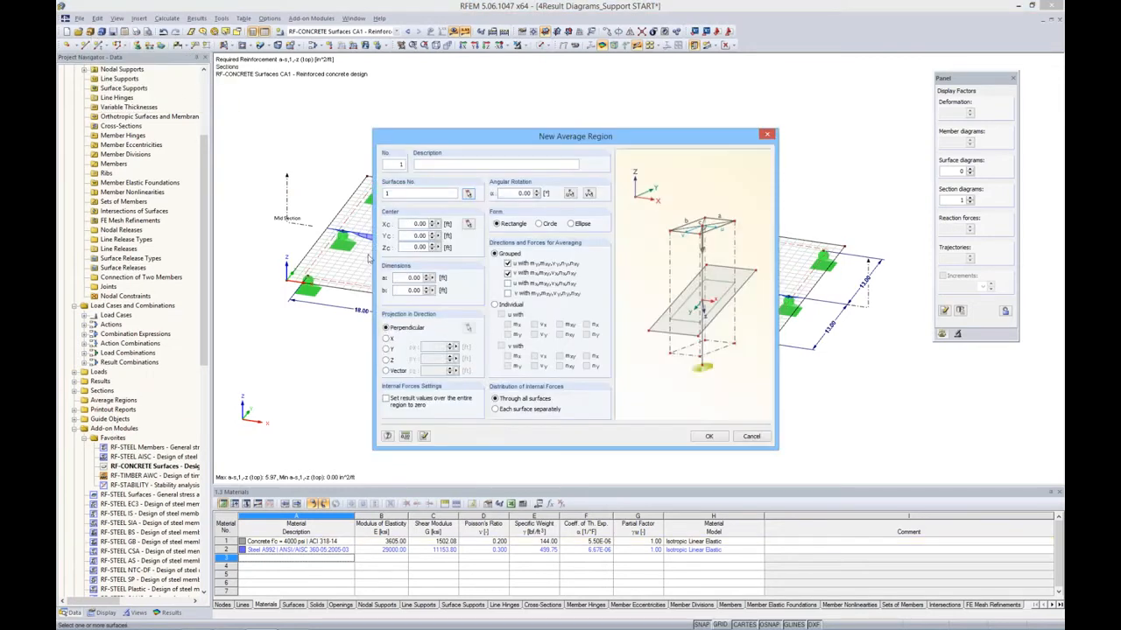
left_click(467, 226)
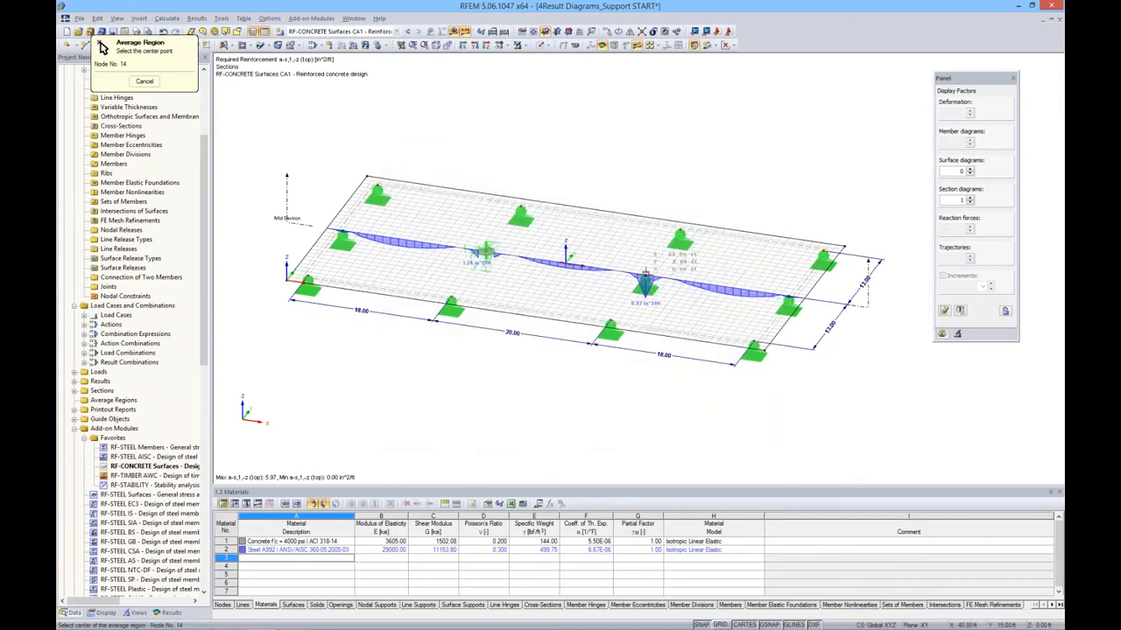
left_click(645, 275)
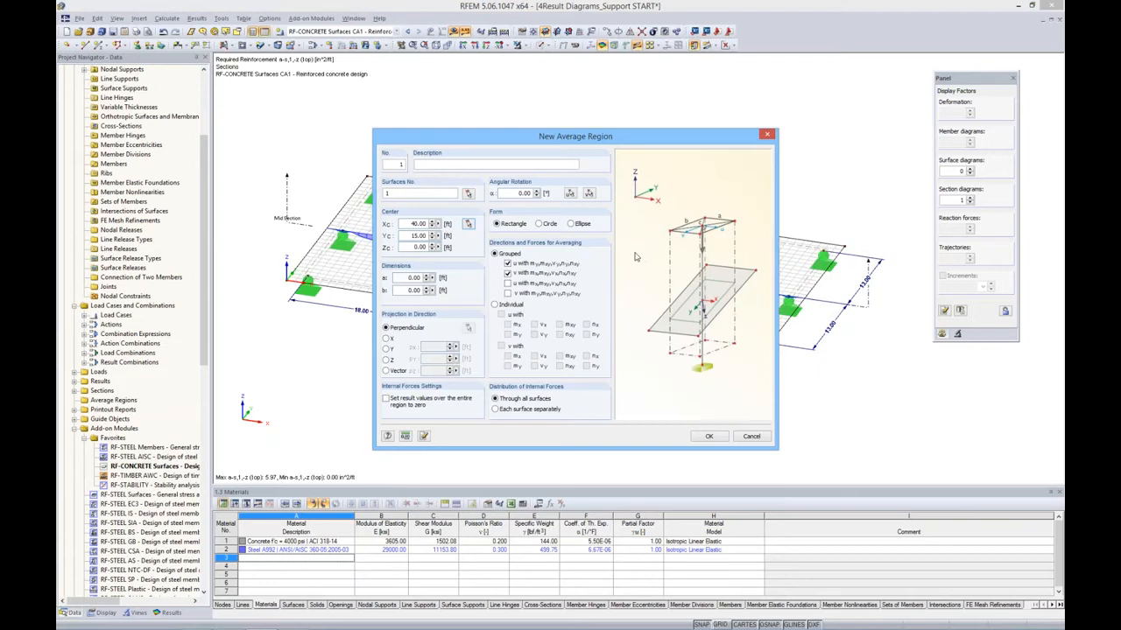
Step: Make the average region a circle 3 ft in diameter, turn off the grouped u with my averaging option, and create it
left_click(540, 224)
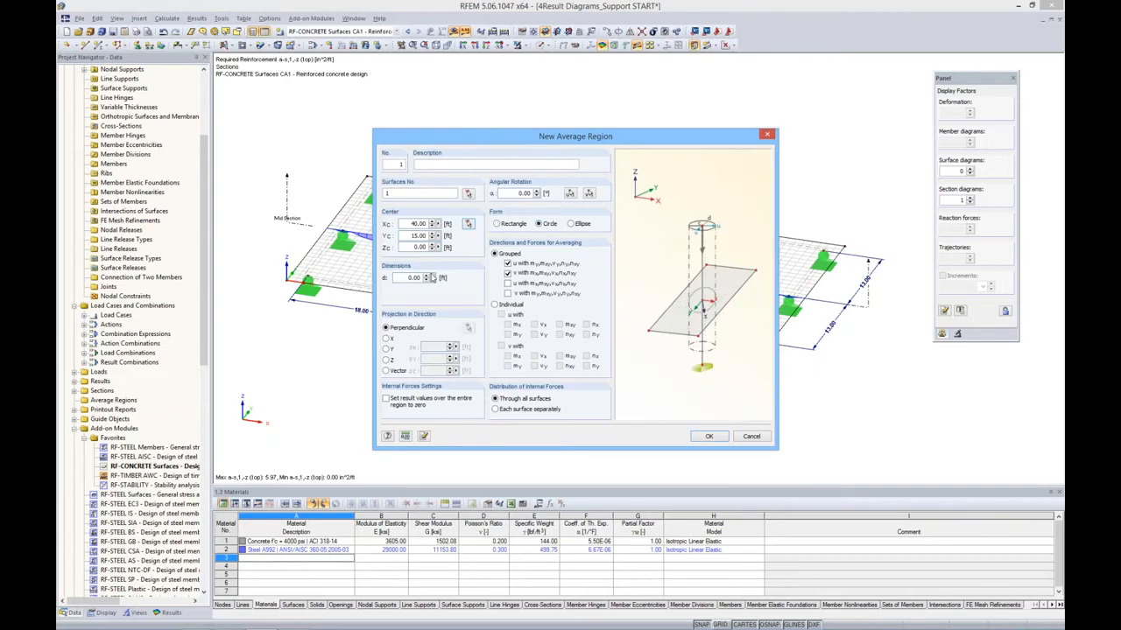
double_click(427, 277)
type("3")
left_click(508, 264)
left_click(708, 437)
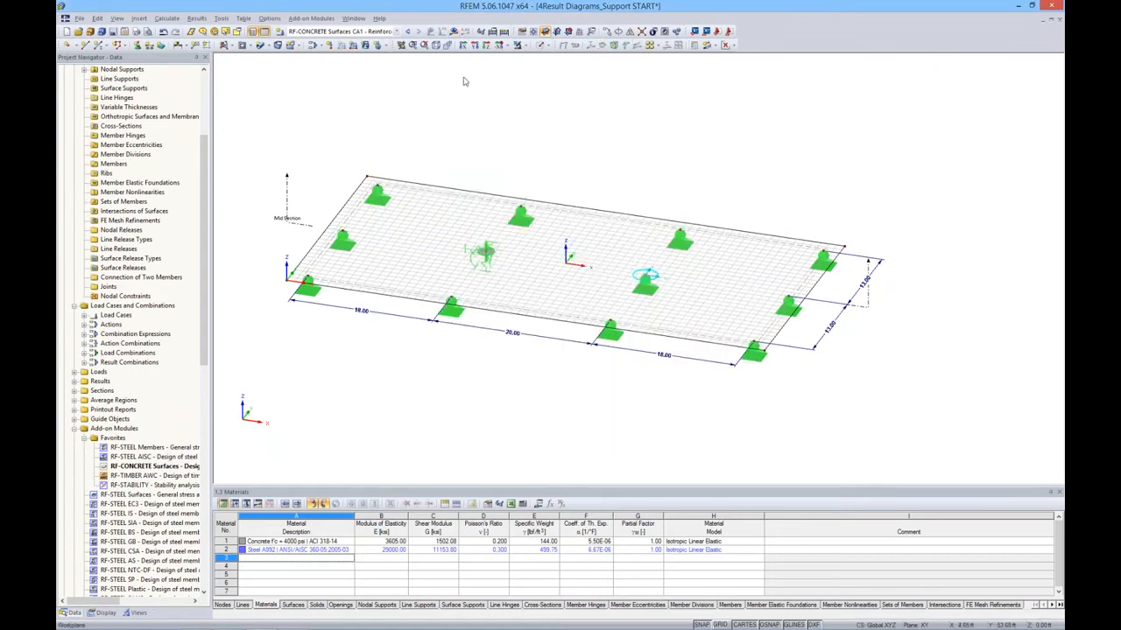
Step: Recalculate the RF-CONCRETE Surfaces CA1 results with the average region applied
left_click(454, 31)
left_click(541, 337)
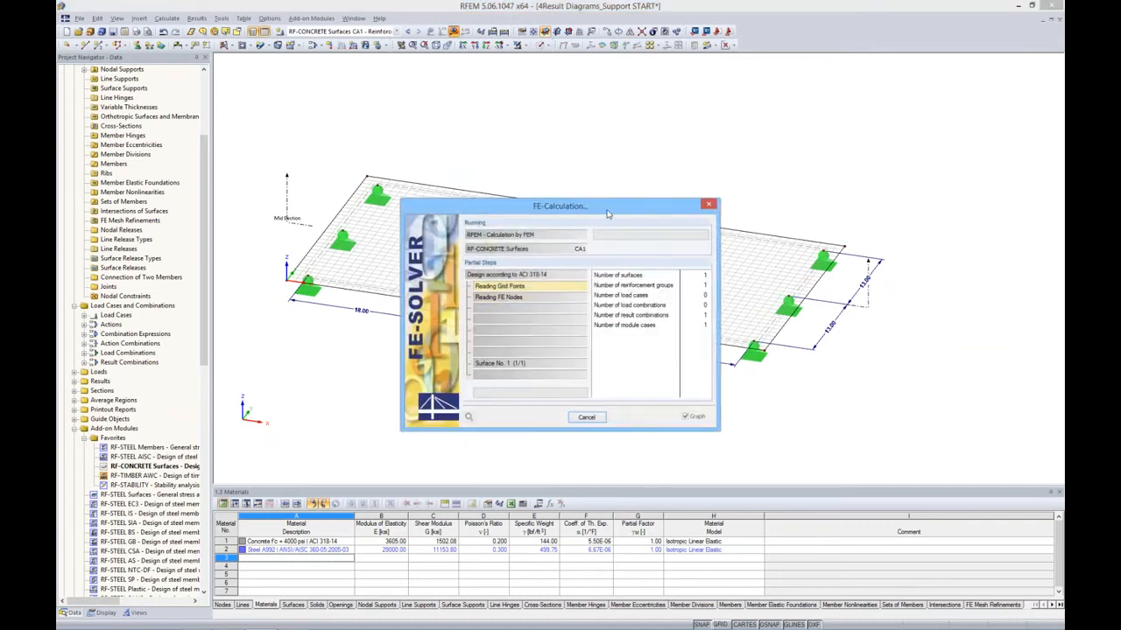
left_click_drag(607, 214, 603, 362)
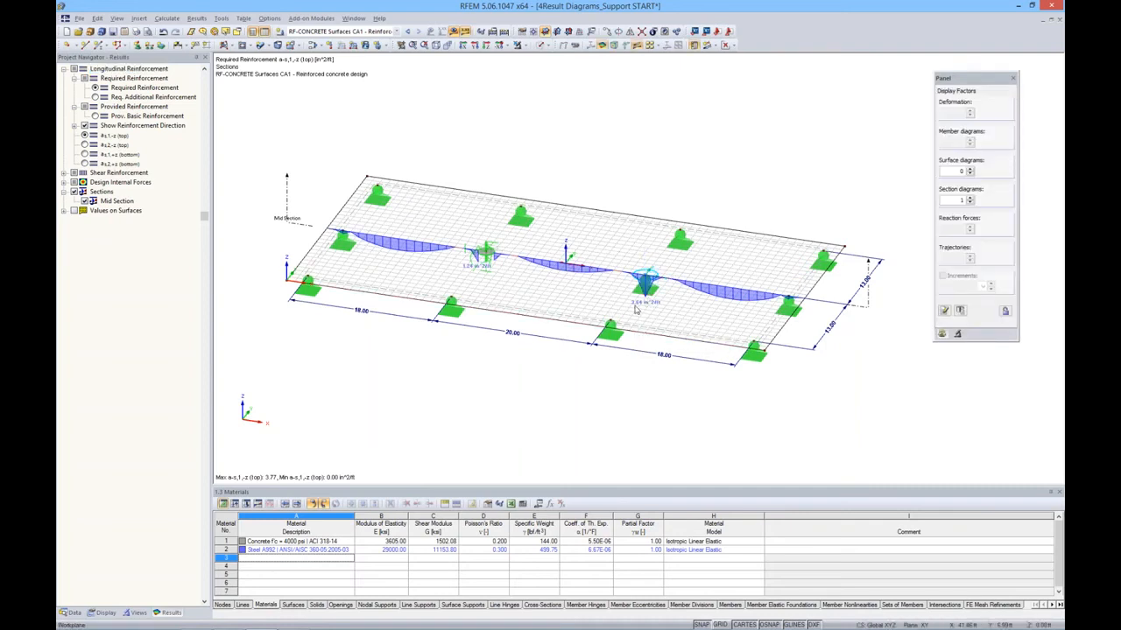
Step: Open the Mid Section result diagram and examine the averaged support peak for RF-CONCRETE Surfaces CA1, RC1 and CO2
right_click(287, 207)
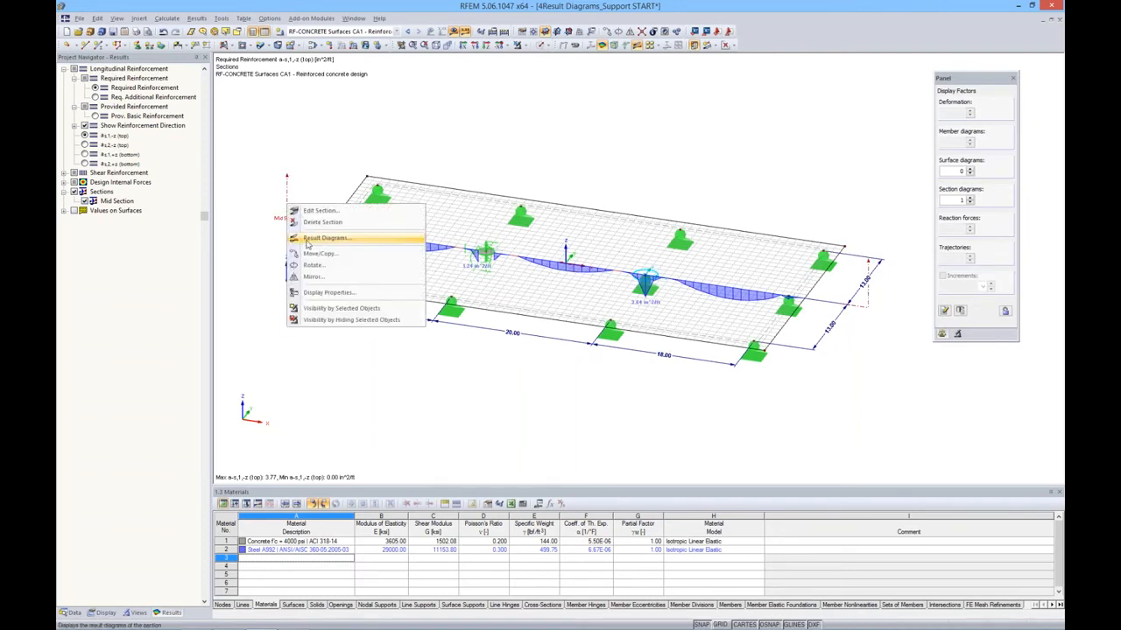
left_click(308, 239)
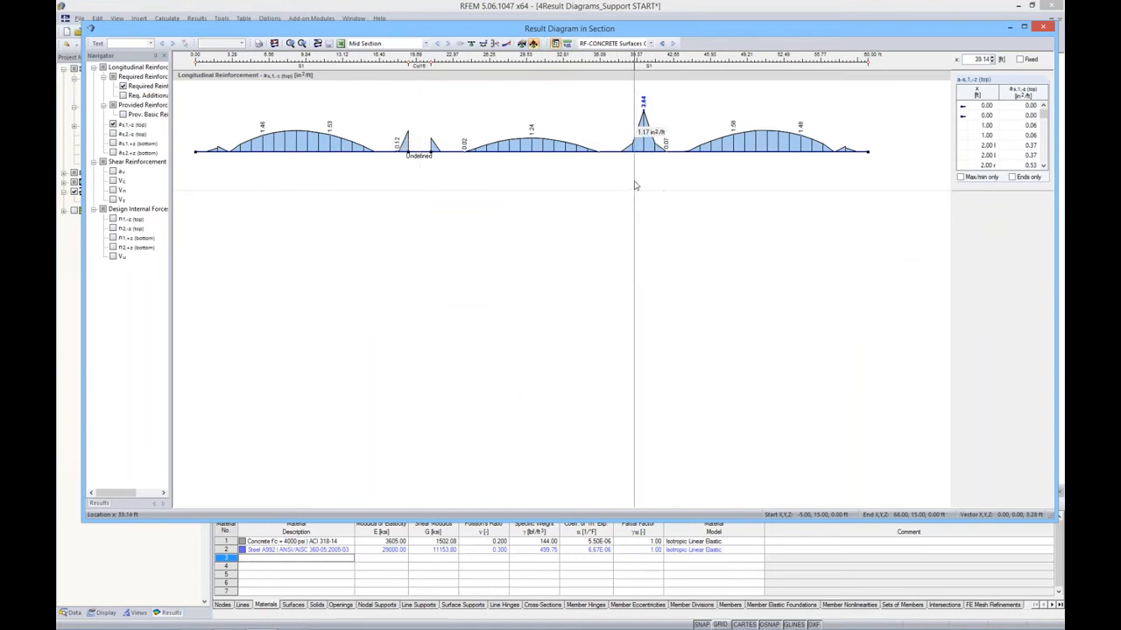
left_click(662, 43)
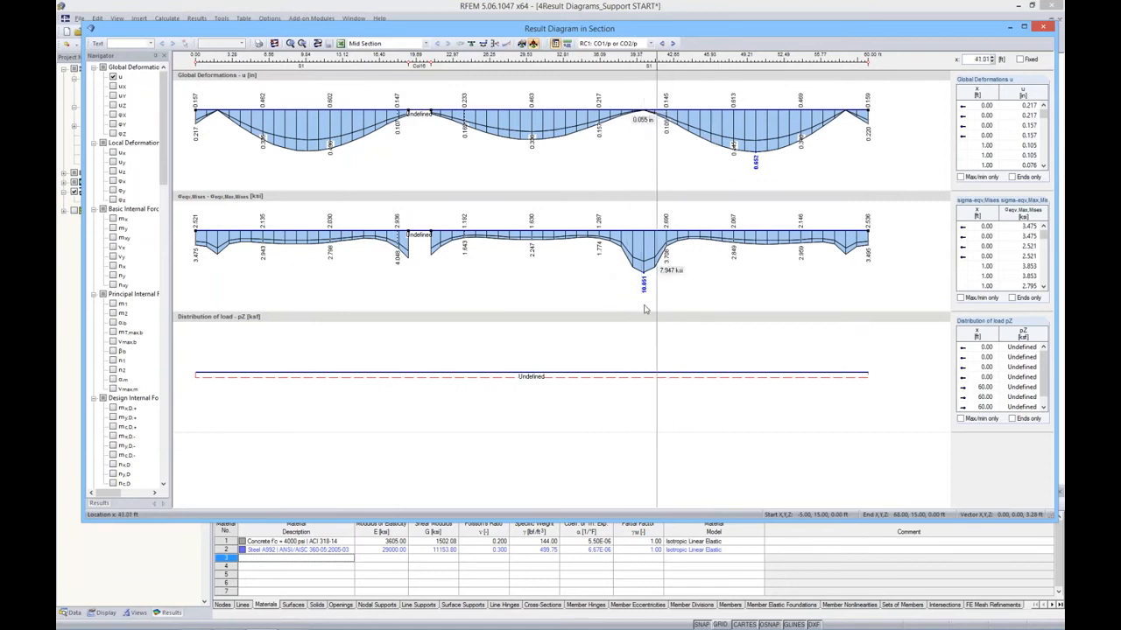
left_click(662, 43)
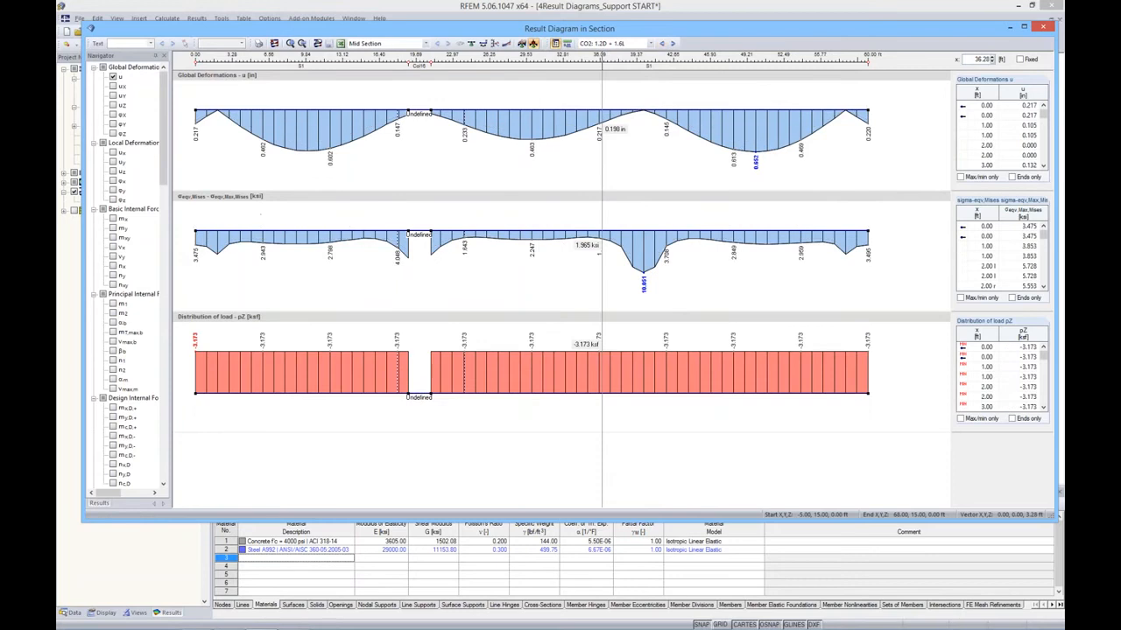
left_click(673, 43)
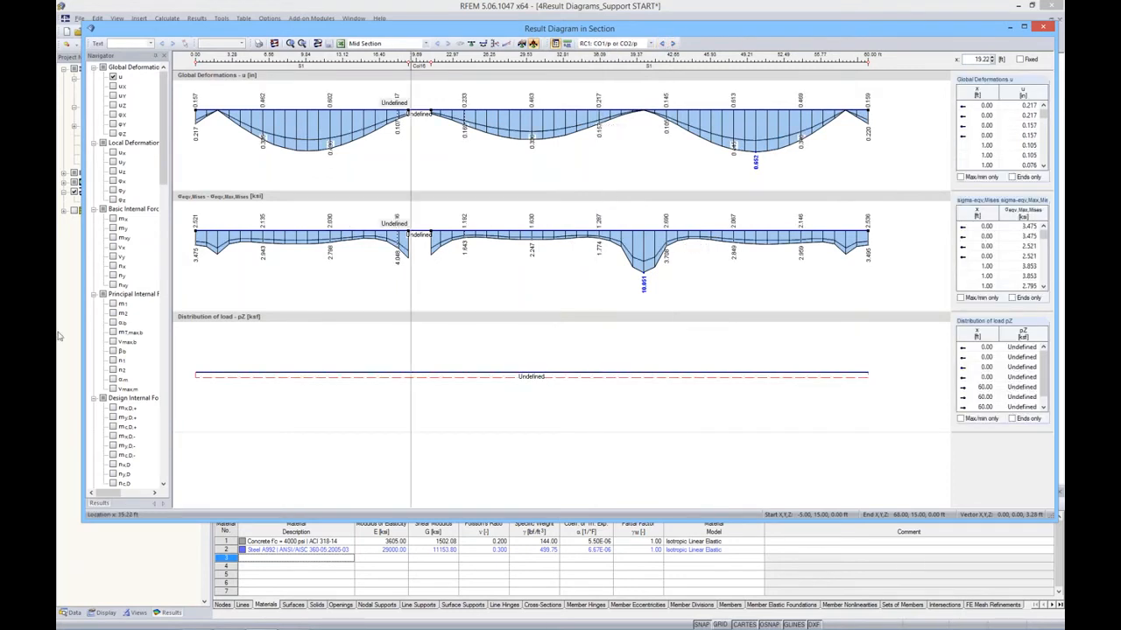
Step: Add the basic internal force m-x to the Mid Section result diagram, examine its course along the slab, and close the diagram
left_click(113, 220)
scroll(601, 396, "down", 1)
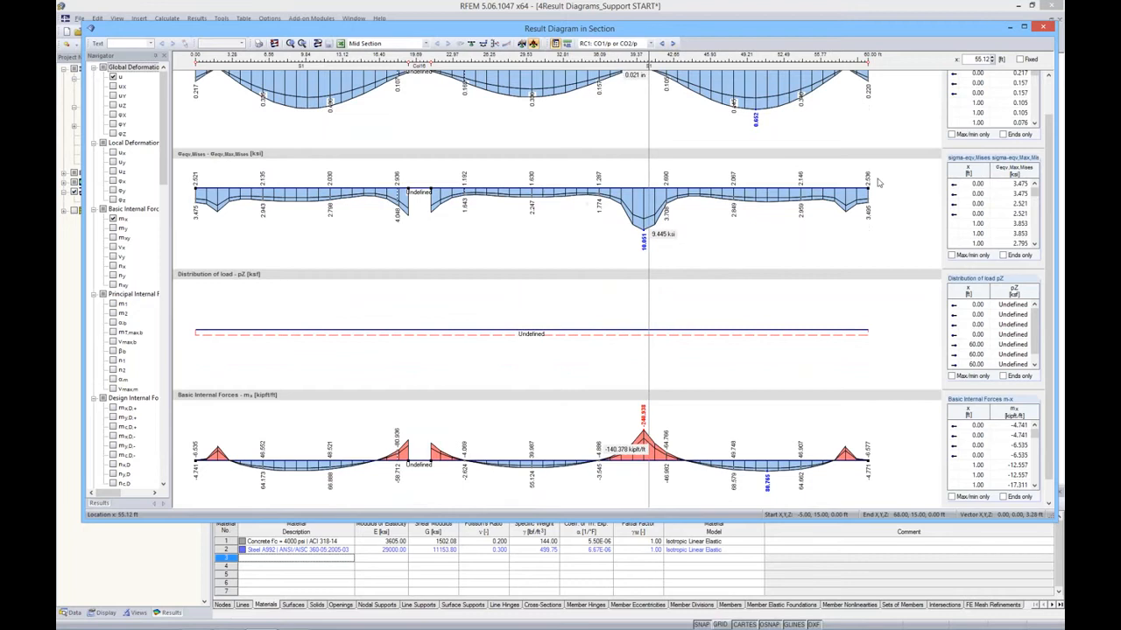
left_click(1043, 27)
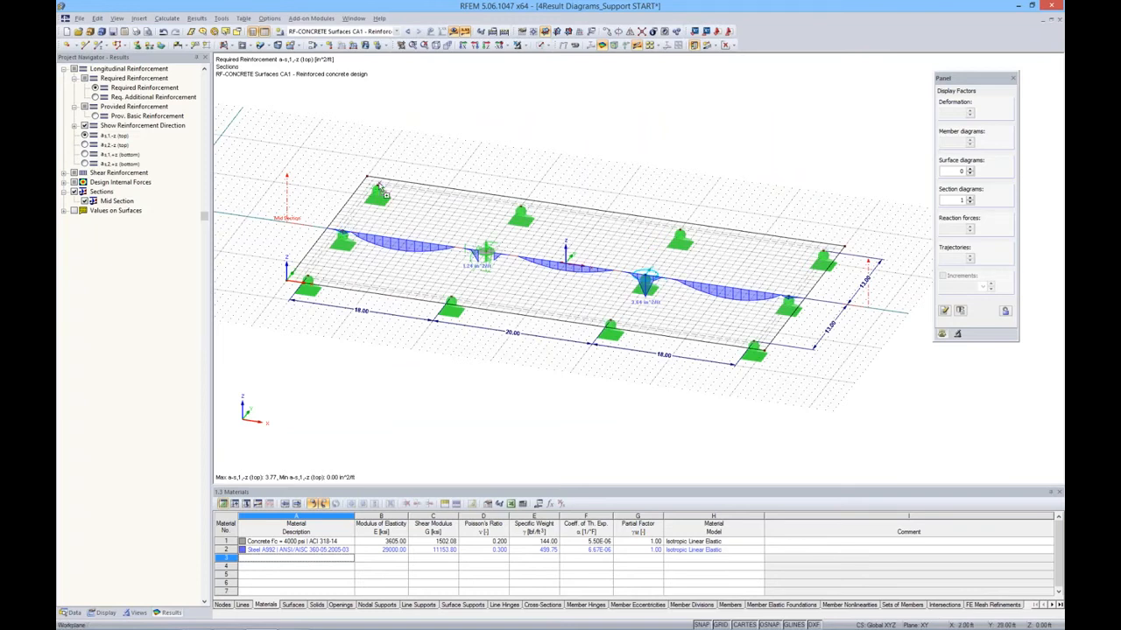
Step: Copy the Mid Section onto the rear and front support lines of the slab, accepting the deletion of the results
left_click_drag(378, 187, 378, 187, "ctrl")
left_click(541, 339)
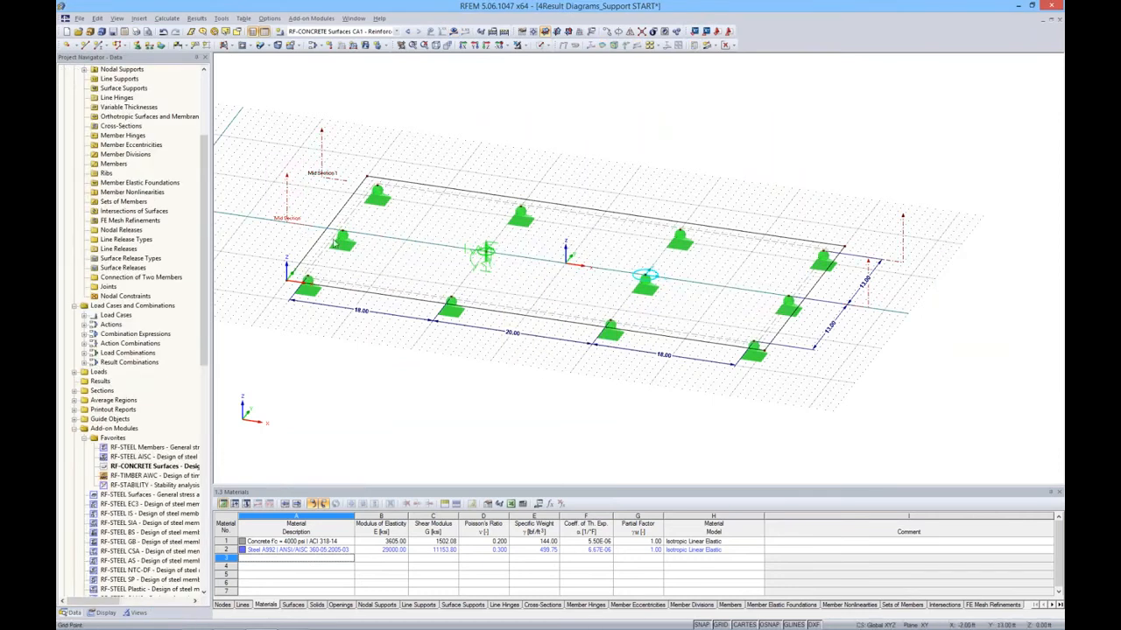
left_click_drag(341, 235, 308, 279, "ctrl")
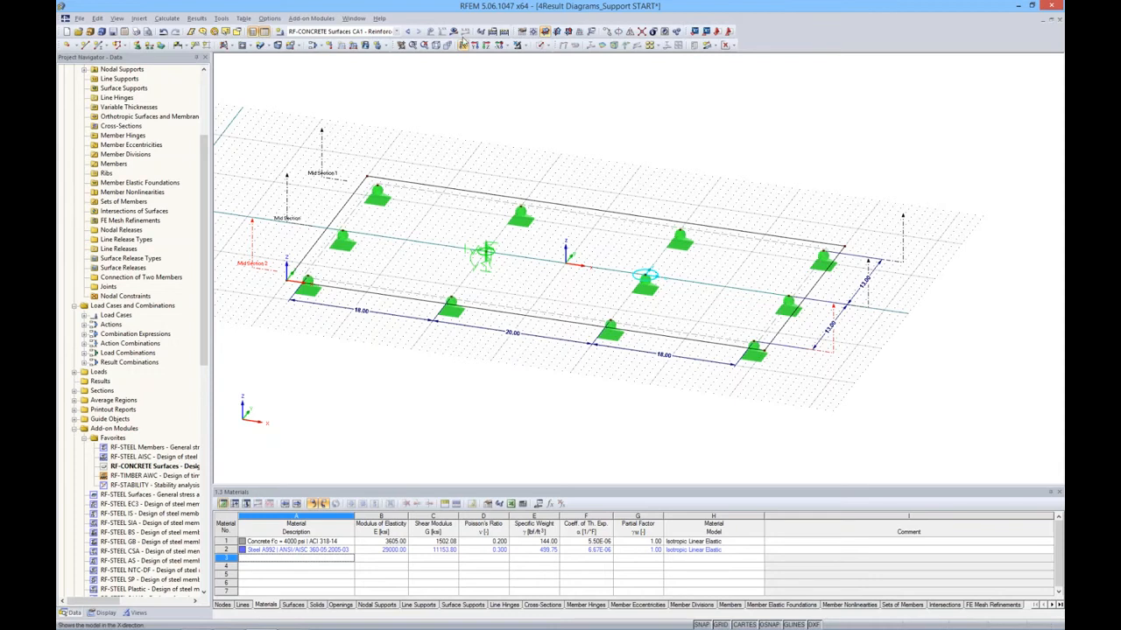
Step: Calculate and display the CO1 - 1.4D results, and turn off the display of the section diagrams
left_click(408, 32)
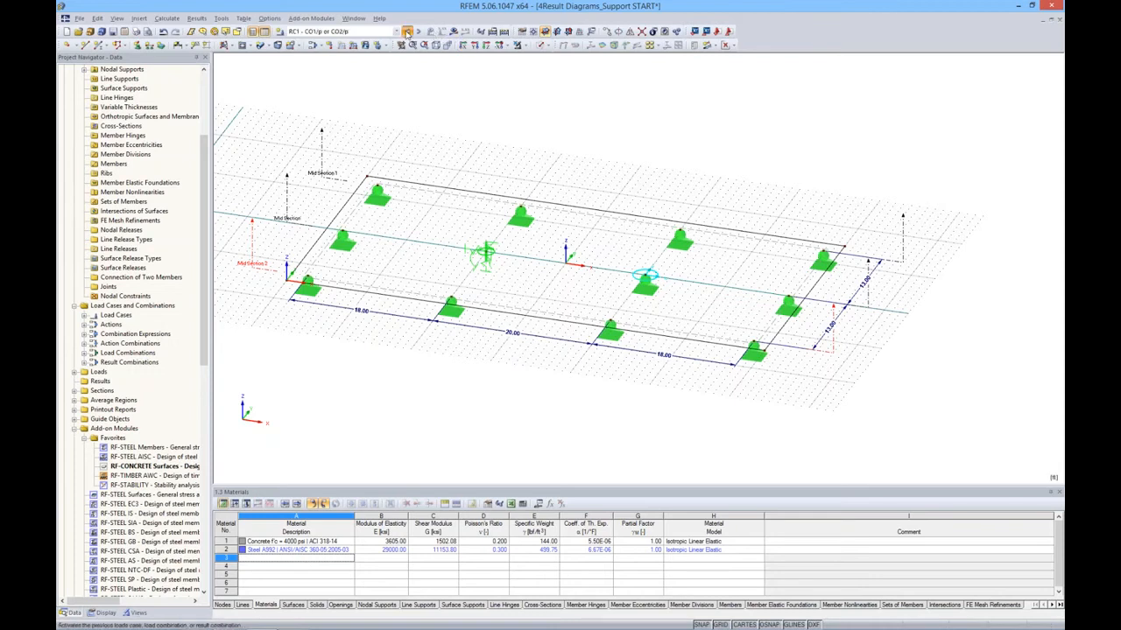
left_click(407, 31)
left_click(452, 31)
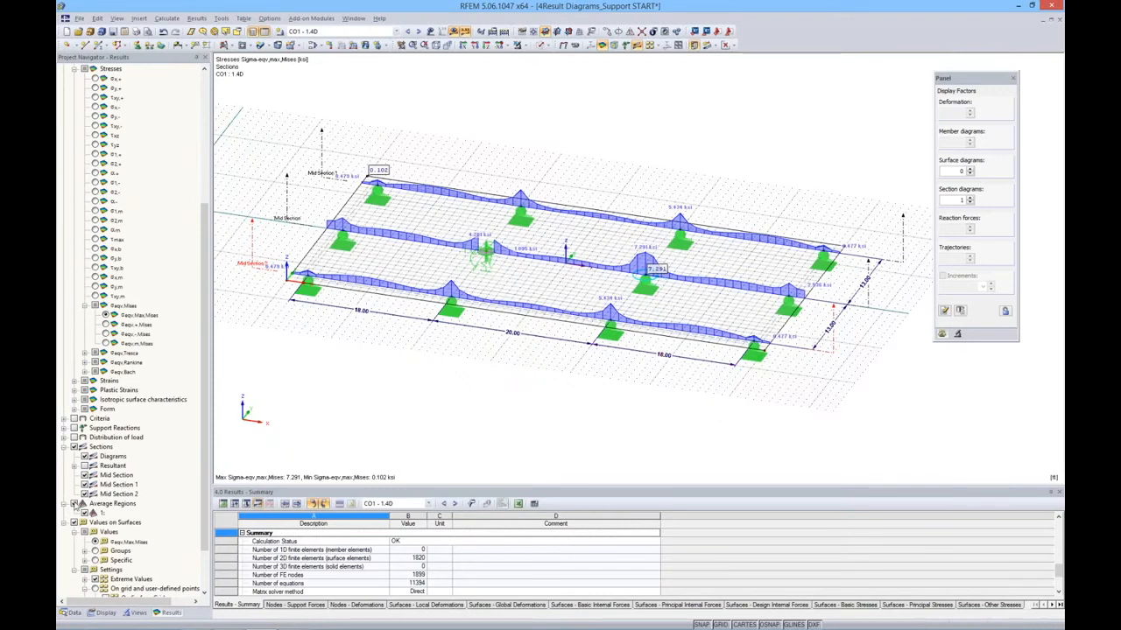
left_click(83, 456)
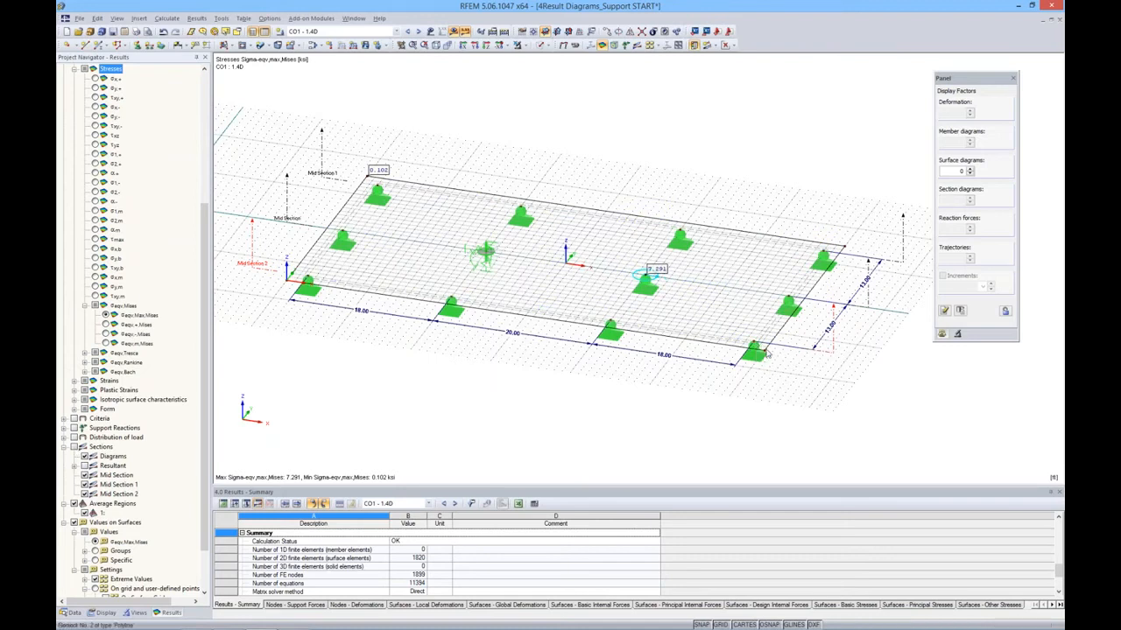
Step: Move the slab's front corner node outward, accepting the deletion of the results, and undo the move
left_click(764, 351)
left_click_drag(765, 351, 815, 407)
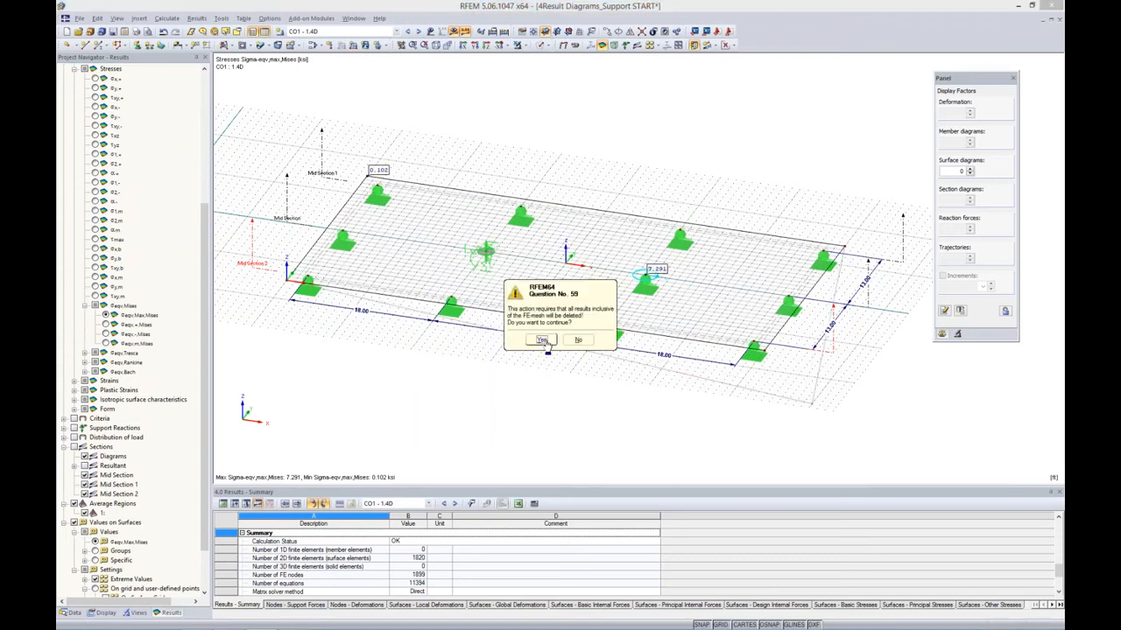
left_click(541, 340)
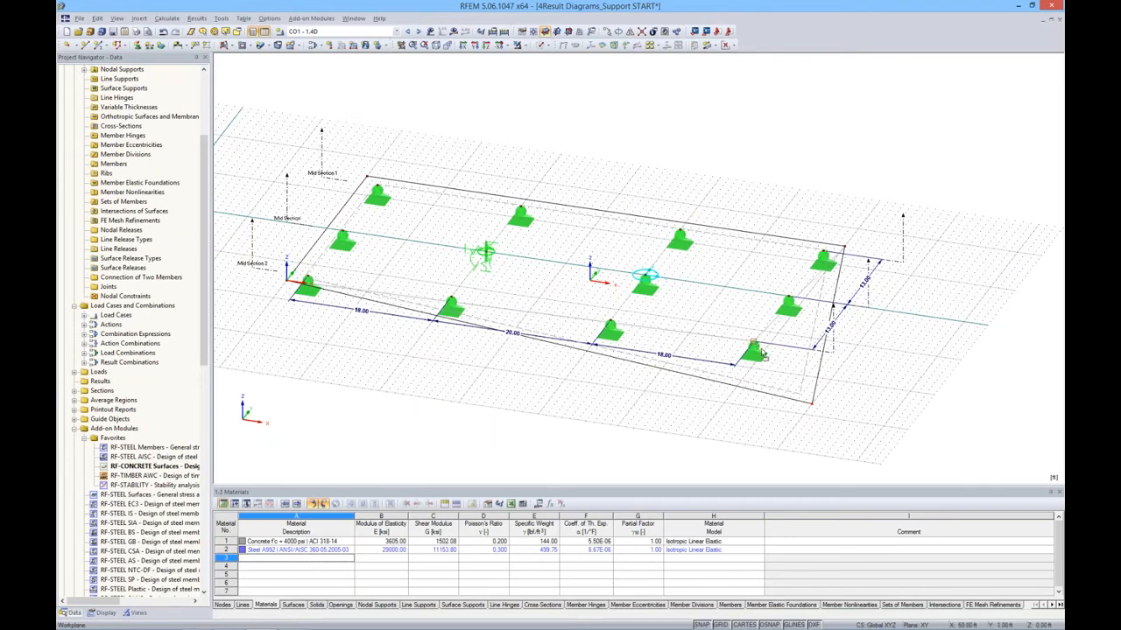
key("ctrl+z")
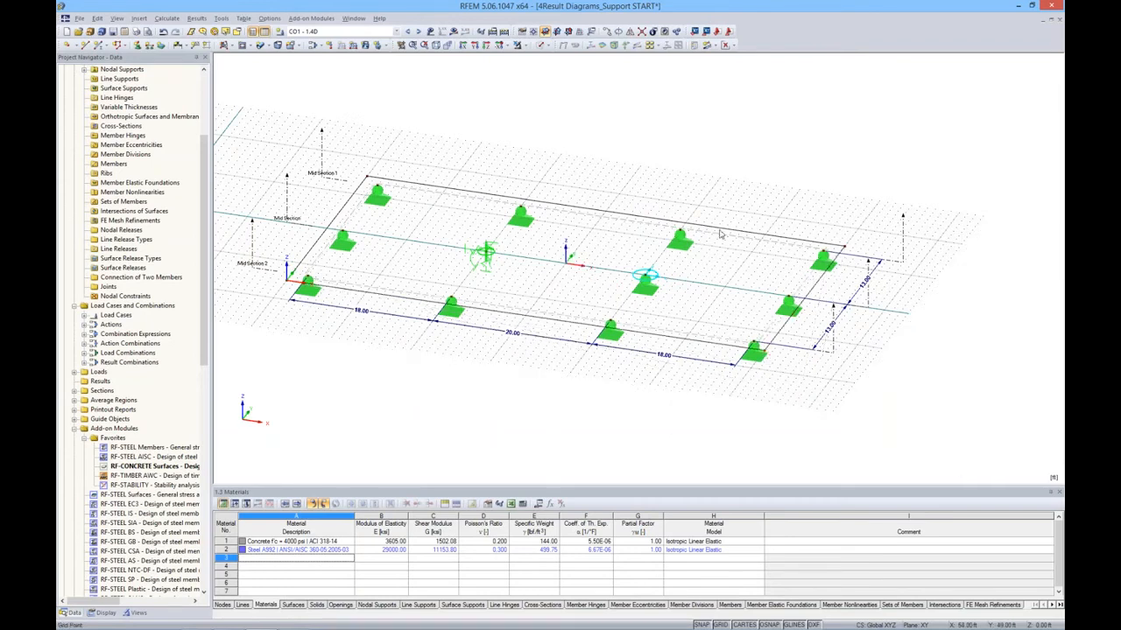
Step: Copy the second interior nodal support of the rear row to a free point behind the slab, about X 38 ft, Y 45 ft
left_click(682, 241)
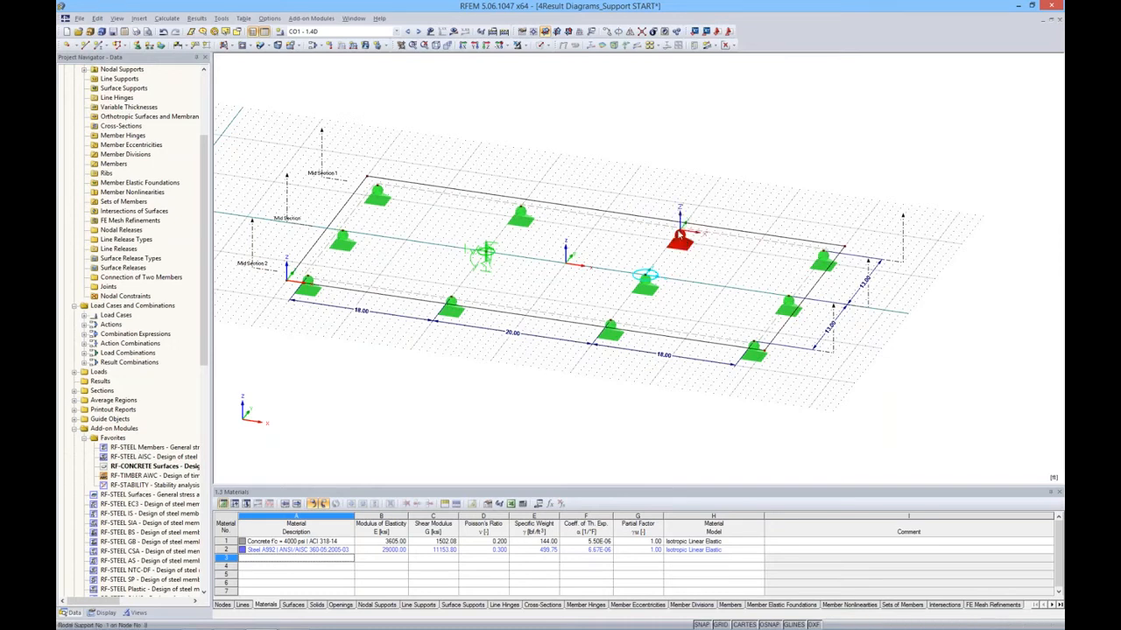
left_click_drag(681, 235, 719, 187)
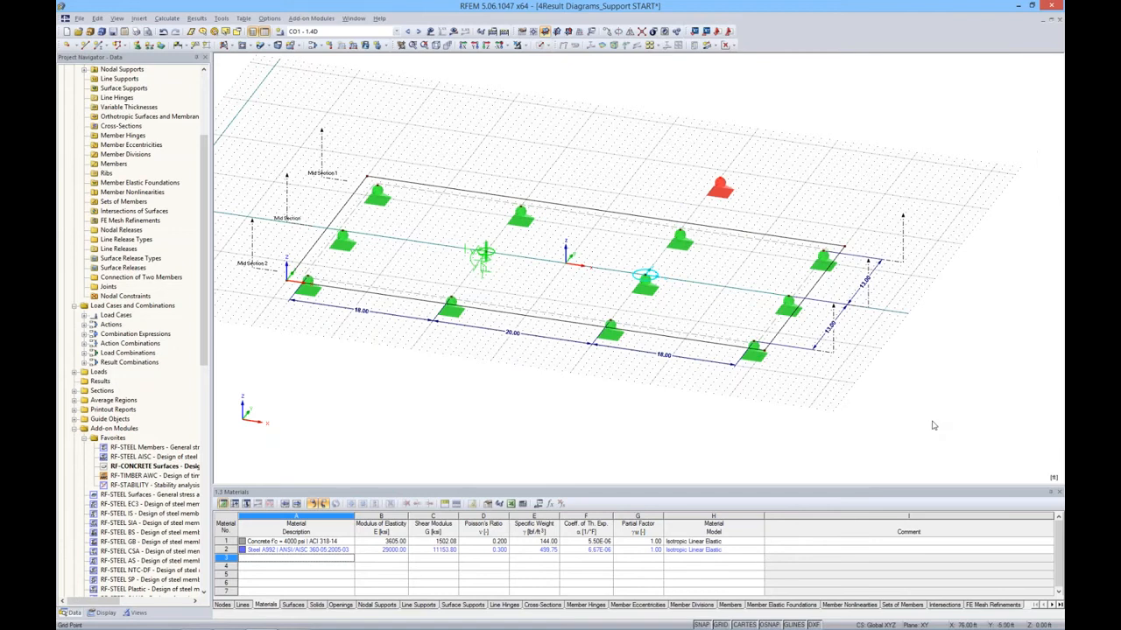
Step: Copy the slab, its sections and the supports around its second half away along X, undo the copy, and clear the selection
left_click_drag(947, 432, 588, 158)
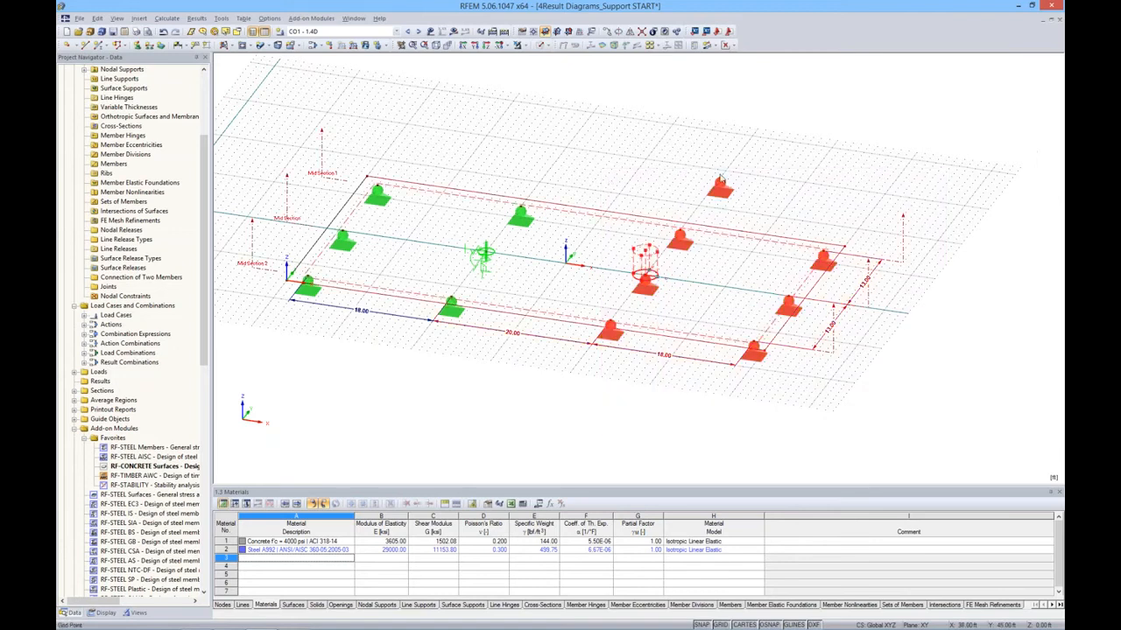
left_click_drag(721, 181, 992, 180)
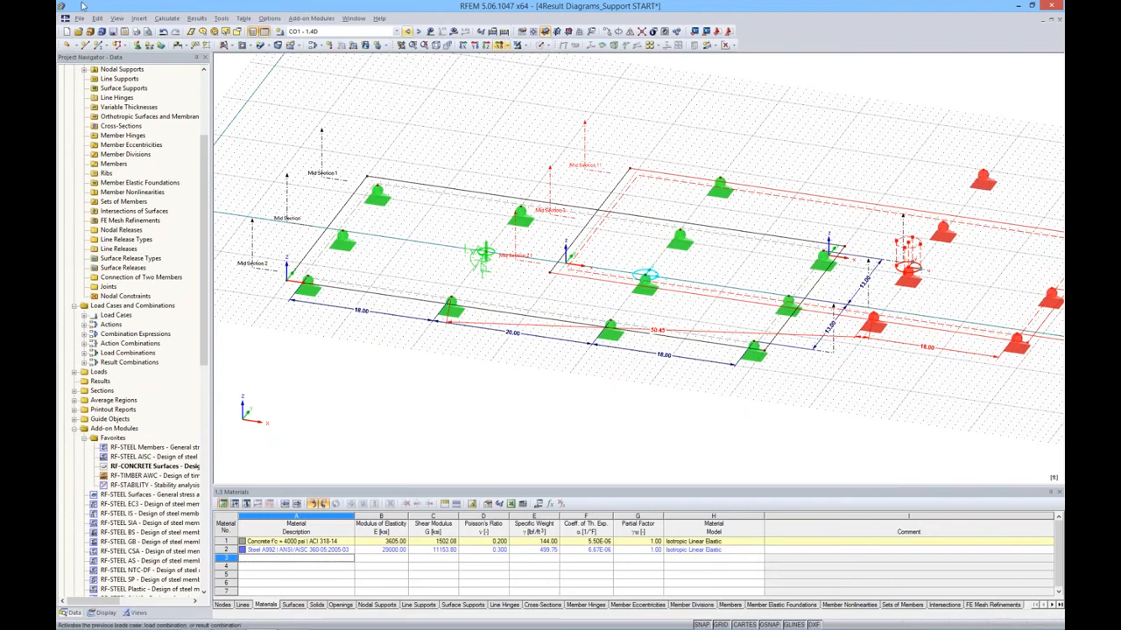
left_click(163, 31)
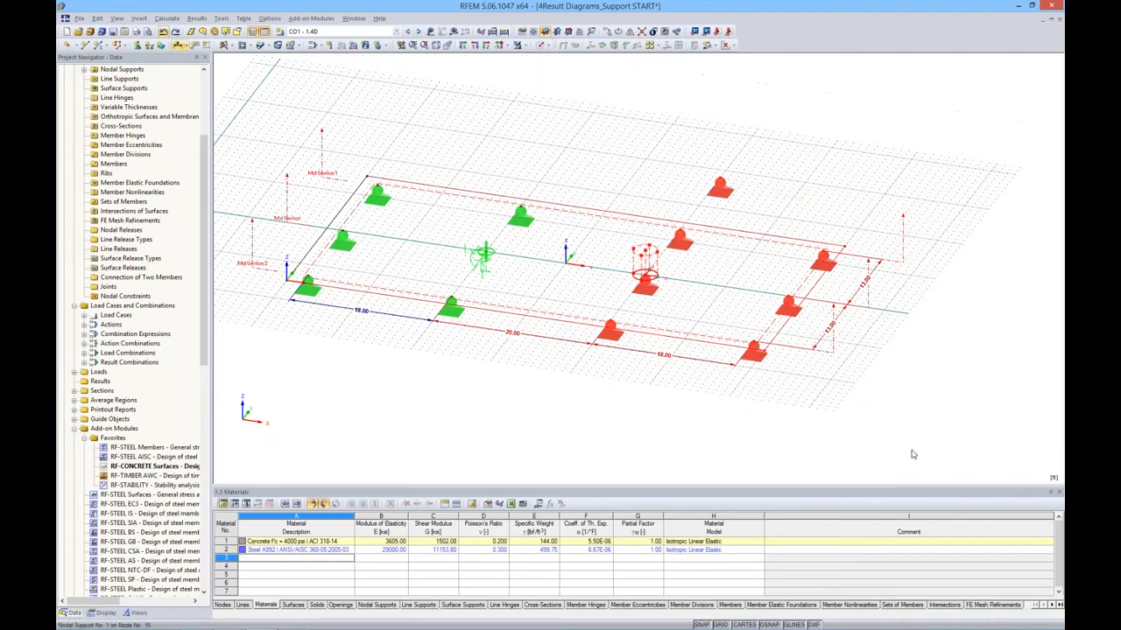
left_click(849, 420)
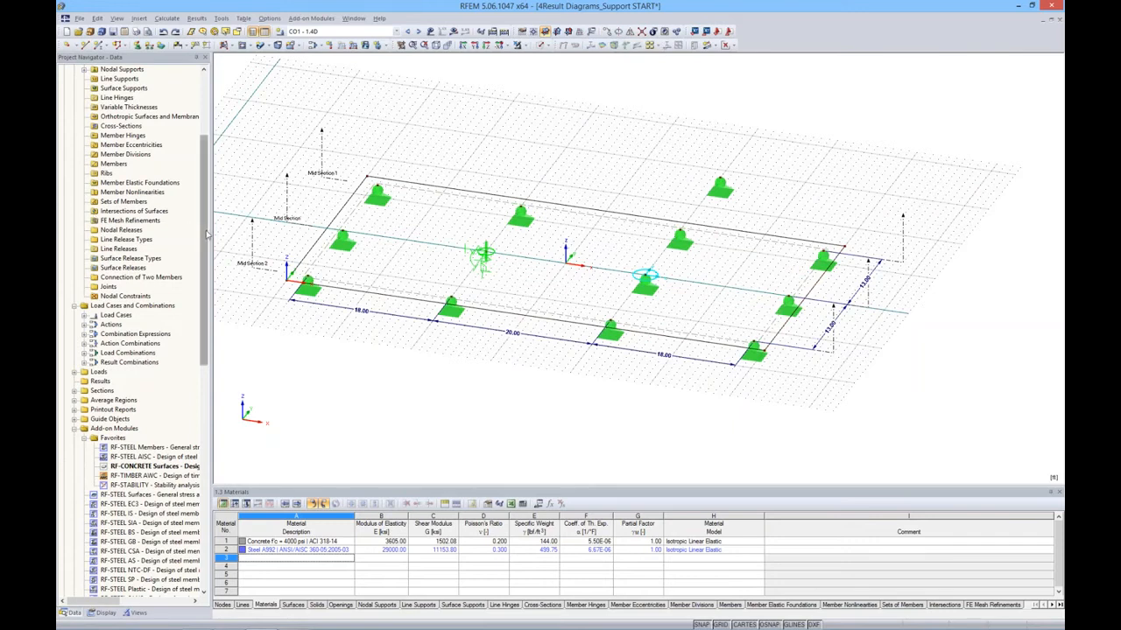
Step: Switch to the 6Parametric Hall model in the project navigator and rotate it slightly for a better view
left_click_drag(206, 237, 206, 173)
left_click(64, 136)
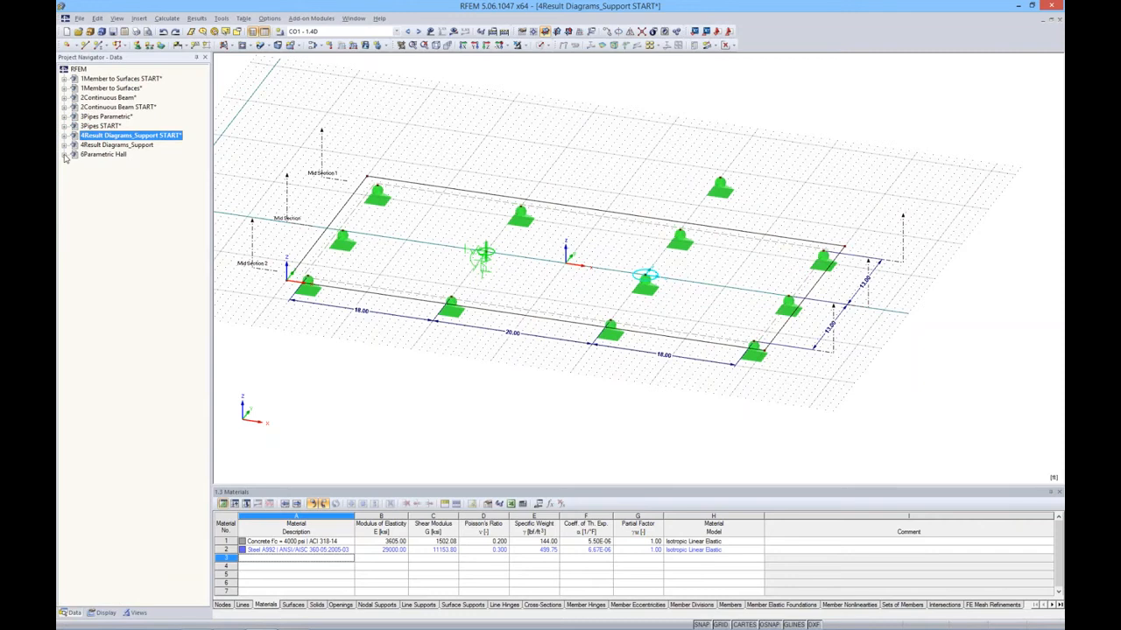
double_click(96, 155)
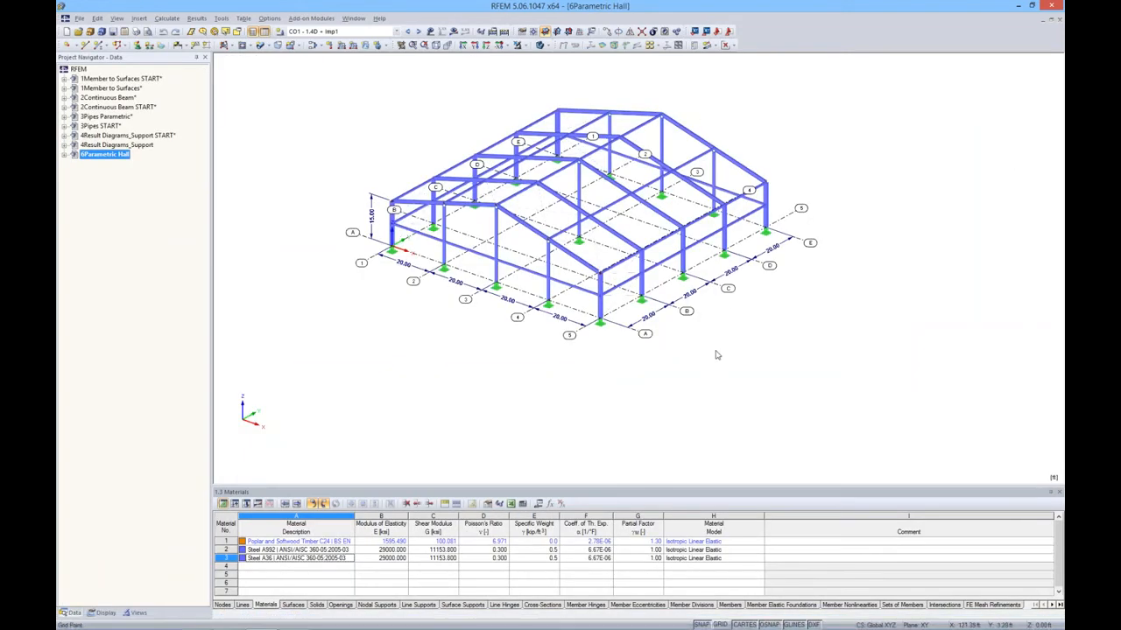
middle_click_drag(716, 354, 689, 343, "ctrl")
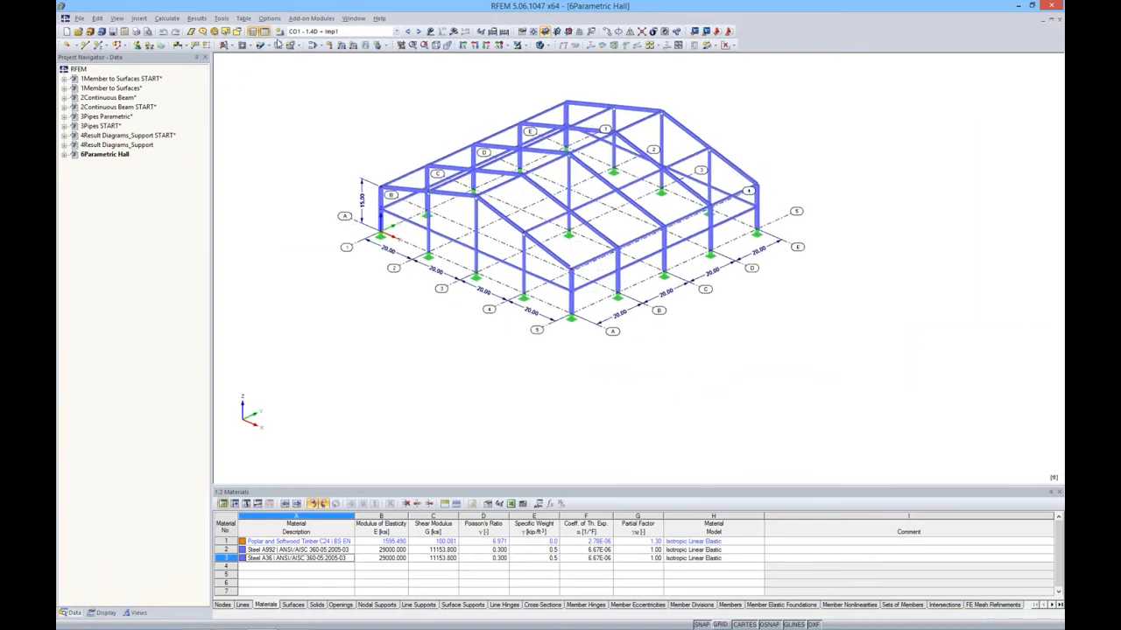
Step: Open the 3D Hall member generator, review its geometry, bracing and cross-section settings, and leave without generating anything
left_click(222, 18)
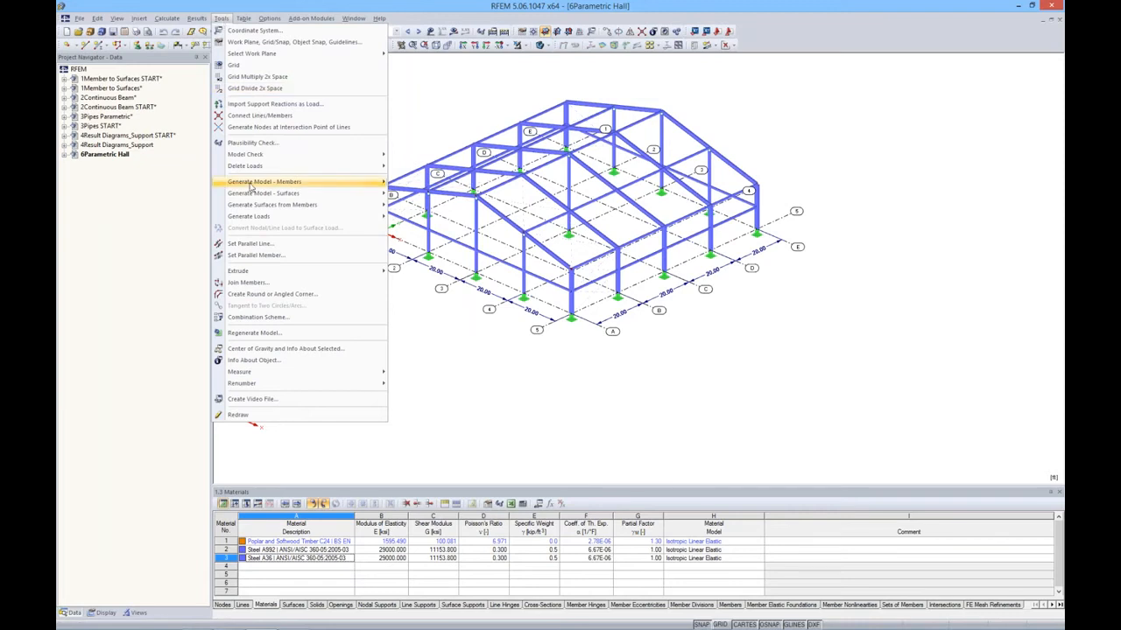
mouse_move(251, 185)
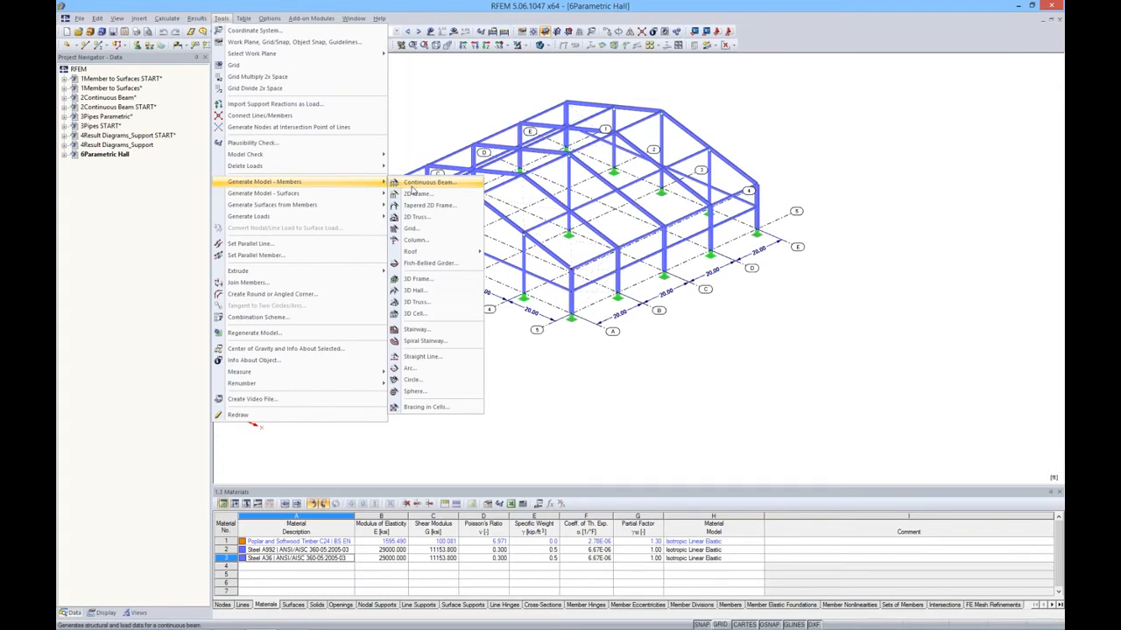
left_click(415, 291)
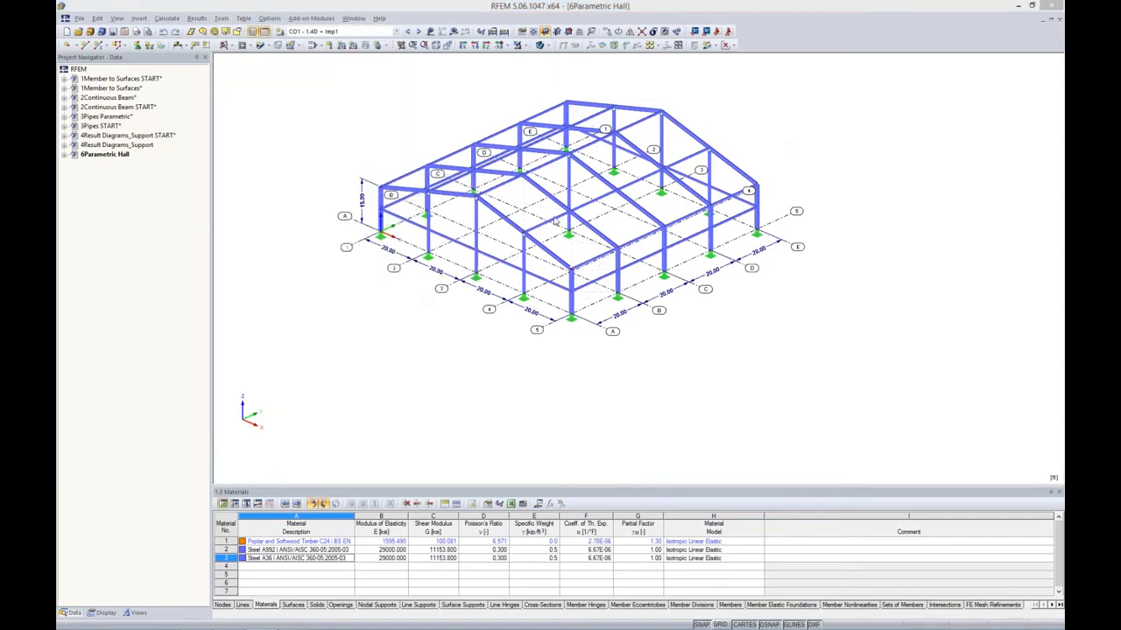
left_click_drag(593, 151, 603, 131)
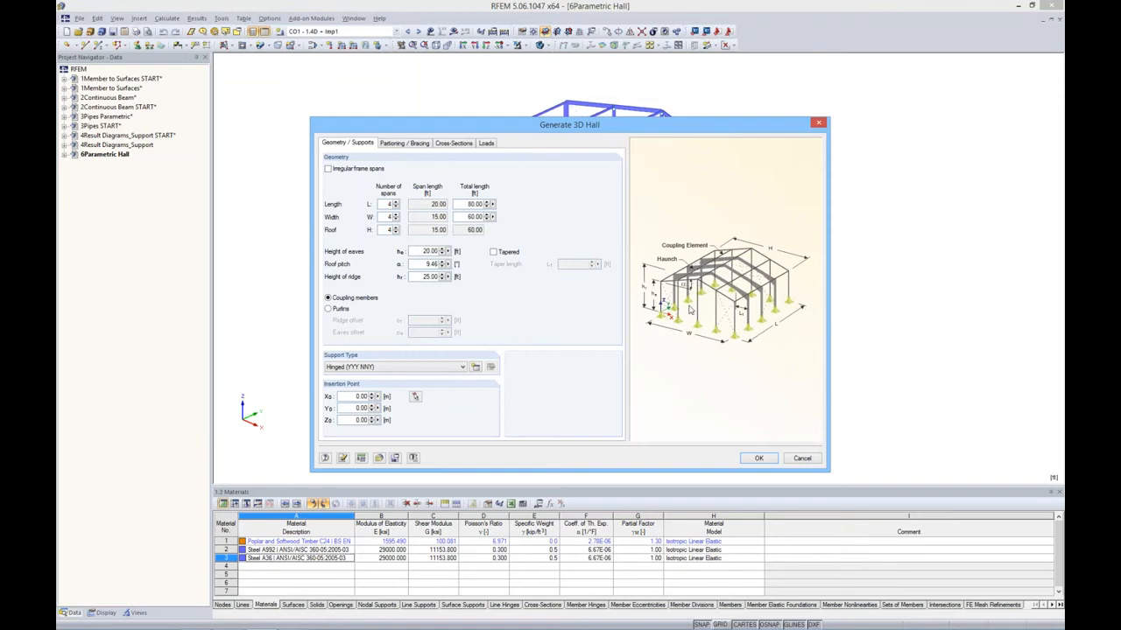
left_click(413, 145)
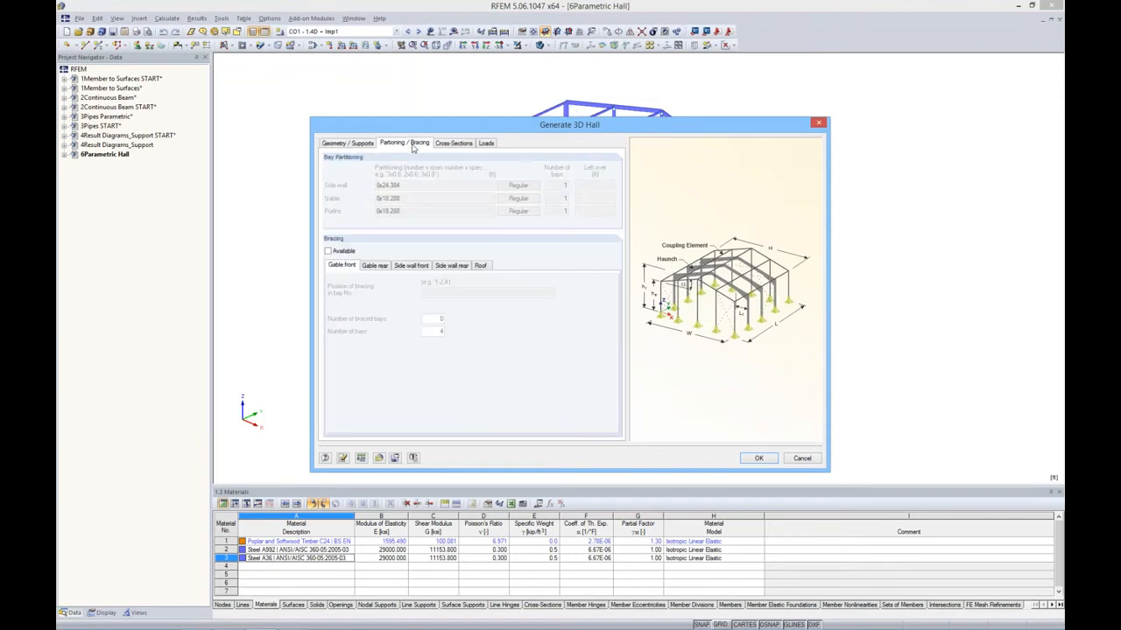
left_click(452, 143)
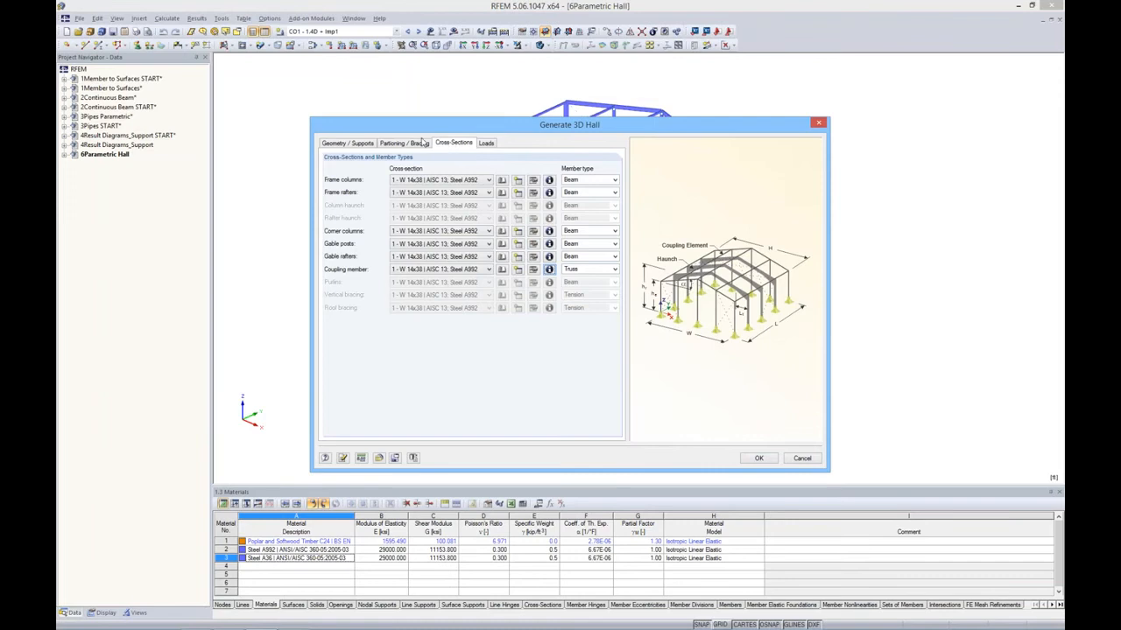
left_click(803, 458)
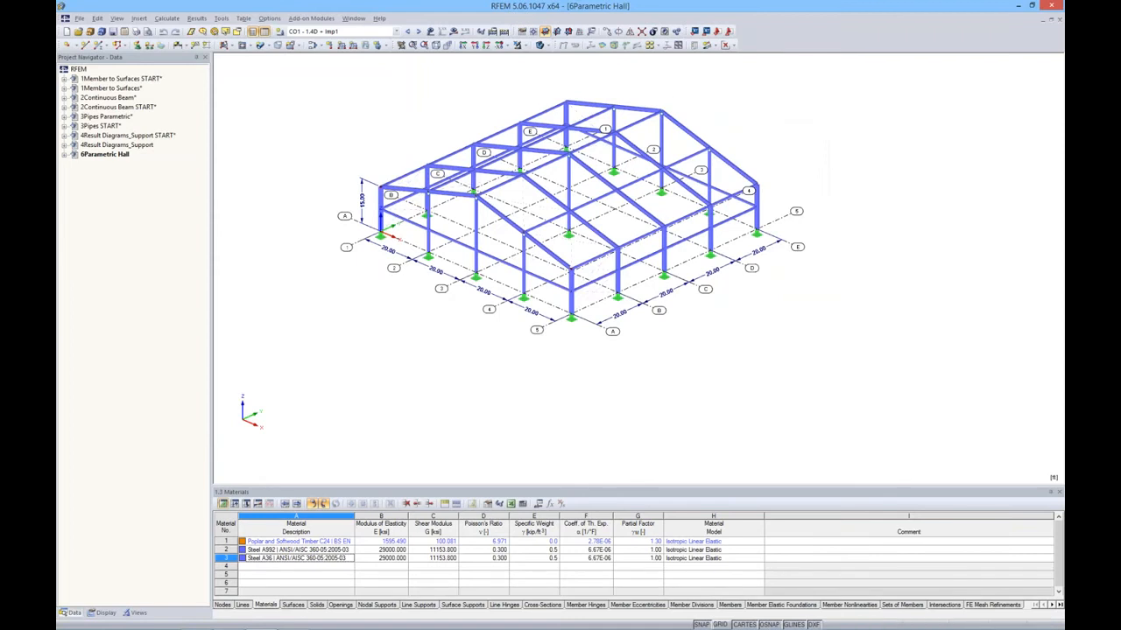
Step: Open the hall's parameter list and set the Length parameter to 15 ft
left_click(549, 504)
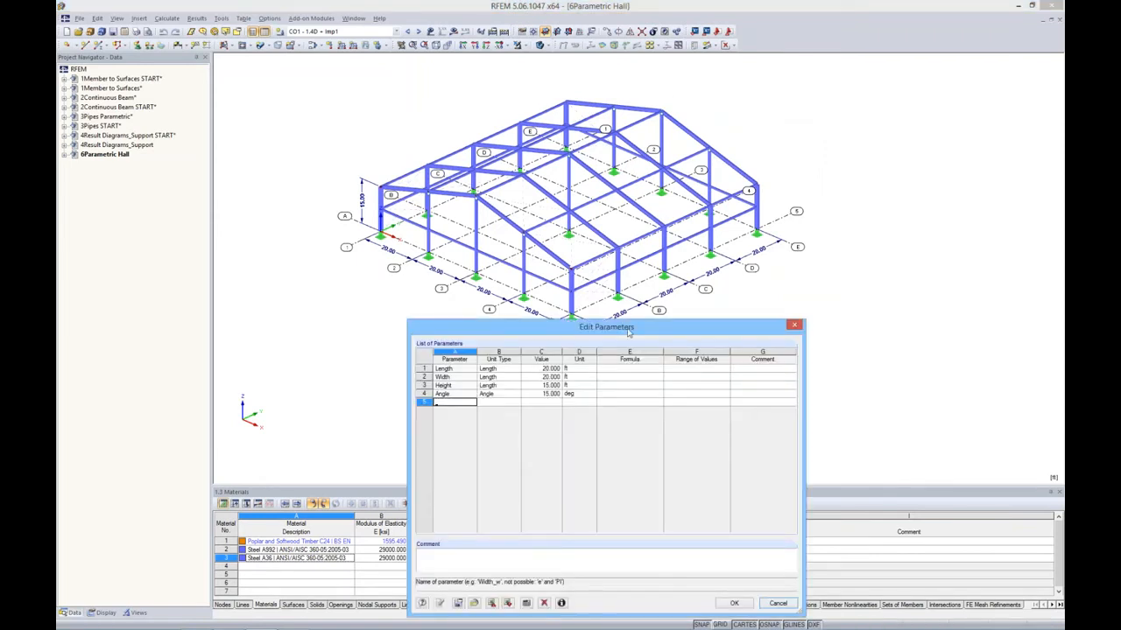
left_click_drag(628, 331, 605, 362)
left_click(519, 400)
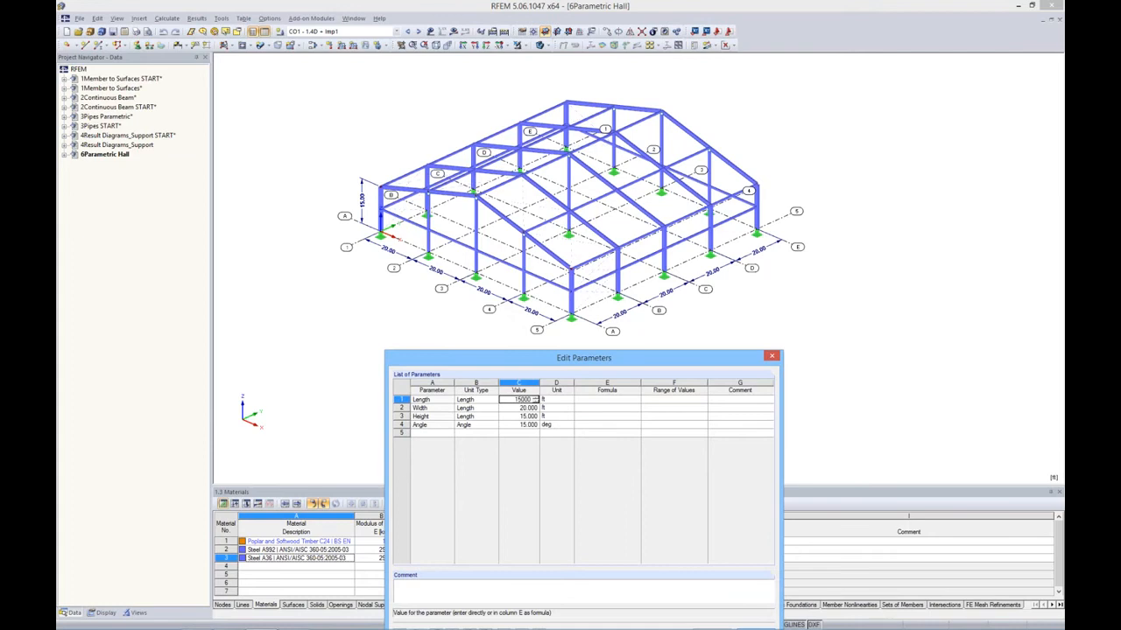
key("Tab")
key("Down")
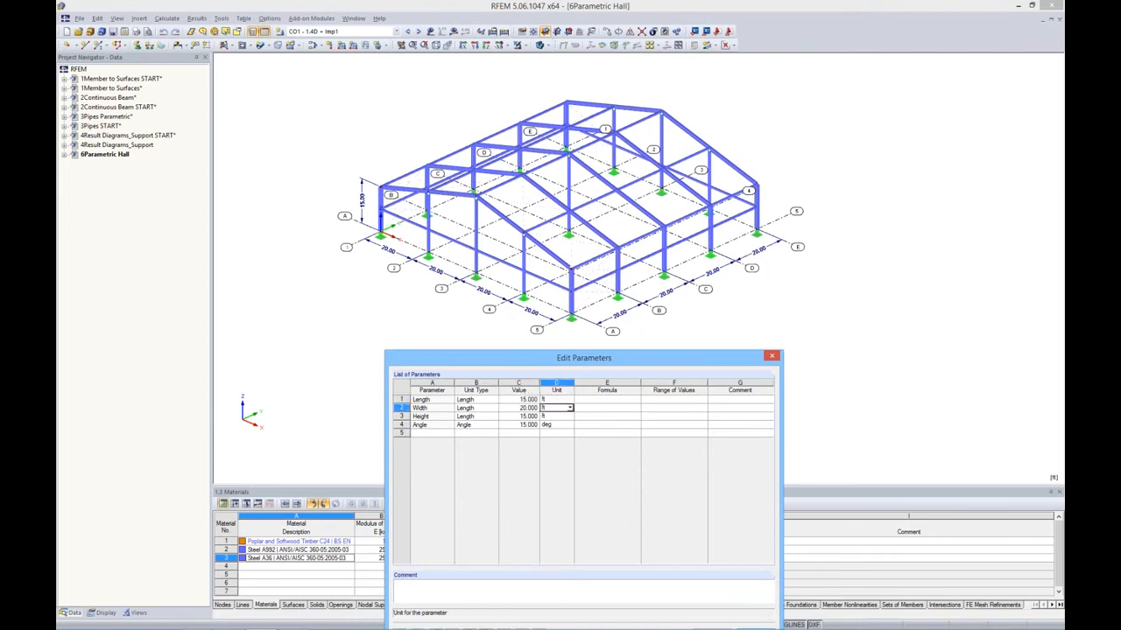
Step: Set the Width parameter to 15 ft and apply the parameters to the hall, accepting the deletion of the results
key("Left")
type("15")
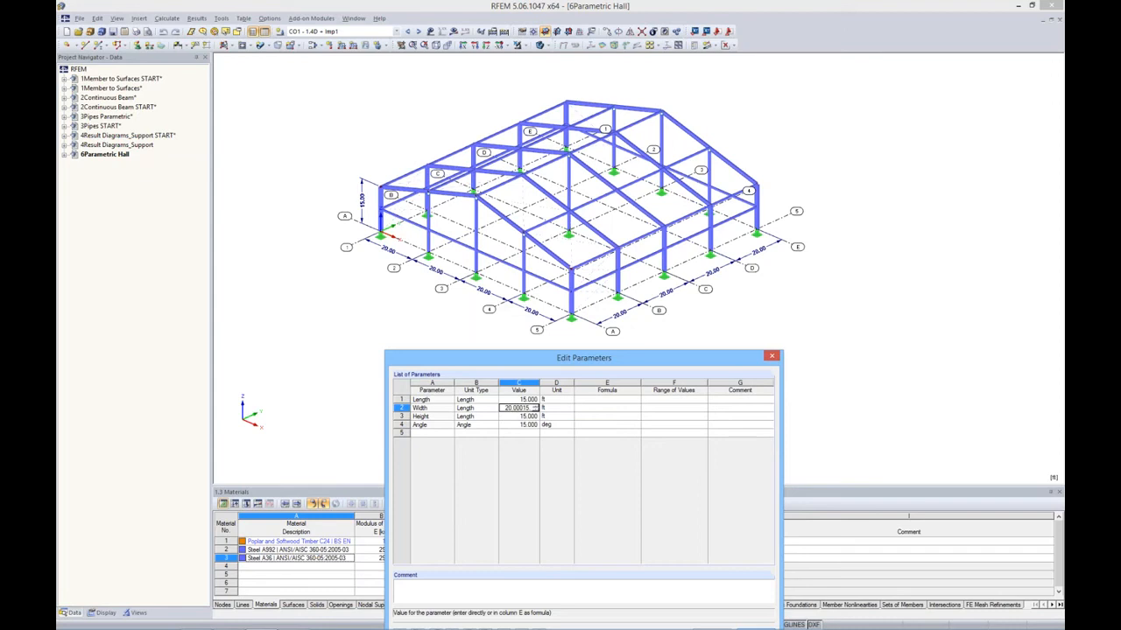
key("ctrl+a")
key("BackSpace")
left_click(628, 416)
left_click_drag(626, 357, 622, 315)
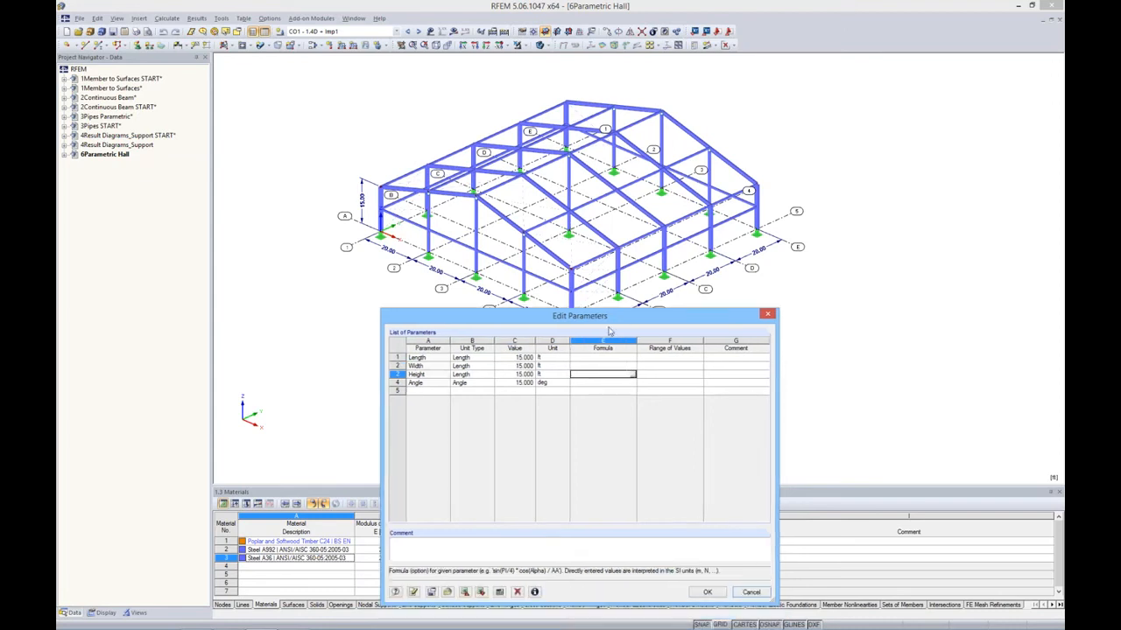
left_click(429, 592)
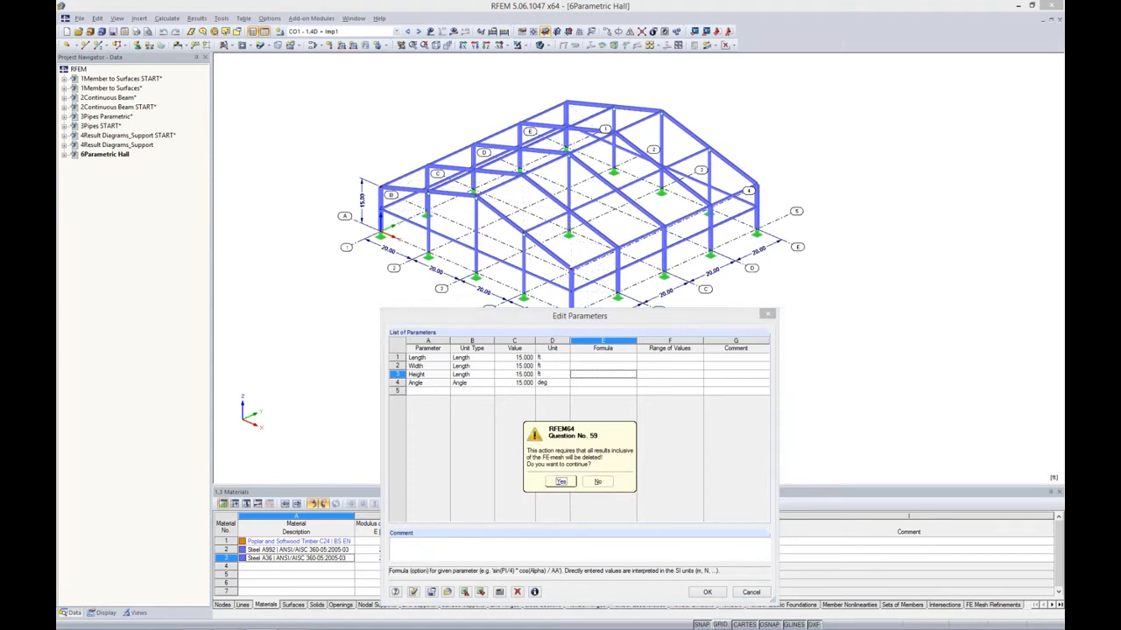
left_click(557, 490)
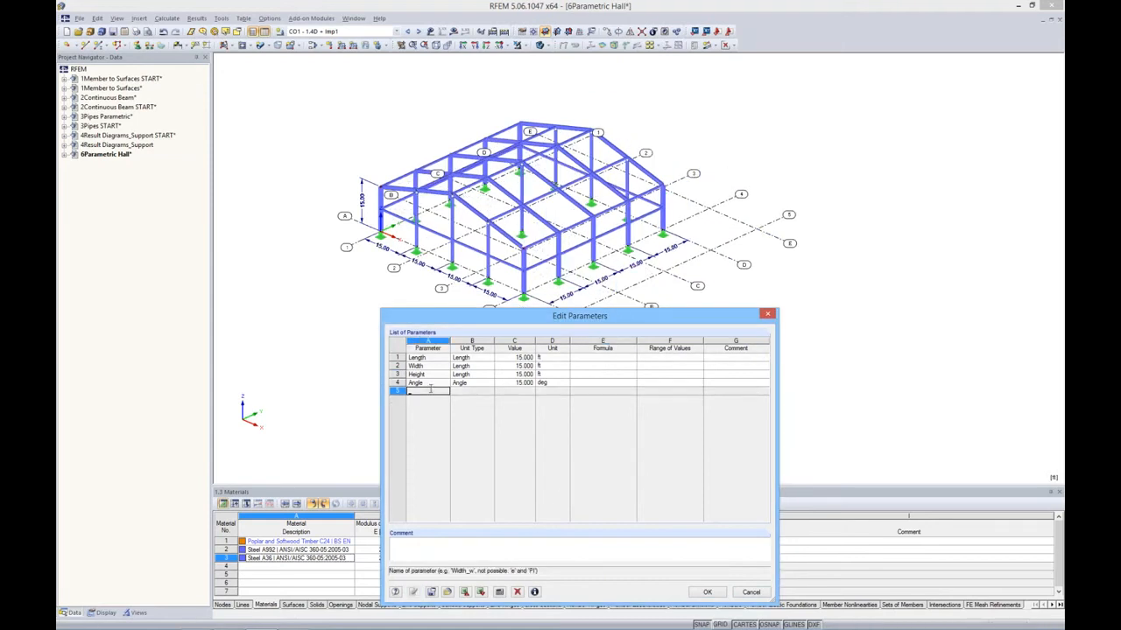
Step: Set the Angle parameter to 25 deg and apply it to the hall model
left_click(518, 383)
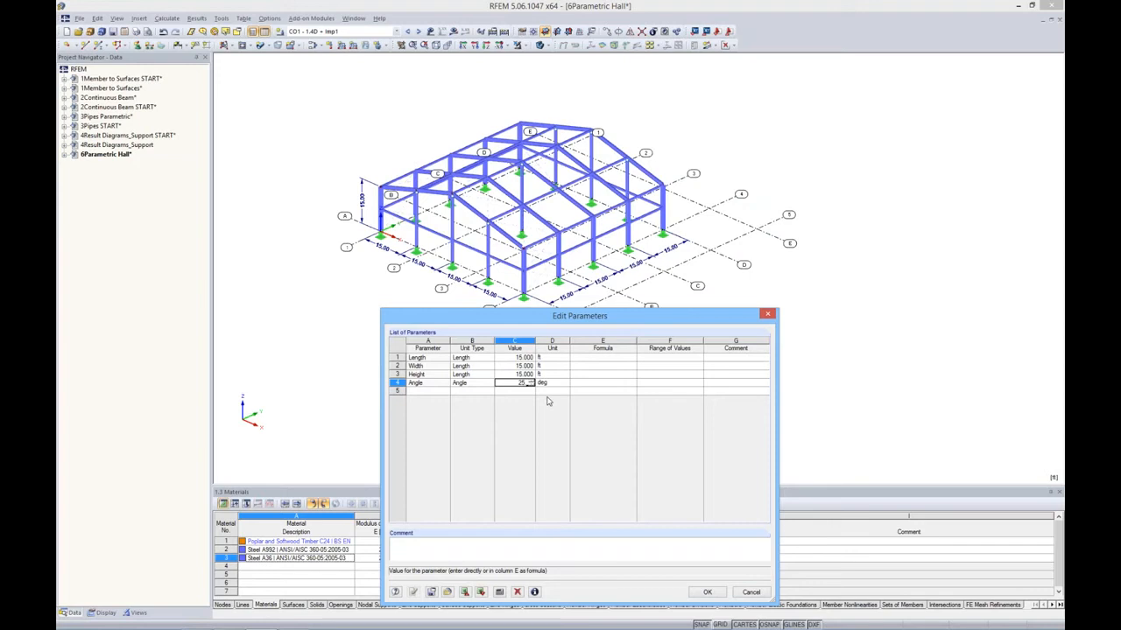
left_click(574, 392)
left_click(416, 594)
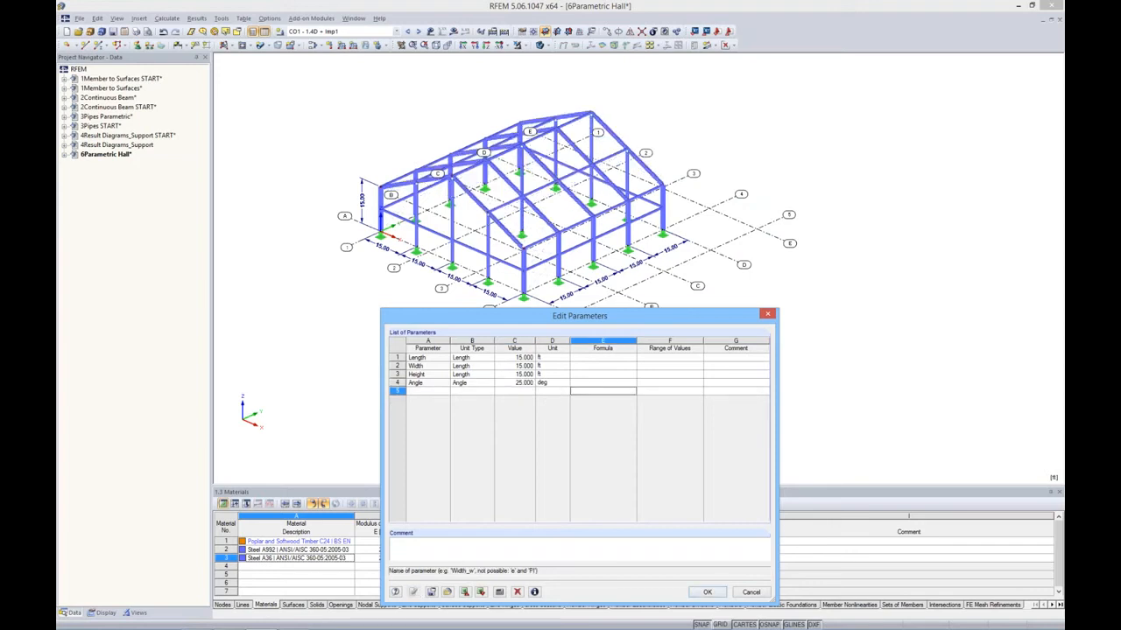
Step: Close the parameter list and undo the last parameter changes applied to the hall model
middle_click_drag(681, 142, 766, 300, "ctrl")
left_click(767, 314)
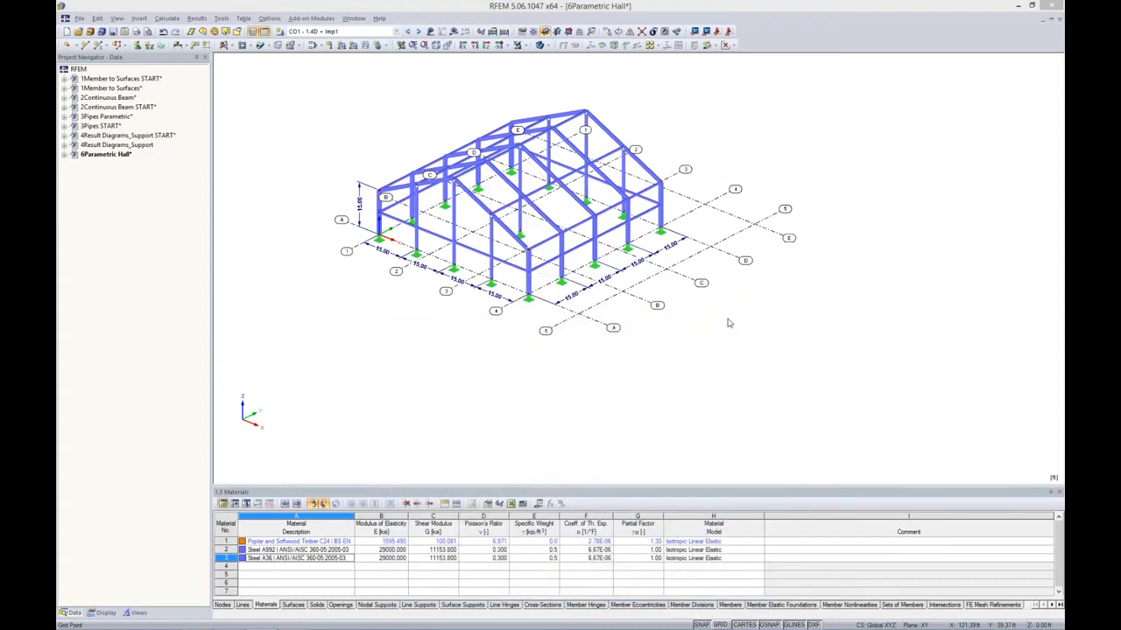
middle_click_drag(695, 276, 739, 293)
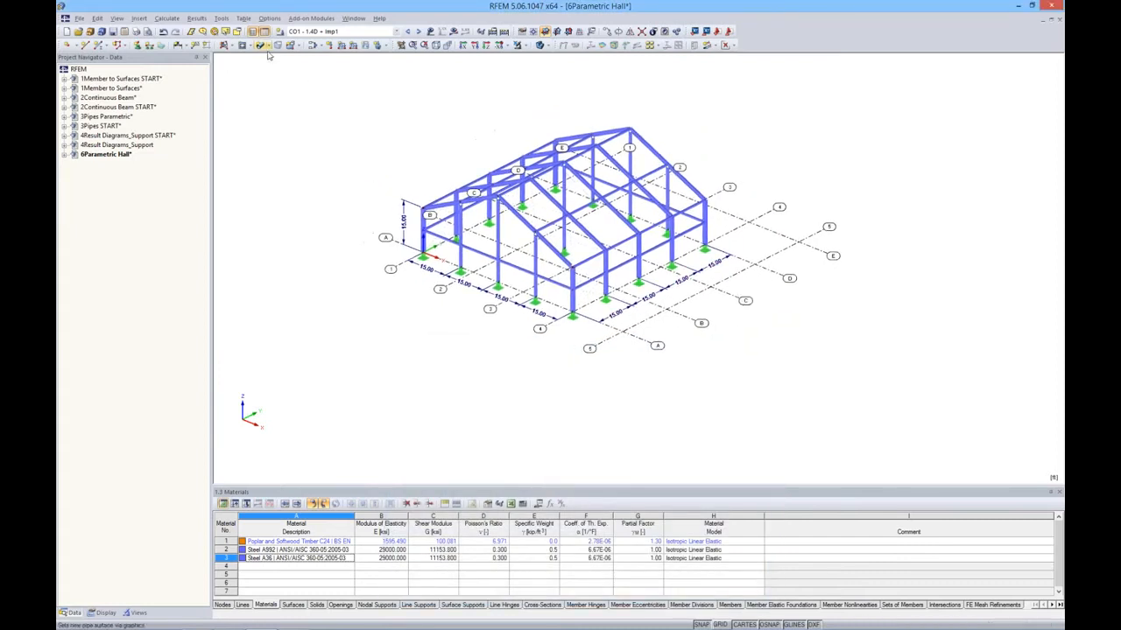
left_click(163, 31)
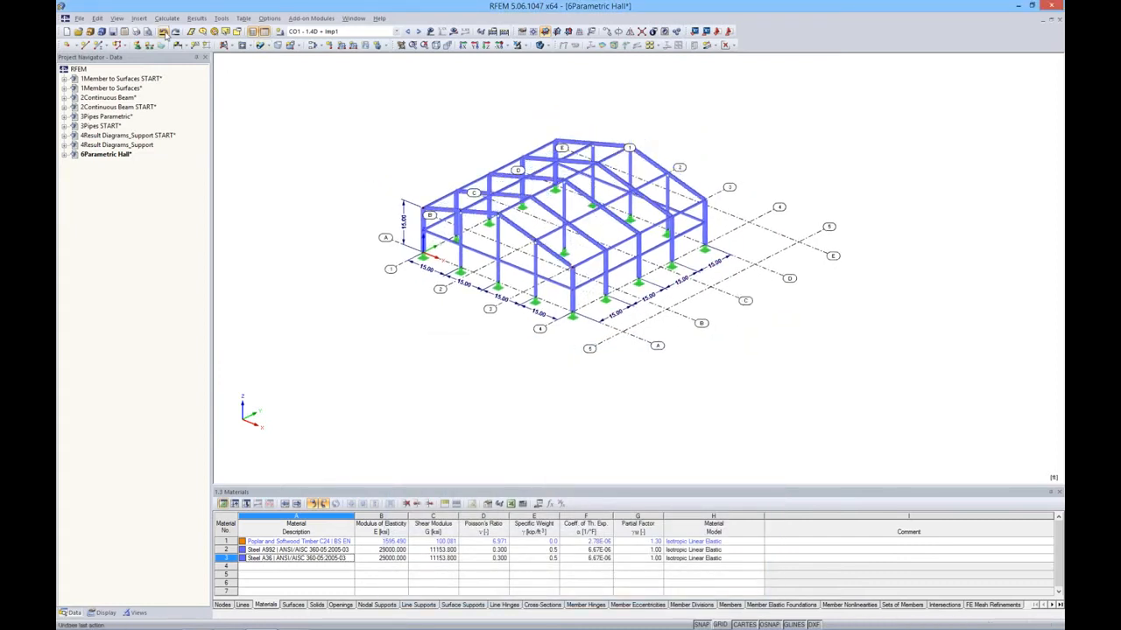
left_click(164, 31)
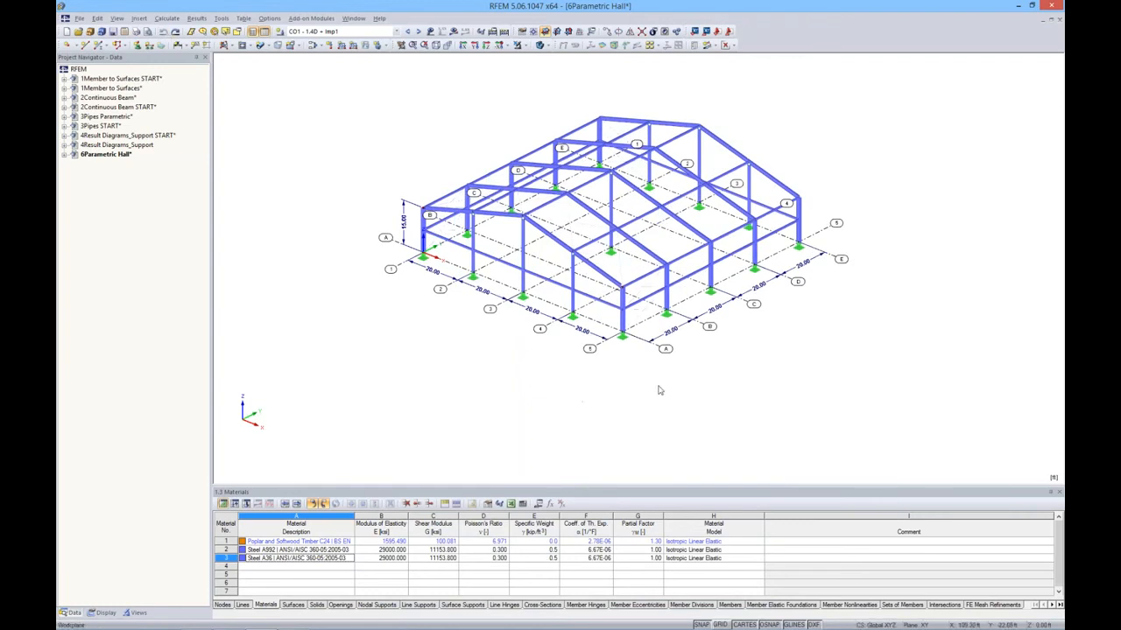
middle_click_drag(698, 362, 663, 383)
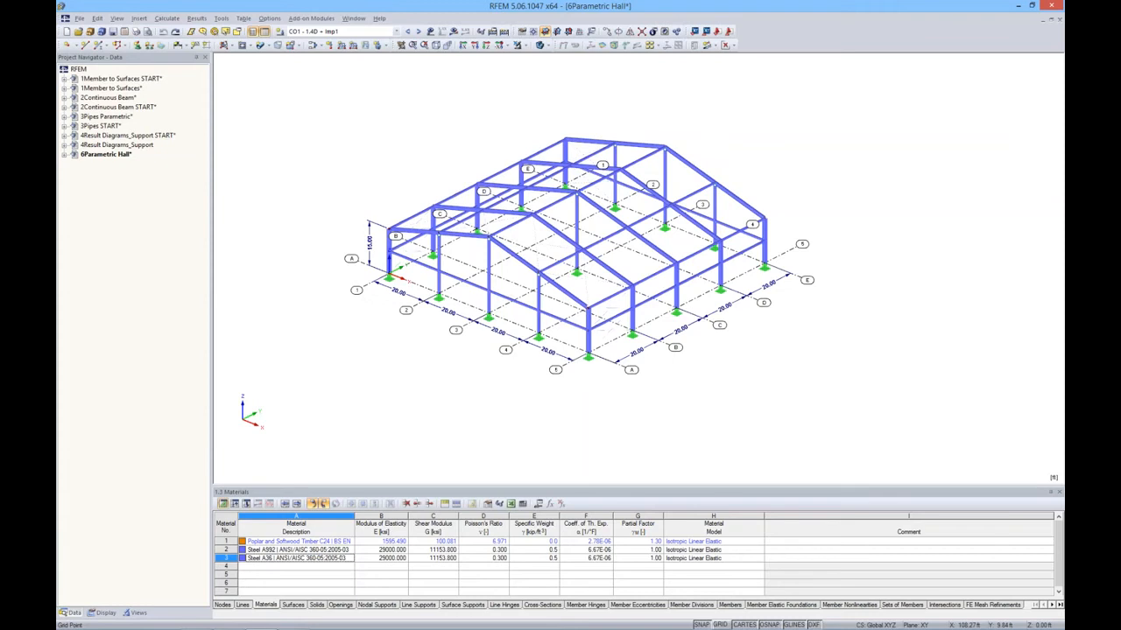
Step: Display the loads of LC1 - Dead Load on the hall, followed by those of LC2 - Snow Load 1
left_click(396, 32)
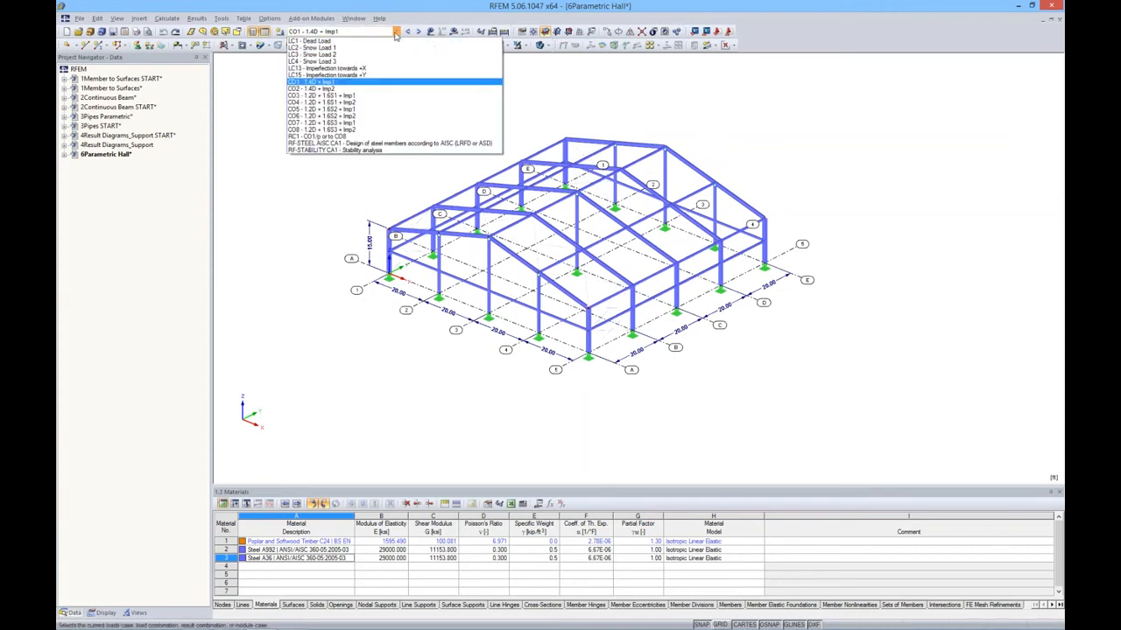
left_click(388, 43)
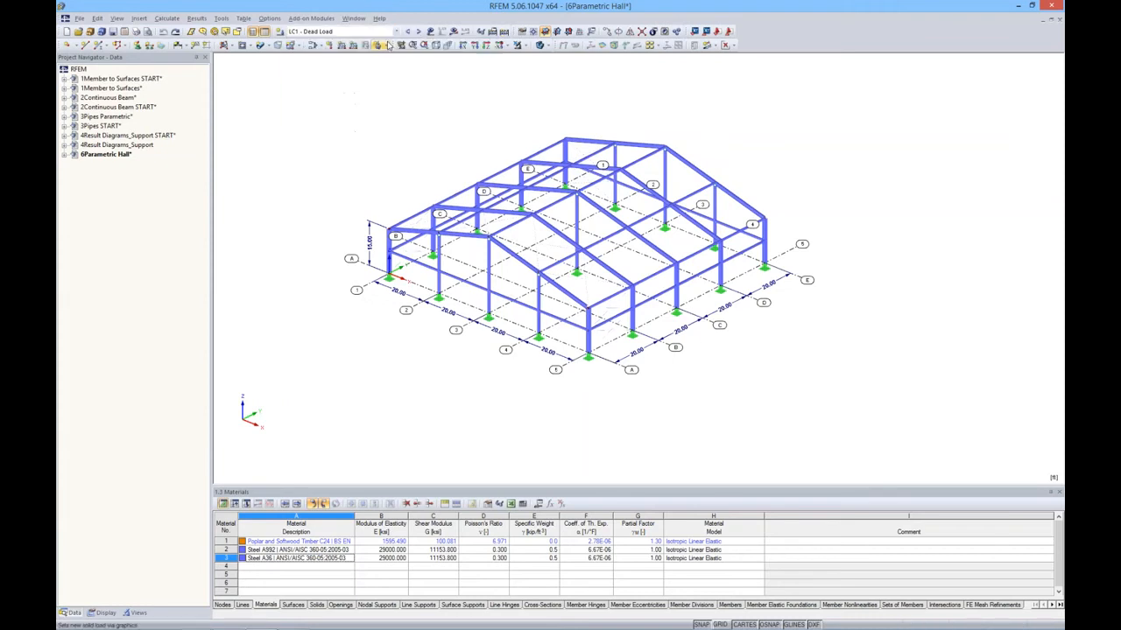
left_click(431, 32)
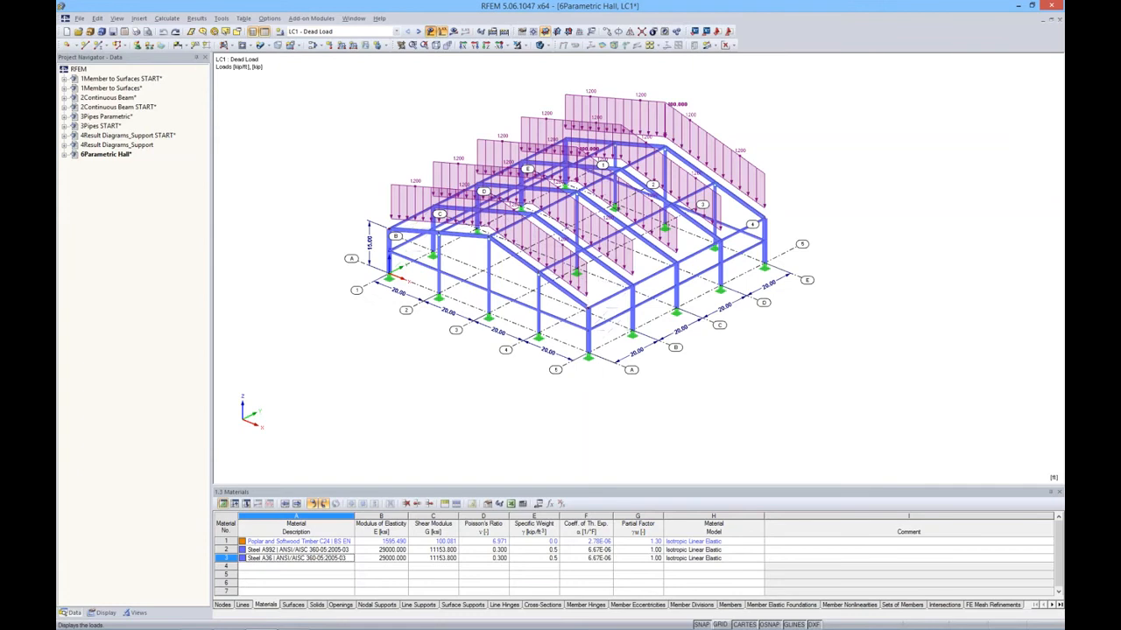
left_click(418, 31)
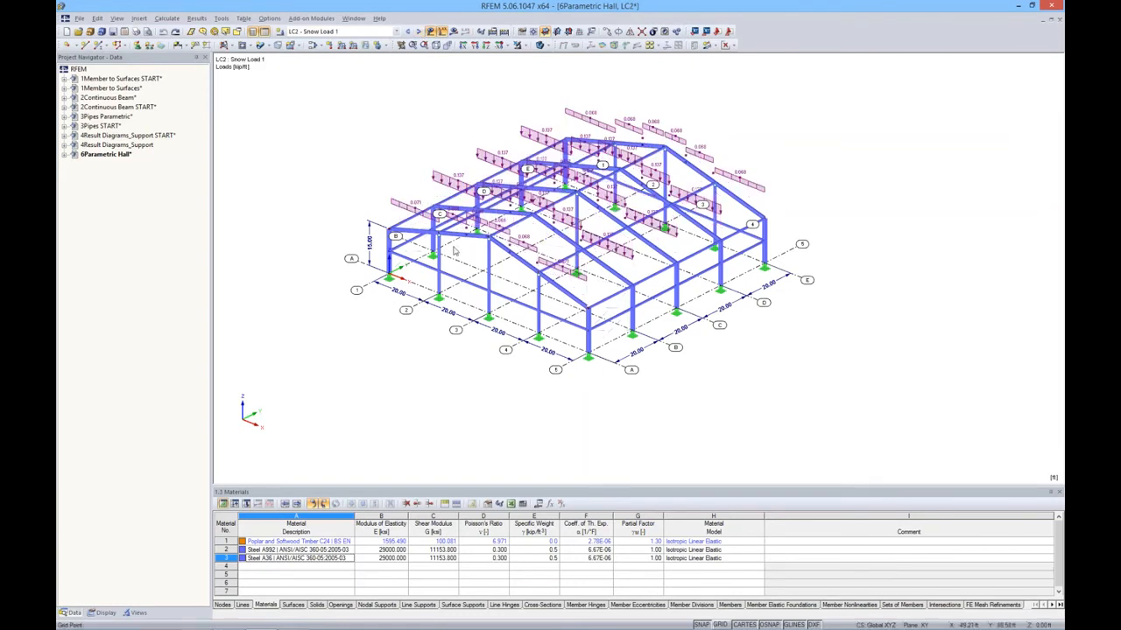
Step: Open the ASCE/SEI 7-10 snow load generator for a duopitch roof, review its settings, and leave without generating loads
left_click(224, 20)
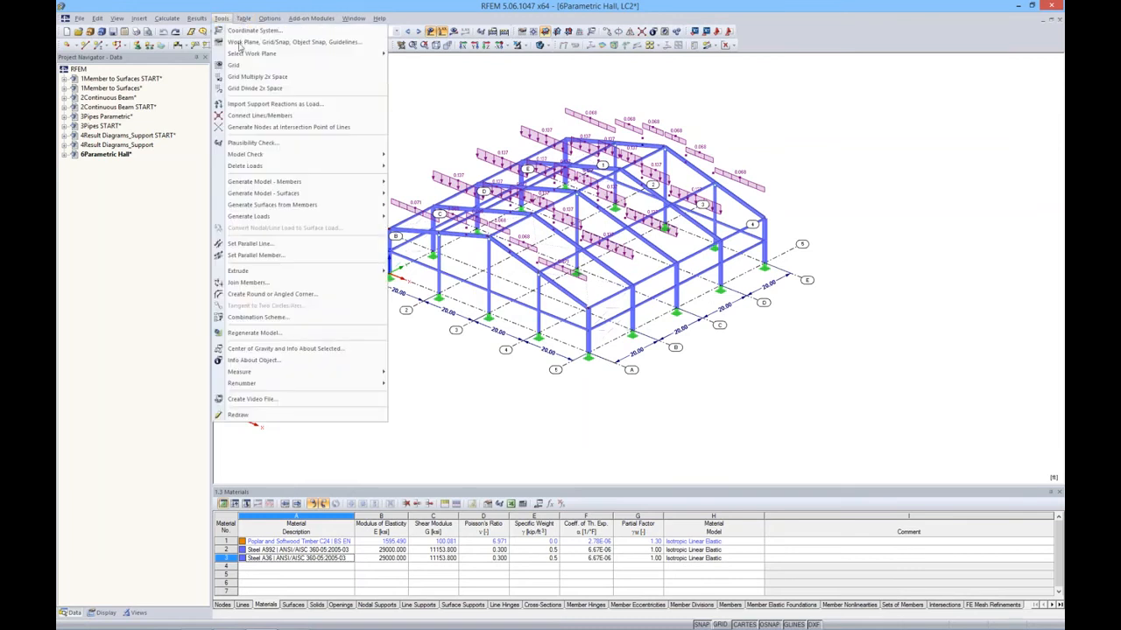
mouse_move(259, 218)
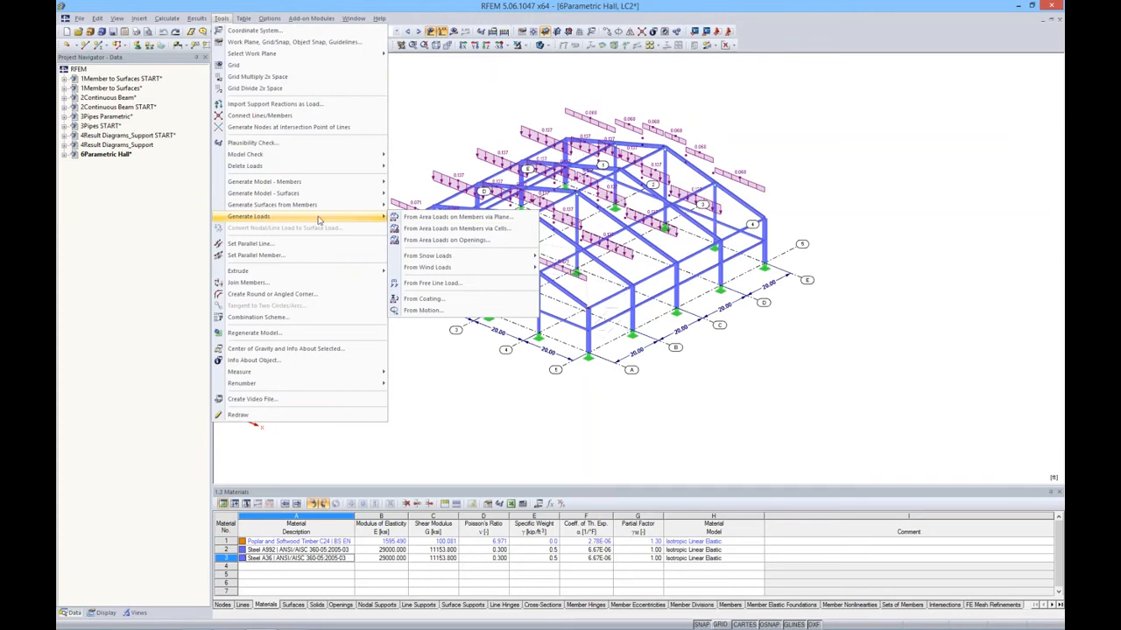
mouse_move(473, 259)
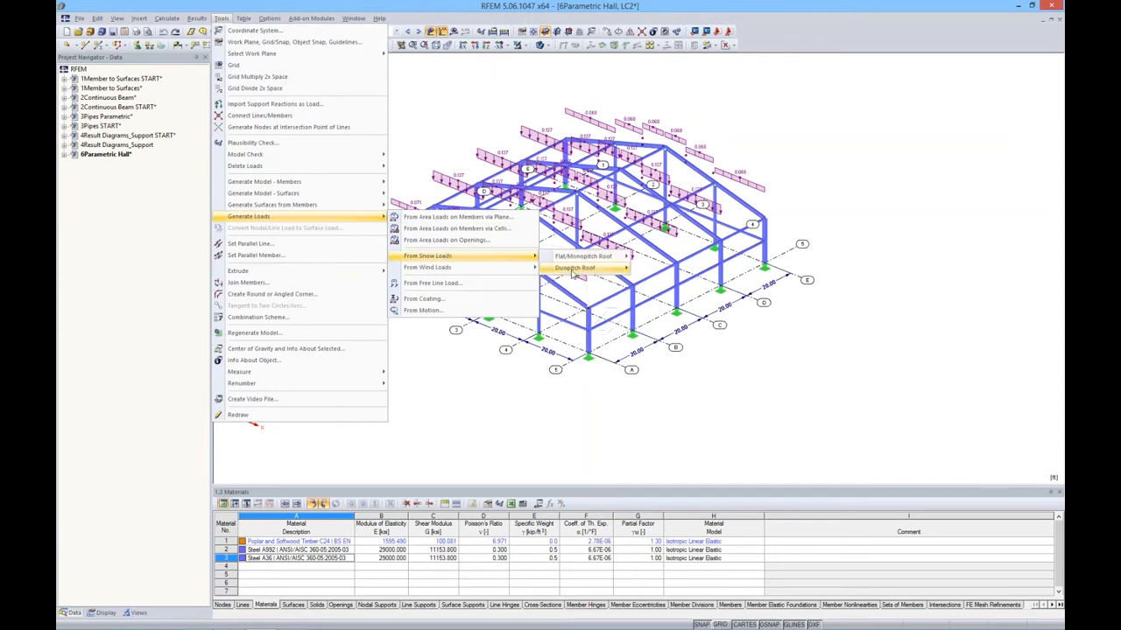
mouse_move(573, 268)
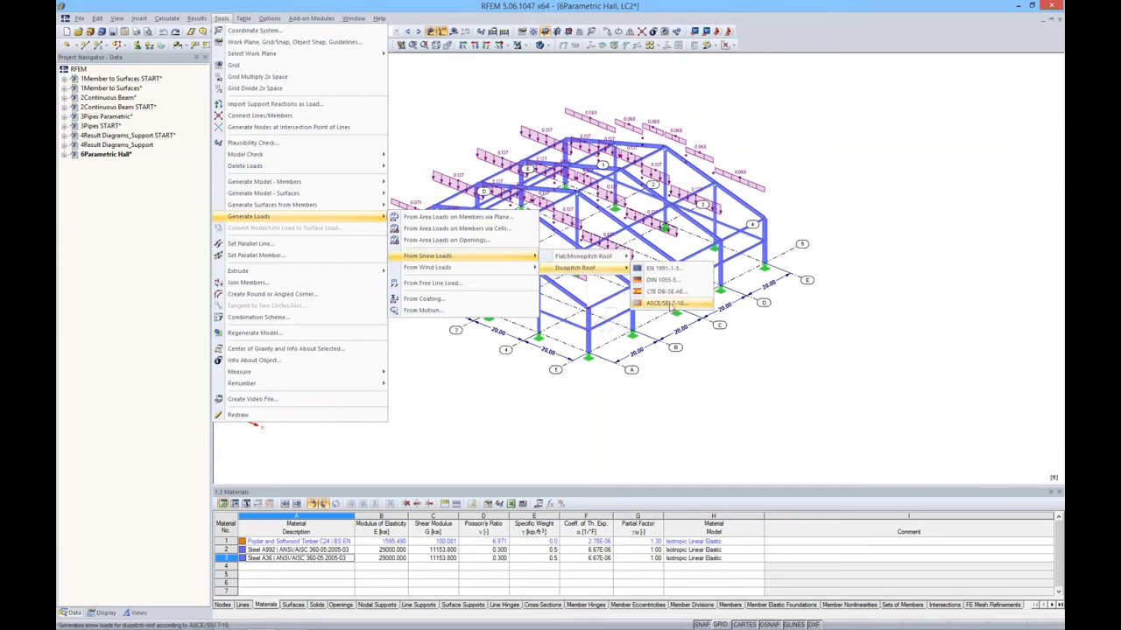
left_click(670, 304)
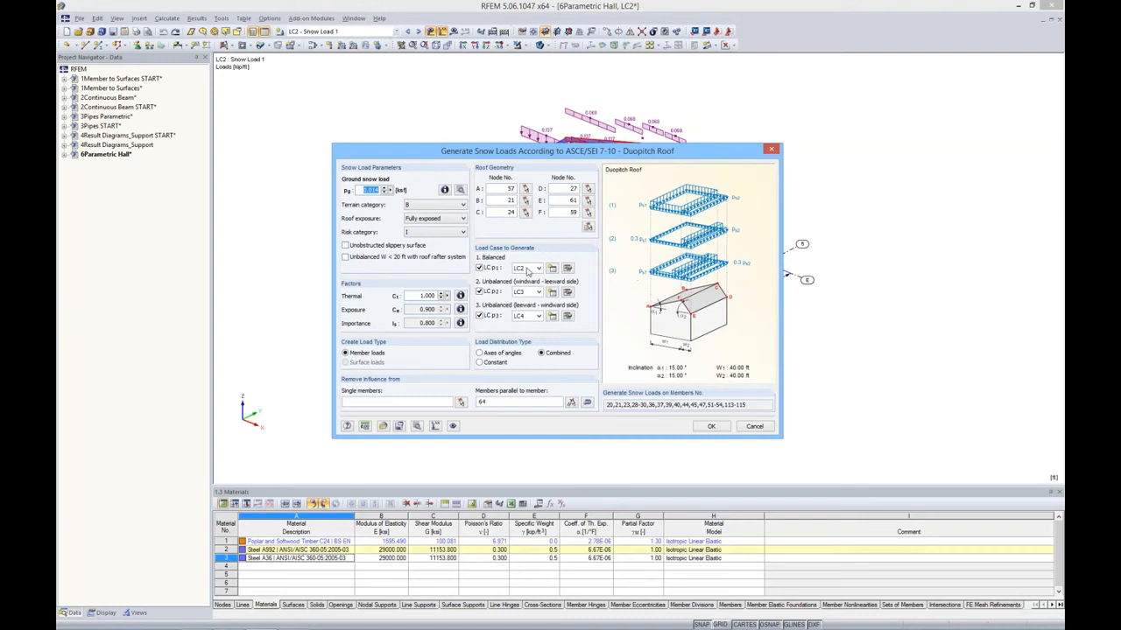
left_click(754, 426)
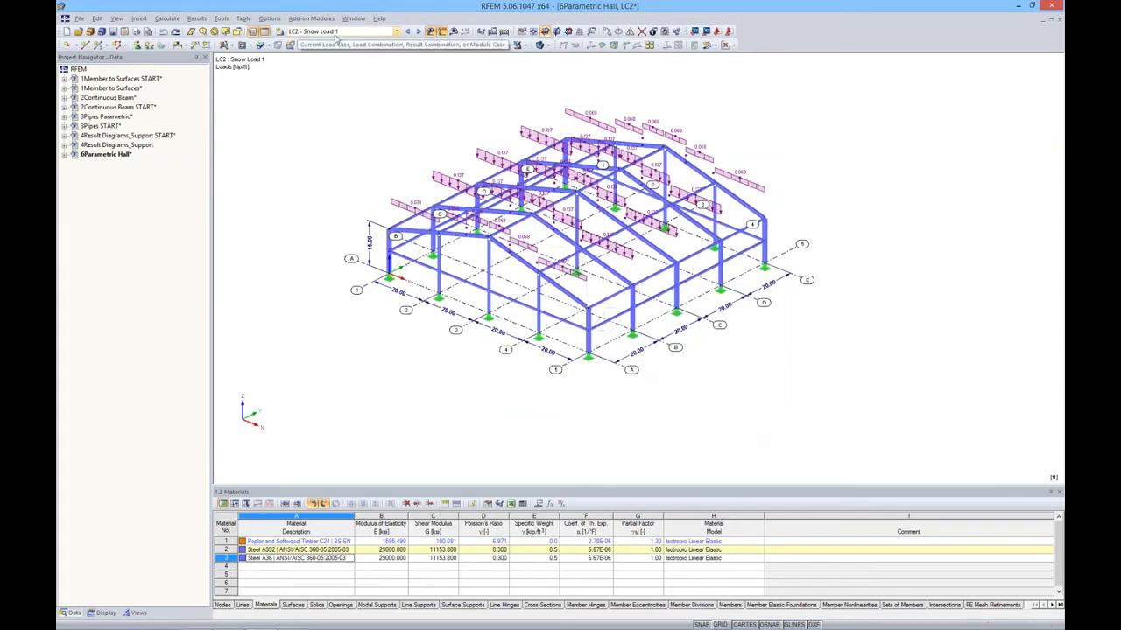
Step: Step the load display through LC3 - Snow Load 2, LC4 - Snow Load 3 and LC13 - Imperfection towards +X
left_click(419, 31)
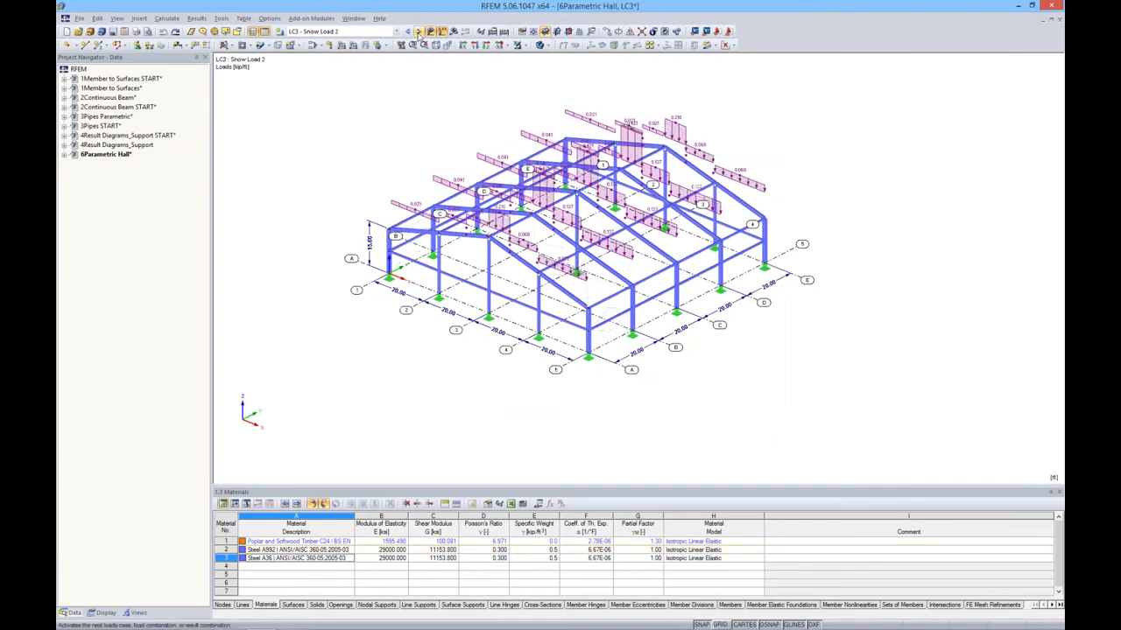
left_click(418, 32)
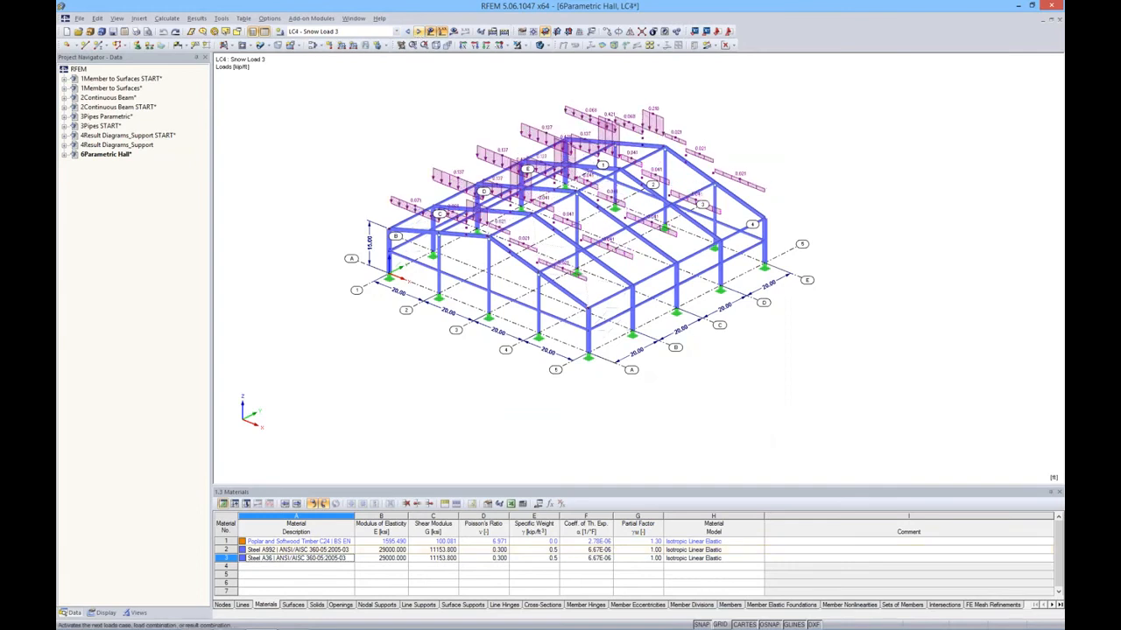
left_click(419, 32)
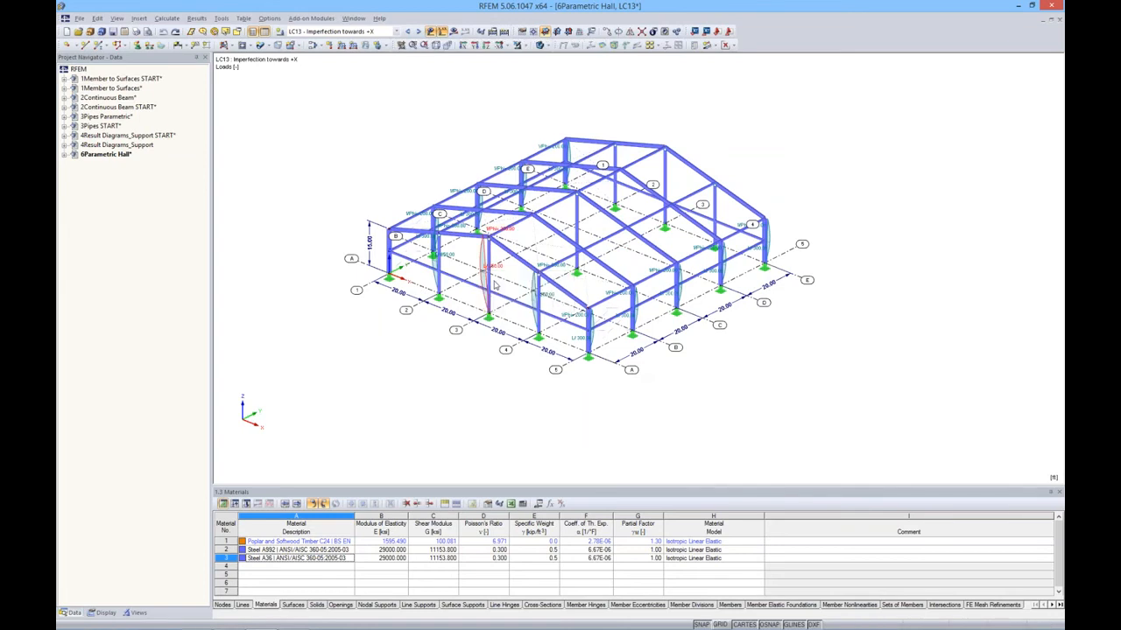
Step: Open the imperfection on the gable-wall column at grid line 3, review its inclination and precamber, and leave it unedited
double_click(494, 284)
left_click_drag(541, 202, 521, 262)
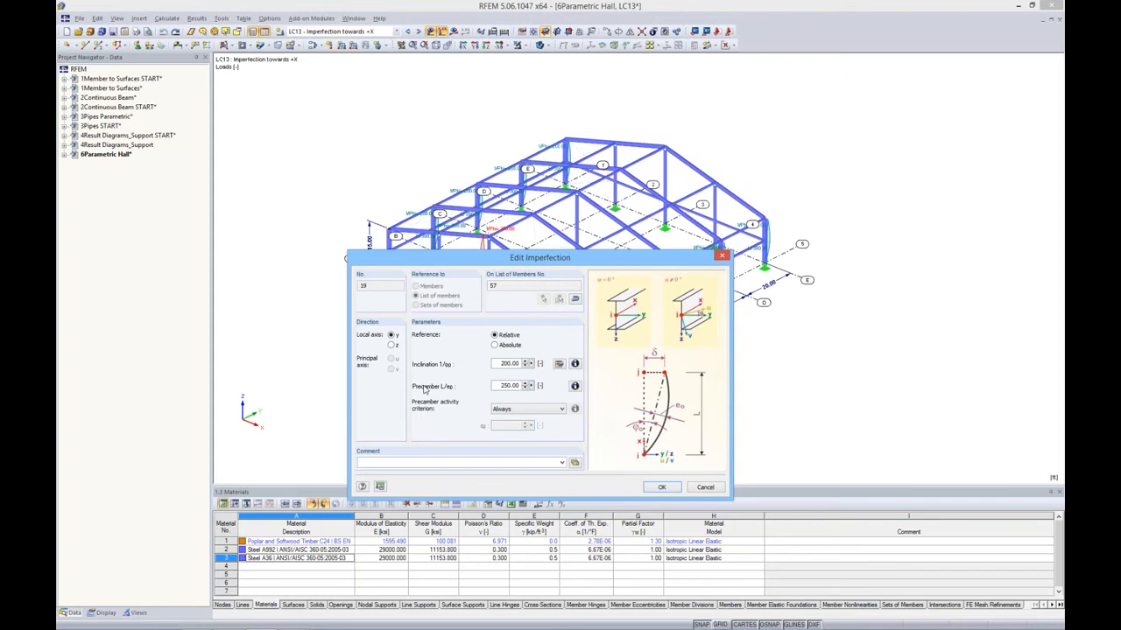
left_click(704, 488)
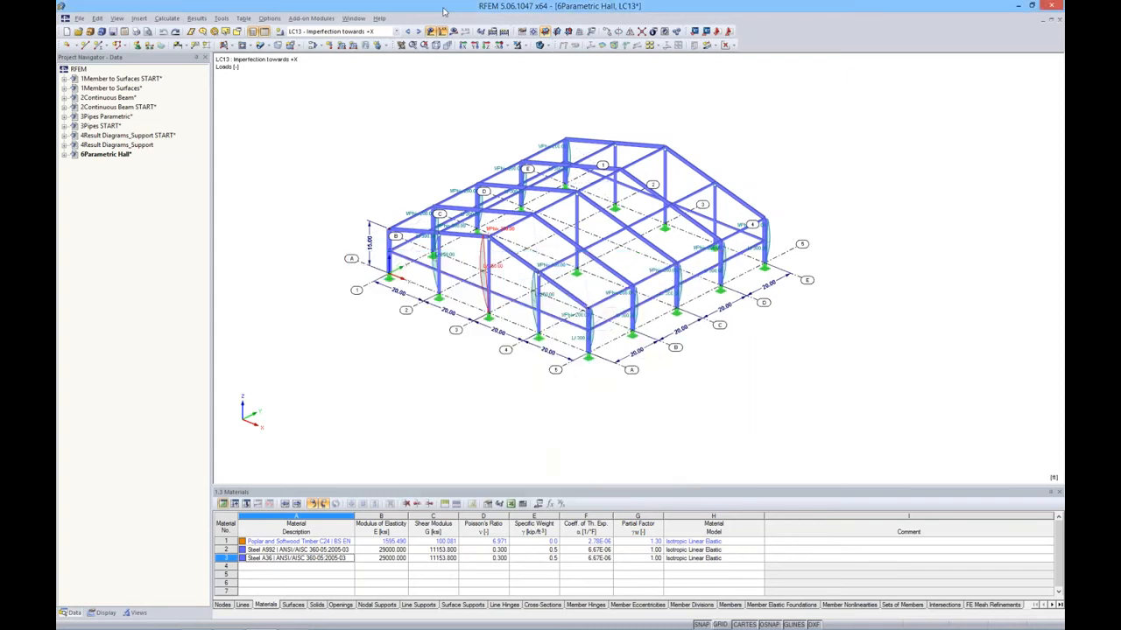
Step: Display the loads of the load combinations one after another from CO1 to CO4
left_click(396, 32)
left_click(358, 84)
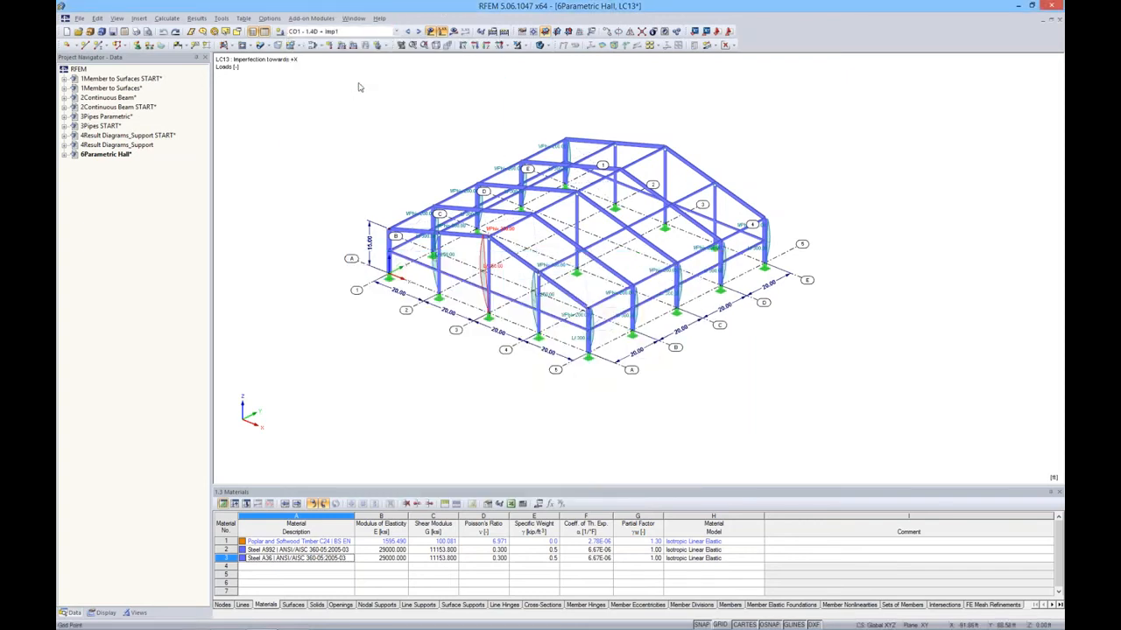
left_click(417, 31)
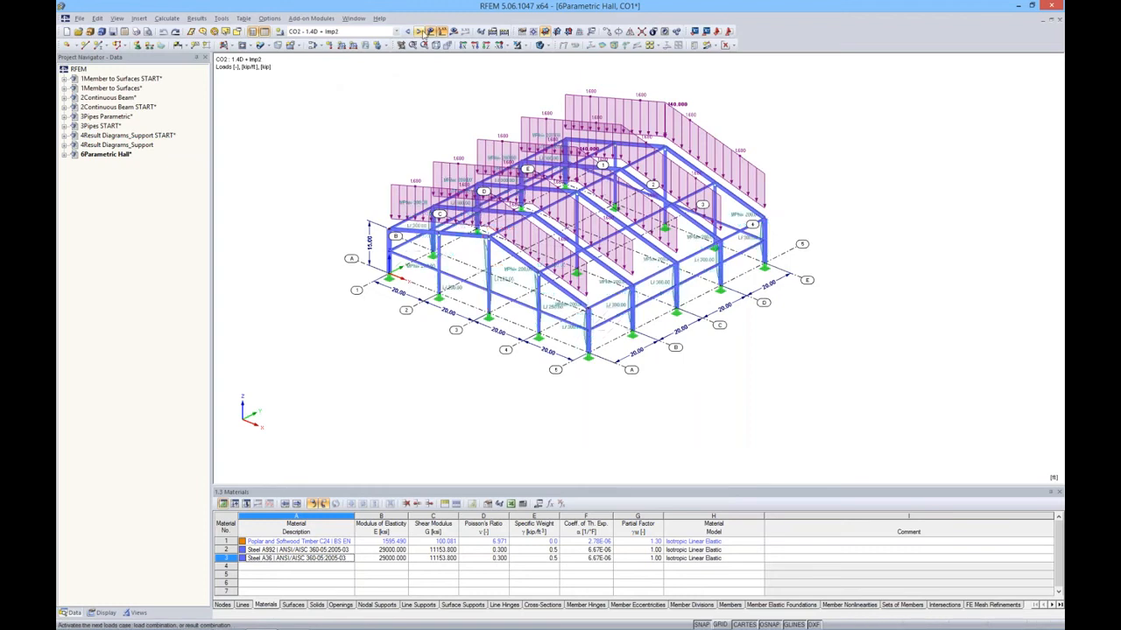
left_click(417, 31)
left_click(418, 31)
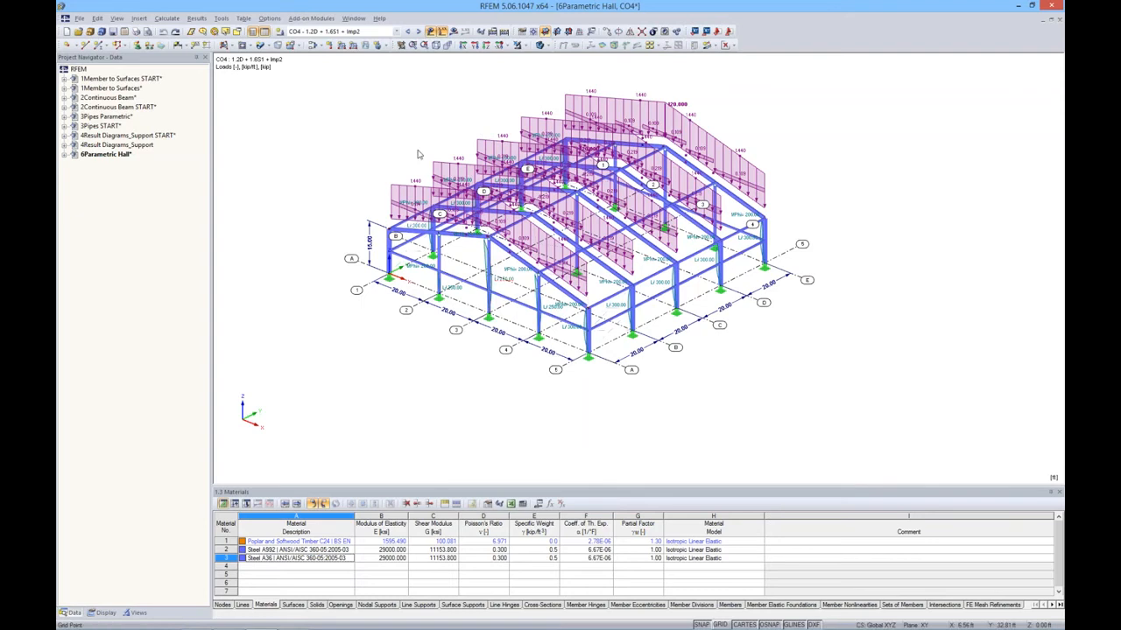
Step: Return to load combination CO1, hide the loads on the hall and try to calculate the combination's results
left_click(396, 32)
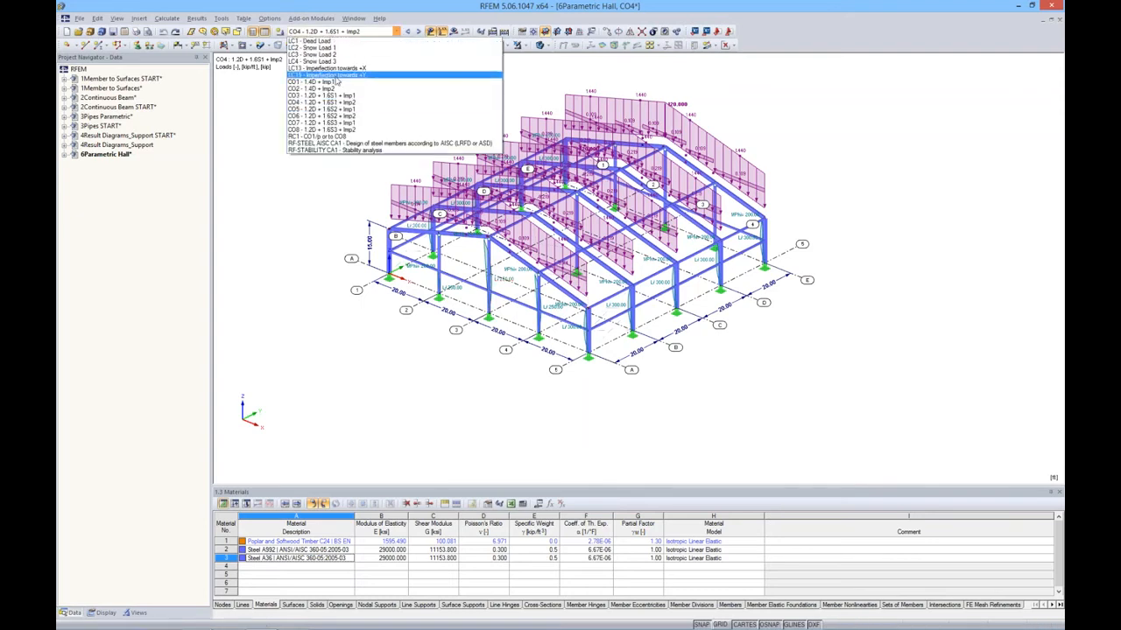
left_click(333, 82)
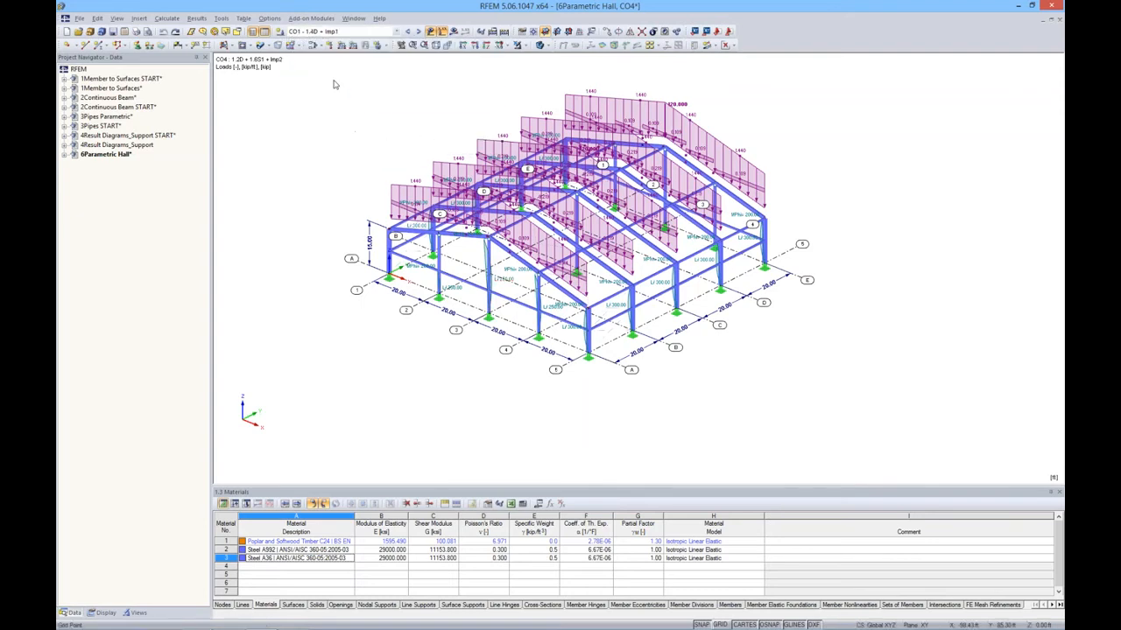
left_click(431, 31)
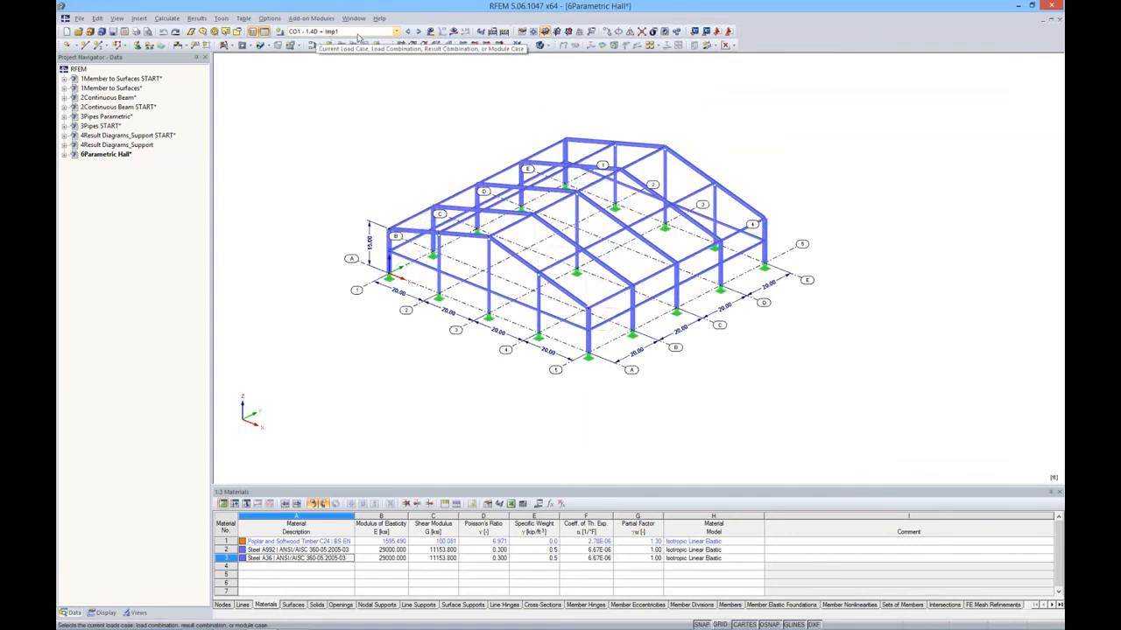
left_click(453, 32)
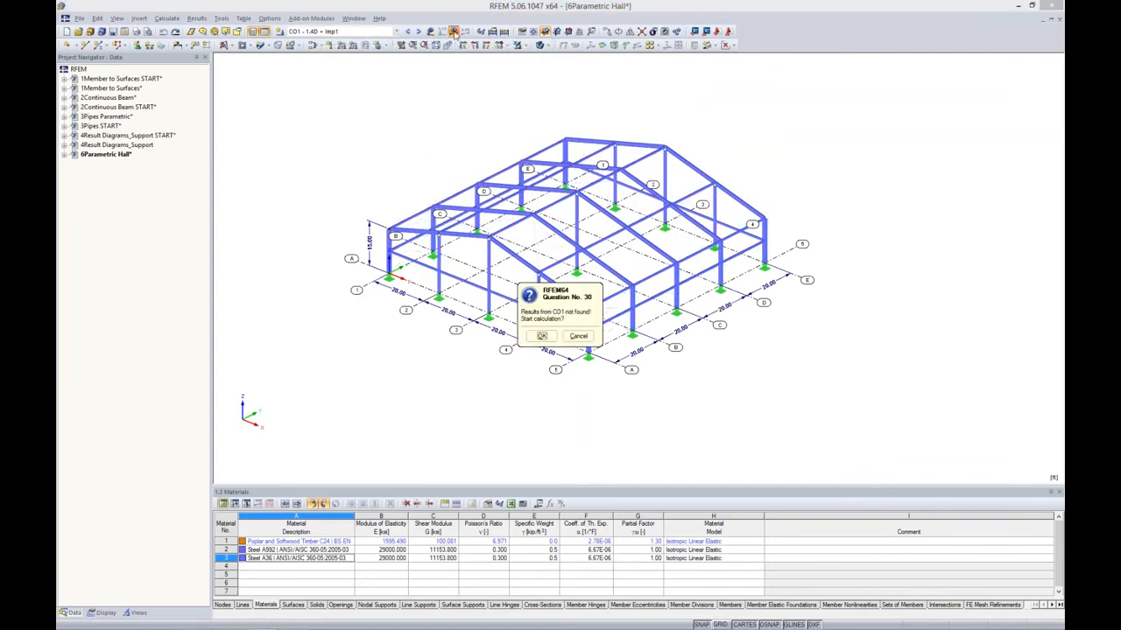
left_click(541, 337)
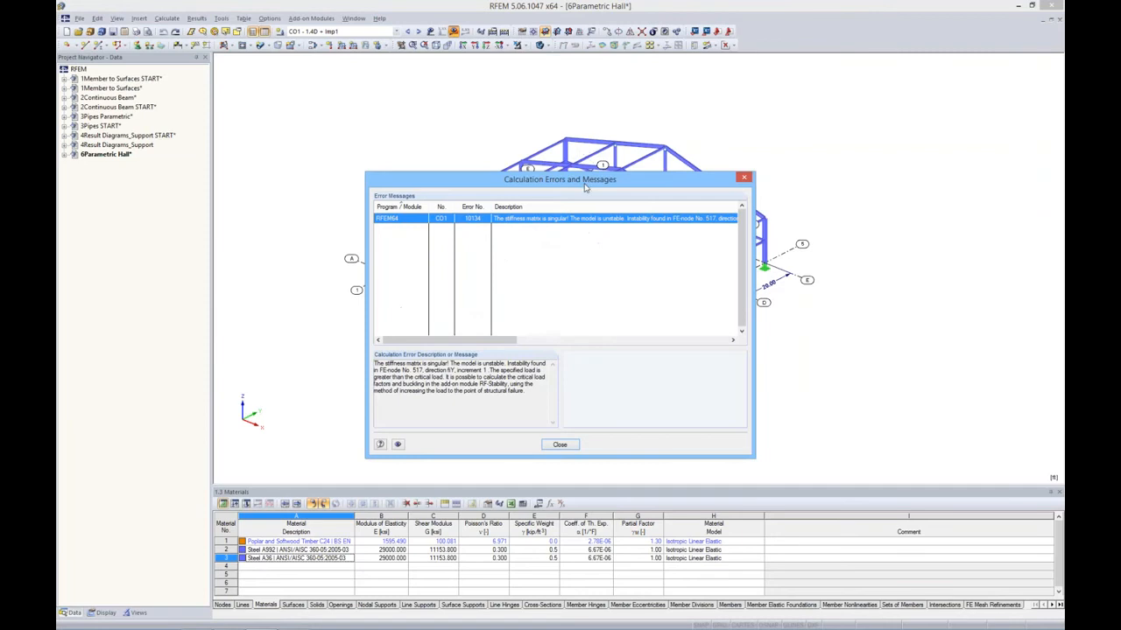
Step: Read the calculation error description for CO1, check the marked location on the hall, and close the error list
left_click_drag(585, 186, 582, 282)
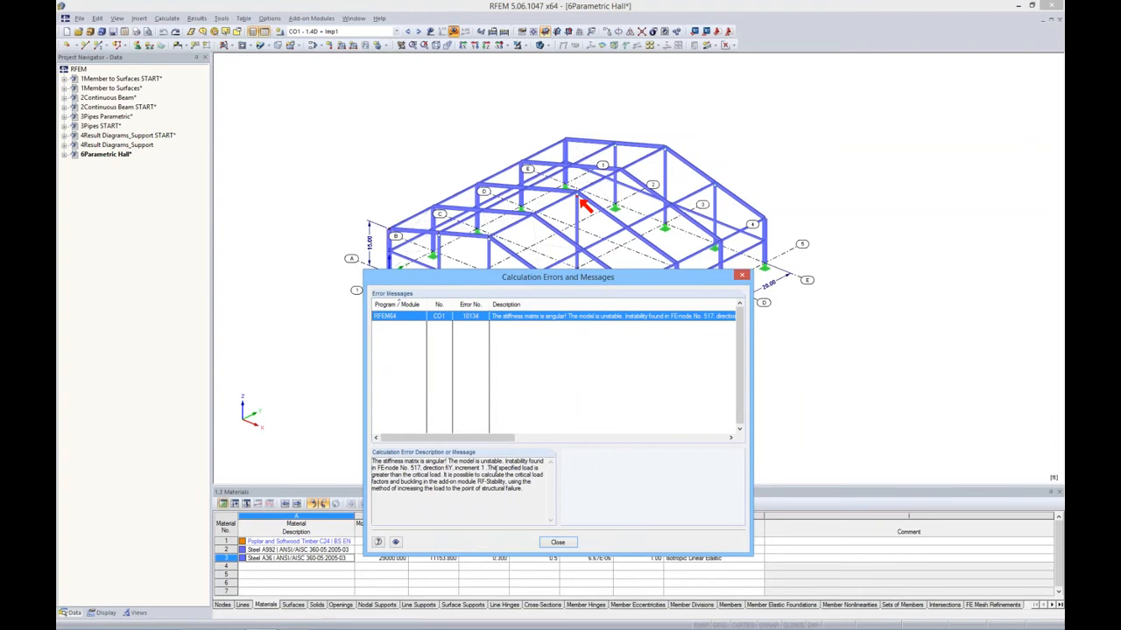
left_click_drag(487, 467, 544, 468)
left_click_drag(373, 475, 420, 475)
left_click(444, 501)
left_click_drag(594, 278, 586, 249)
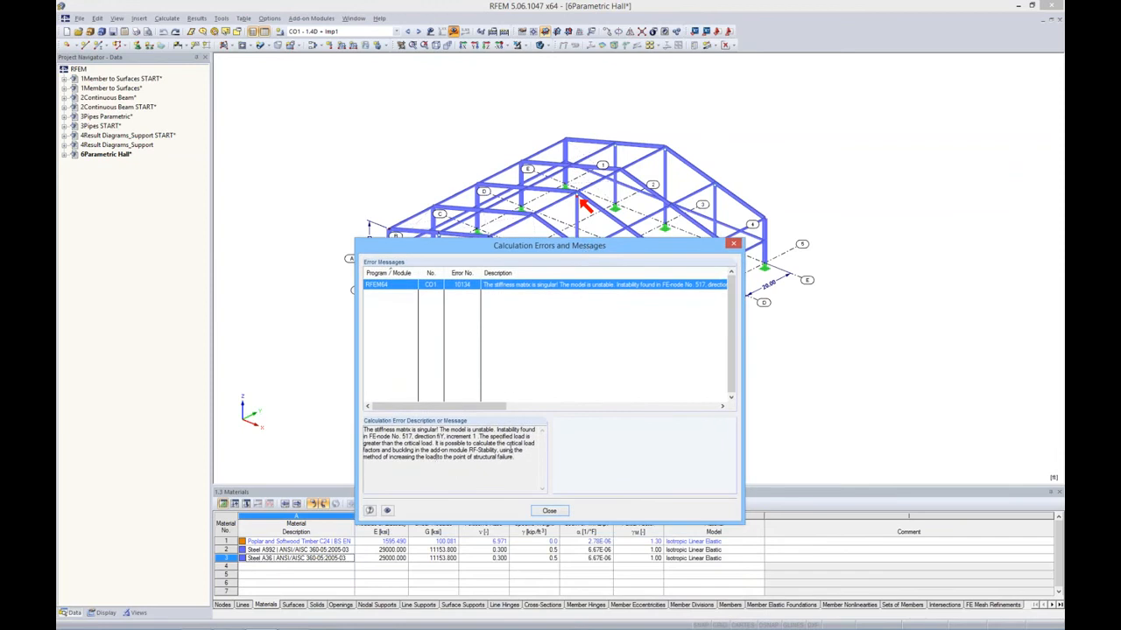
left_click(548, 511)
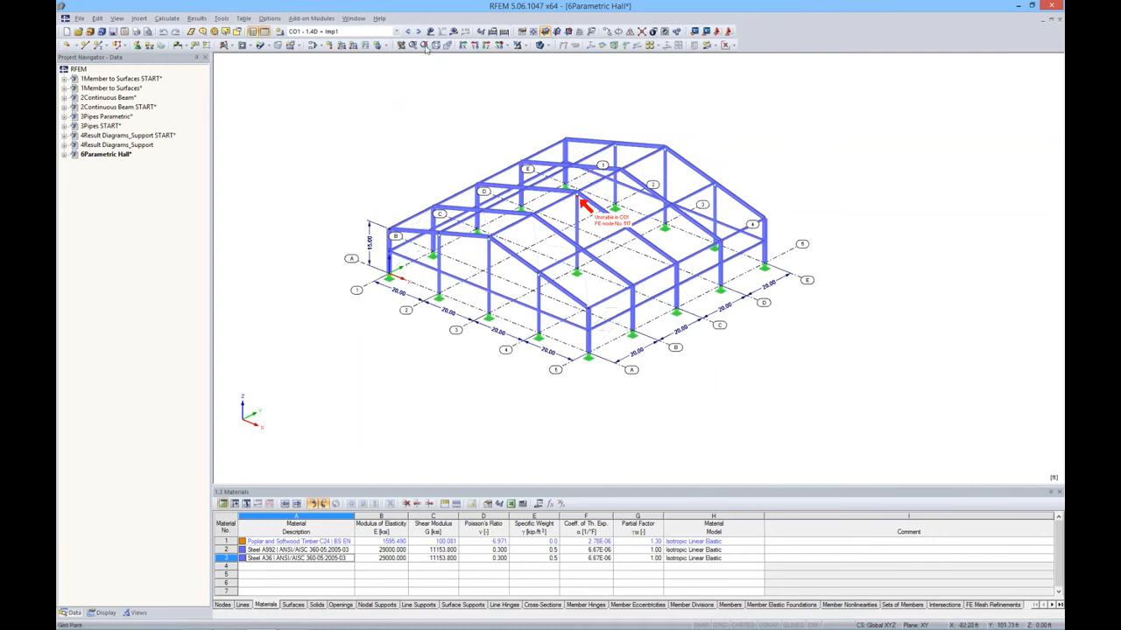
Step: Calculate and show the results of LC1 - Dead Load, and switch the project navigator back to the model data
left_click(397, 32)
left_click(380, 42)
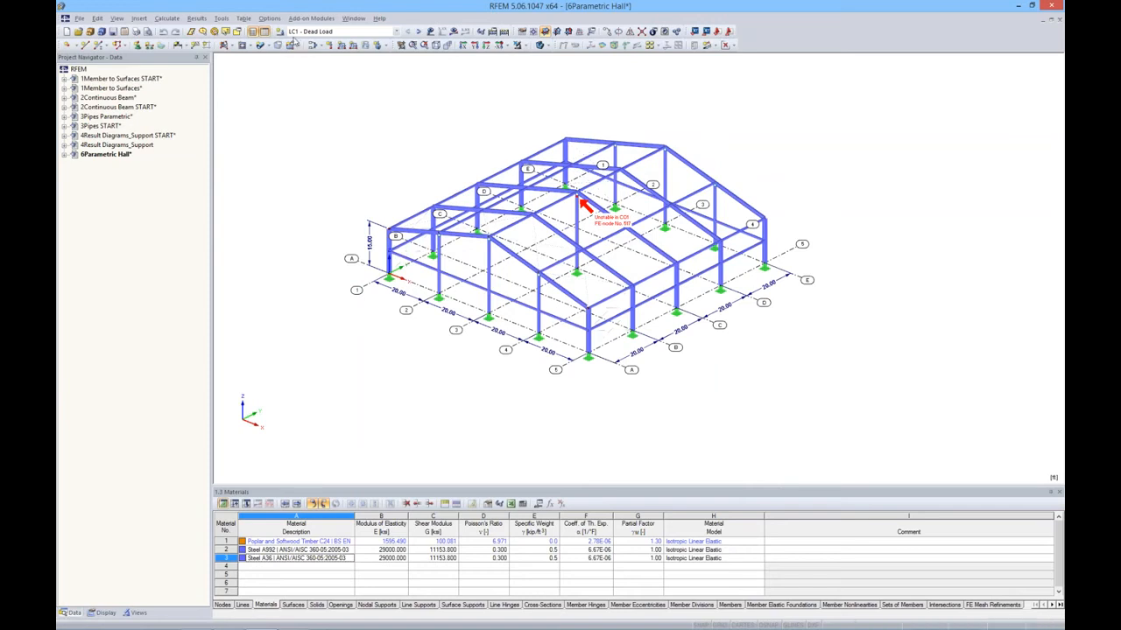
left_click(453, 33)
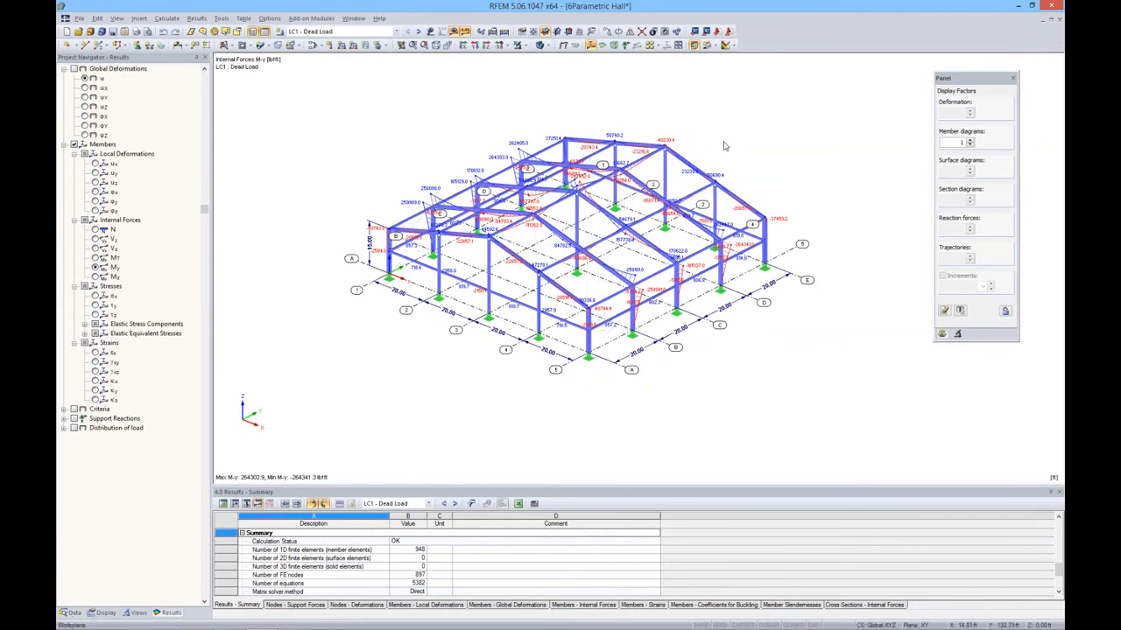
middle_click_drag(724, 145, 711, 144, "ctrl")
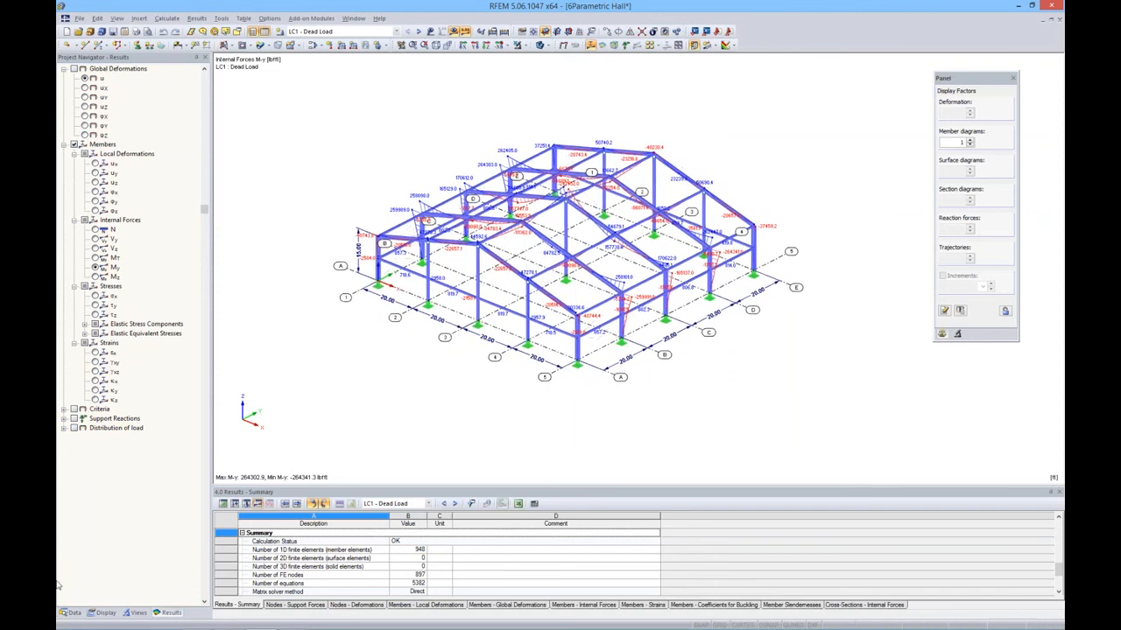
left_click(72, 612)
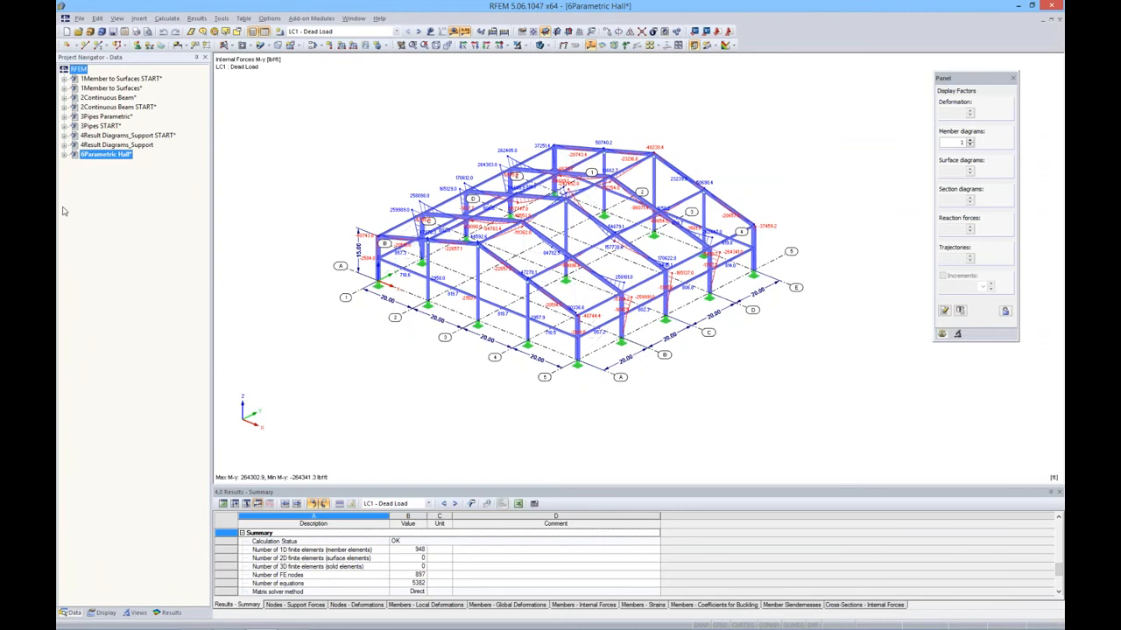
Step: Open the RF-STABILITY add-on module for the 6Parametric Hall model
left_click(65, 155)
left_click_drag(204, 225, 192, 476)
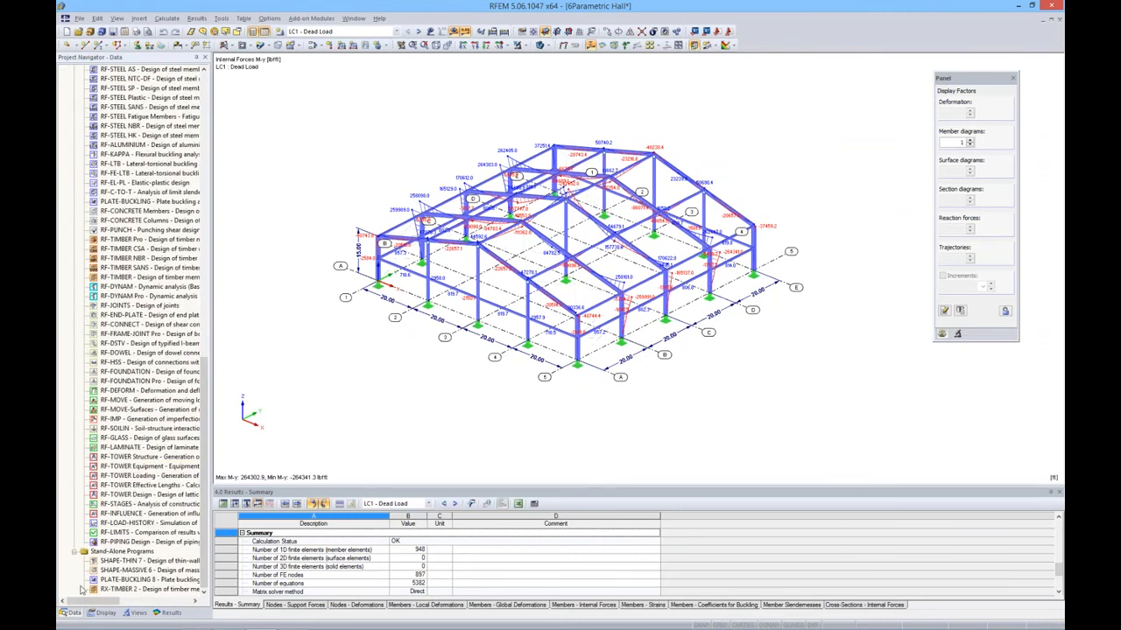
scroll(200, 473, "up", 8)
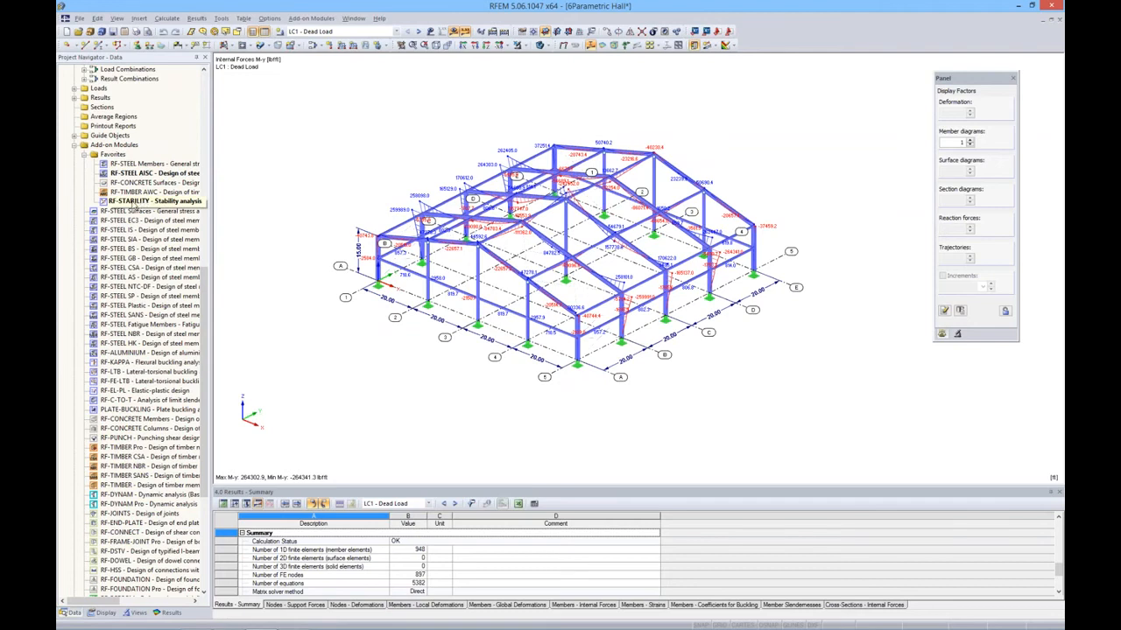
double_click(133, 203)
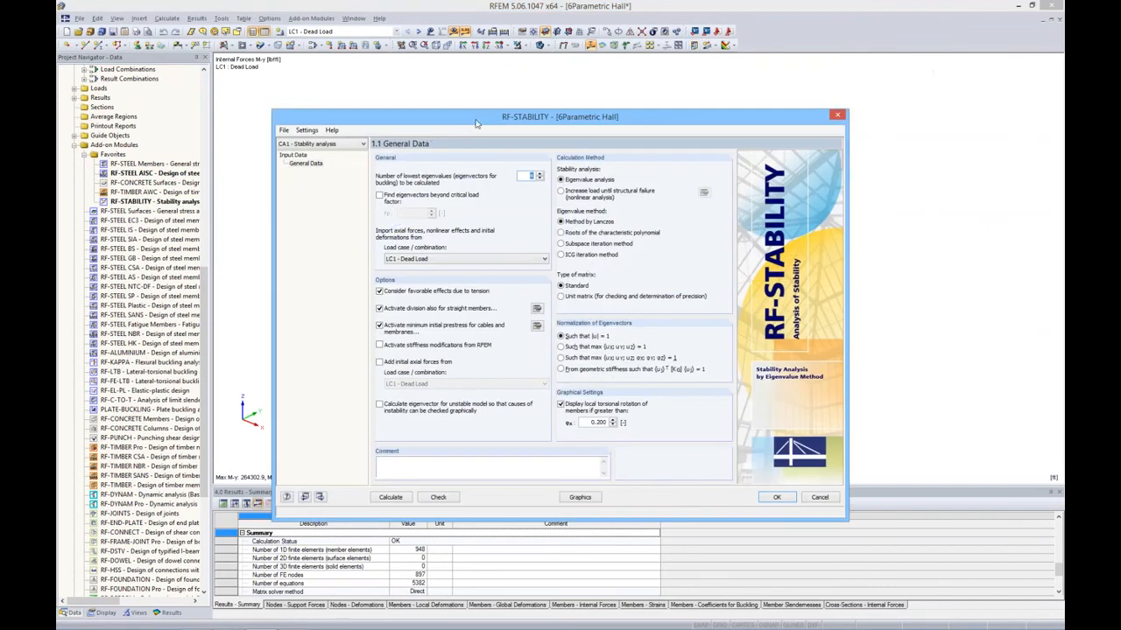
Step: Calculate the RF-STABILITY eigenvalue analysis based on LC1 - Dead Load, review the critical load factors, and show the results graphically on the hall
left_click_drag(476, 124, 476, 179)
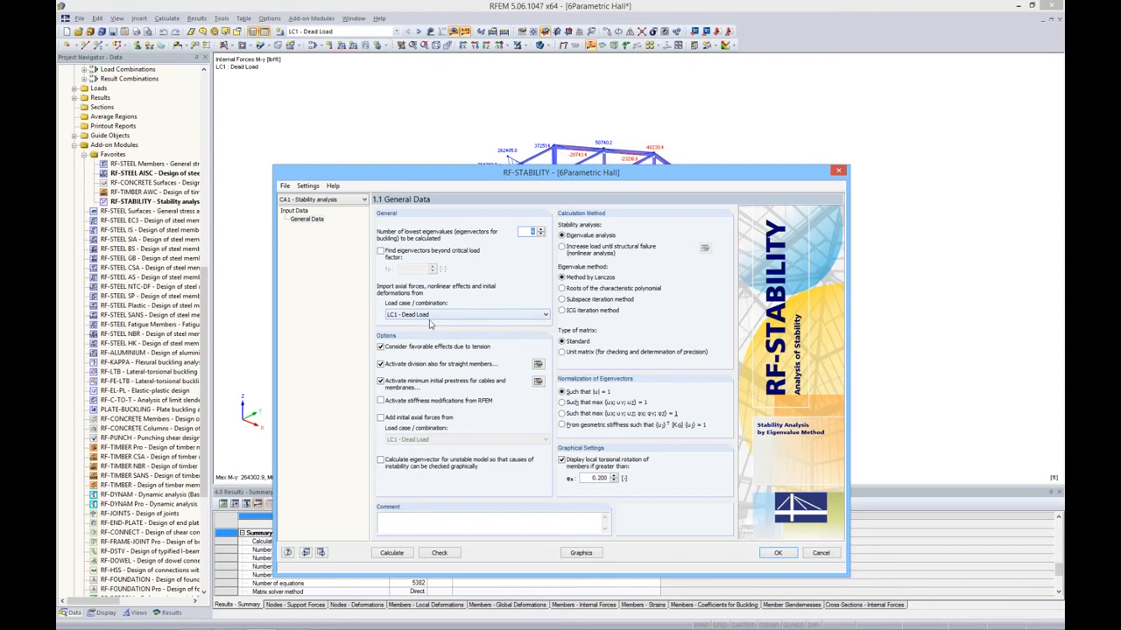
left_click(401, 555)
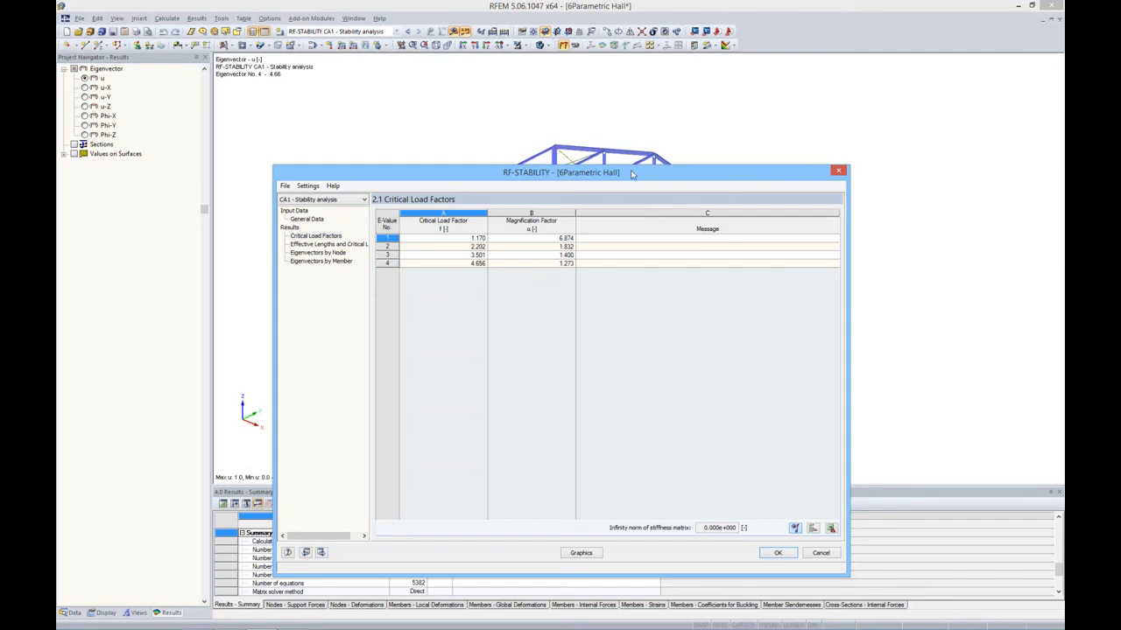
left_click_drag(633, 173, 633, 169)
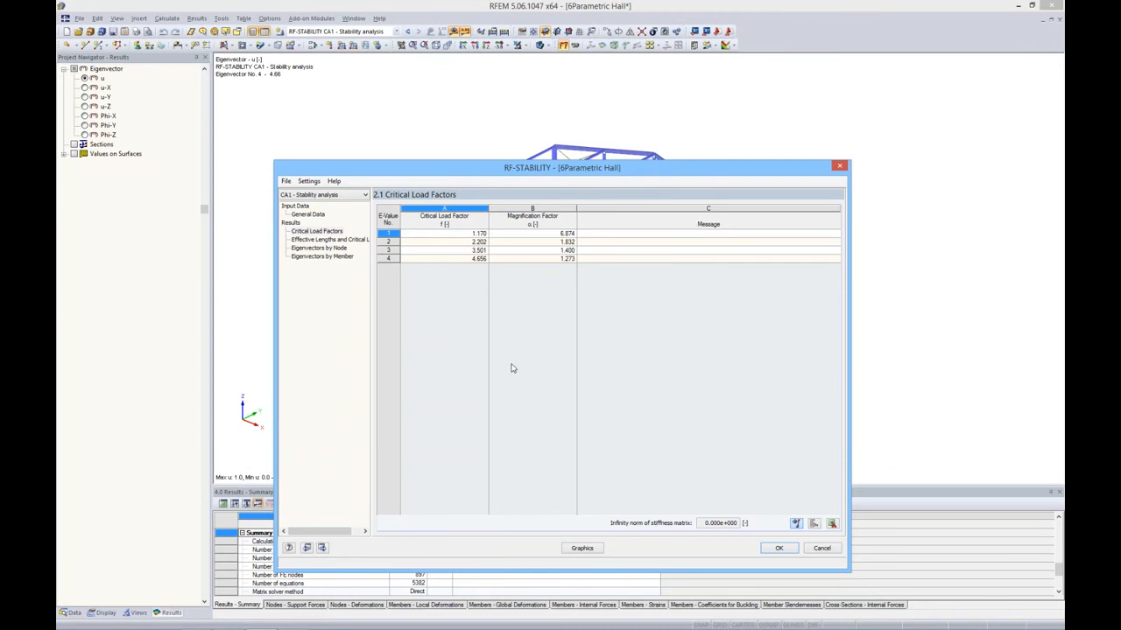
left_click(582, 549)
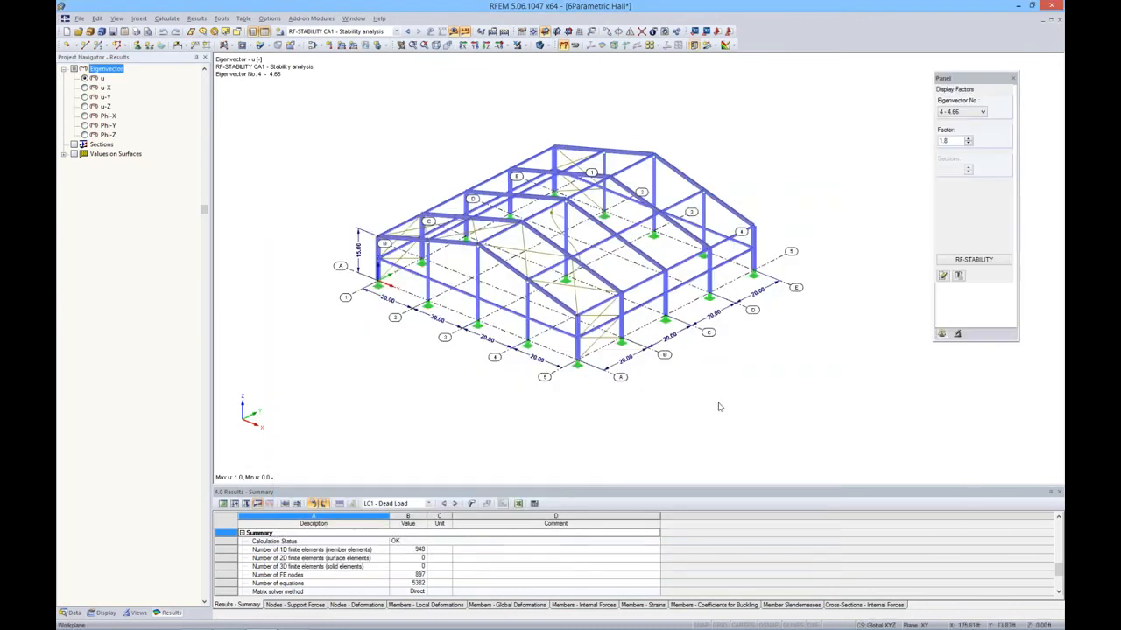
Step: Display the hall's buckling mode shapes for eigenvectors 1 and 2 one after another
left_click(982, 111)
left_click(963, 122)
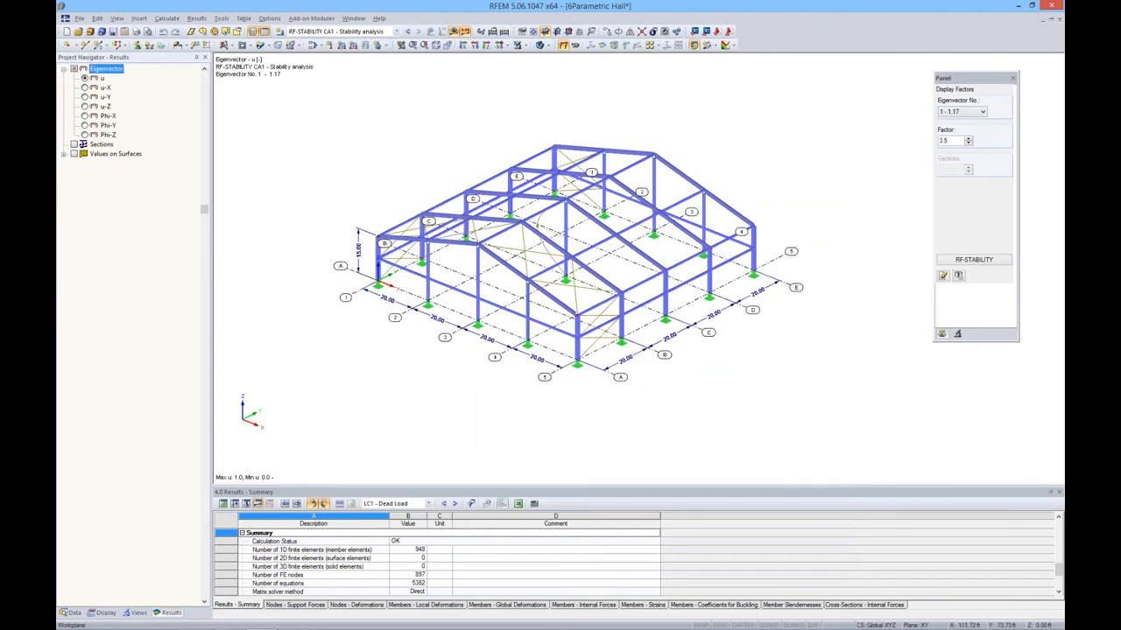
middle_click_drag(793, 326, 782, 326, "ctrl")
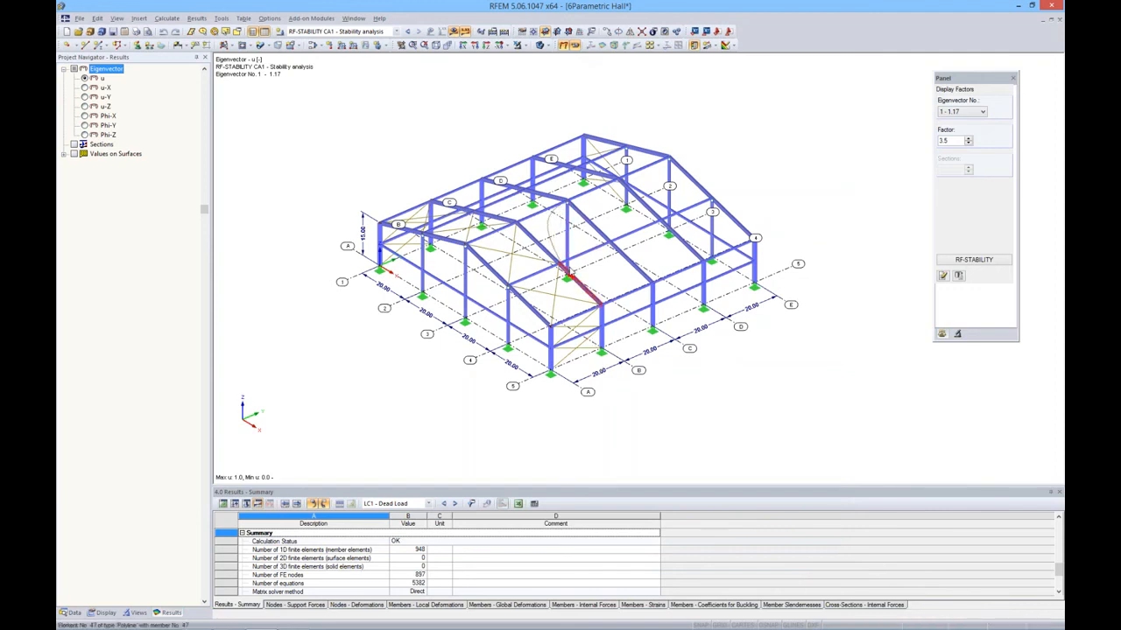
left_click(980, 112)
left_click(959, 128)
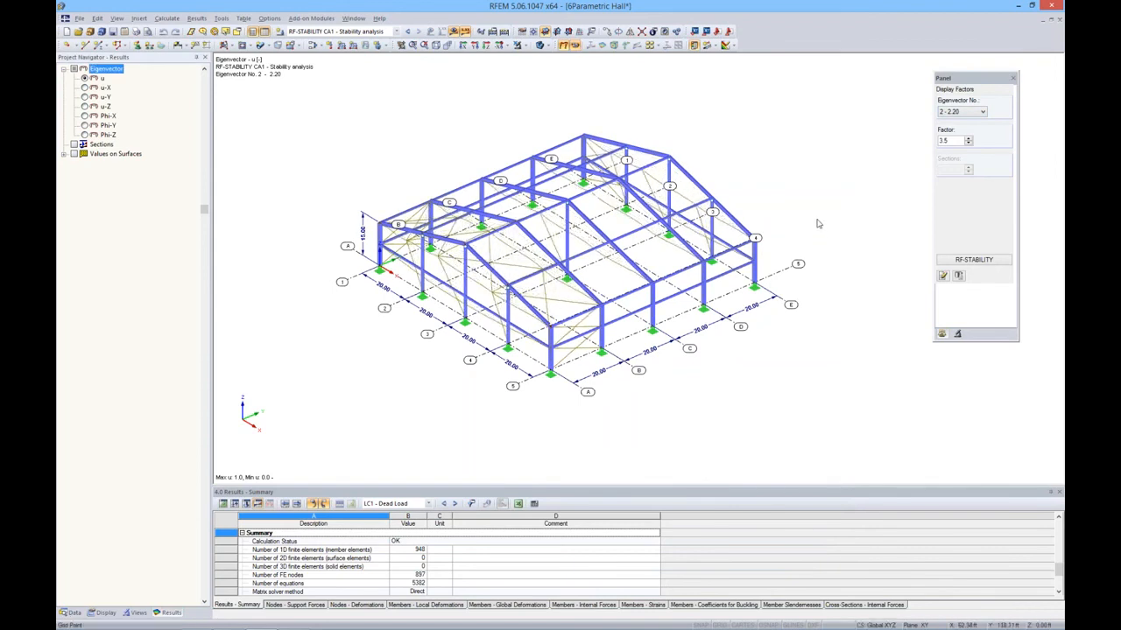
Step: Display the hall's buckling mode shapes for eigenvectors 3 and 4 one after another
left_click(972, 111)
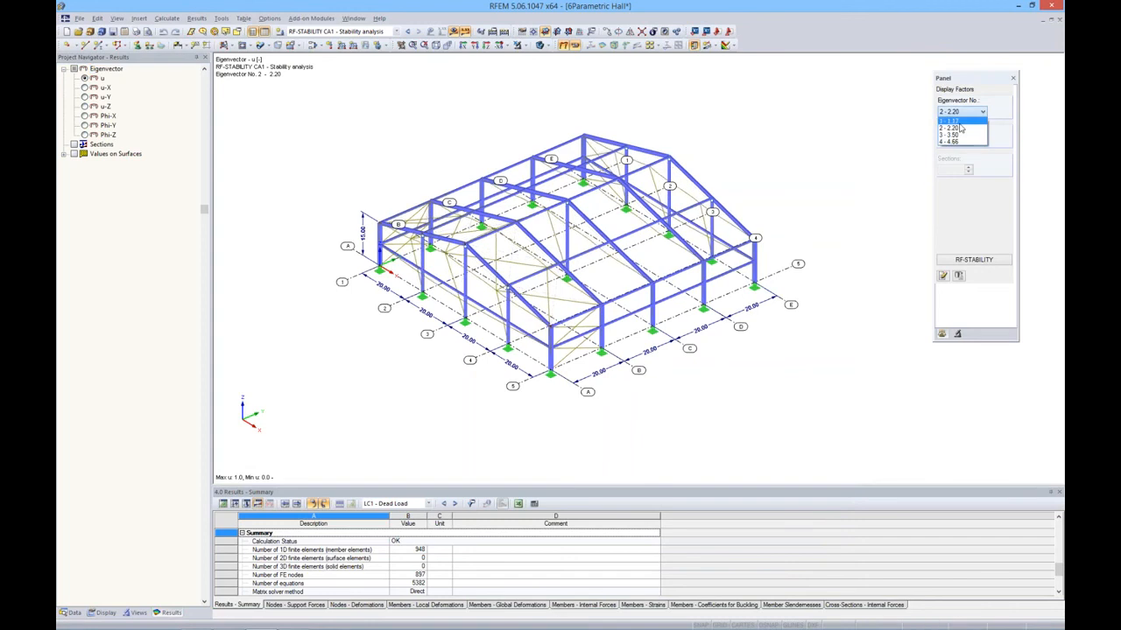
left_click(959, 137)
left_click(575, 46)
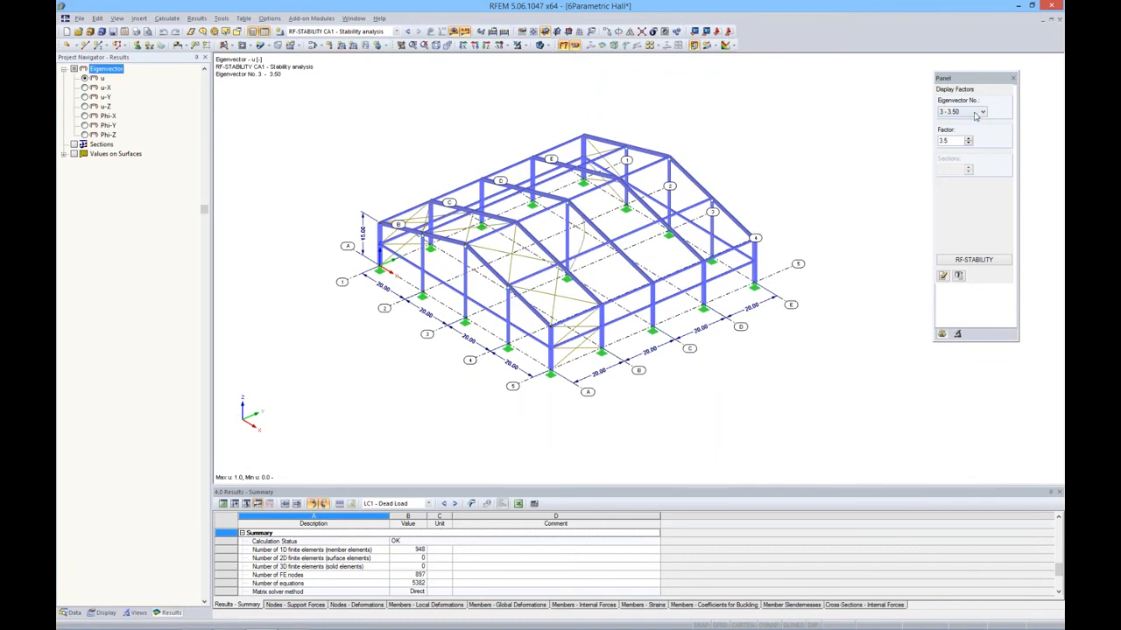
left_click(980, 112)
left_click(958, 141)
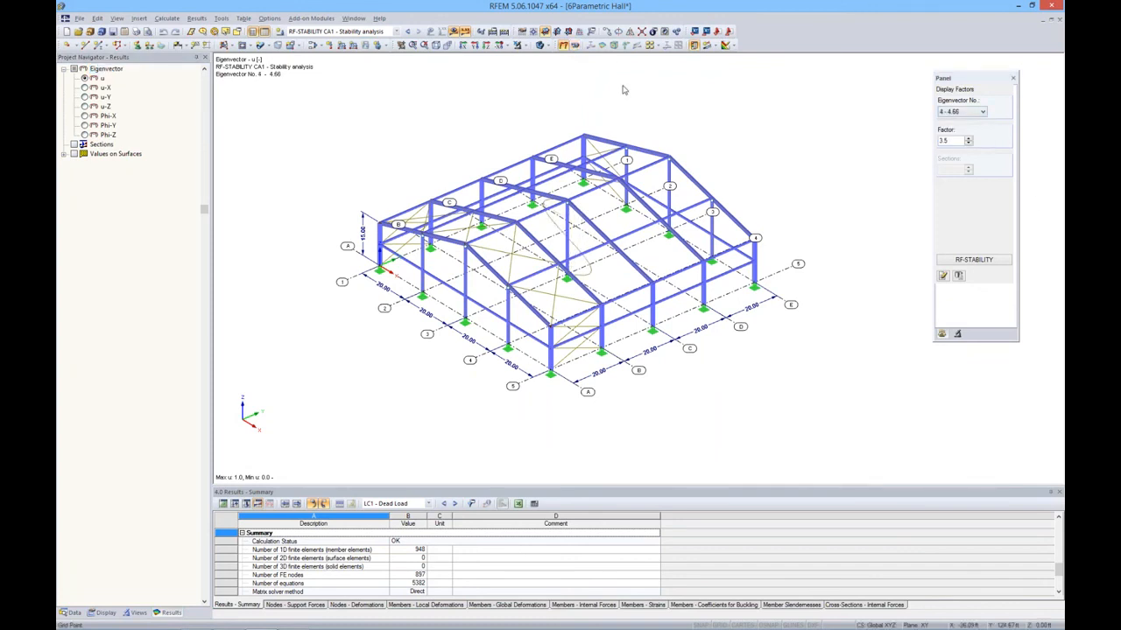
left_click(575, 45)
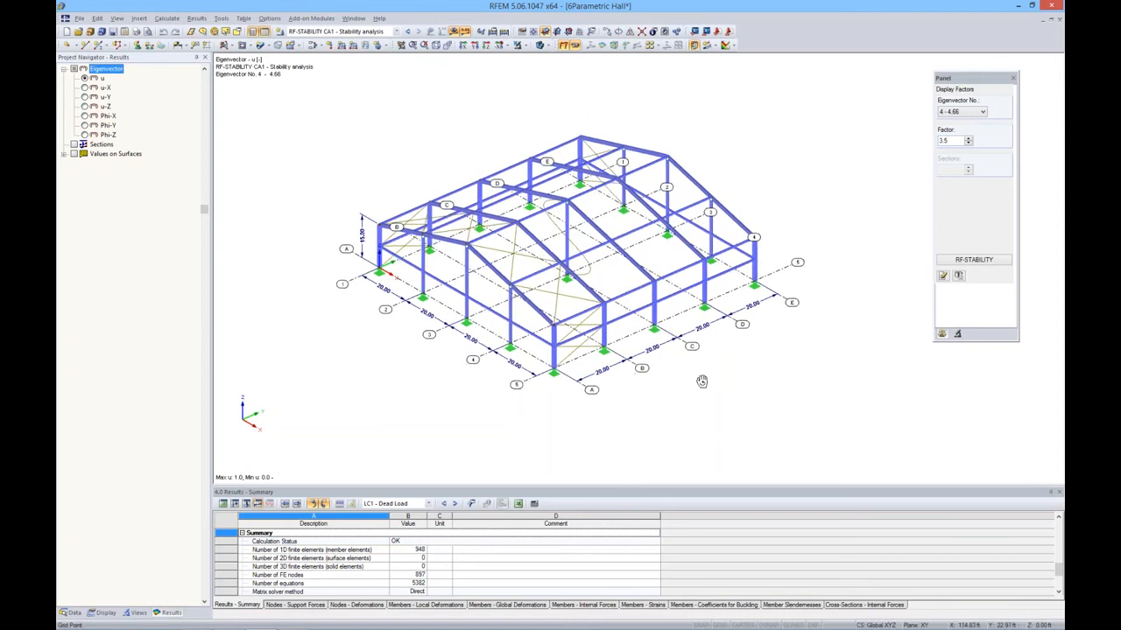
Step: Select all columns on gridlines 2, 3 and 4 between the hall's outer side walls and open their shared member properties for editing
middle_click_drag(702, 381, 771, 282, "ctrl")
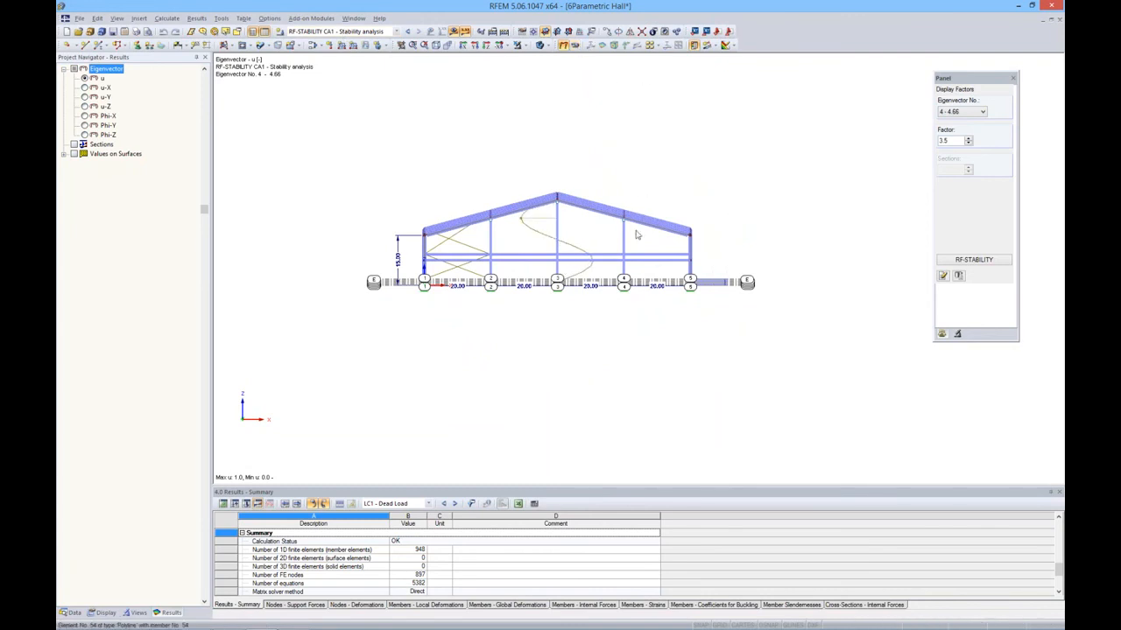
left_click_drag(631, 244, 484, 234)
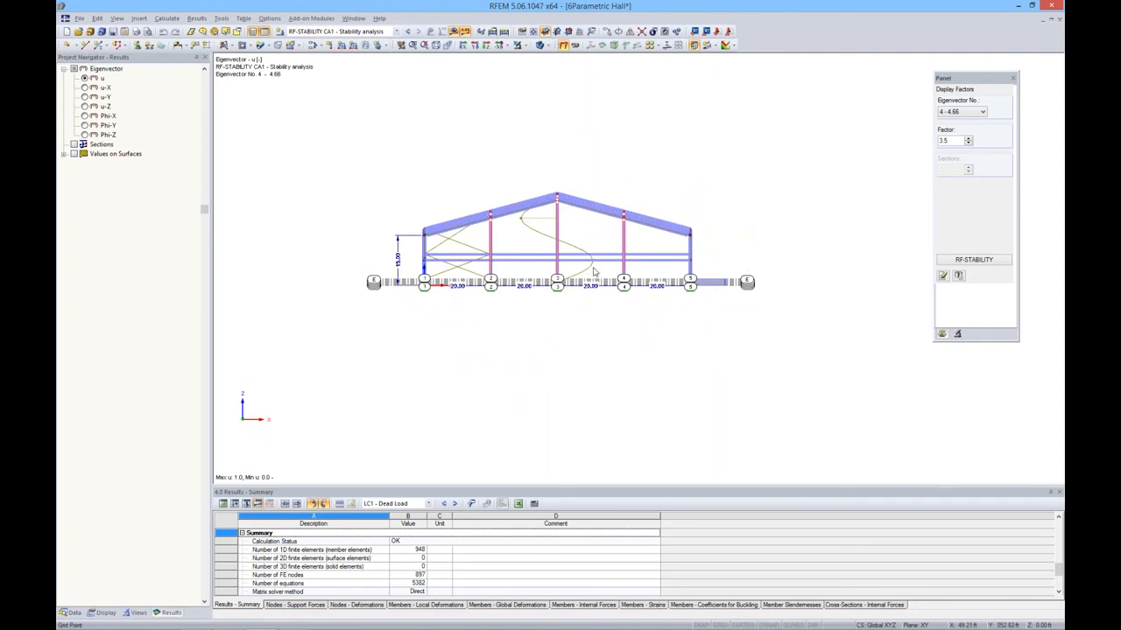
left_click_drag(643, 272, 483, 267)
middle_click_drag(566, 326, 538, 329, "ctrl")
right_click(530, 232)
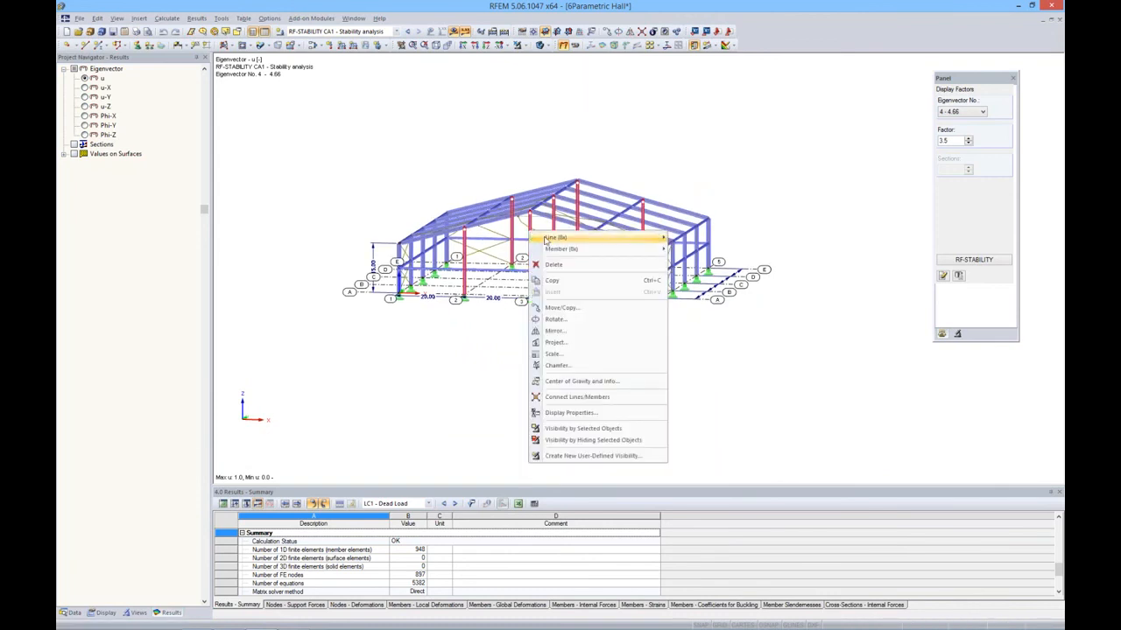
mouse_move(549, 251)
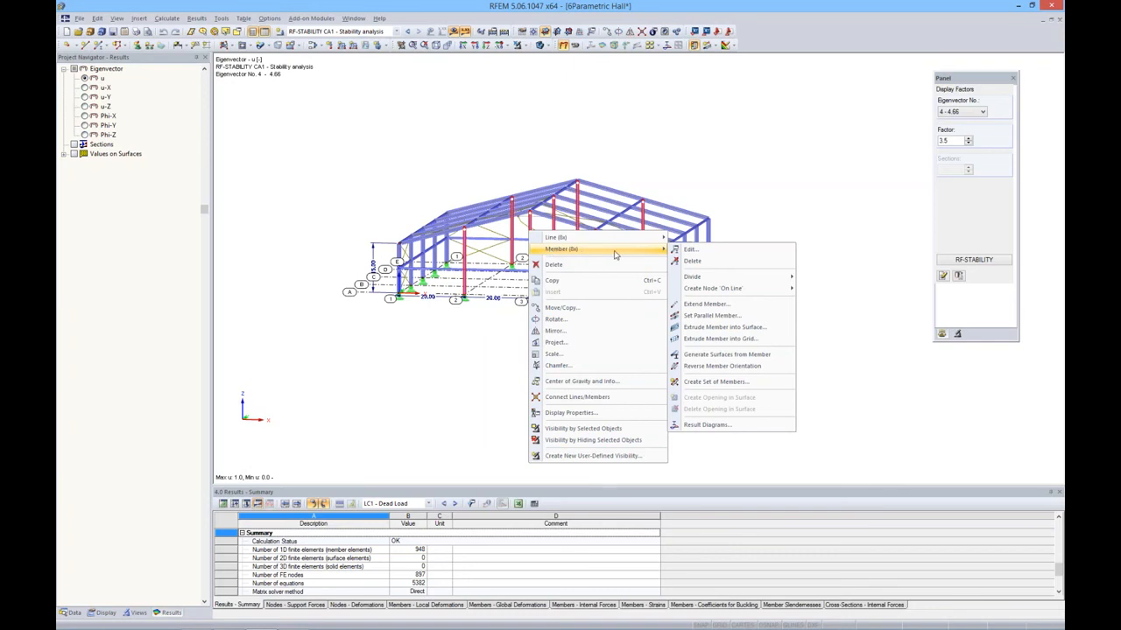
left_click(685, 251)
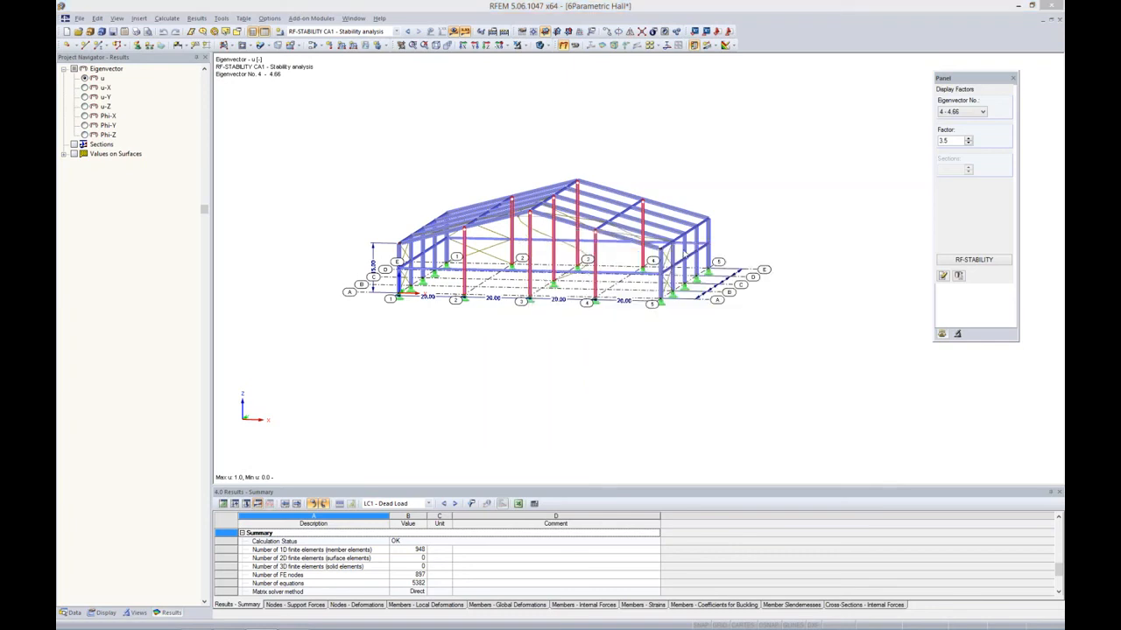
left_click_drag(627, 182, 613, 307)
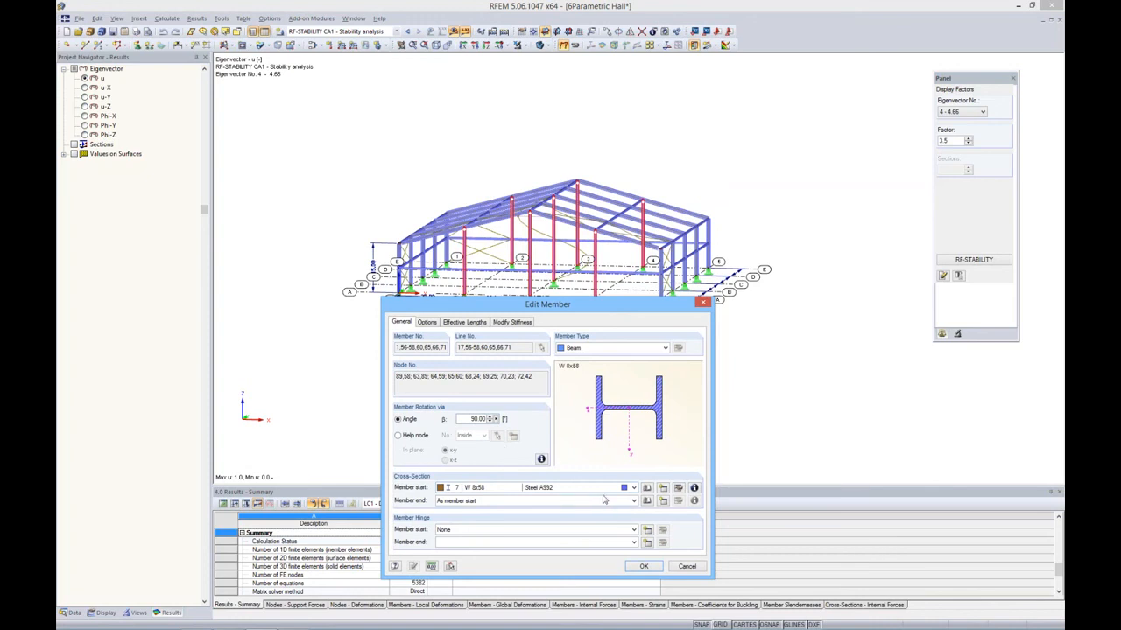
Step: Set the cross-section of the selected columns to W 10x68 from the AISC 14 library, accepting the deletion of results
left_click(679, 489)
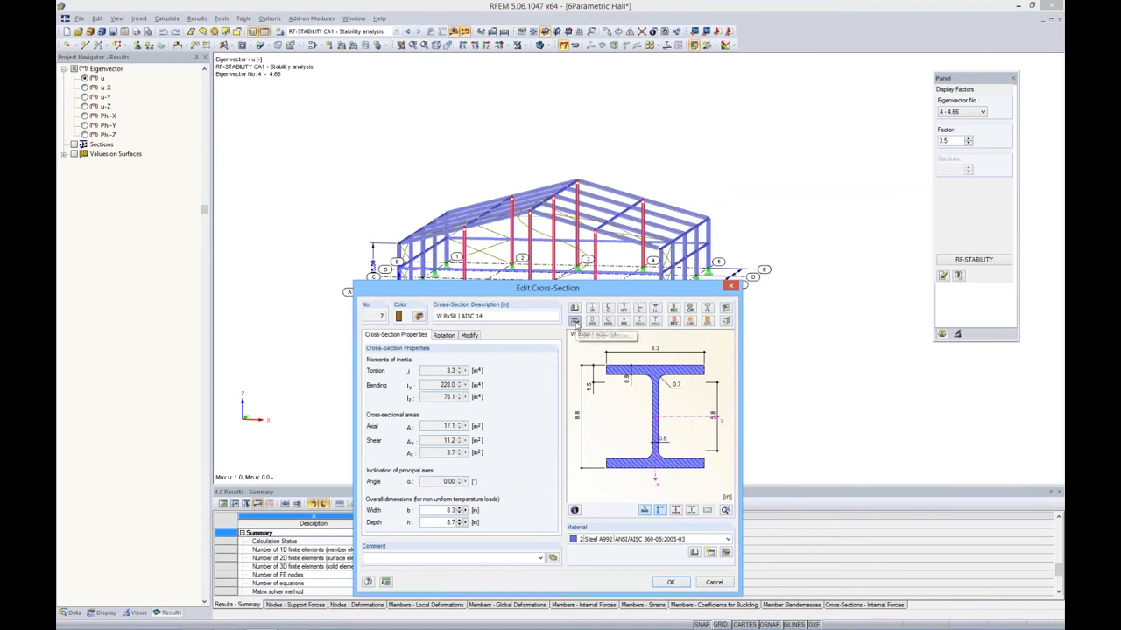
left_click(575, 322)
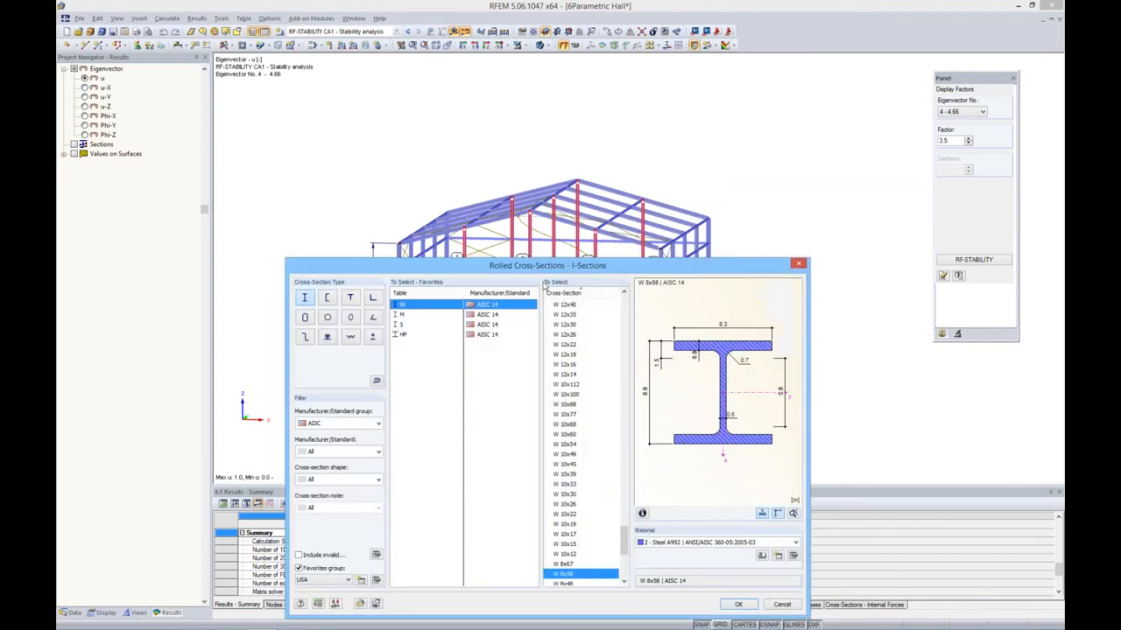
left_click_drag(546, 270, 566, 169)
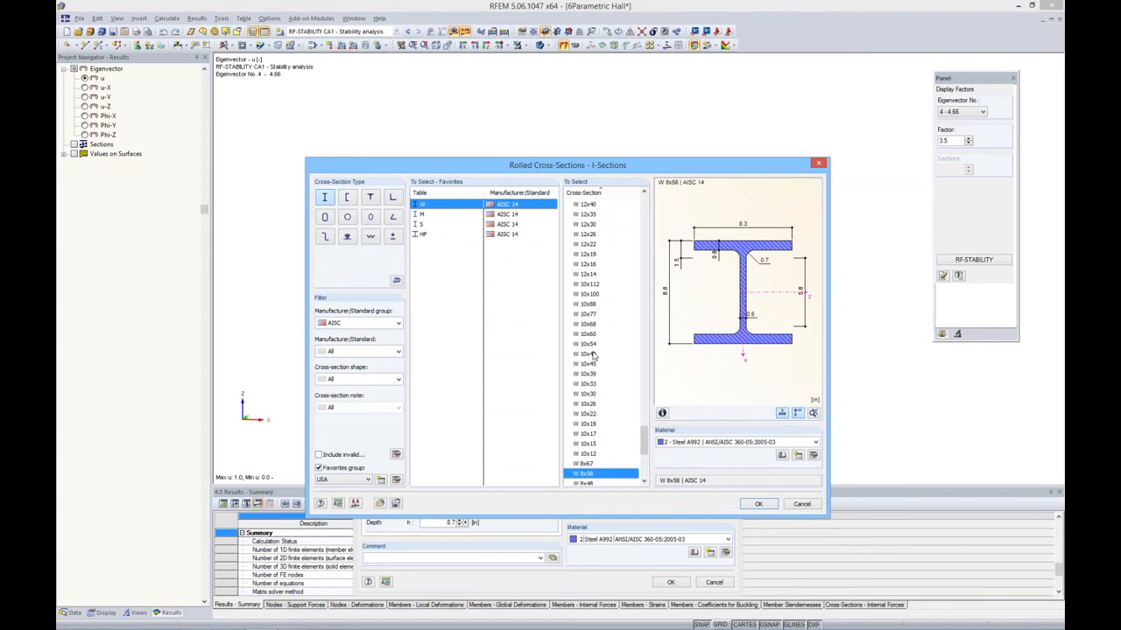
left_click(593, 326)
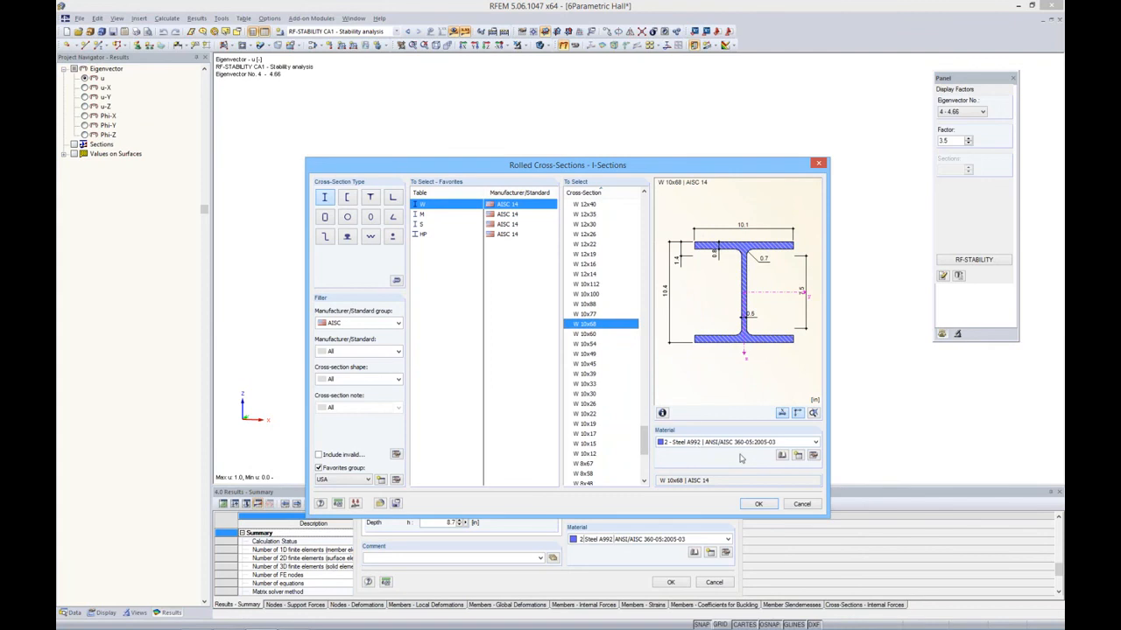
left_click(759, 506)
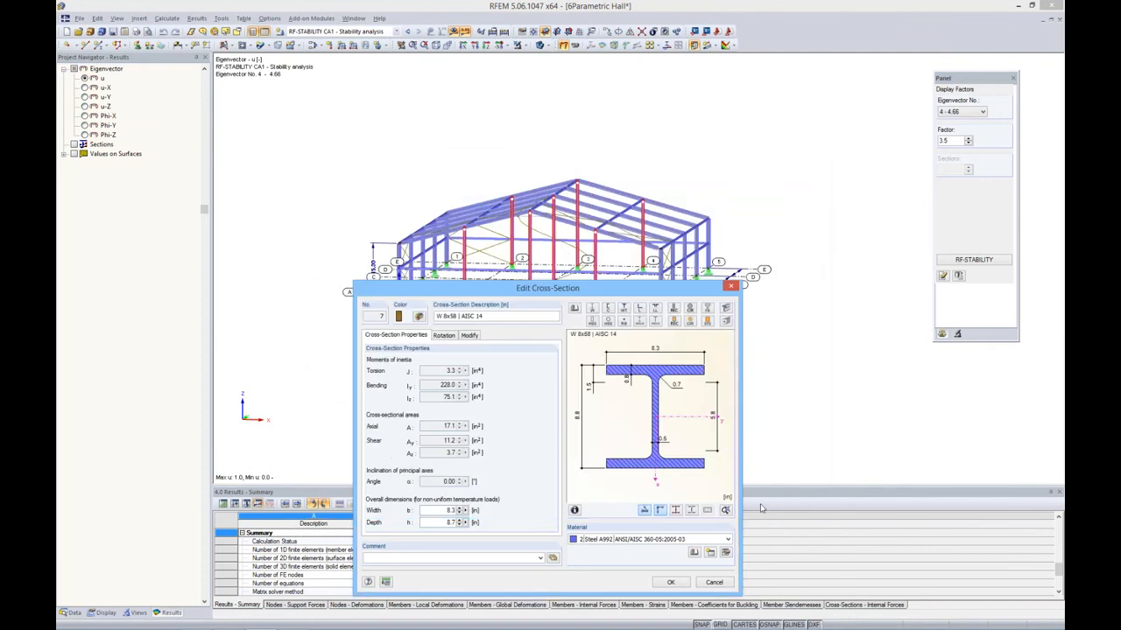
left_click(671, 582)
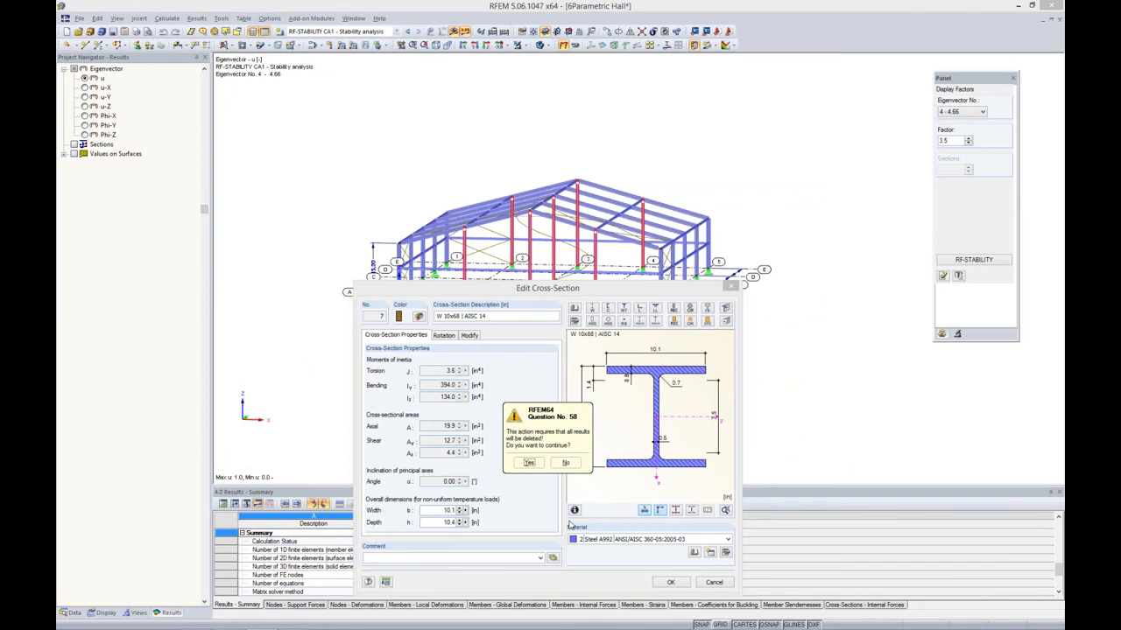
left_click(530, 463)
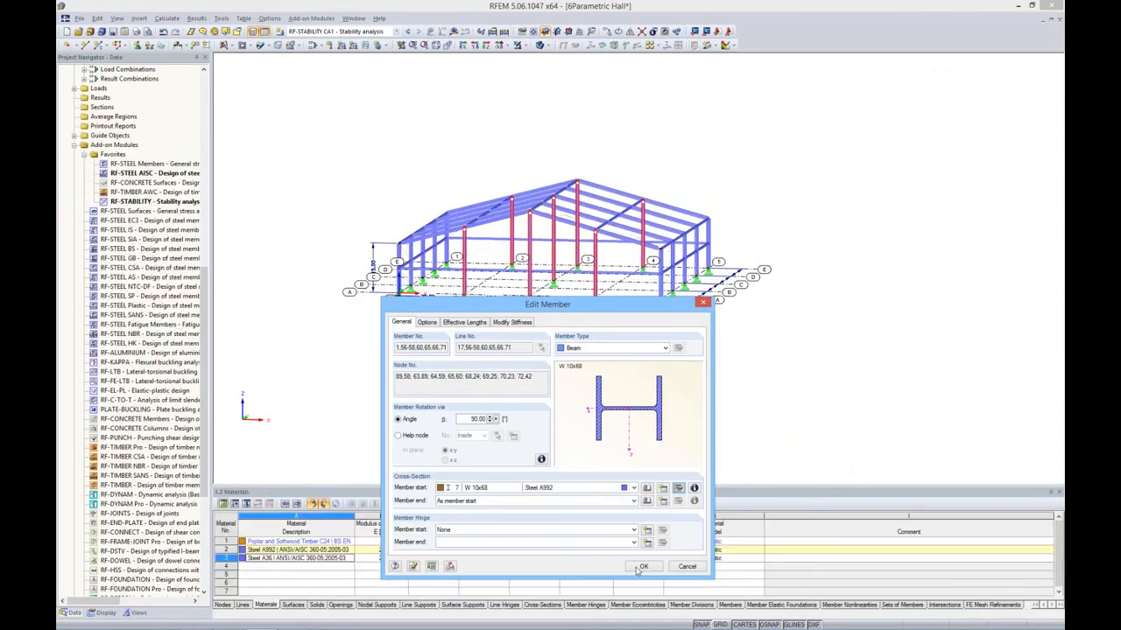
left_click(643, 567)
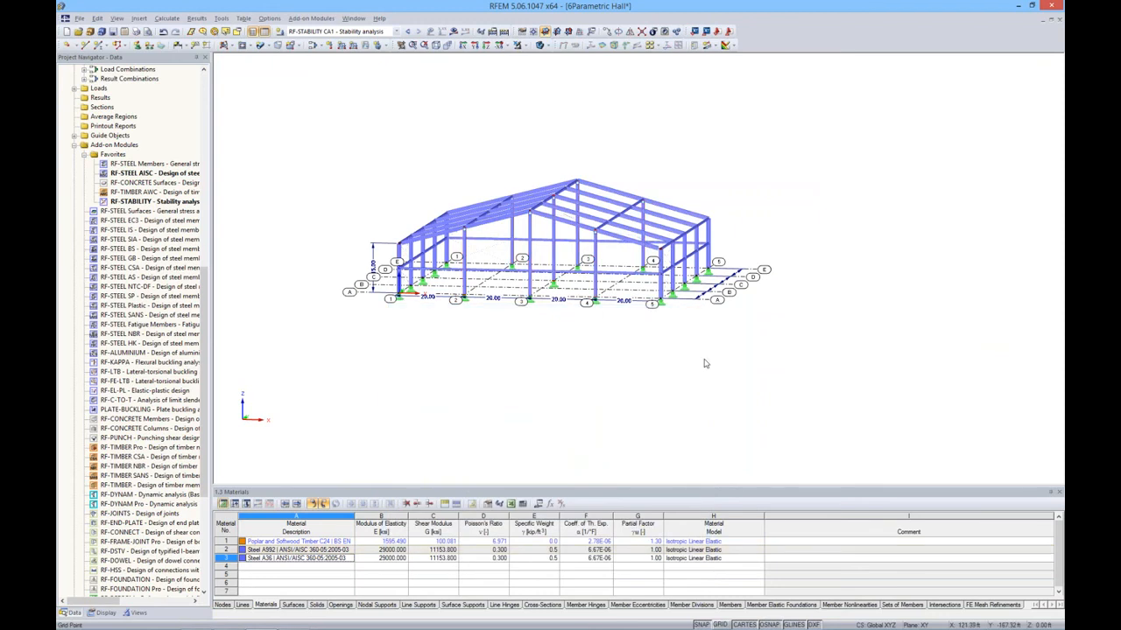
Step: Calculate load combination CO1 - 1.4D + Imp1 and examine its M-y internal force diagrams on the hall
middle_click_drag(705, 363, 620, 368, "ctrl")
left_click(397, 31)
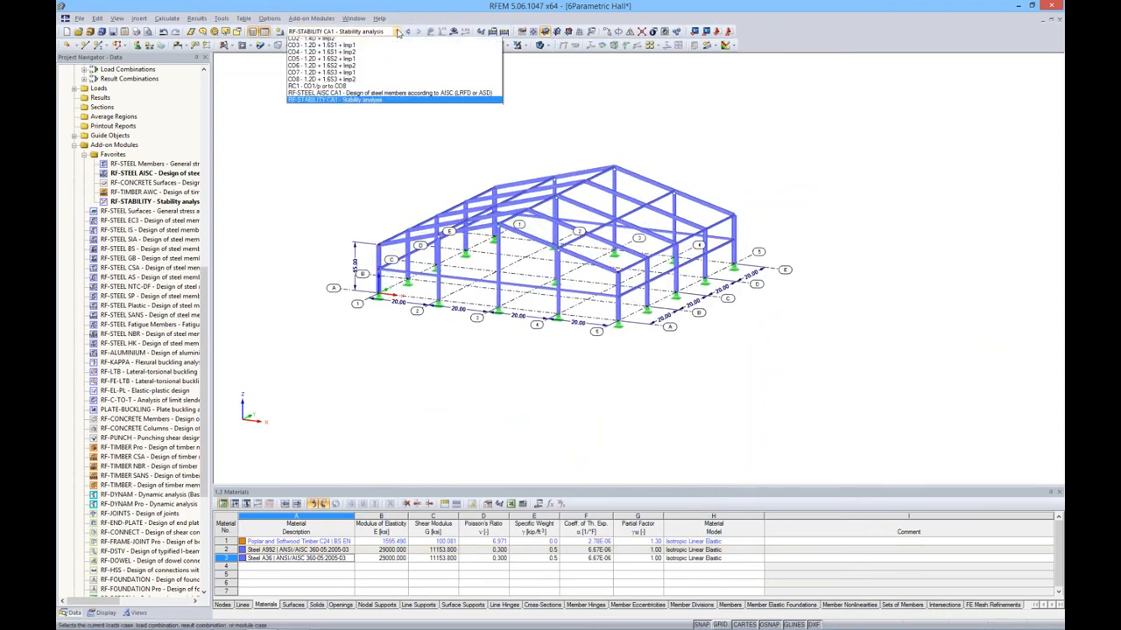
left_click(337, 89)
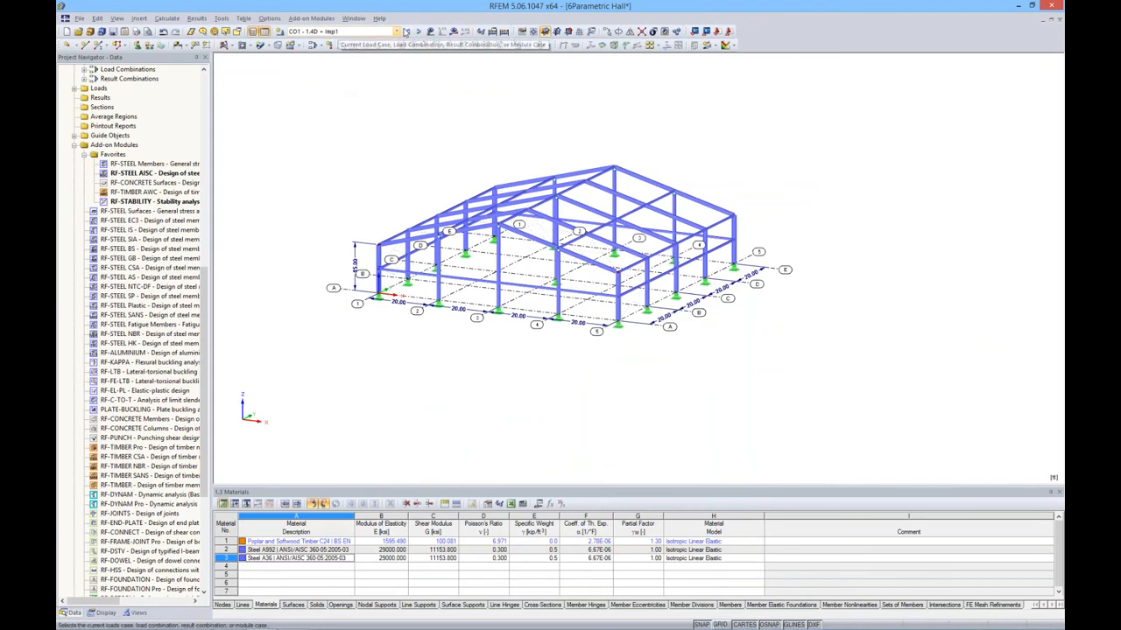
left_click(453, 31)
left_click(542, 337)
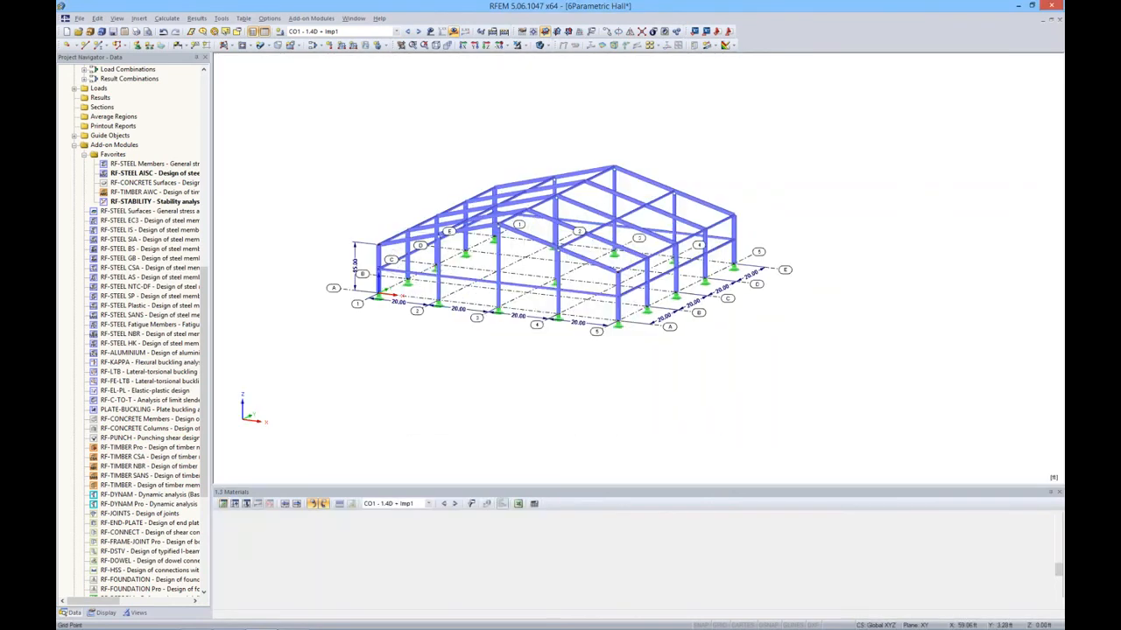
mouse_move(710, 321)
middle_mouse_down("ctrl")
mouse_move(671, 325)
mouse_move(696, 361)
middle_mouse_up("ctrl")
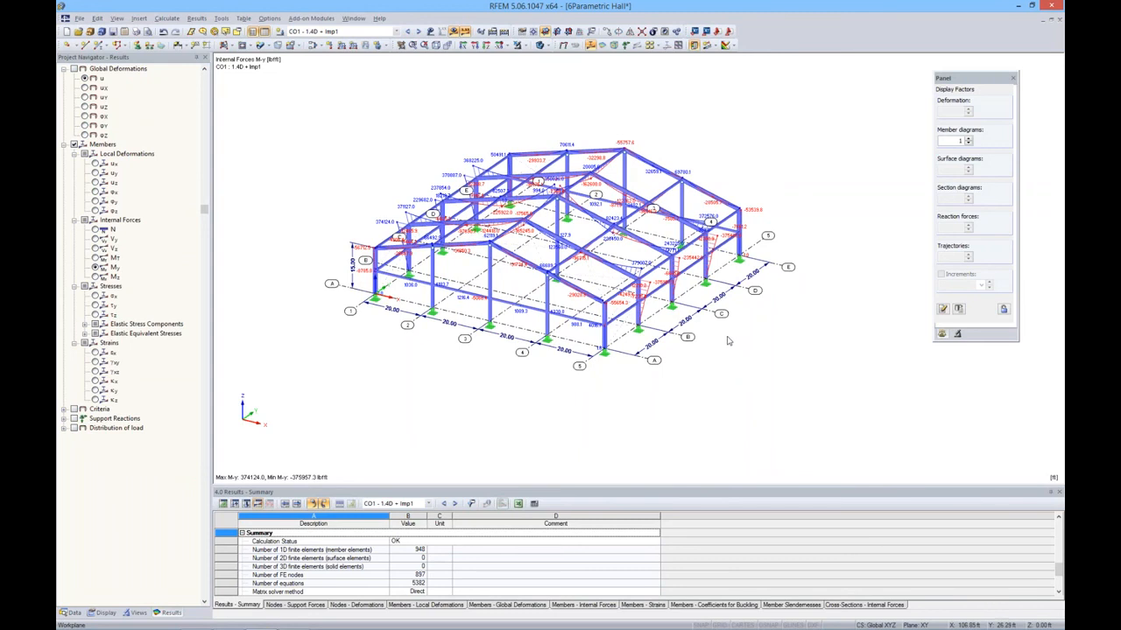
middle_click_drag(724, 340, 706, 330, "ctrl")
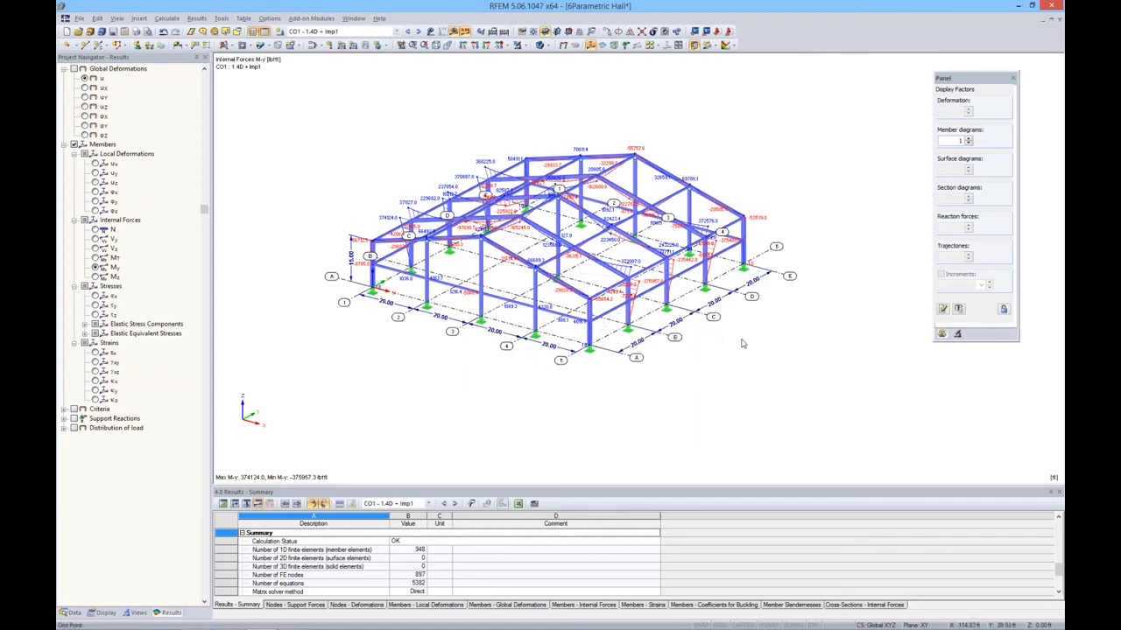
middle_click_drag(742, 344, 734, 344, "ctrl")
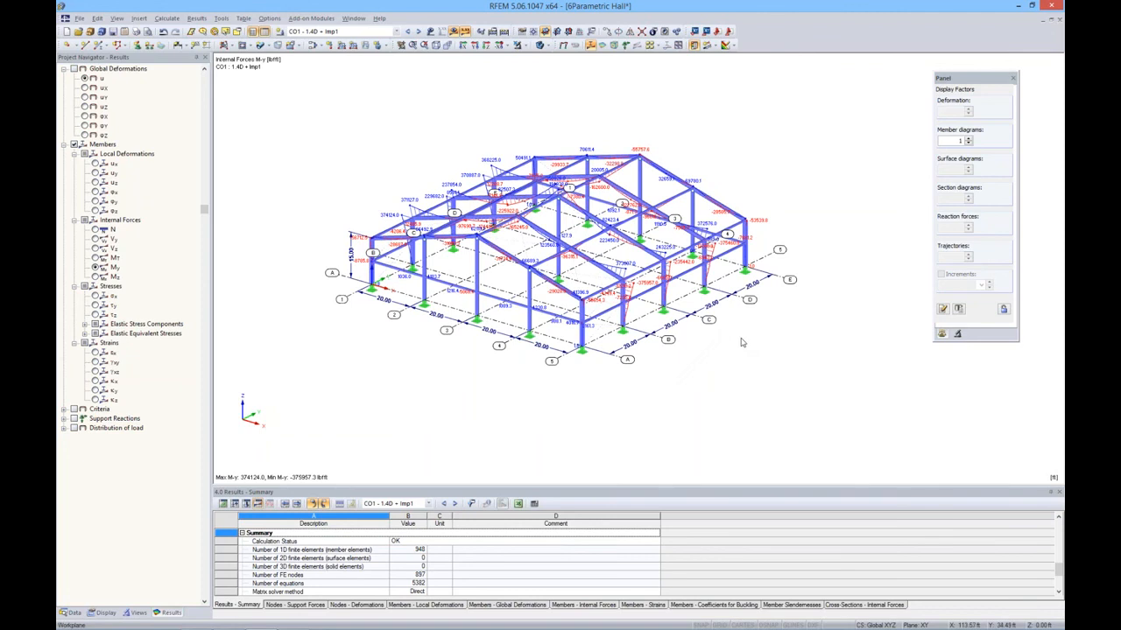
middle_click_drag(734, 317, 696, 322, "ctrl")
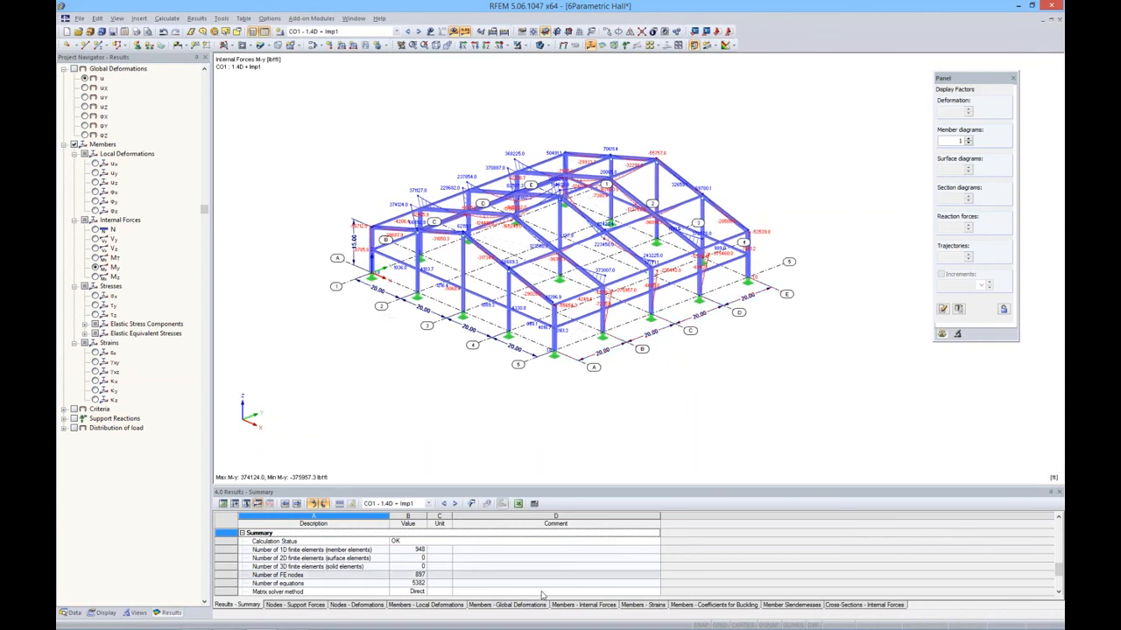
Step: Switch to the PowerPoint presentation and start the slide show from the current Special Features - Examples slide
mouse_move(535, 628)
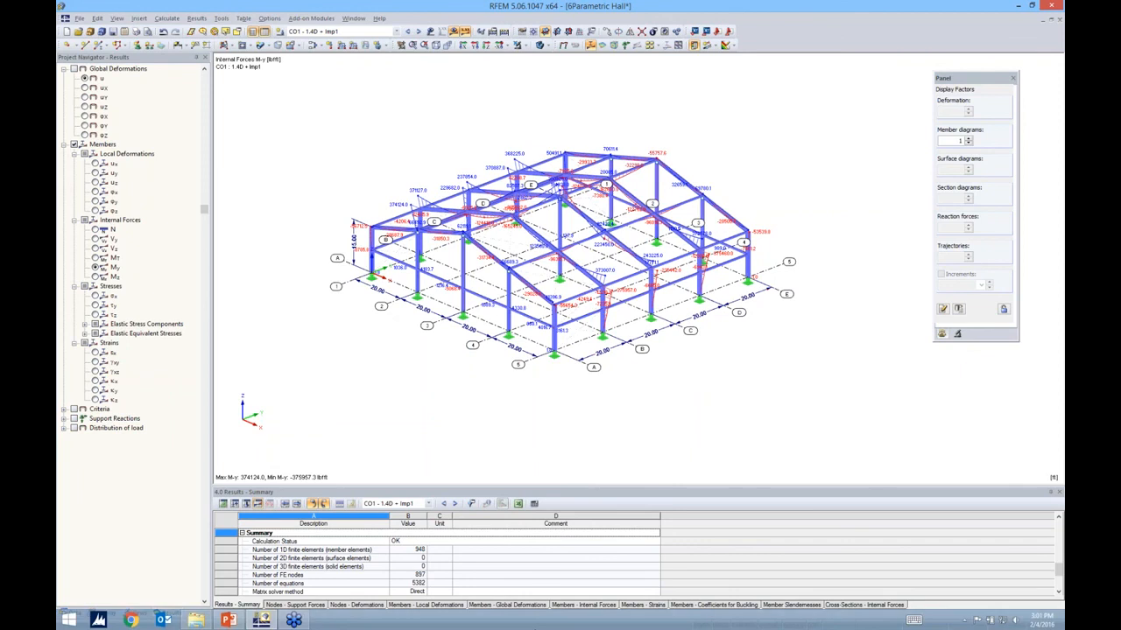
left_click(227, 620)
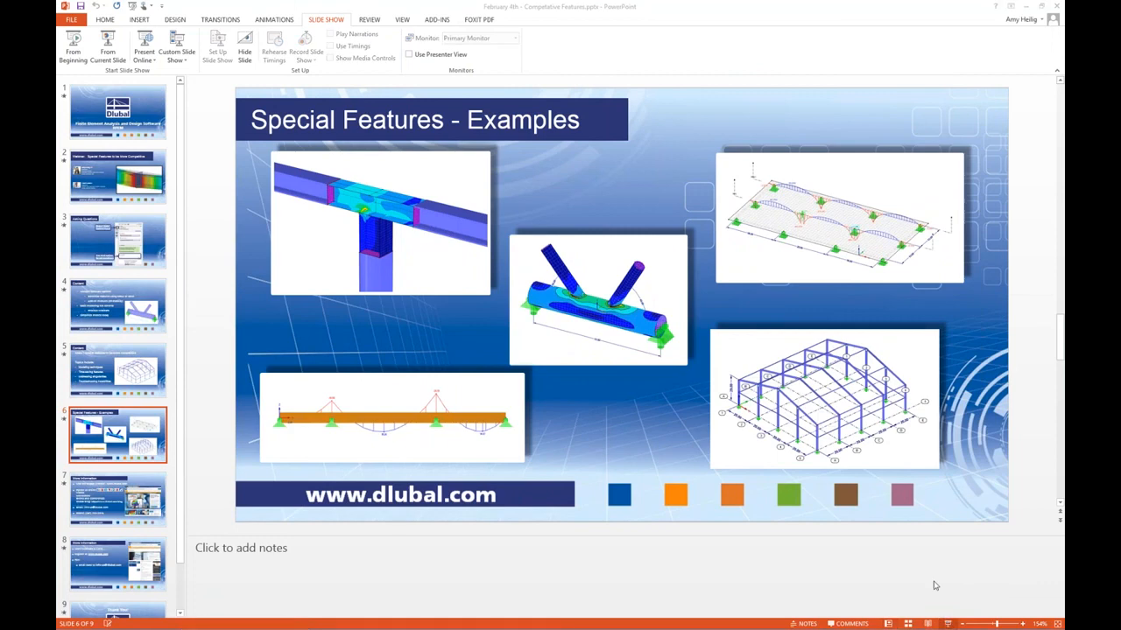
key("shift+F5")
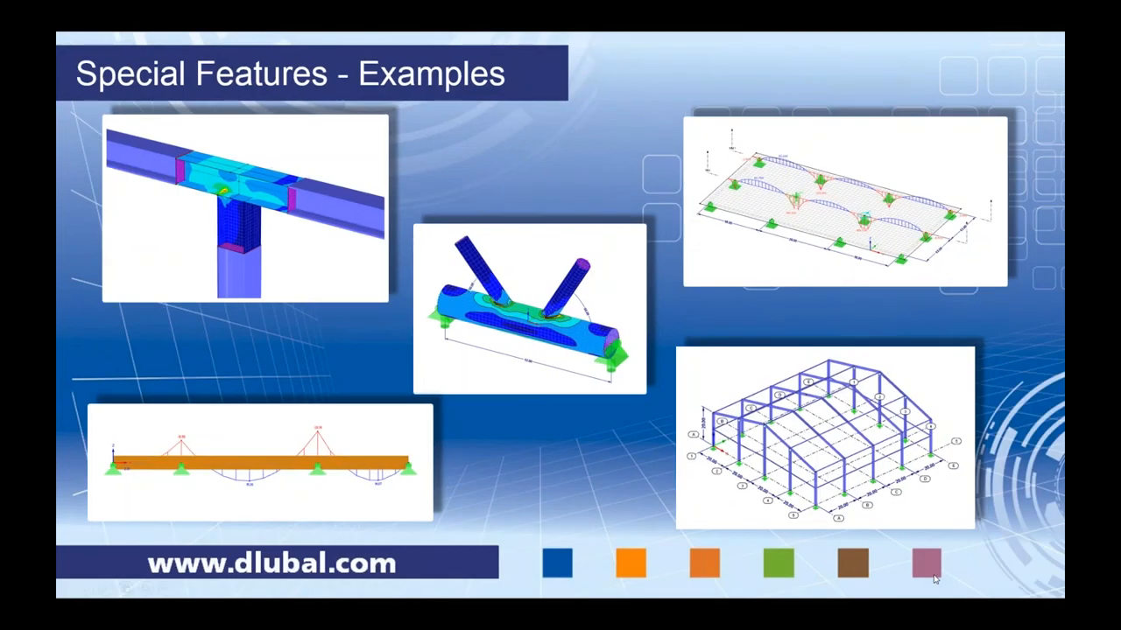